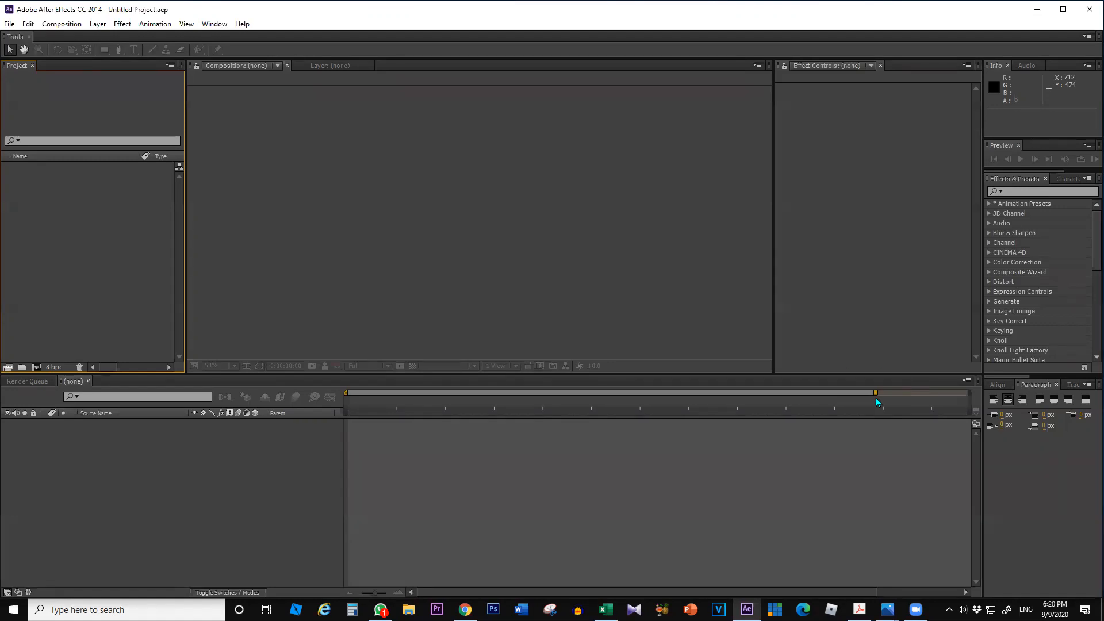
left_click(926, 403)
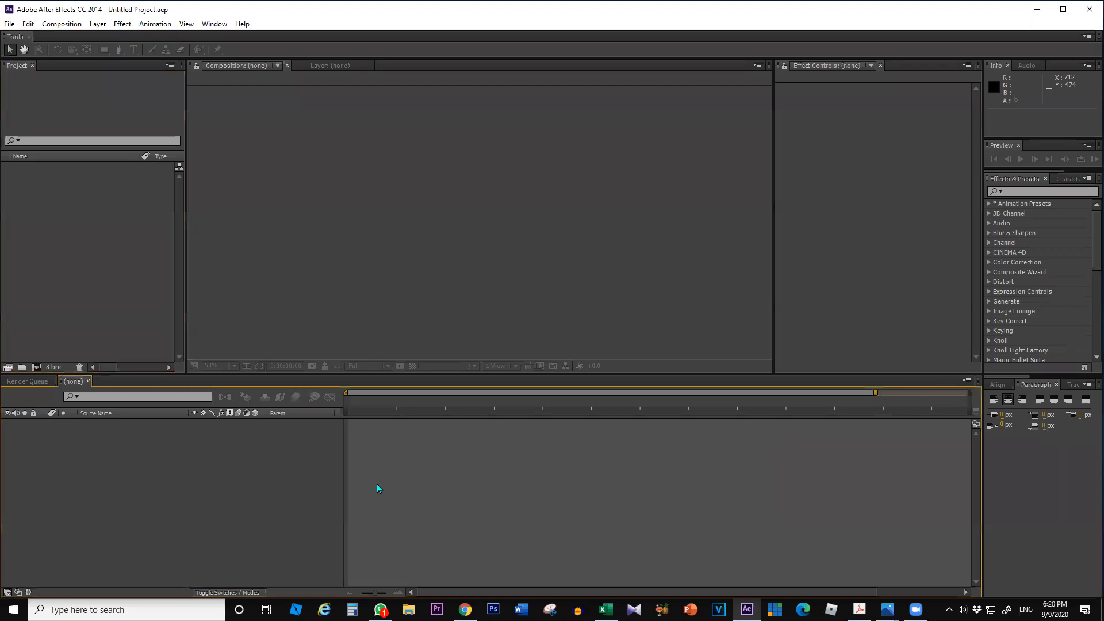
left_click(122, 242)
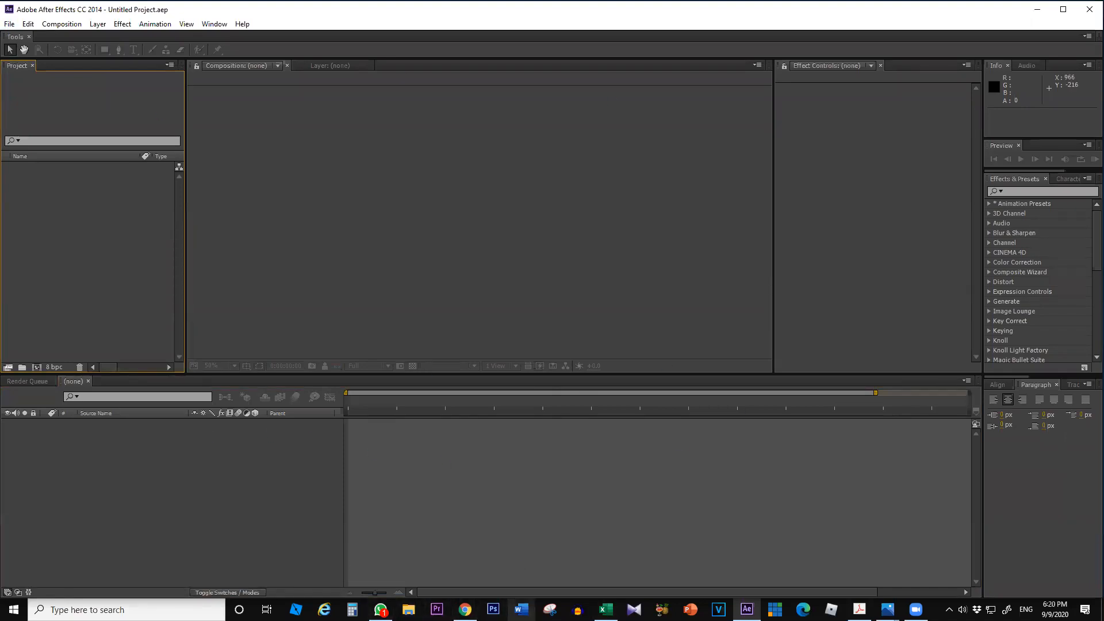
mouse_move(747, 609)
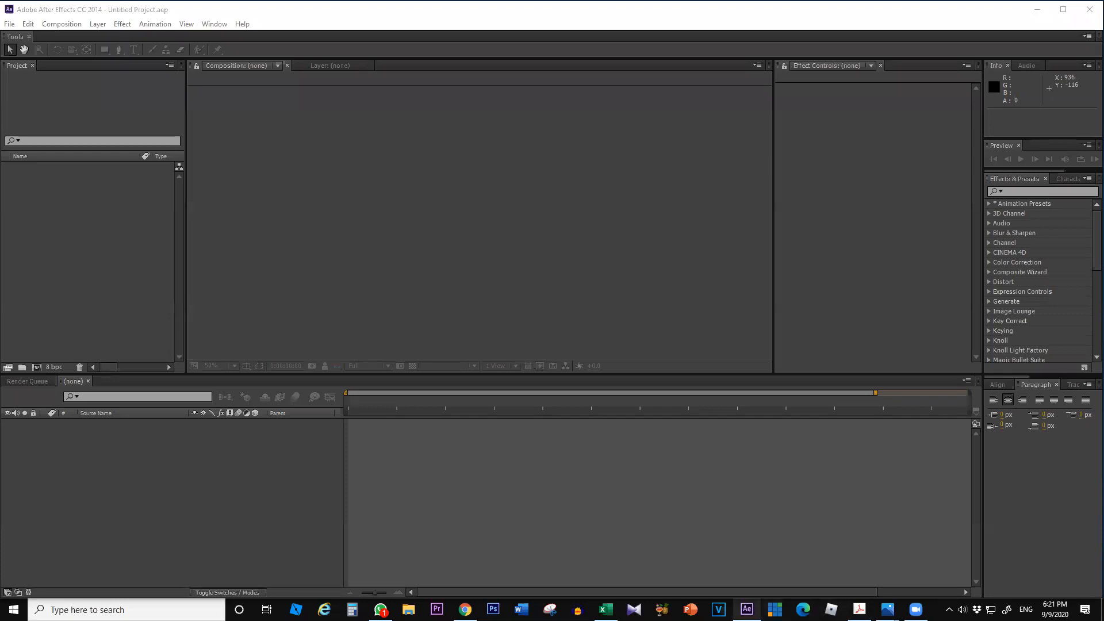
mouse_move(916, 609)
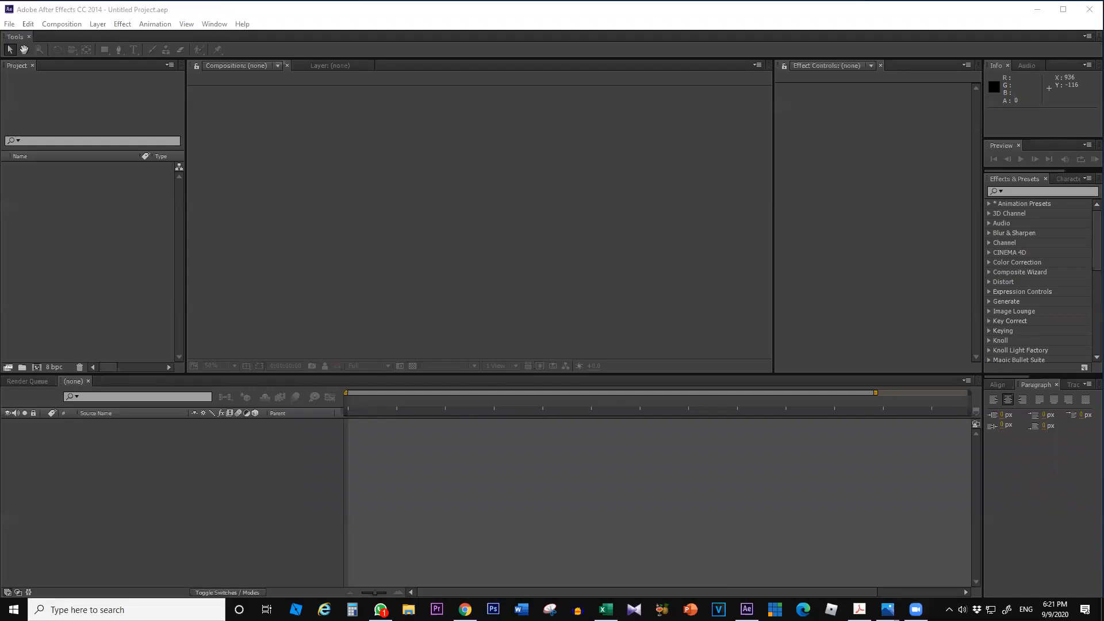
- Set the computer's speaker volume to 52
left_click(962, 609)
left_click_drag(986, 585, 1004, 583)
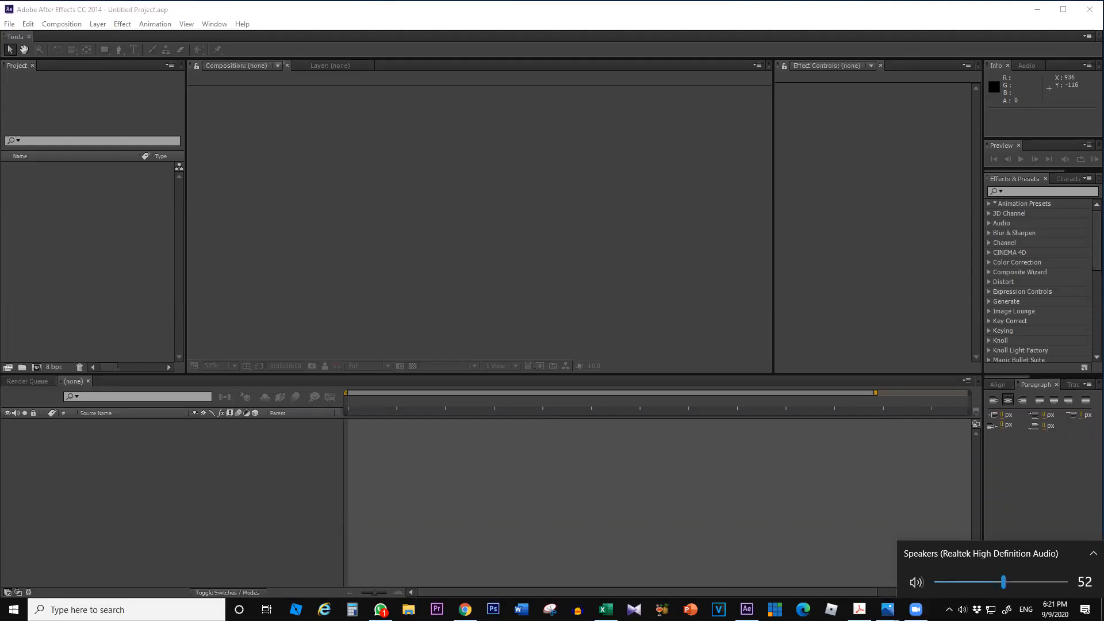
key("Escape")
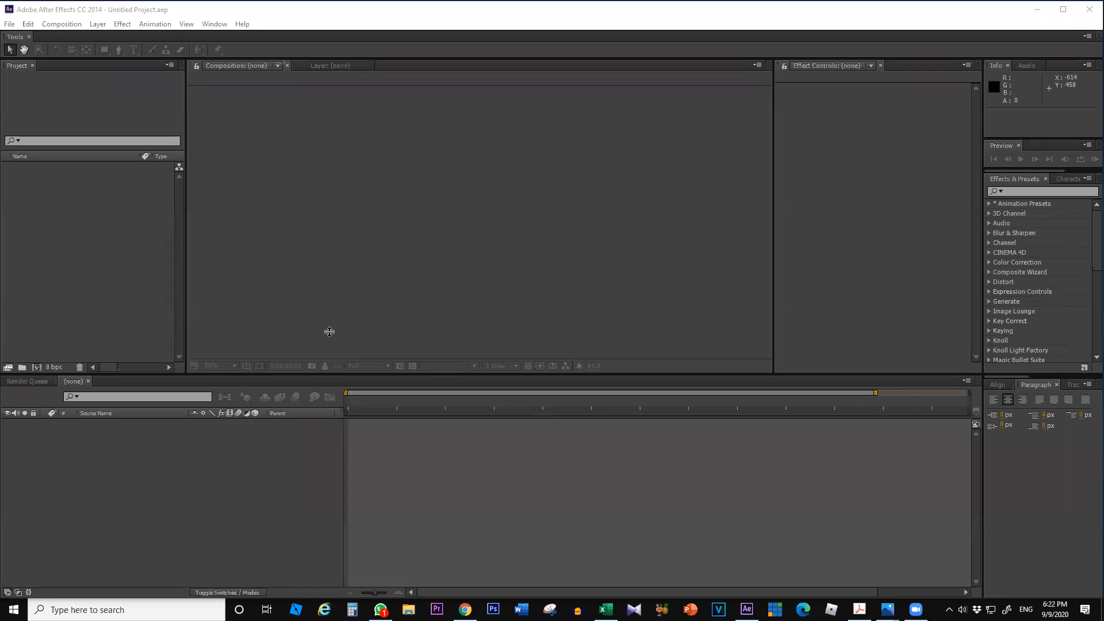
- Widen the Project panel so that its Size column shows beside the Type column
left_click(187, 266)
left_click_drag(188, 266, 234, 260)
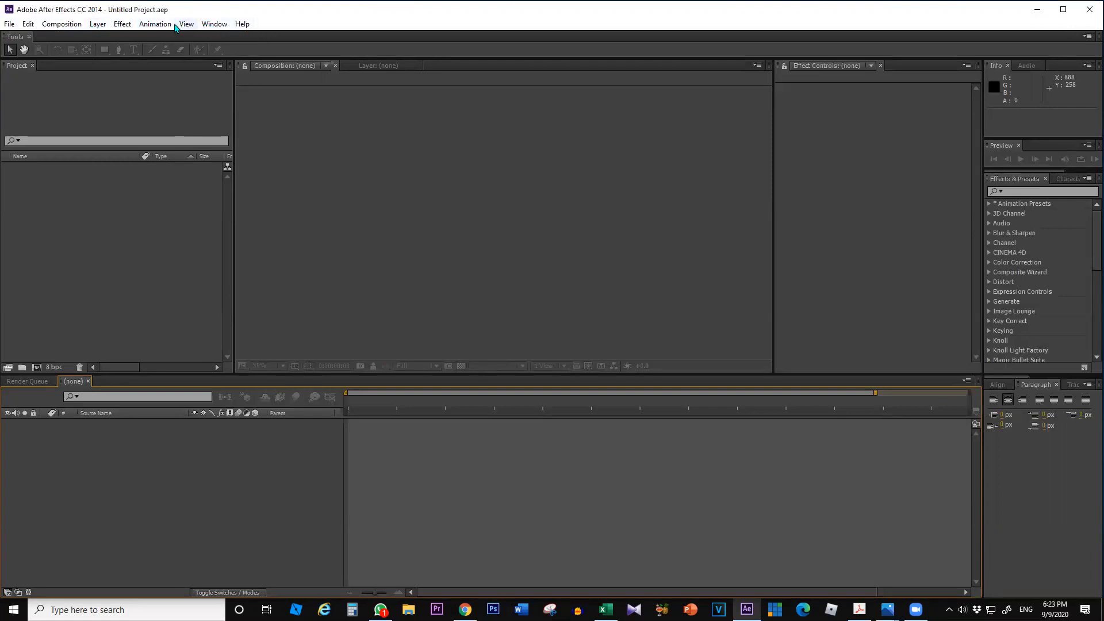
- Look through the program's file and animation commands, the workspace layouts and the list of panels that can be shown
left_click(13, 26)
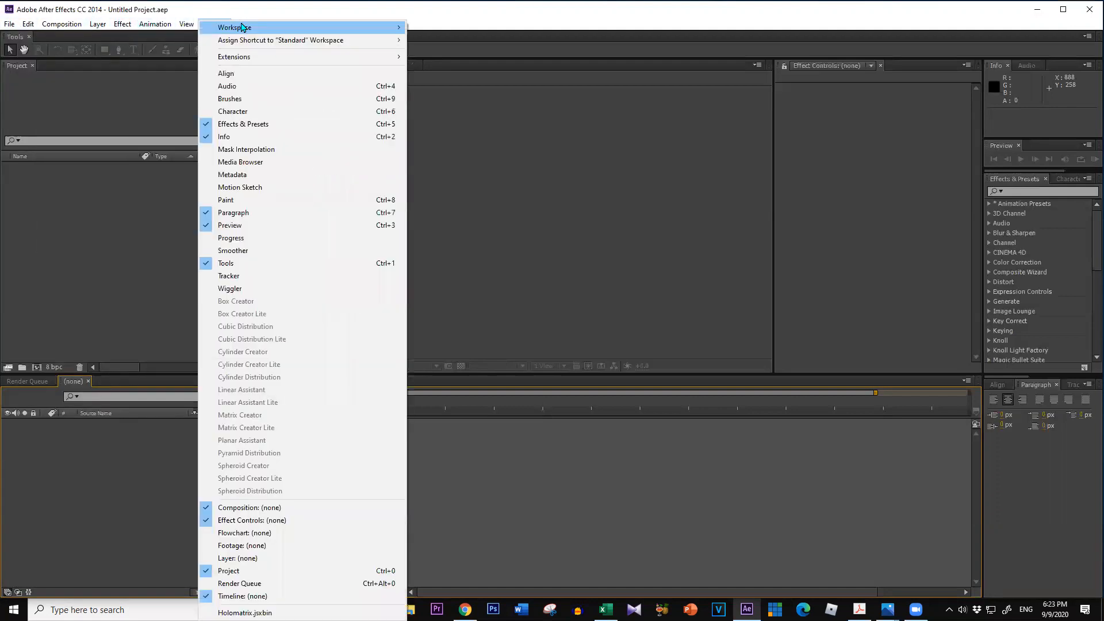
left_click(92, 109)
left_click(7, 26)
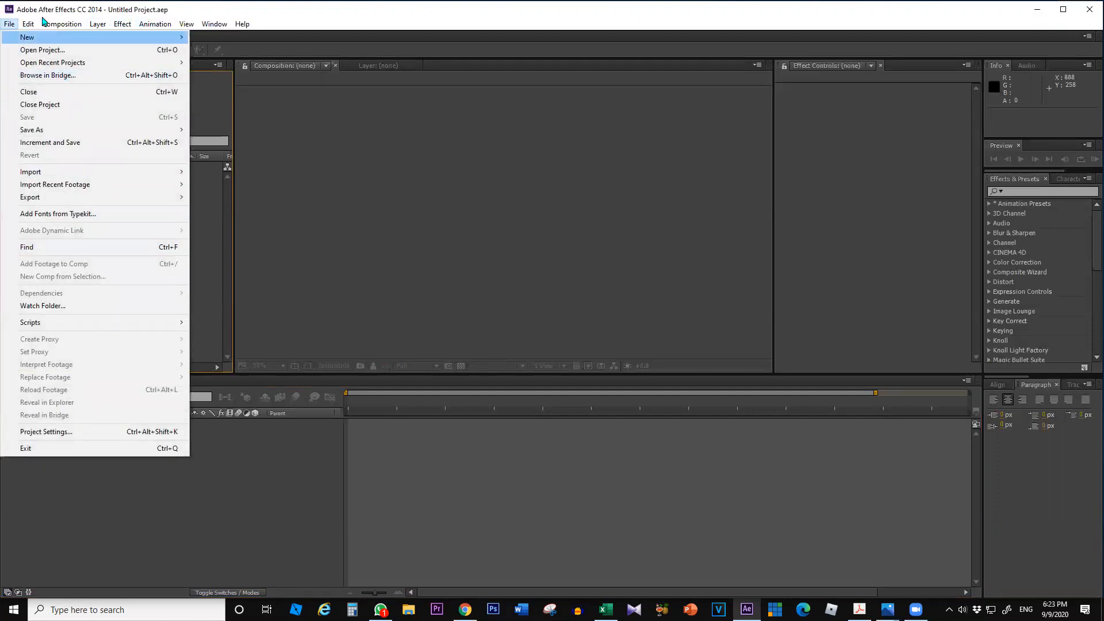
mouse_move(74, 28)
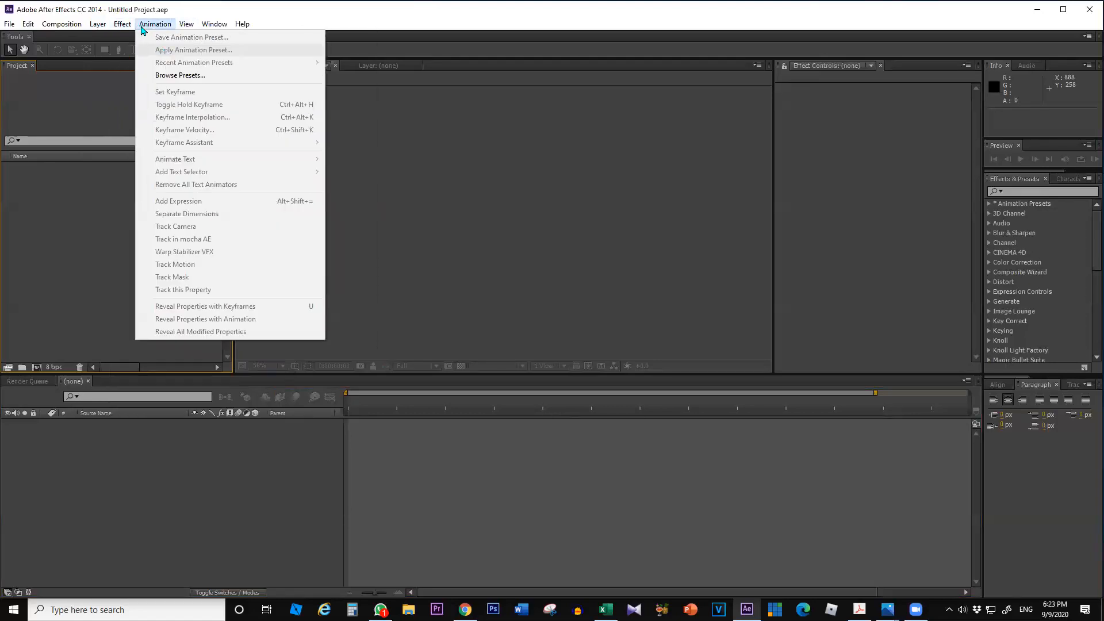
mouse_move(156, 28)
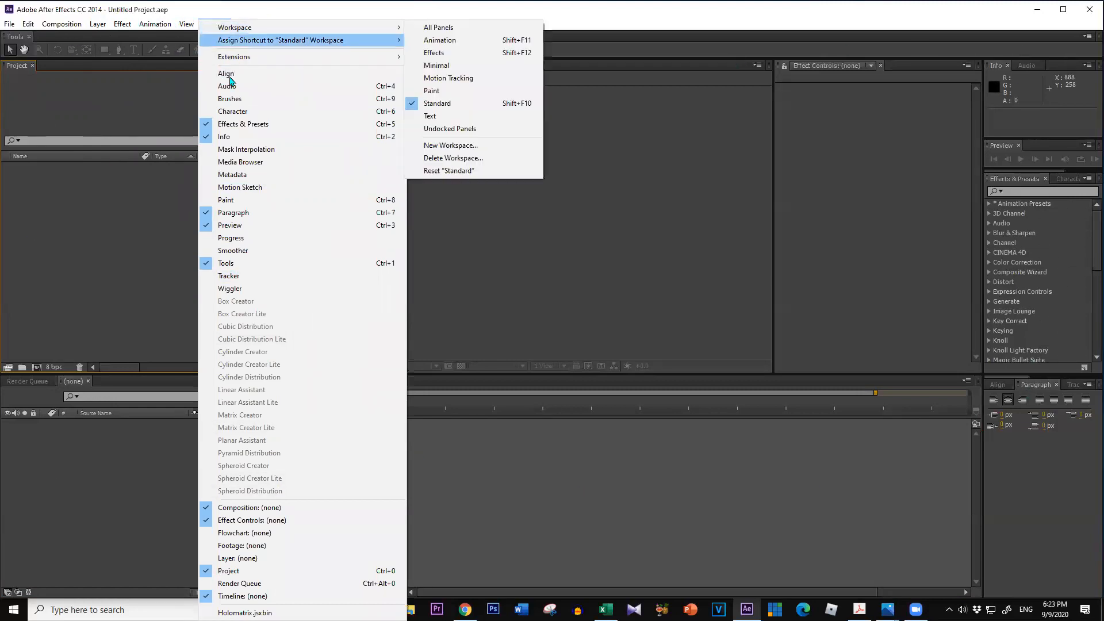
left_click(149, 100)
left_click(214, 24)
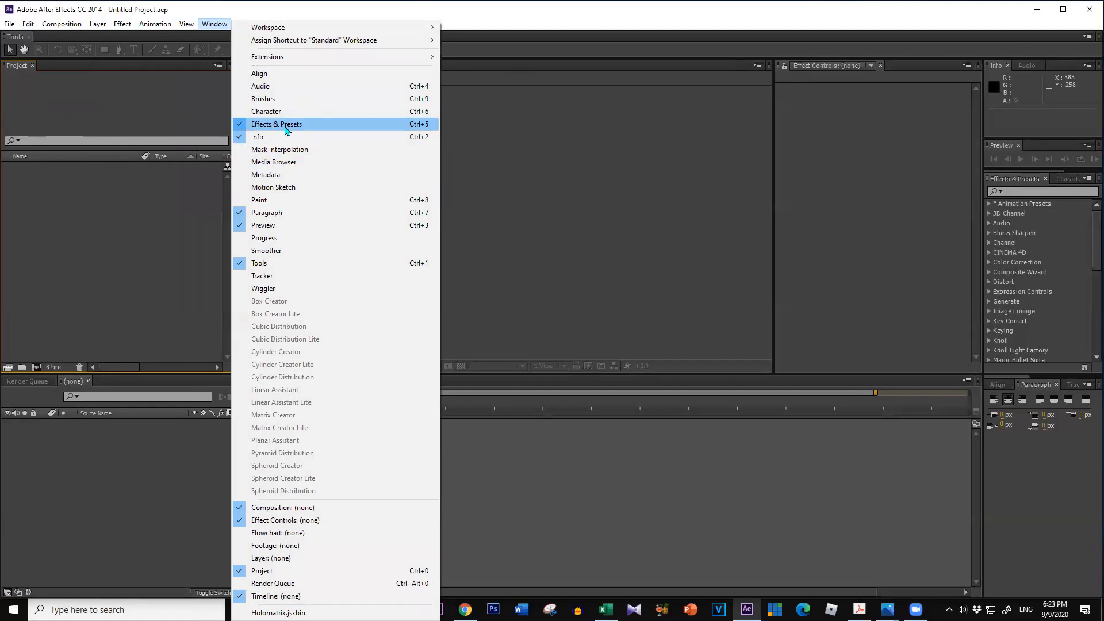
left_click(543, 150)
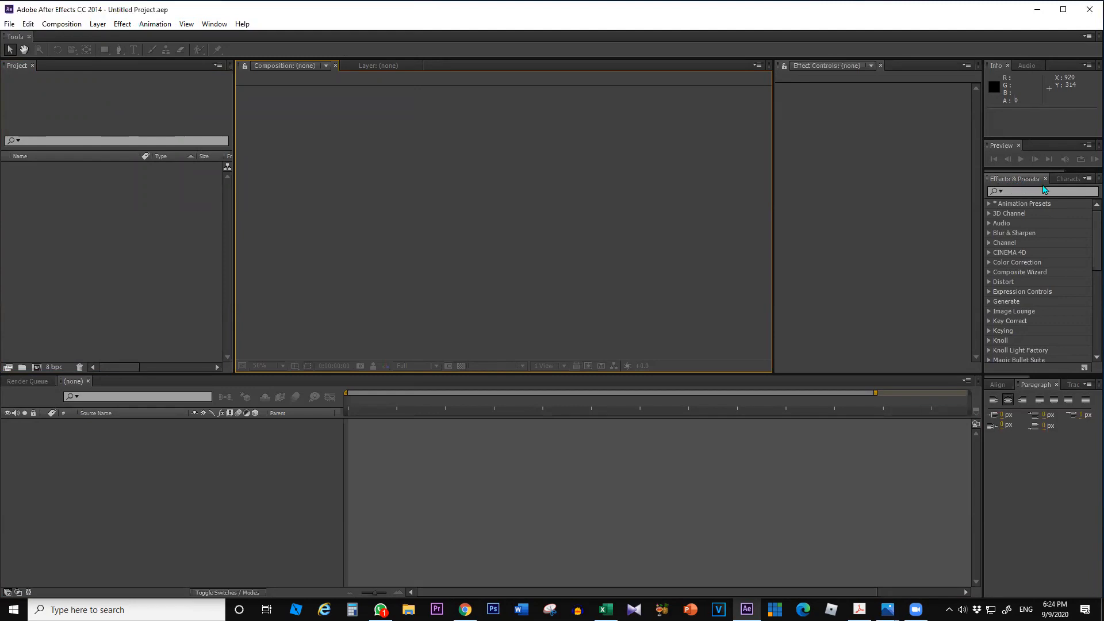
left_click(212, 24)
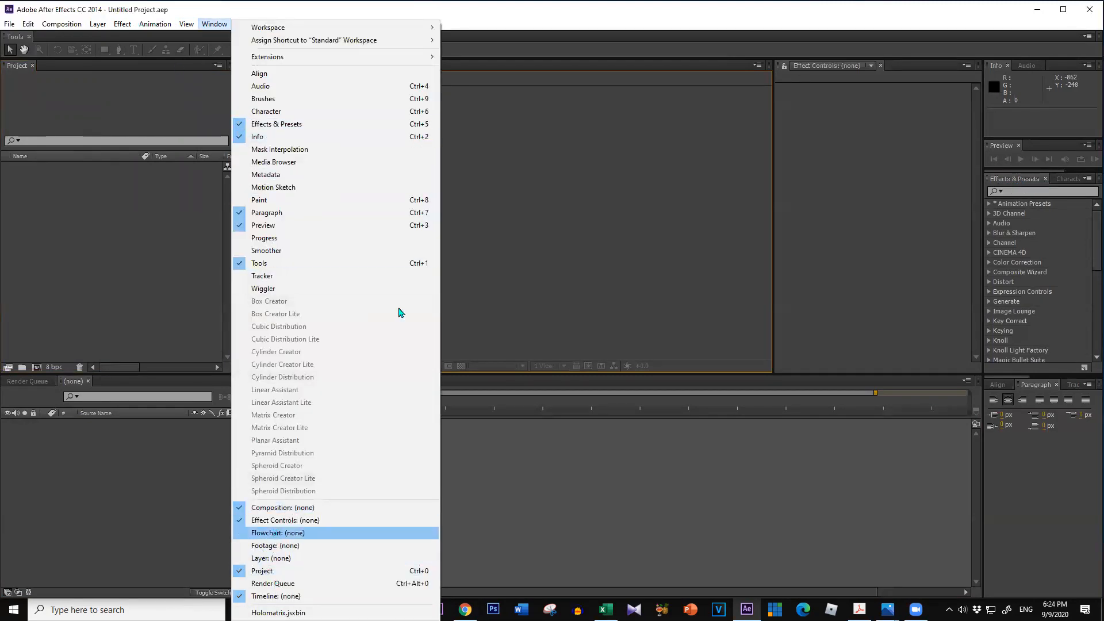
left_click(500, 215)
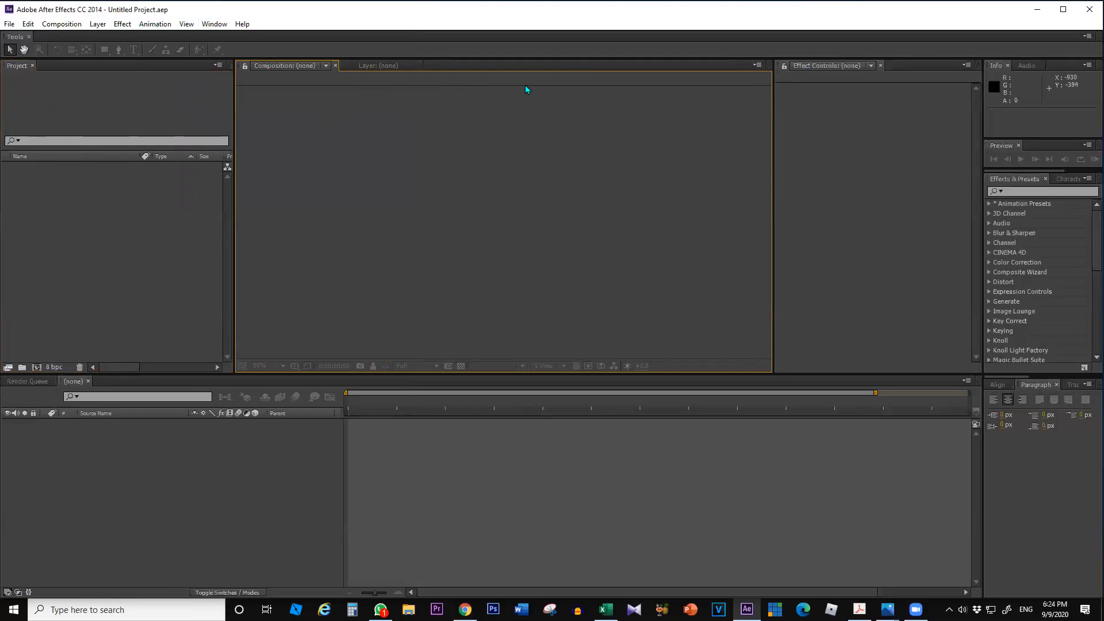
- Examine the workspace areas one by one: Effect Controls, Project, Timeline, Paragraph, Info, Effects & Presets and Composition
left_click(857, 131)
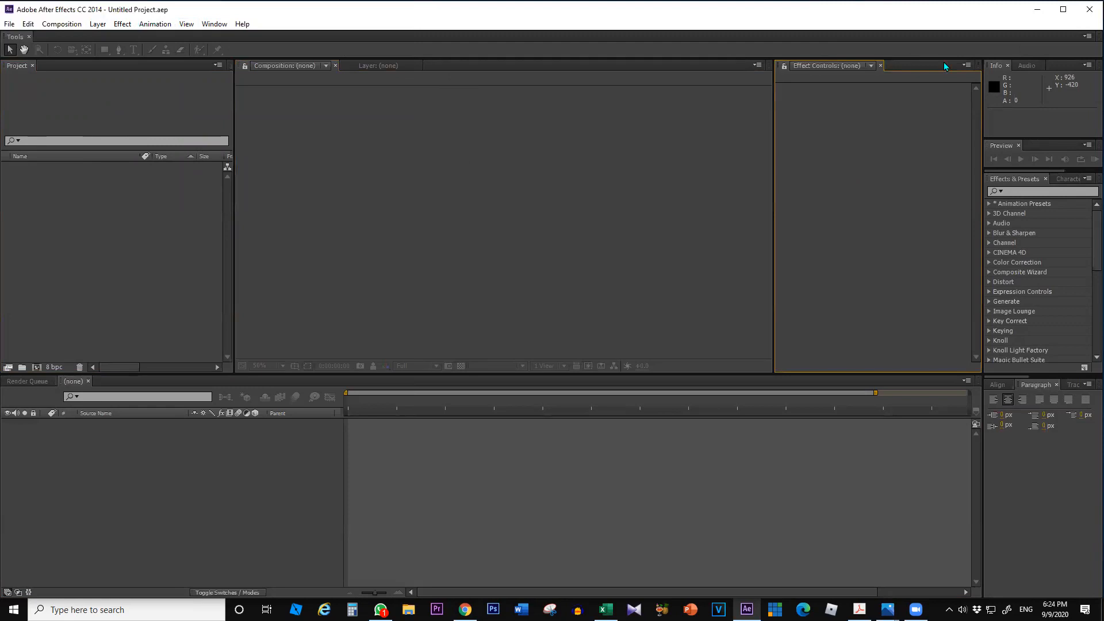
left_click(41, 90)
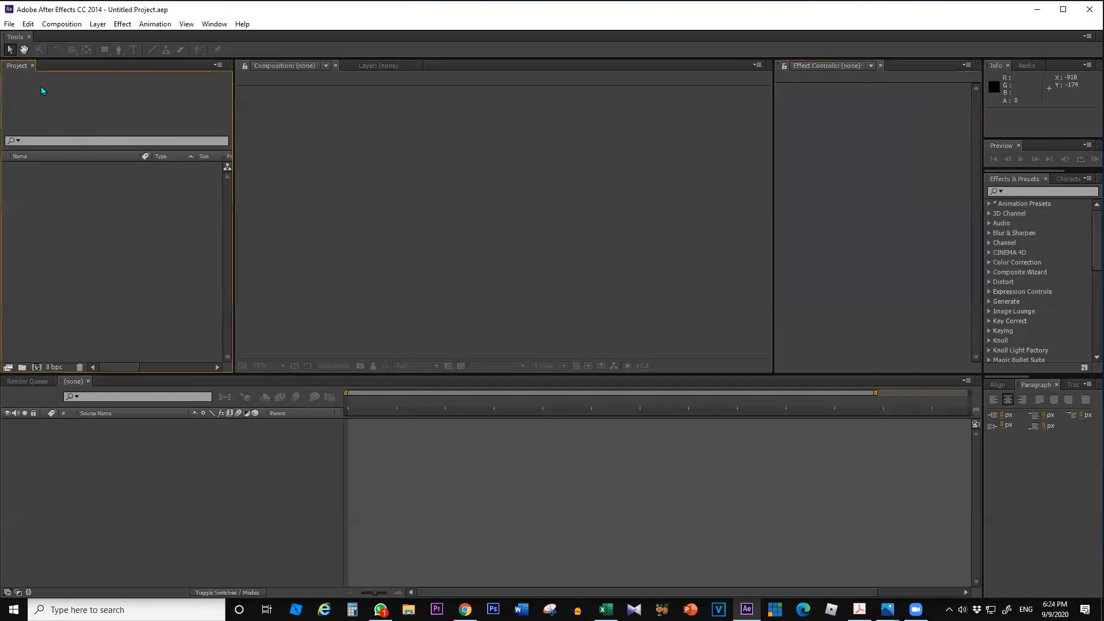
left_click(86, 516)
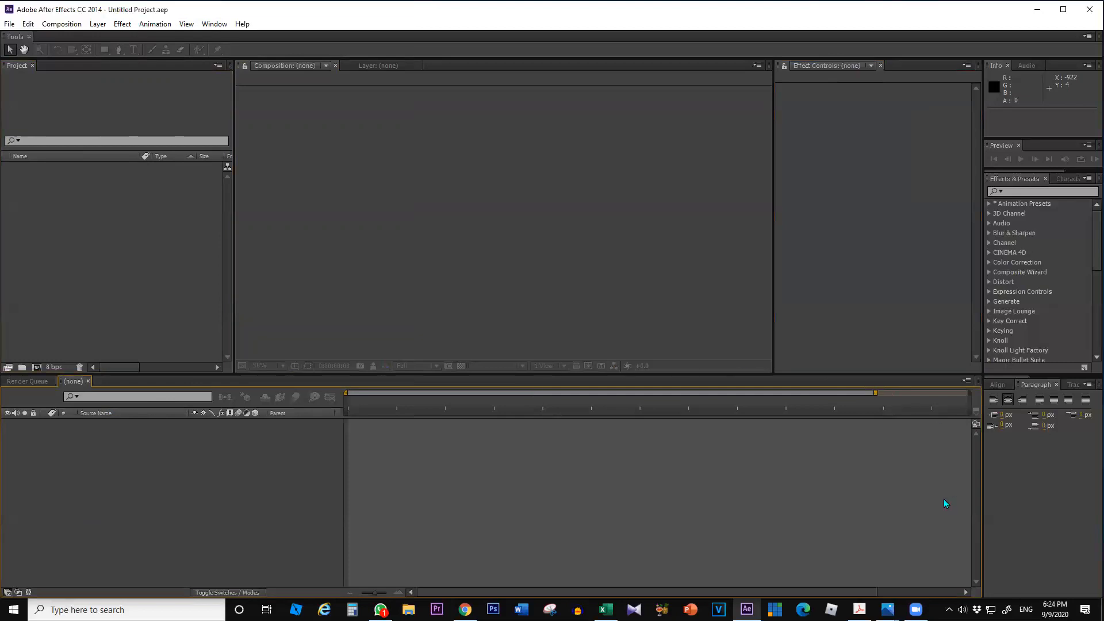
left_click(1019, 504)
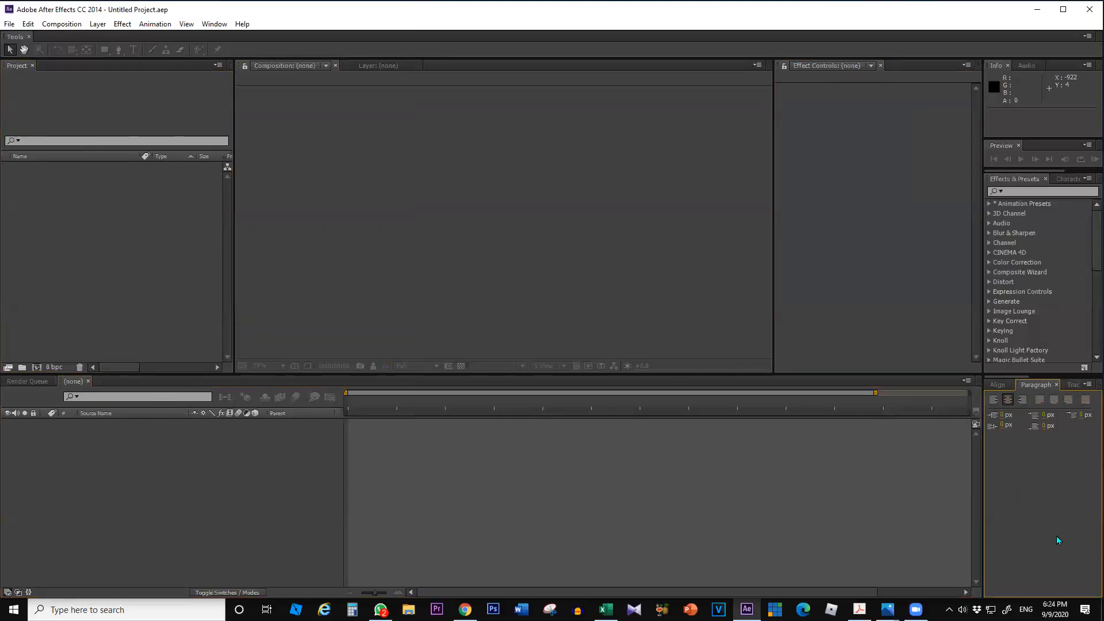
left_click(1041, 133)
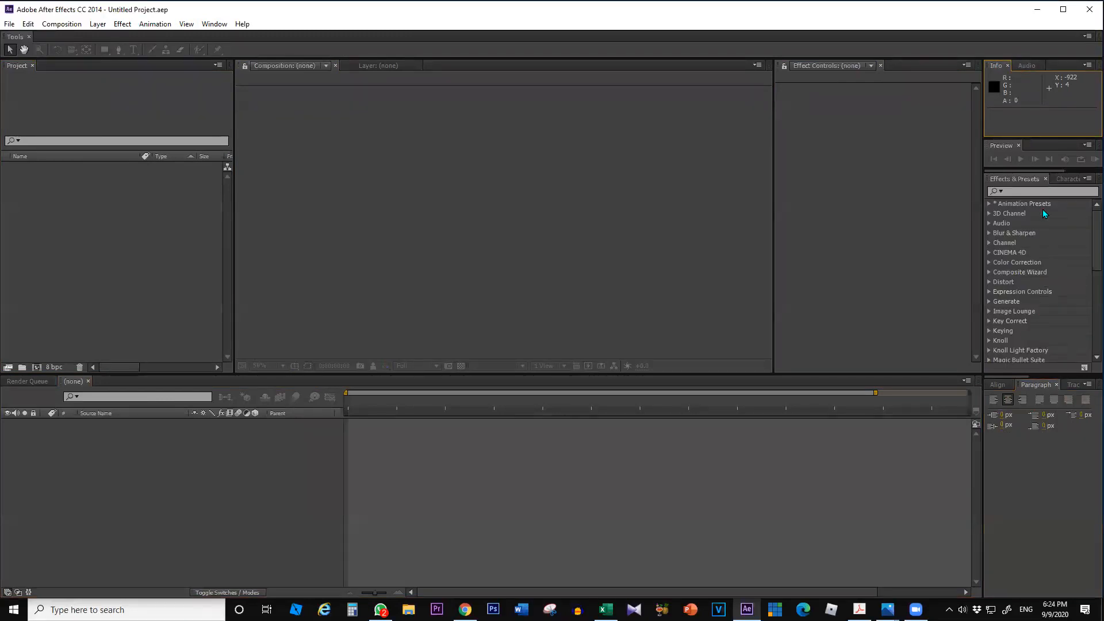
left_click(1071, 187)
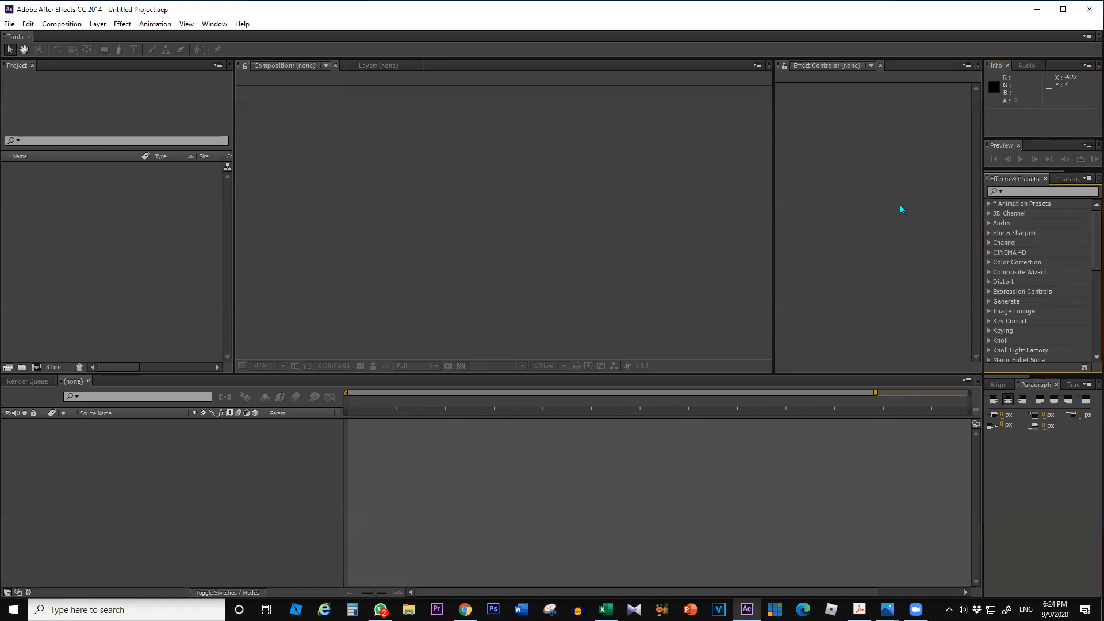
left_click(336, 286)
left_click(186, 283)
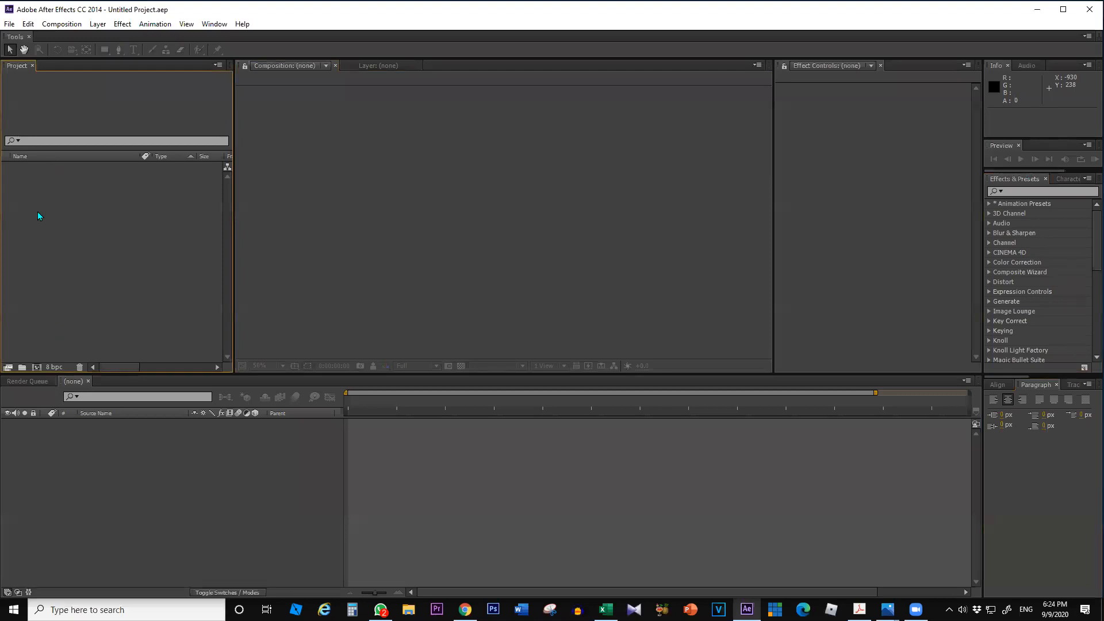
left_click(341, 189)
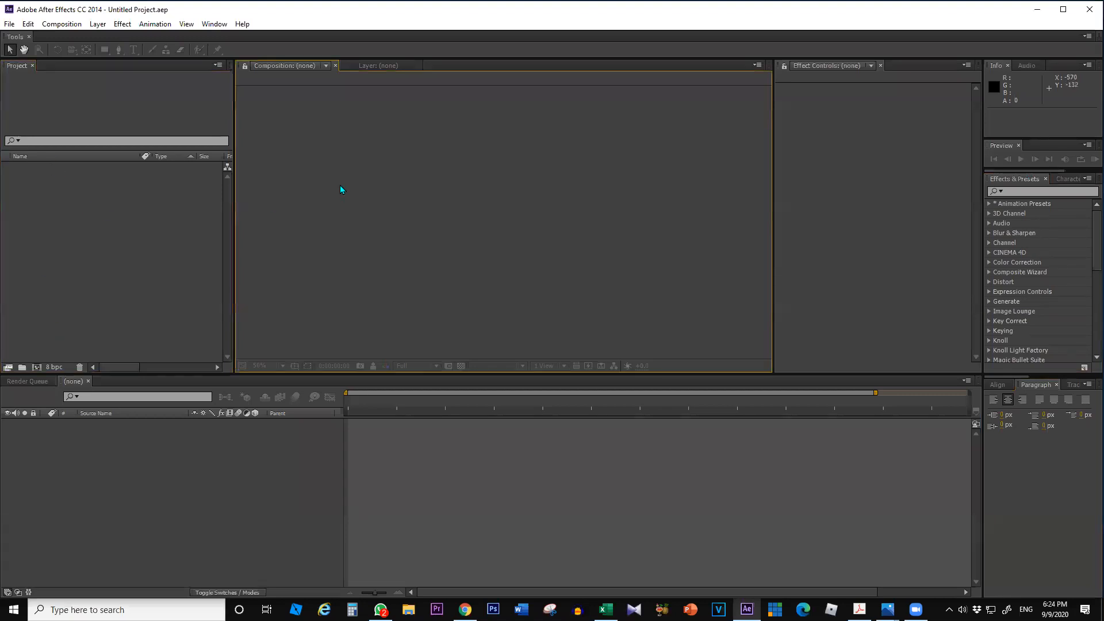
left_click(71, 209)
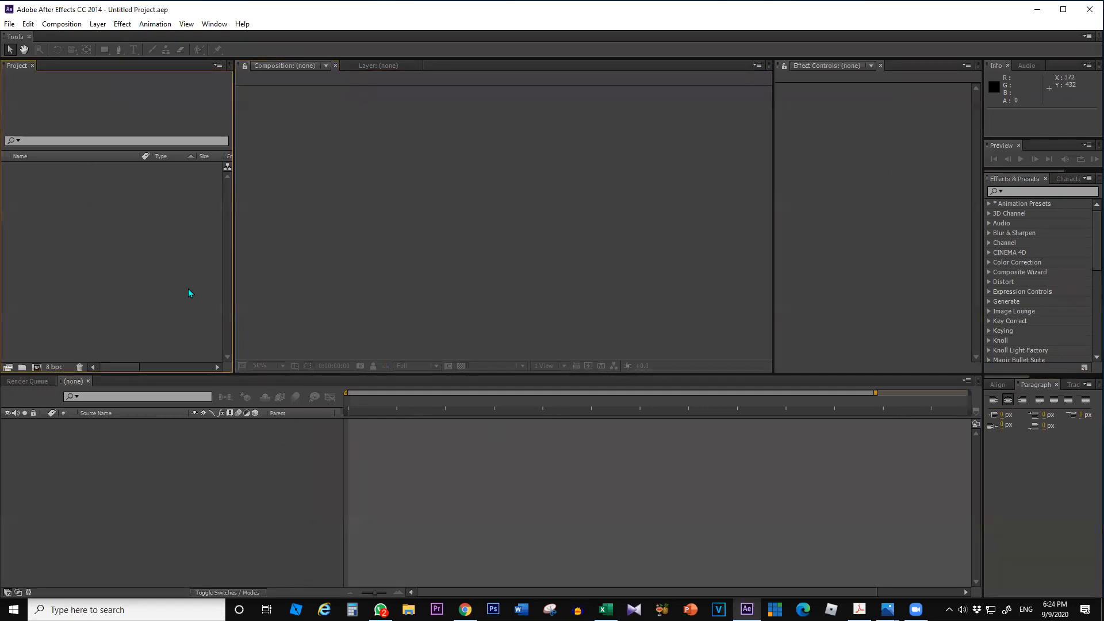
left_click(97, 463)
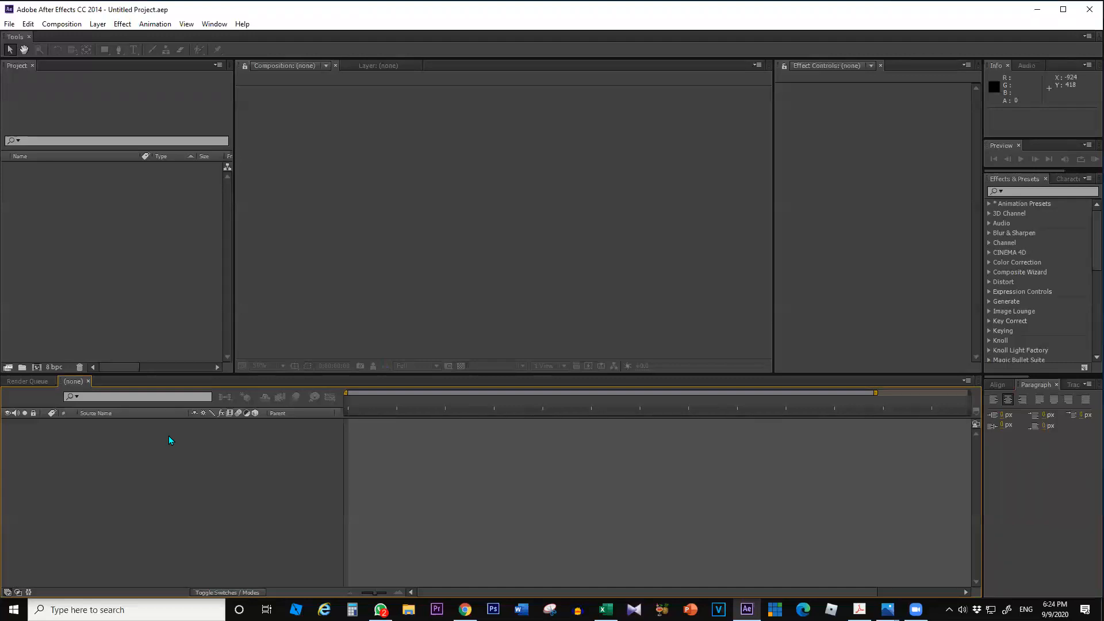
left_click(61, 216)
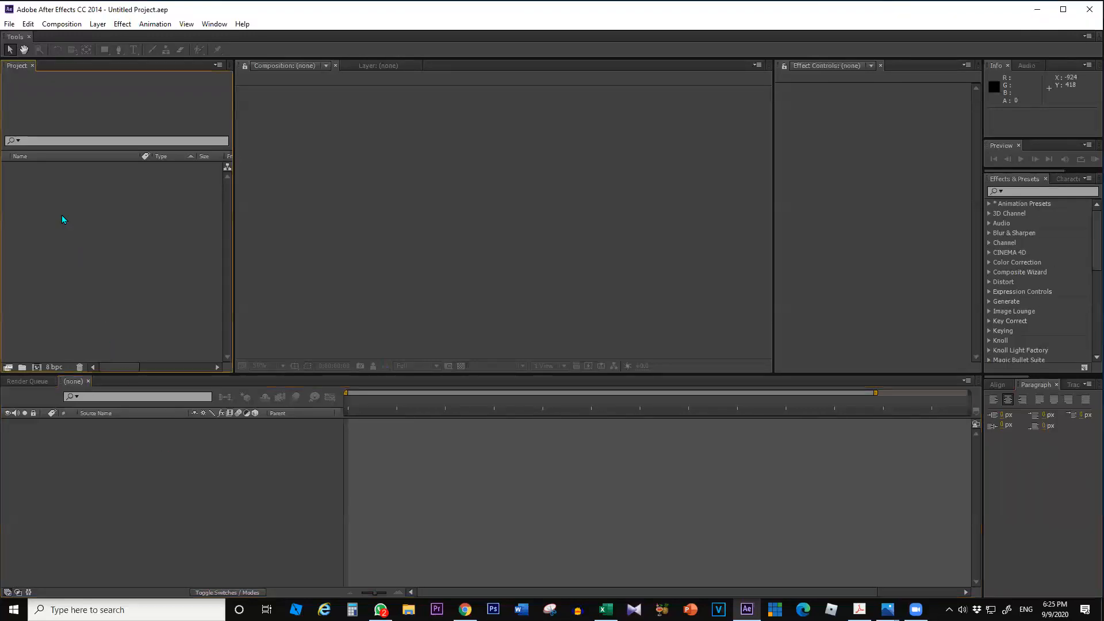
- Create a new project
left_click(6, 24)
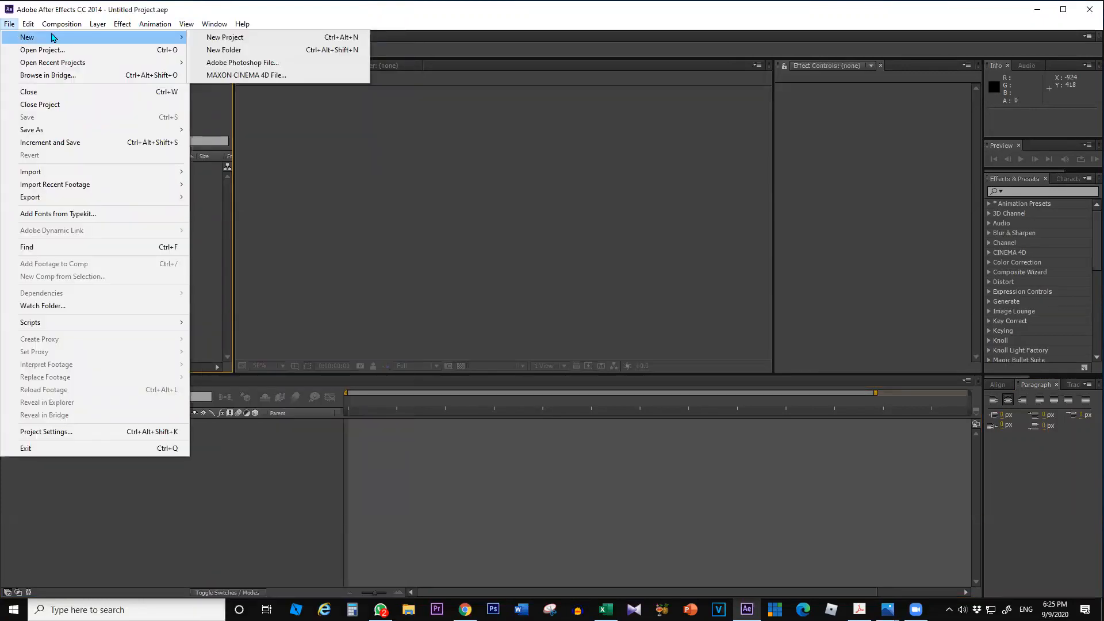
mouse_move(9, 26)
mouse_move(167, 37)
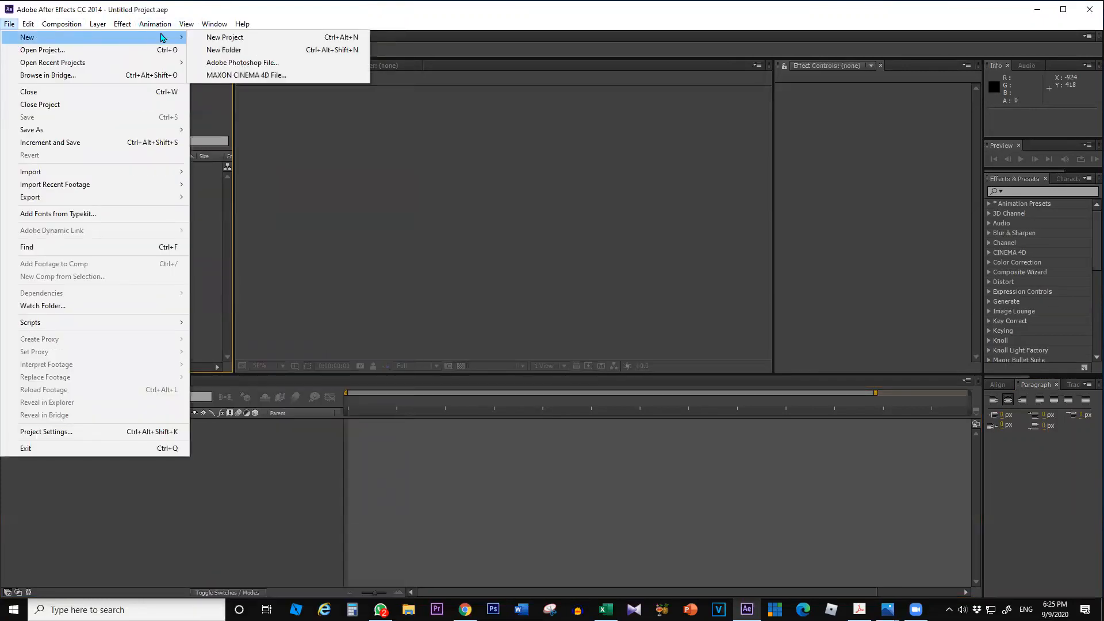
left_click(229, 38)
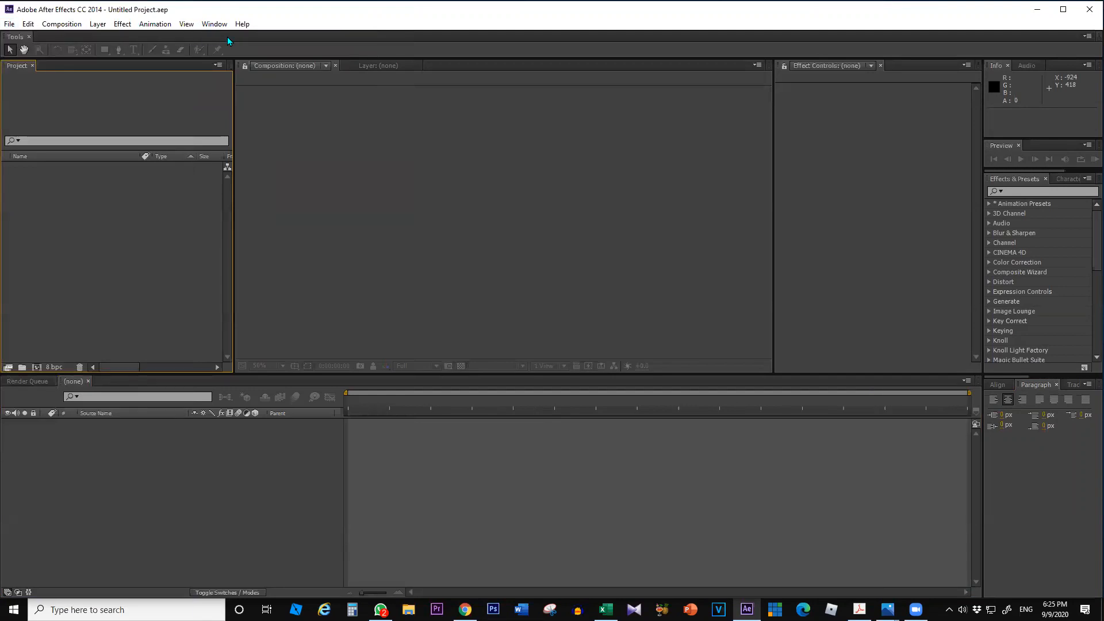
- Close the current project and start a new empty one
left_click(9, 24)
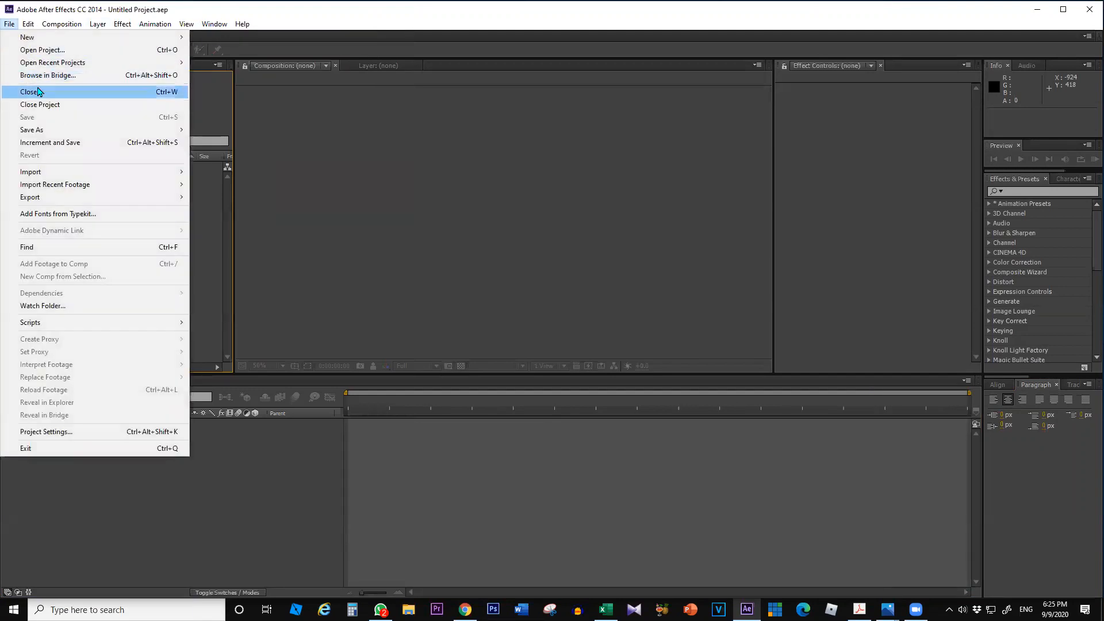
left_click(43, 106)
left_click(10, 25)
left_click(36, 104)
left_click(9, 23)
mouse_move(64, 38)
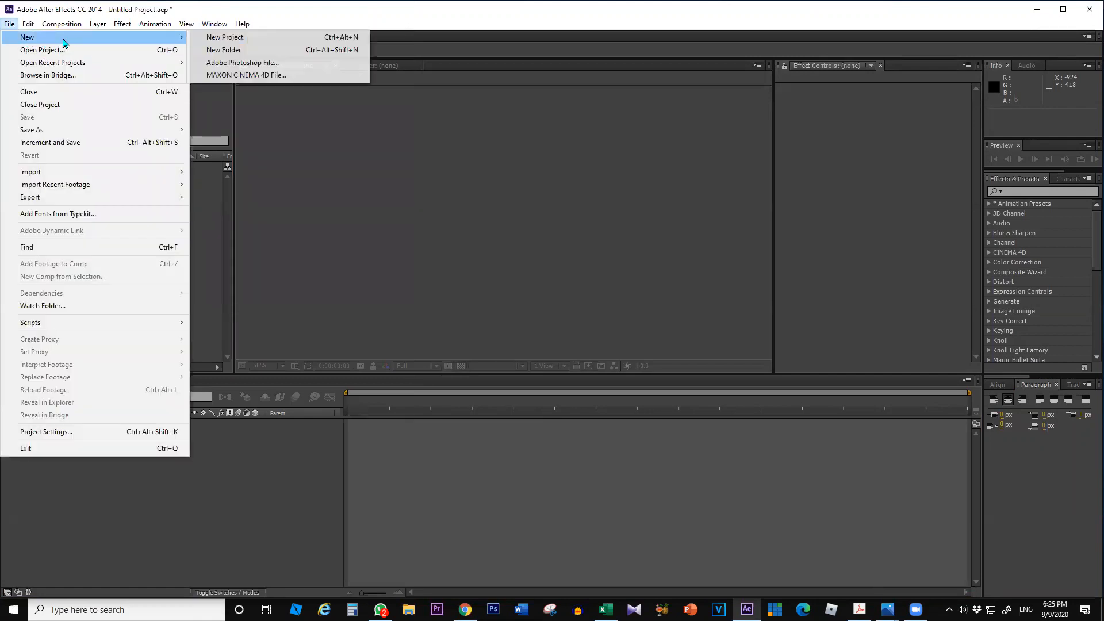
left_click(225, 38)
right_click(127, 207)
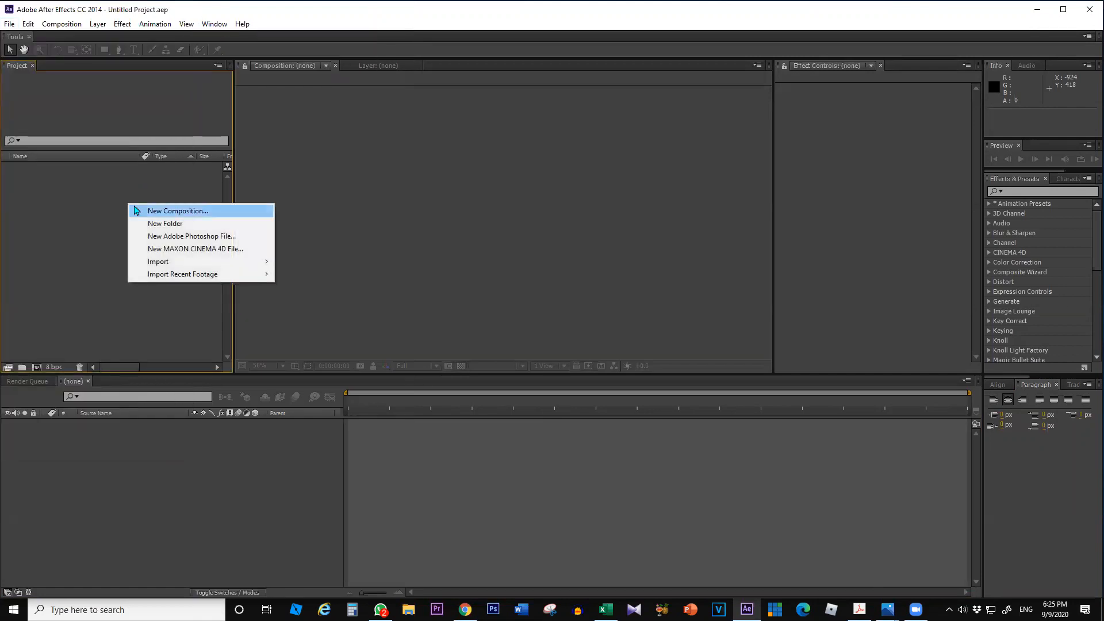
left_click(157, 211)
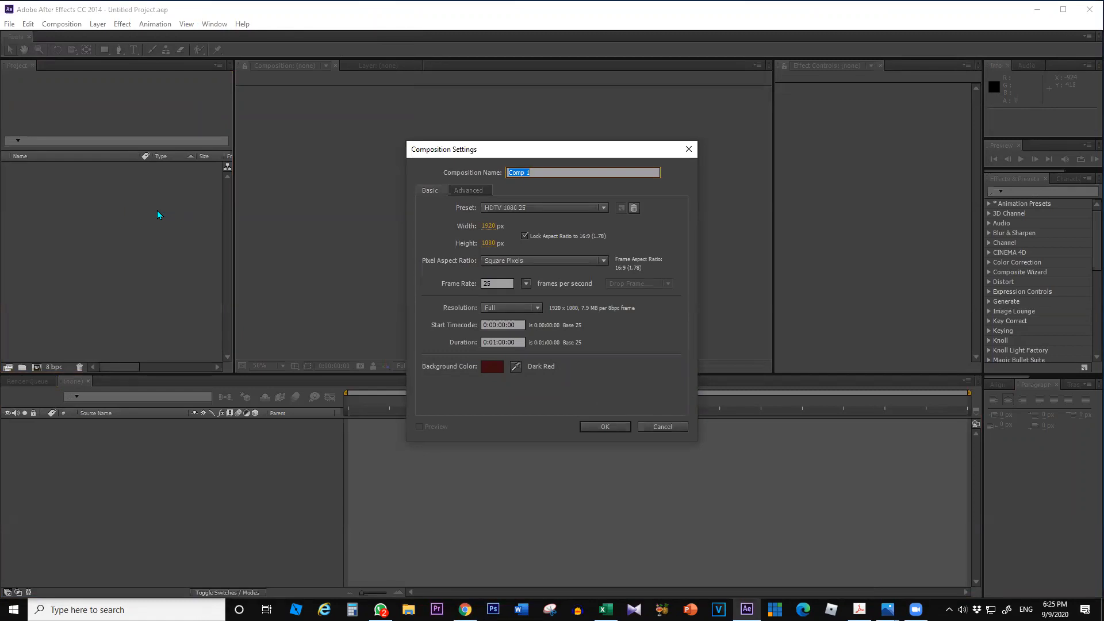
left_click(677, 429)
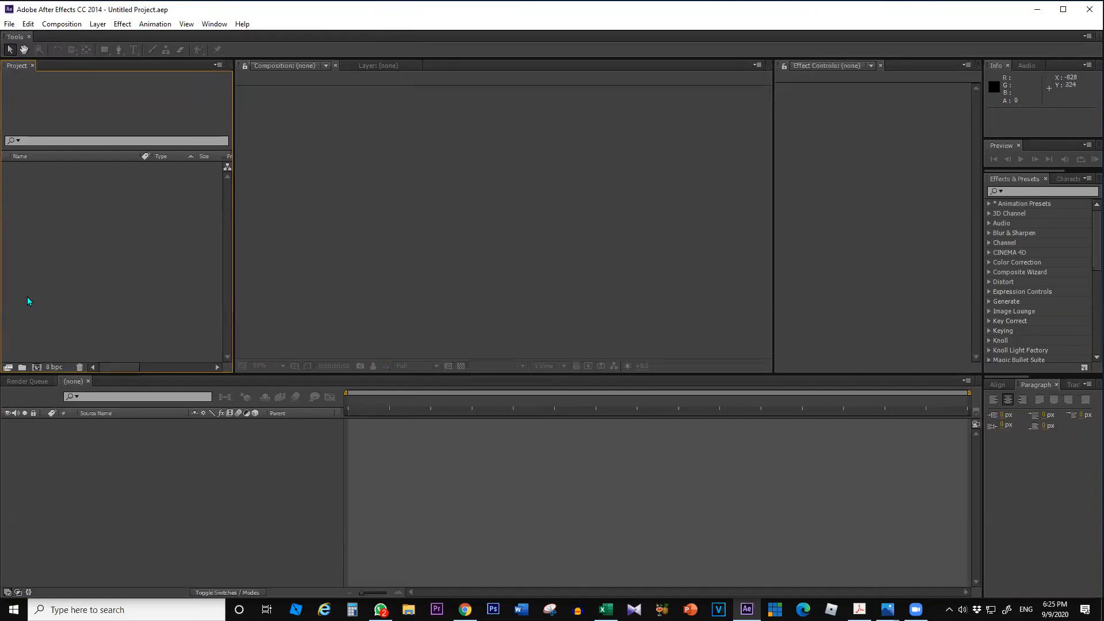
- Start a new composition from the empty project and name it Final Render
right_click(52, 191)
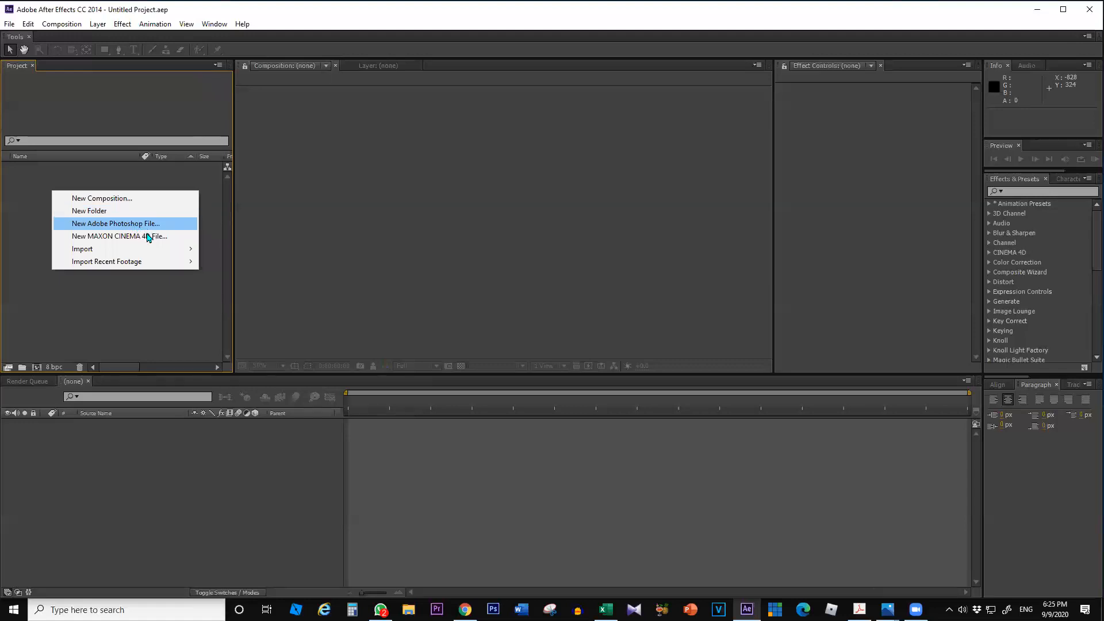
left_click(88, 300)
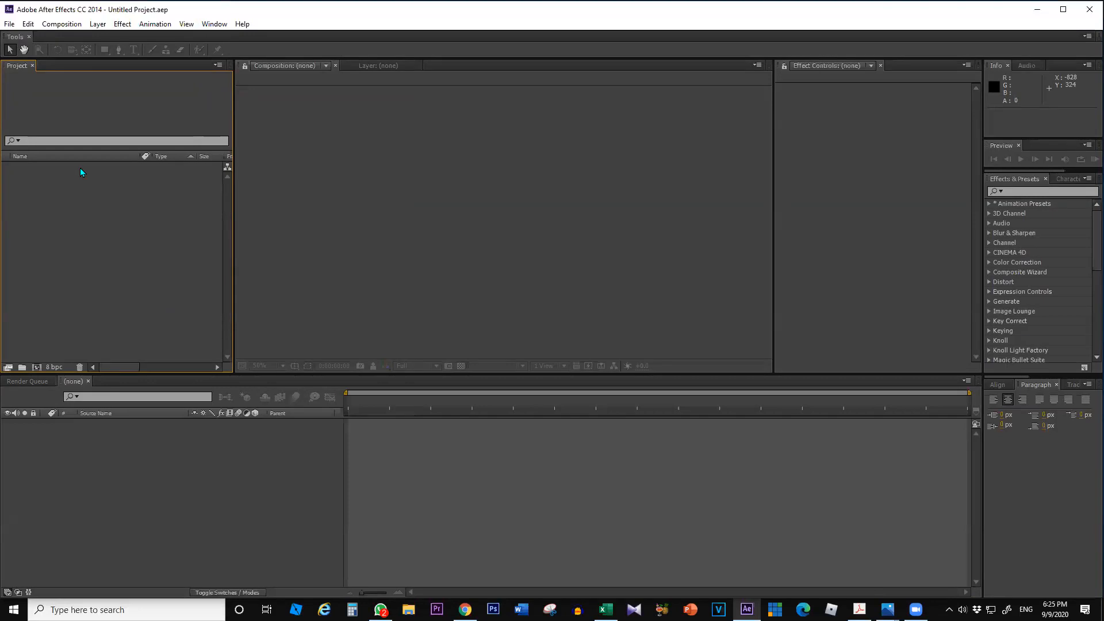
right_click(78, 214)
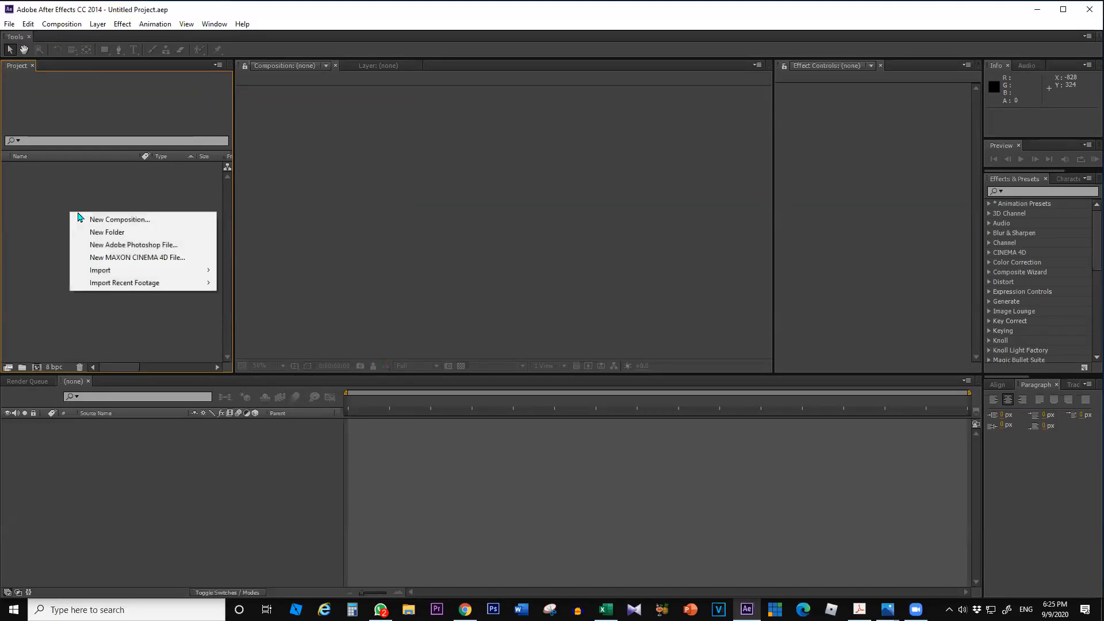
left_click(153, 221)
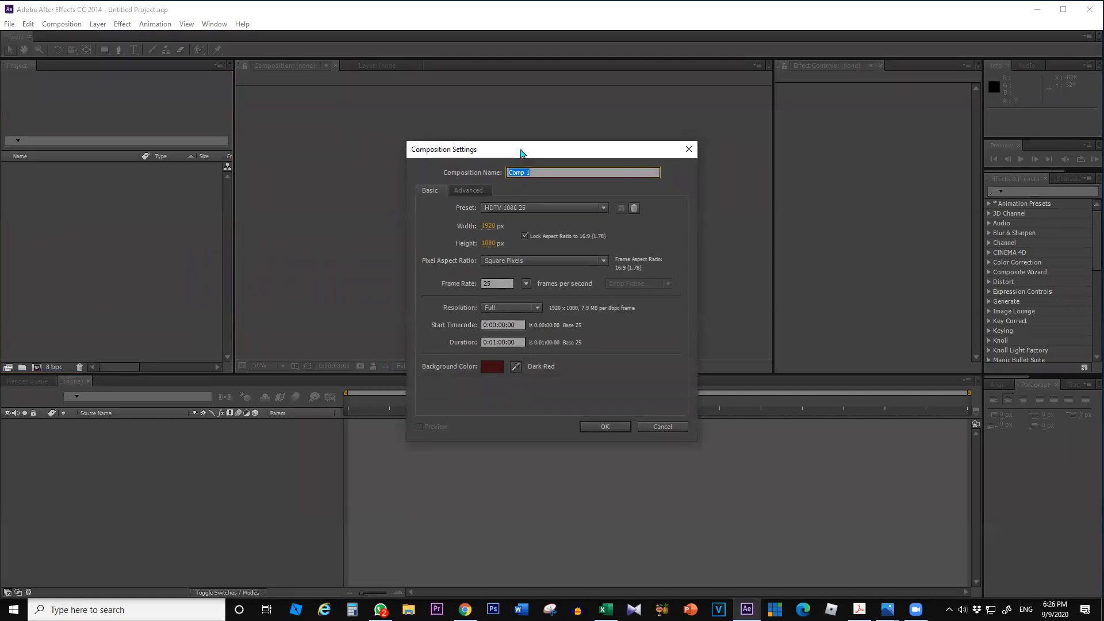
left_click_drag(519, 147, 499, 99)
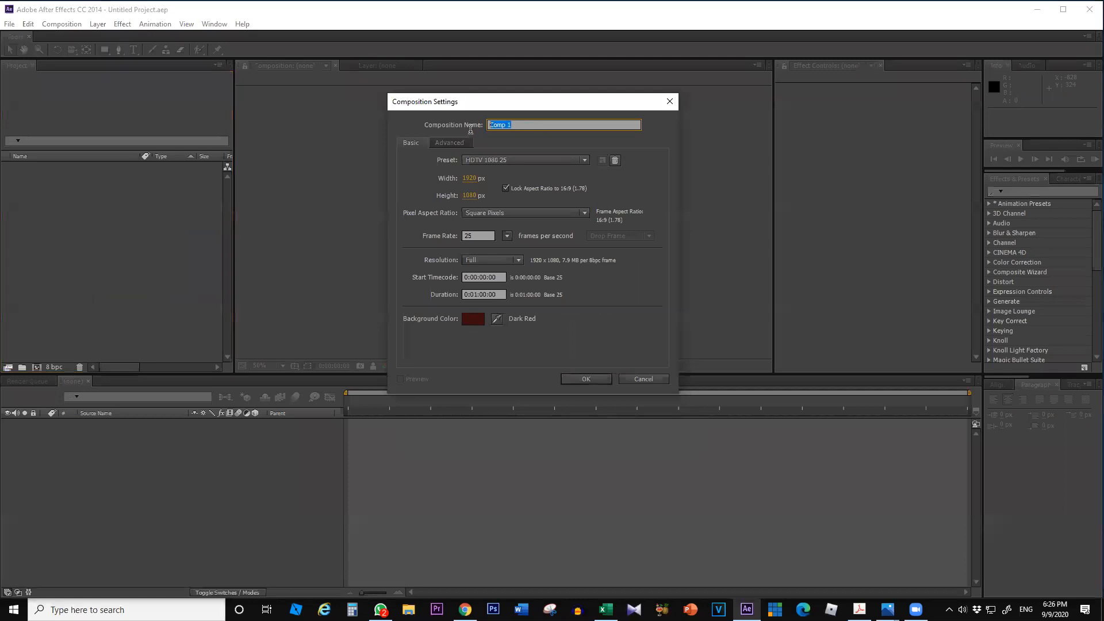
type("Main")
key("BackSpace")
type("al Ren")
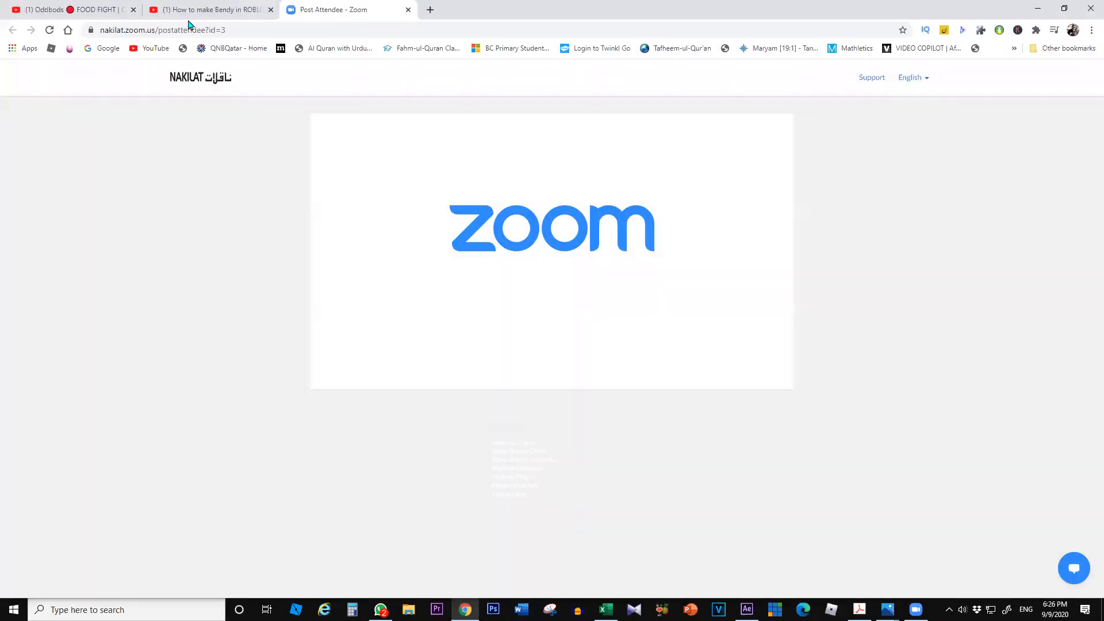
- Switch to Chrome and search Google for "1080p" and "what is 1080p"
left_click(108, 47)
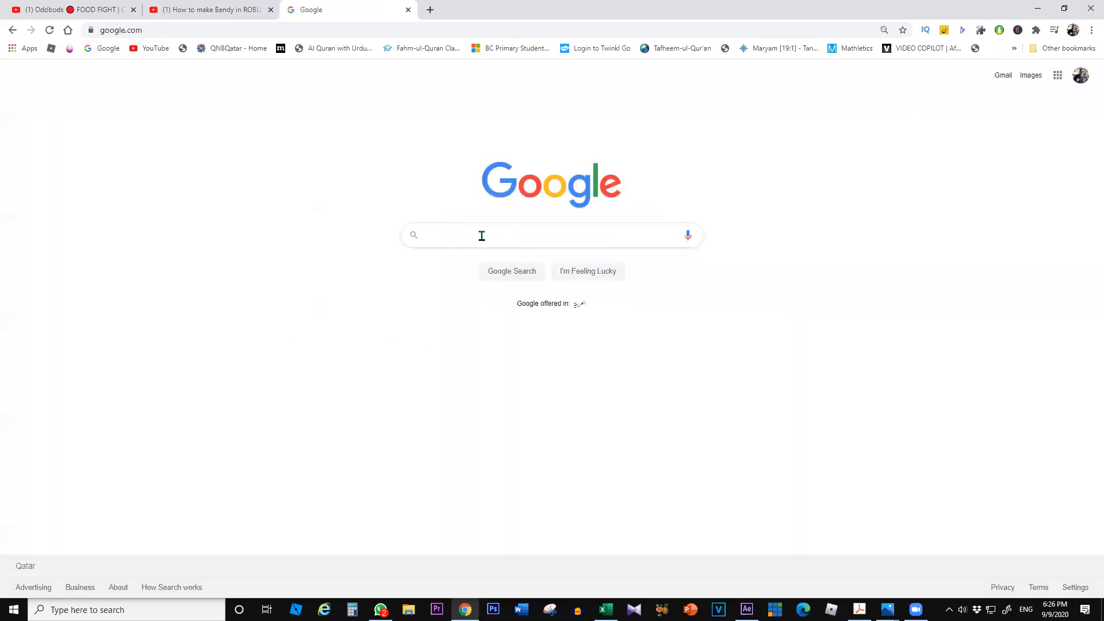
left_click(482, 236)
type("1080p")
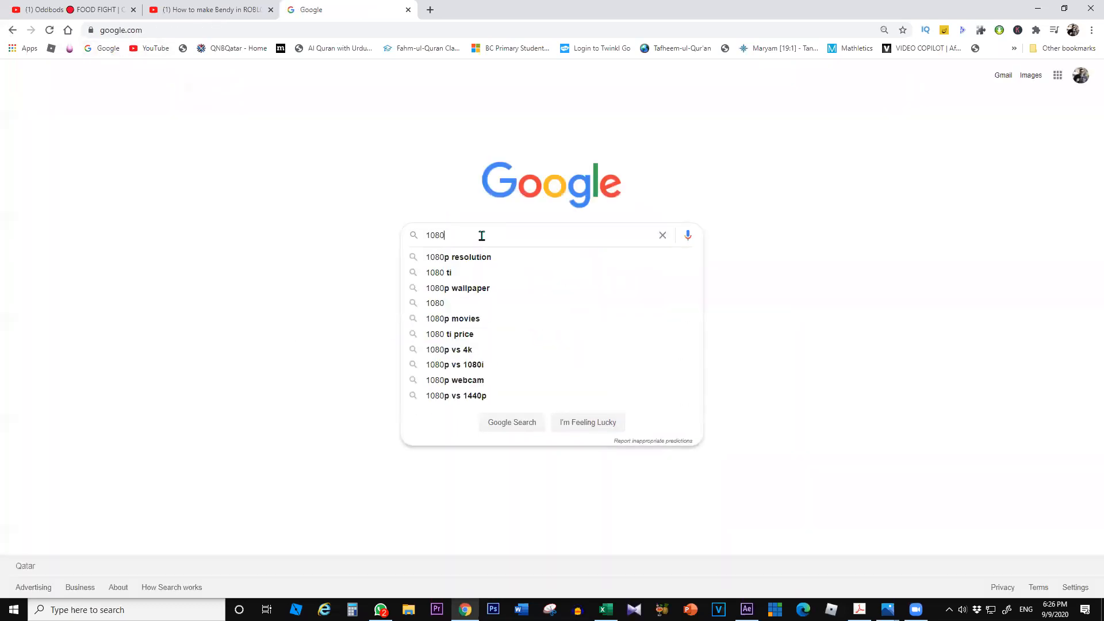
key("Return")
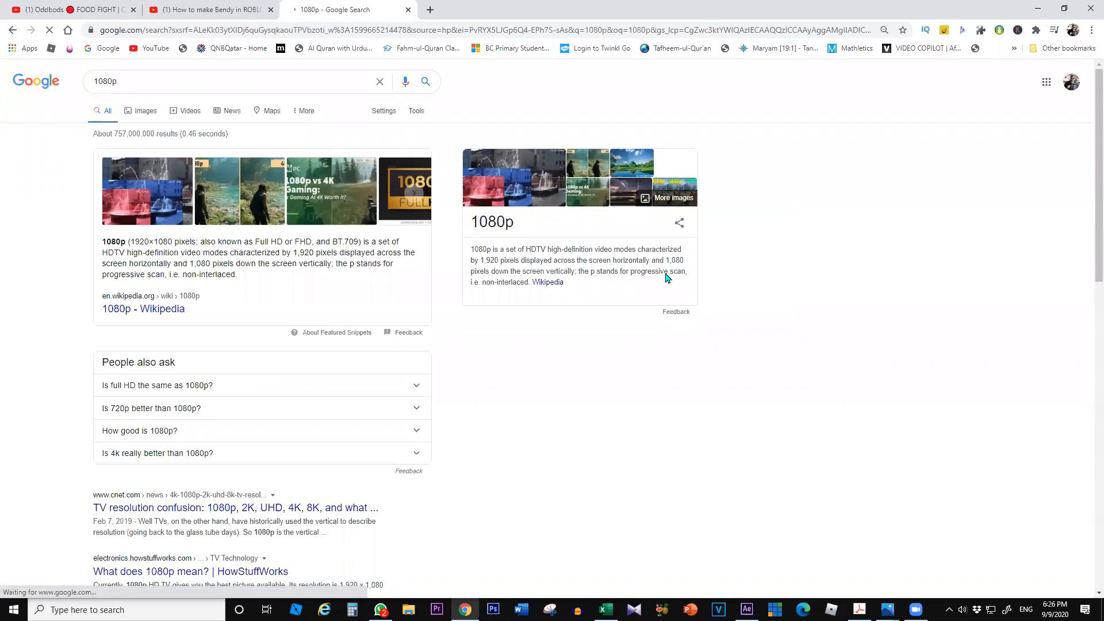
type("what is \\")
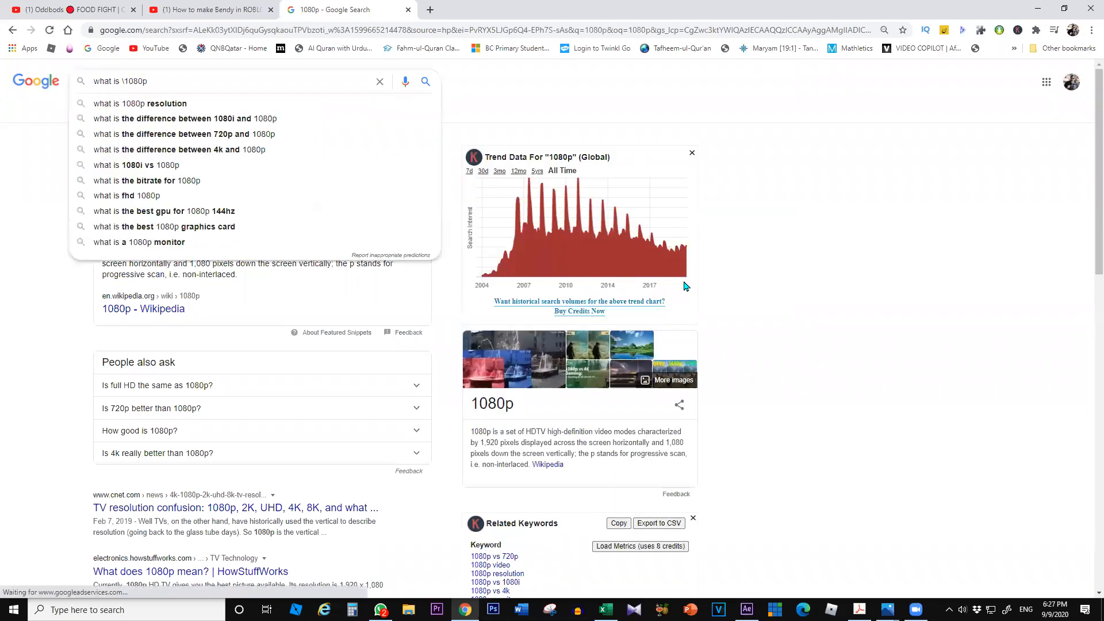
key("Return")
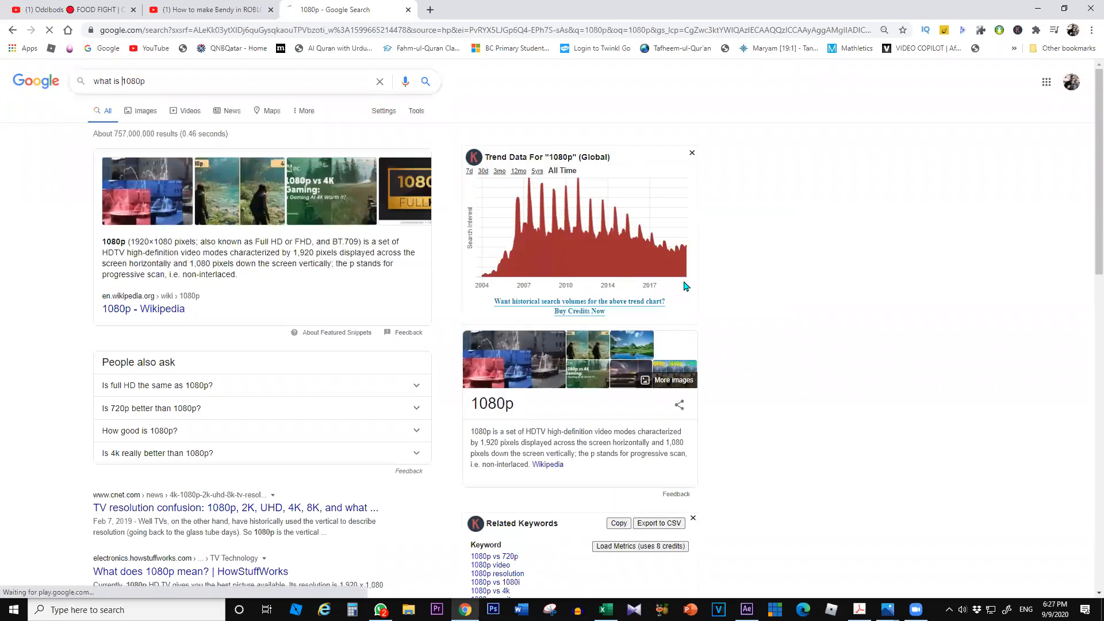
- Browse the image results for 1080p, view the HD versus 4K eye comparison enlarged, and return to After Effects
left_click(145, 112)
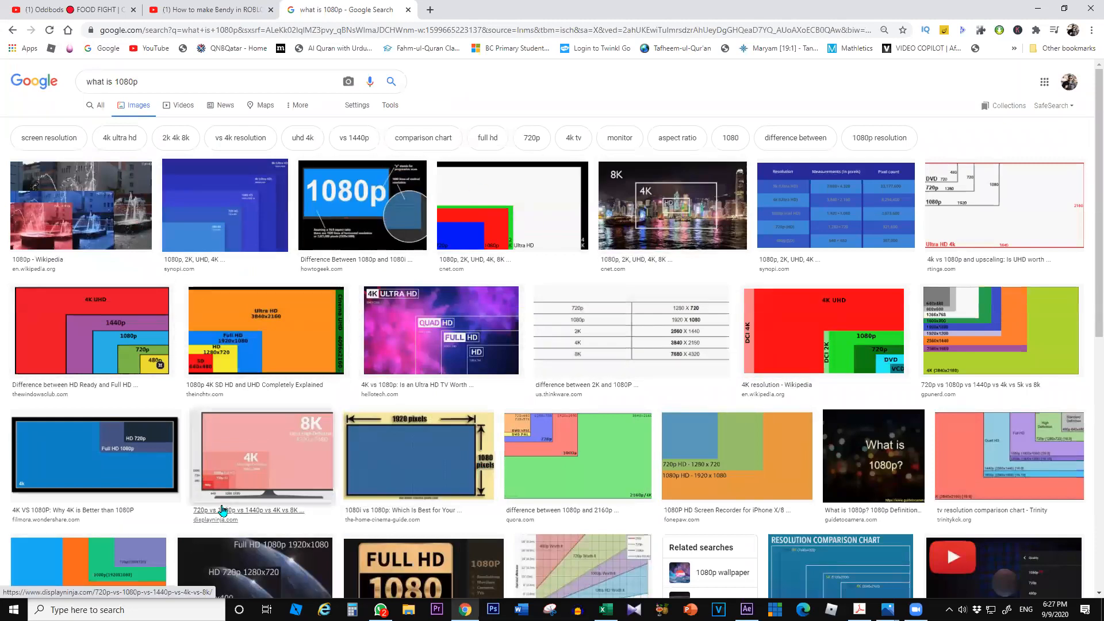
scroll(223, 506, "down", 3)
scroll(223, 475, "down", 6)
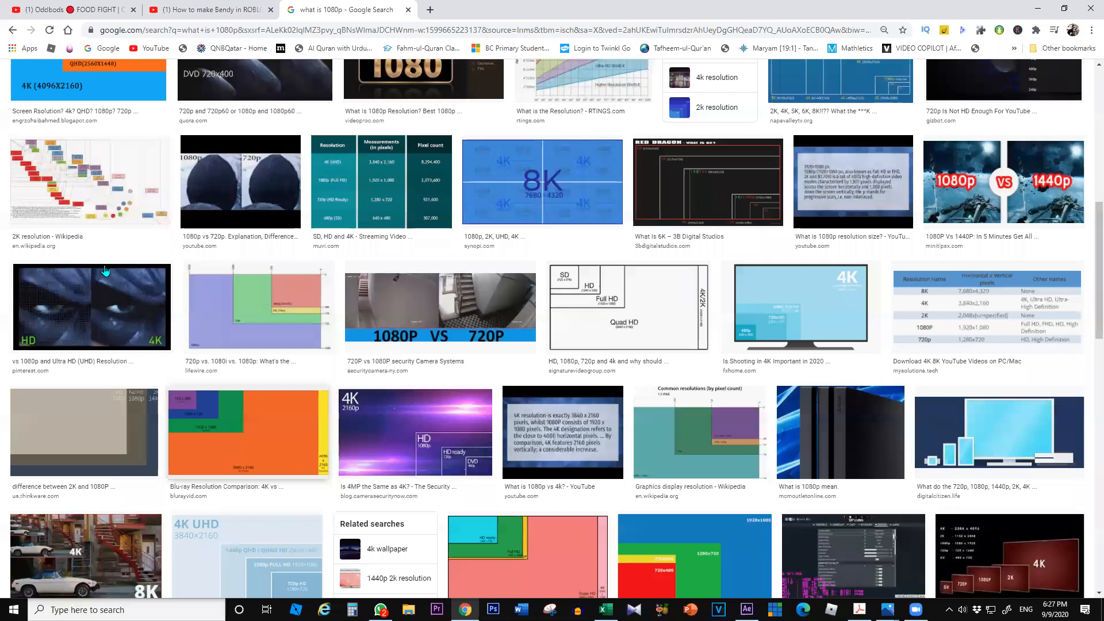
left_click(106, 273)
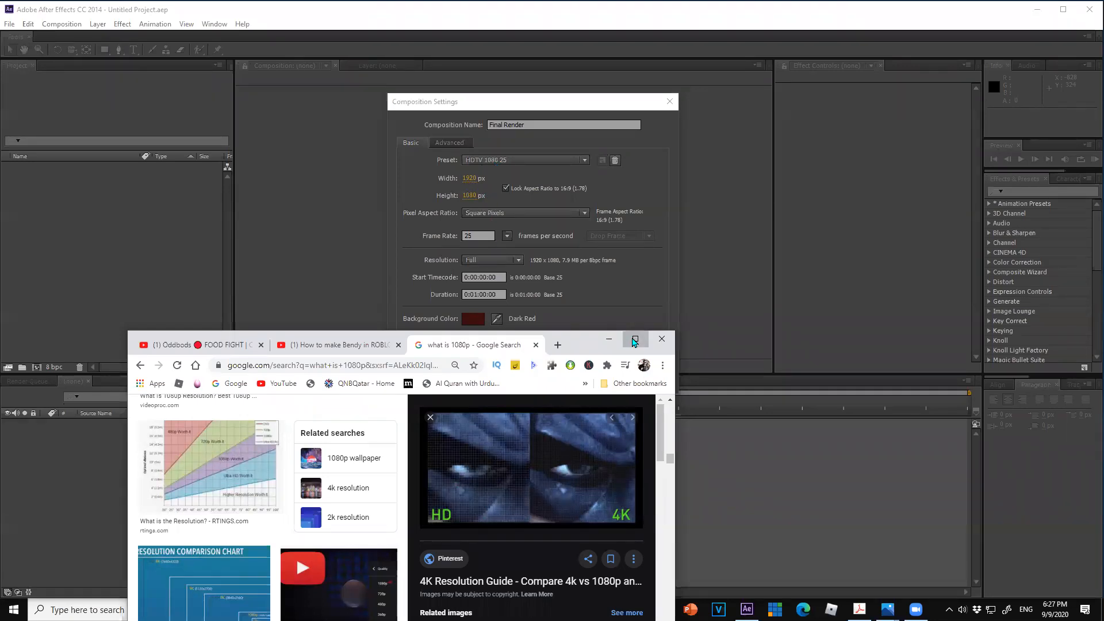
left_click(635, 341)
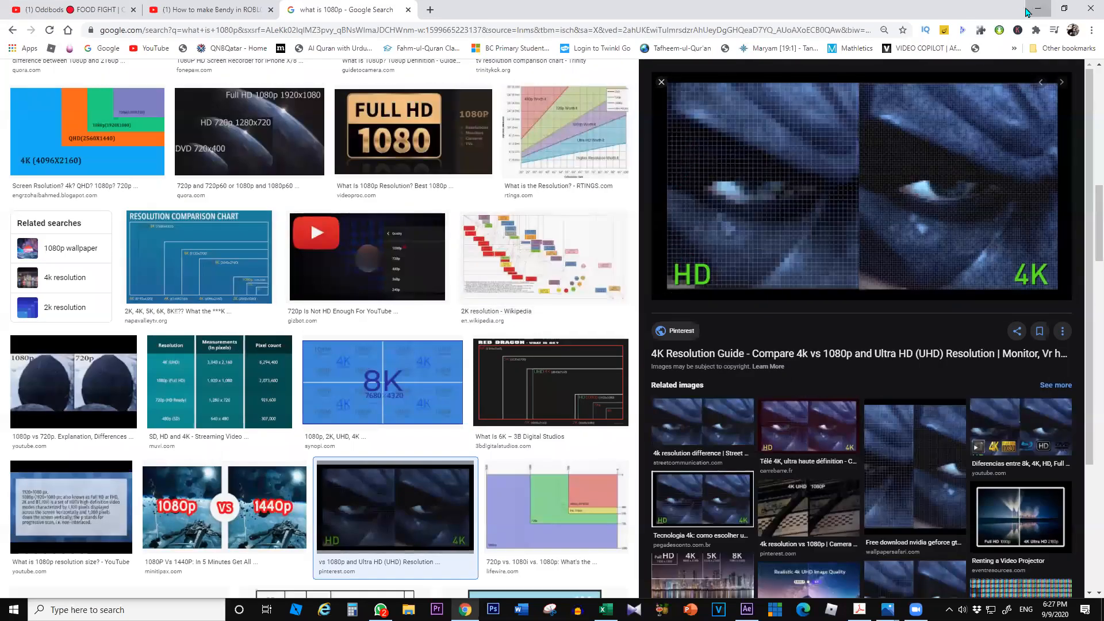
left_click(1027, 11)
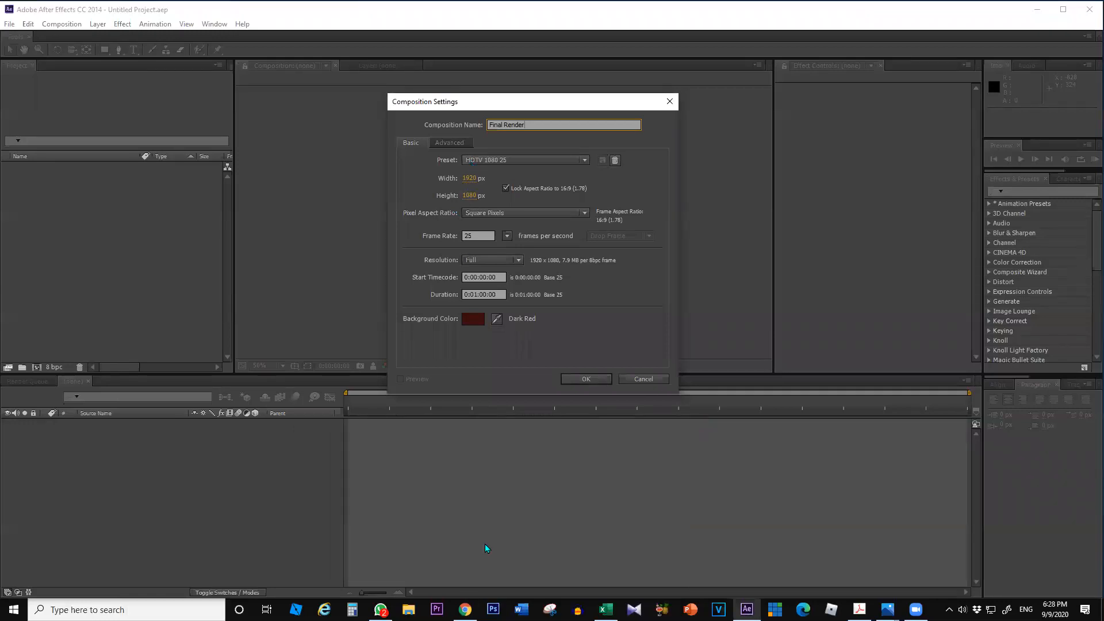
- Try the Film (4K) composition preset and look at the HD versus 4K comparison image in Chrome again
left_click(500, 160)
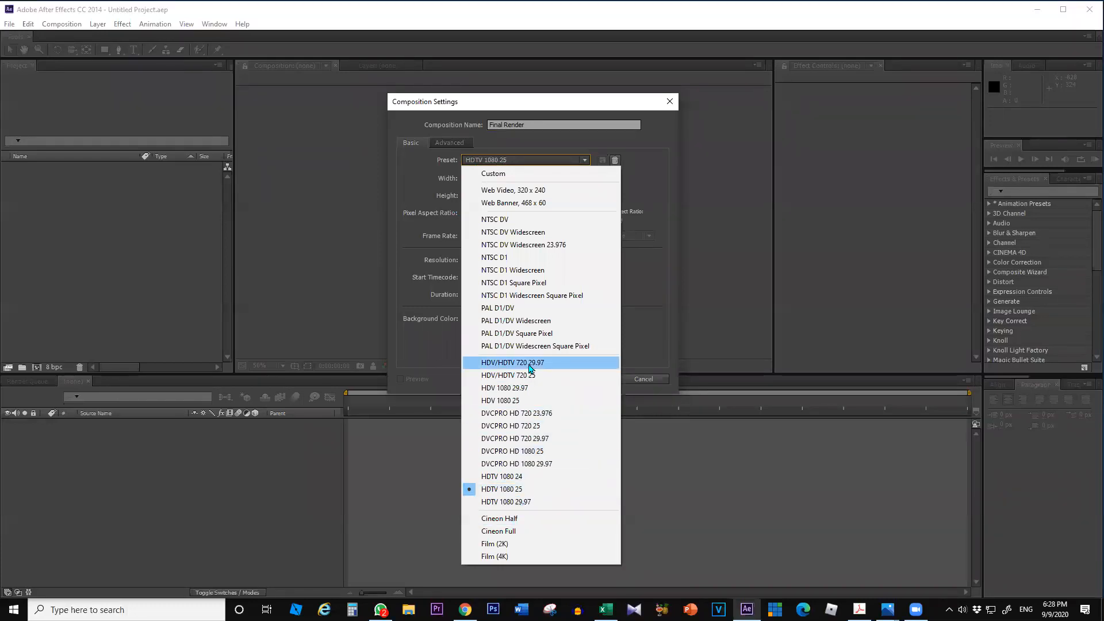
left_click(536, 557)
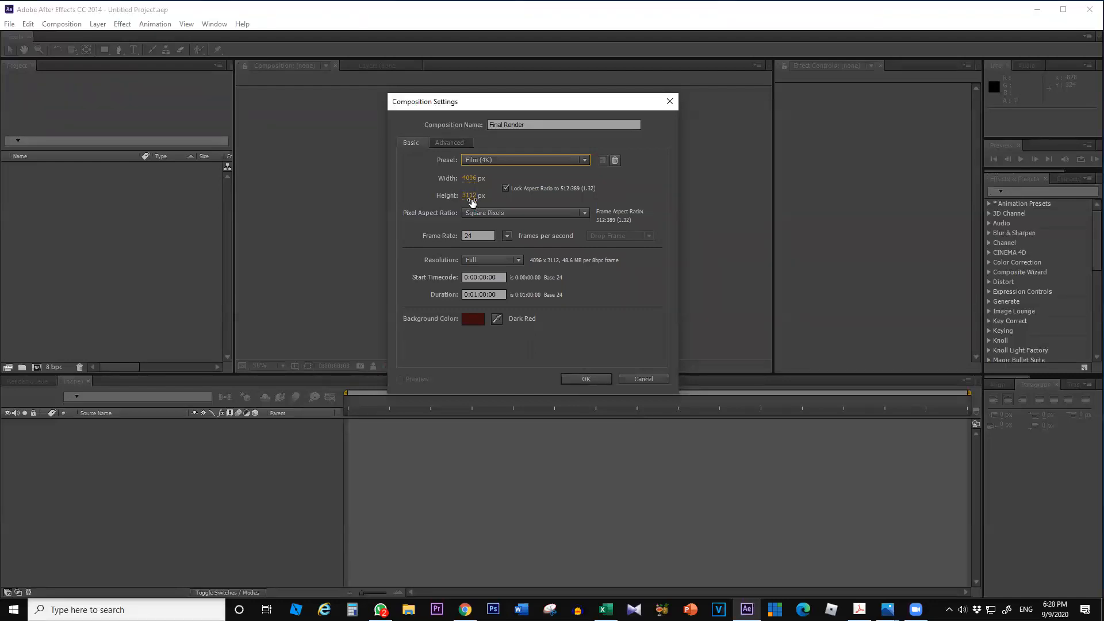
left_click(465, 610)
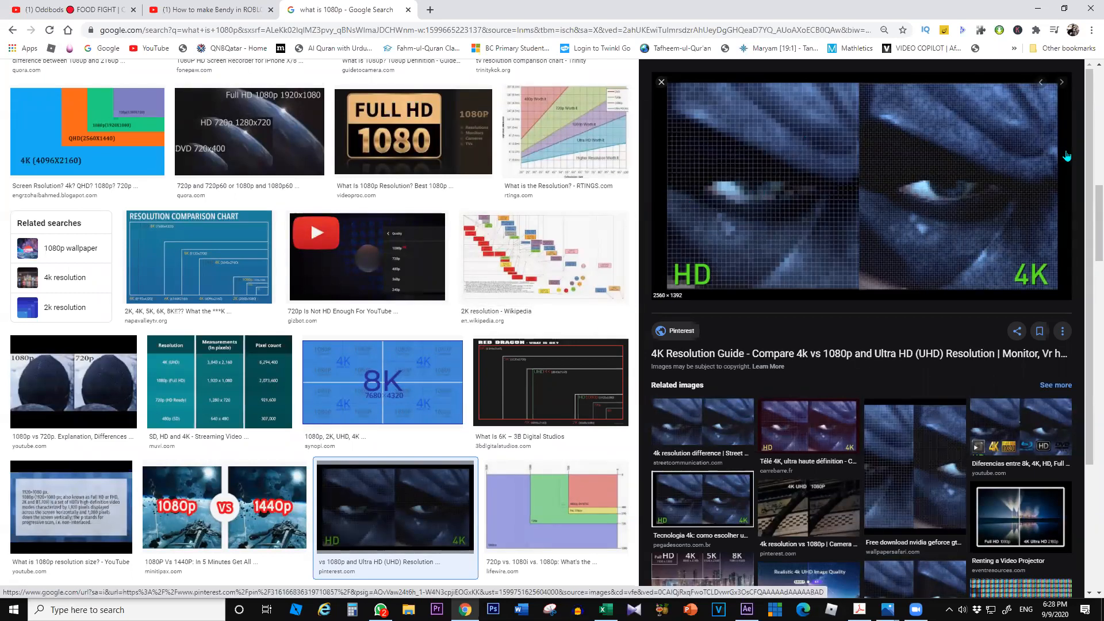
left_click(1034, 10)
- Try the Web Banner, 468 x 60 preset and set the composition preset back to HDTV 1080 25
left_click(482, 161)
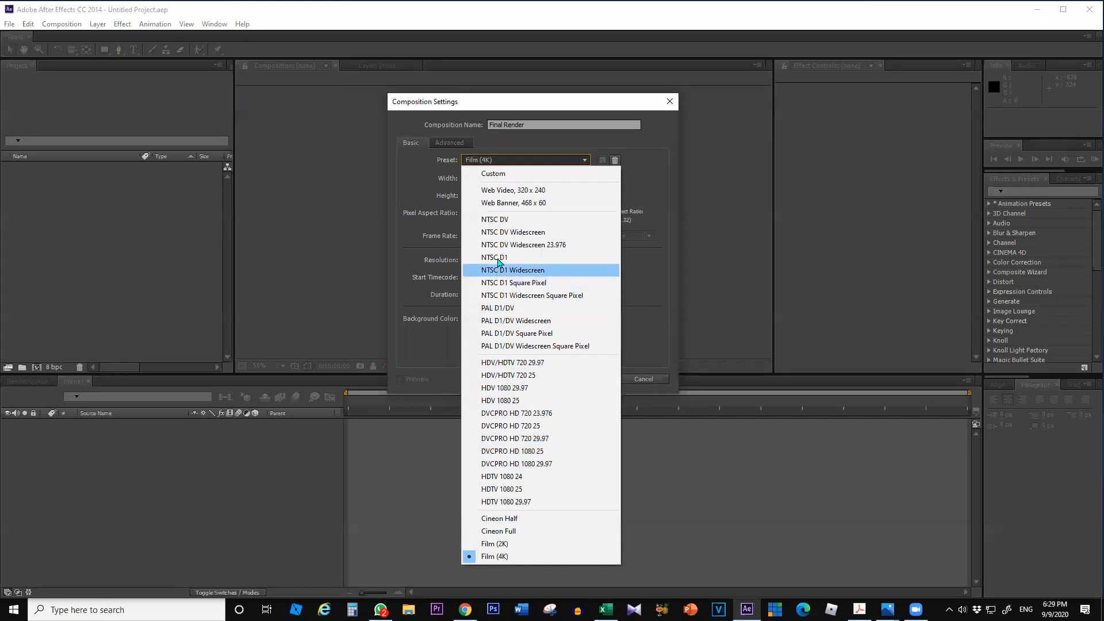
left_click(539, 206)
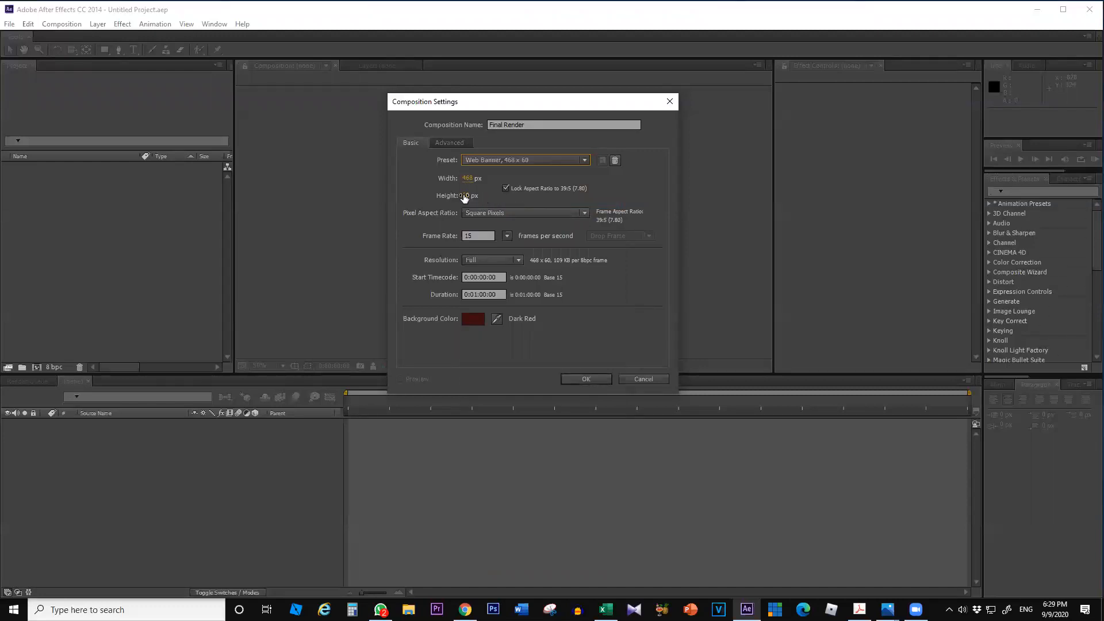
left_click(494, 161)
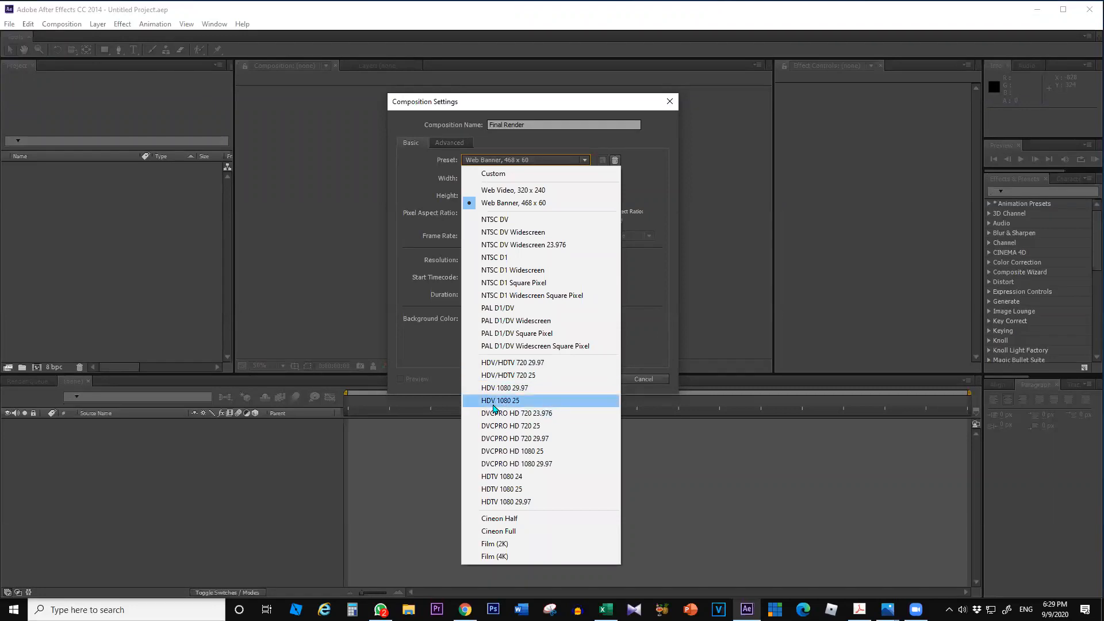
left_click(523, 490)
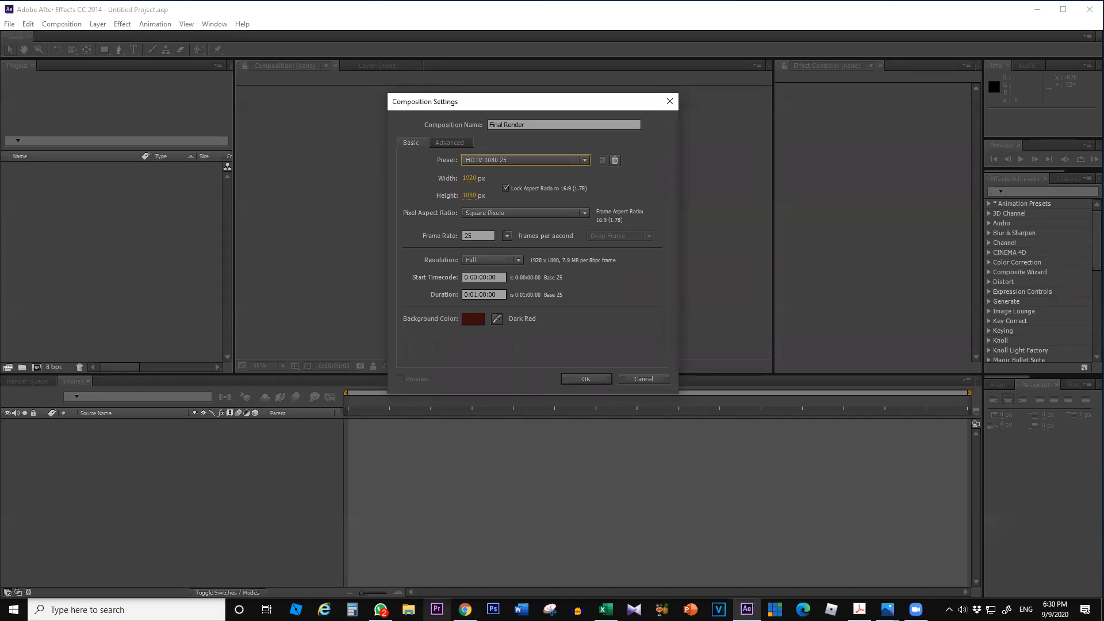
- Switch to Chrome and search Google Images for "frames per second"
left_click(465, 610)
scroll(164, 161, "down", 5)
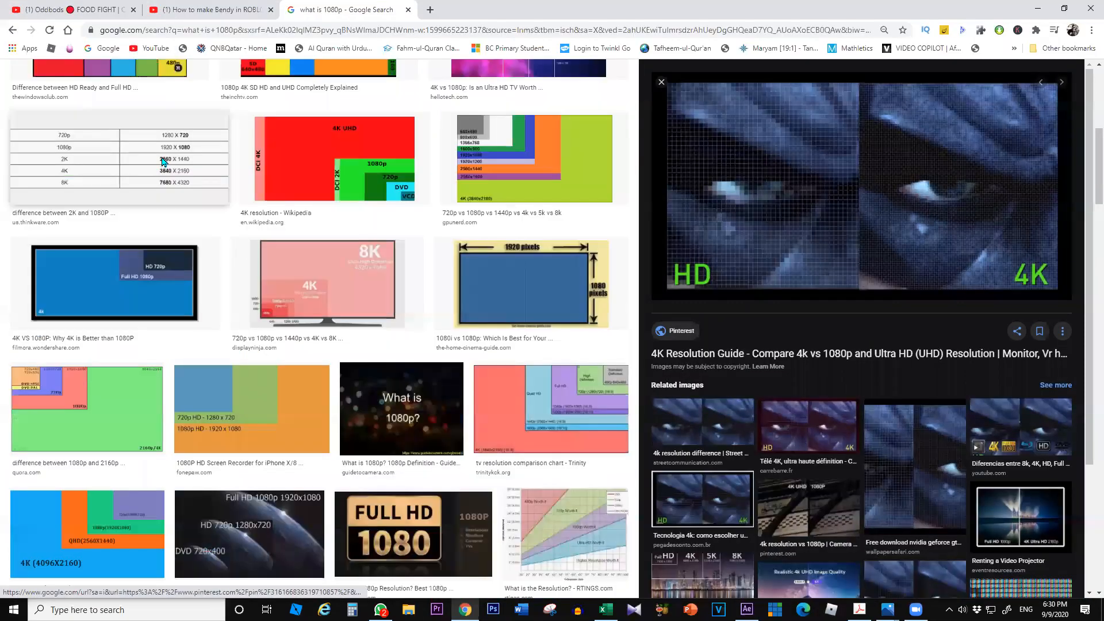
scroll(164, 163, "up", 7)
left_click_drag(151, 82, 14, 79)
type("frames per second")
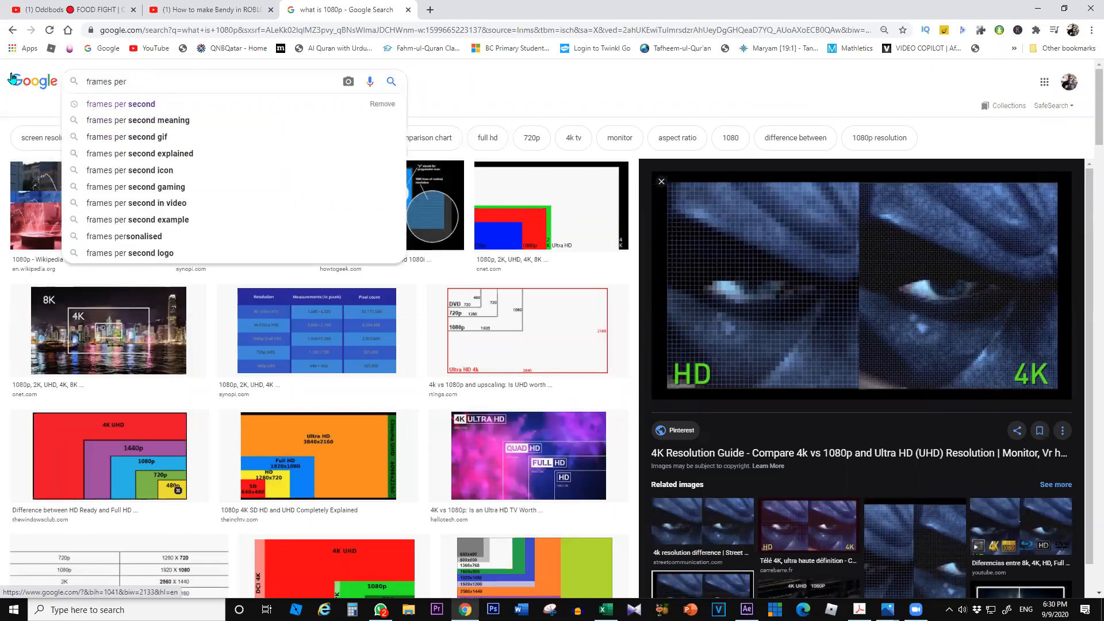
left_click(121, 103)
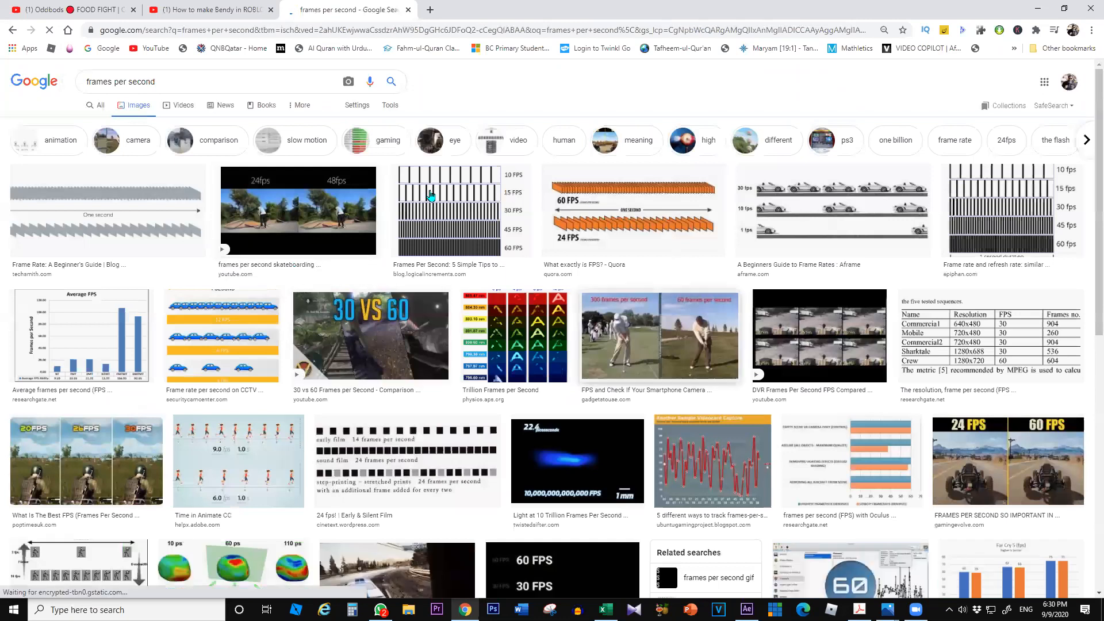
- Examine the chart comparing 10 to 60 FPS and the 60fps versus 24fps diagram, and close the image preview
left_click(460, 213)
left_click(776, 211)
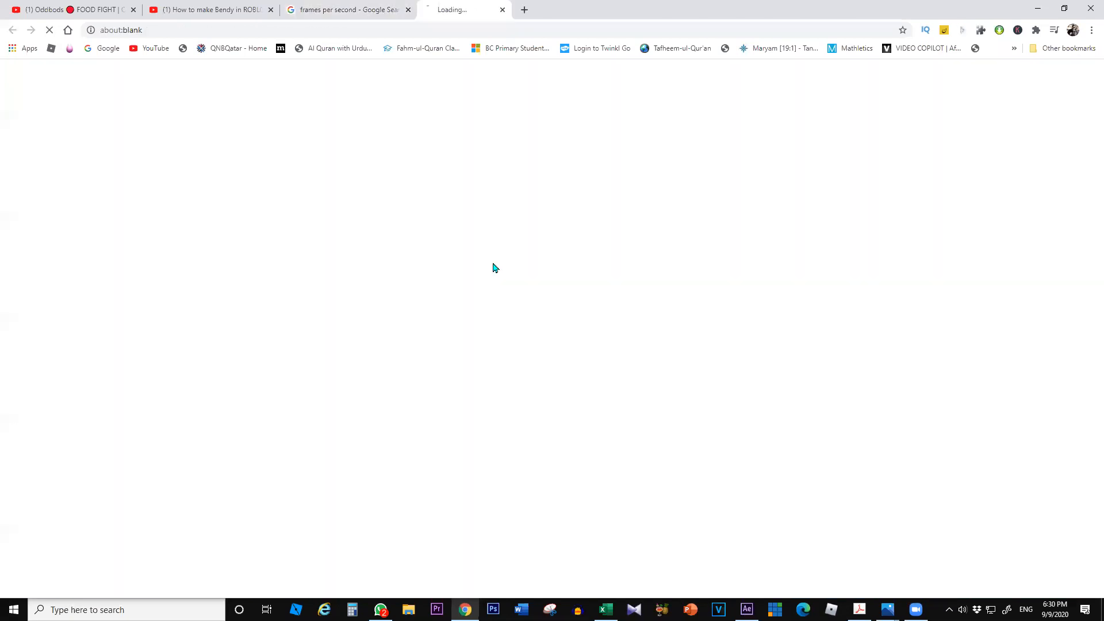
key("ctrl+w")
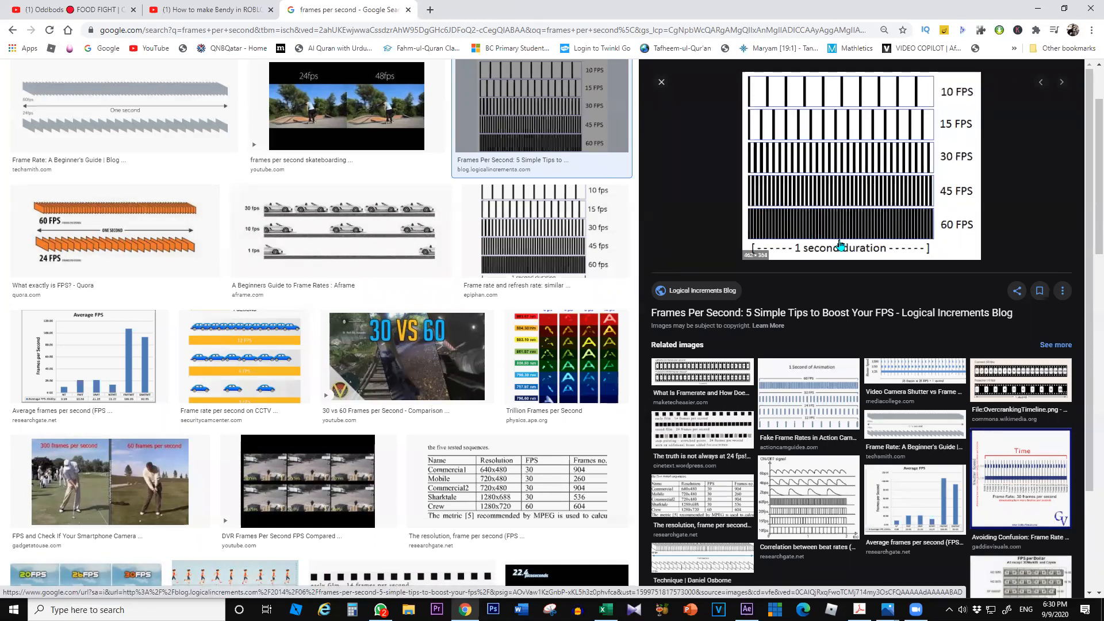
left_click(99, 109)
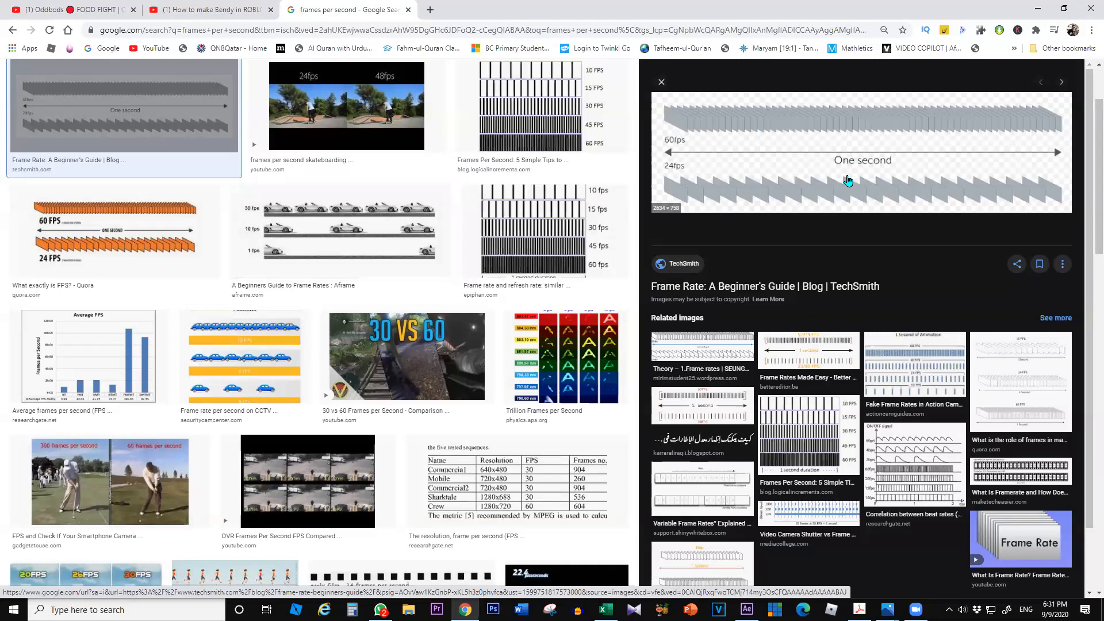
left_click(662, 82)
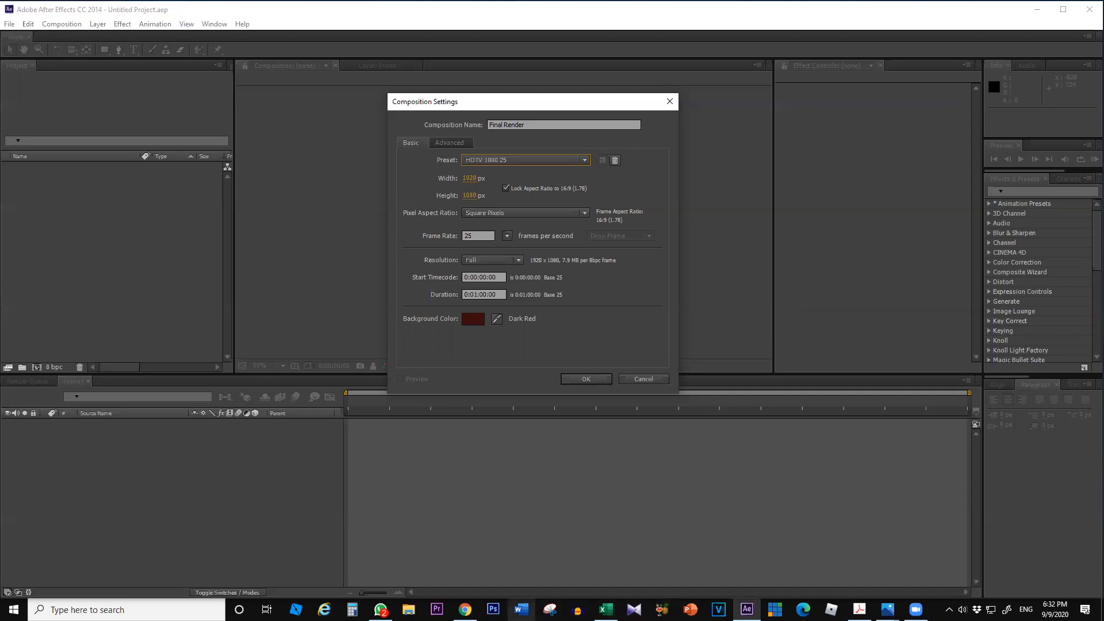
- Launch QuickTime Player, open the Christian History 2-5D video and enlarge its window
left_click(193, 606)
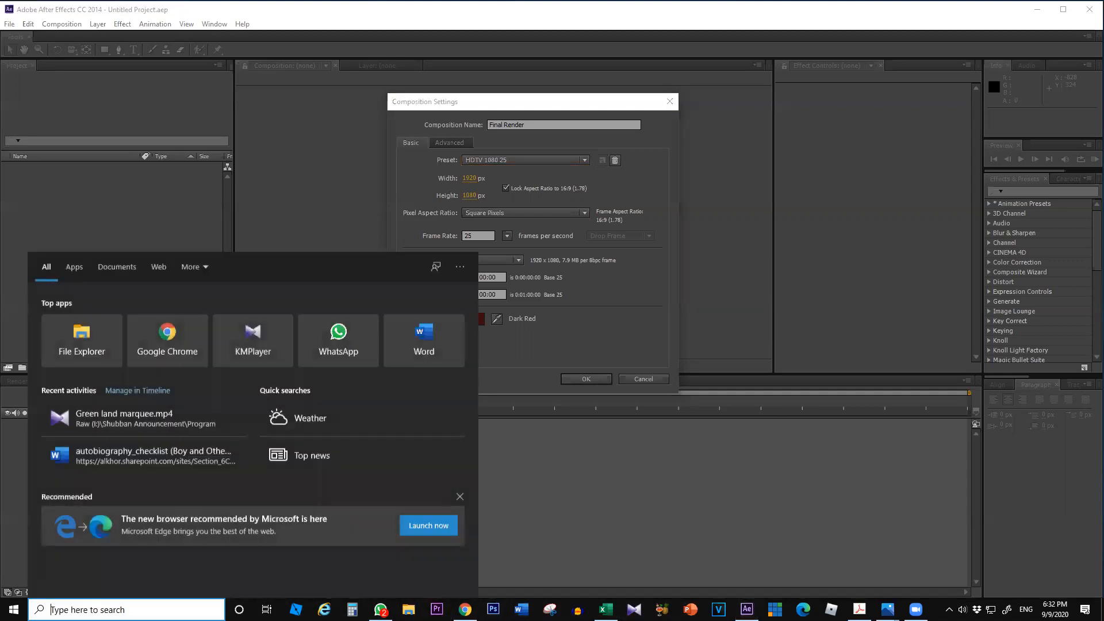
left_click(409, 609)
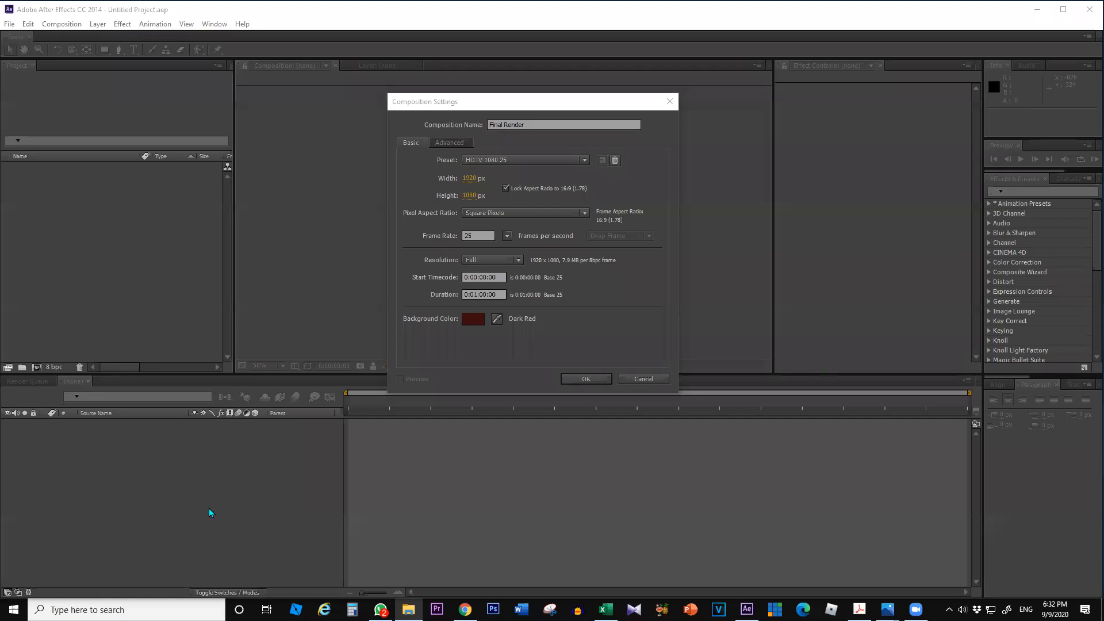
left_click(126, 610)
type("quick")
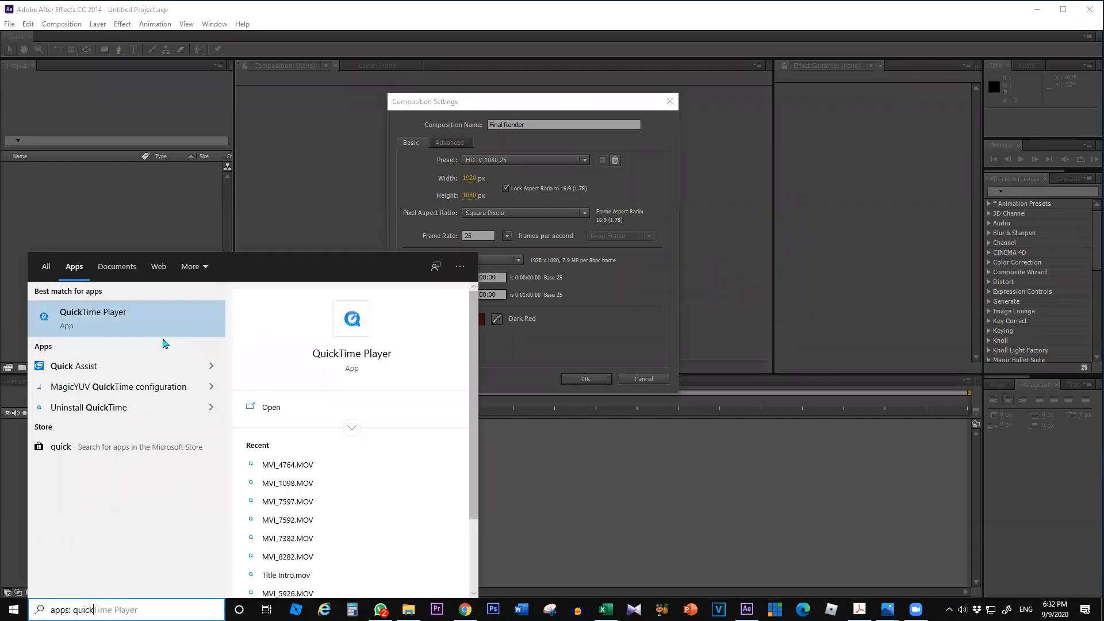
left_click(150, 322)
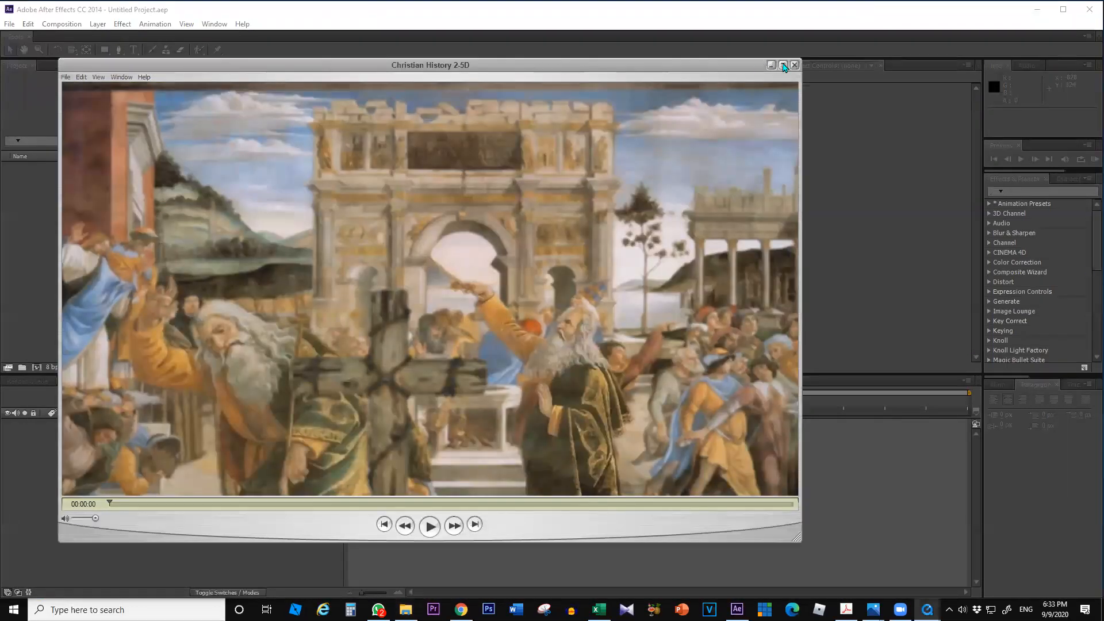
left_click(783, 65)
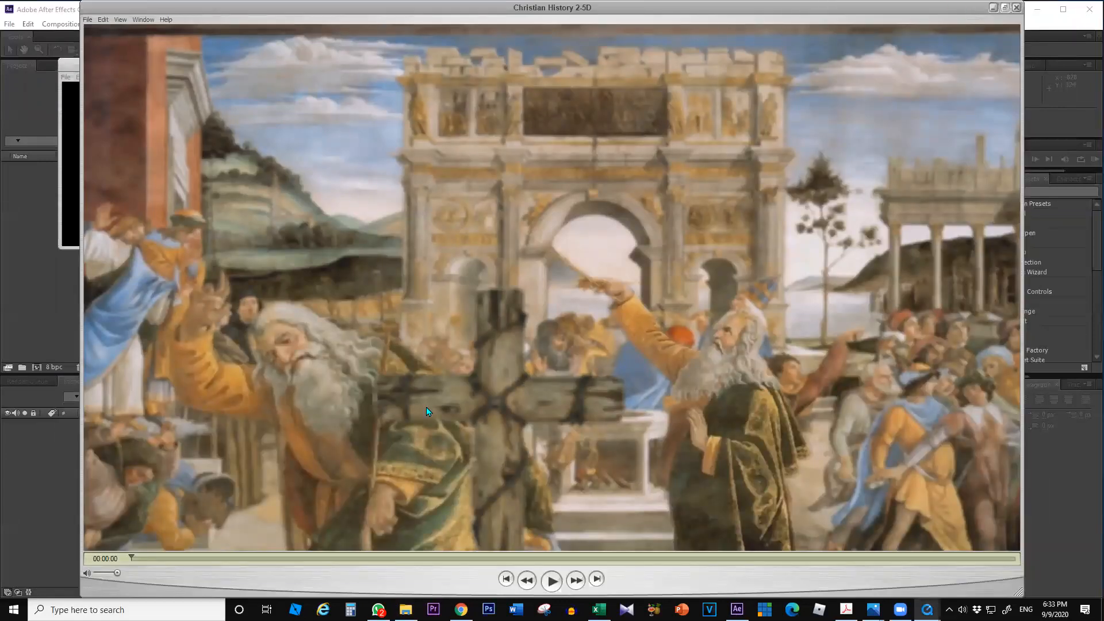
- Play the Christian History 2-5D video, pause it and scrub through its timeline to examine individual frames of the cross and background
left_click(551, 582)
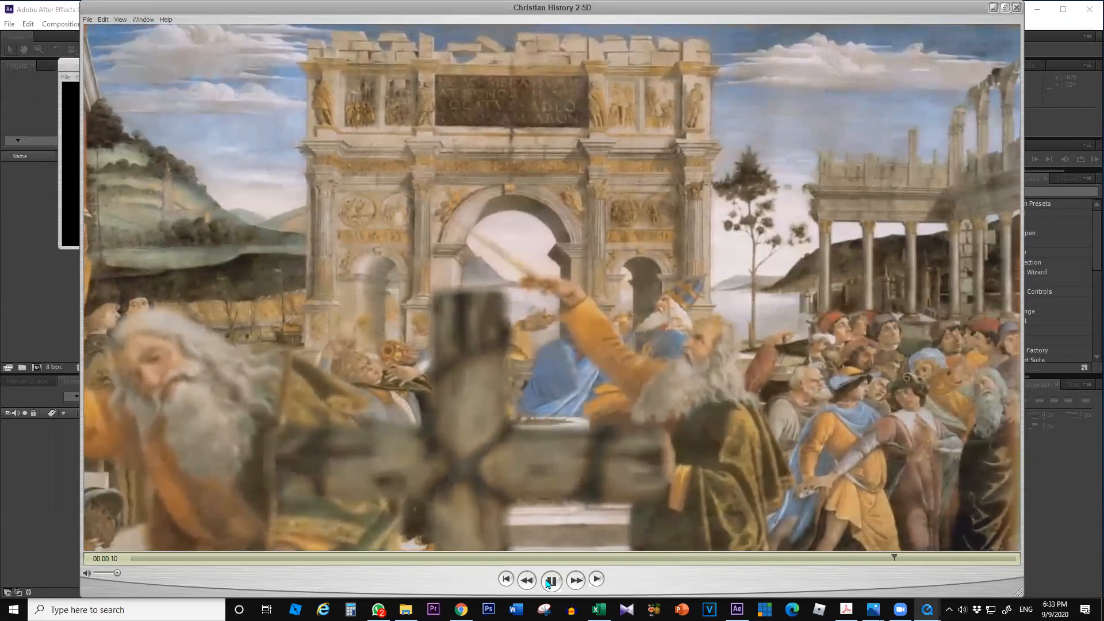
left_click(548, 582)
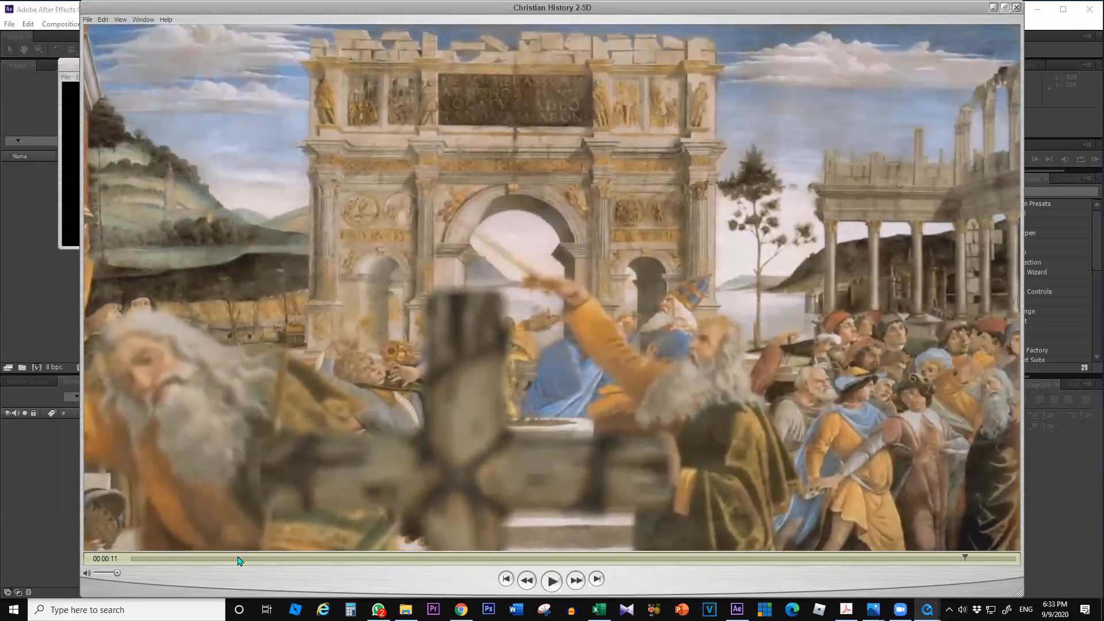
left_click(163, 559)
mouse_move(161, 558)
left_mouse_down()
mouse_move(477, 598)
mouse_move(527, 567)
mouse_move(451, 562)
left_mouse_up()
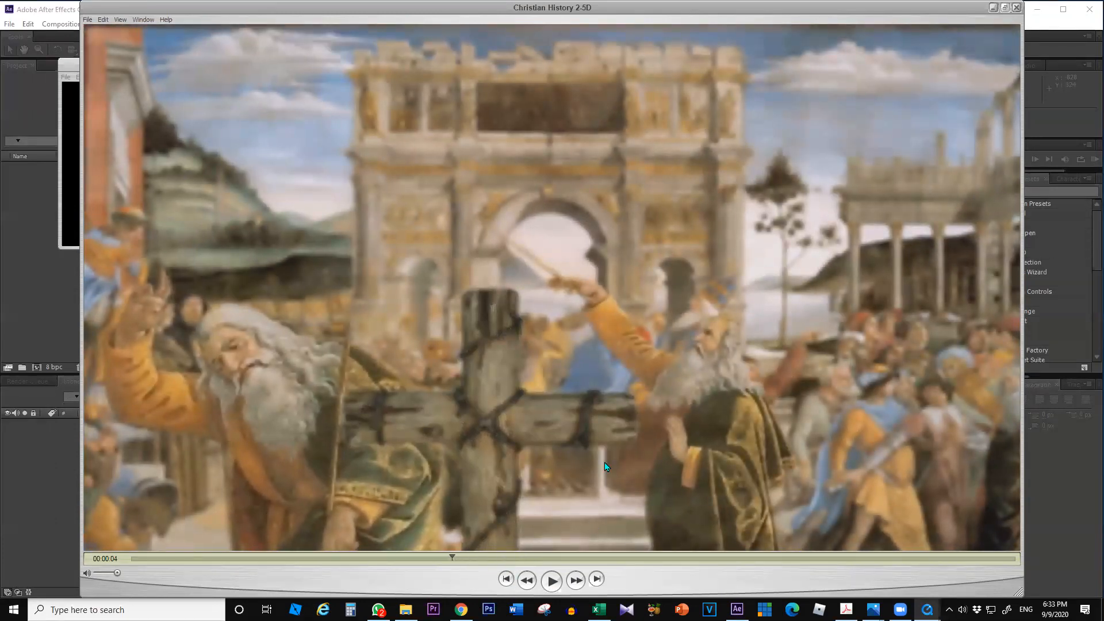
key("Right")
mouse_move(629, 562)
left_mouse_down()
mouse_move(708, 573)
mouse_move(676, 578)
left_mouse_up()
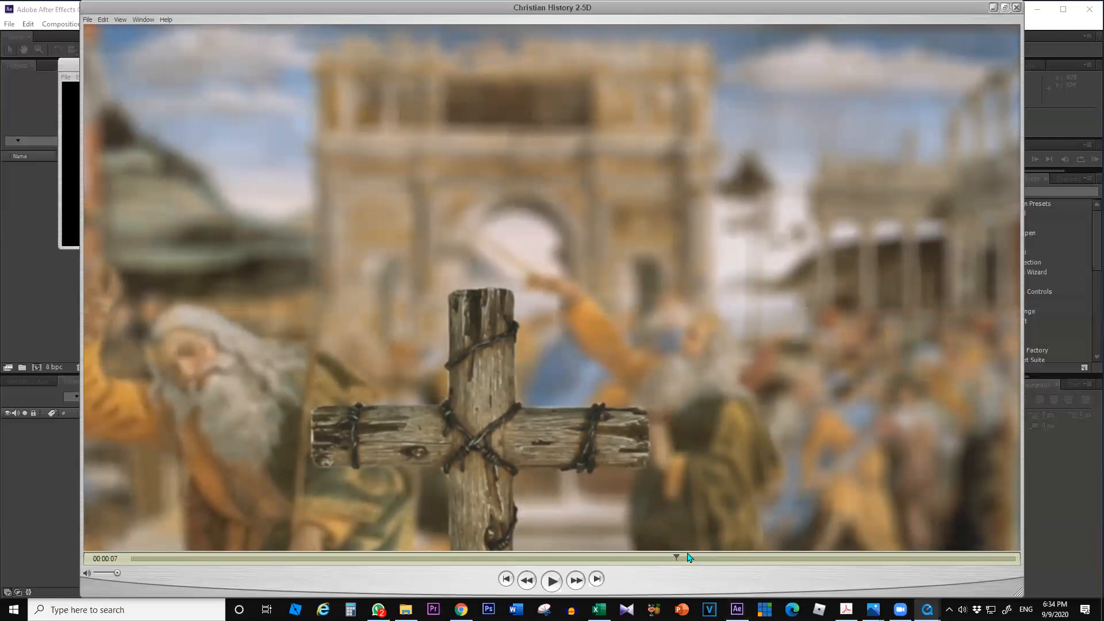
left_click_drag(677, 561, 698, 562)
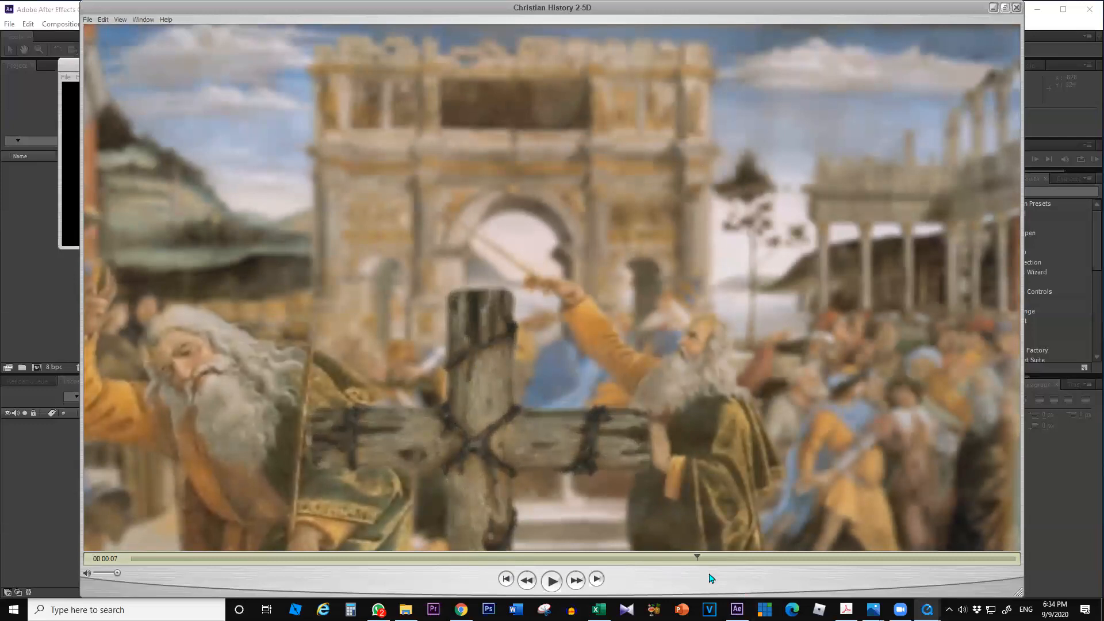
left_click_drag(696, 563, 688, 562)
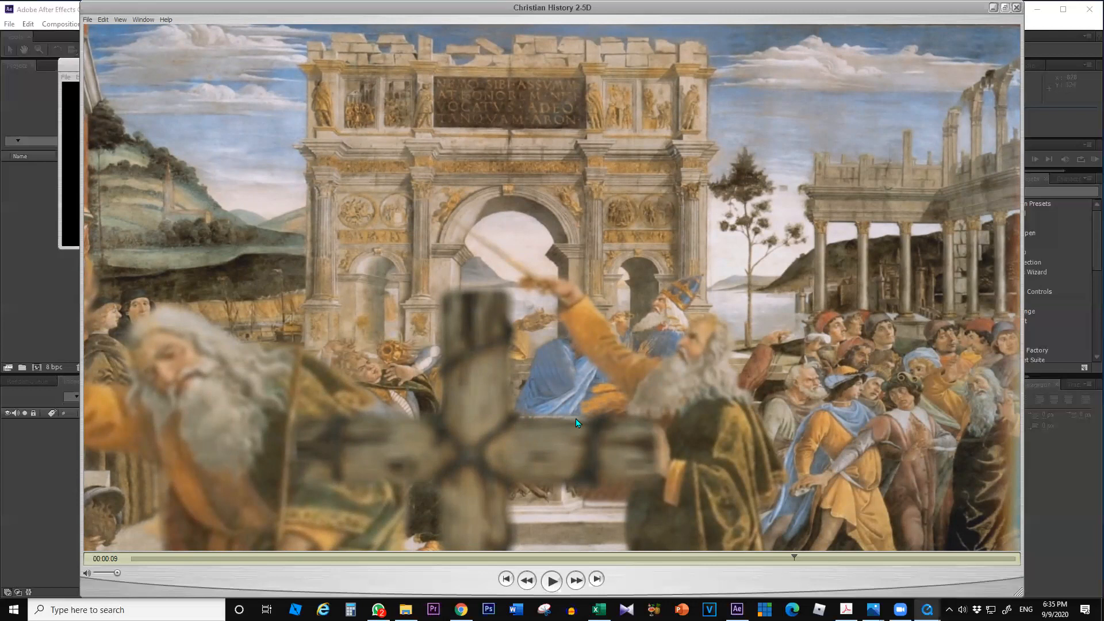
- Minimize the QuickTime windows, switch back to After Effects and review the composition's pixel aspect ratio, resolution and duration settings
left_click(993, 8)
left_click(277, 66)
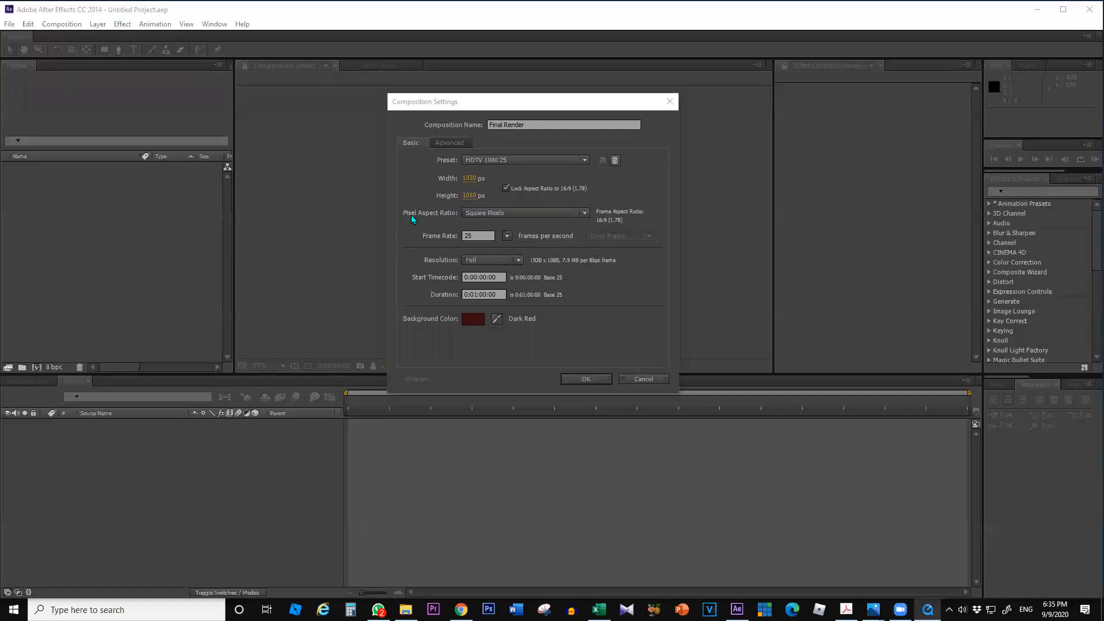
left_click(499, 214)
left_click(537, 227)
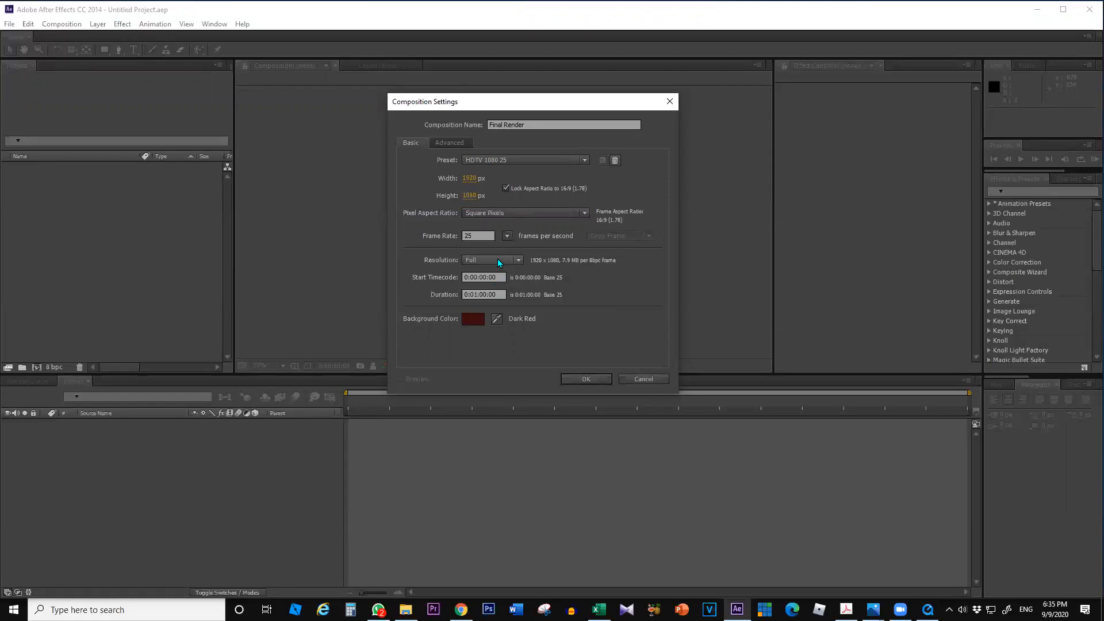
left_click(508, 260)
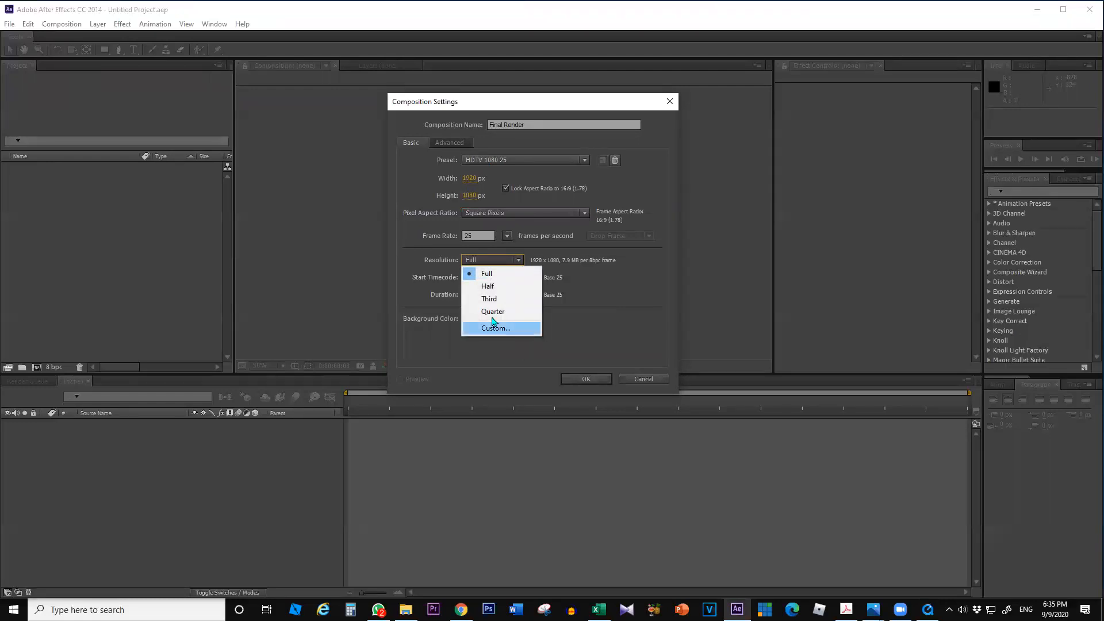
left_click(432, 345)
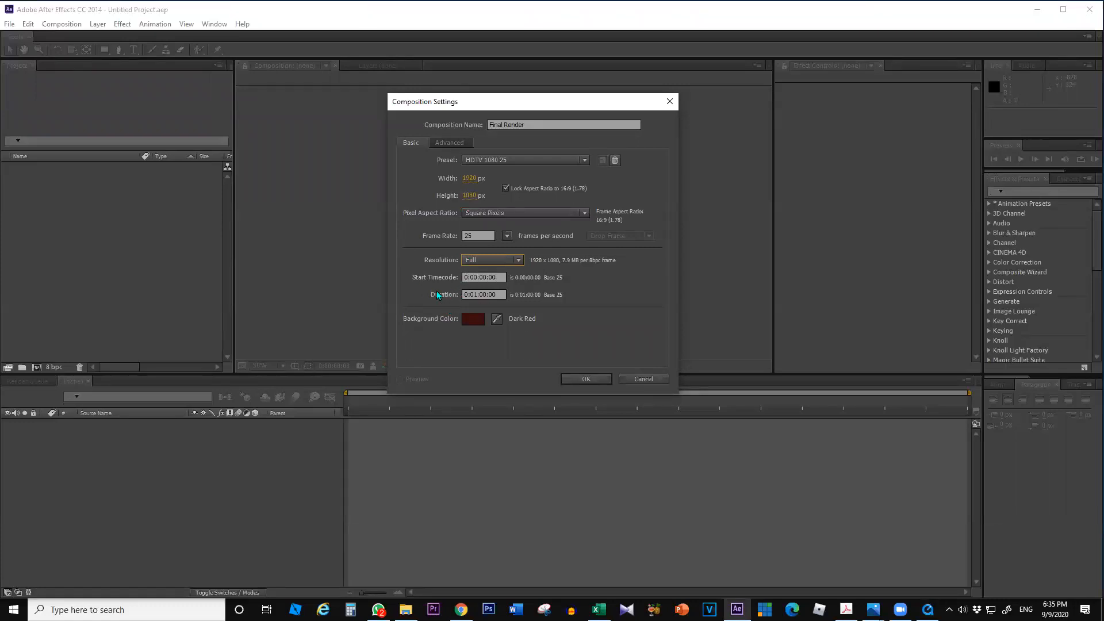
left_click(474, 295)
left_click(454, 360)
- Set the background color to dark red 341313 after trying blue shades, and create the Final Render composition
left_click(473, 320)
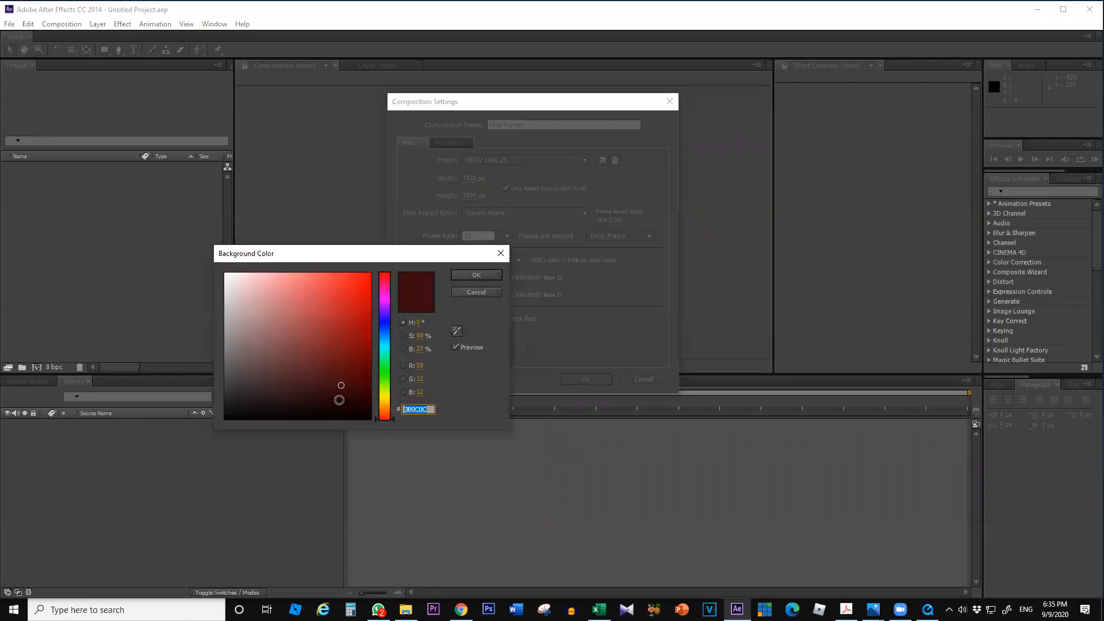
left_click_drag(383, 401, 381, 424)
left_click_drag(348, 329, 192, 245)
left_click_drag(326, 382, 334, 382)
left_click(385, 320)
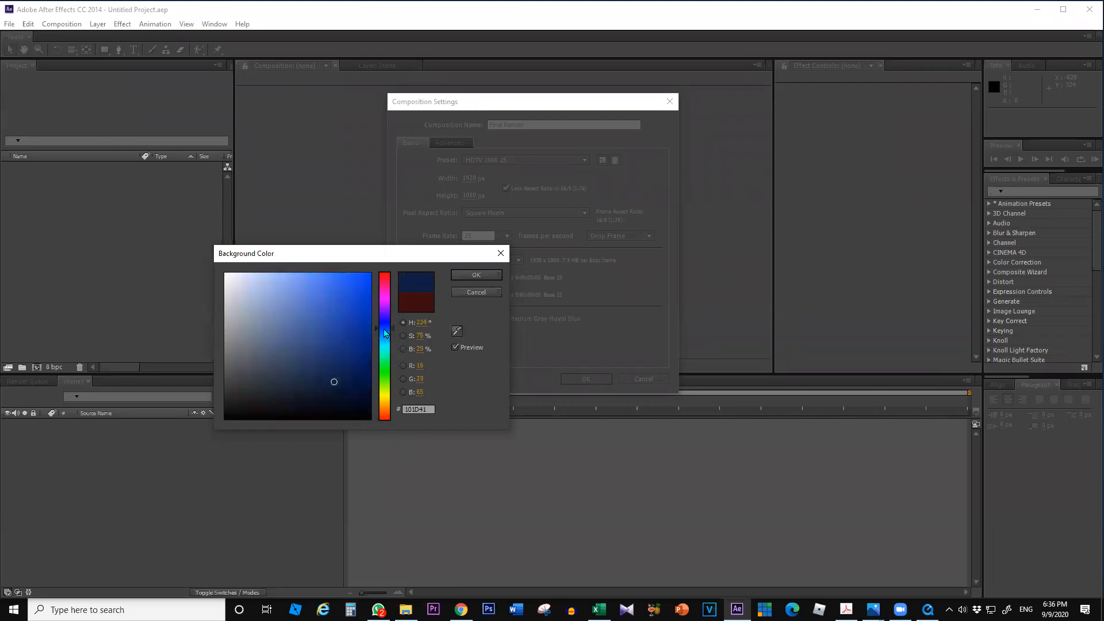
left_click(319, 378)
left_click_drag(319, 378, 317, 381)
left_click_drag(385, 355, 384, 443)
left_click_drag(336, 382, 319, 384)
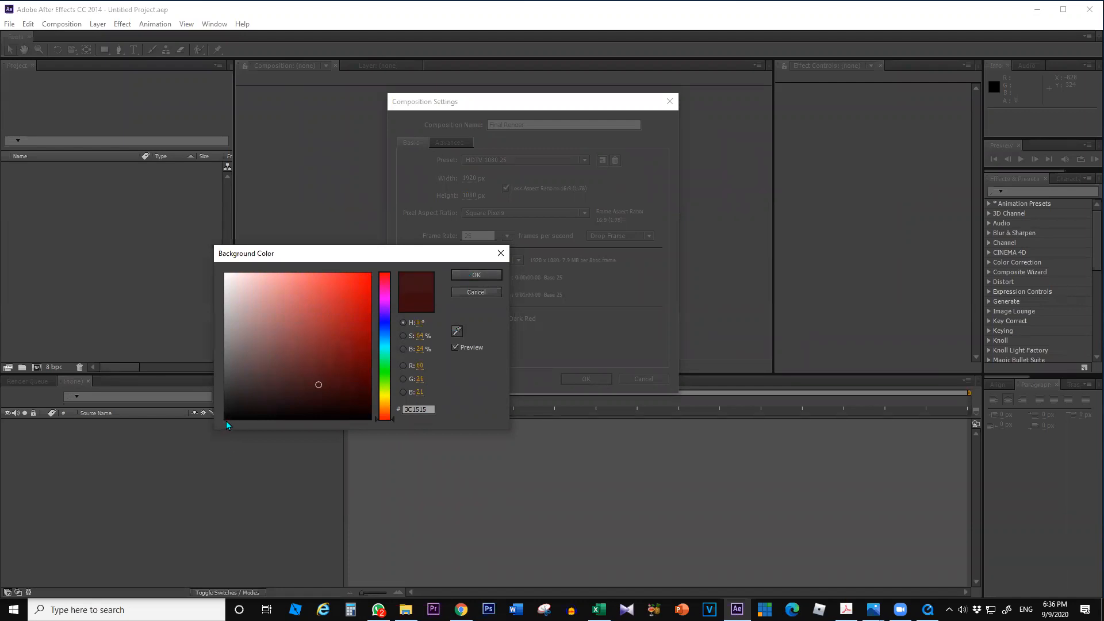
left_click(314, 391)
left_click_drag(312, 388, 318, 389)
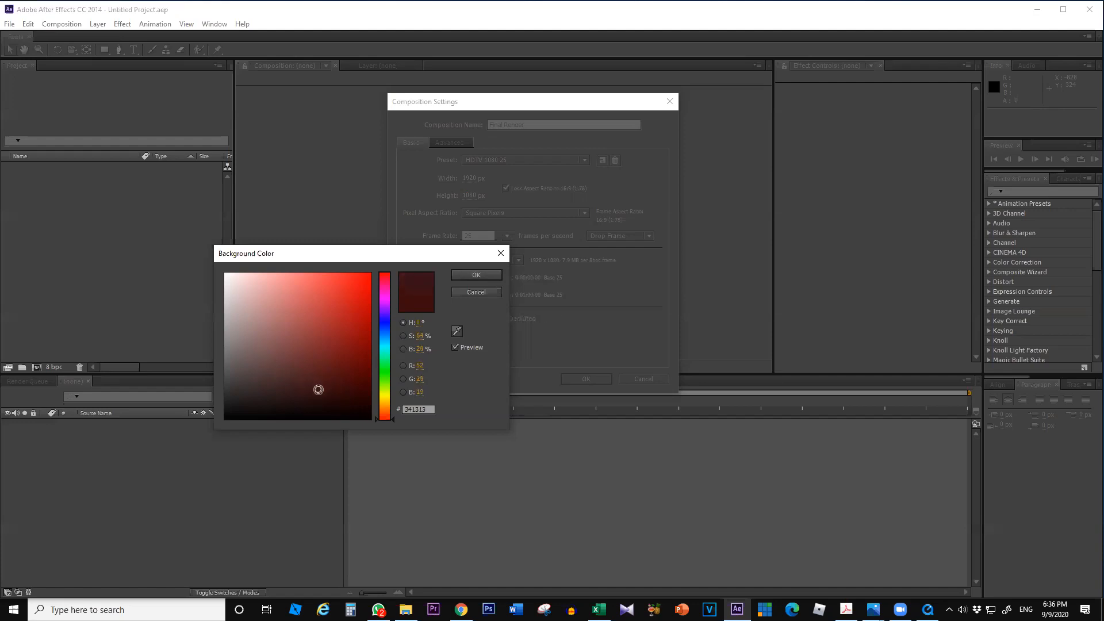
left_click(466, 277)
left_click(587, 379)
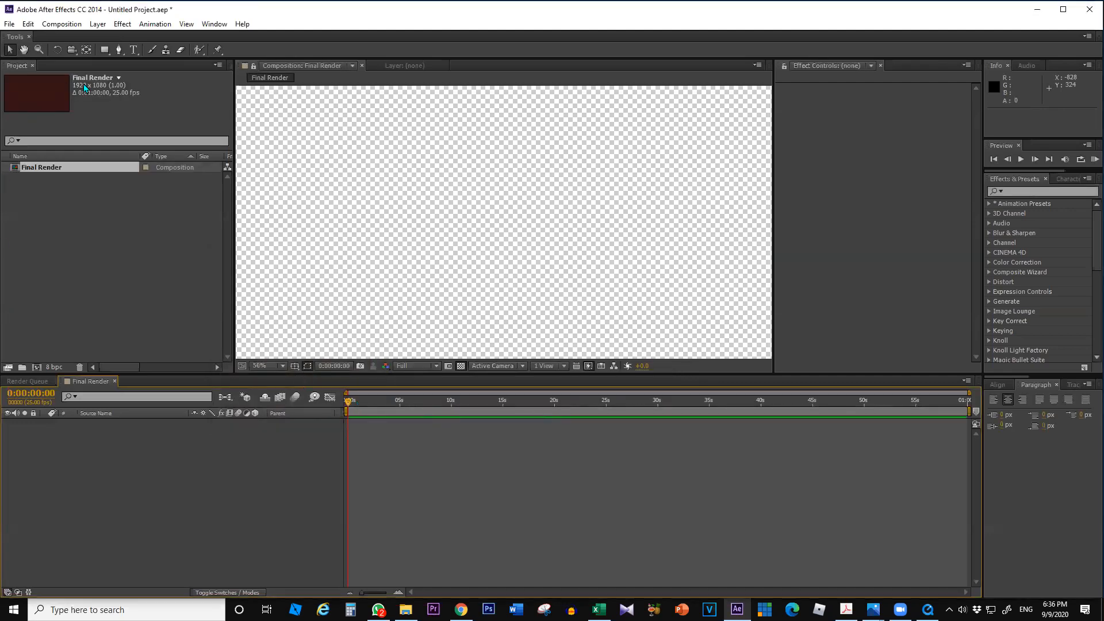
- Turn off the transparency grid, view the composition at 25% zoom and select Final Render in the project
left_click(460, 365)
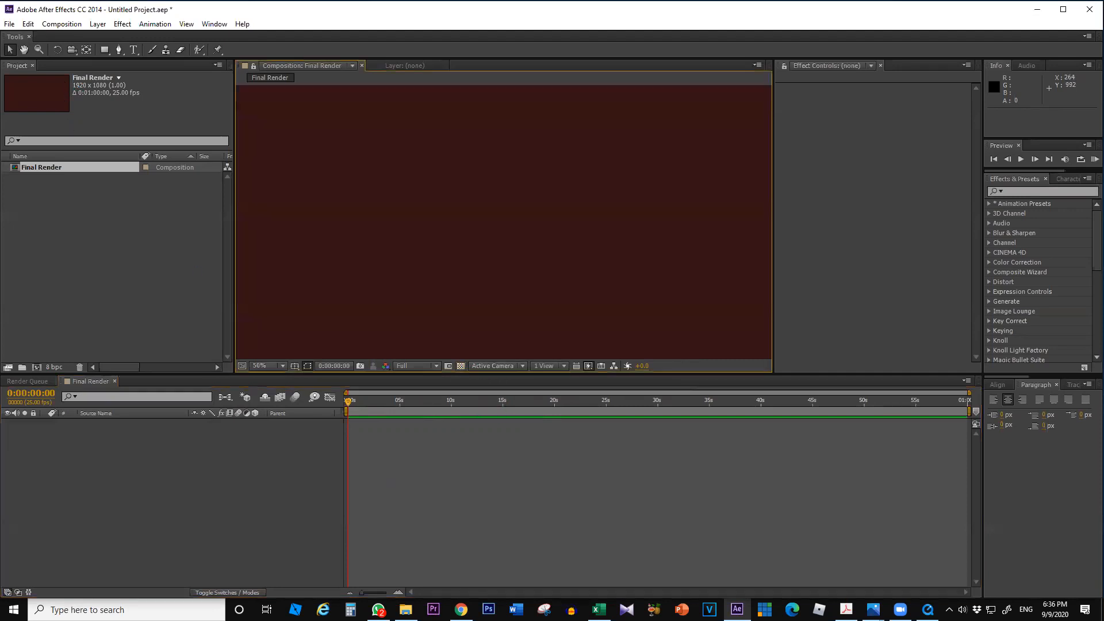
scroll(367, 297, "down", 2)
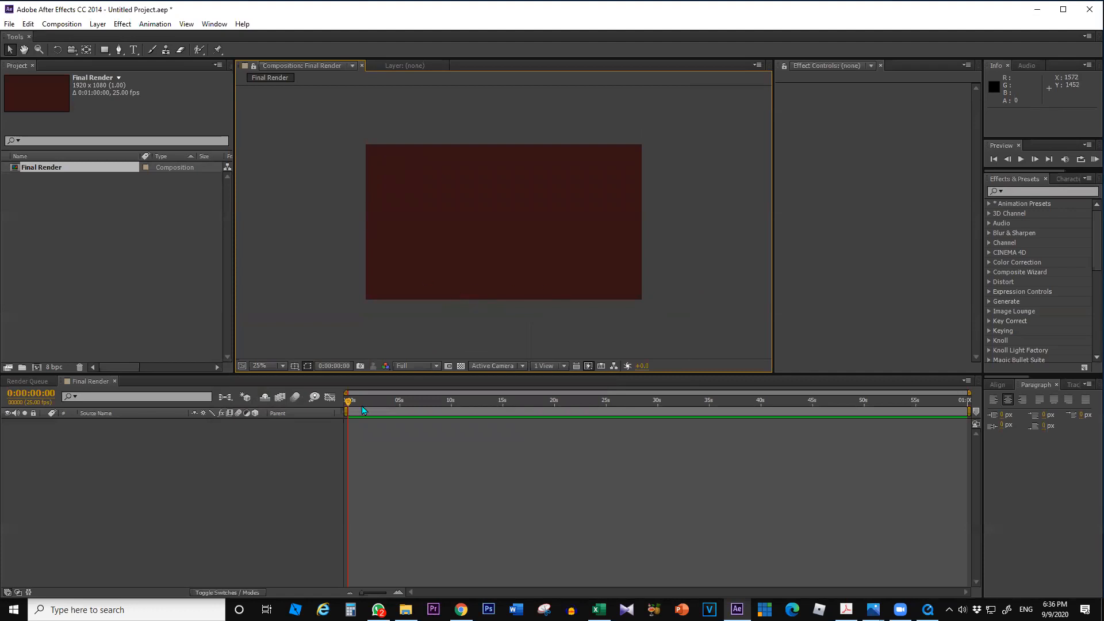
left_click(50, 193)
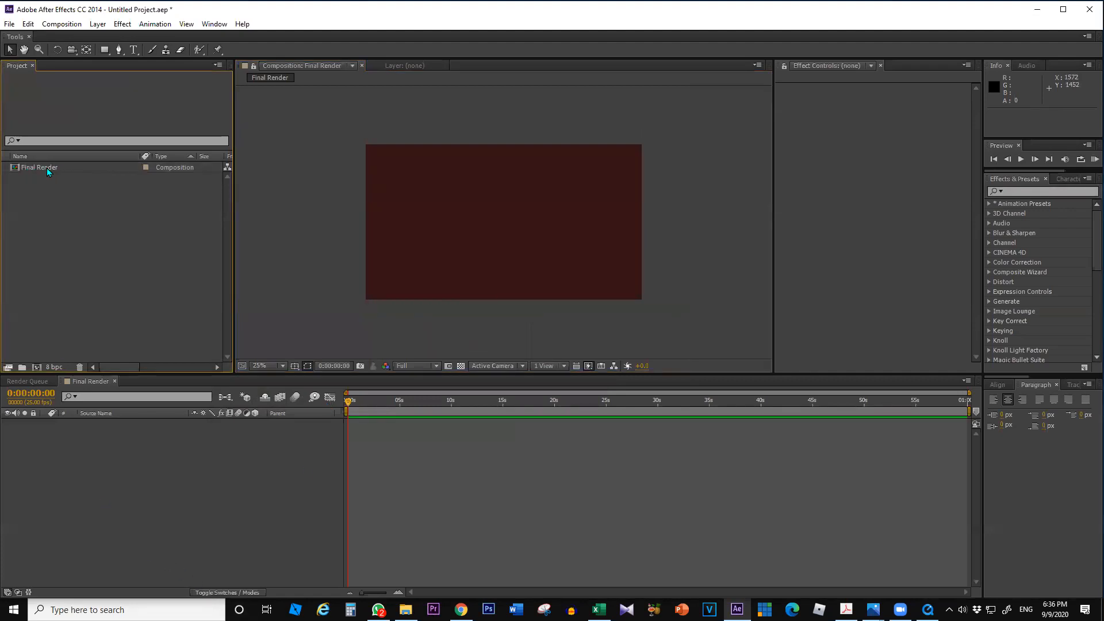
left_click(39, 168)
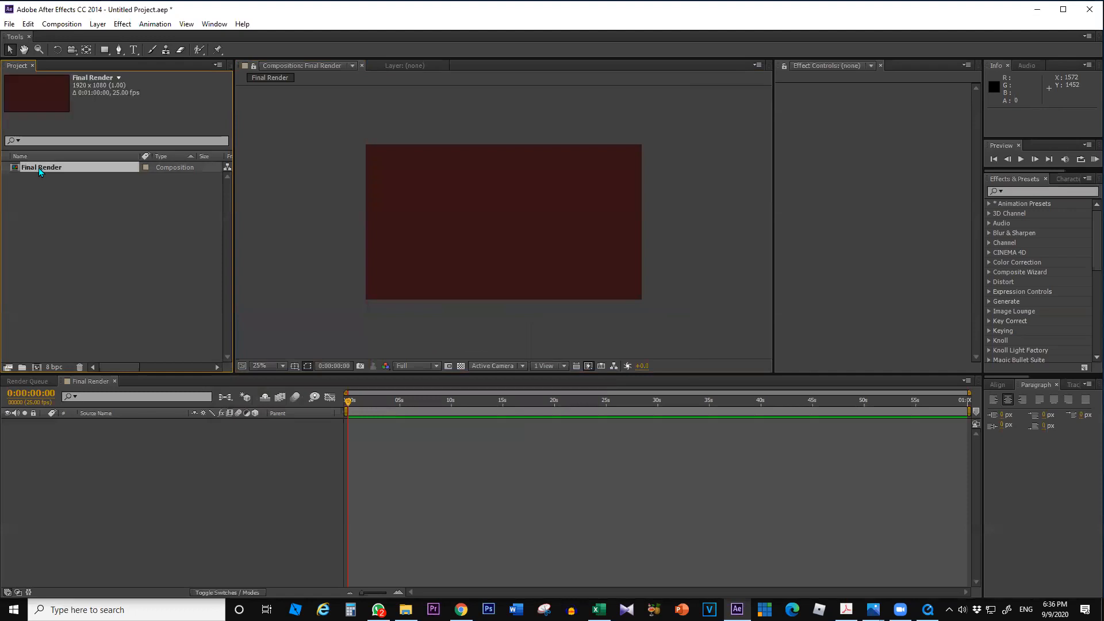
- Check the Final Render composition in the timeline and project, and undo its creation
left_click(87, 381)
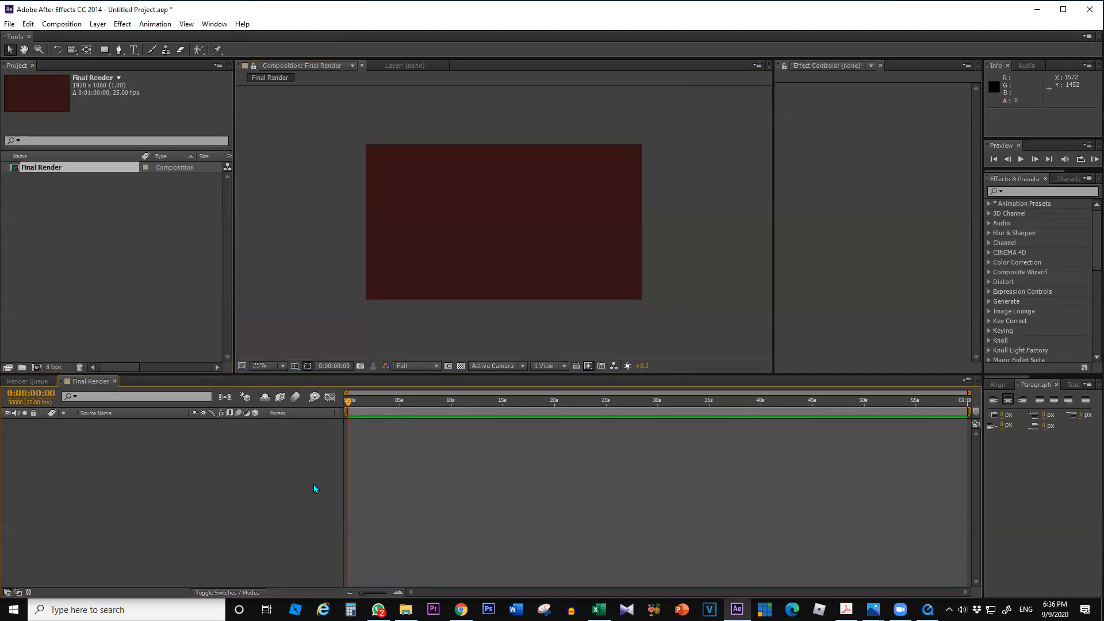
left_click(71, 177)
left_click(68, 168)
left_click(484, 535)
left_click(132, 240)
key("ctrl+z")
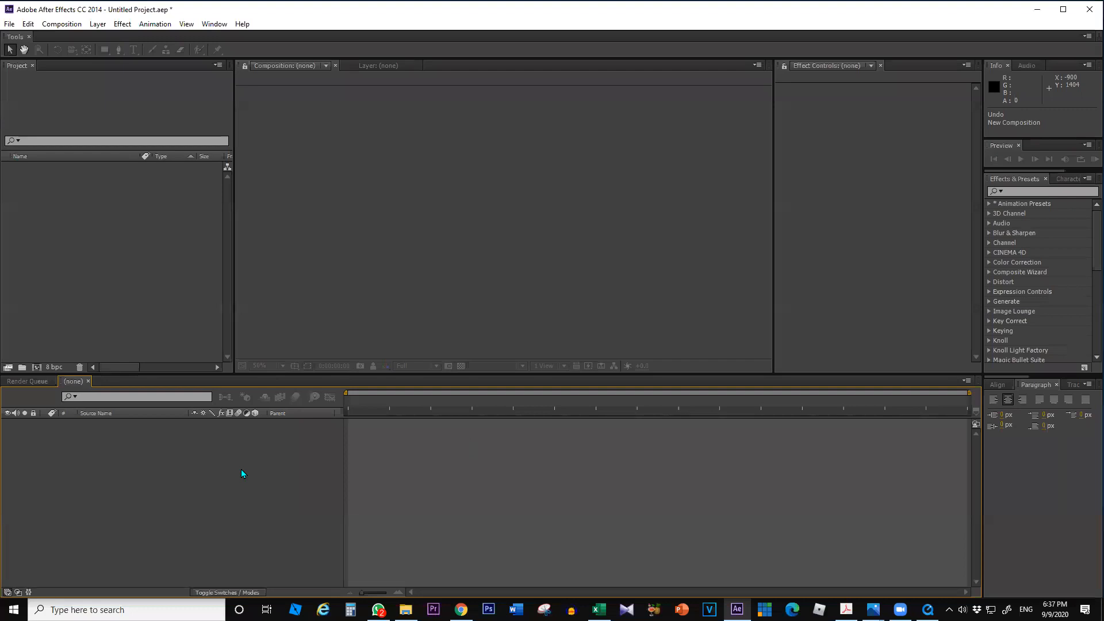
- Create a new composition named Final Render with the HDTV 1080 25 preset and dark red background
right_click(47, 226)
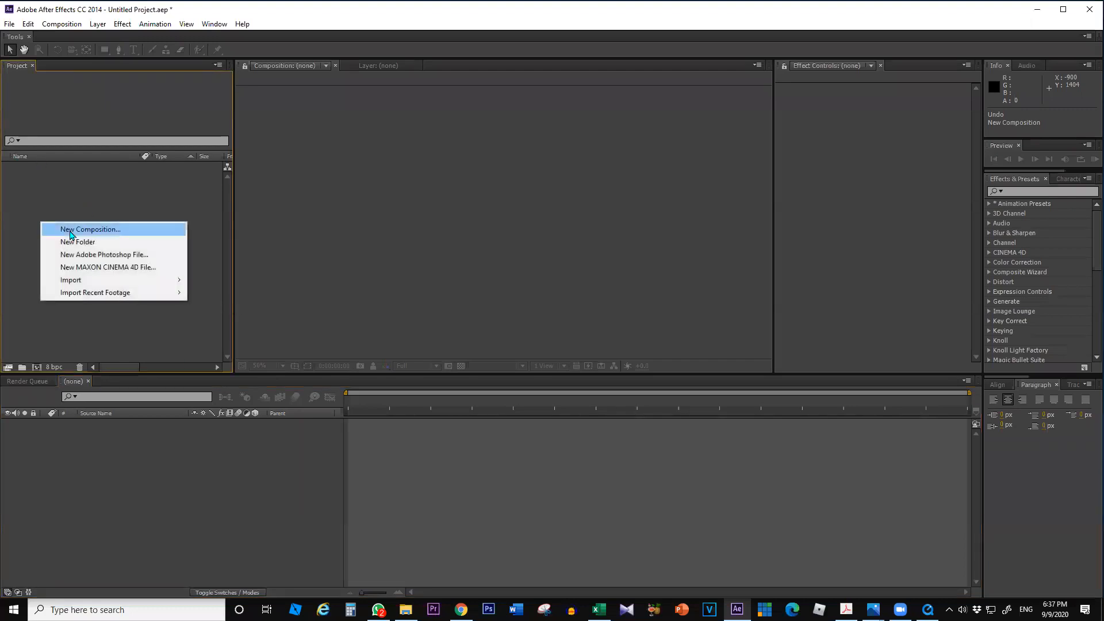
left_click(49, 229)
type("Fine")
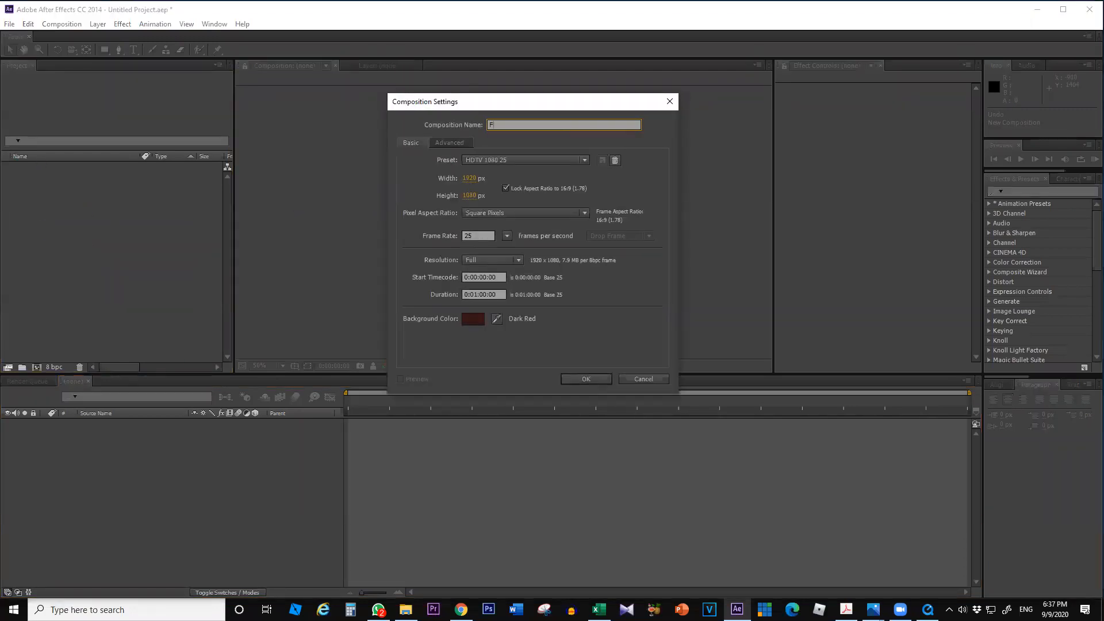
type("l Render")
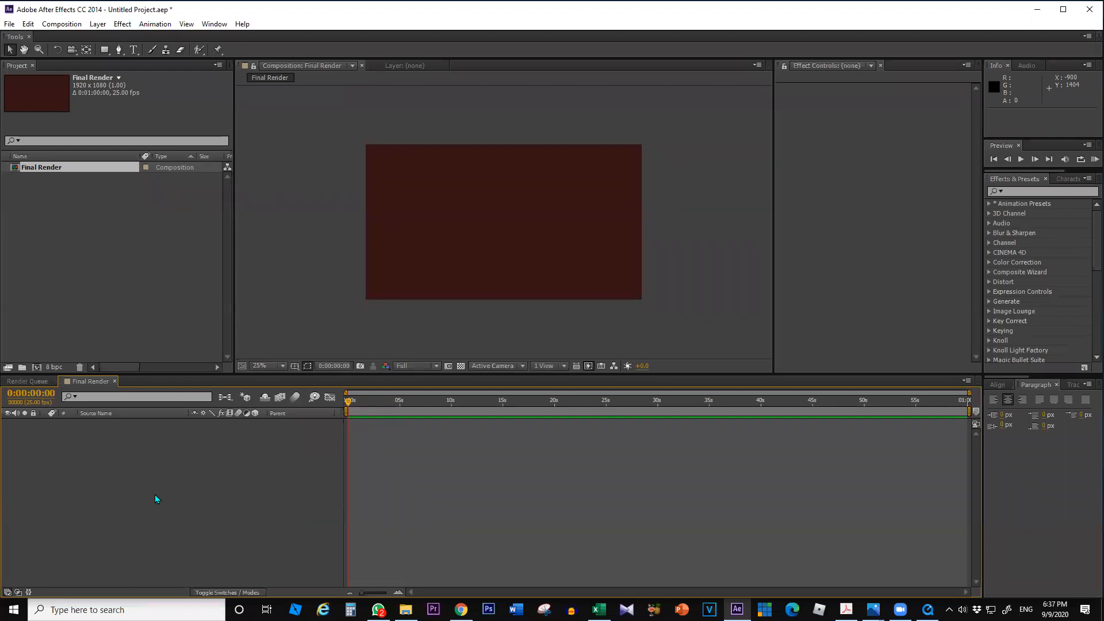
- Look over the new layer types available in the timeline and the Final Render composition settings, and cancel the settings
right_click(130, 476)
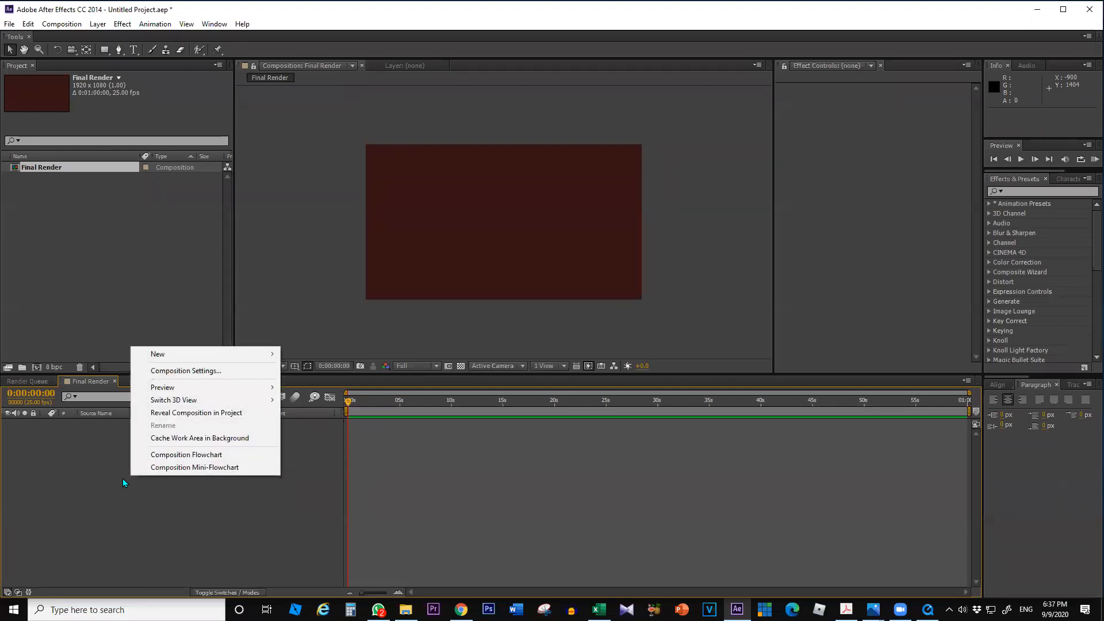
mouse_move(230, 358)
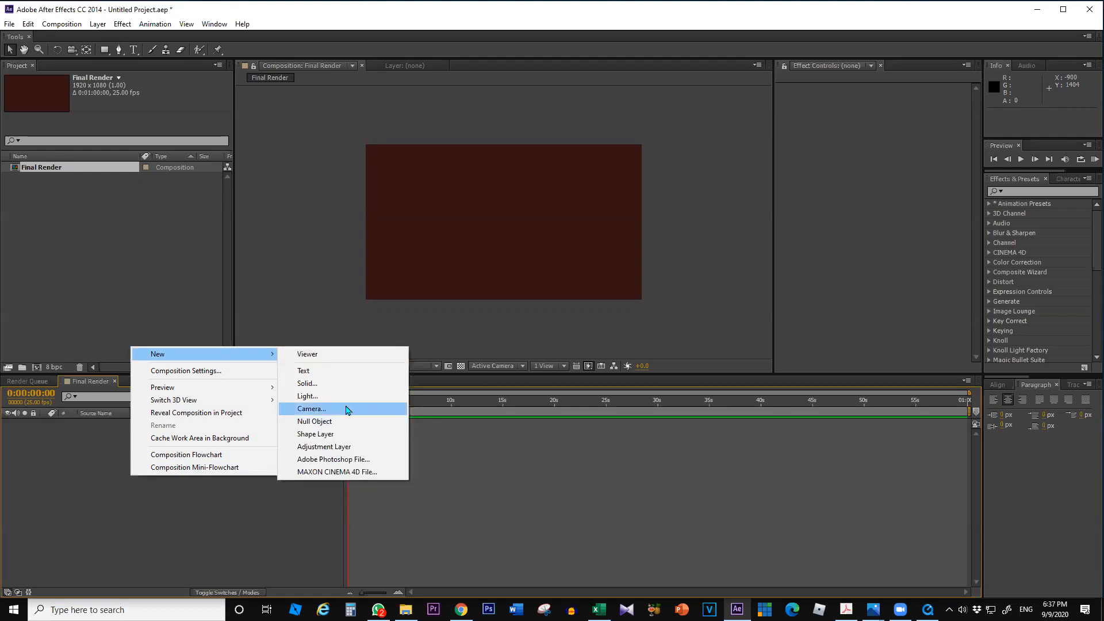
left_click(204, 372)
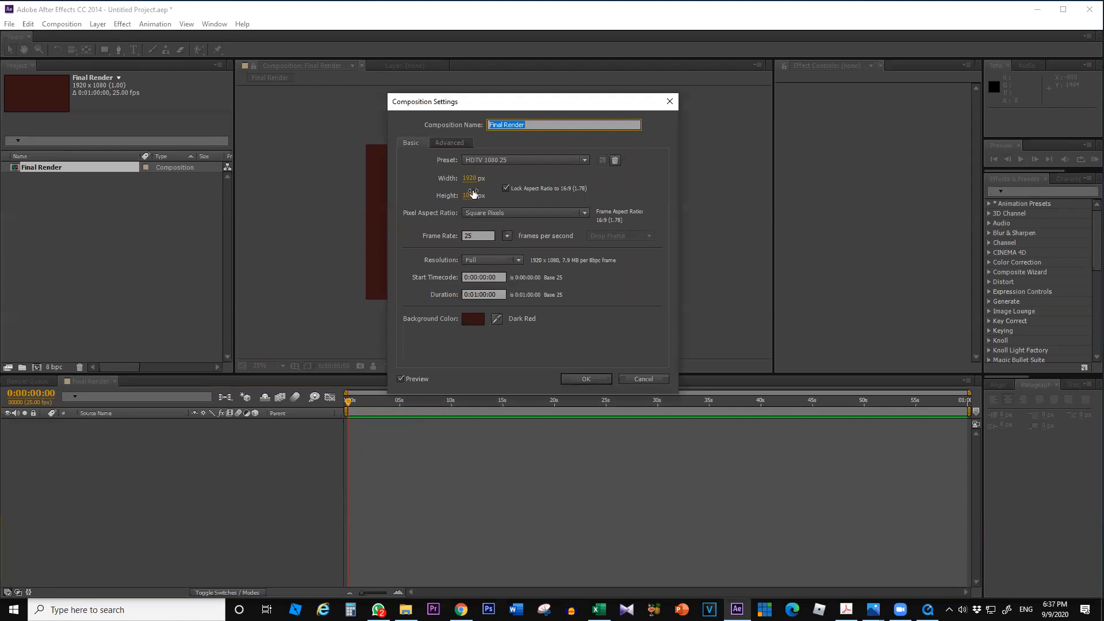
left_click(647, 381)
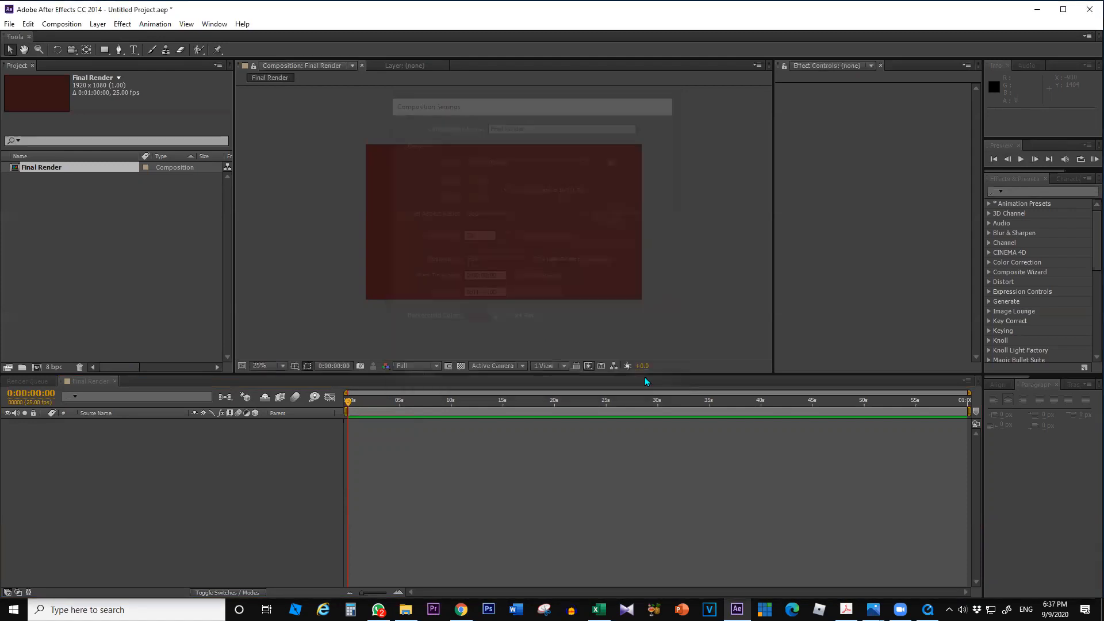
- Start a new solid layer in the Final Render timeline and review the units available for its size
right_click(183, 444)
mouse_move(234, 493)
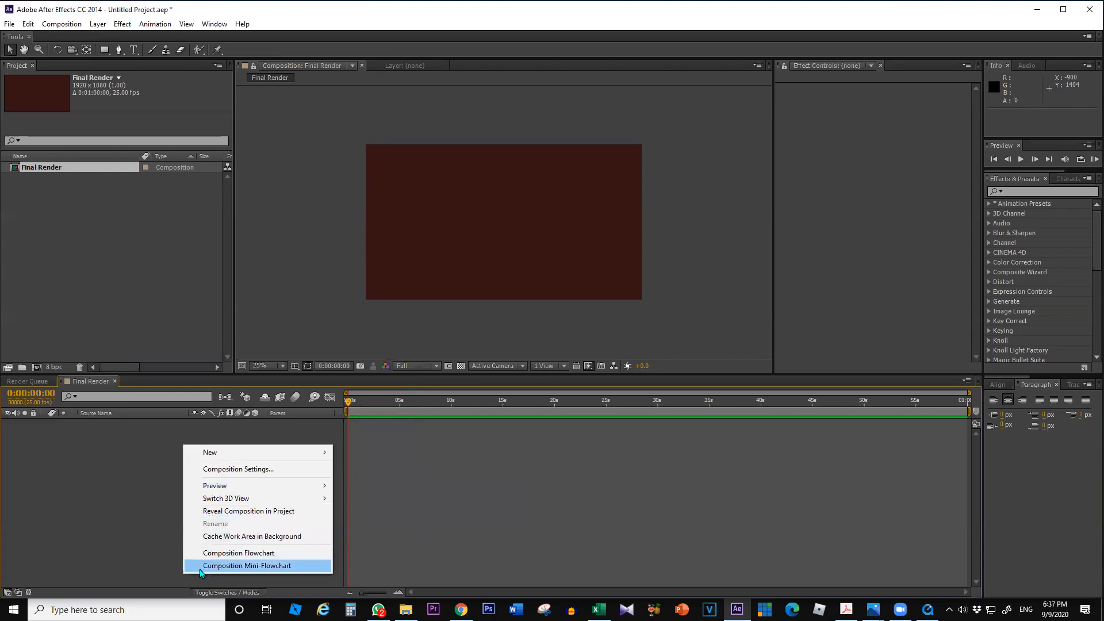
mouse_move(203, 458)
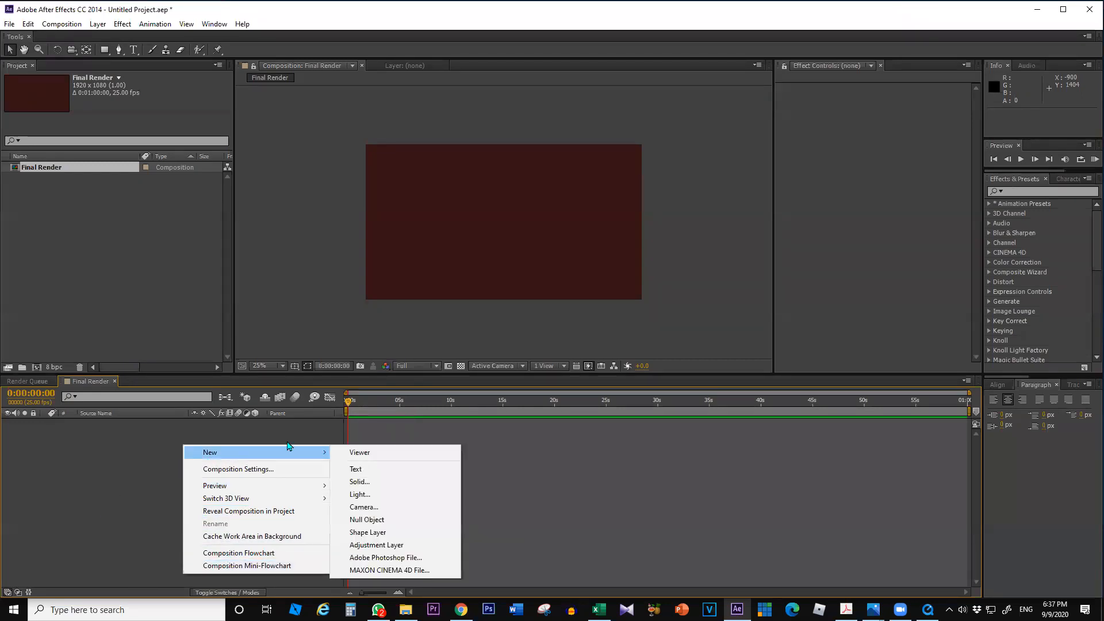
left_click(359, 482)
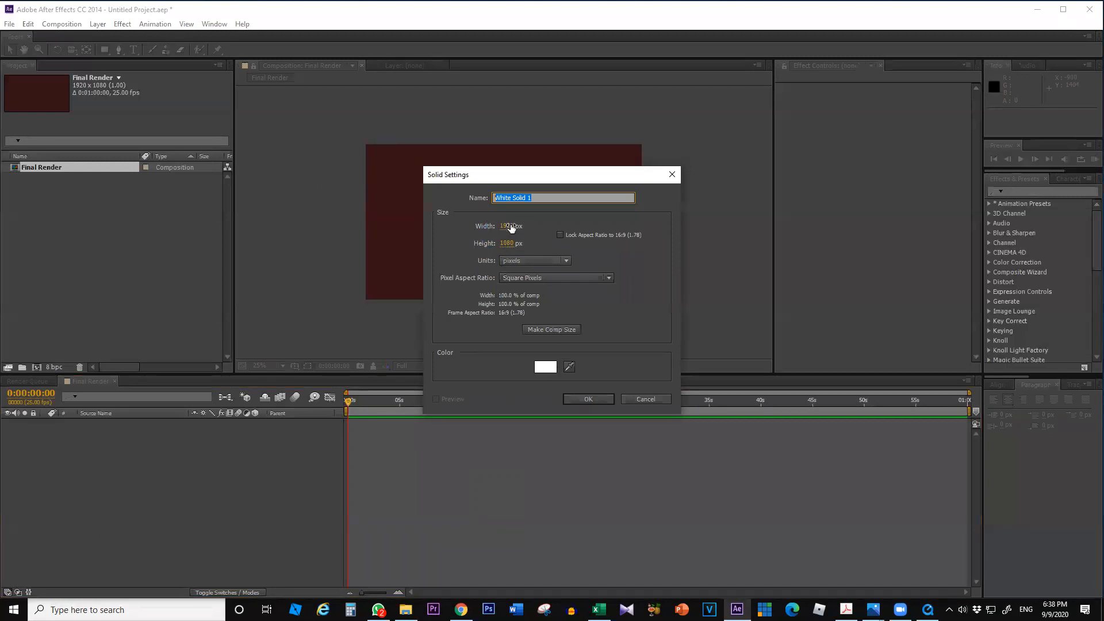
left_click(568, 262)
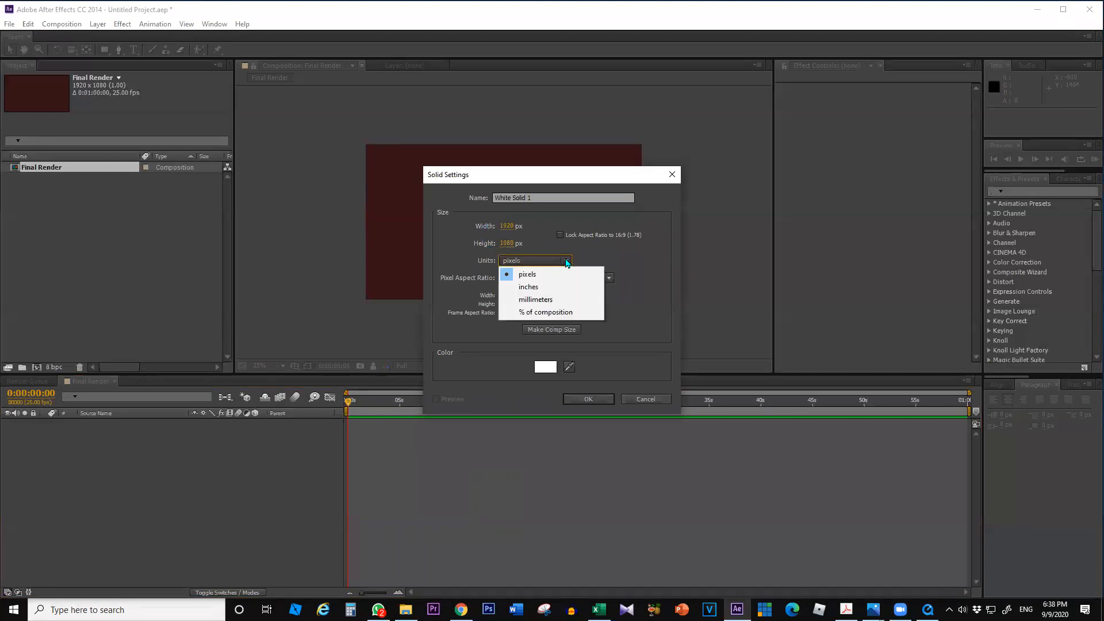
left_click(620, 268)
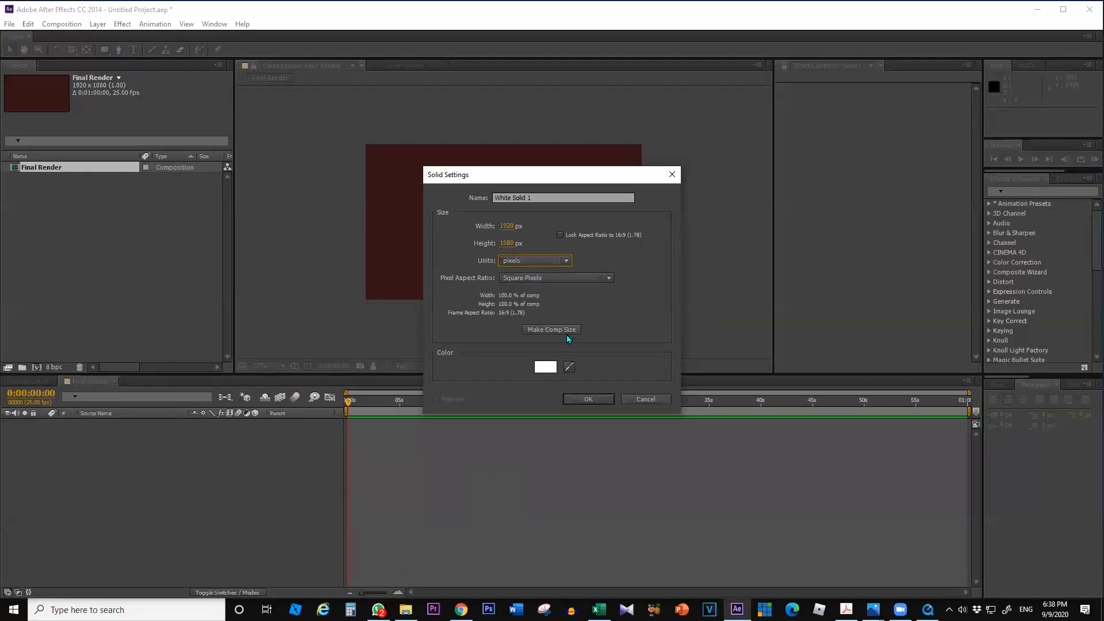
- Try a solid size of 1844 x 1255 px and reset the solid to the composition size
left_click_drag(520, 250, 596, 242)
left_click_drag(500, 228, 452, 224)
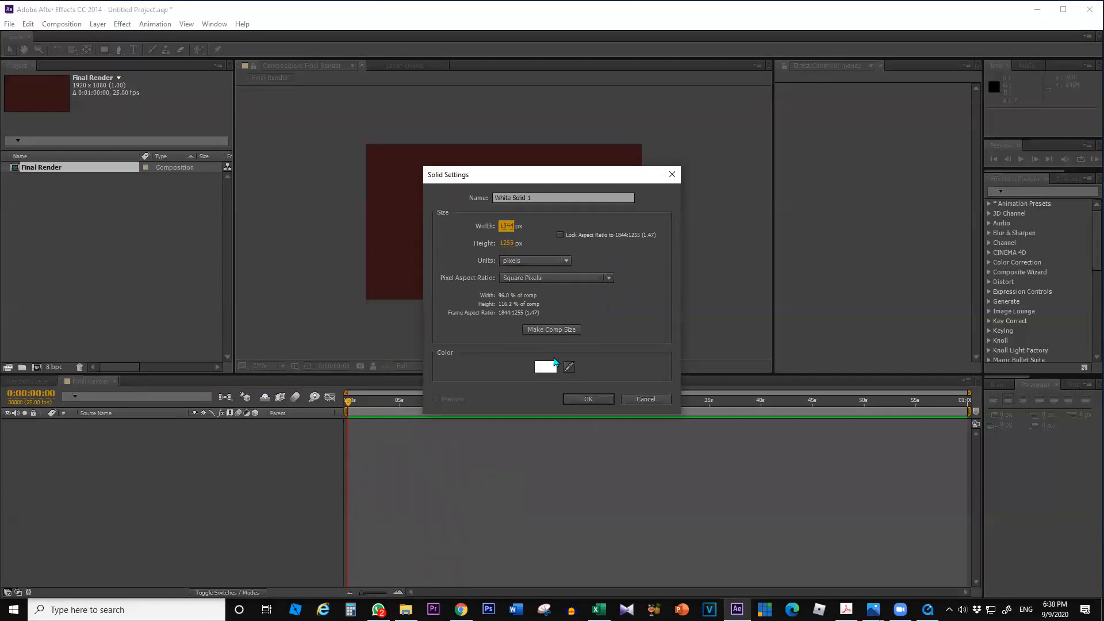
left_click(549, 332)
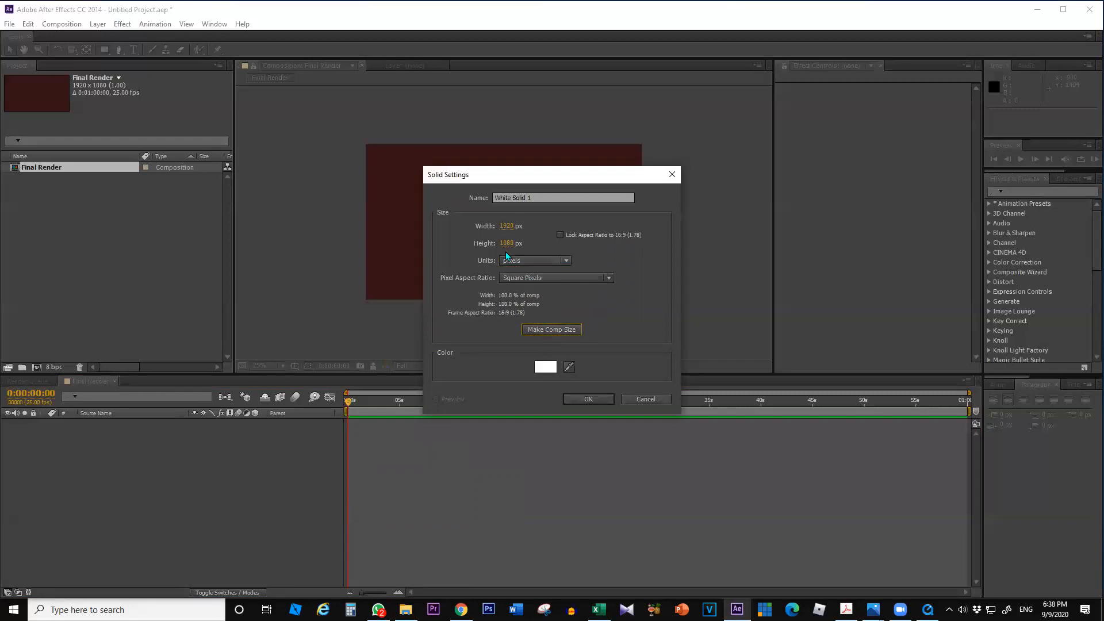
- Create the white solid at composition size in the Final Render timeline and toggle its selection
left_click(601, 406)
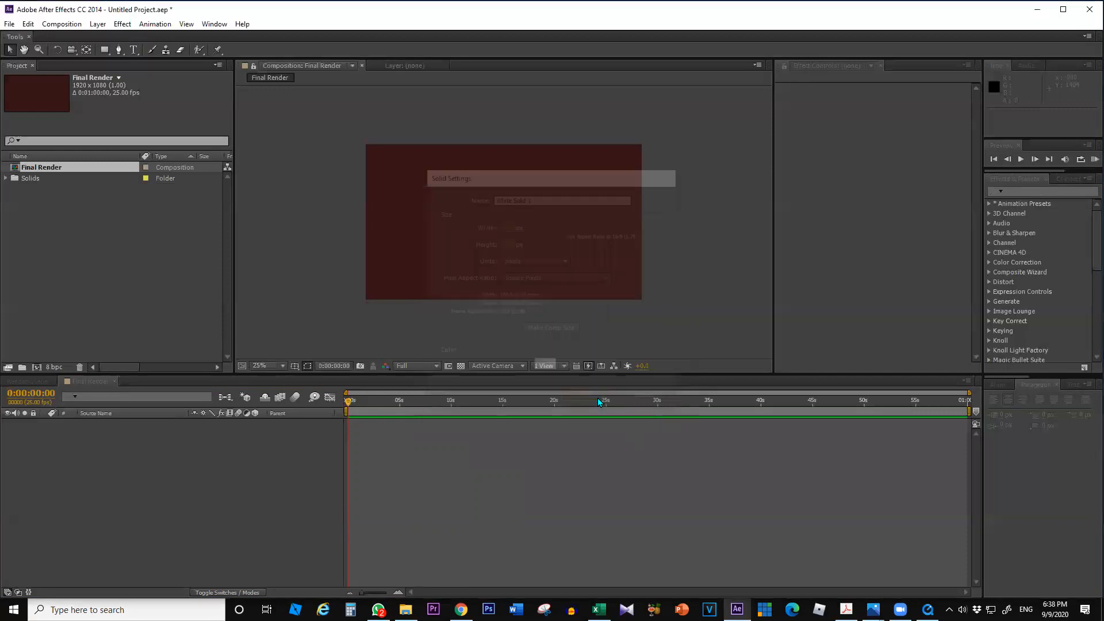
left_click(249, 469)
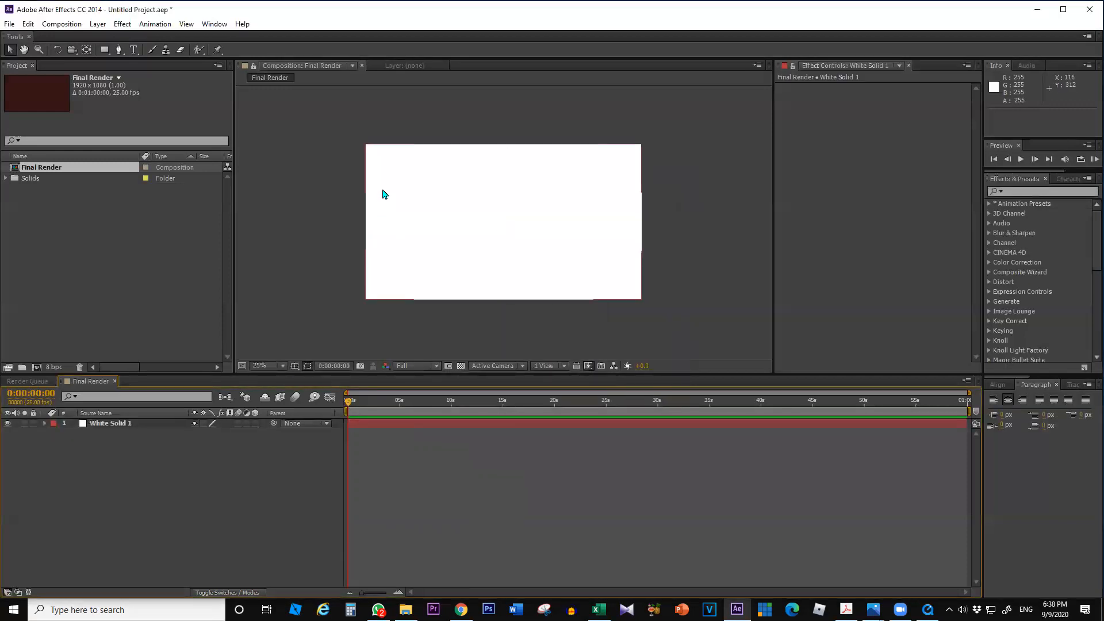
left_click(101, 423)
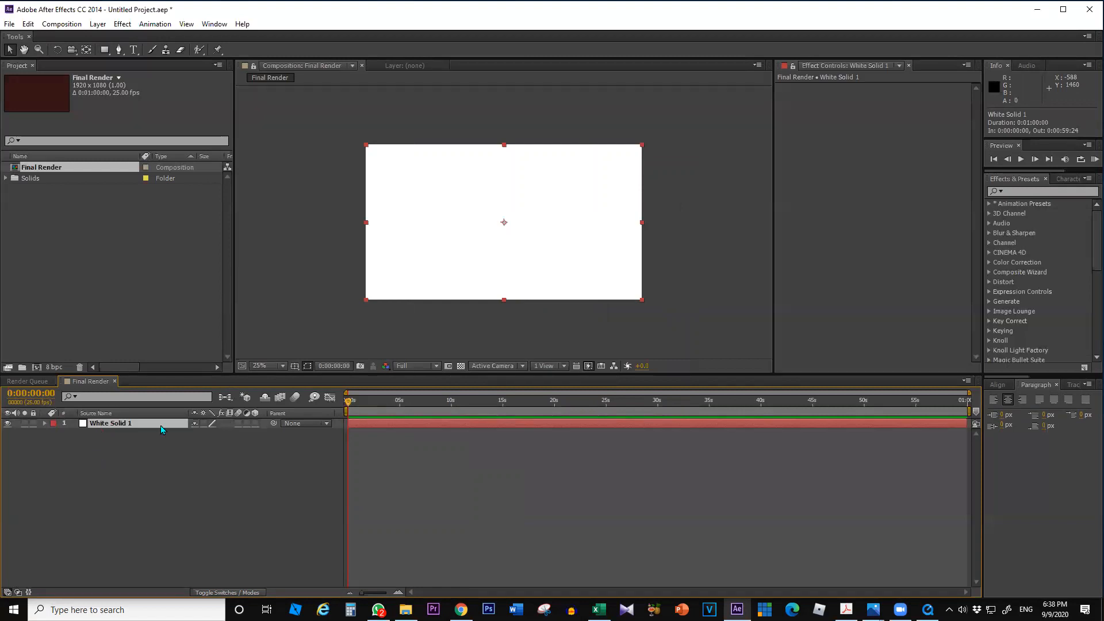
left_click(156, 477)
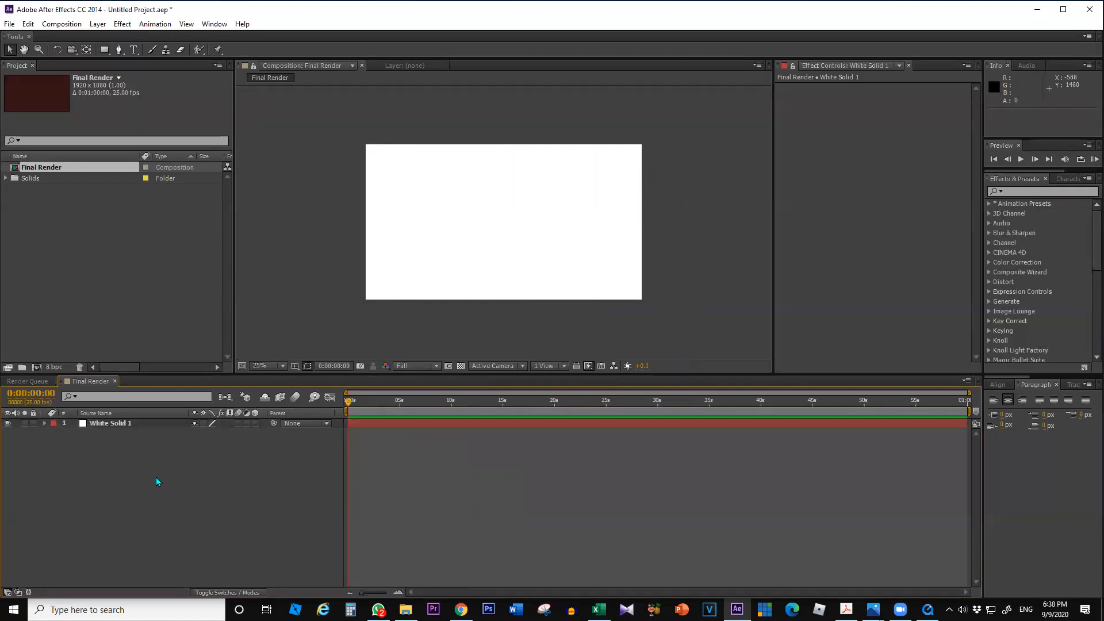
- Try scaling the white solid from its corner in the viewer, ending at about 34% wide by 43% high
left_click(115, 424)
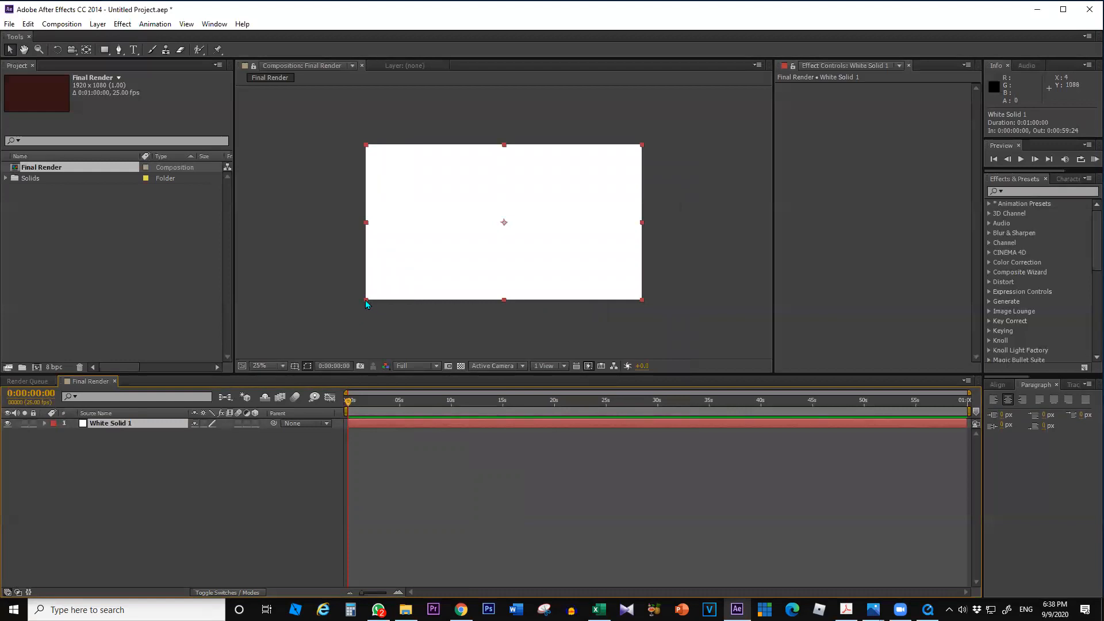
left_click_drag(366, 303, 451, 249)
left_click(412, 323)
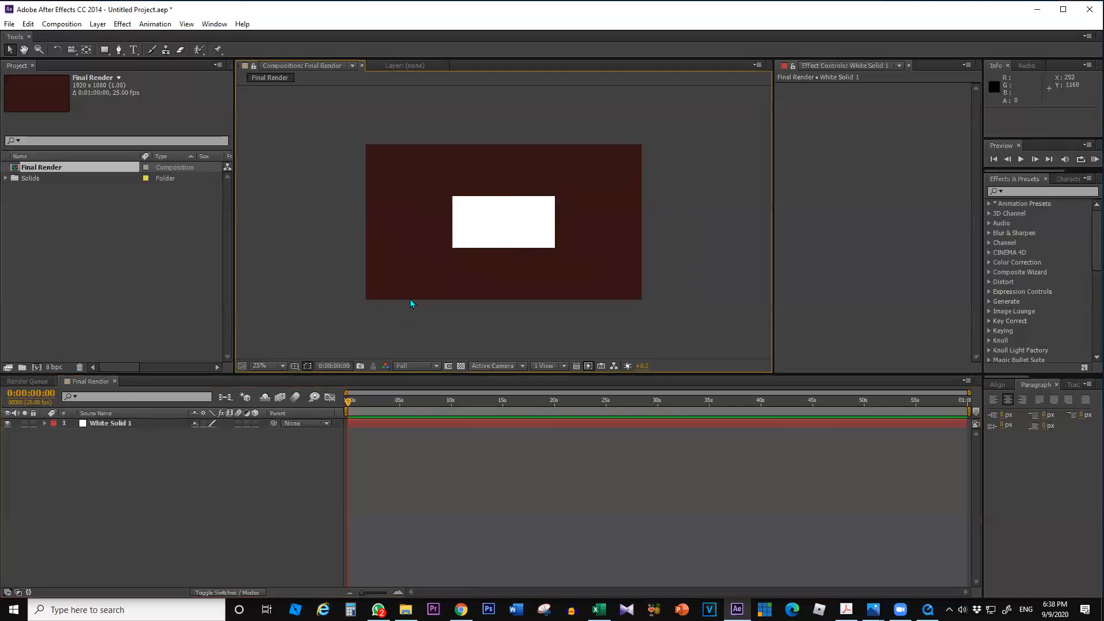
left_click(497, 228)
left_click_drag(450, 248, 411, 275)
left_click(240, 457)
left_click(119, 424)
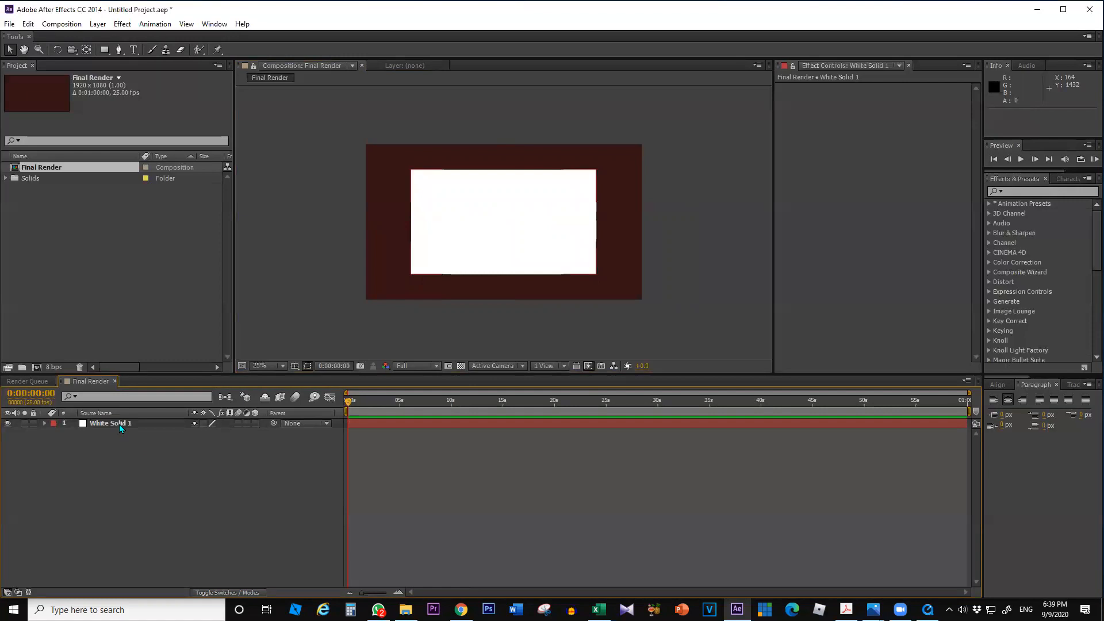
left_click_drag(411, 275, 456, 257)
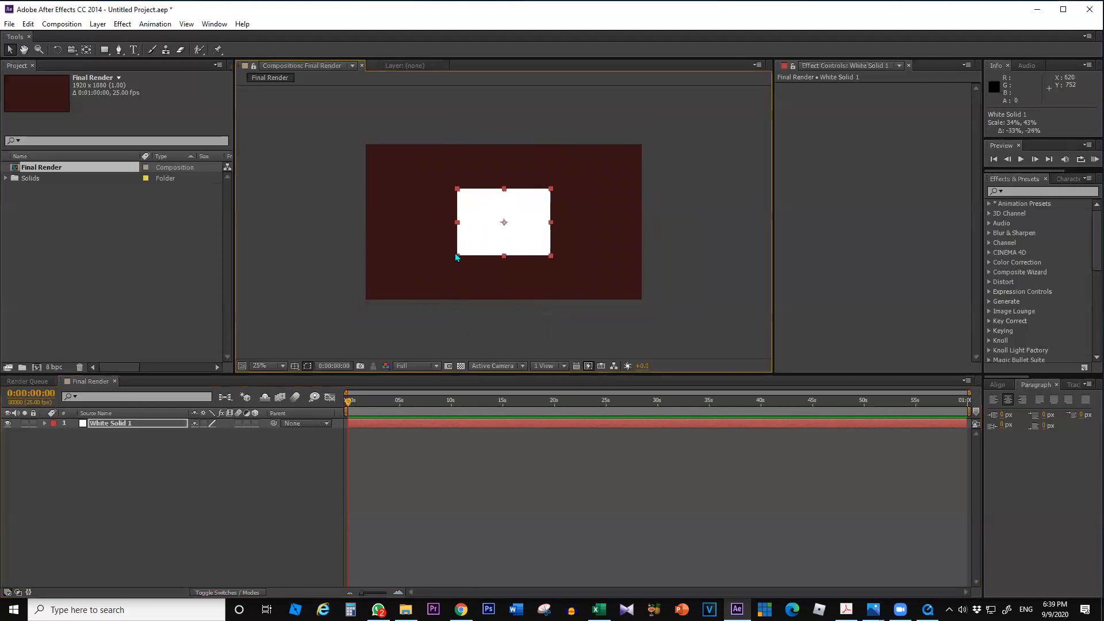
left_click(142, 476)
- Undo the freehand scale changes on the white solid back to its full-frame size and deselect it
key("ctrl+z")
key("ctrl+z")
key("ctrl+shift+z")
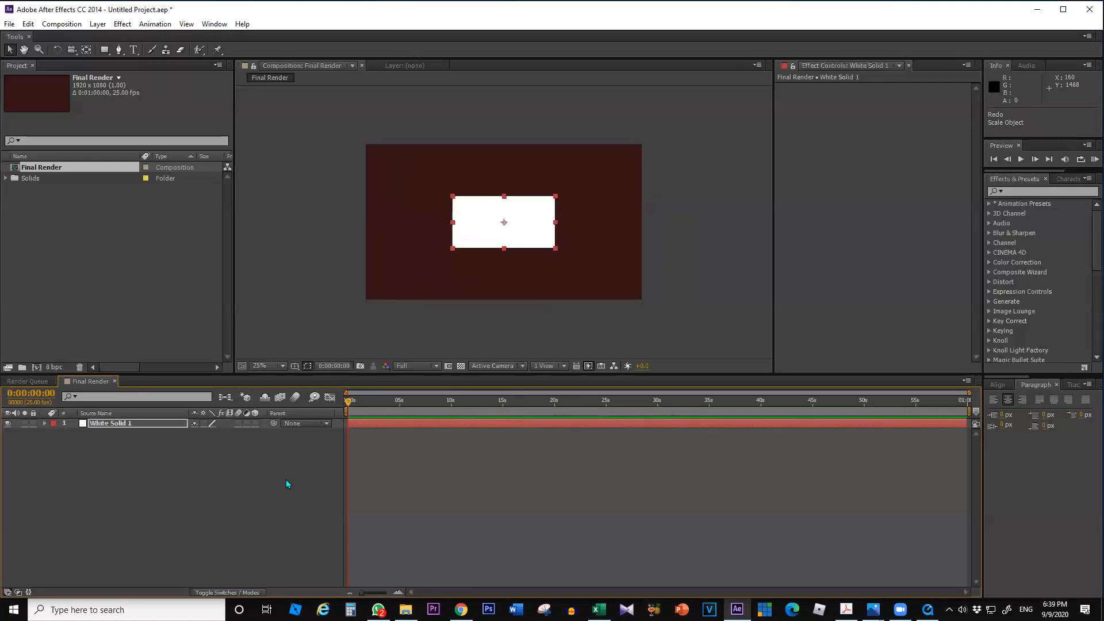
key("ctrl+z")
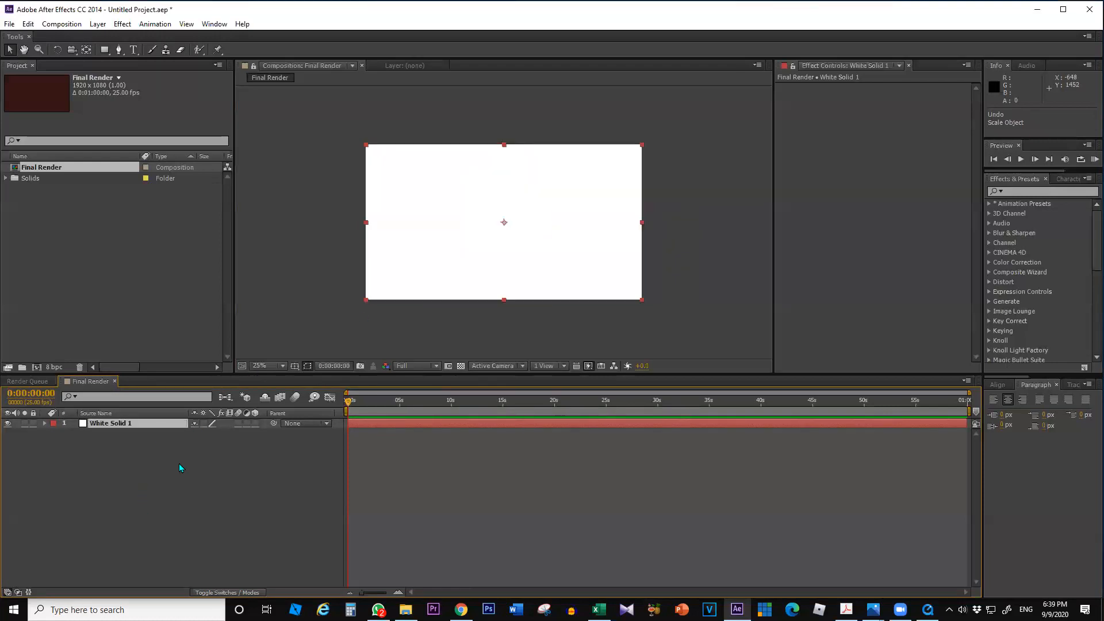
left_click(178, 482)
left_click(465, 282)
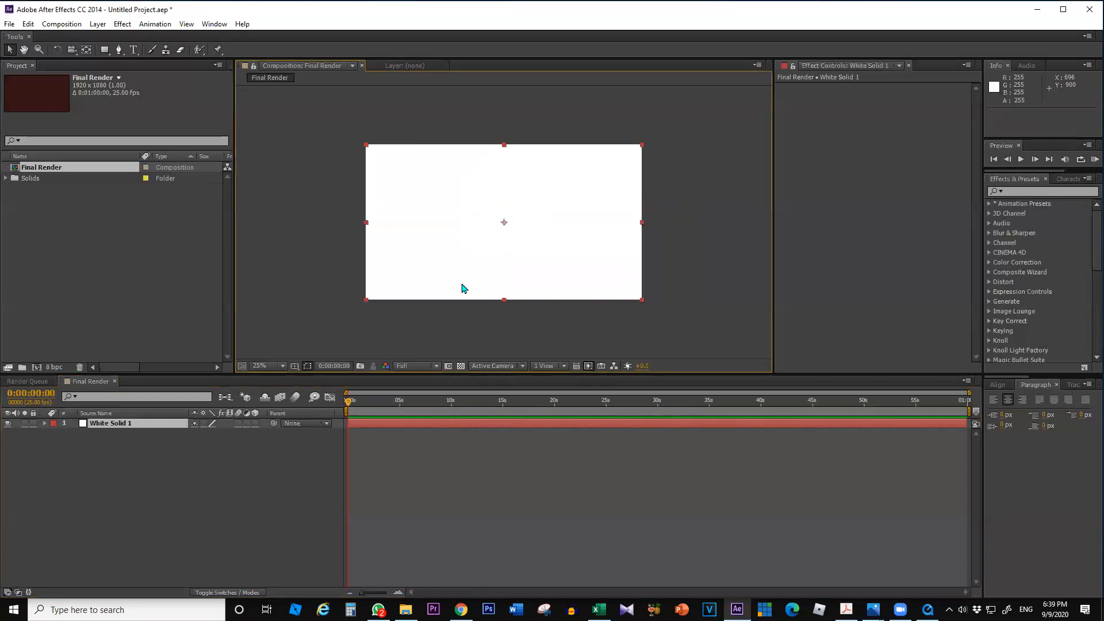
left_click(164, 495)
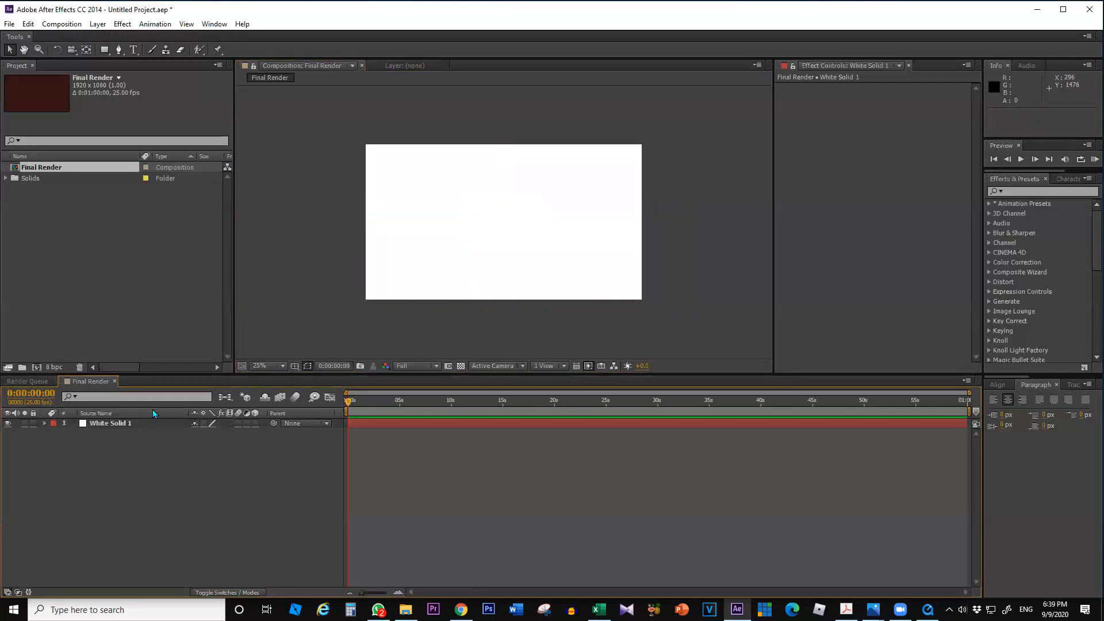
- Expand the white solid's Transform properties and set its Position to 960, 542
left_click(122, 423)
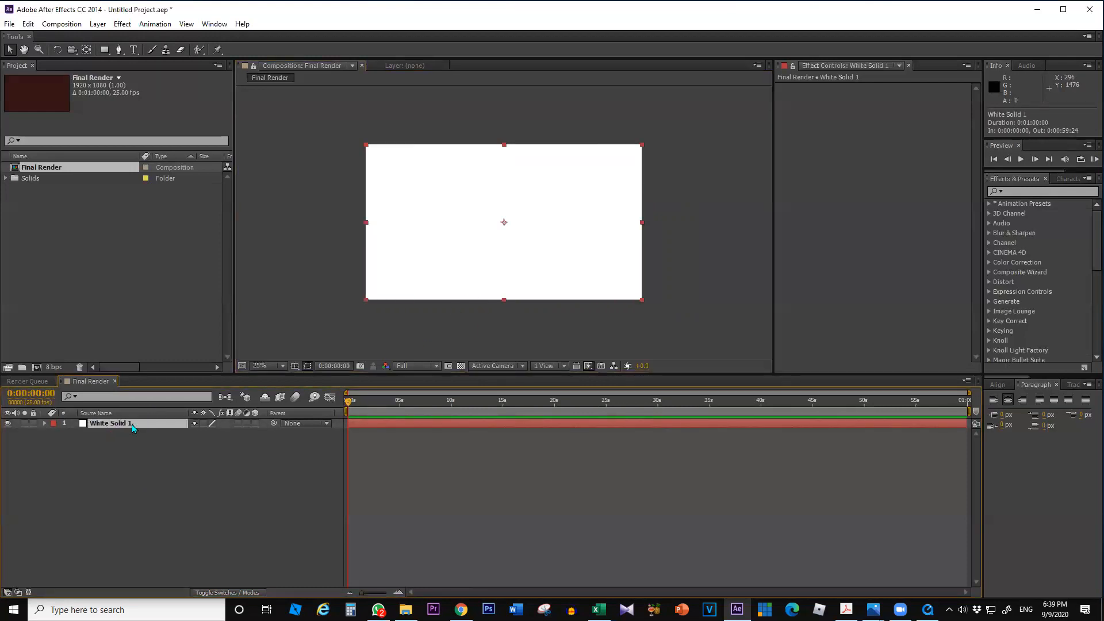
left_click(44, 424)
left_click(54, 434)
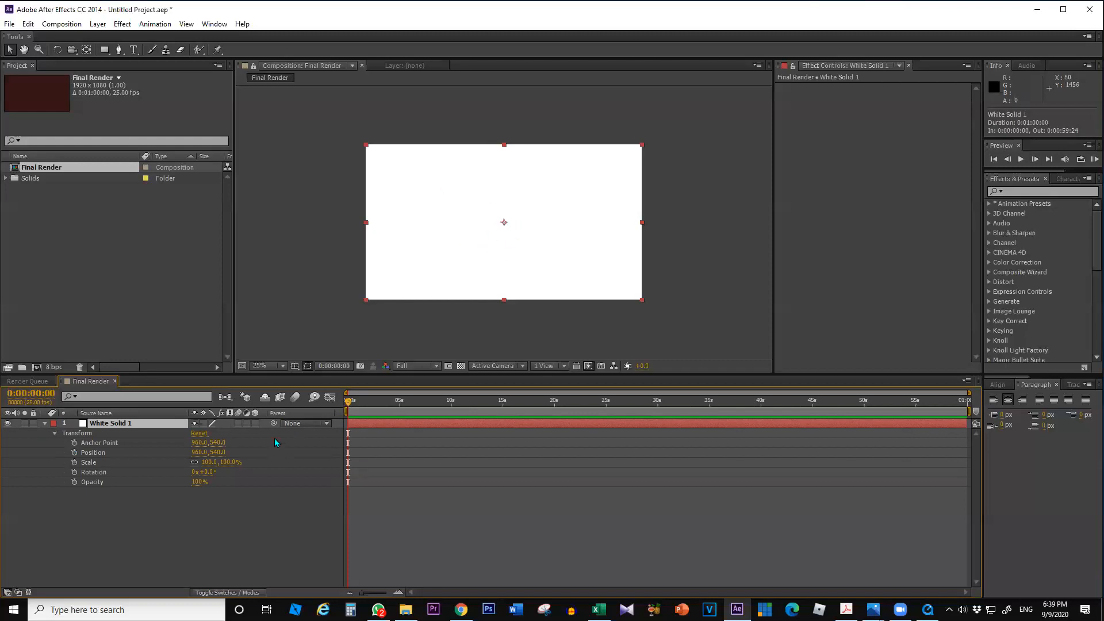
left_click(94, 453)
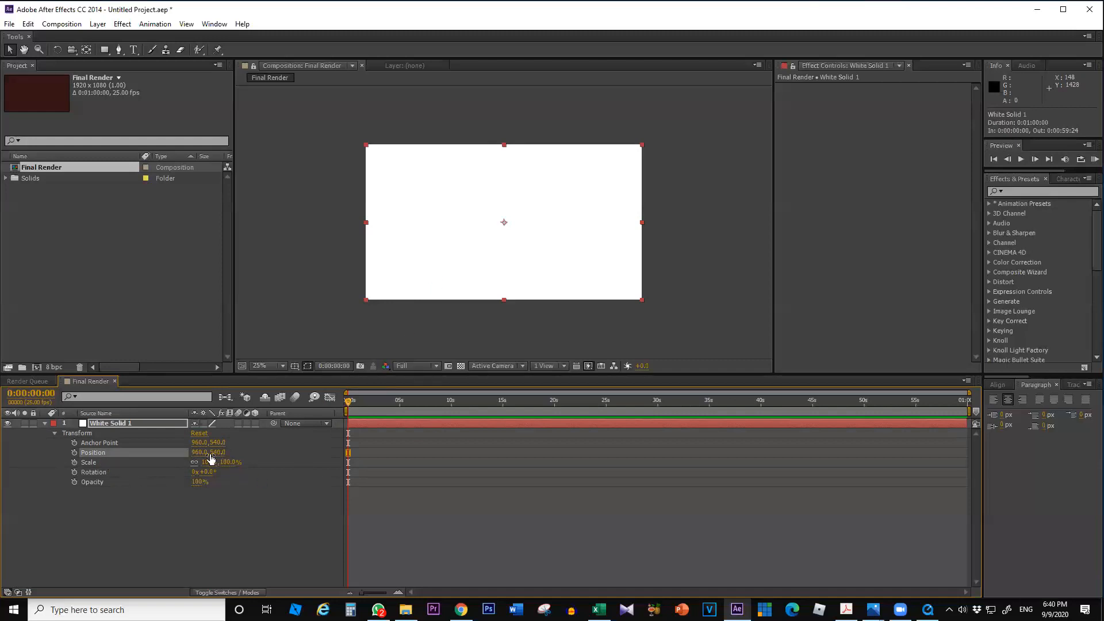
left_click_drag(217, 455, 179, 489)
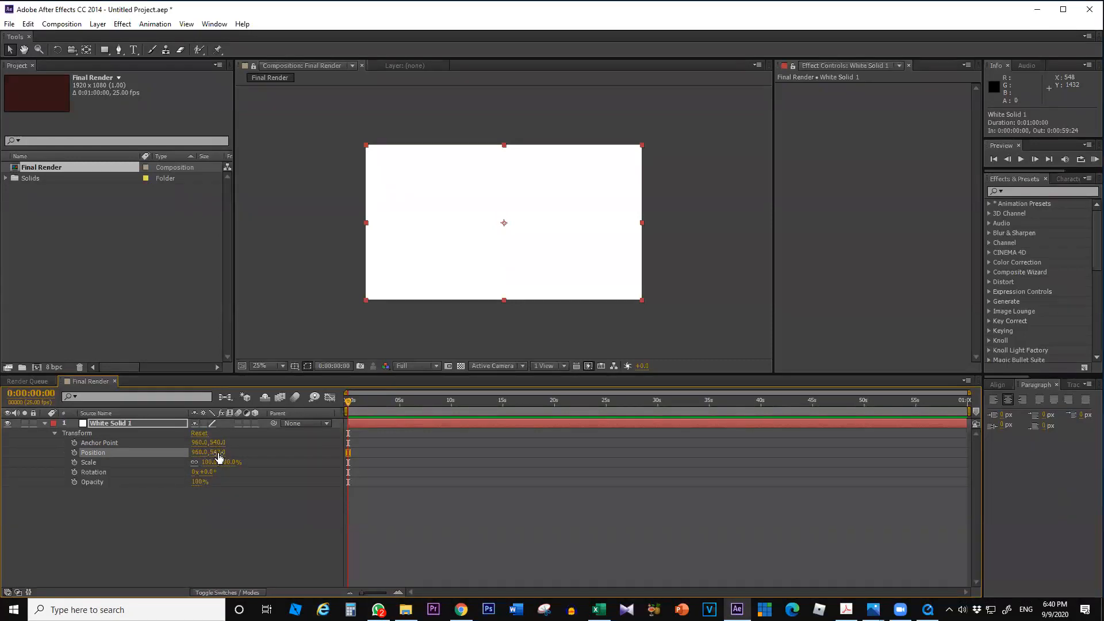
- Try moving the white solid horizontally and vertically through its Position values, ending at about 719, 586
left_click_drag(216, 456, 799, 420)
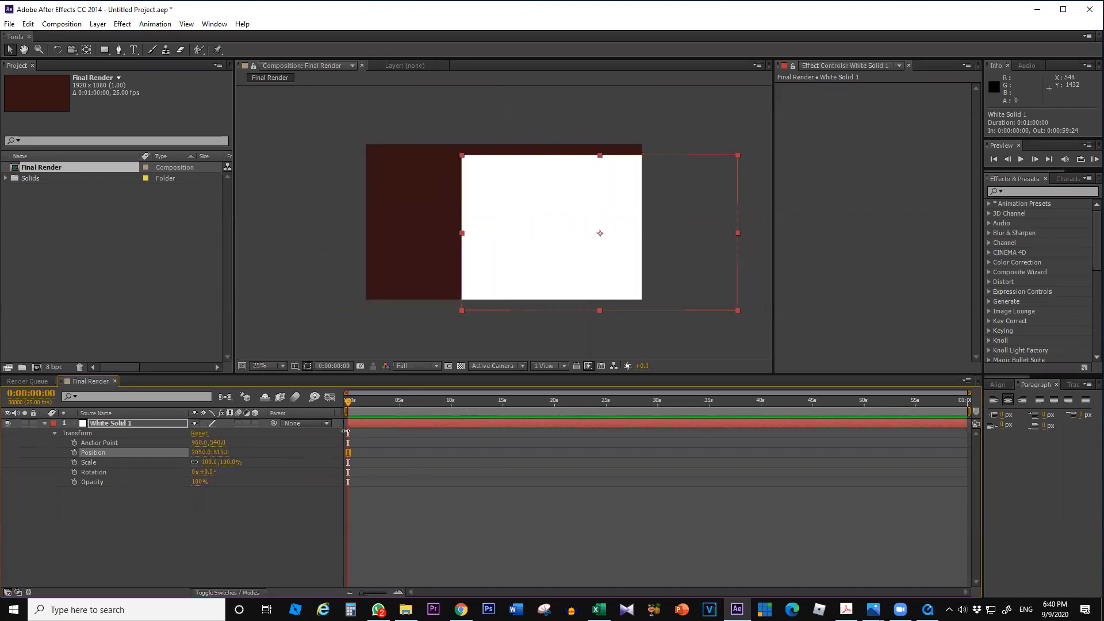
left_click_drag(228, 482, 227, 584)
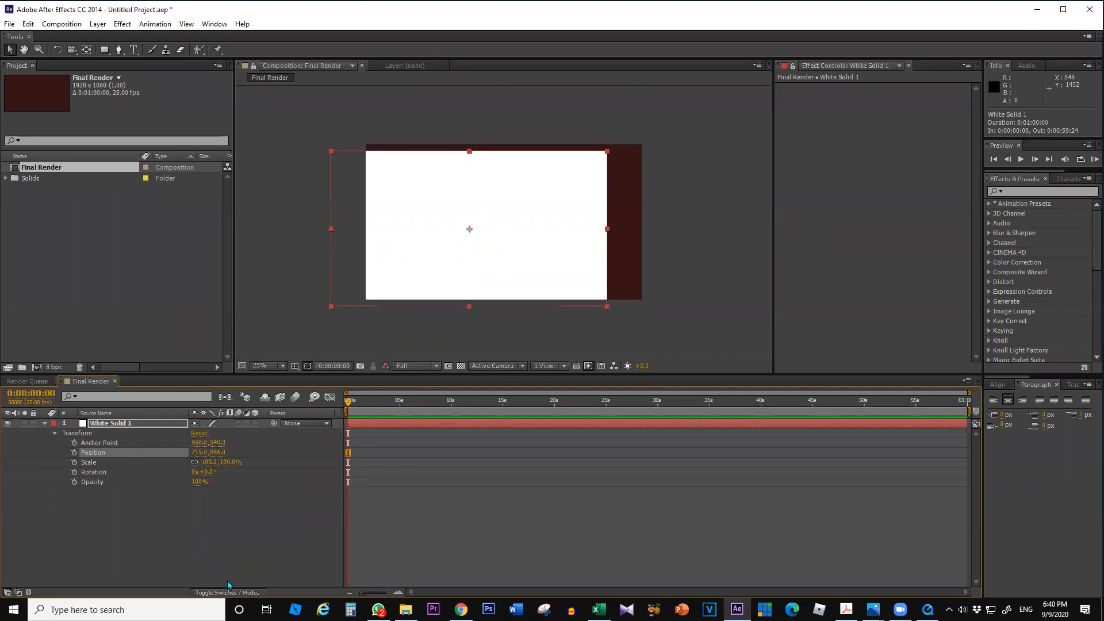
left_click(196, 453)
left_click(209, 497)
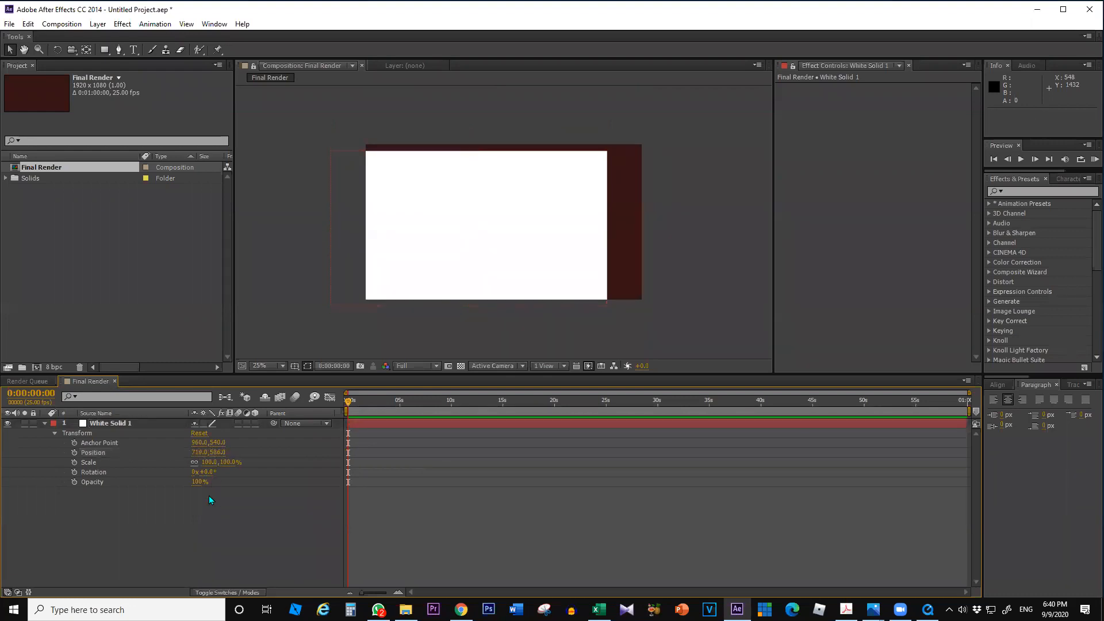
left_click(99, 453)
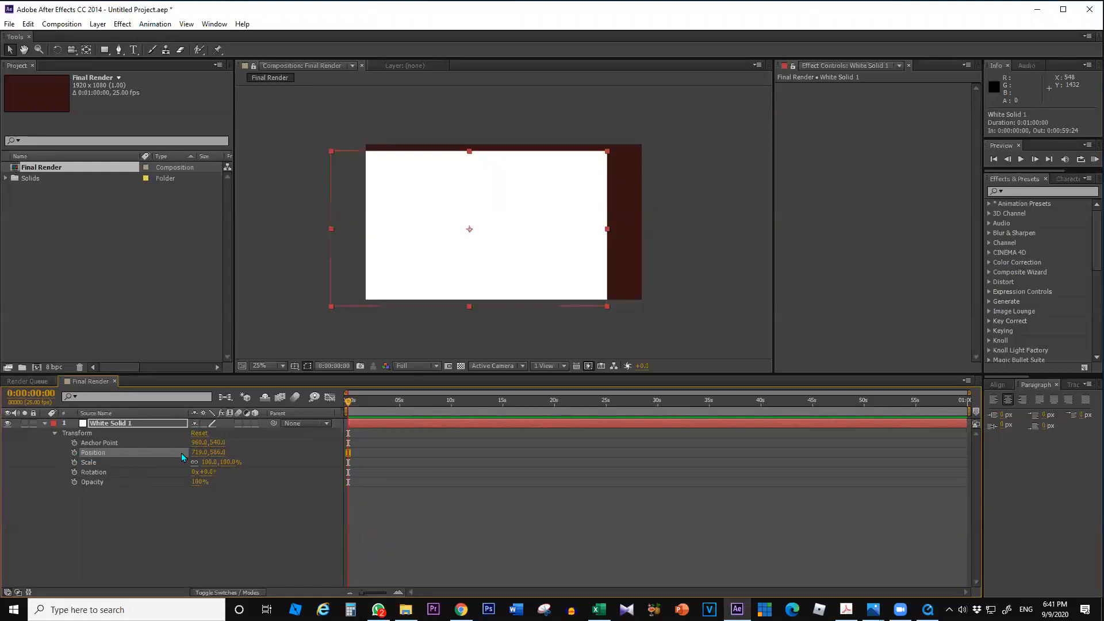
left_click(200, 452)
left_click(216, 525)
- Undo the Position changes back to 960, 542 and select the Position property
key("ctrl+z")
key("ctrl+z")
key("ctrl+z")
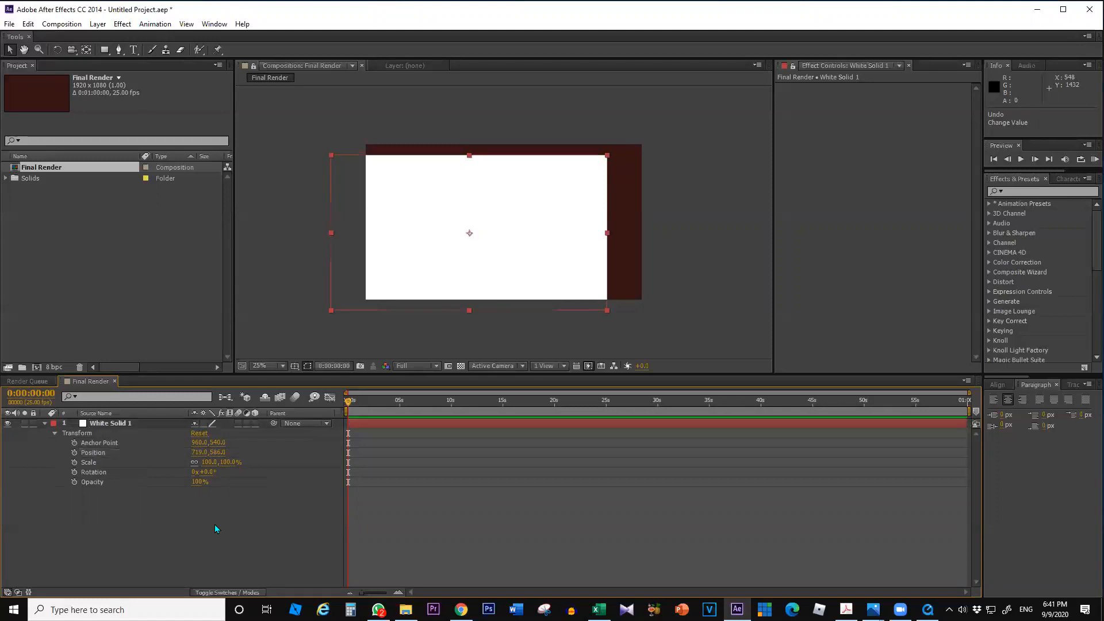
left_click(205, 533)
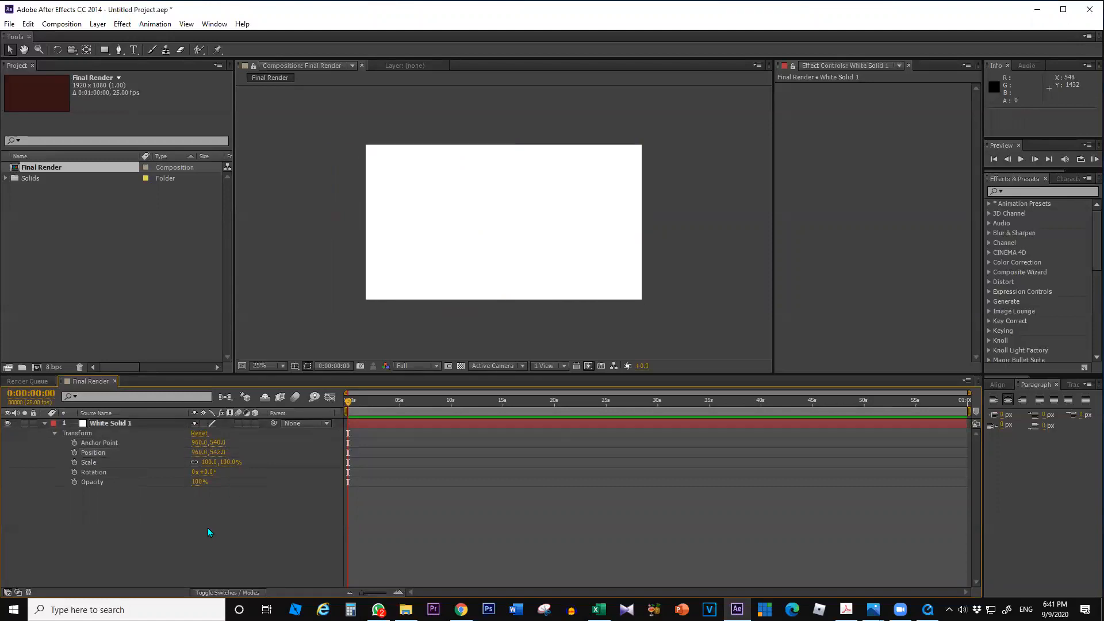
left_click(129, 449)
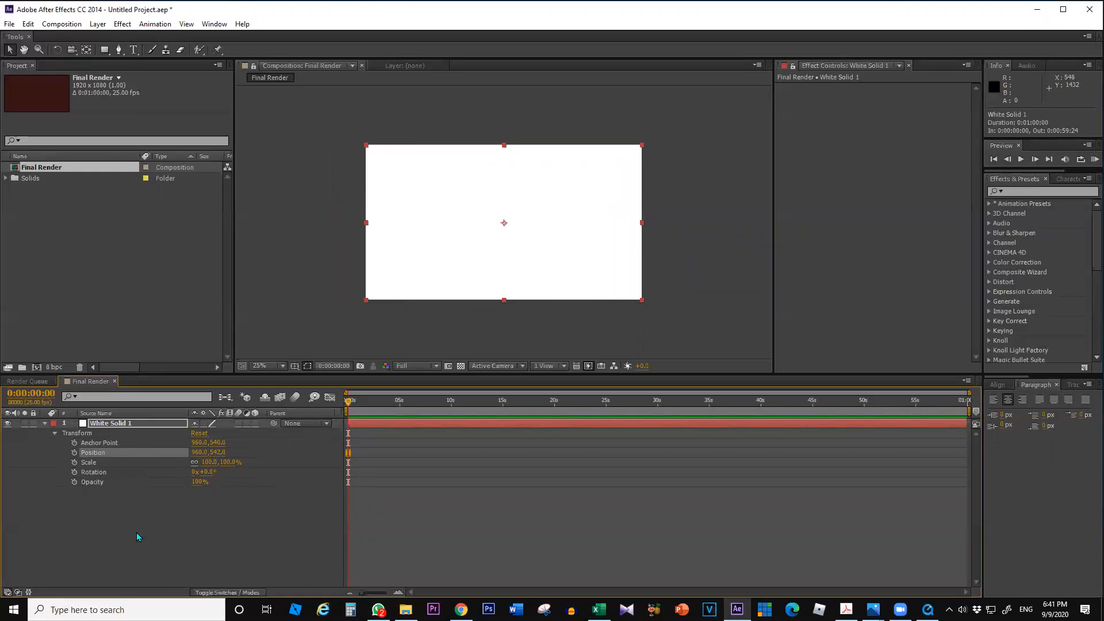
- Try scaling the white solid uniformly to 76%, and with proportions unlinked to a narrow strip about 98% high
left_click(101, 465)
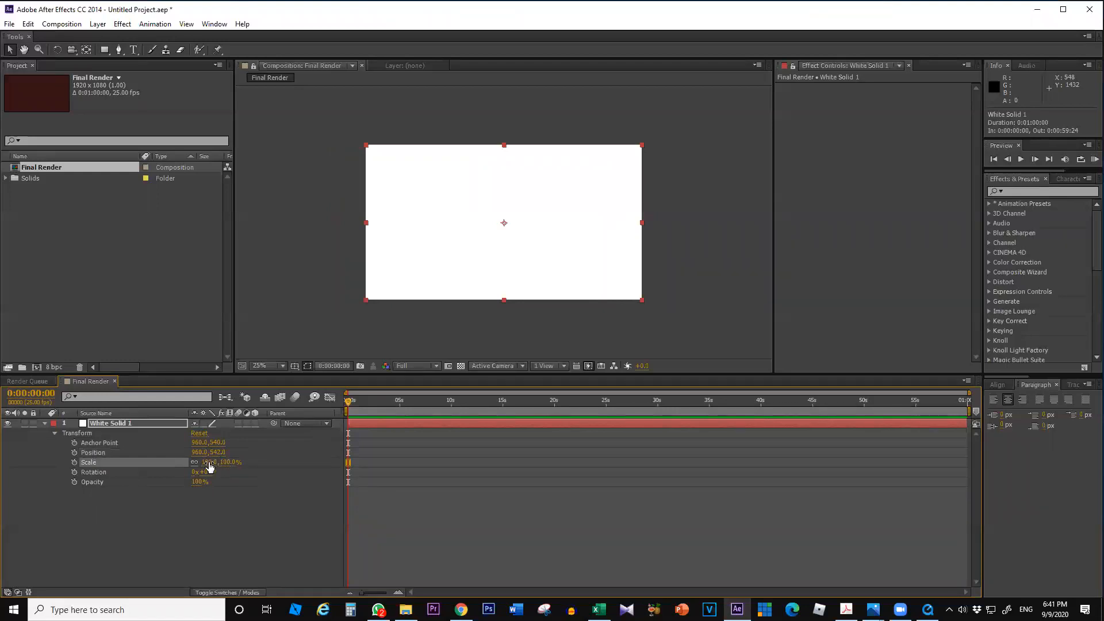
mouse_move(231, 462)
left_mouse_down()
mouse_move(258, 462)
mouse_move(176, 461)
mouse_move(211, 460)
left_mouse_up()
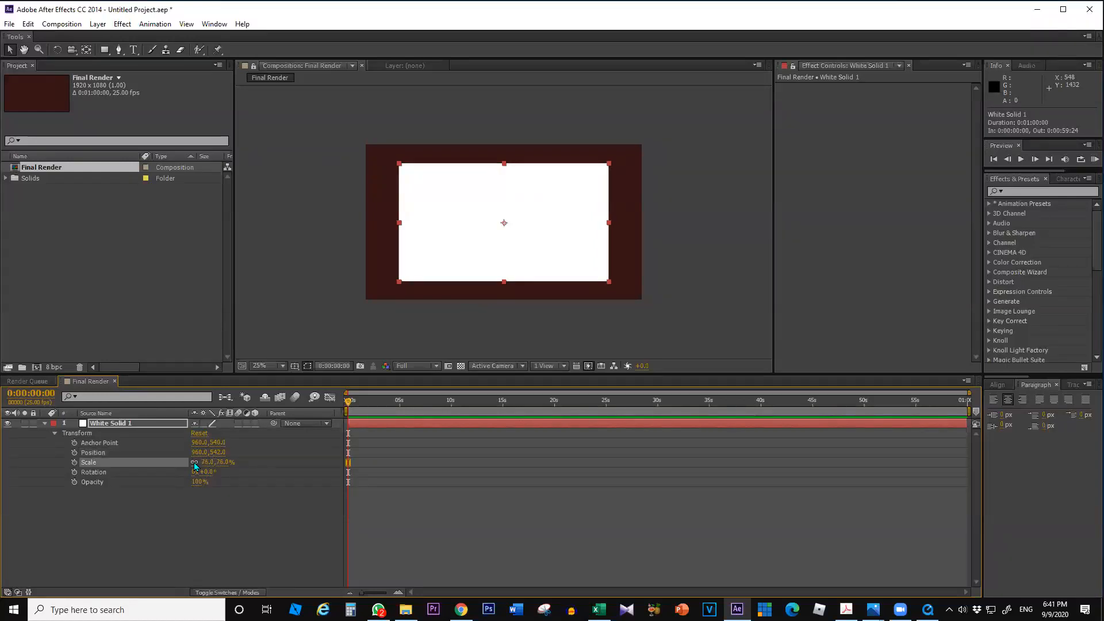
left_click(194, 461)
left_click_drag(225, 462, 180, 464)
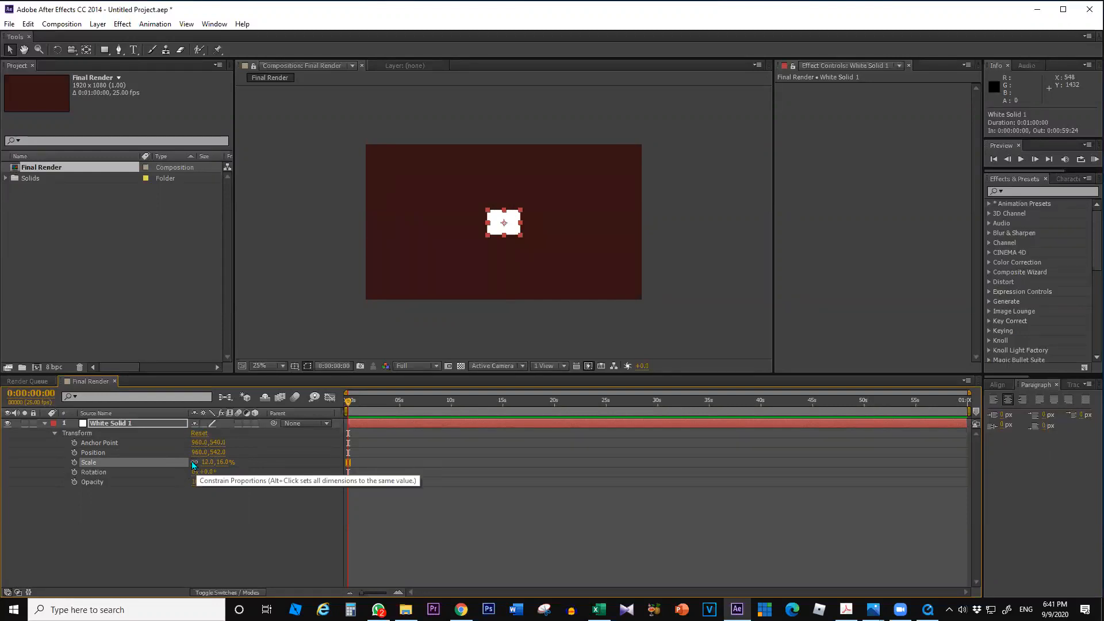
left_click(193, 464)
left_click_drag(213, 462, 243, 467)
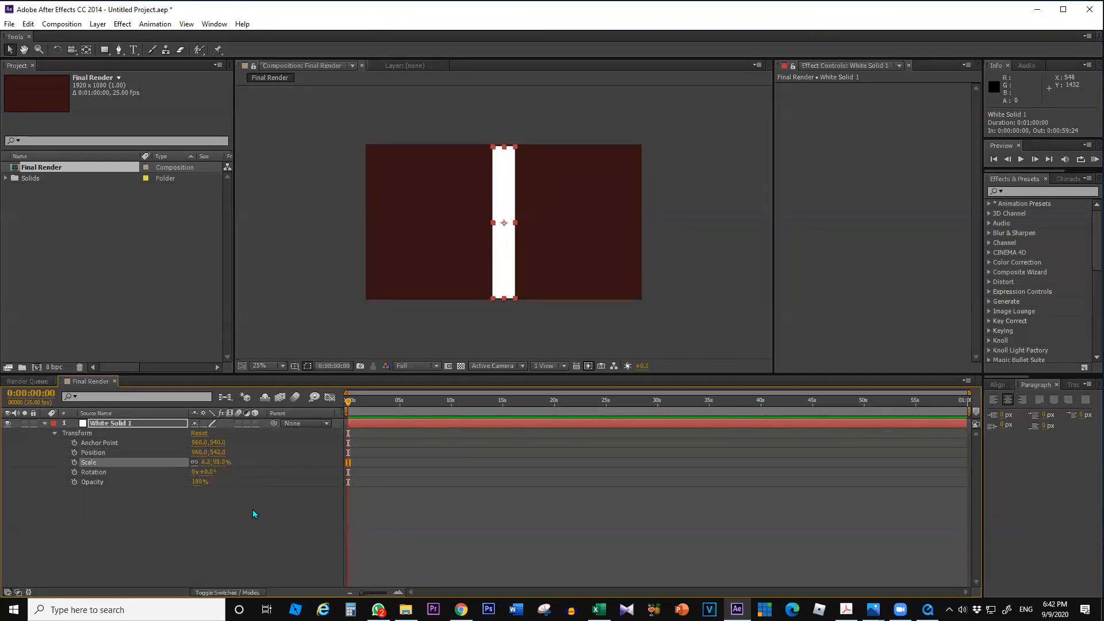
- Undo the latest scale changes, try a freehand scale of about 5% by 73% in the viewer, and undo it
key("ctrl+z")
key("ctrl+z")
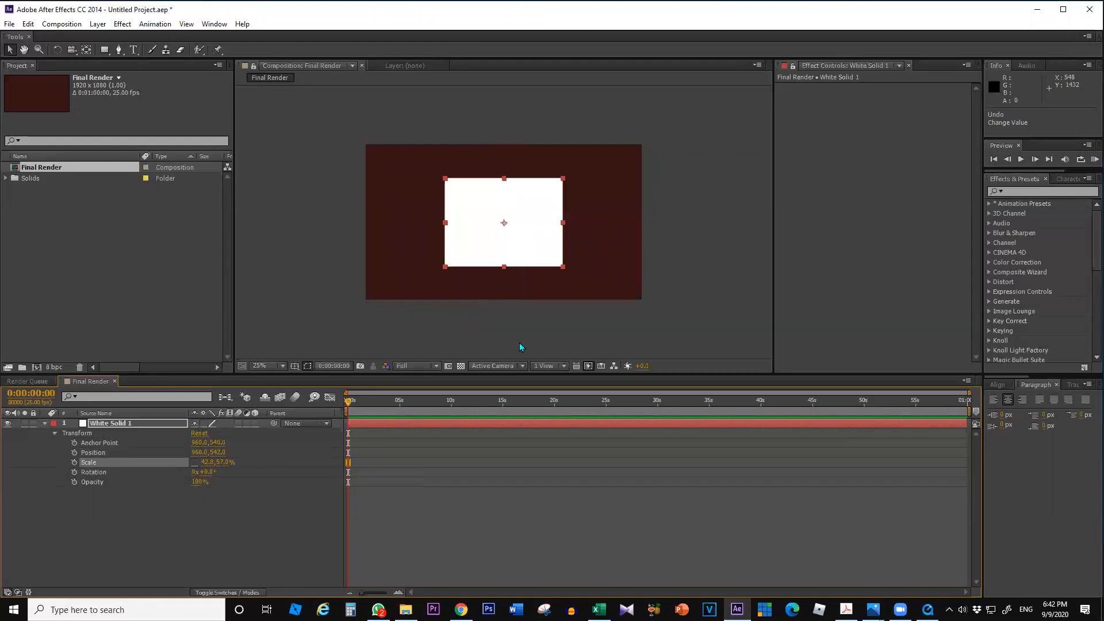
left_click_drag(567, 270, 501, 289)
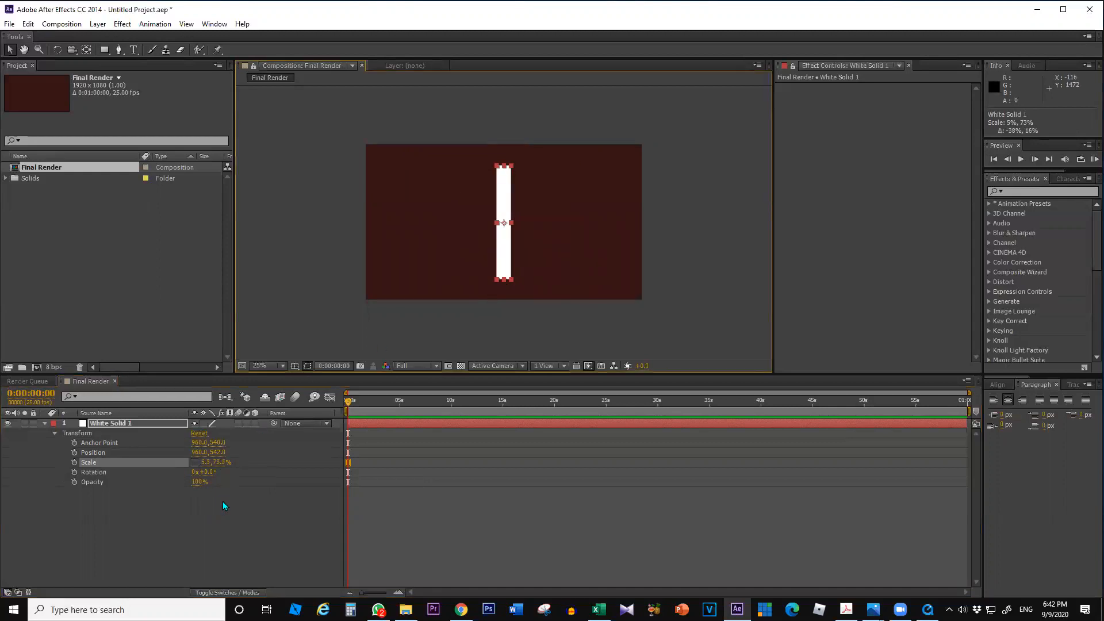
left_click(226, 518)
key("ctrl+z")
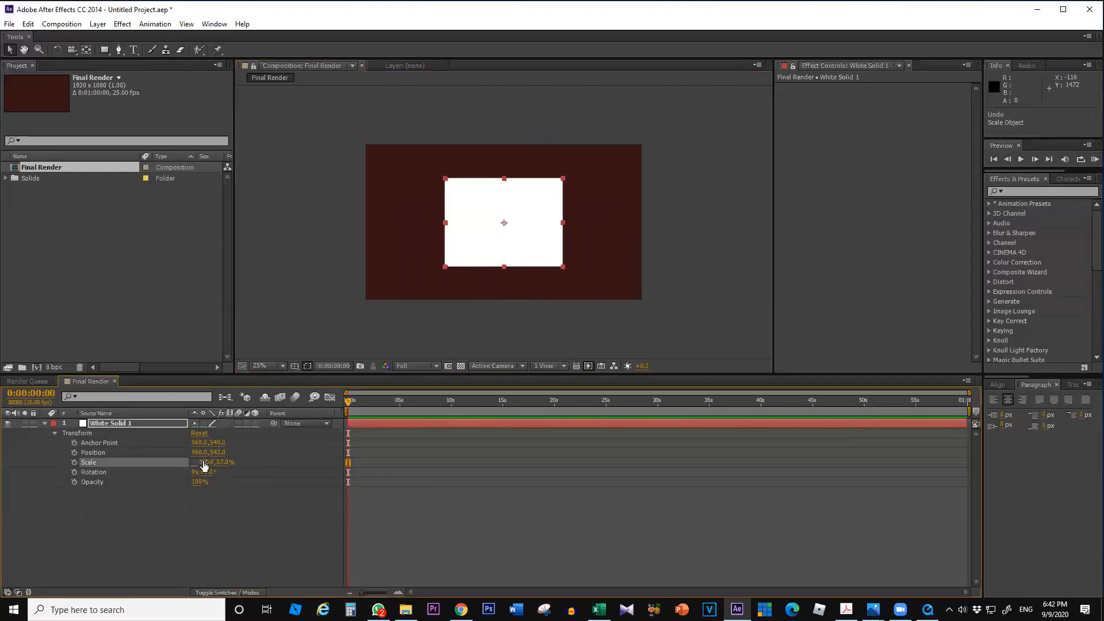
left_click(227, 521)
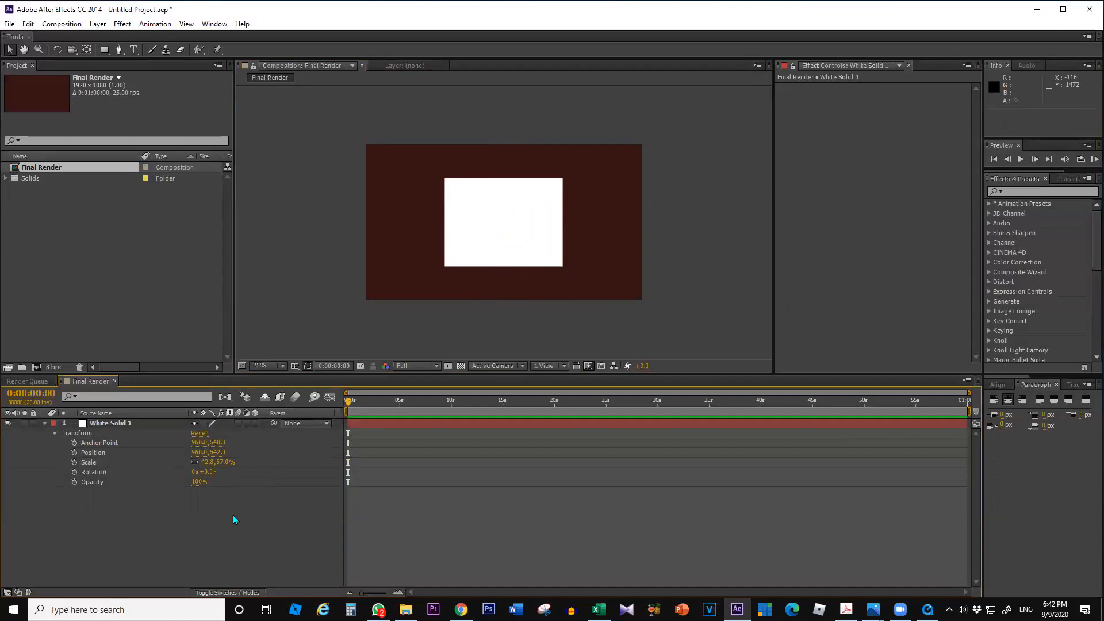
- Undo all remaining scale changes on the white solid back to 100% and deselect it
key("ctrl+z")
key("ctrl+z")
key("ctrl+z")
key("ctrl+z")
key("ctrl+z")
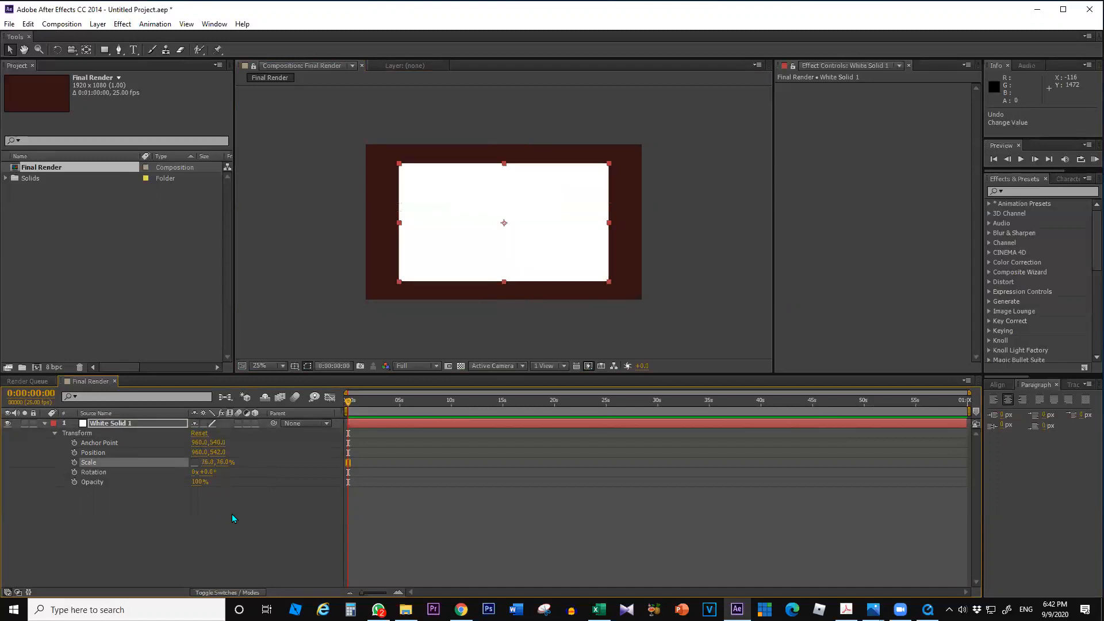
key("ctrl+z")
left_click(143, 505)
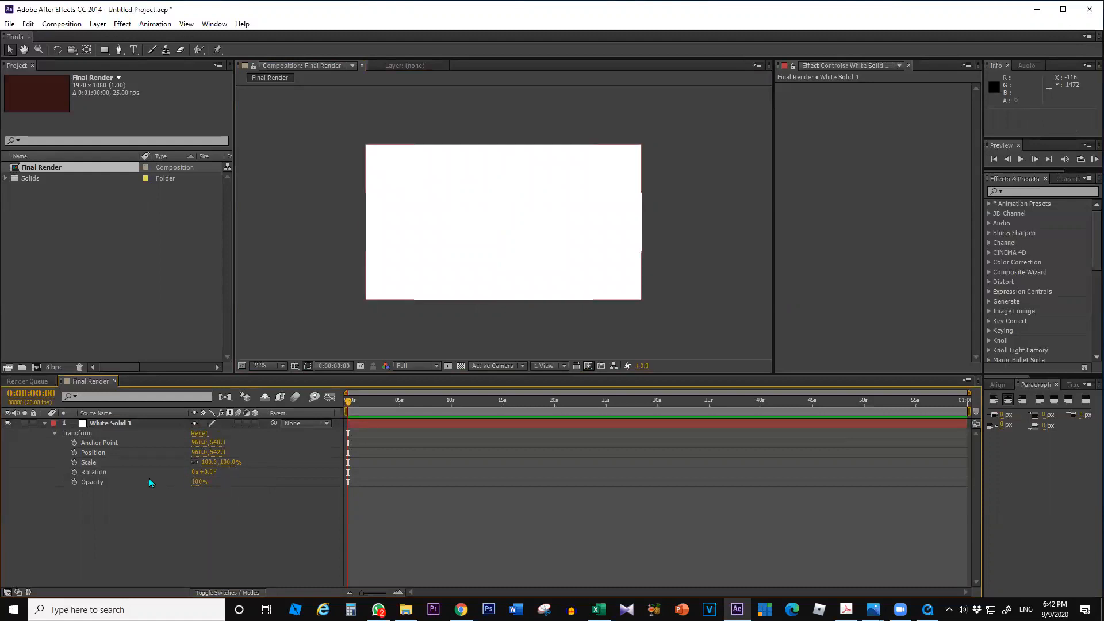
- Set the white solid's transform values to 28% scale, 215° rotation and an anchor point of about 960, 899
left_click_drag(208, 462, 338, 474)
left_click(167, 529)
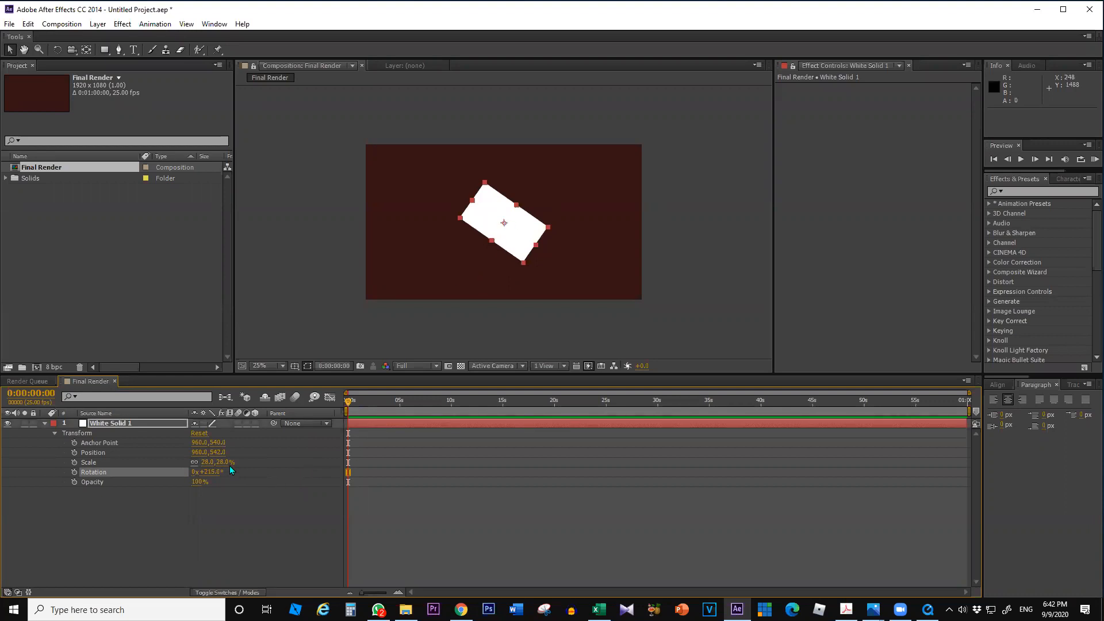
left_click_drag(217, 442, 424, 425)
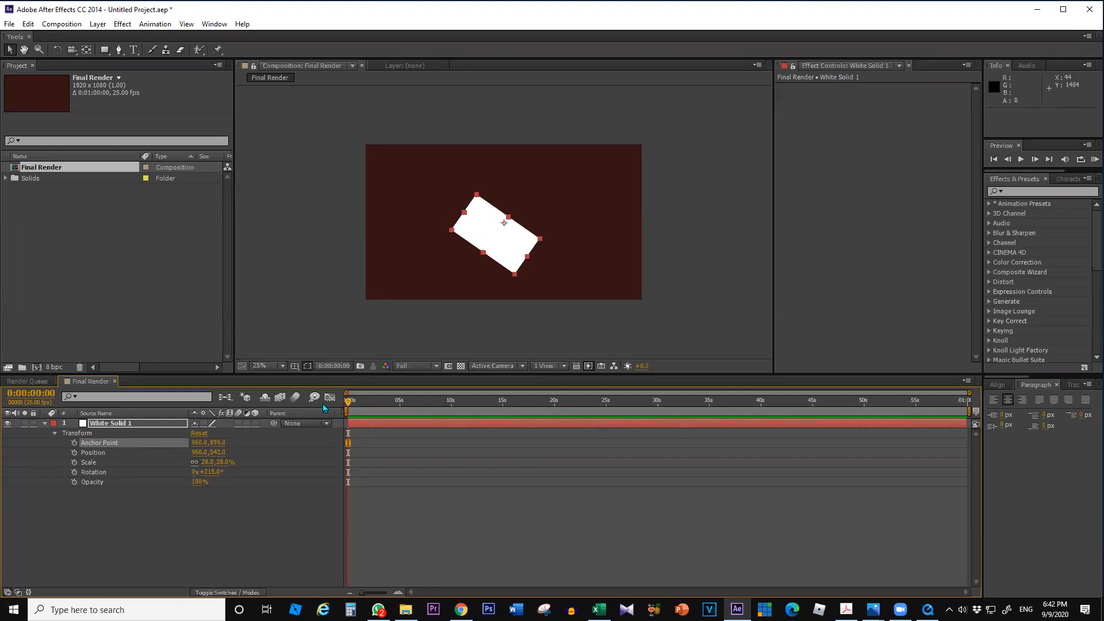
- Set the white solid's rotation to 1x+308°, position to 920, 670 and anchor point to about 1672, 536
left_click_drag(210, 472, 475, 444)
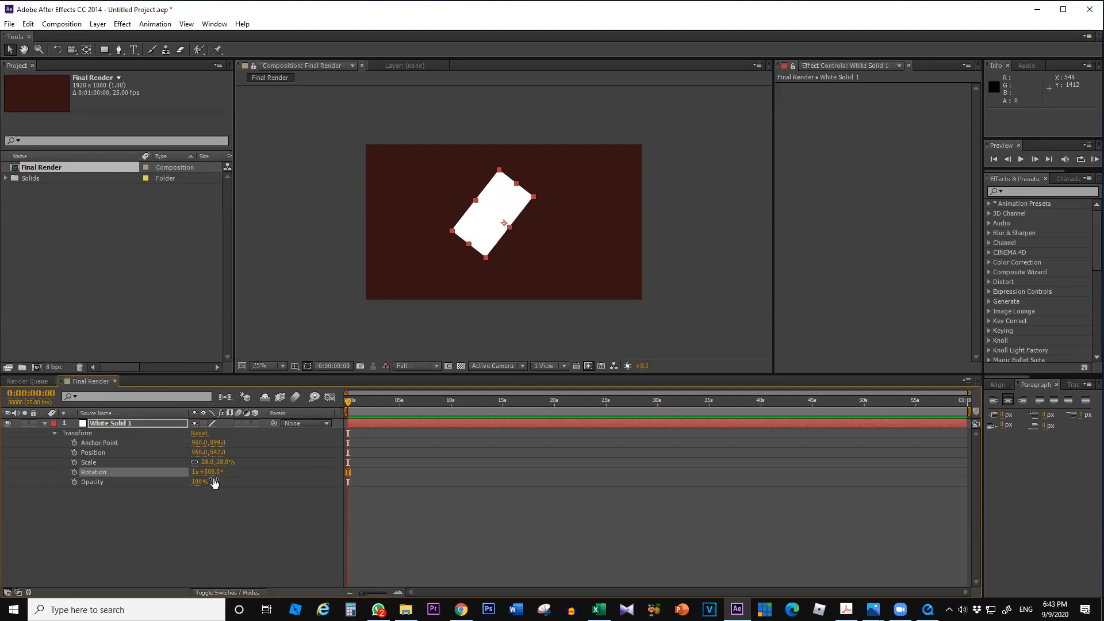
left_click_drag(219, 443, 14, 451)
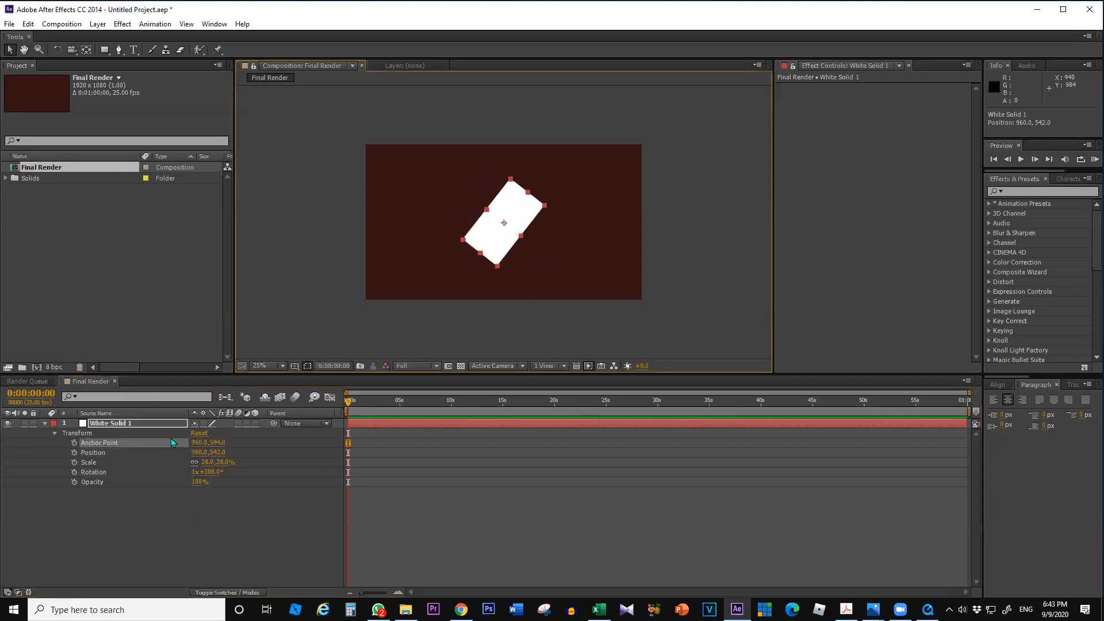
mouse_move(503, 225)
left_mouse_down()
mouse_move(513, 207)
mouse_move(496, 244)
left_mouse_up()
left_click_drag(217, 442, 523, 395)
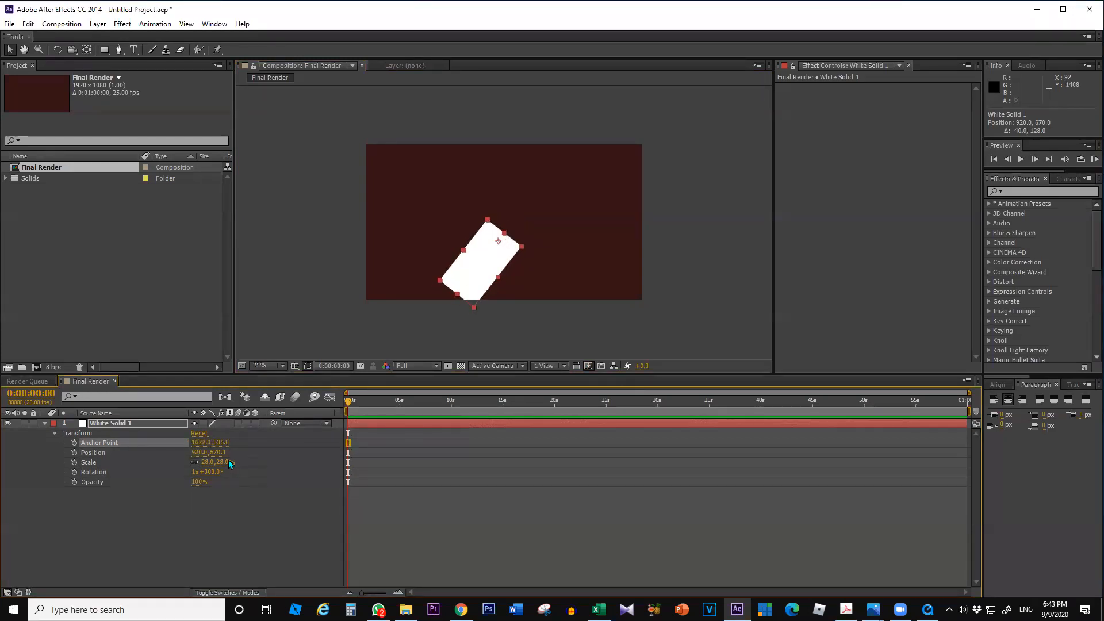
- Try enlarging the white solid to 42% scale and undo it
left_click_drag(226, 462, 233, 461)
key("ctrl+z")
key("ctrl+z")
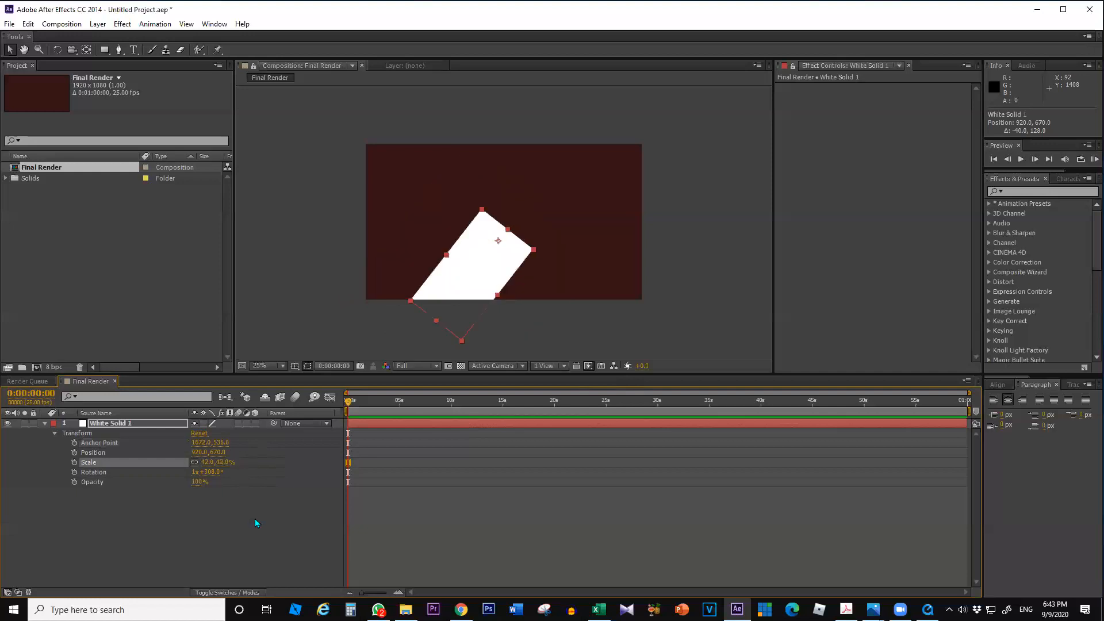
- Rotate the white solid until it stands almost upright, at 2x+88°, and deselect it
left_click_drag(210, 476, 292, 464)
left_click(254, 529)
key("ctrl+s")
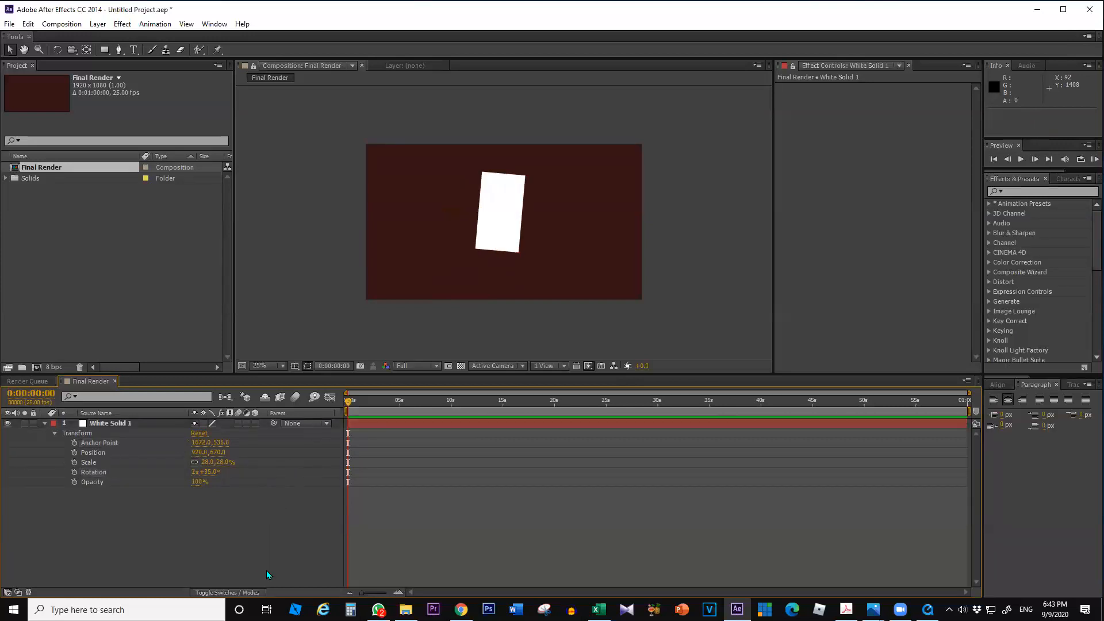
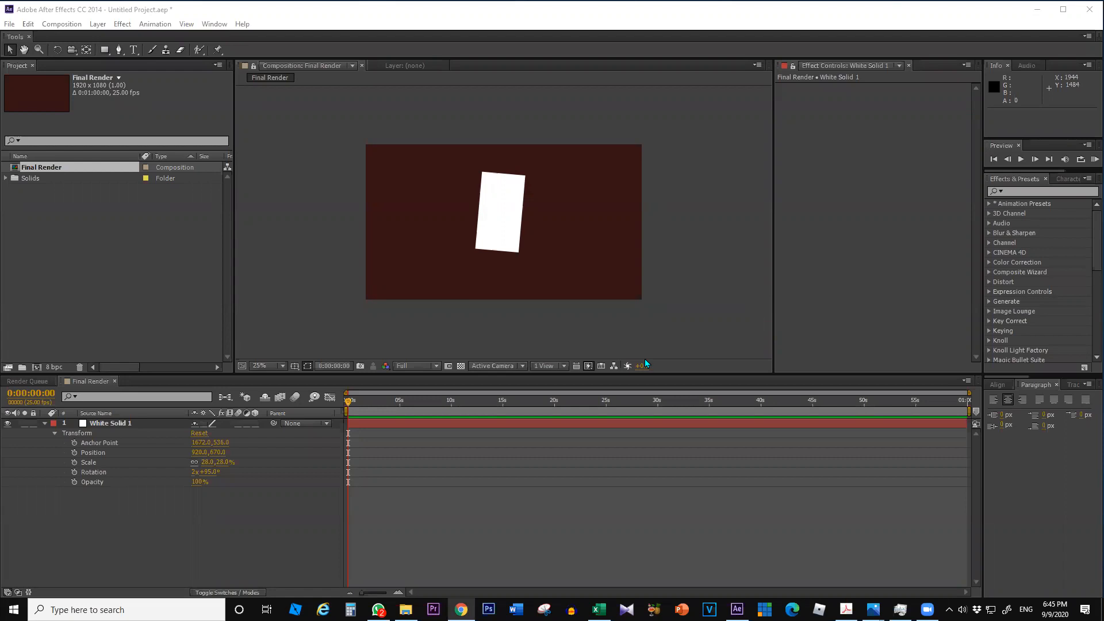
left_click(495, 238)
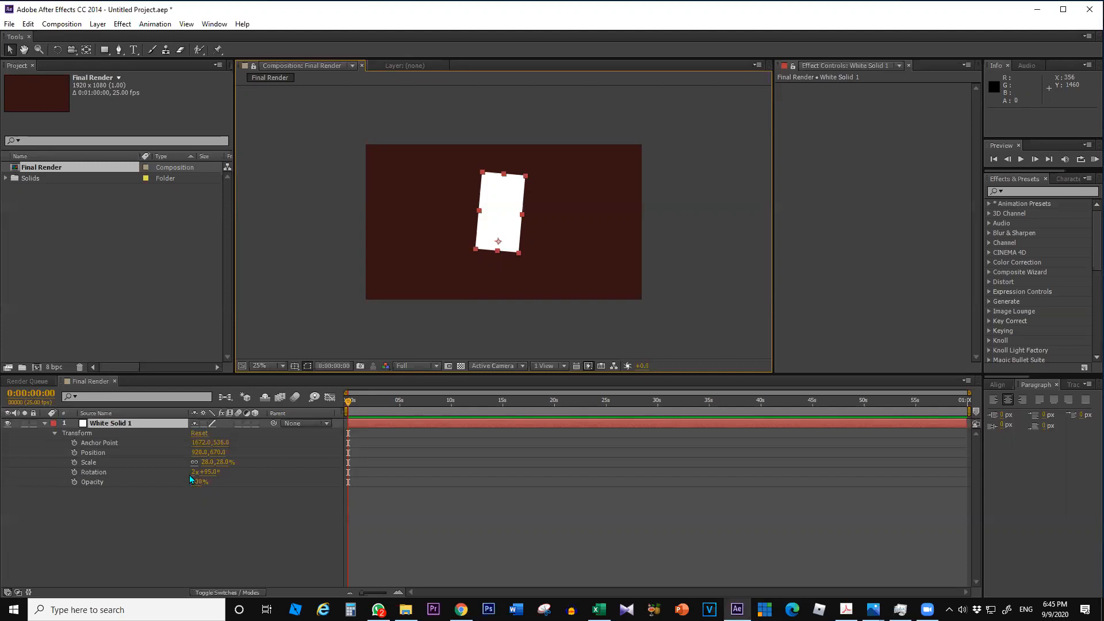
mouse_move(210, 473)
left_mouse_down()
mouse_move(593, 464)
mouse_move(210, 480)
left_mouse_up()
left_click(198, 506)
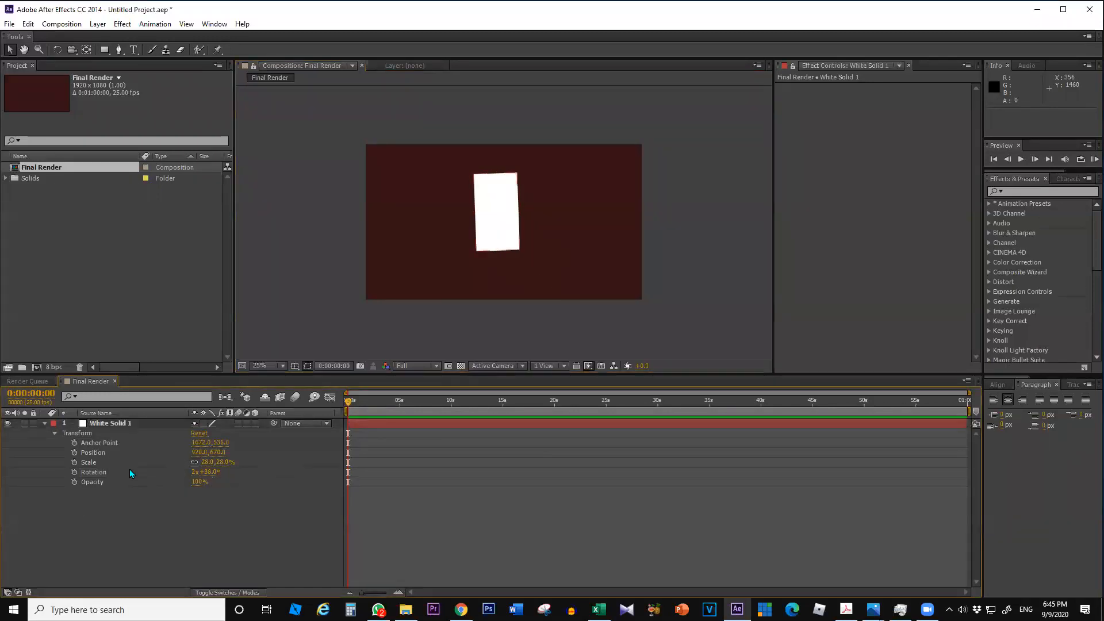
- Select the white solid's Anchor Point and Opacity properties in turn, try varying the opacity, and return it to 100%
left_click(139, 443)
left_click(202, 443)
left_click(160, 503)
left_click(95, 444)
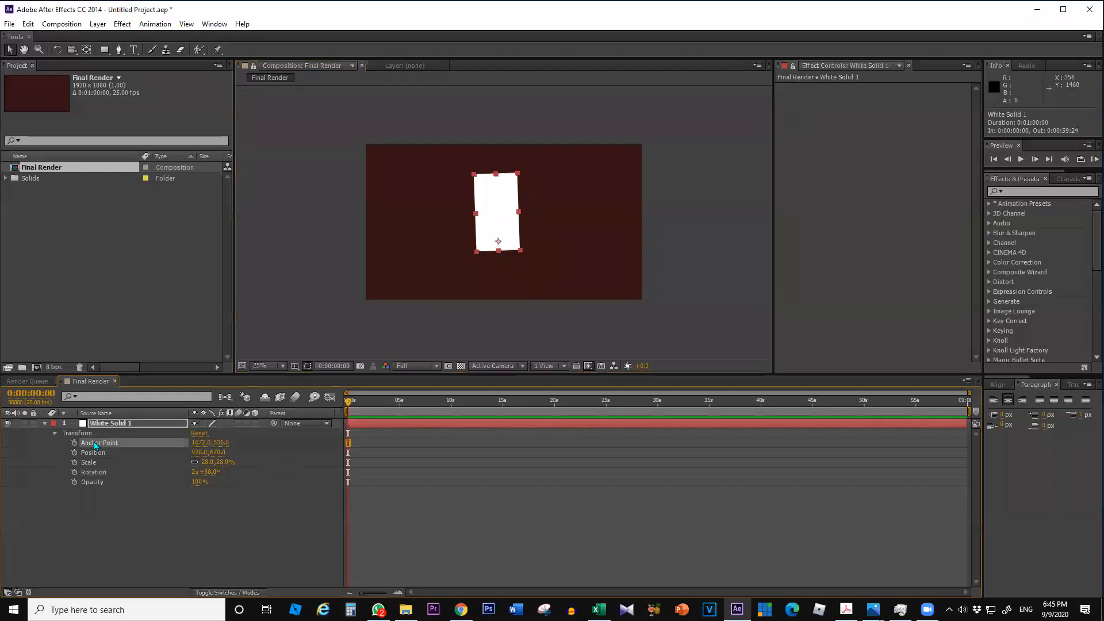
left_click(109, 505)
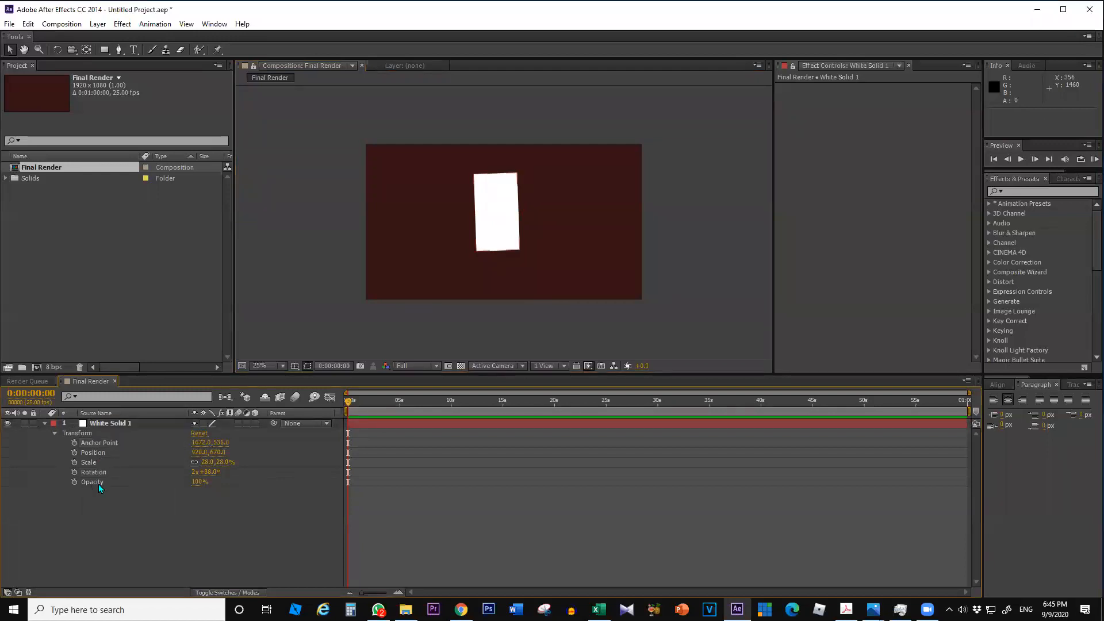
left_click(99, 485)
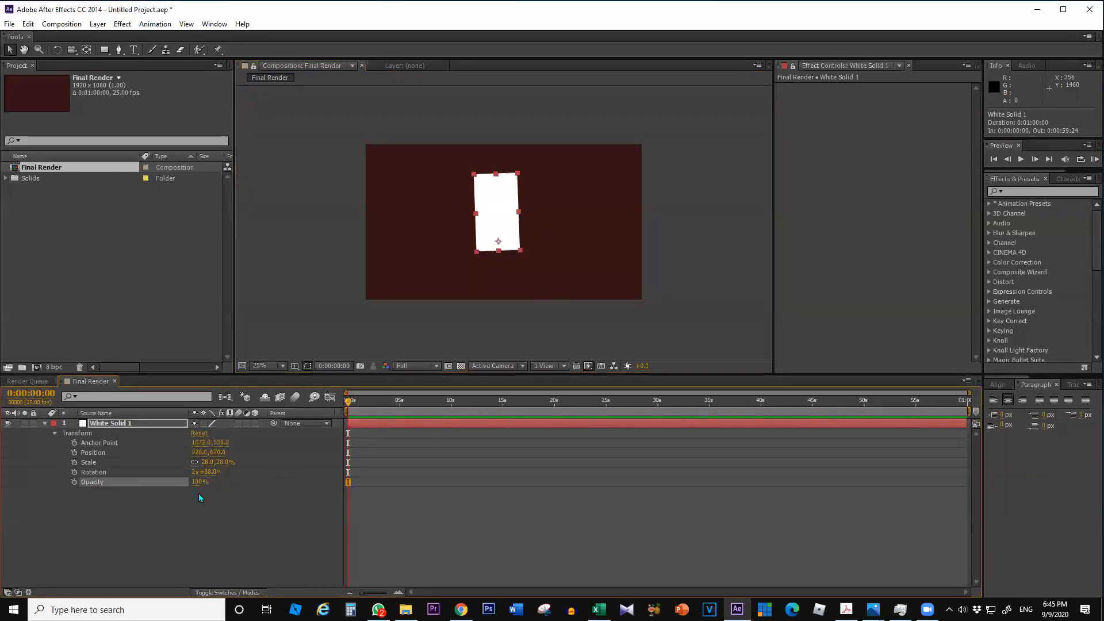
left_click_drag(197, 483, 288, 489)
left_click(177, 524)
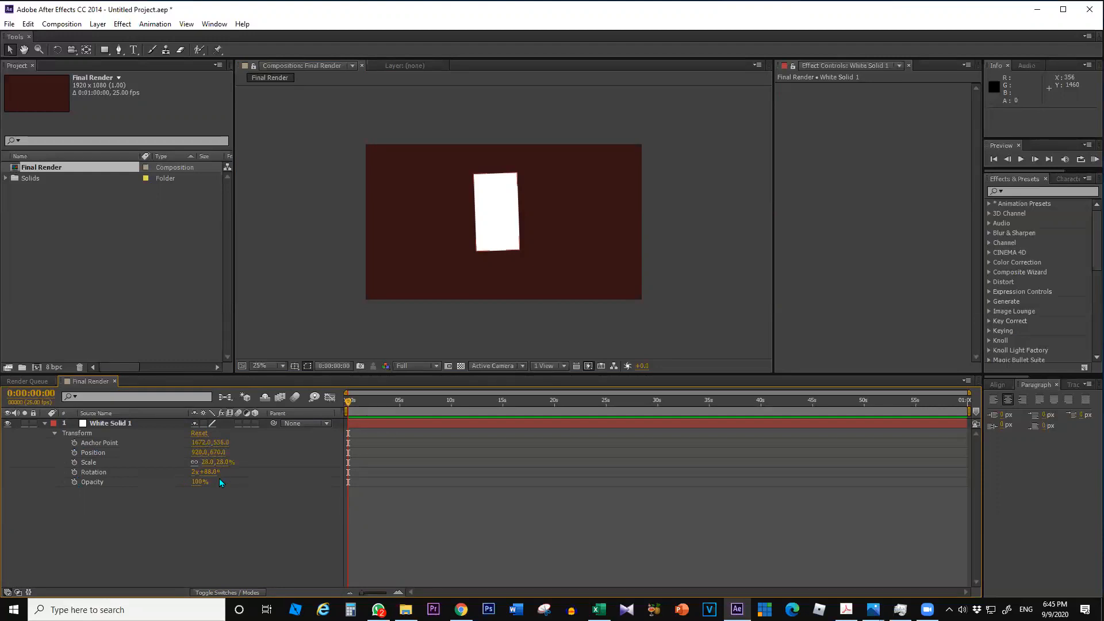
- Shrink the white solid to a small square of about 7% by 14% scale and move it to about 132, 570
left_click_drag(224, 467, 191, 466)
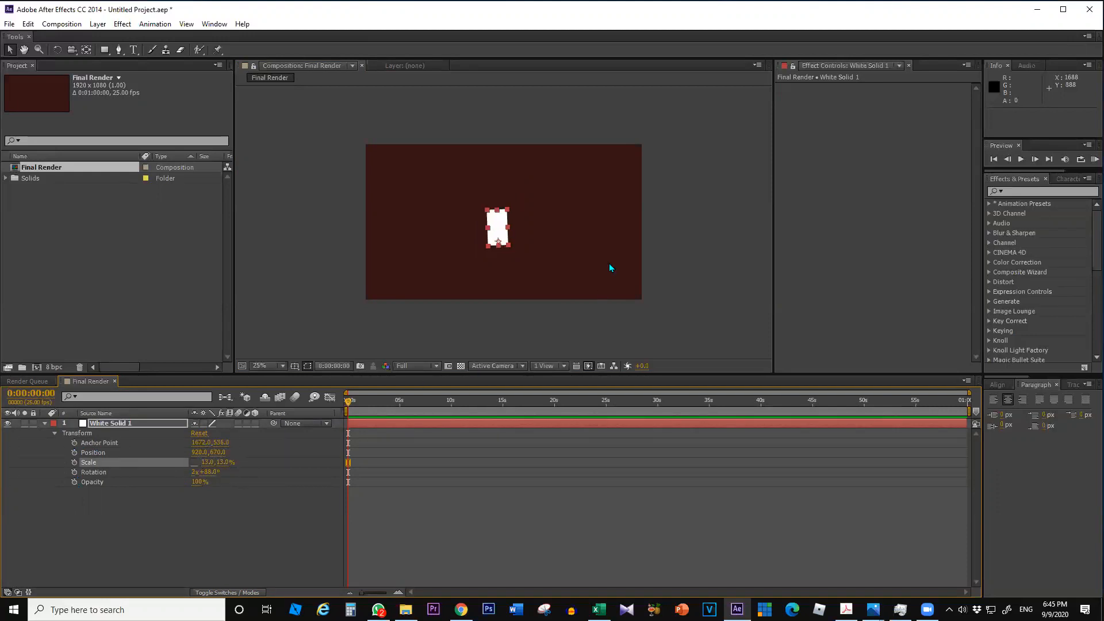
left_click_drag(508, 211, 389, 220)
left_click(184, 537)
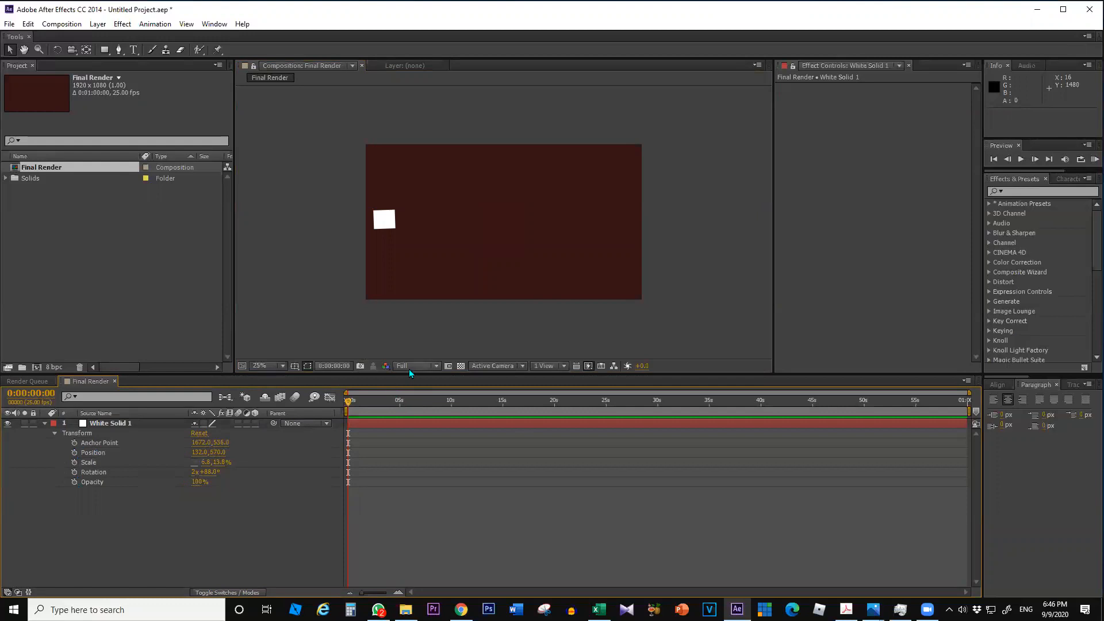
- Fit the composition to the viewer and add a starting Position keyframe to the white solid at 0:00:00:00
left_click(272, 369)
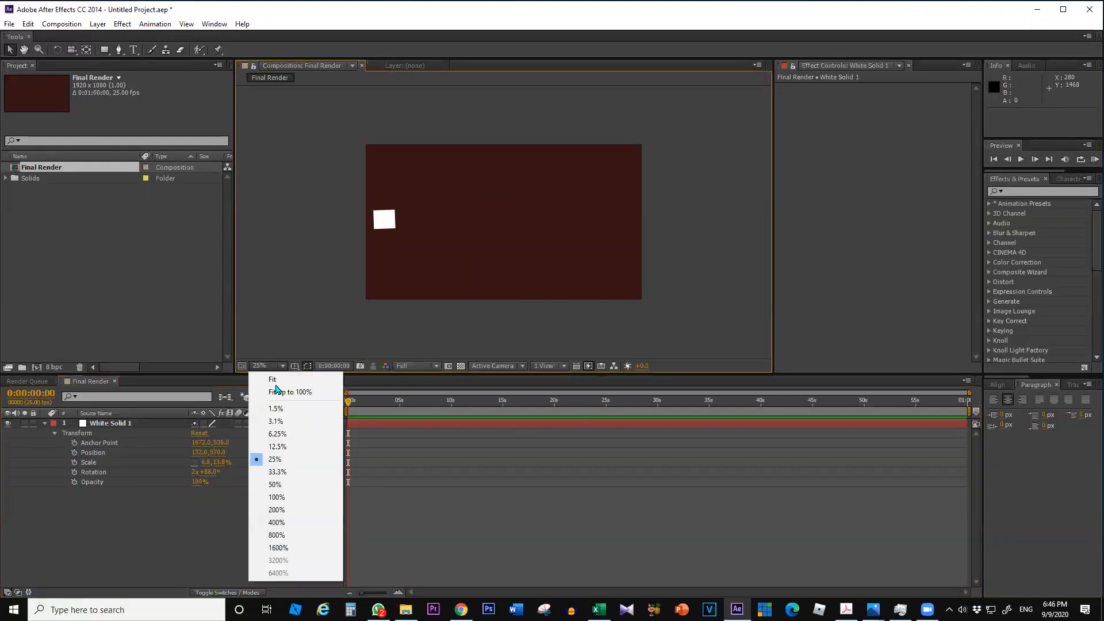
left_click(287, 384)
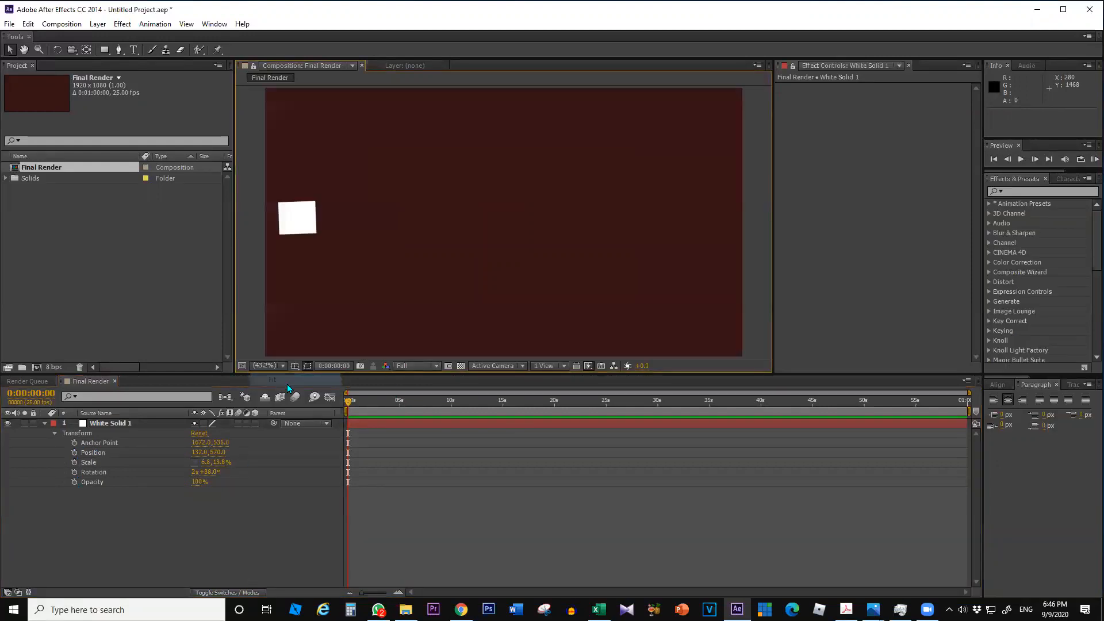
left_click(300, 227)
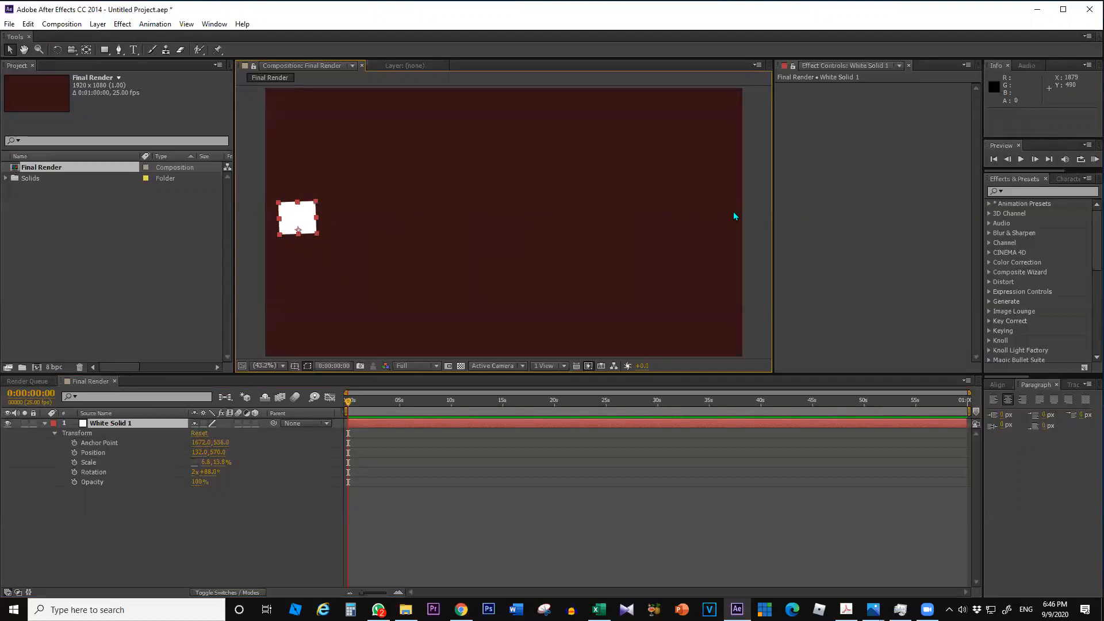
left_click(176, 506)
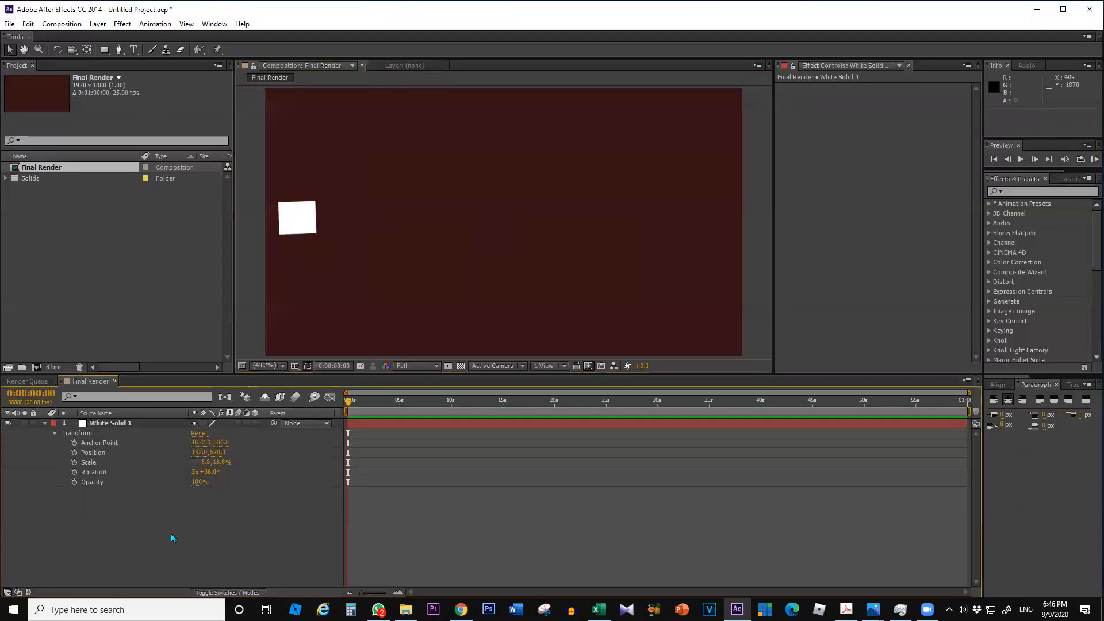
left_click(84, 454)
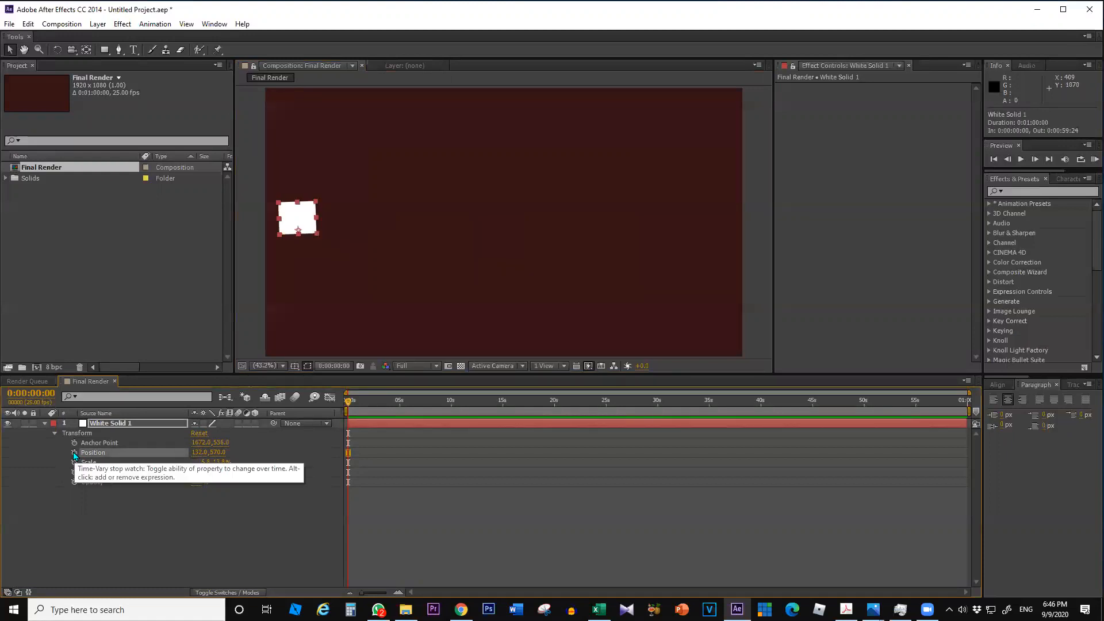
left_click(75, 453)
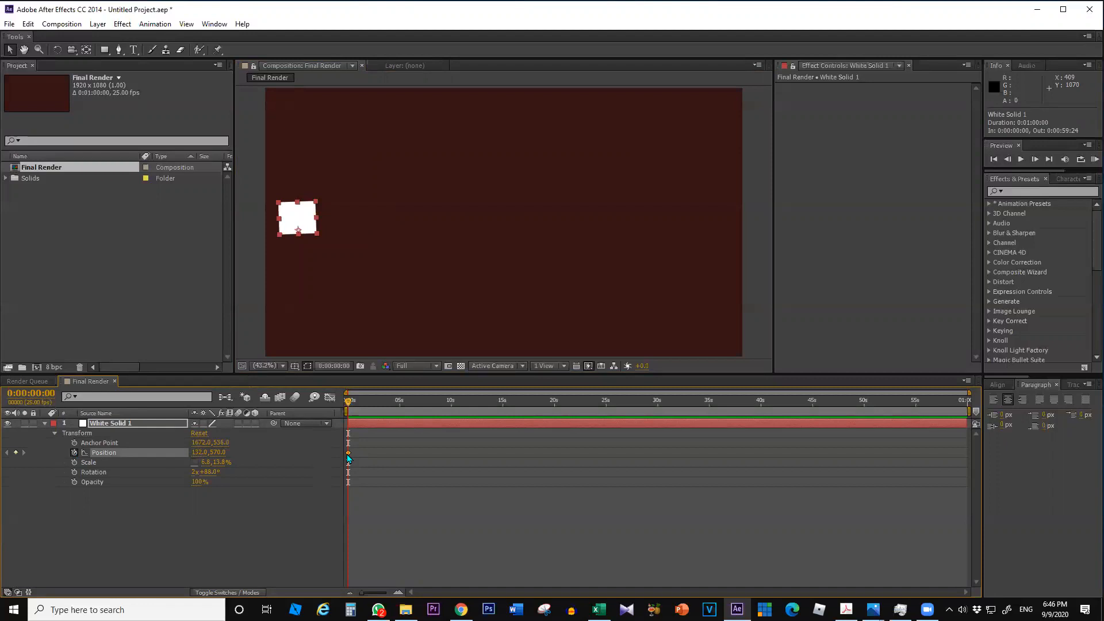
mouse_move(347, 455)
- At 0:00:02:11, move the white square horizontally across the frame to about 1753, 570 to create a second Position keyframe
left_click_drag(348, 402, 359, 403)
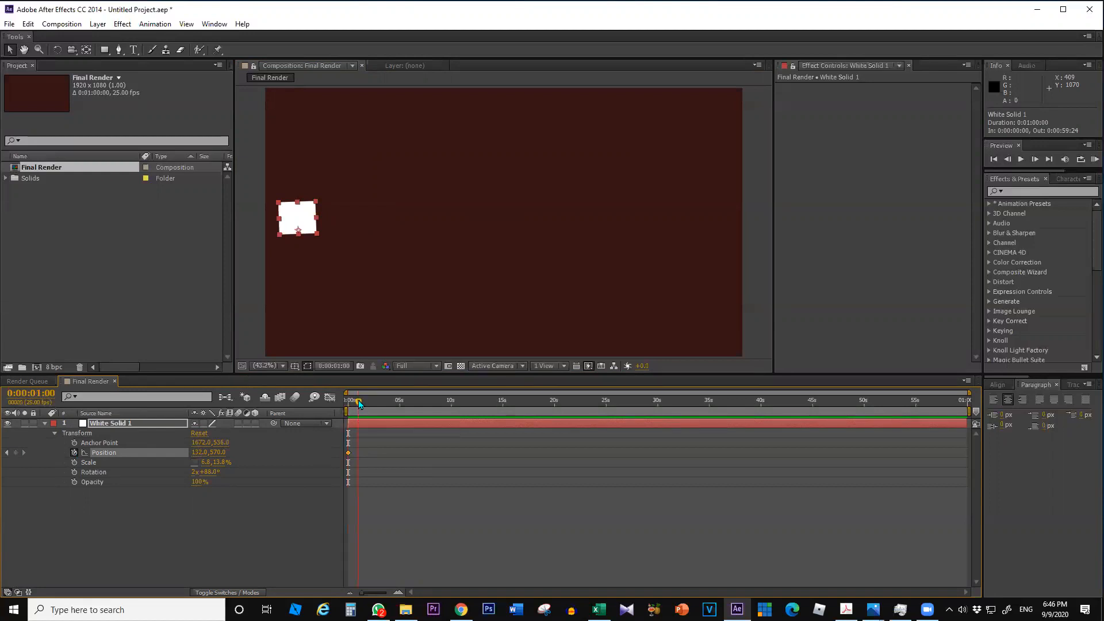
left_click(348, 454)
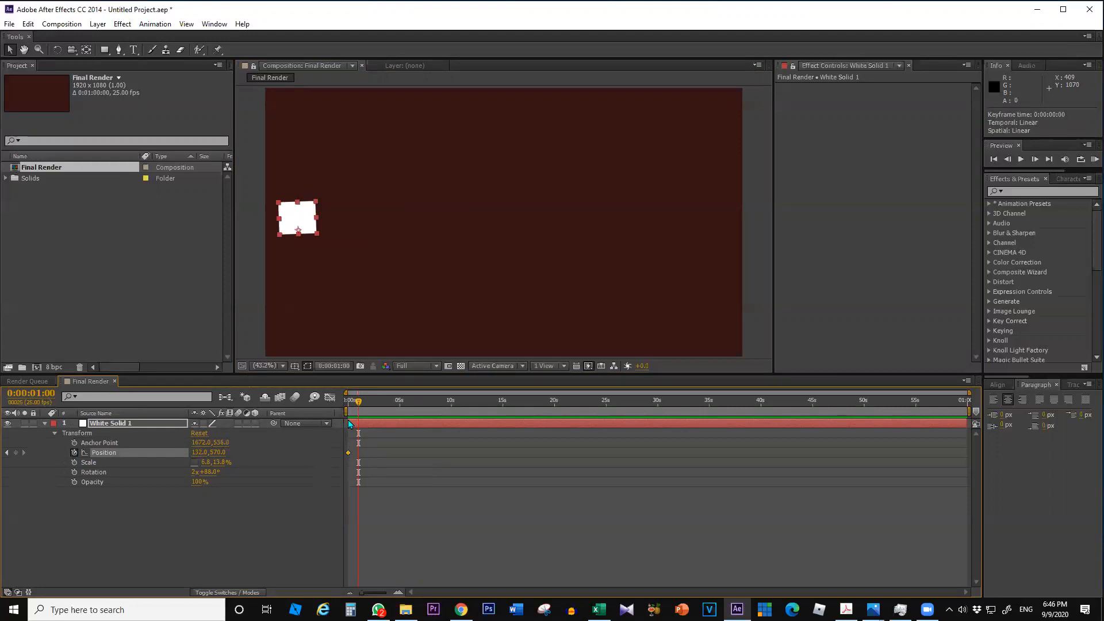
left_click_drag(356, 404, 351, 401)
left_click(401, 410)
left_click(374, 400)
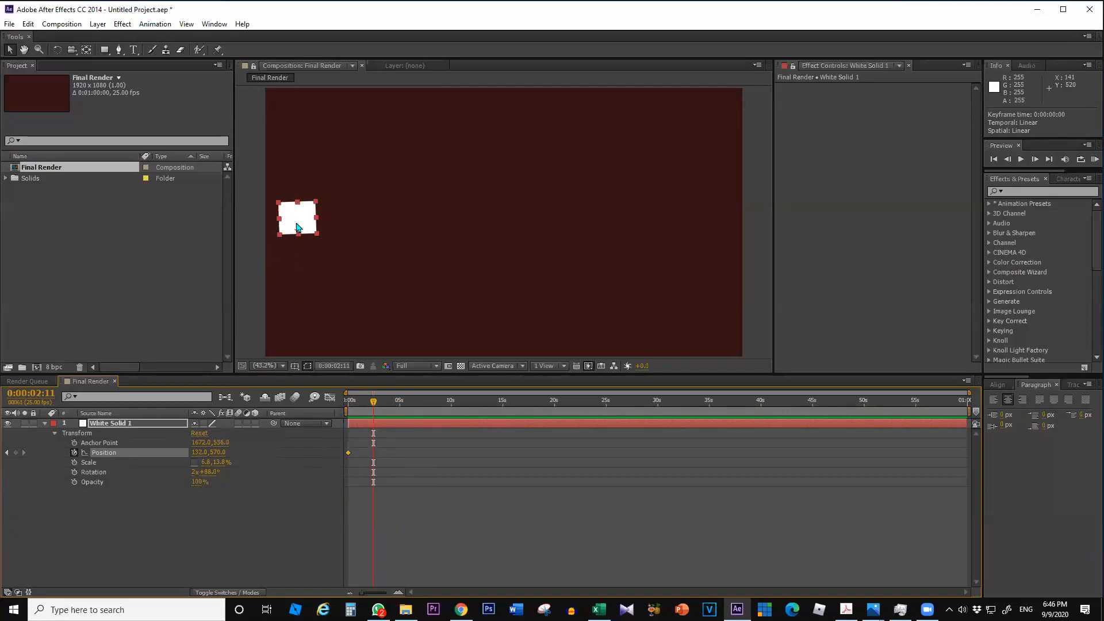
left_click_drag(307, 219, 747, 232)
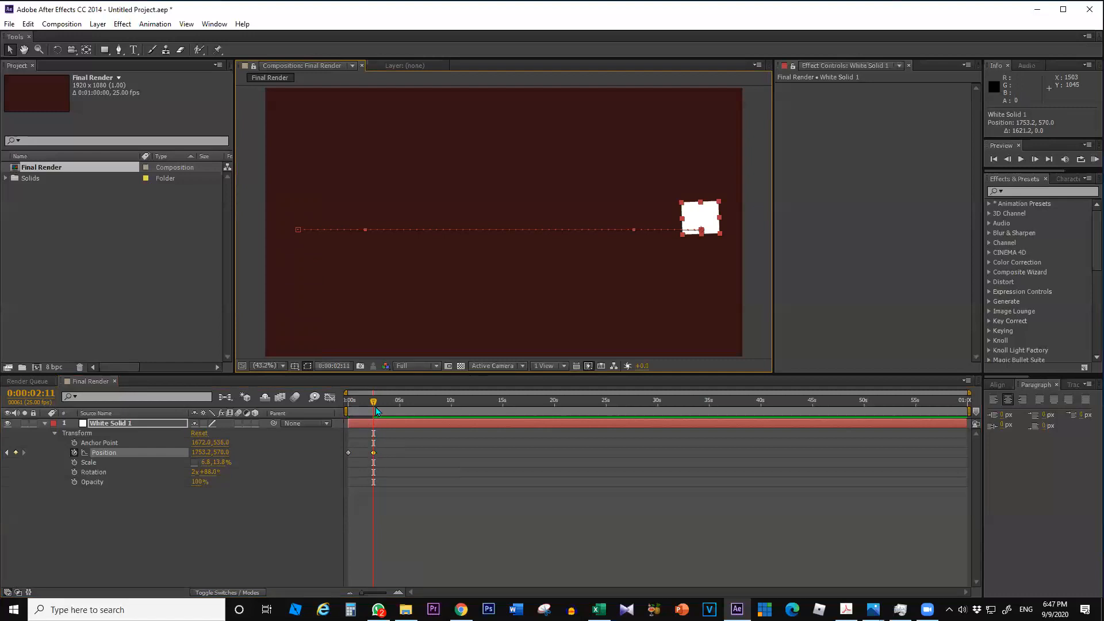
- Preview the square's position animation from the start of the composition
left_click_drag(374, 402, 322, 401)
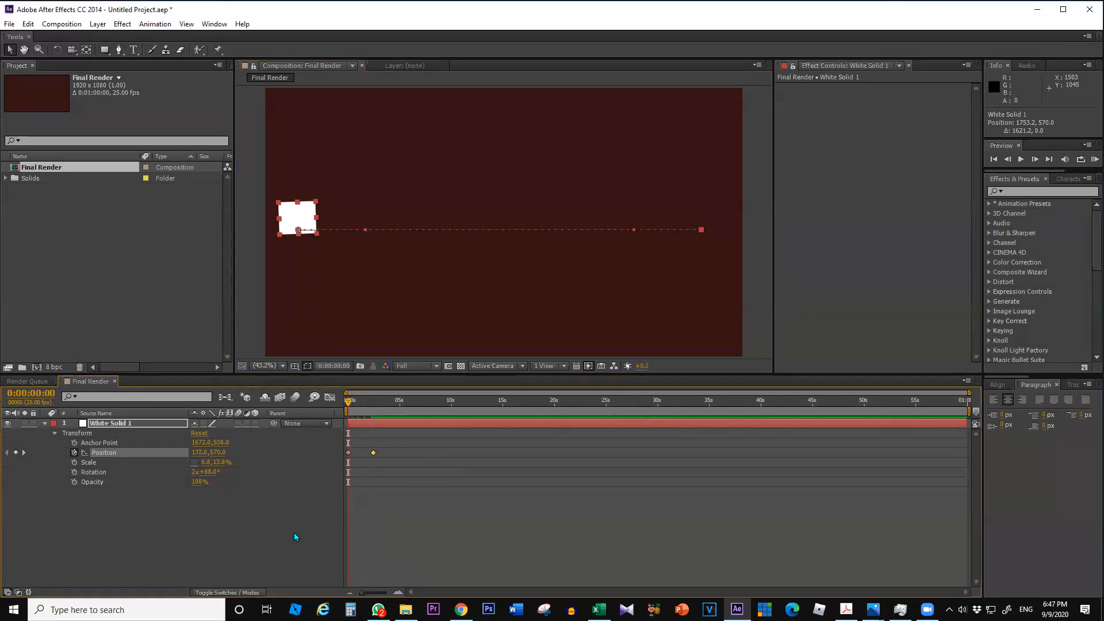
key("space")
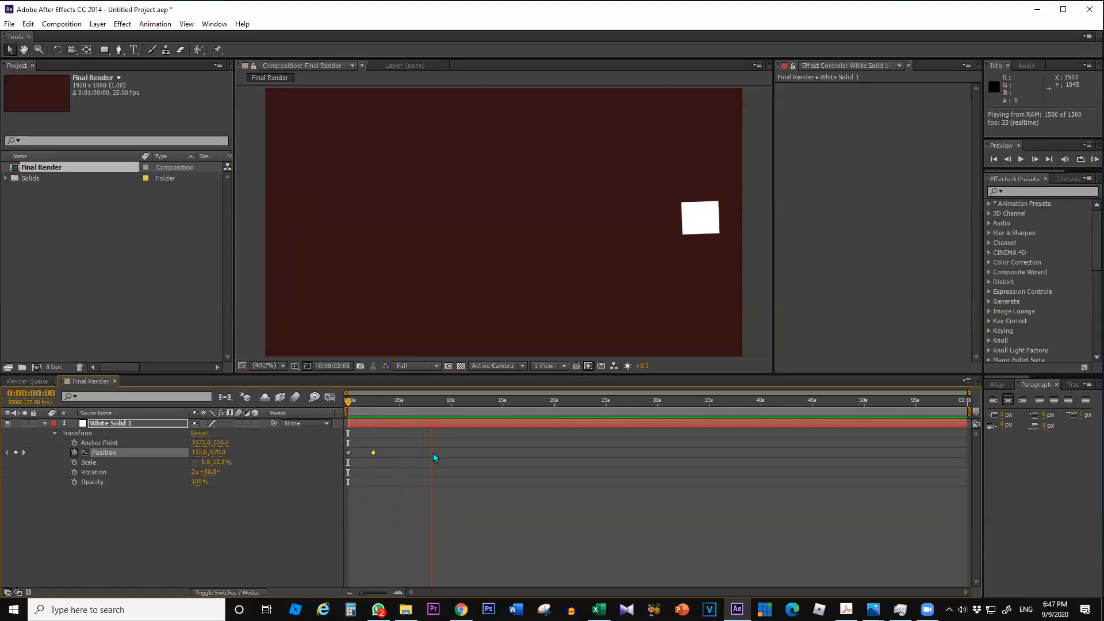
left_click(374, 460)
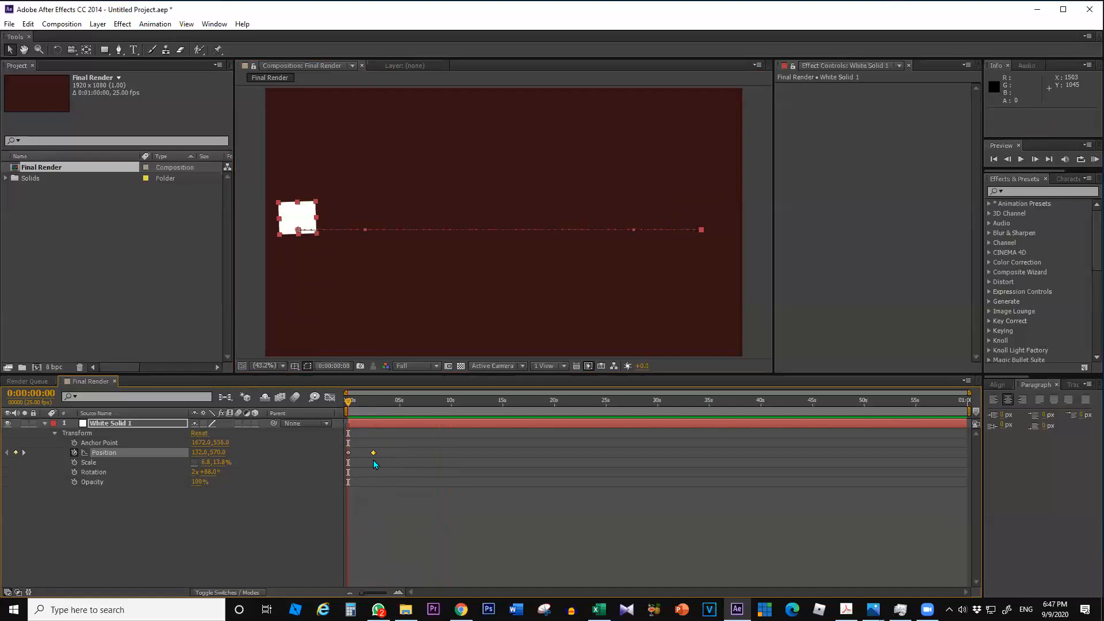
left_click(373, 460)
- Zoom the timeline in to about the first 15 seconds to examine the spacing of the Position keyframes
left_click(375, 402)
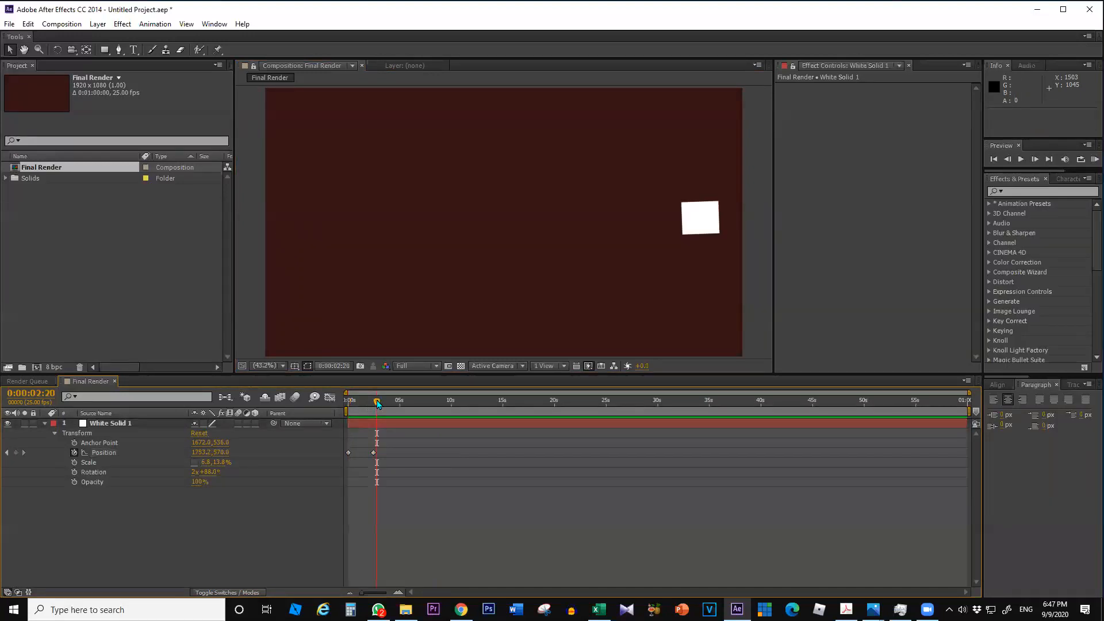
left_click(398, 592)
left_click(398, 592)
left_click(398, 592)
left_click(349, 592)
left_click(350, 593)
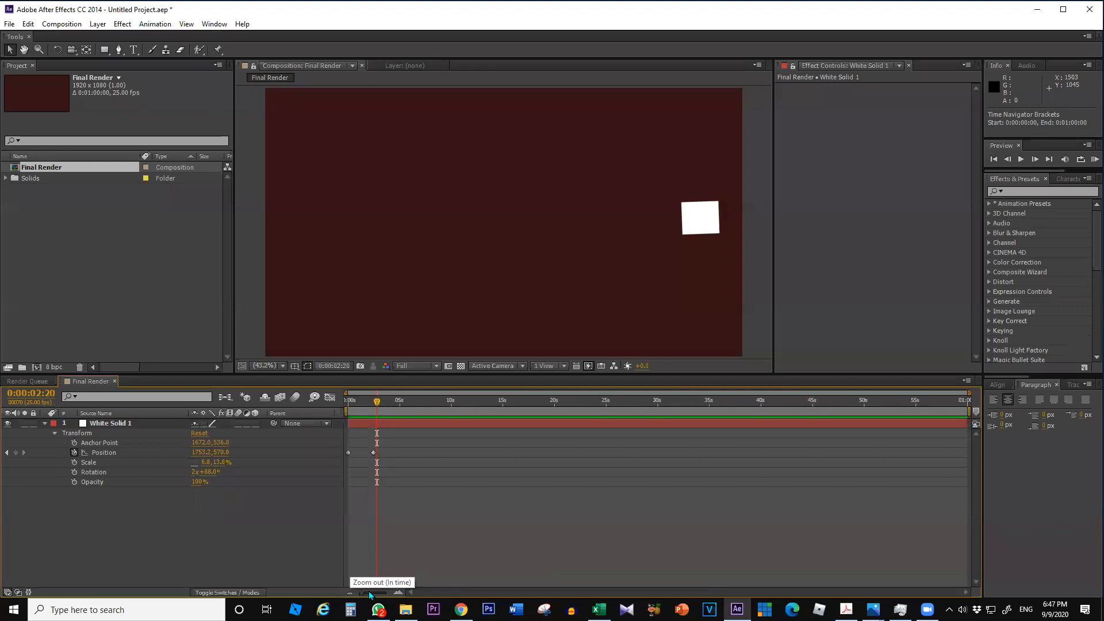
left_click_drag(443, 591, 416, 593)
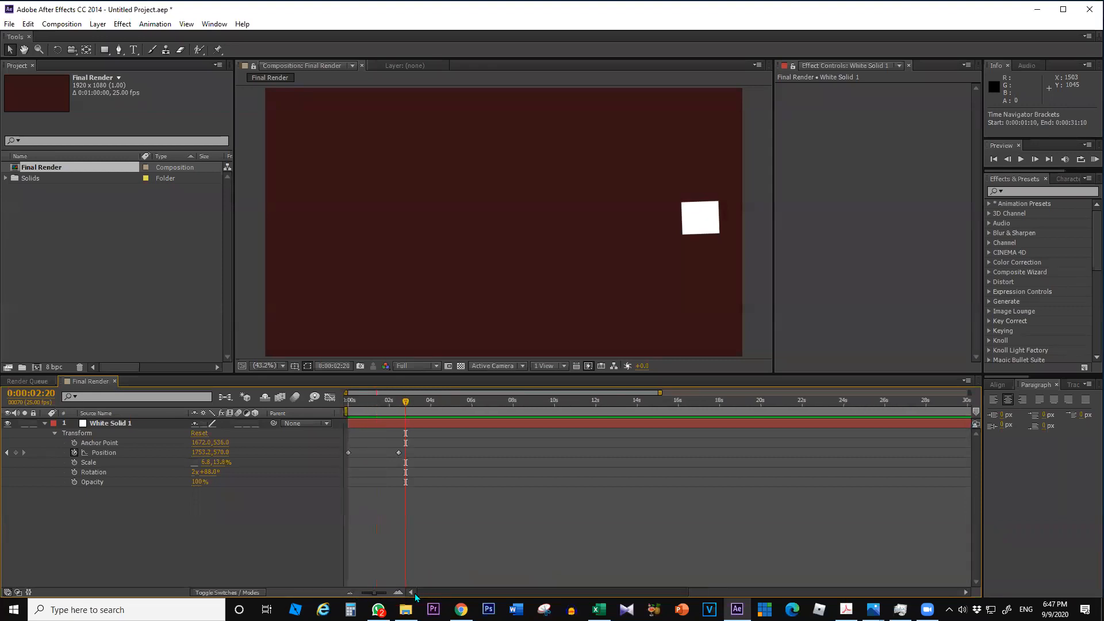
left_click(398, 592)
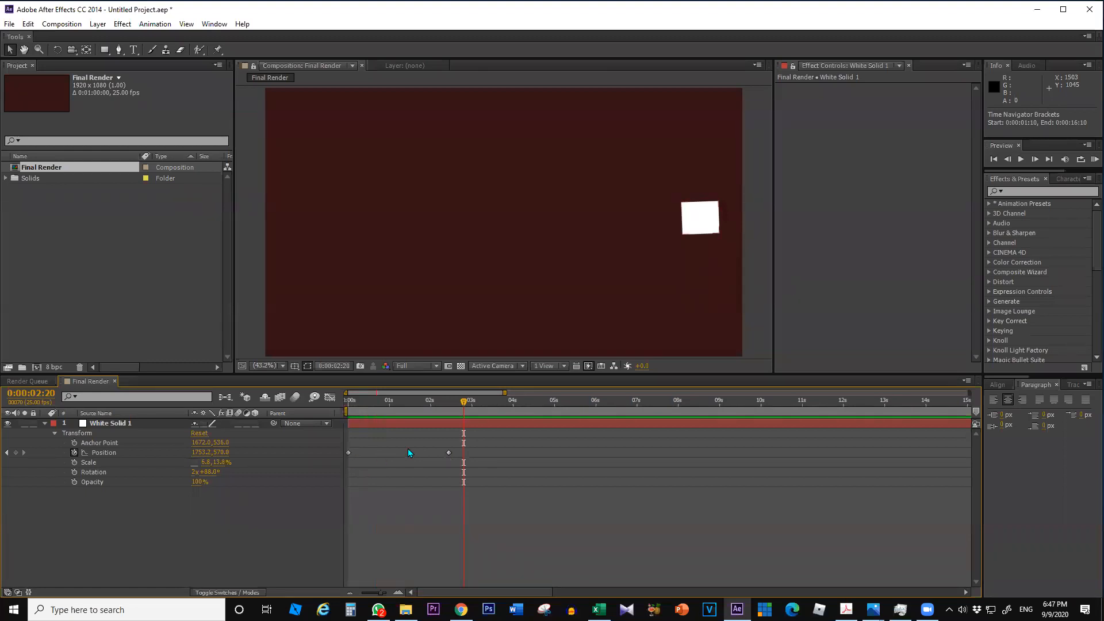
- Try shifting both Position keyframes of the white solid together by about one frame
left_click(490, 400)
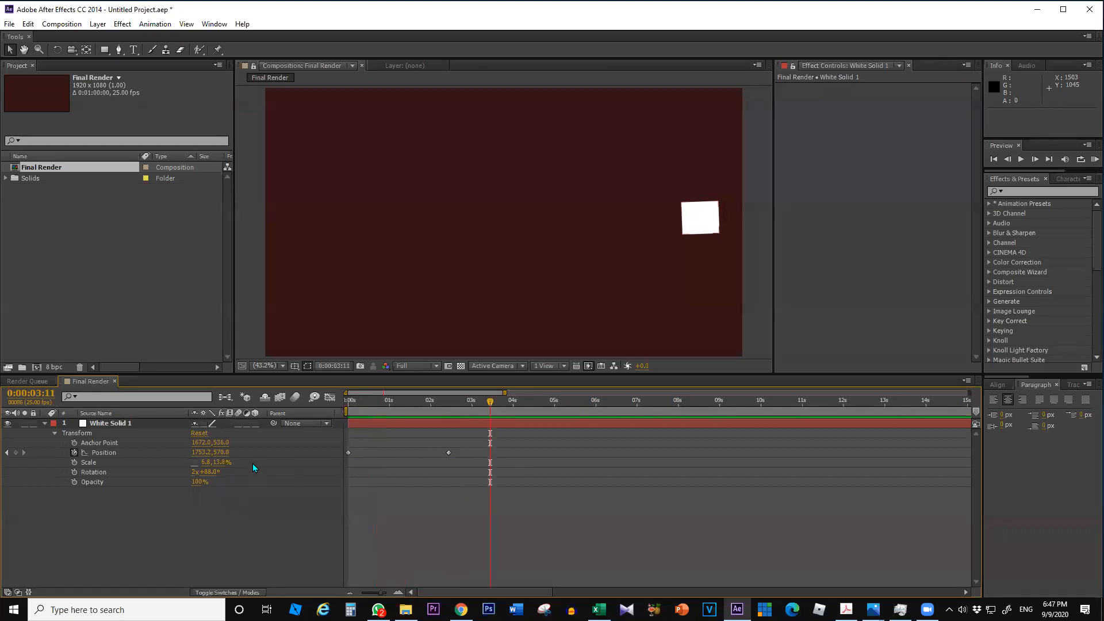
left_click(114, 454)
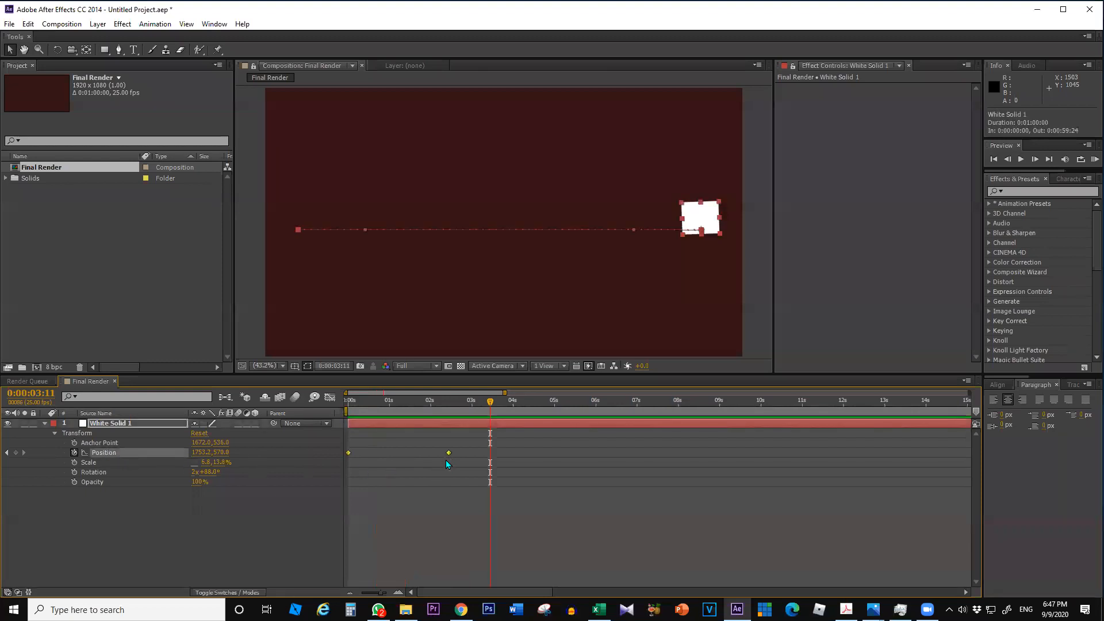
mouse_move(448, 455)
left_mouse_down()
mouse_move(469, 456)
mouse_move(441, 452)
left_mouse_up()
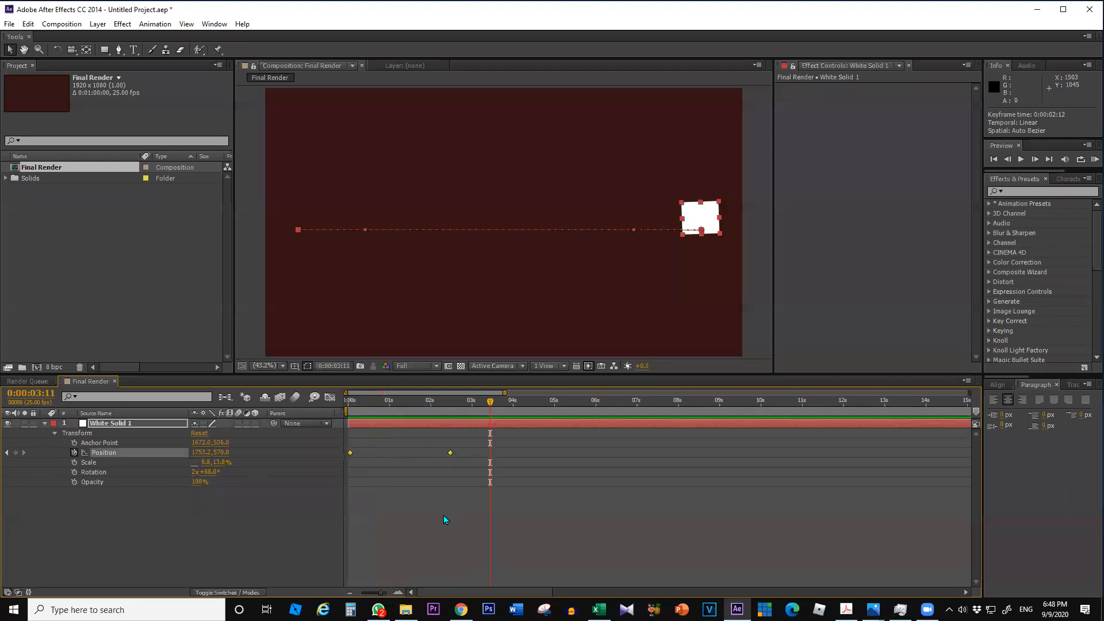
left_click(443, 525)
- Move the white solid's end Position keyframe to 0:00:02:24 and place the current time on it
left_click(450, 452)
left_click_drag(470, 451, 468, 452)
left_click(471, 405)
left_click(470, 402)
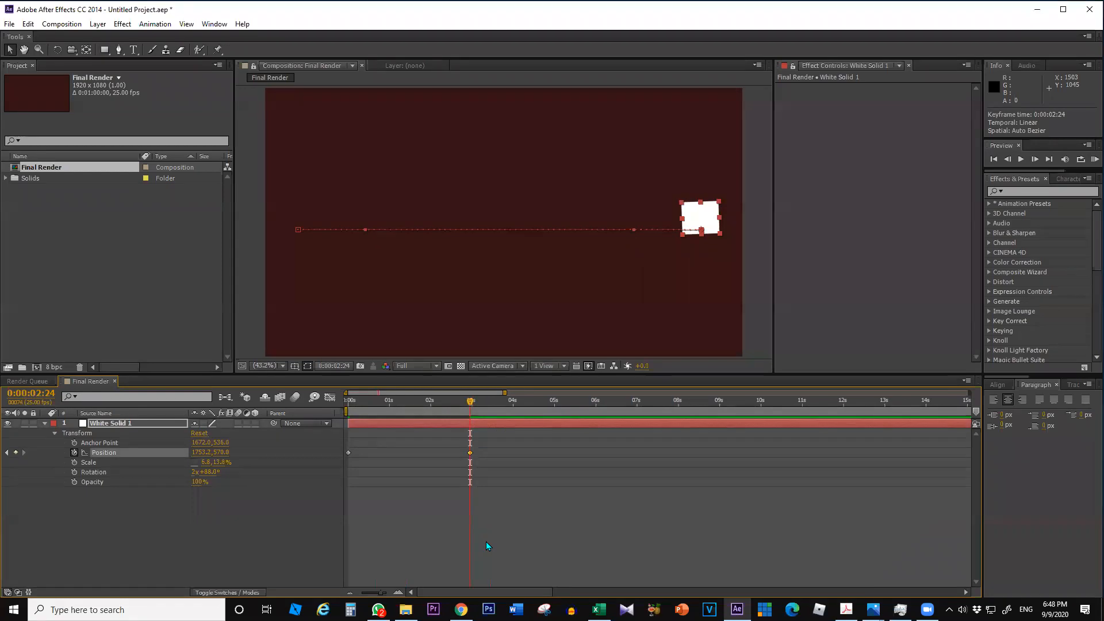
- Set the work area from 0:00:00:00 to 0:00:02:24 and preview the square's motion within it
key("n")
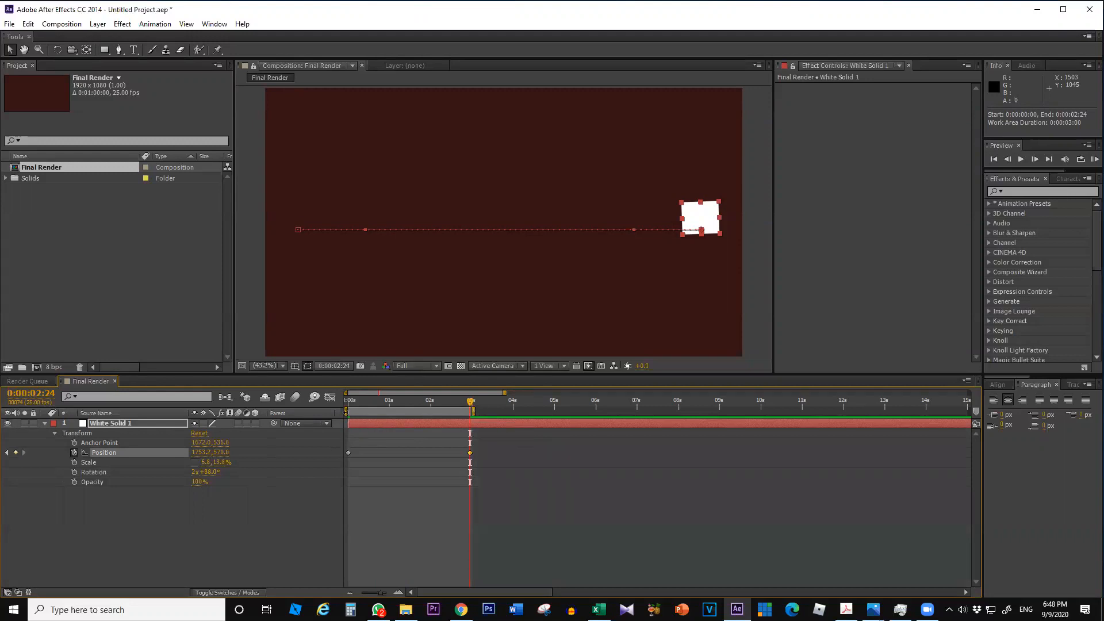
left_click(388, 401)
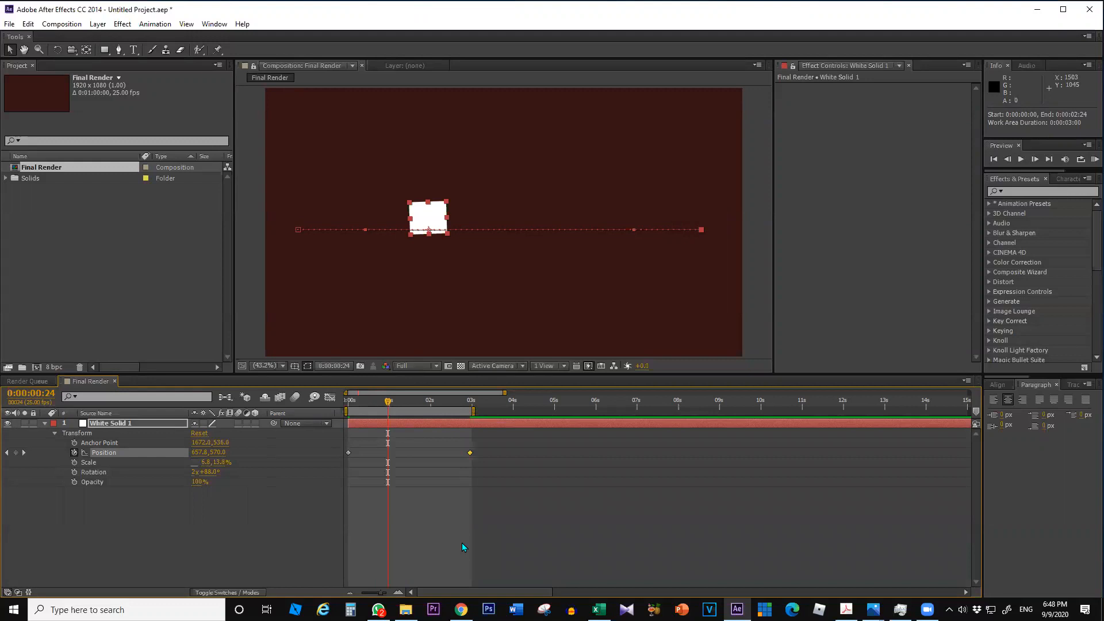
key("b")
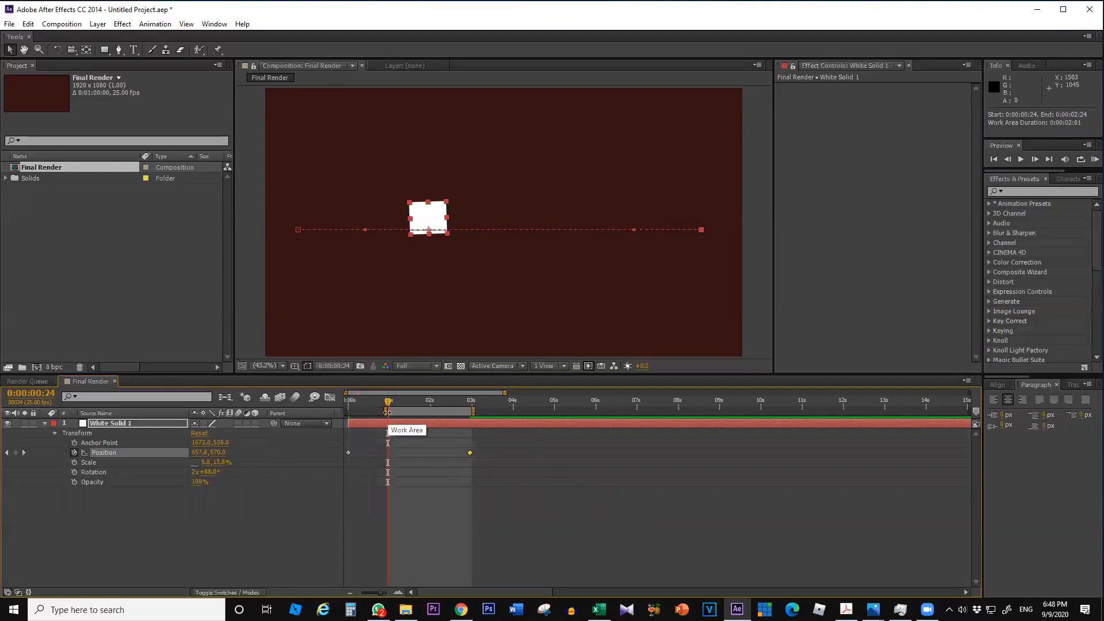
left_click_drag(393, 412, 347, 412)
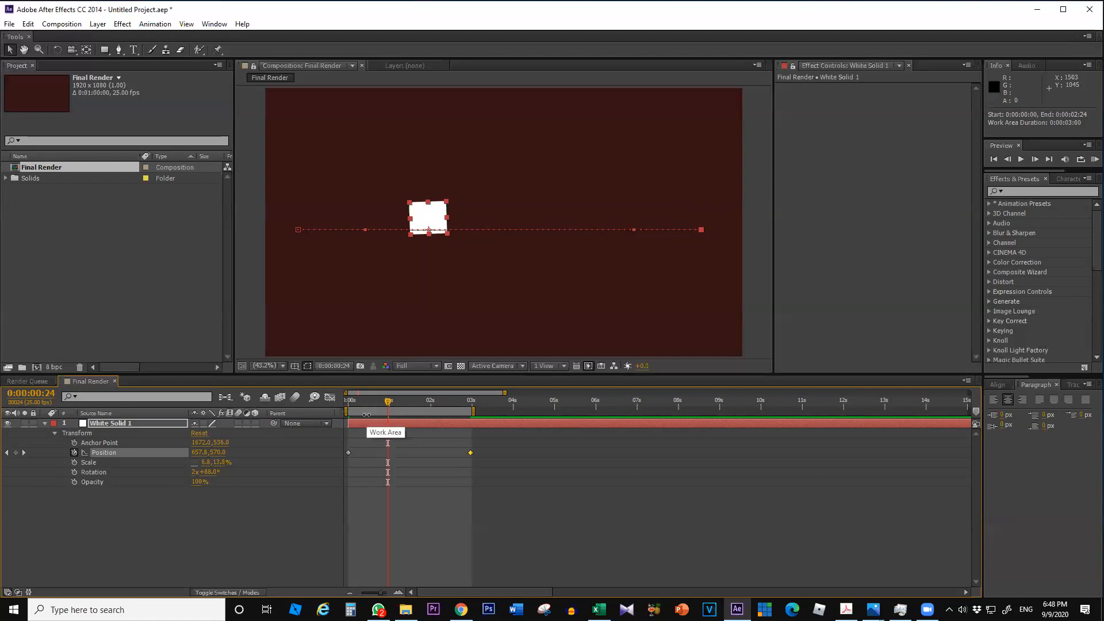
key("space")
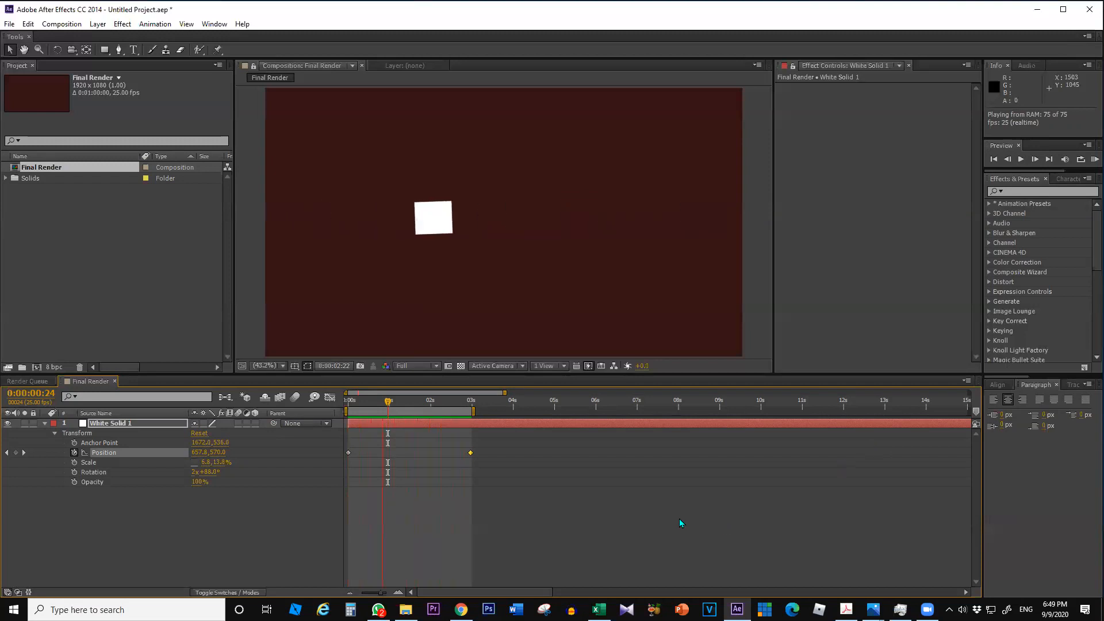
key("space")
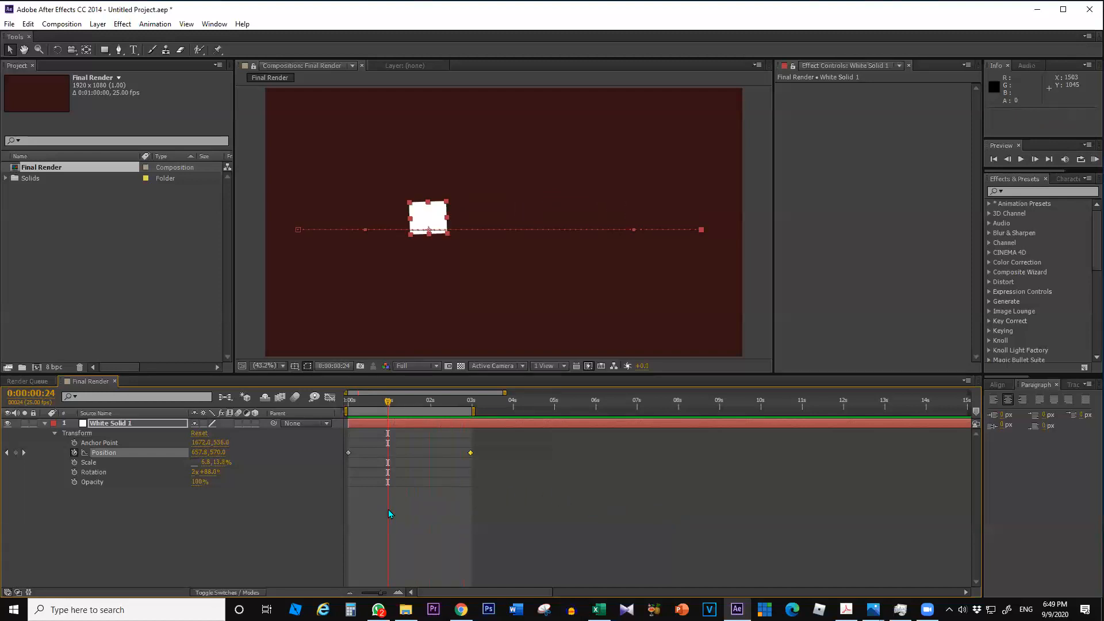
- Delete the White Solid 1 layer from the Final Render composition
left_click(144, 503)
left_click(123, 424)
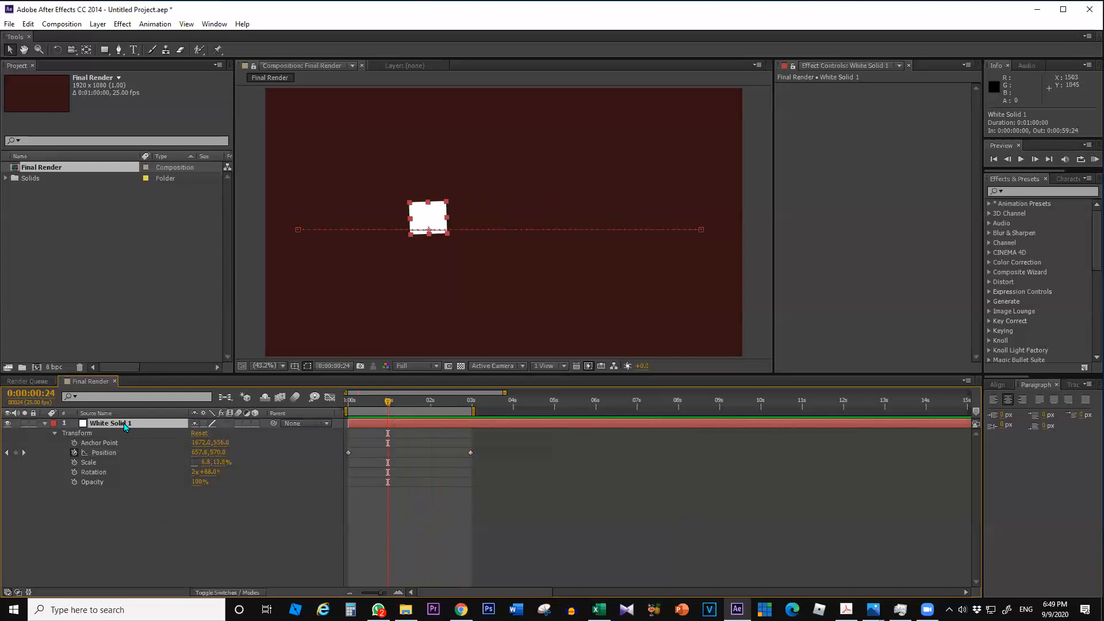
key("Delete")
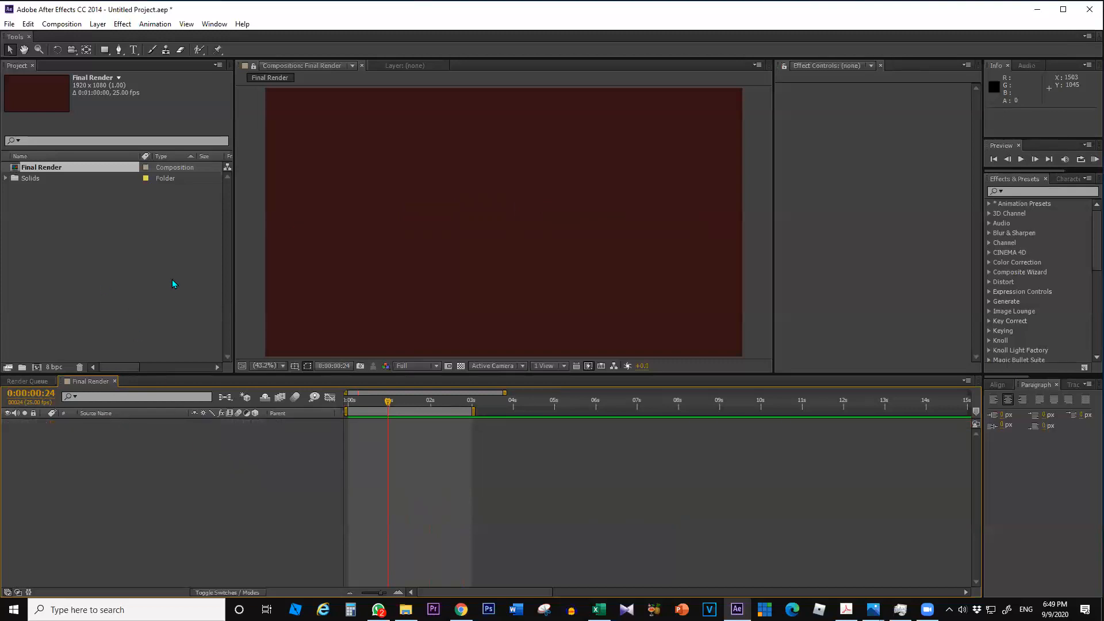
right_click(92, 478)
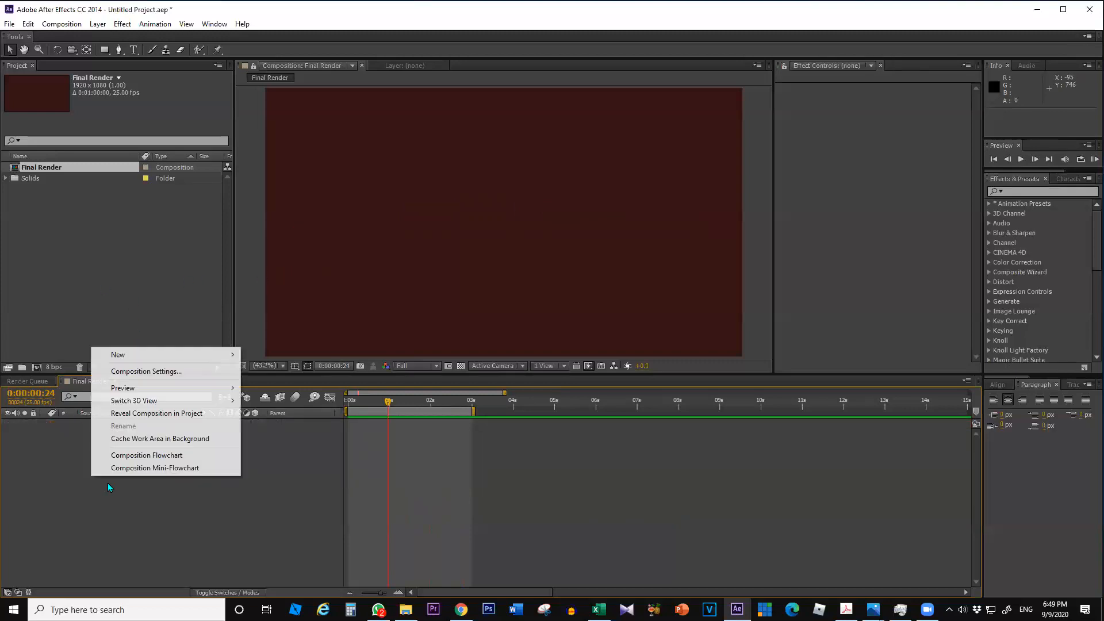
mouse_move(175, 355)
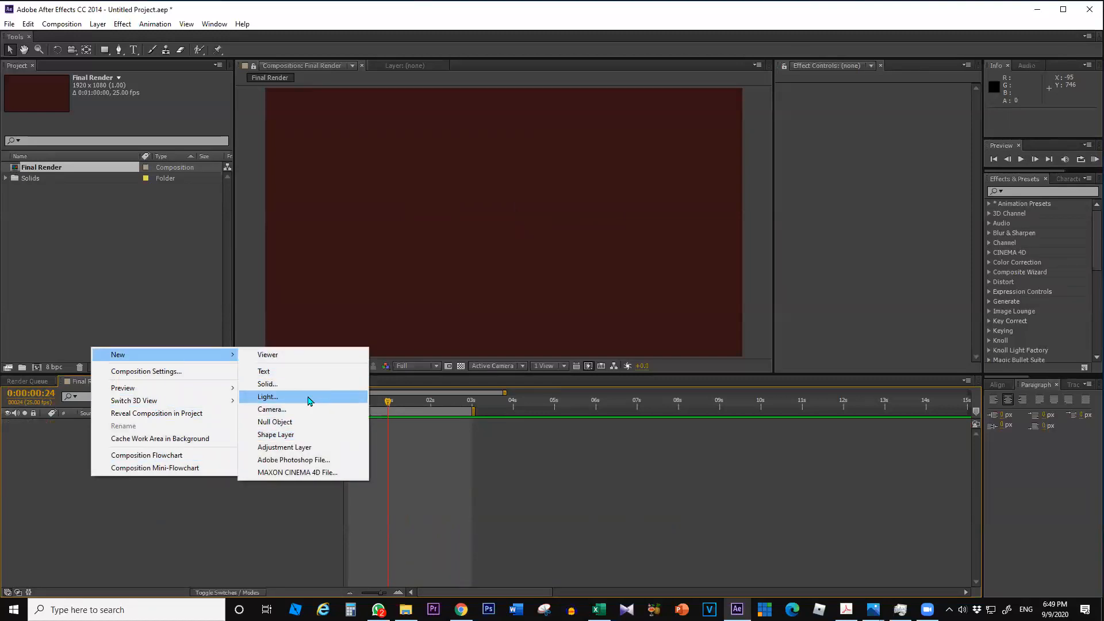
left_click(206, 543)
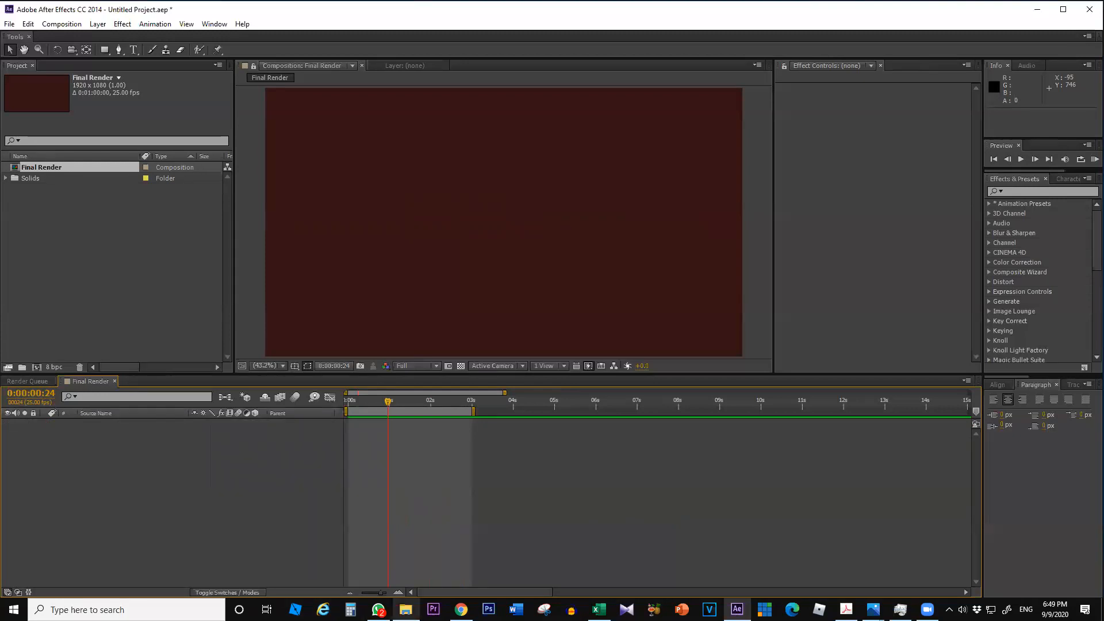
- Switch to the desktop, look through the items starting with D, and return to After Effects
key("super+d")
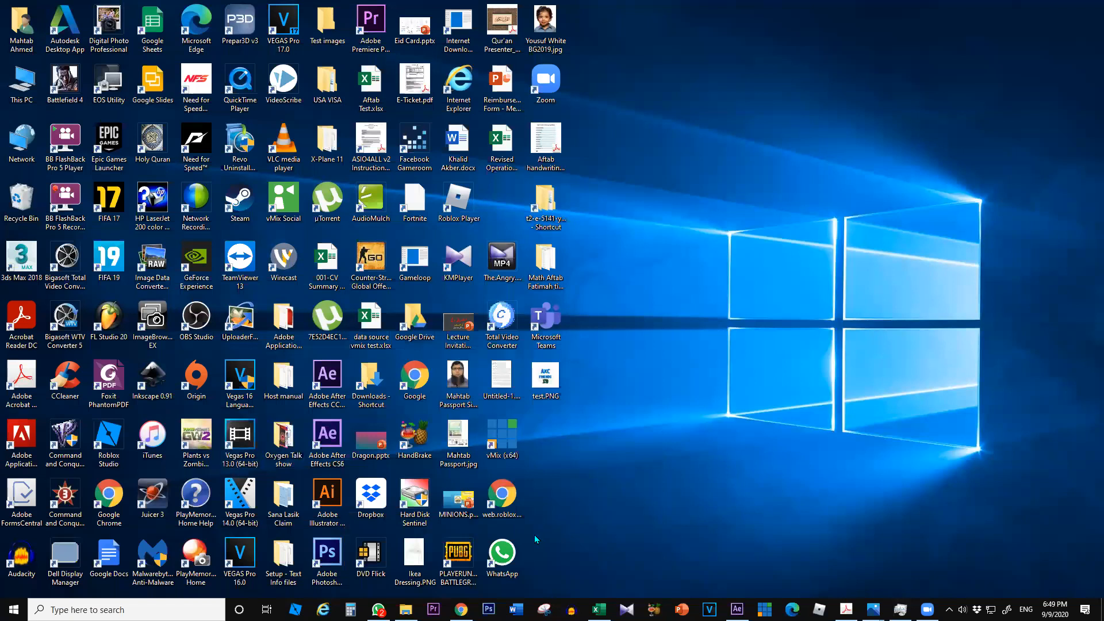
key("d")
key("Down")
key("Down")
key("Down")
key("Down")
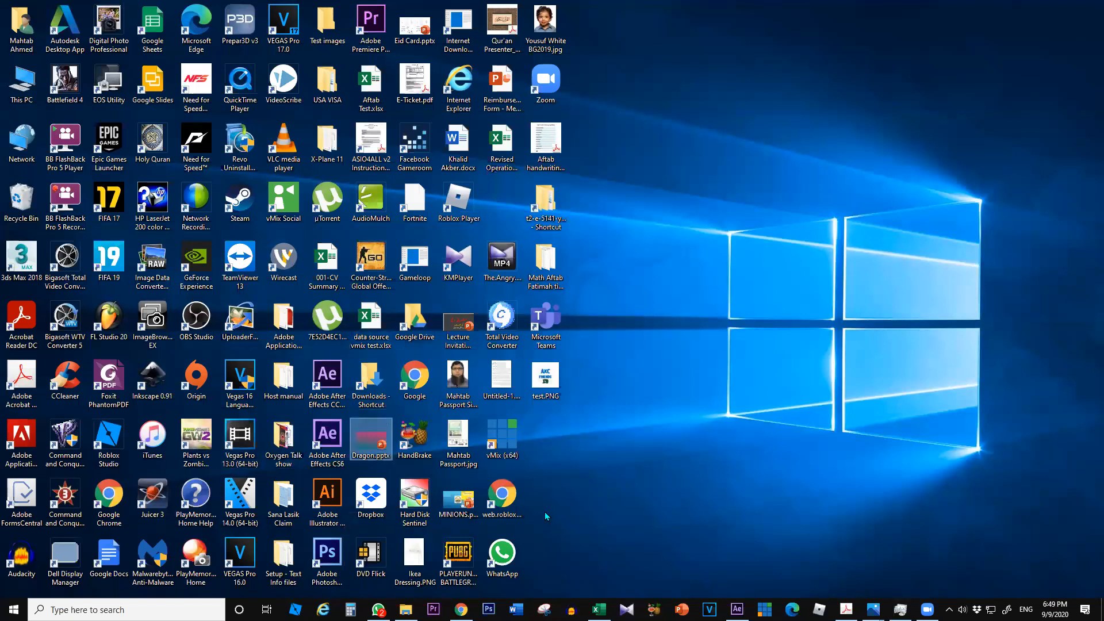
key("d")
key("d")
key("d")
key("d")
key("d")
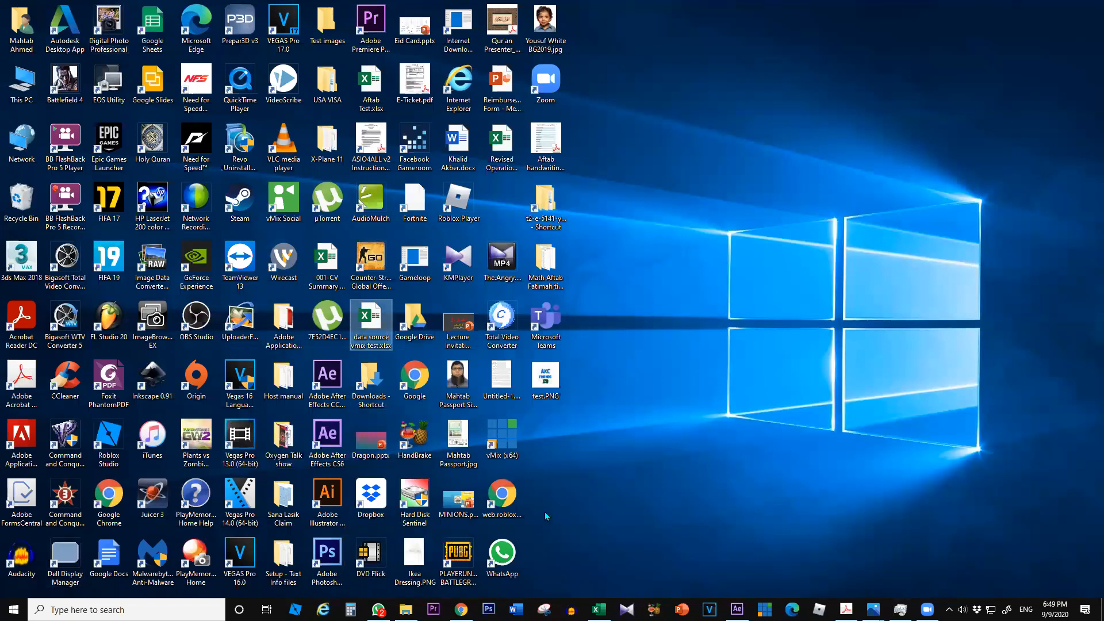
key("d")
key("d")
key("d")
left_click(737, 609)
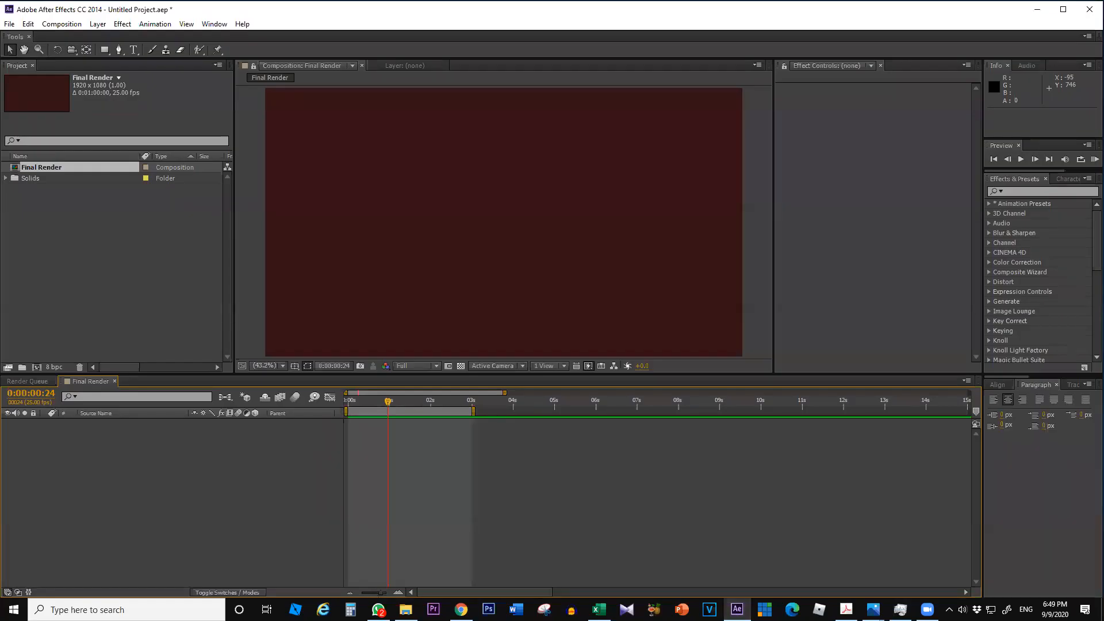
left_click(378, 610)
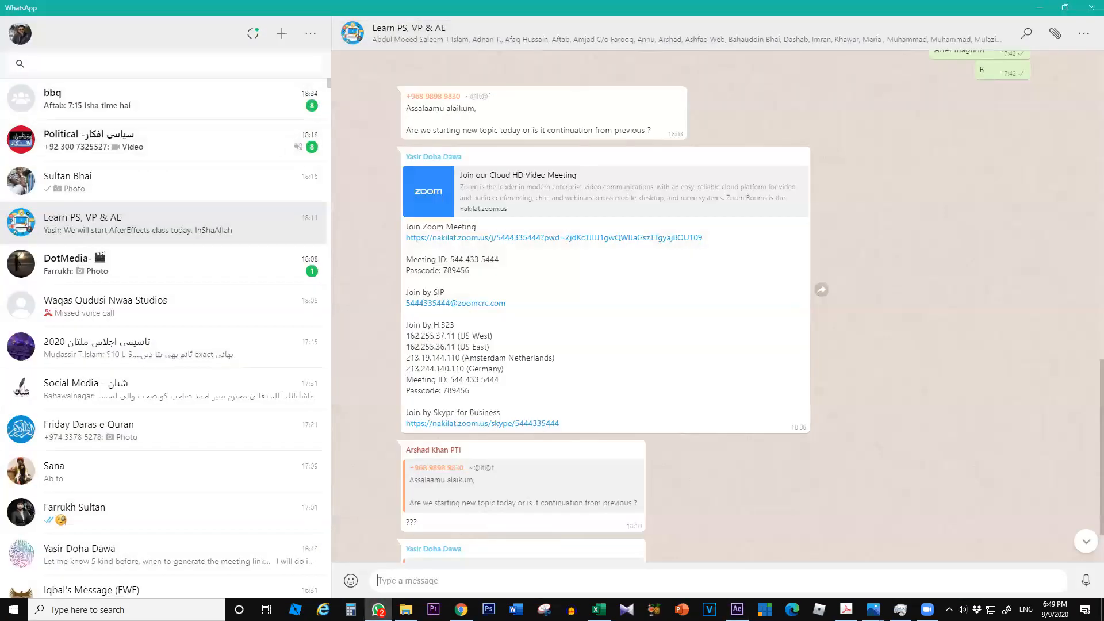
left_click(377, 610)
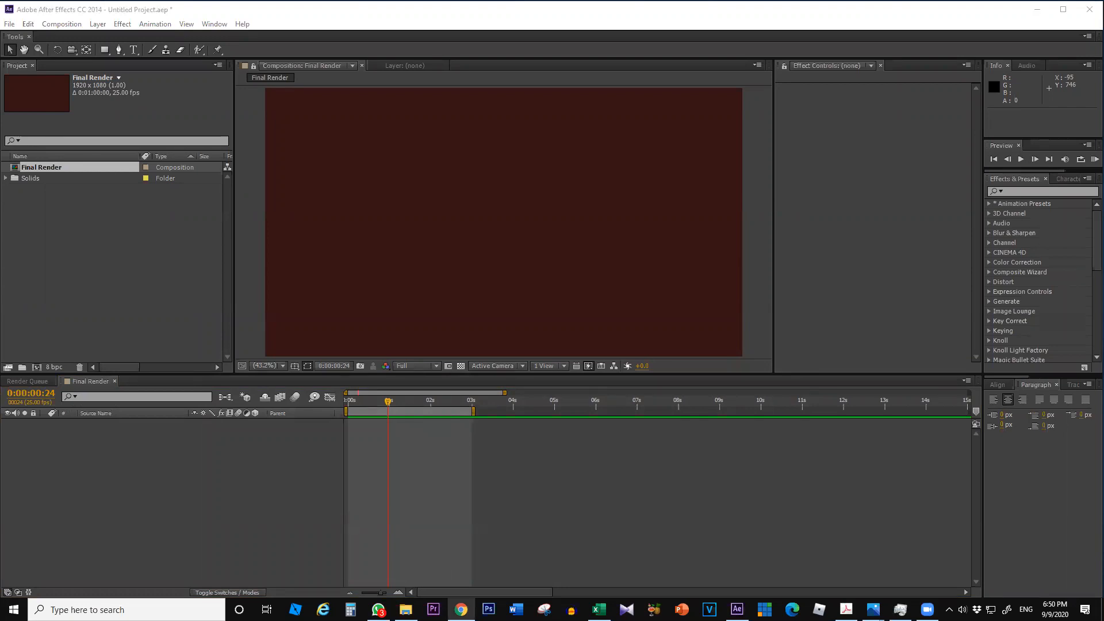
- Import football_PNG52781.png into the project and add it as a layer in the Final Render composition
left_click_drag(1103, 555, 128, 275)
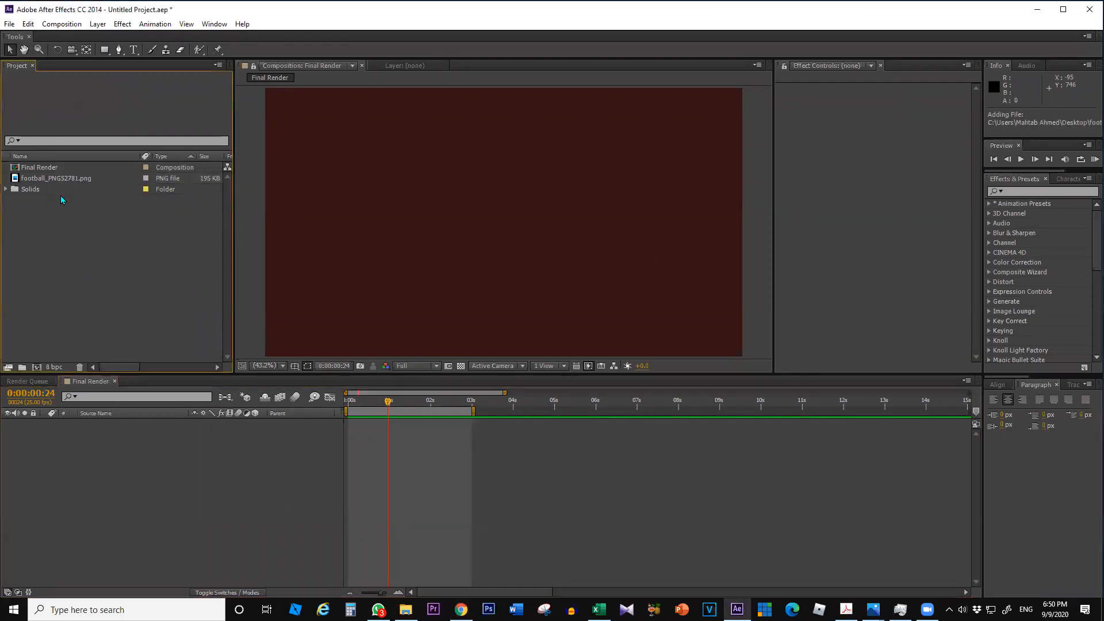
left_click_drag(50, 177, 77, 450)
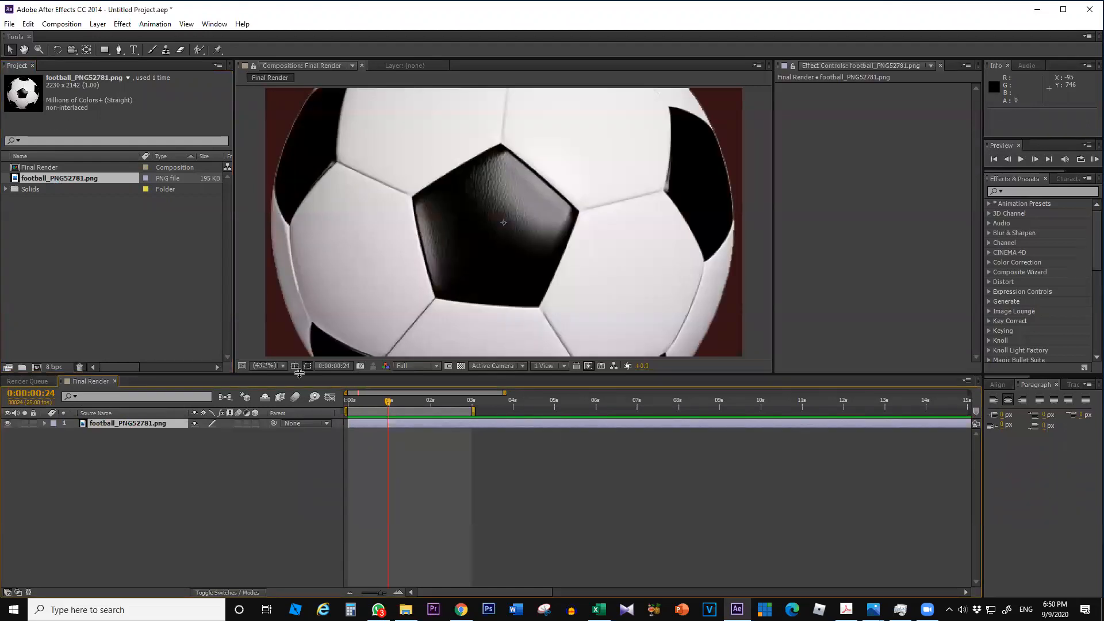
- Delete the football image from the project, including its use in the composition
left_click(61, 238)
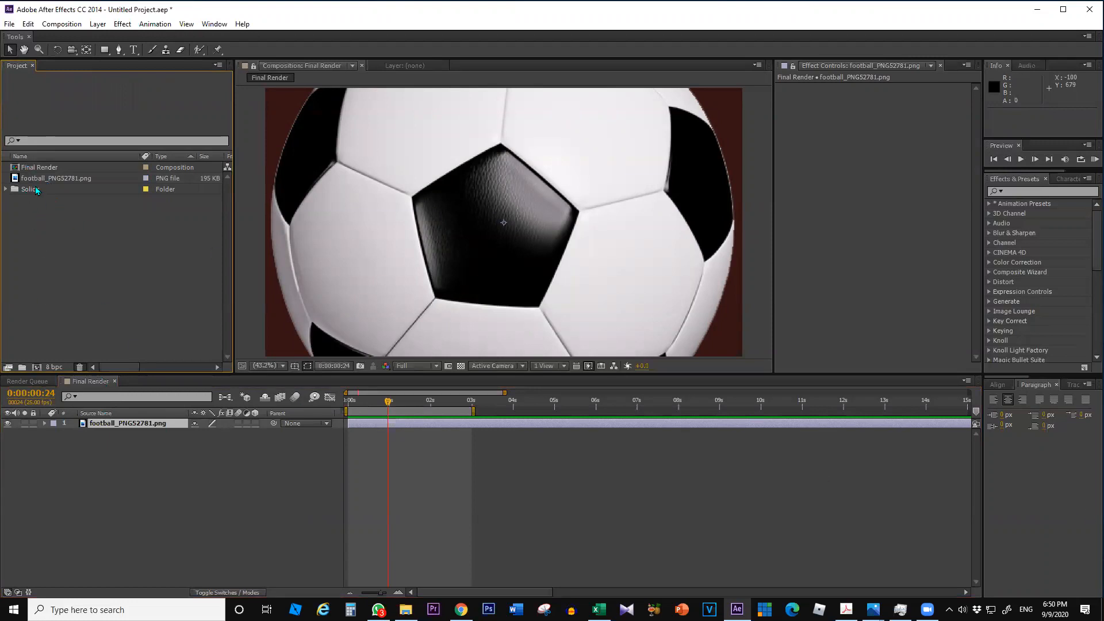
left_click(54, 177)
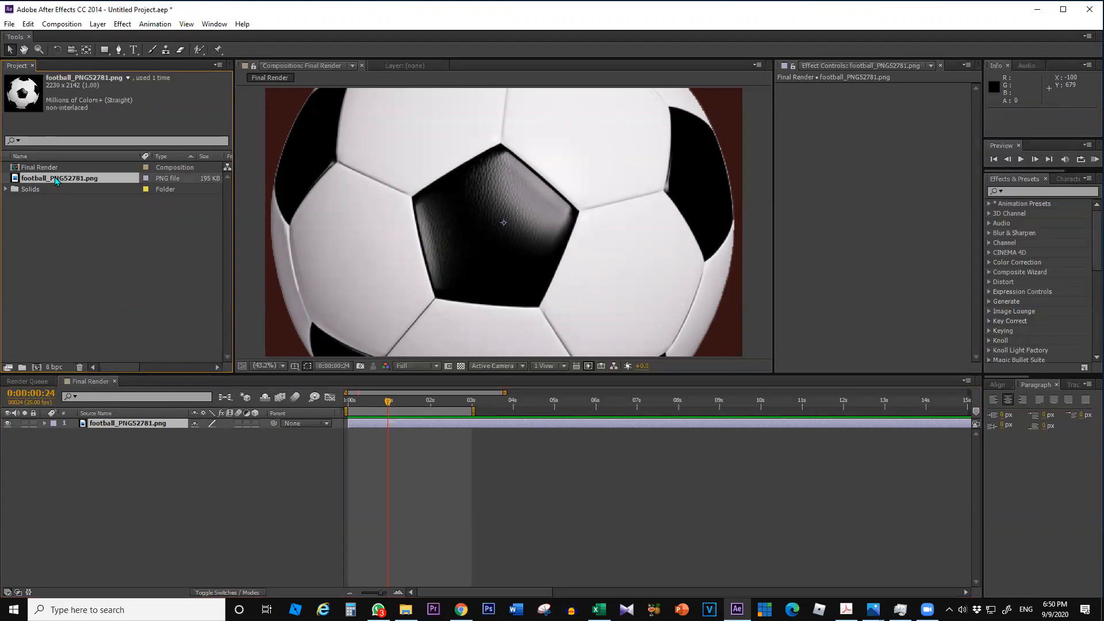
key("Delete")
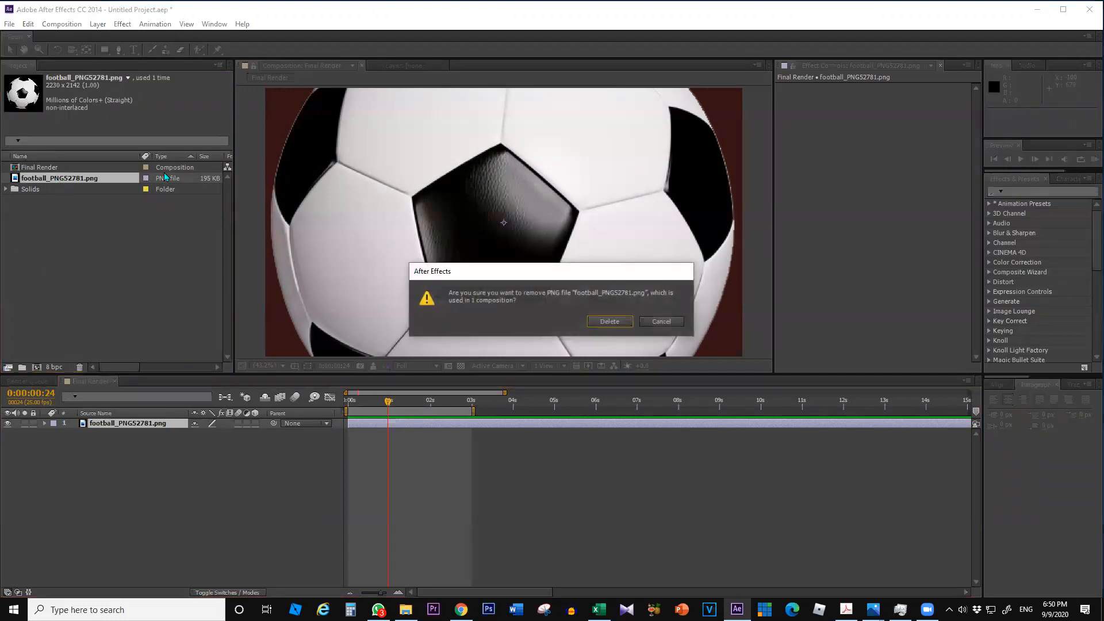
left_click(620, 321)
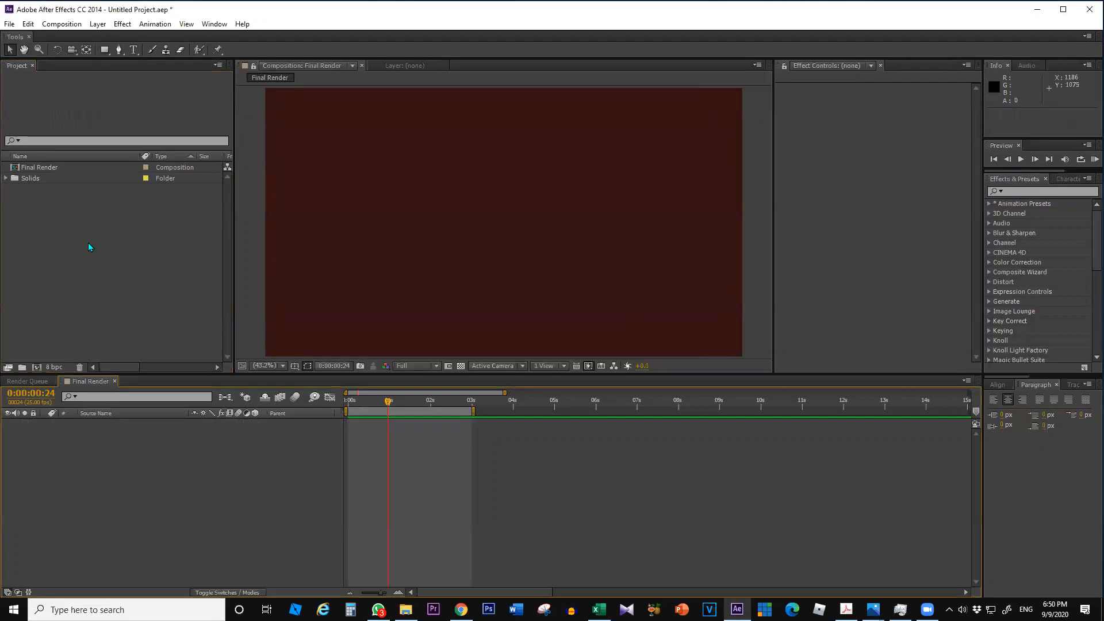
- Delete the Solids folder and its contents from the project
left_click(7, 180)
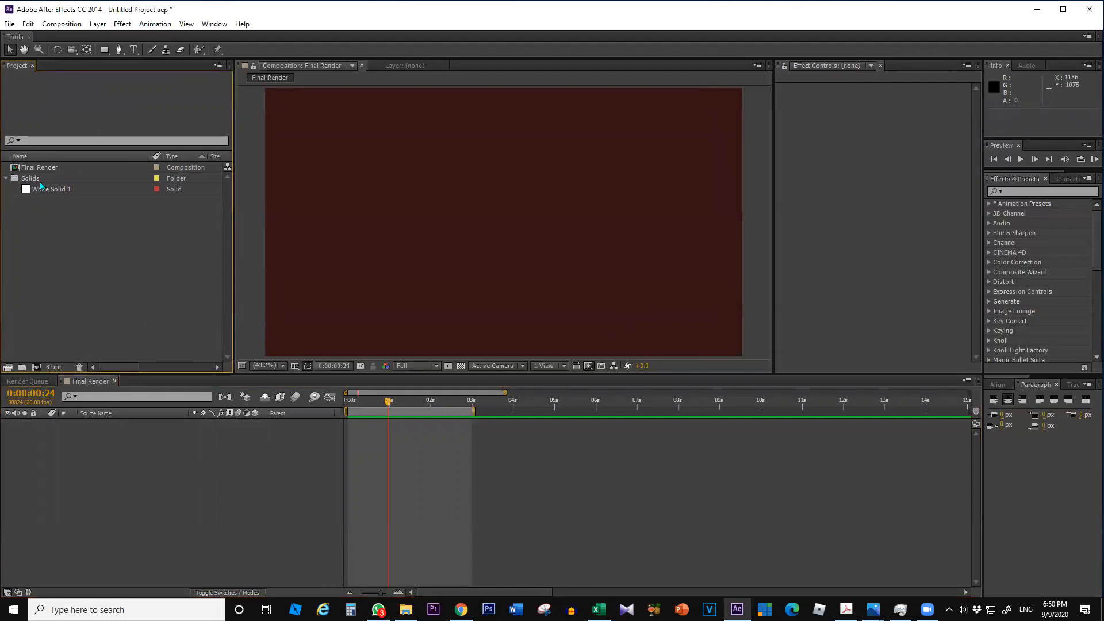
left_click(40, 181)
key("Delete")
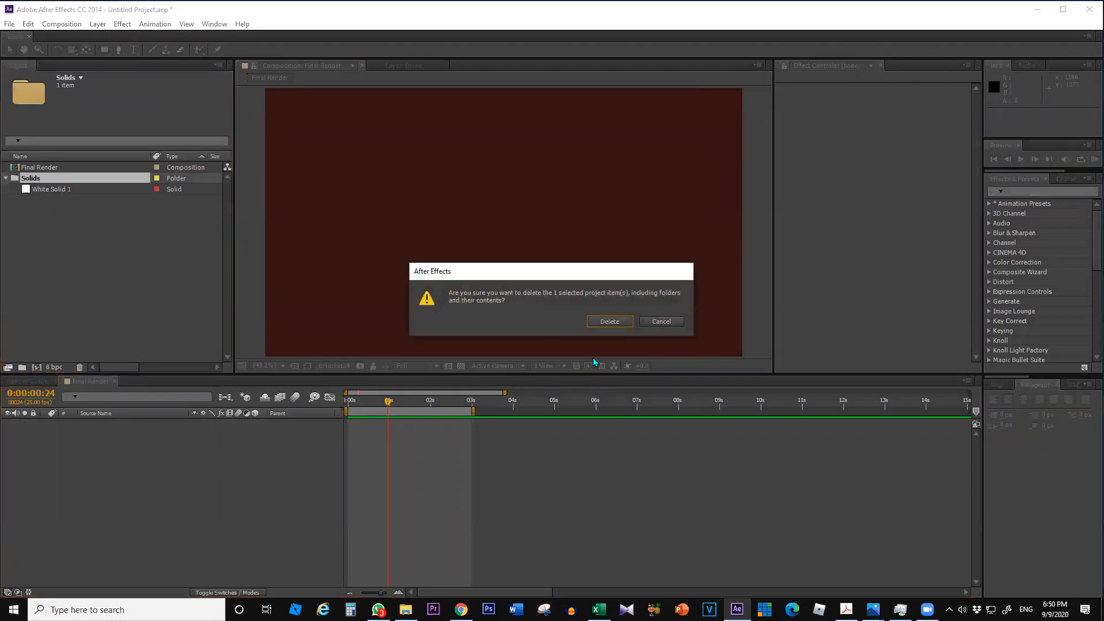
left_click(615, 320)
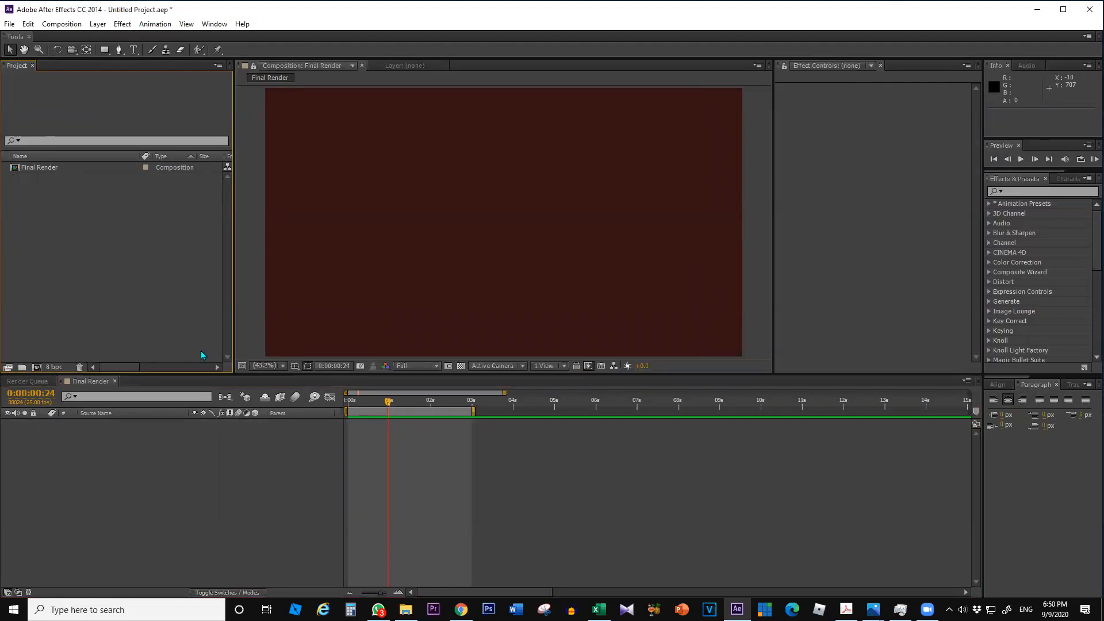
- Create two project folders named Images and Videos at the project's top level
left_click(46, 167)
right_click(40, 222)
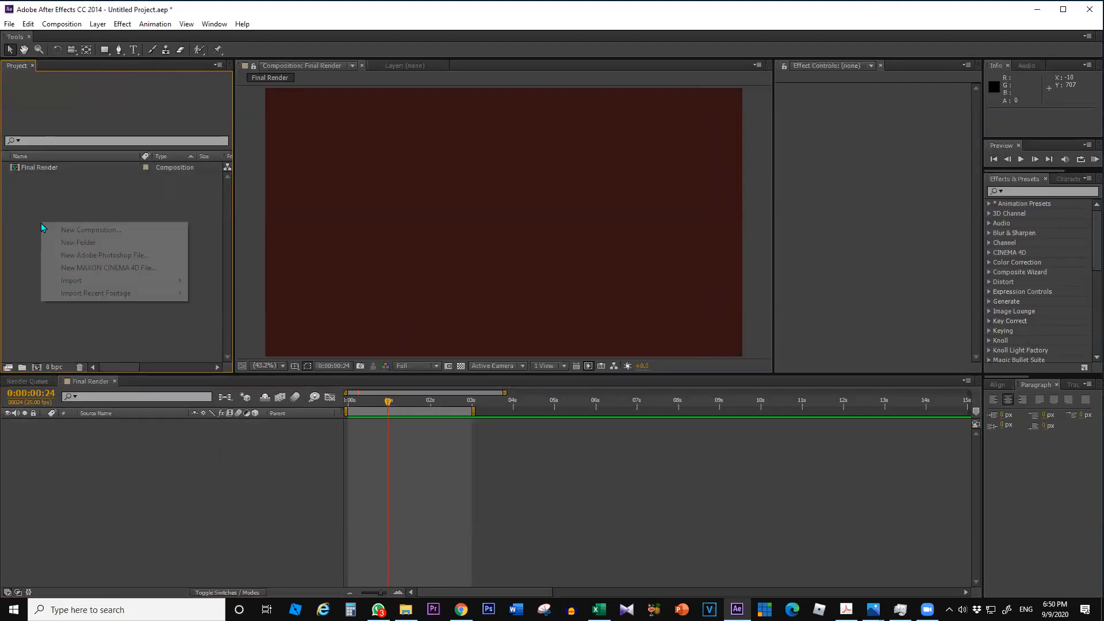
left_click(86, 242)
type("Images")
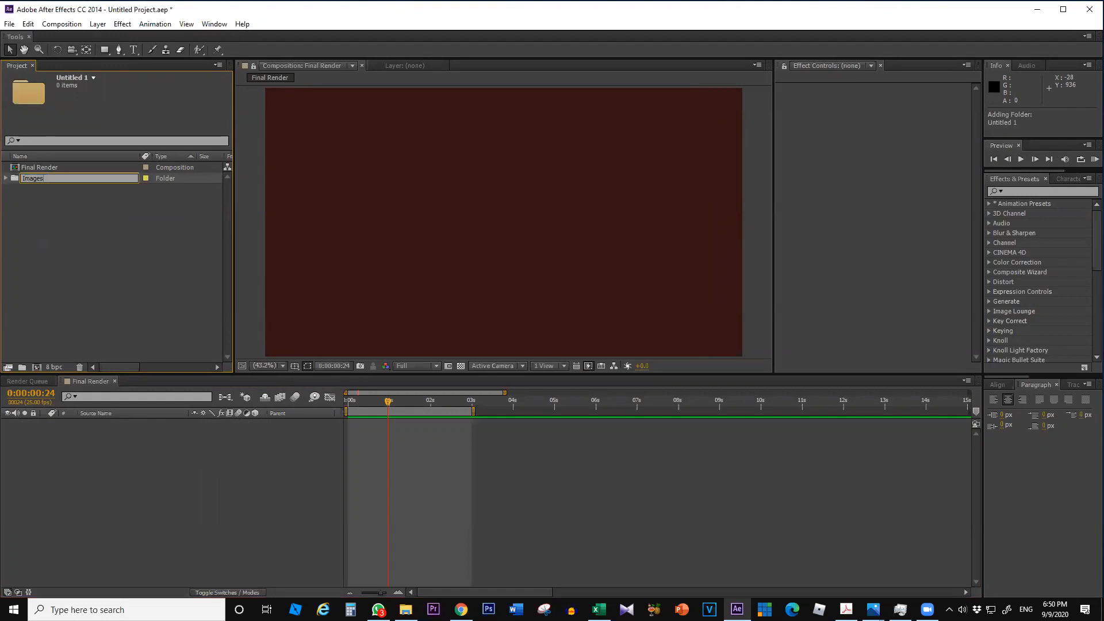
key("Return")
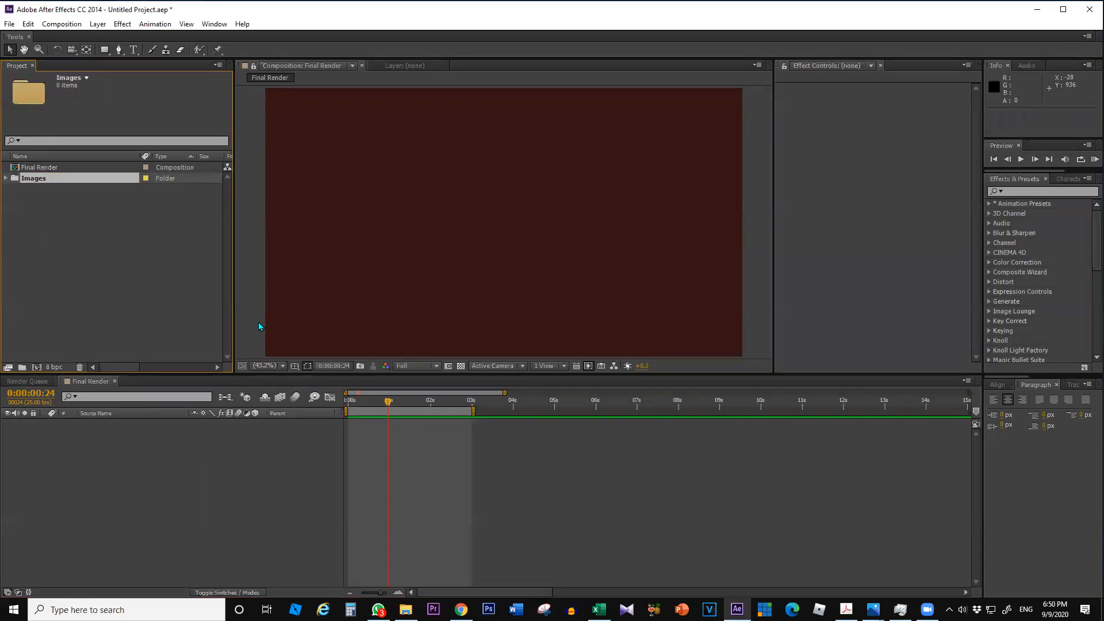
right_click(44, 271)
left_click(108, 292)
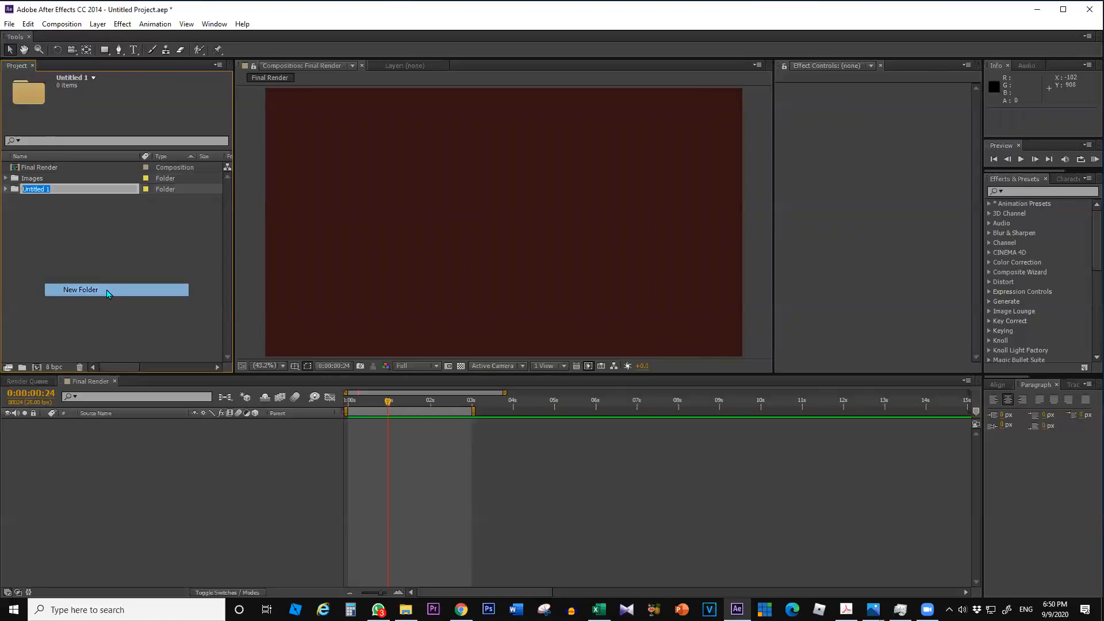
type("Videos")
key("Return")
- Add two more top-level project folders named Text and Solids - Other Objects
right_click(107, 292)
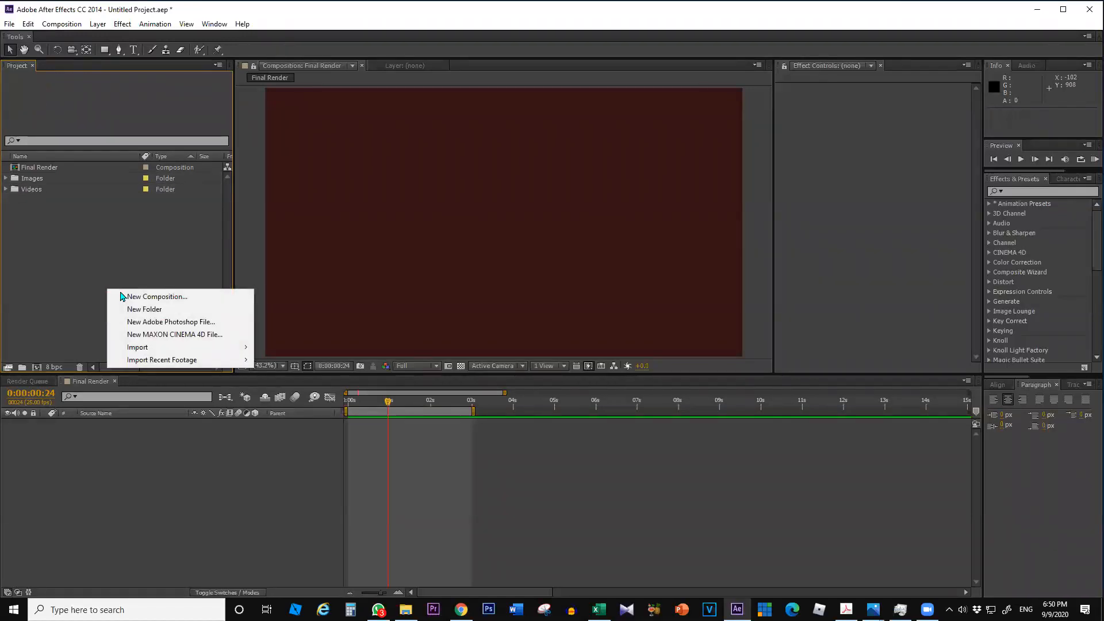
left_click(168, 310)
type("Tex")
key("Return")
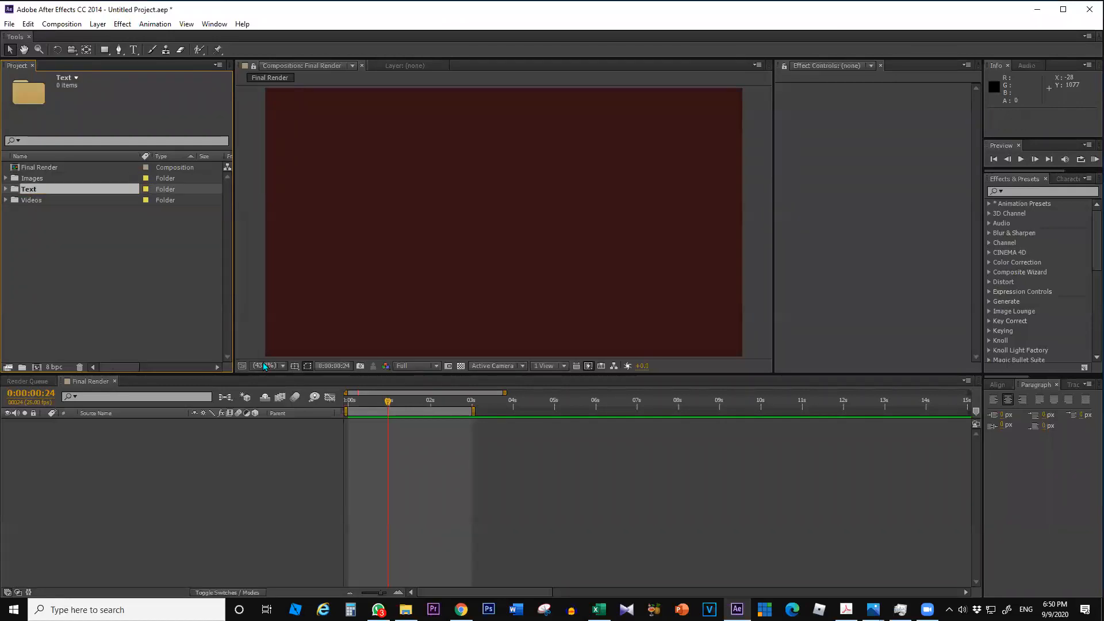
right_click(95, 251)
left_click(159, 271)
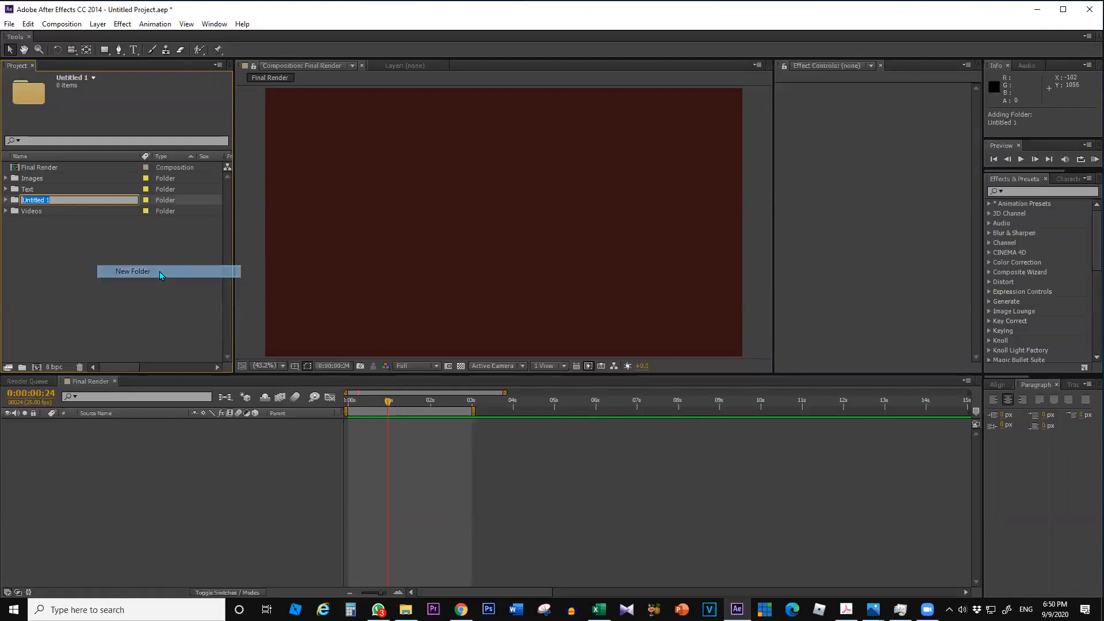
type("Solids")
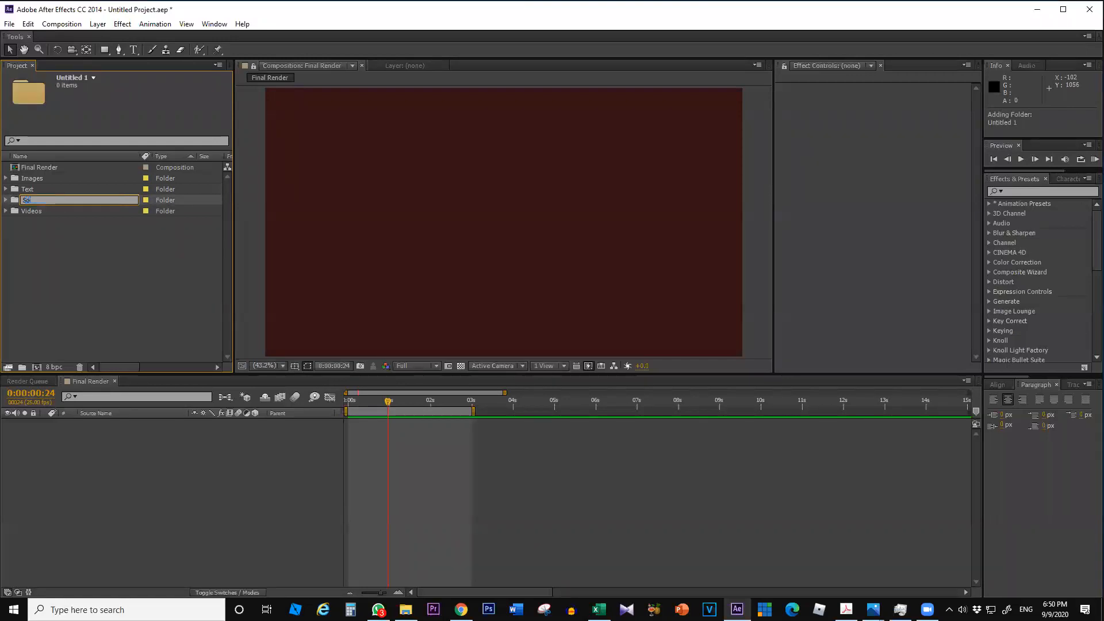
type(" - Other Objects")
key("Return")
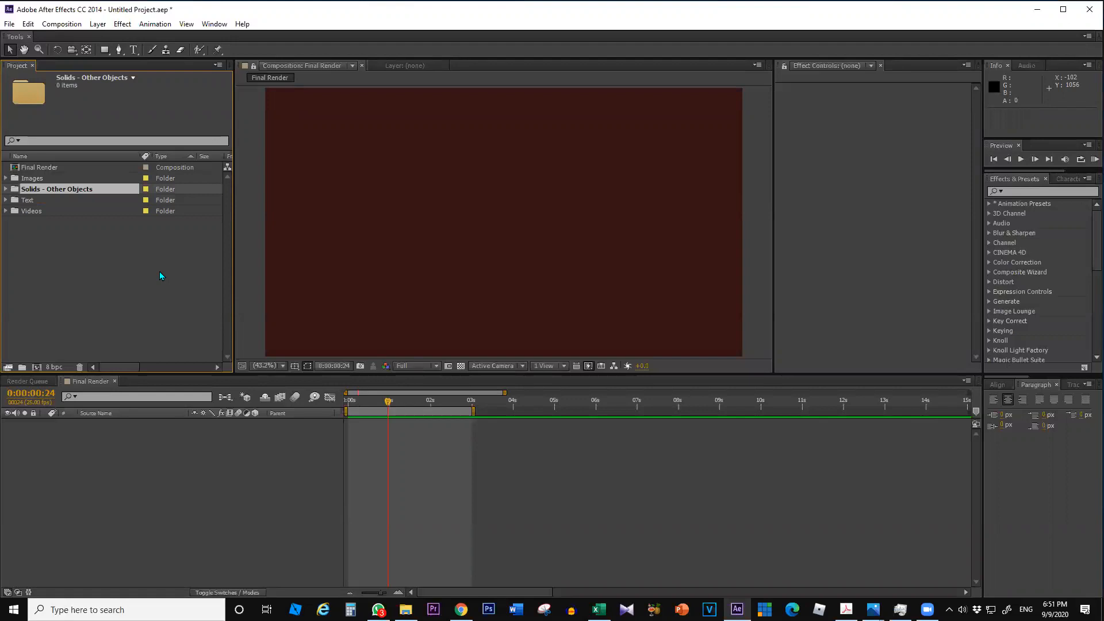
- Import the football PNG image into the project's Images folder and expand the folder to show it
left_click(149, 277)
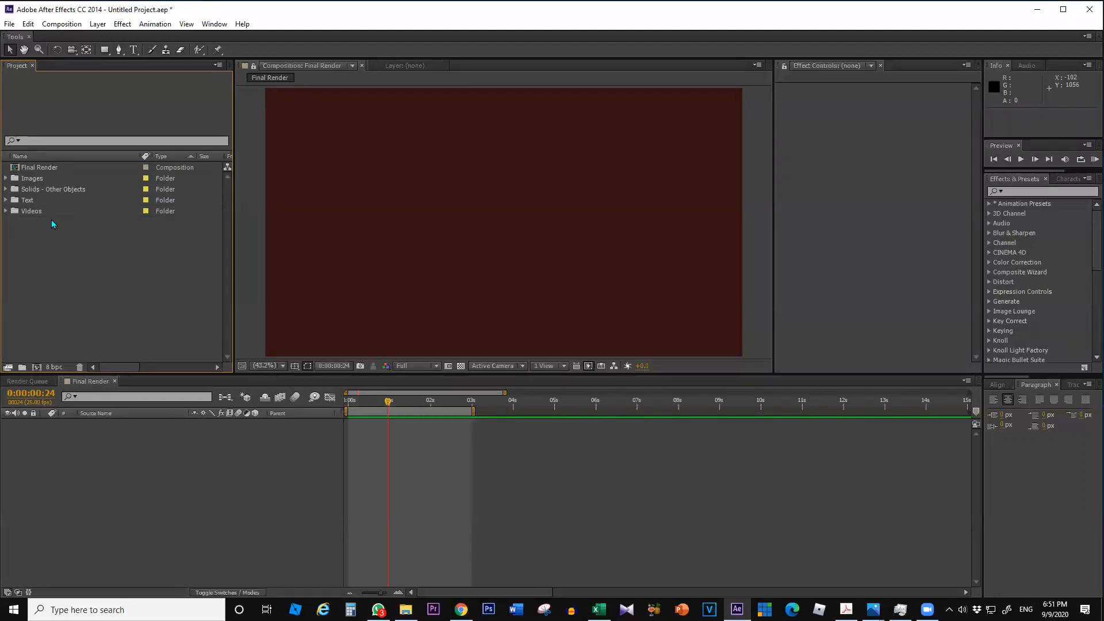
left_click(36, 180)
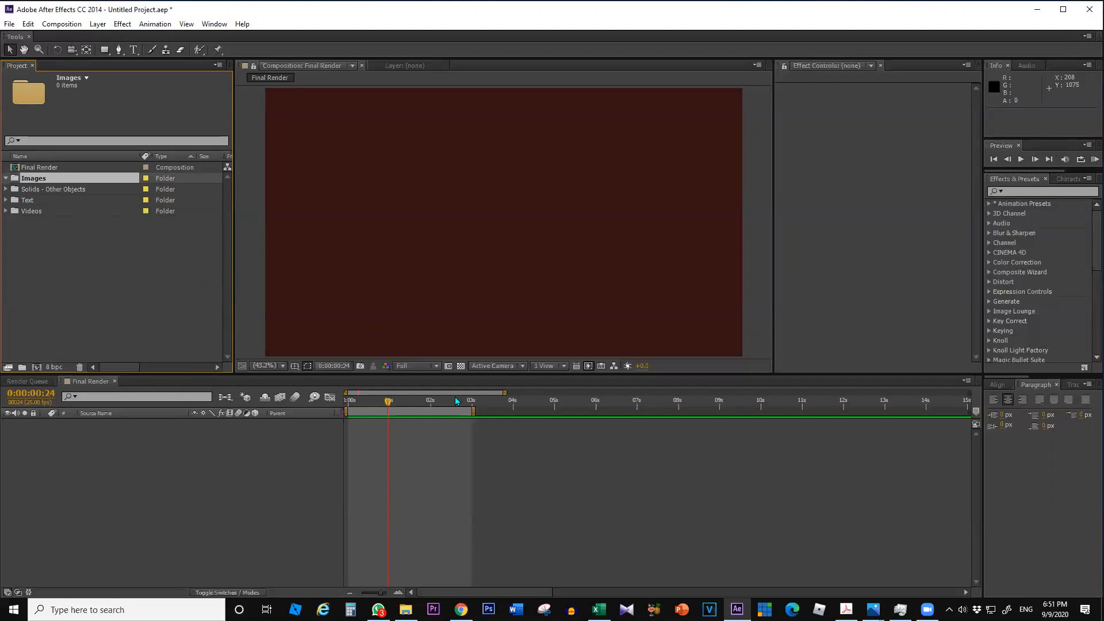
left_click(461, 610)
left_click_drag(1032, 564, 64, 180)
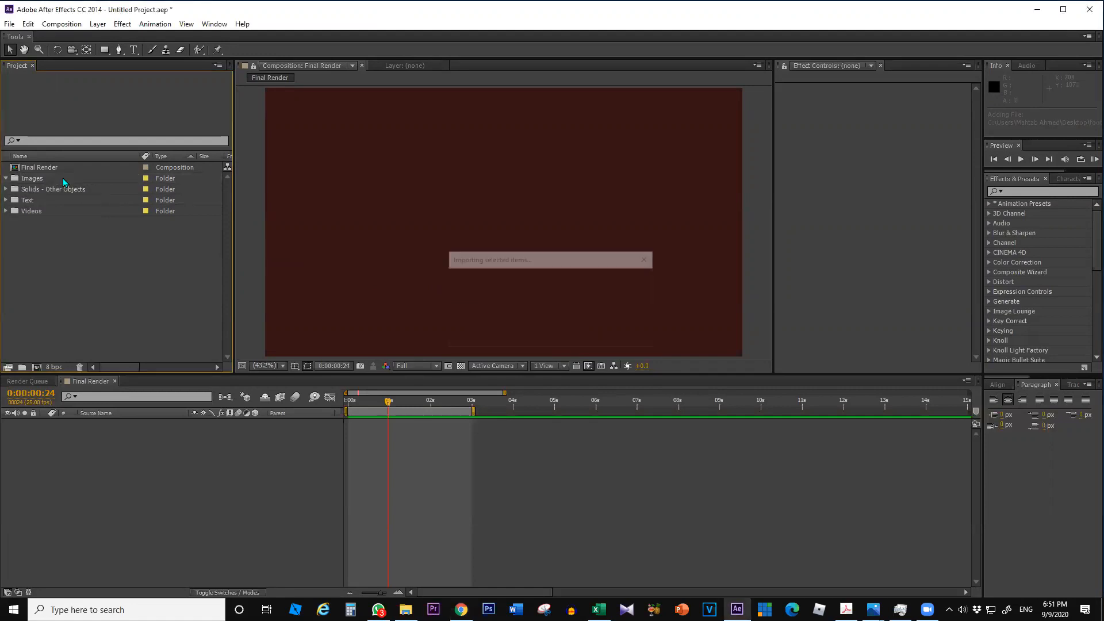
left_click(7, 178)
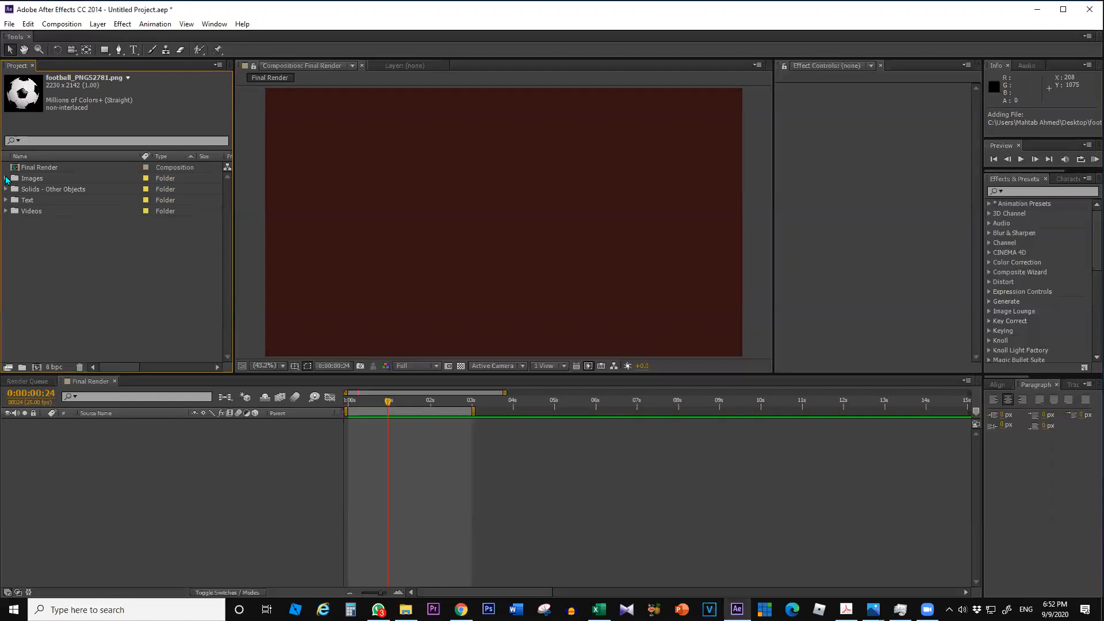
left_click(36, 255)
left_click(5, 179)
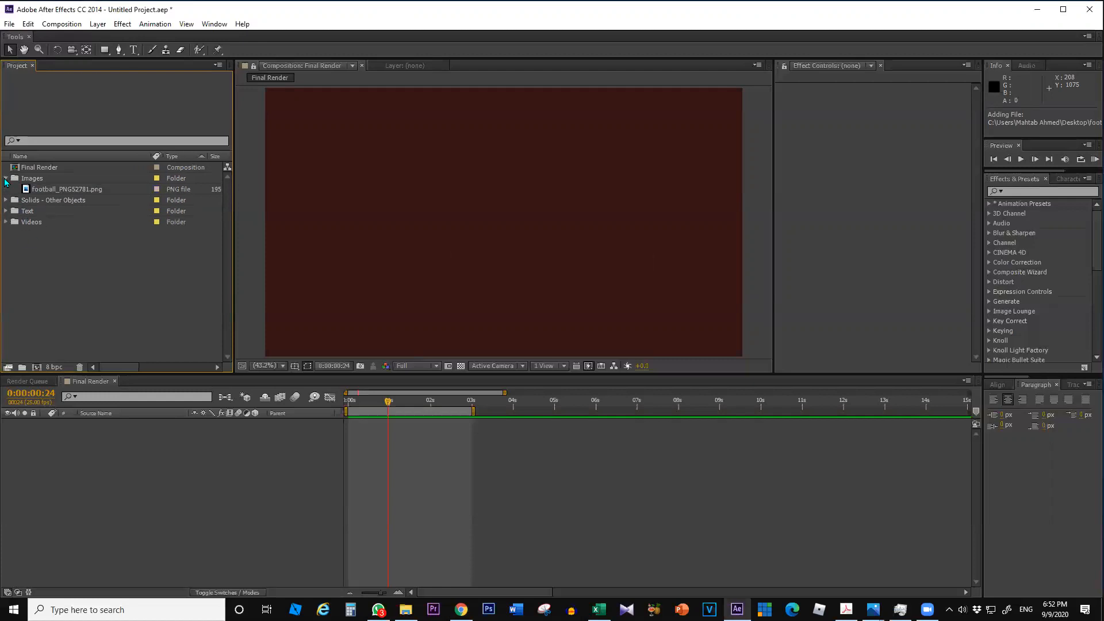
- Add football_PNG52781.png from the Images folder to the Final Render composition as a layer
left_click_drag(39, 190, 81, 451)
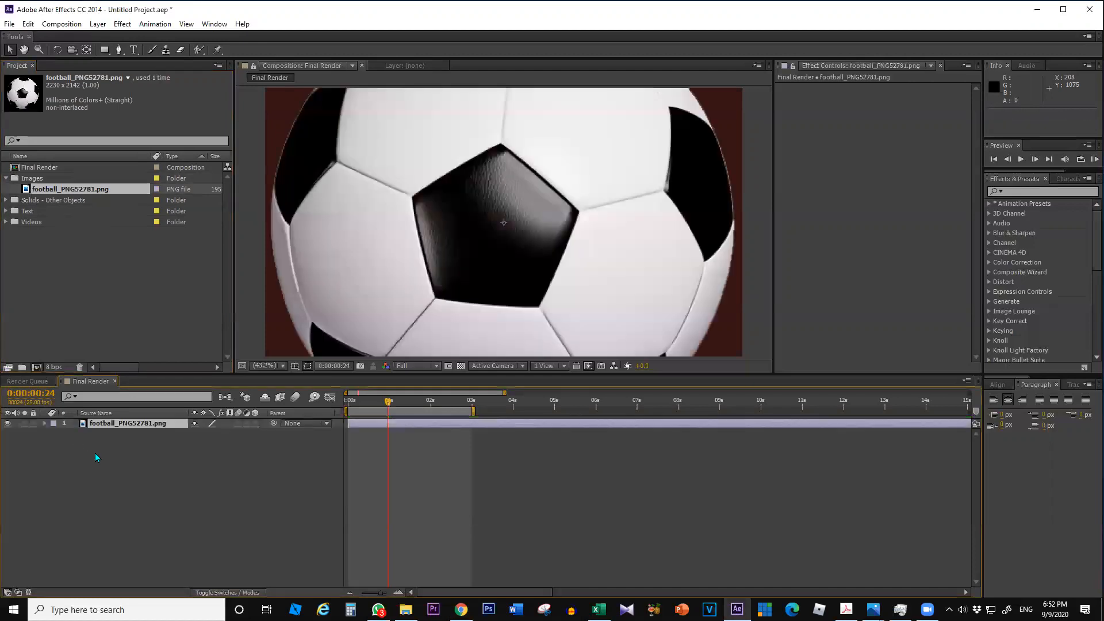
left_click(96, 452)
left_click(118, 423)
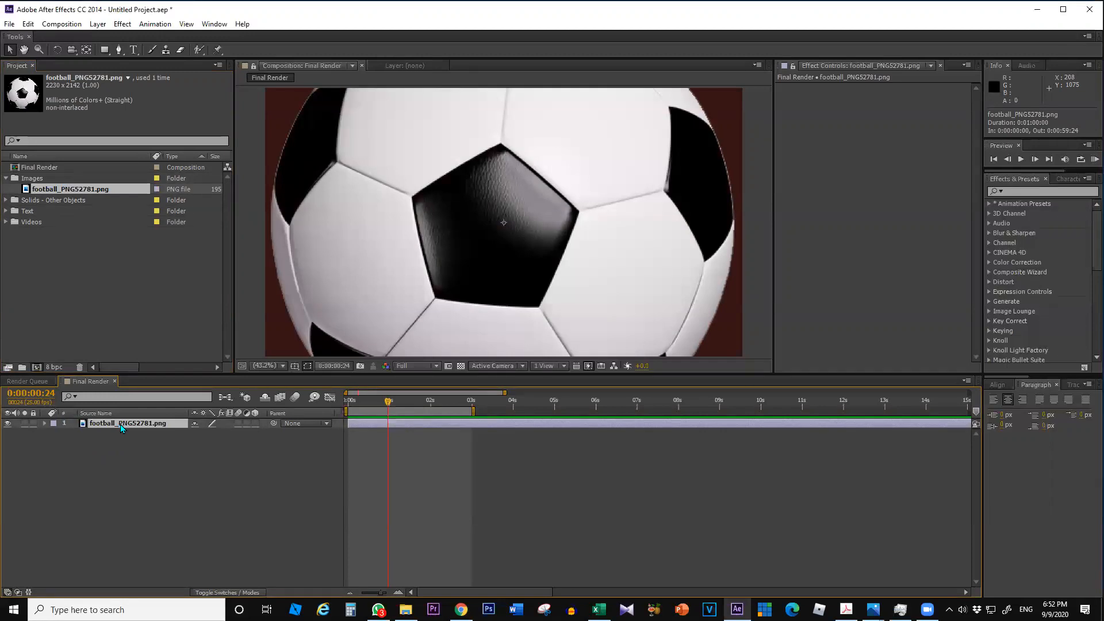
left_click(151, 447)
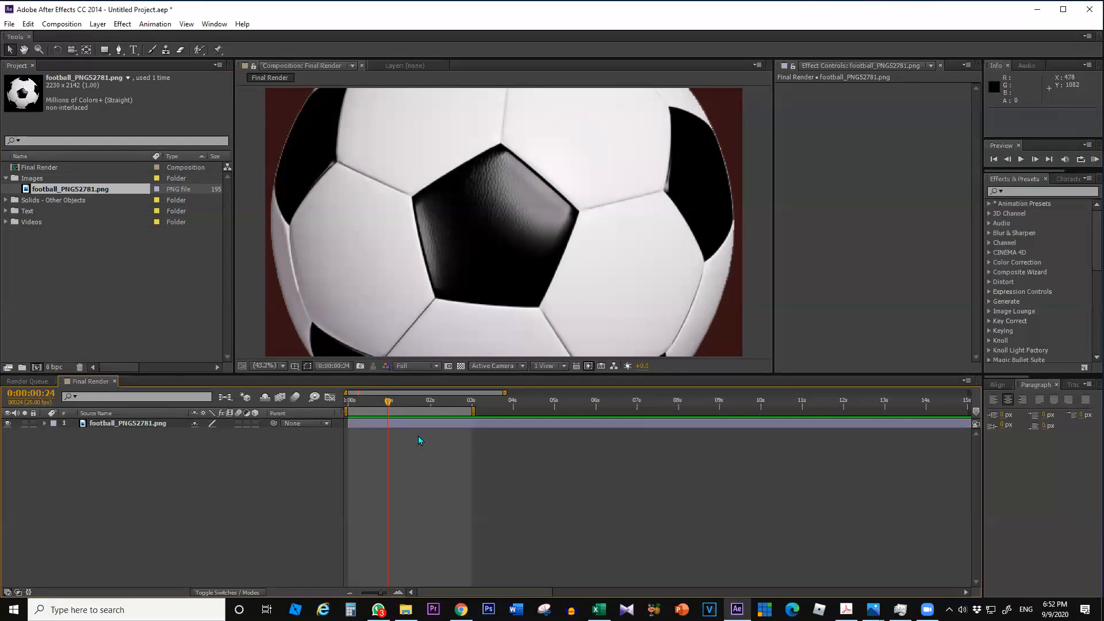
- Scale the football layer down to 6% and fit the composition in the viewer
left_click(115, 423)
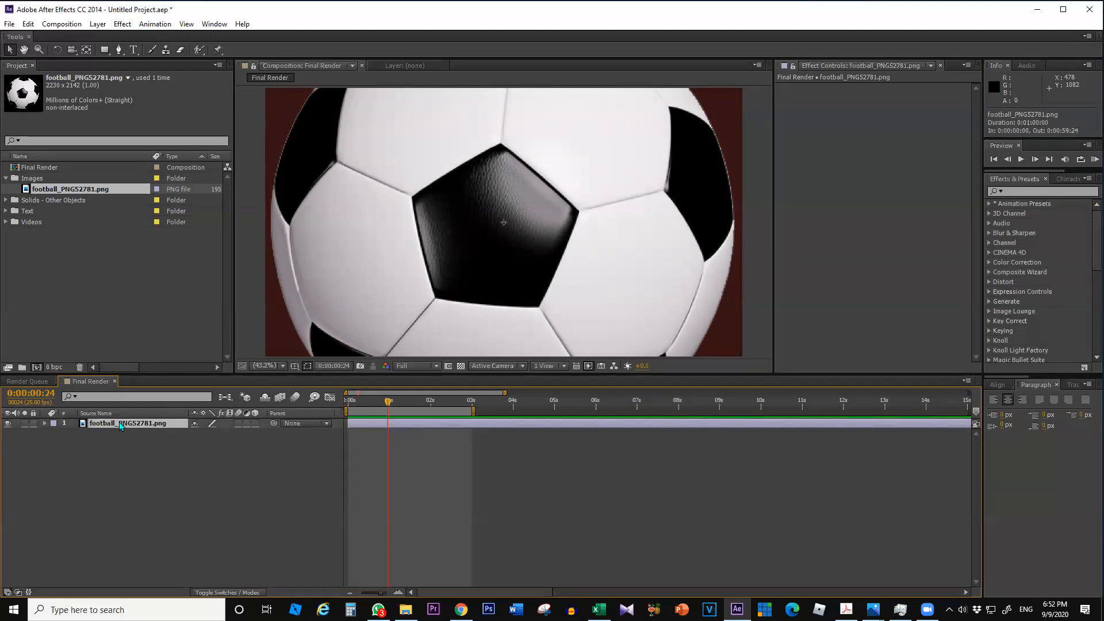
key("comma")
key("comma")
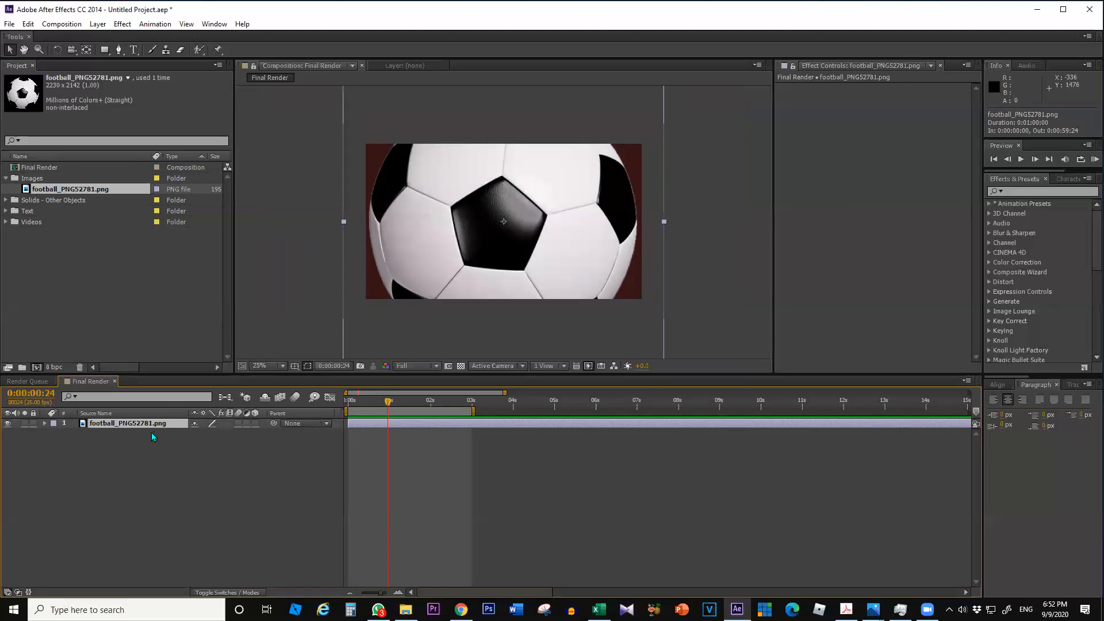
left_click(133, 437)
left_click(123, 423)
key("s")
left_click_drag(210, 433, 153, 431)
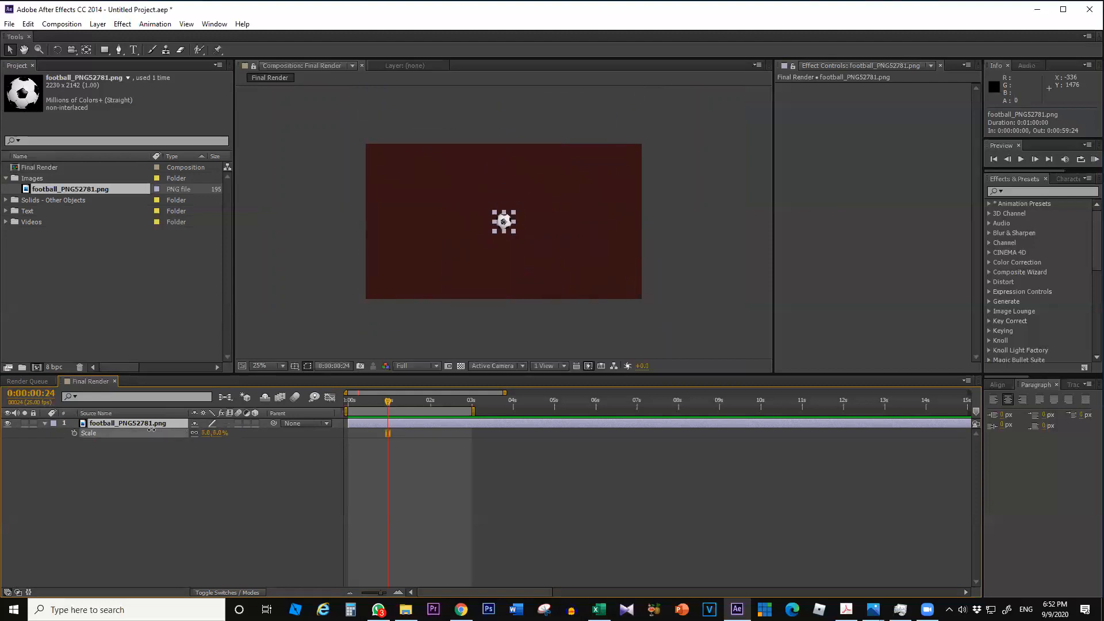
left_click(273, 365)
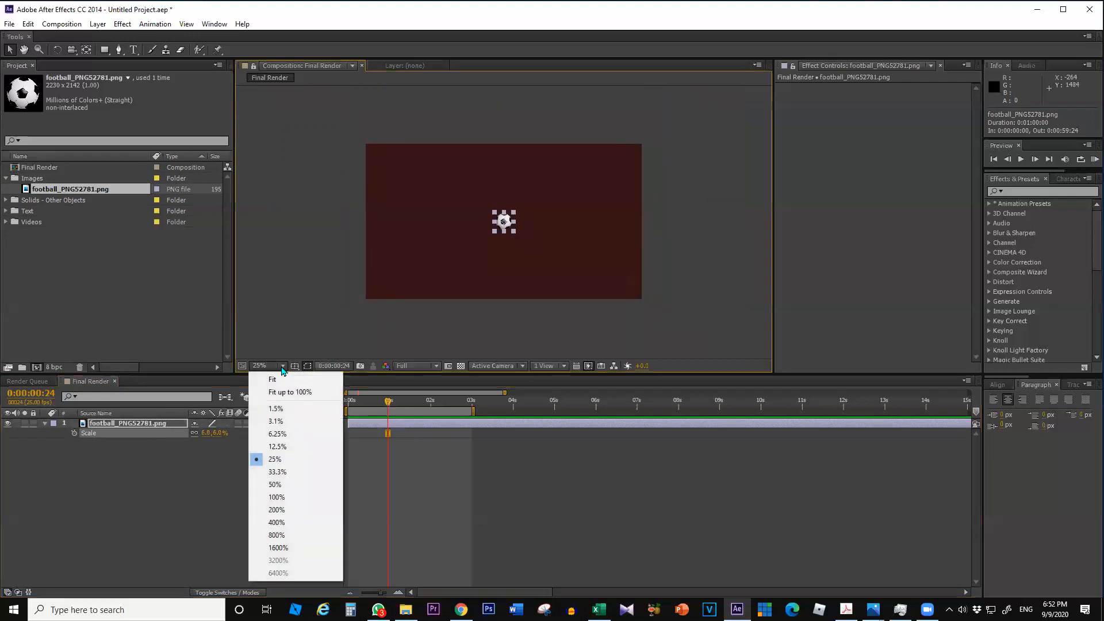
left_click(268, 380)
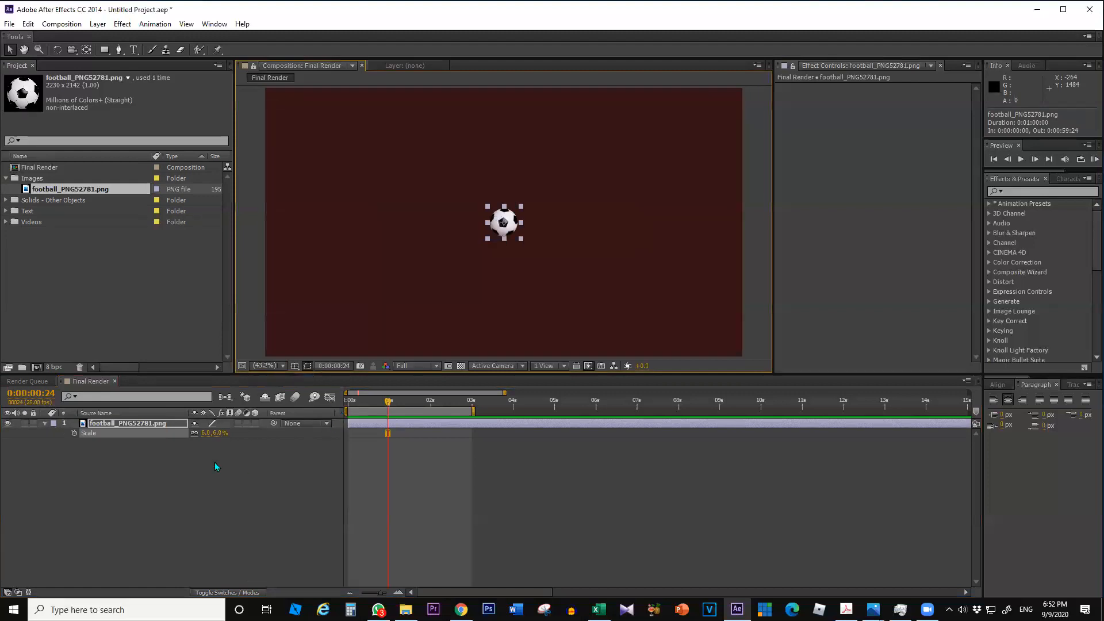
left_click_drag(205, 433, 205, 432)
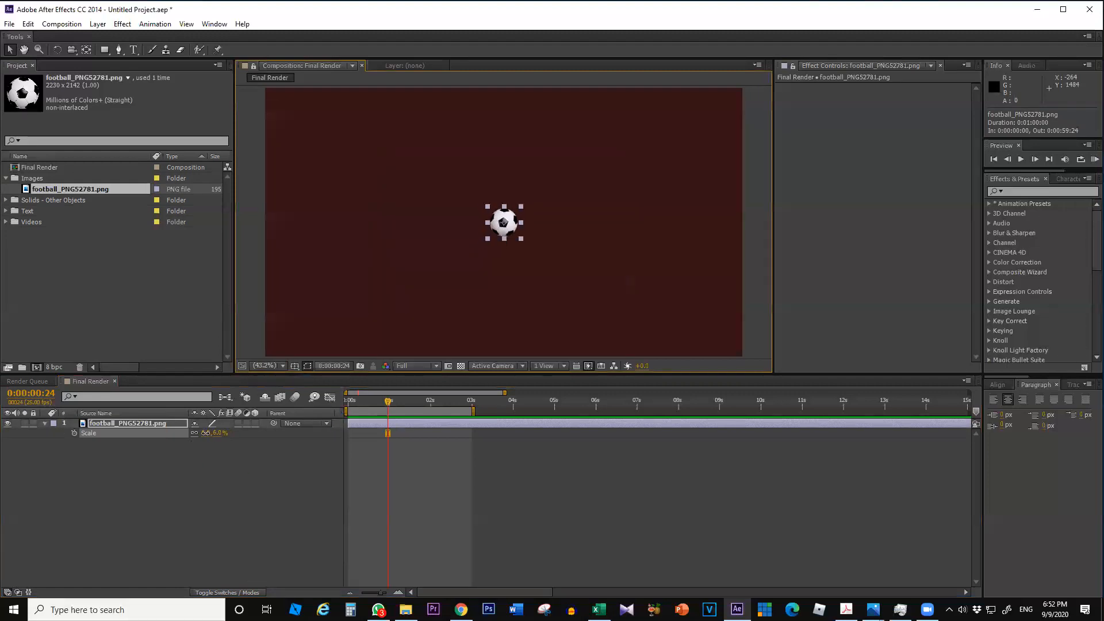
left_click(187, 490)
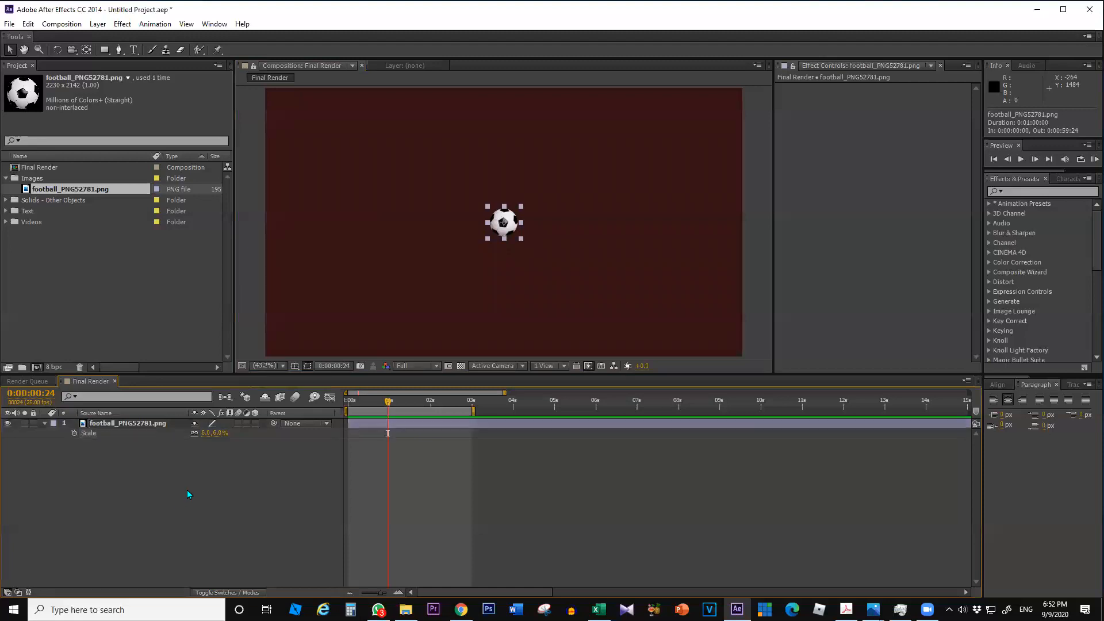
- Set the football layer's scale to 5%
left_click(206, 433)
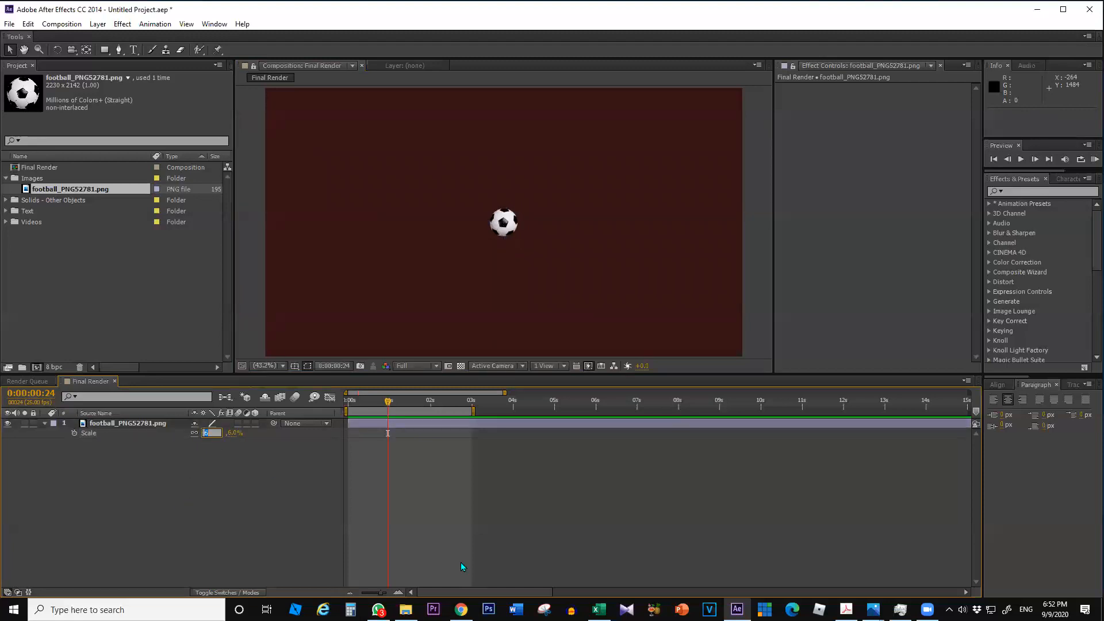
type("5")
key("Return")
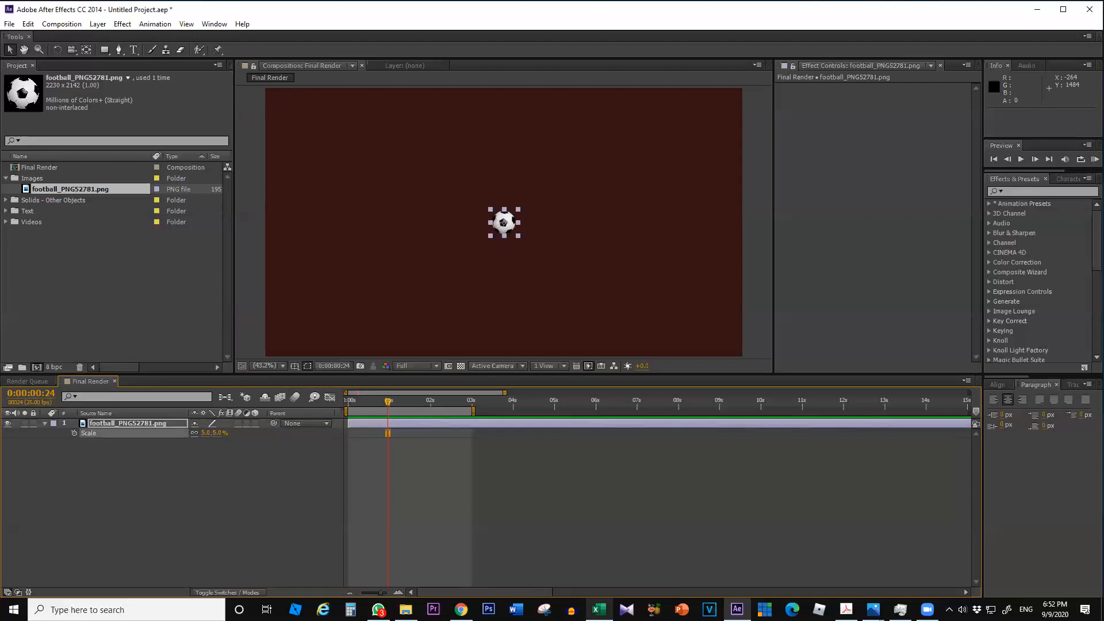
left_click(206, 433)
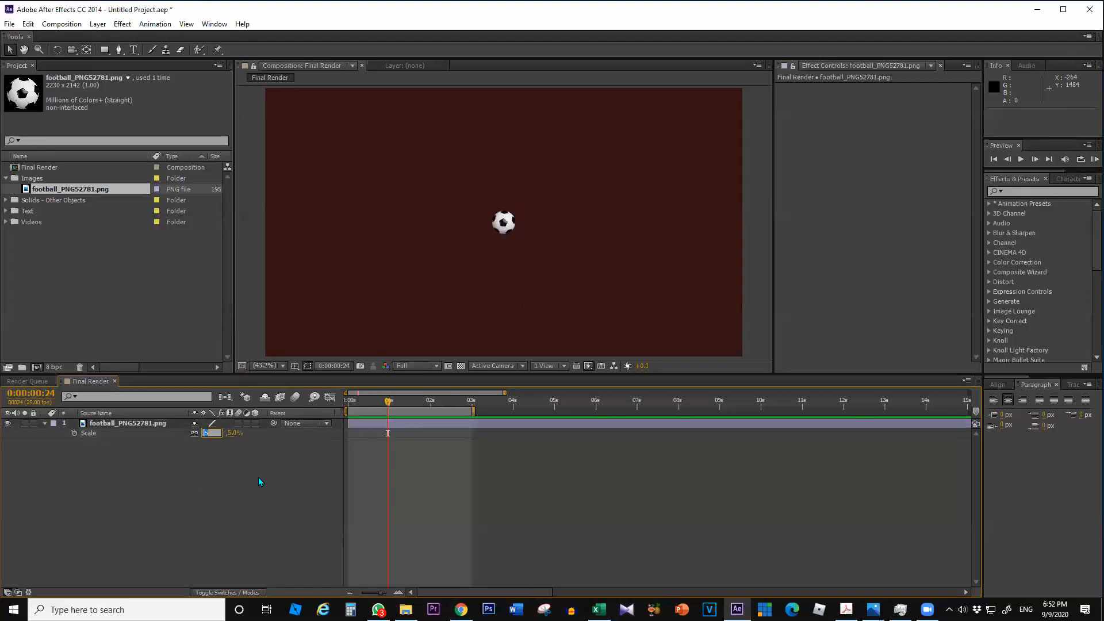
key("Return")
- Examine the football layer's transform properties, showing the full group and the position, scale and opacity values individually
left_click(112, 423)
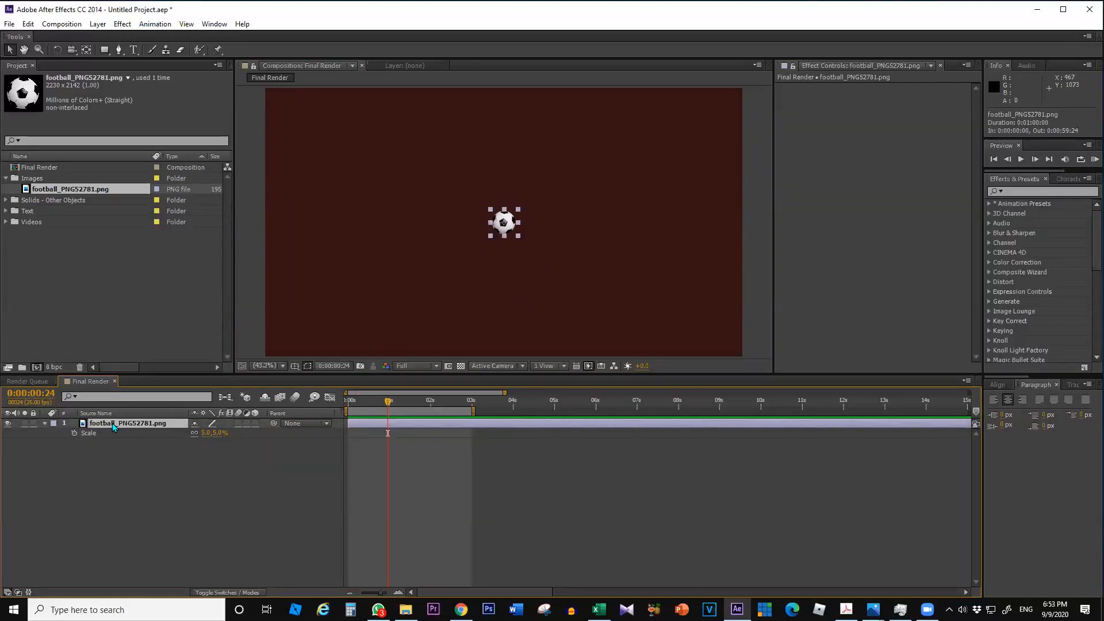
key("p")
left_click(45, 423)
left_click(44, 423)
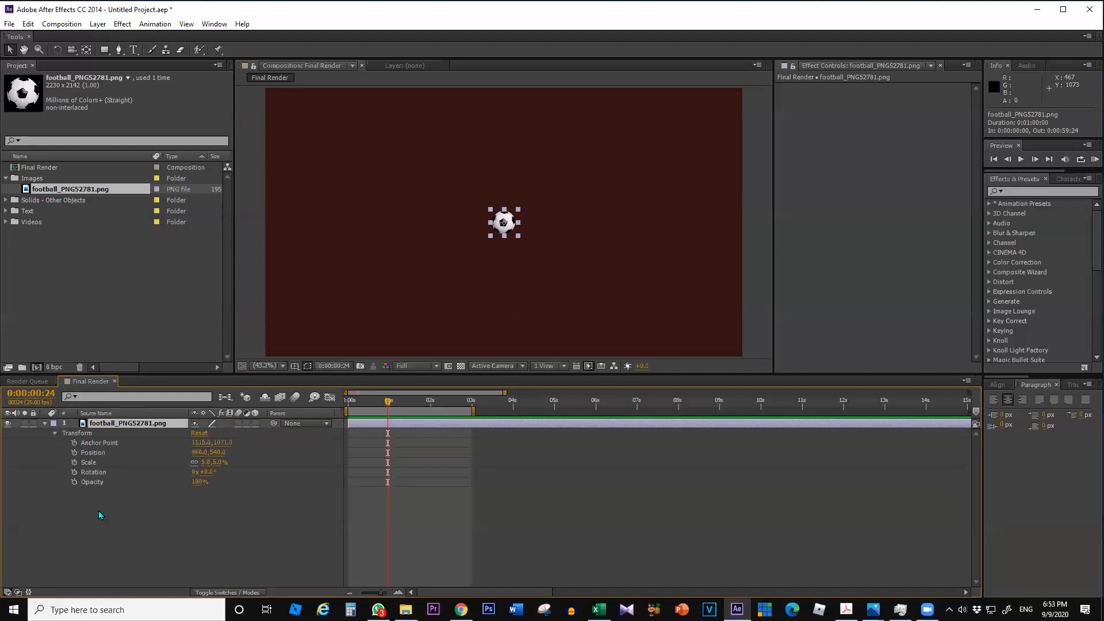
left_click(44, 423)
left_click(88, 475)
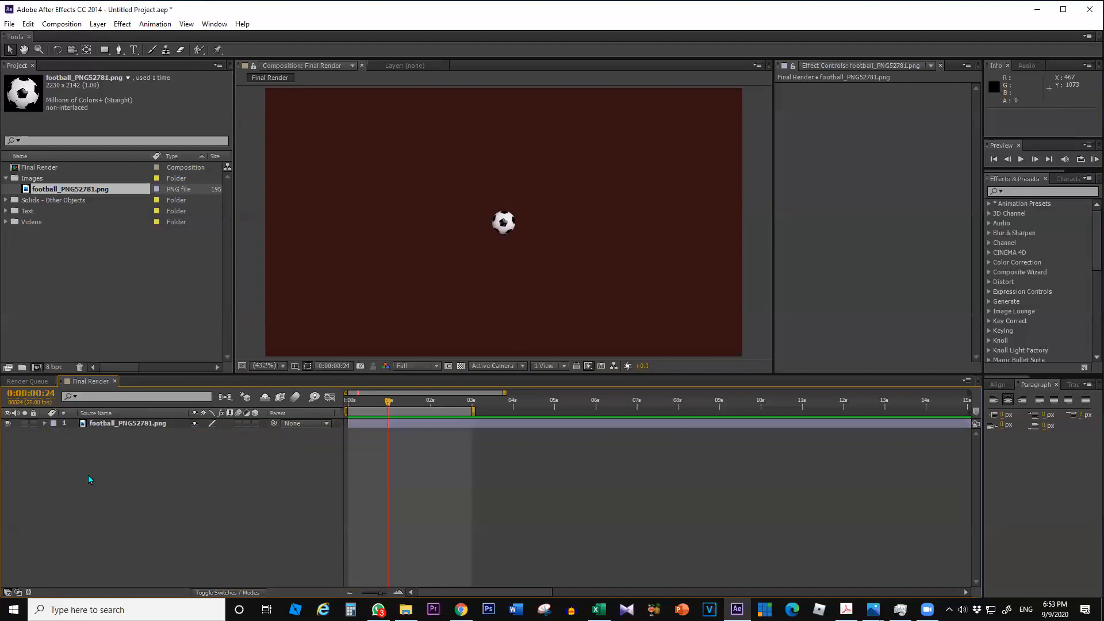
left_click(101, 424)
key("p")
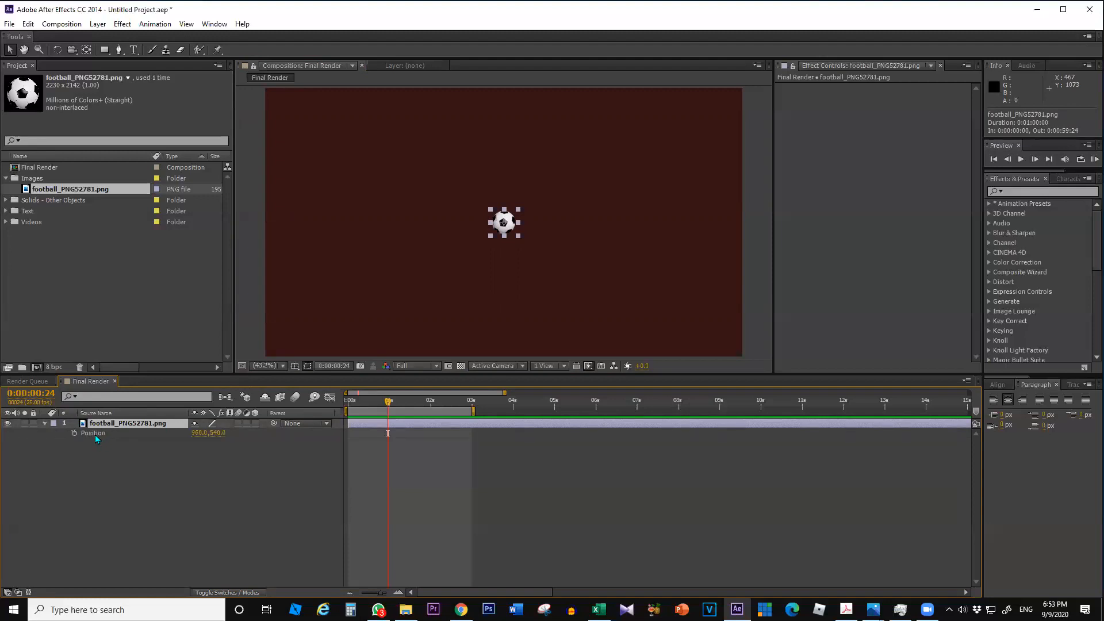
key("s")
key("t")
- Move the football horizontally to the left side of the frame, at an X position of about 96
key("p")
left_click_drag(198, 433, 42, 436)
left_click_drag(200, 433, 44, 433)
left_click_drag(199, 434, 19, 423)
left_click_drag(198, 432, 147, 433)
left_click(186, 487)
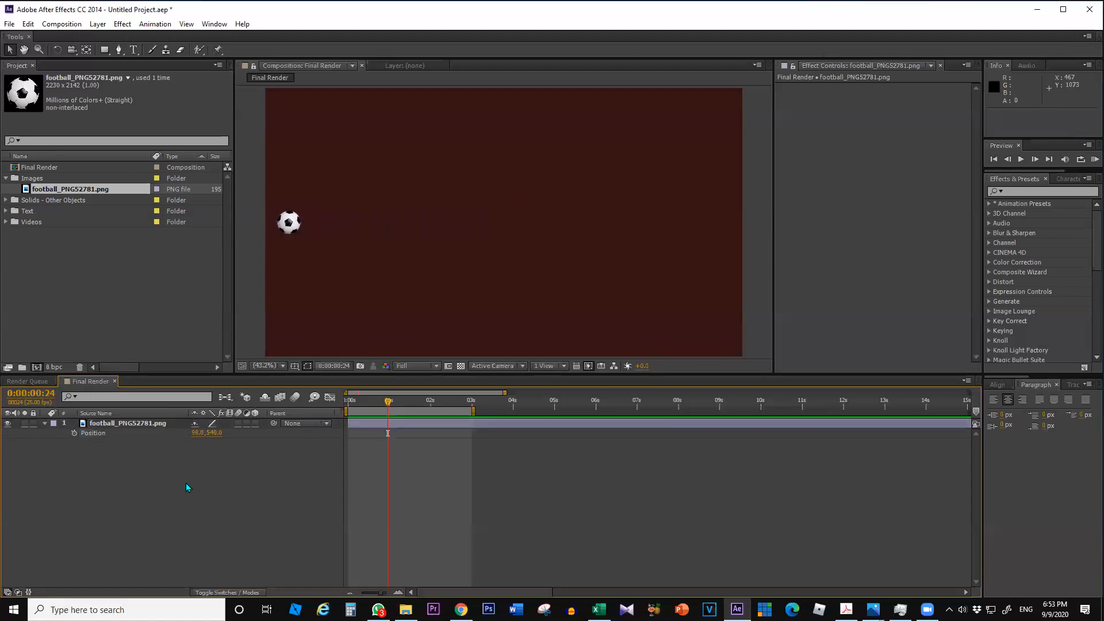
- Set the scale of the football layer to 6%
left_click(127, 425)
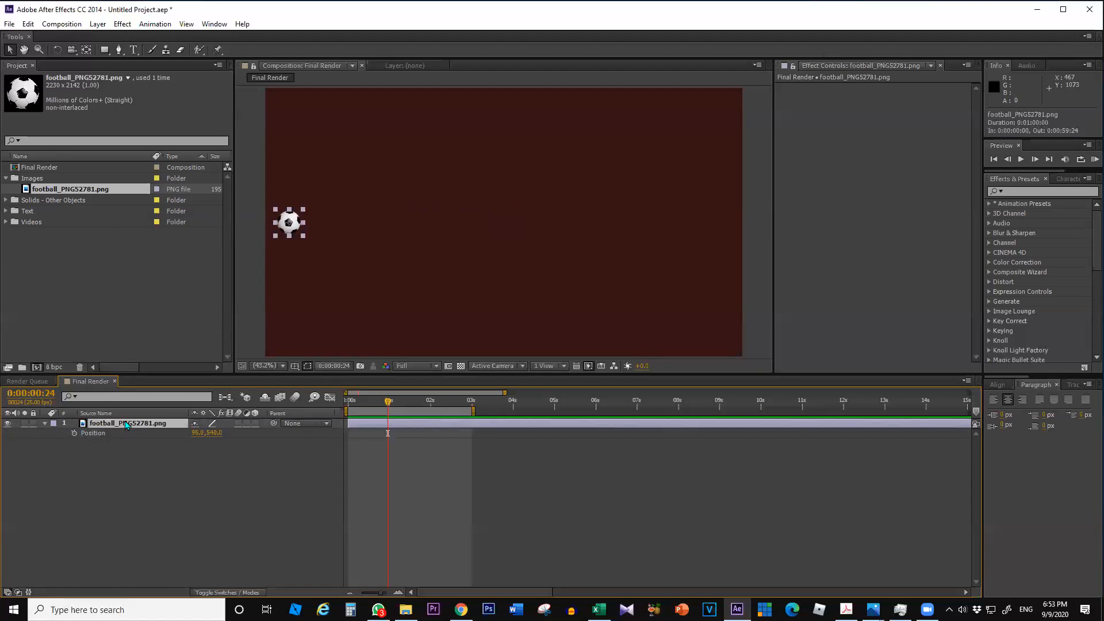
key("s")
left_click(205, 434)
type("6")
key("Return")
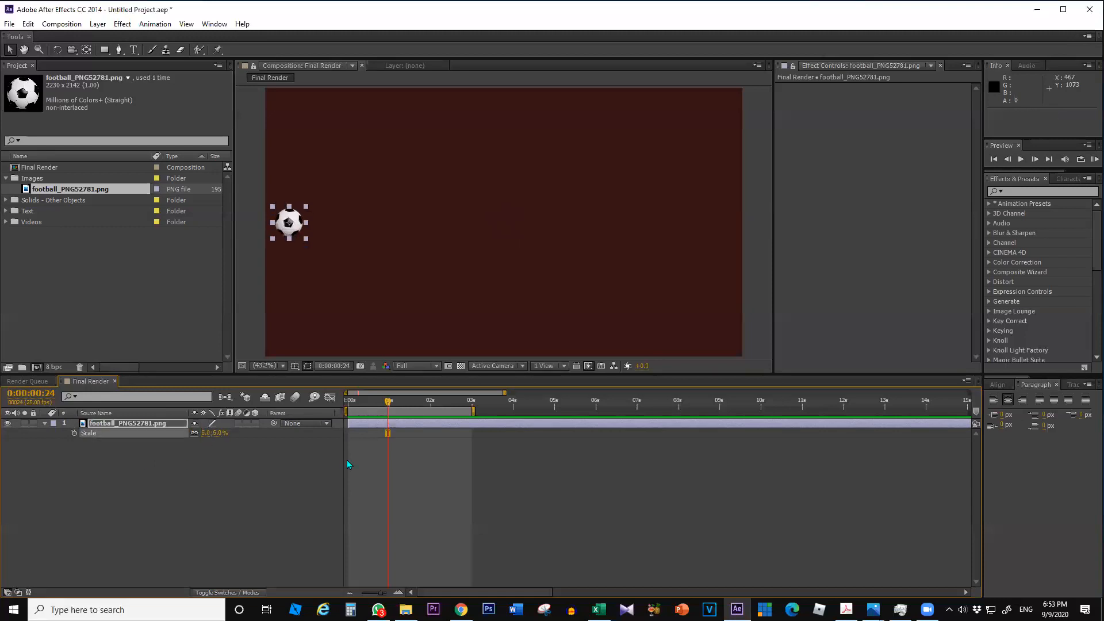
left_click(275, 479)
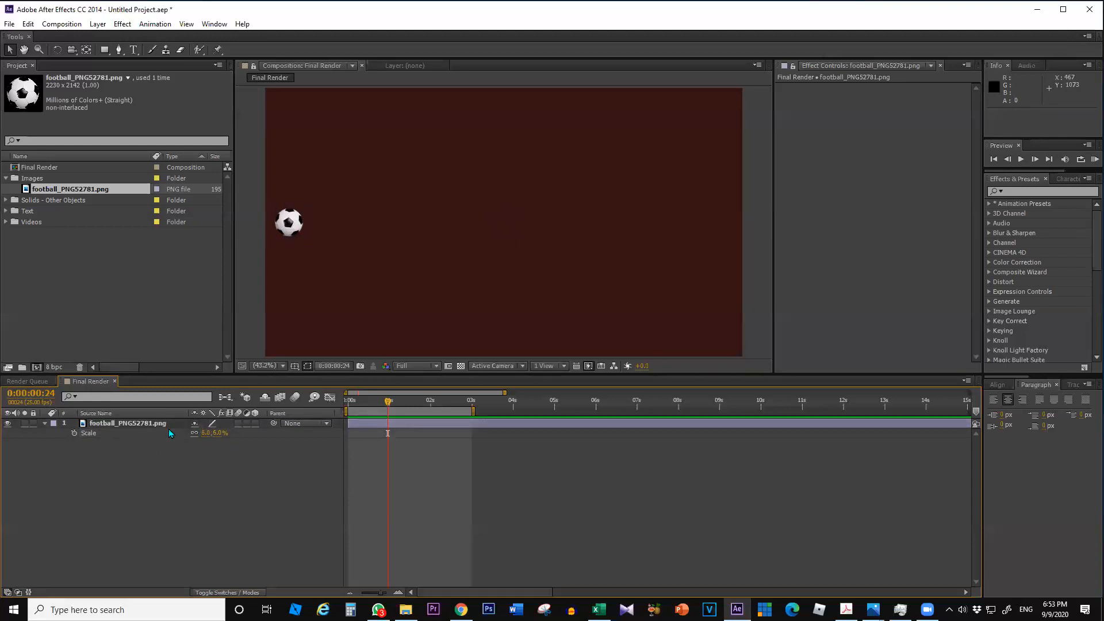
- Collapse the Images folder in the project and clear the selection
left_click(113, 423)
left_click(208, 488)
left_click(6, 178)
left_click(75, 272)
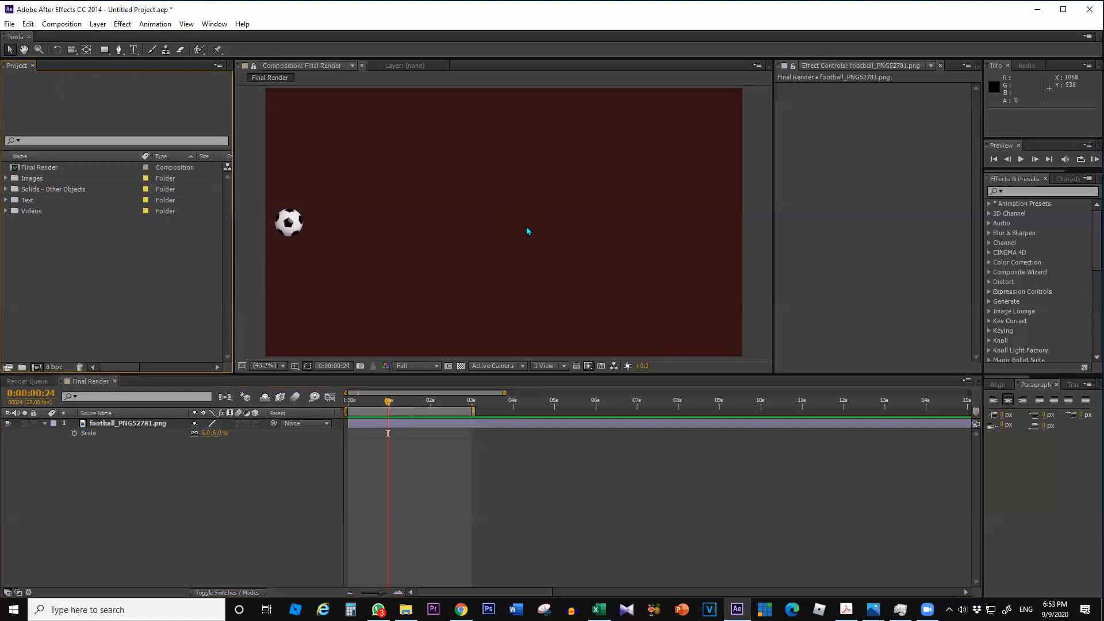
left_click(57, 531)
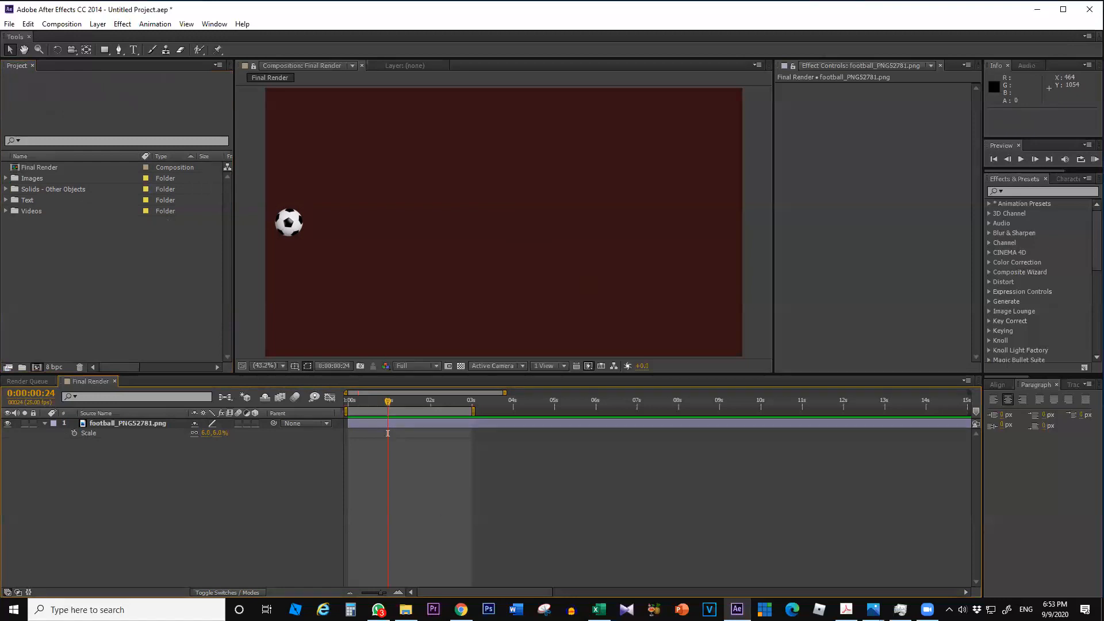
key("alt+Tab")
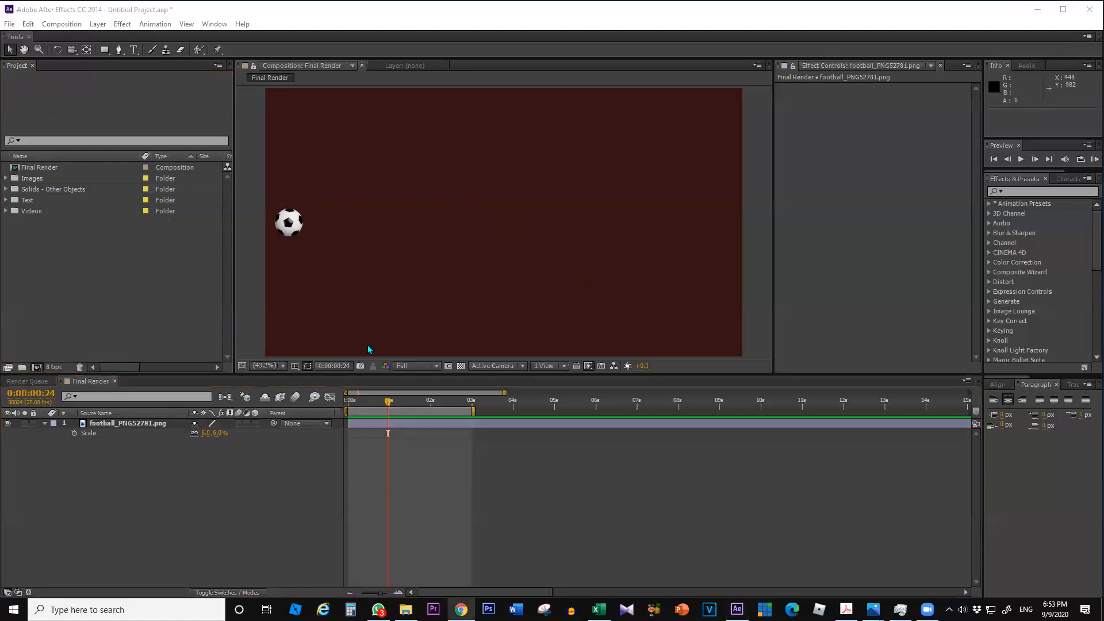
left_click(297, 220)
left_click(161, 468)
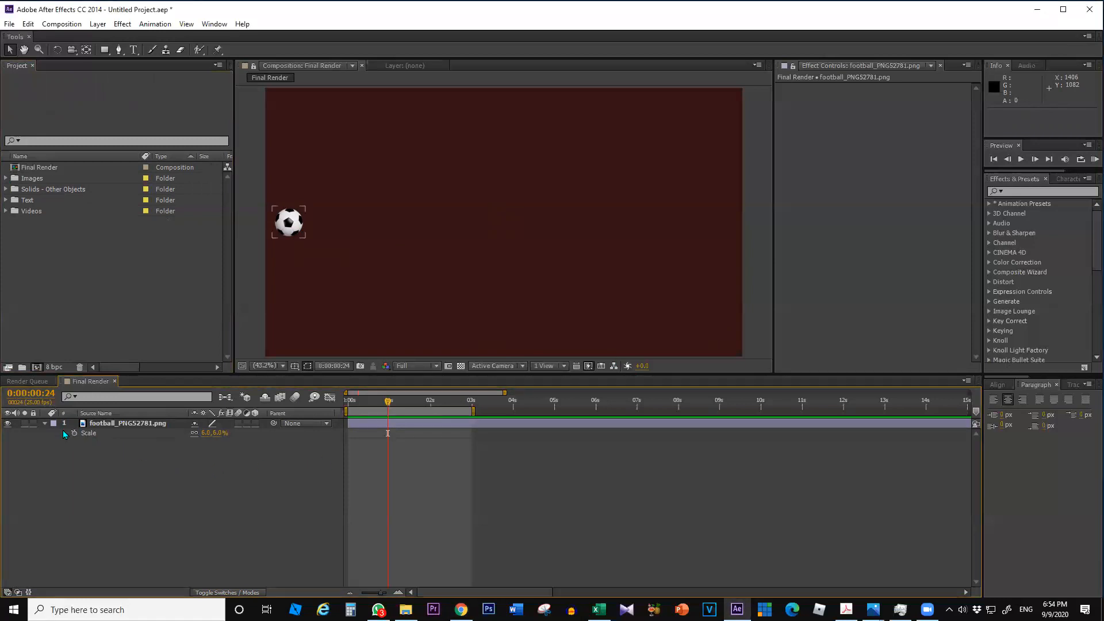
- Expand the football layer's full Transform group and select its Position property
left_click(82, 457)
left_click(115, 426)
key("s")
left_click(46, 423)
left_click(55, 433)
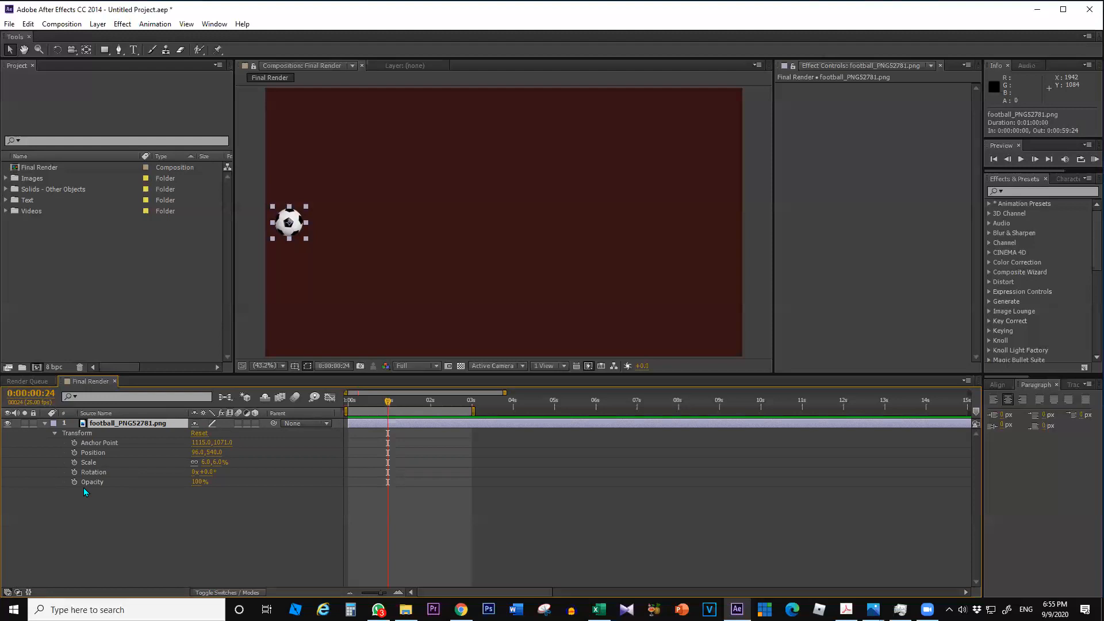
left_click(91, 452)
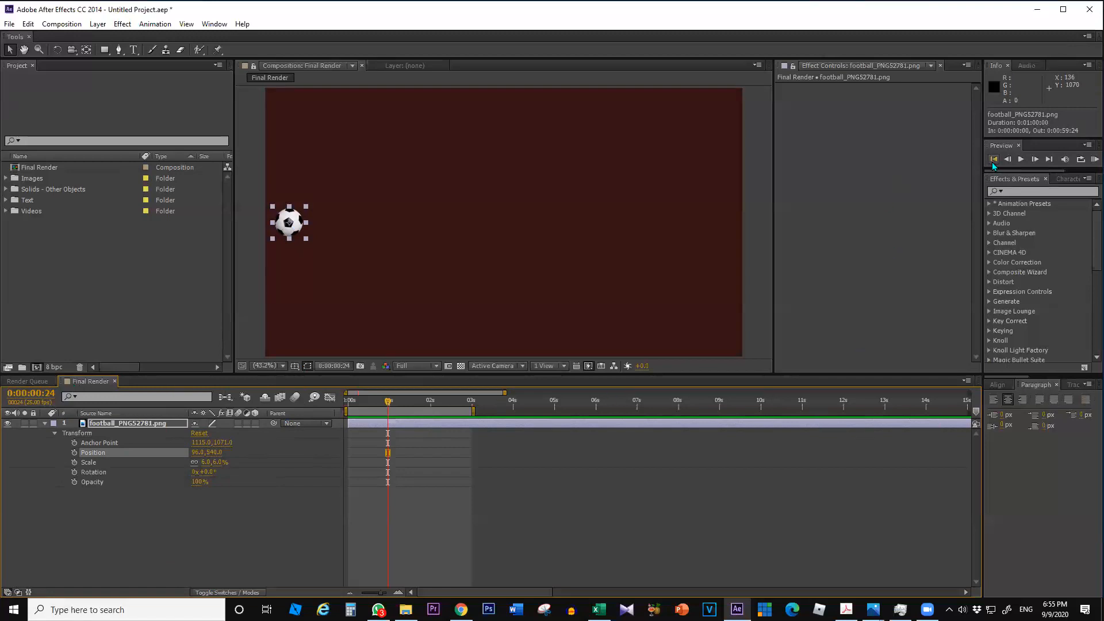
- Move the current time to the start of the composition at 0:00:00:00 and deselect the football layer
left_click(994, 159)
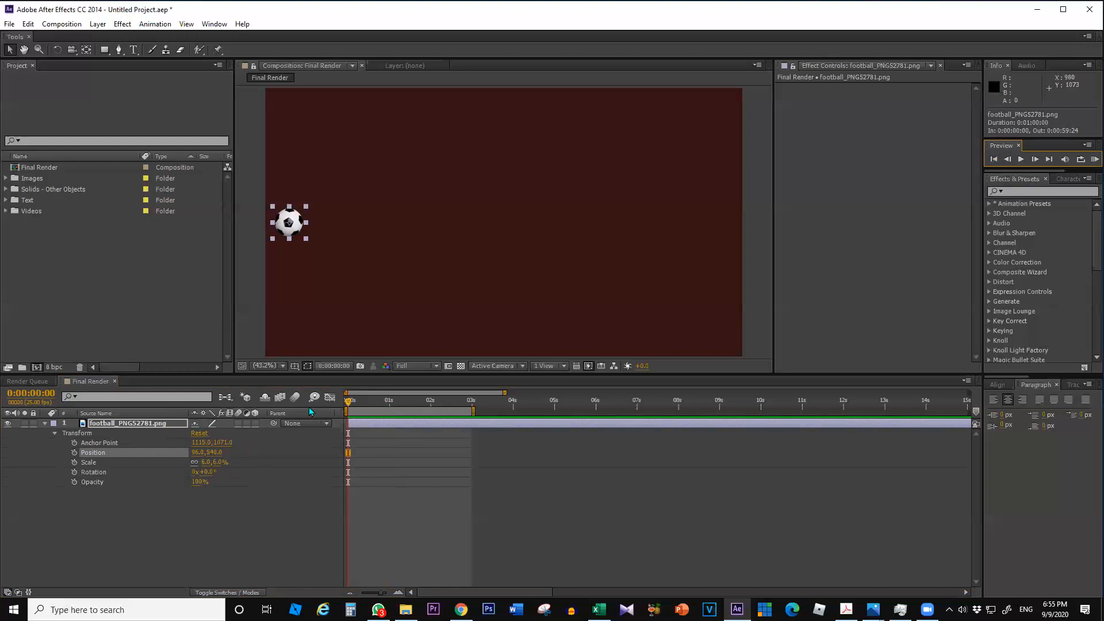
left_click_drag(348, 400, 255, 382)
left_click(994, 160)
left_click(38, 394)
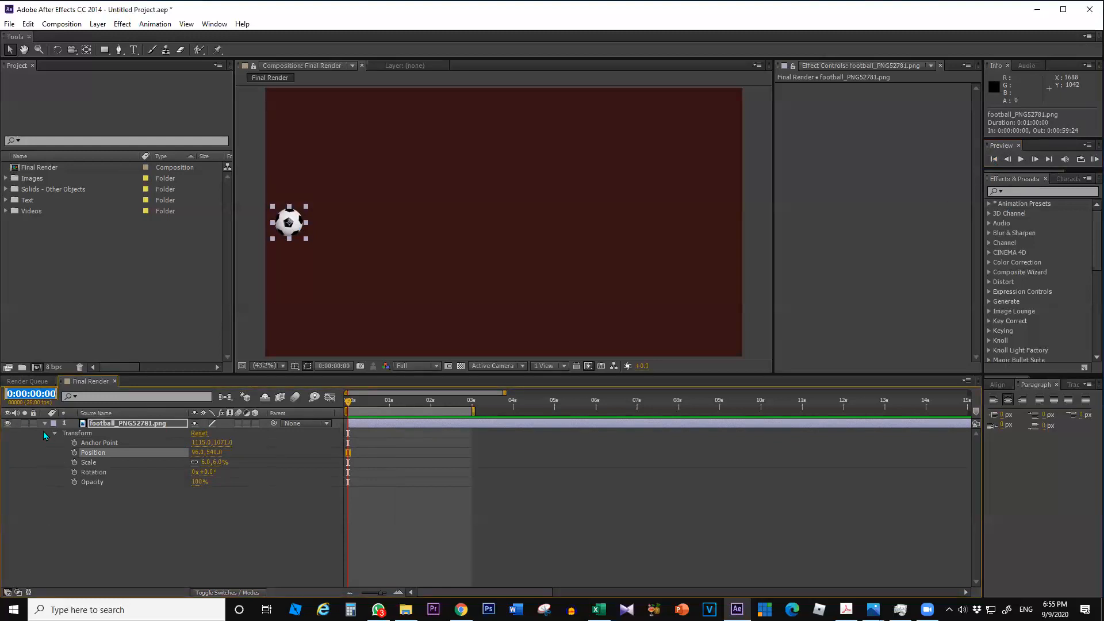
key("Return")
left_click(70, 518)
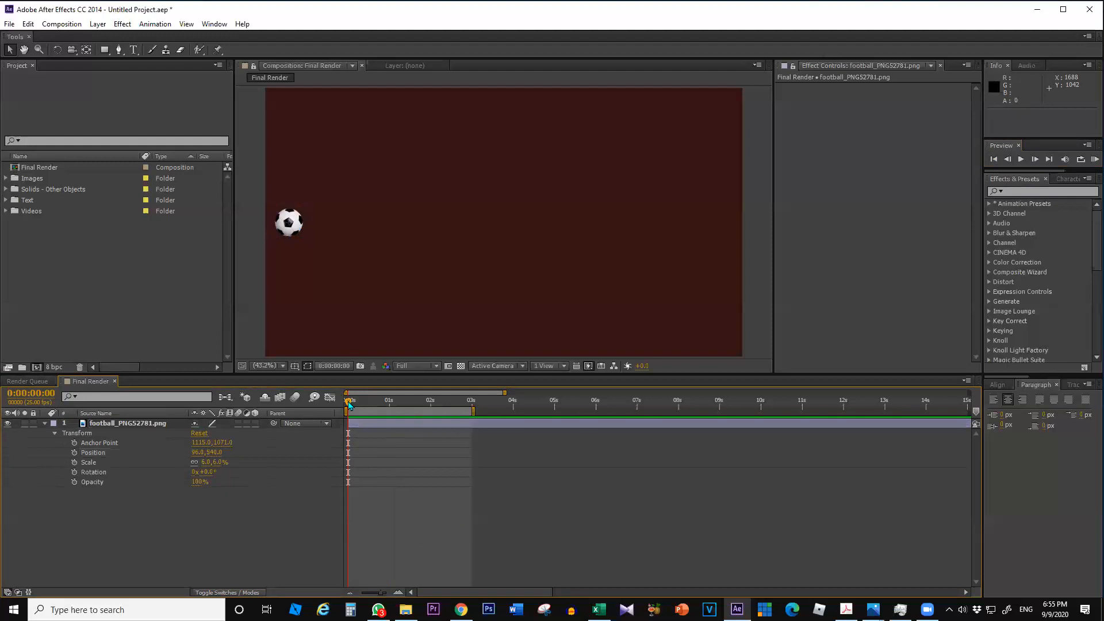
- Start keyframing the football's Position at 0:00:00:00 and shift the ball slightly to about 89, 524
left_click(289, 224)
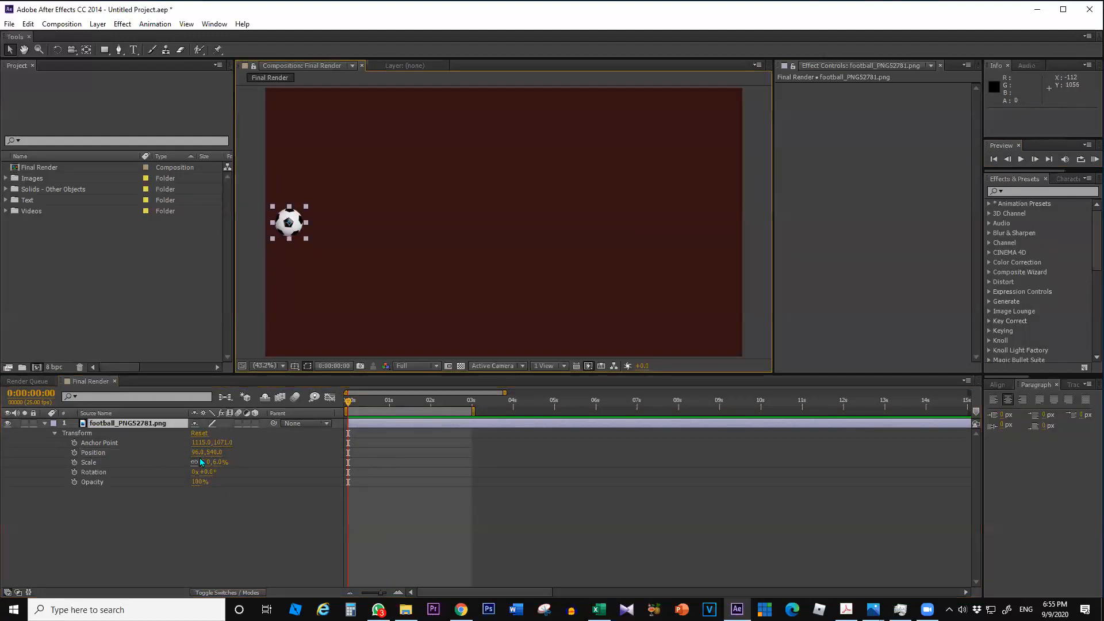
left_click(74, 452)
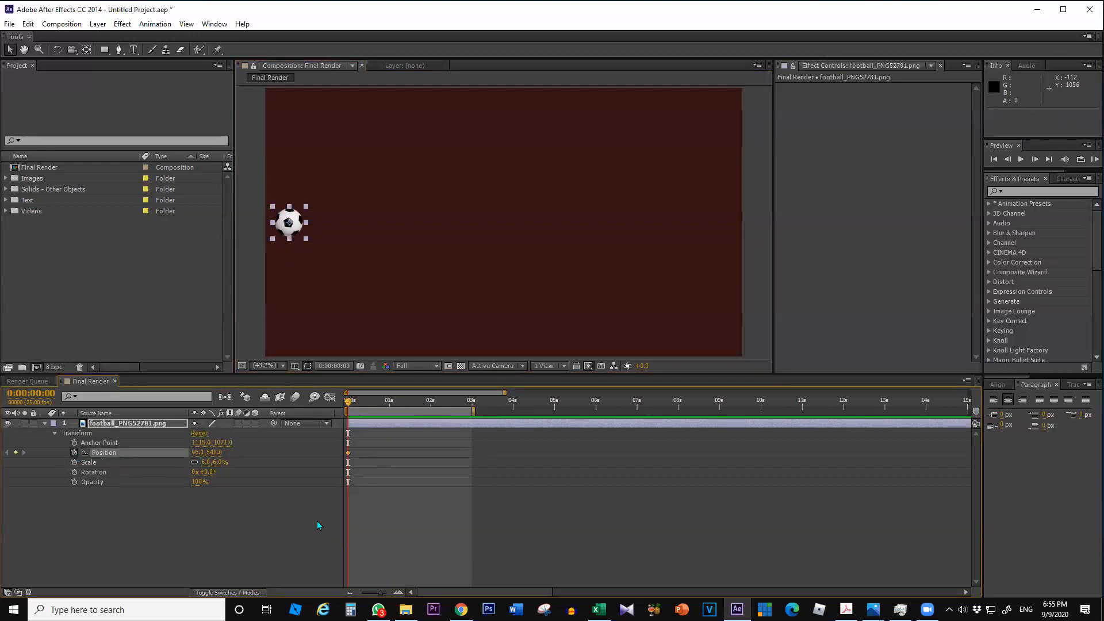
mouse_move(294, 225)
left_mouse_down()
mouse_move(316, 273)
mouse_move(293, 223)
left_mouse_up()
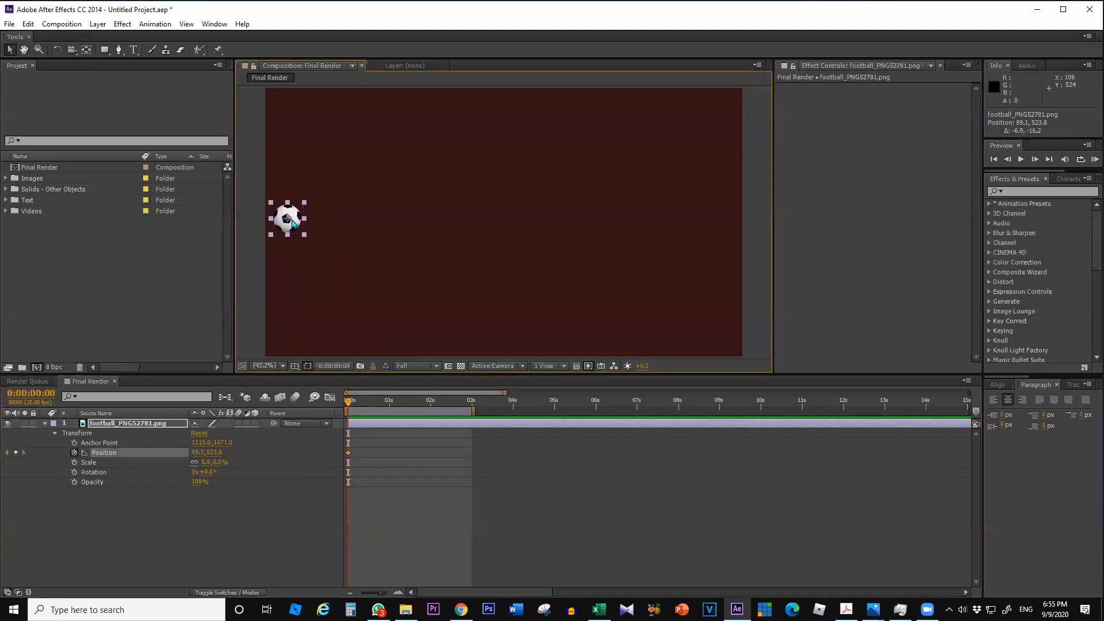
- At 0:00:01:00, move the football down to the frame's bottom edge at about 253, 1019
left_click(38, 393)
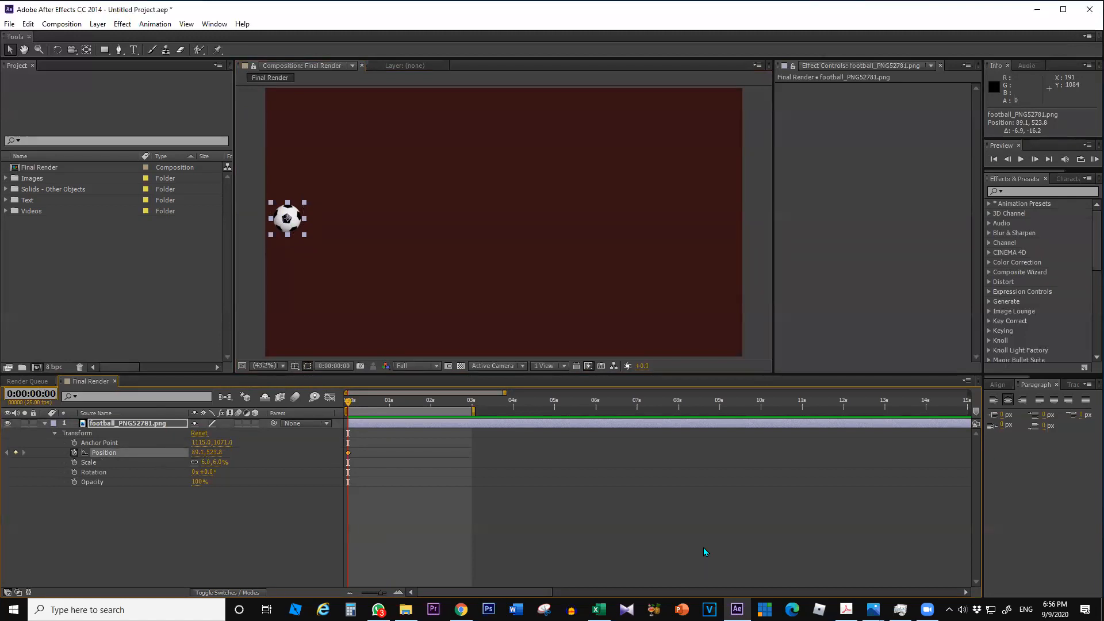
type("100")
key("Return")
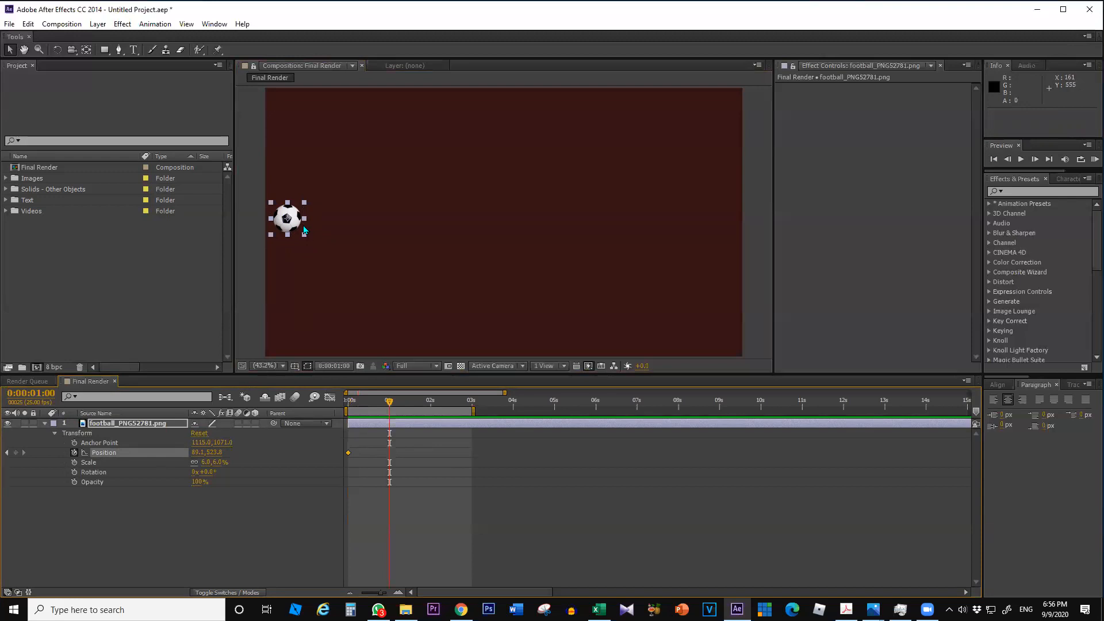
left_click_drag(295, 221, 336, 340)
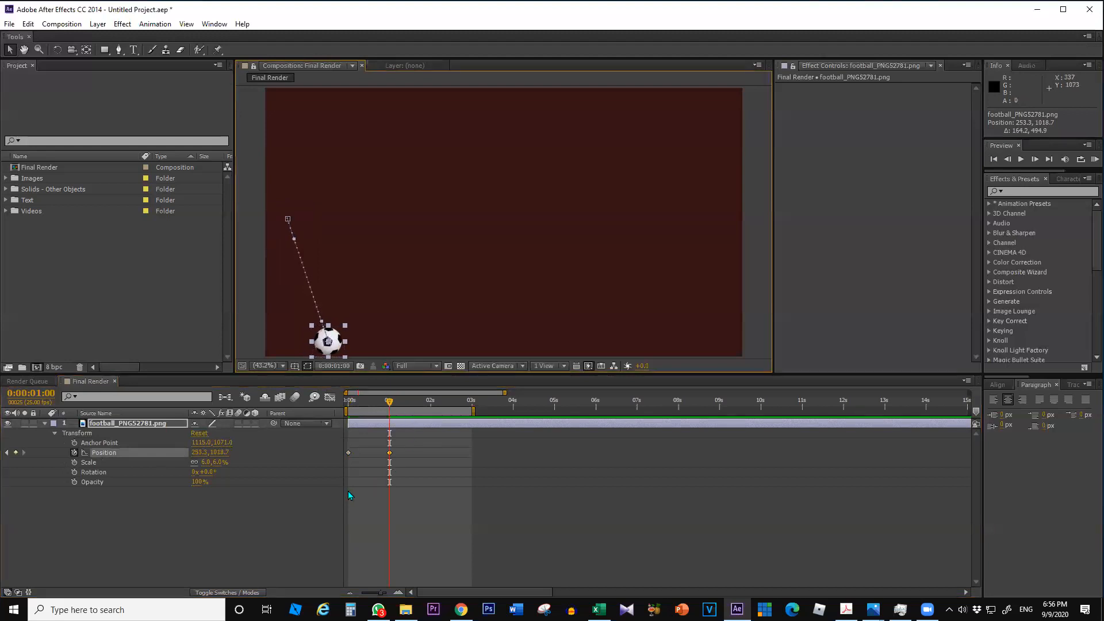
- At 0:00:02:00, move the football horizontally along the bottom edge to about 586, 1019
left_click(43, 394)
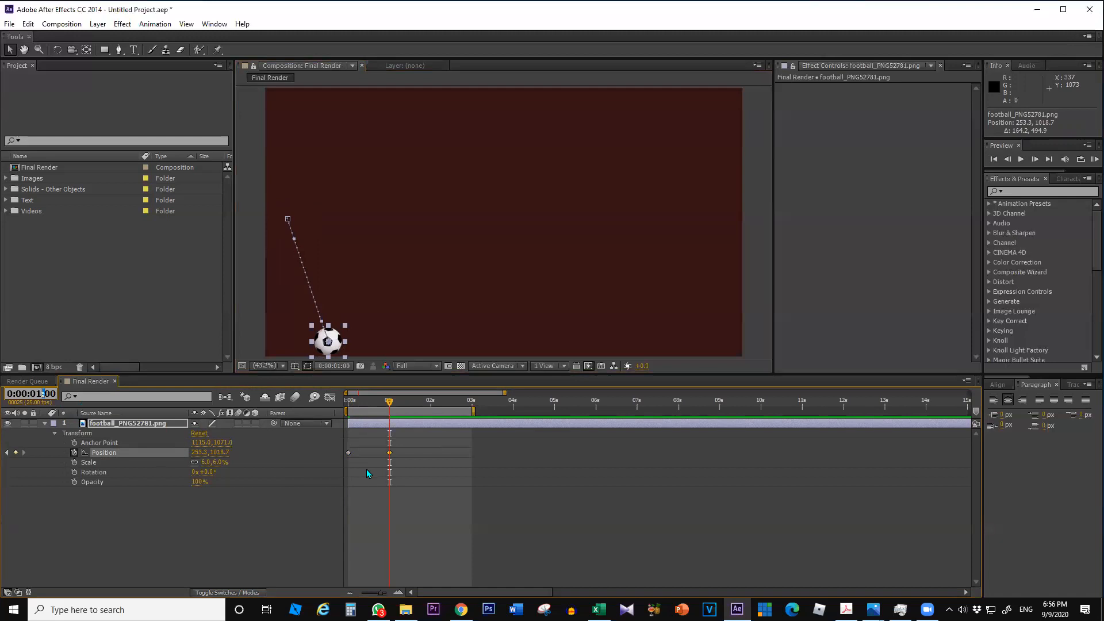
key("BackSpace")
type("2")
key("Return")
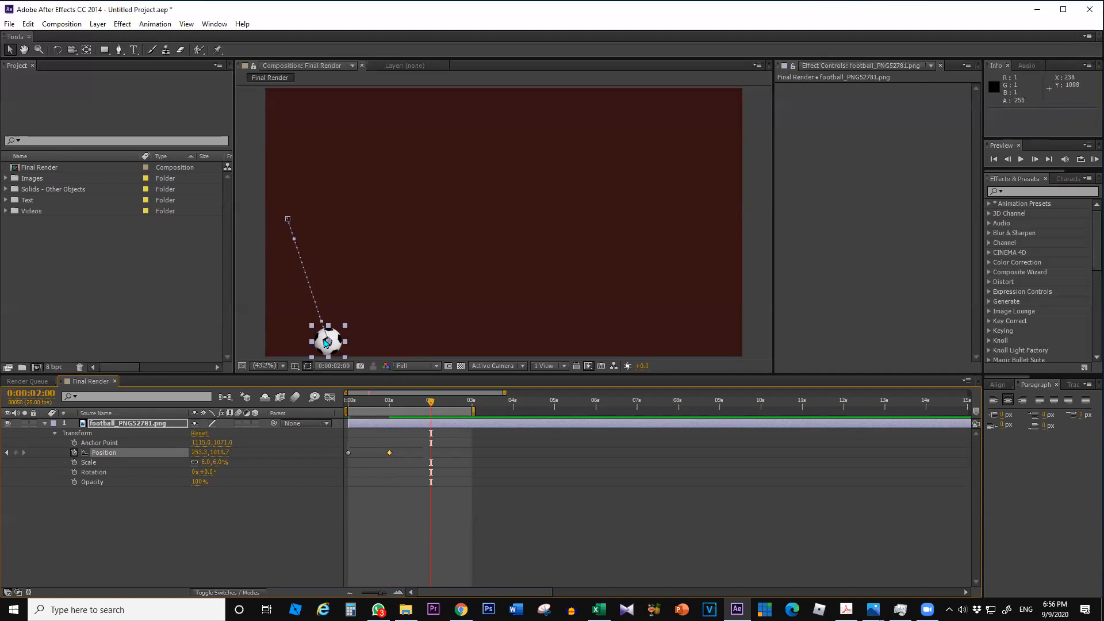
left_click_drag(337, 344, 420, 337)
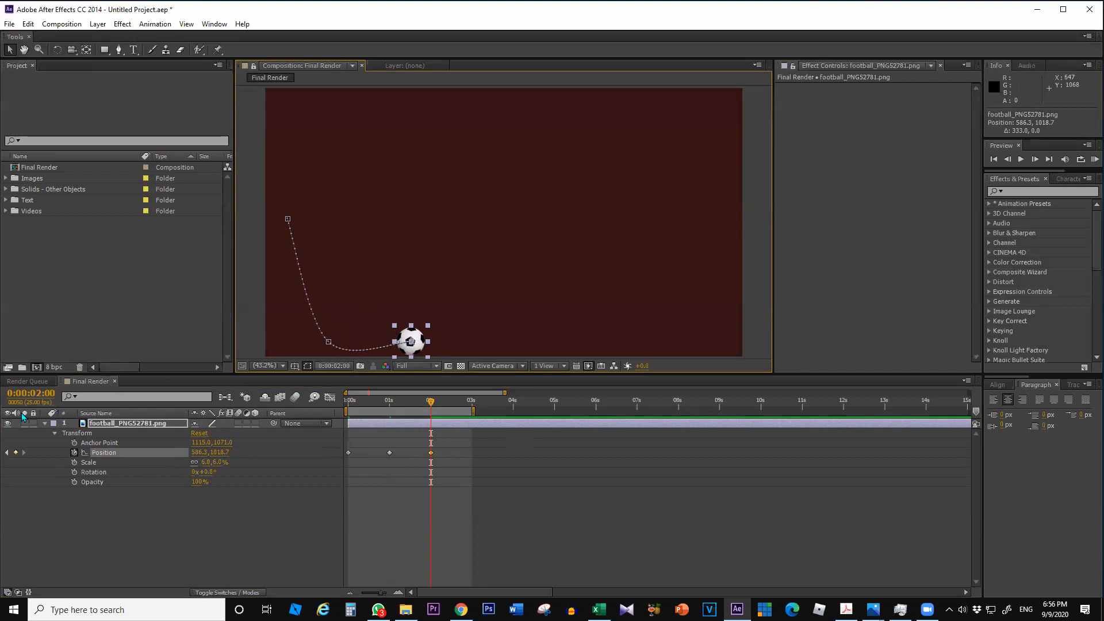
- At 0:00:03:00, move the football horizontally along the bottom edge to about 875, 1019
left_click(35, 396)
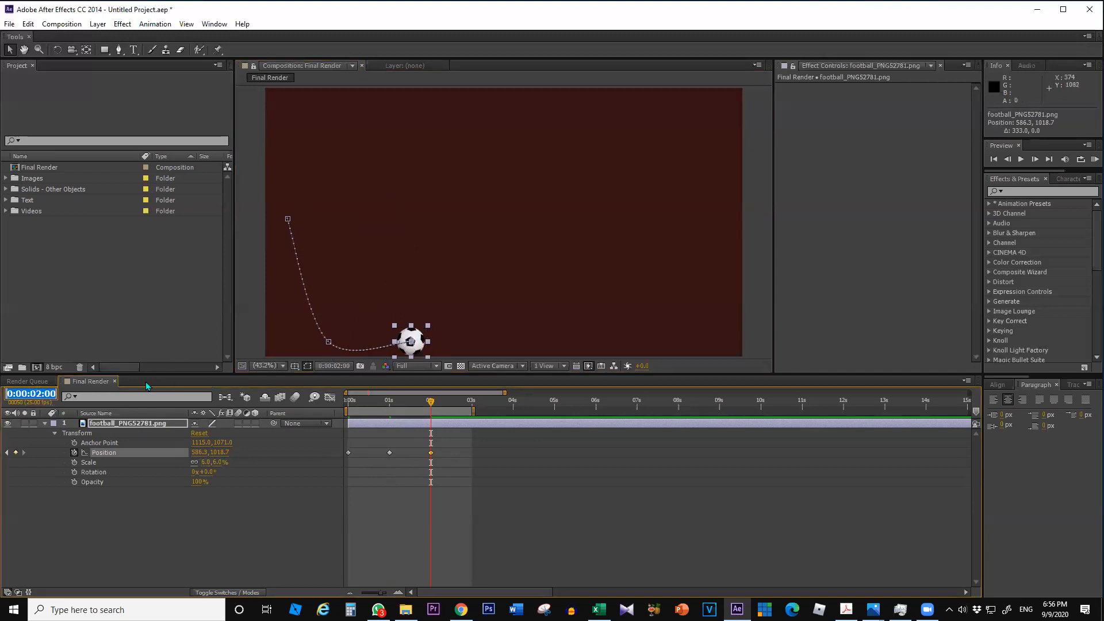
left_click(37, 394)
type("3")
key("Return")
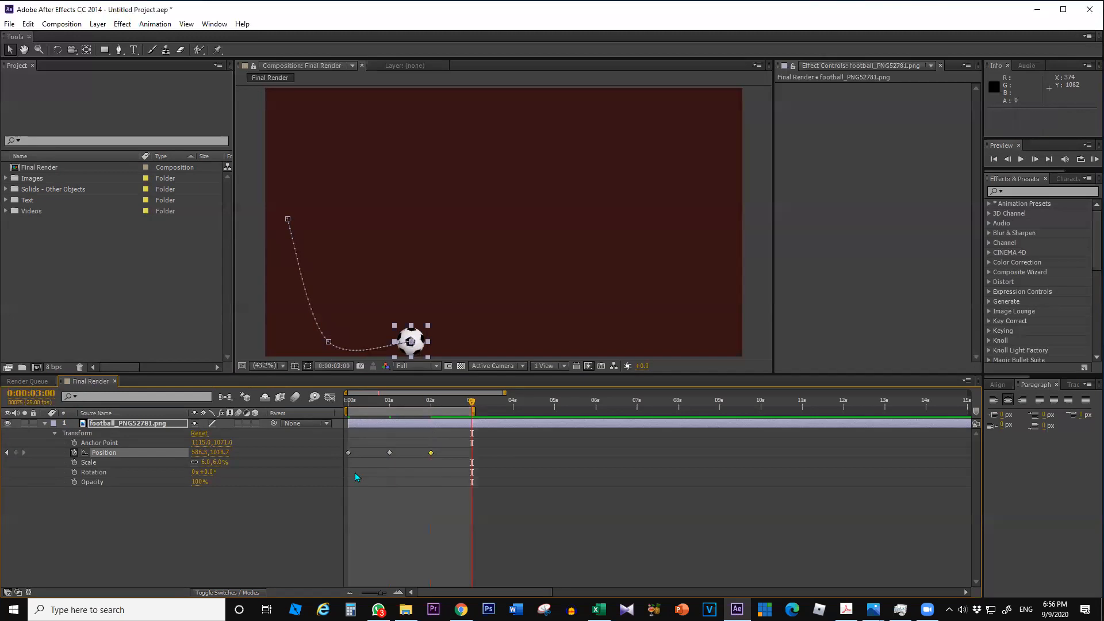
left_click_drag(419, 352, 490, 350)
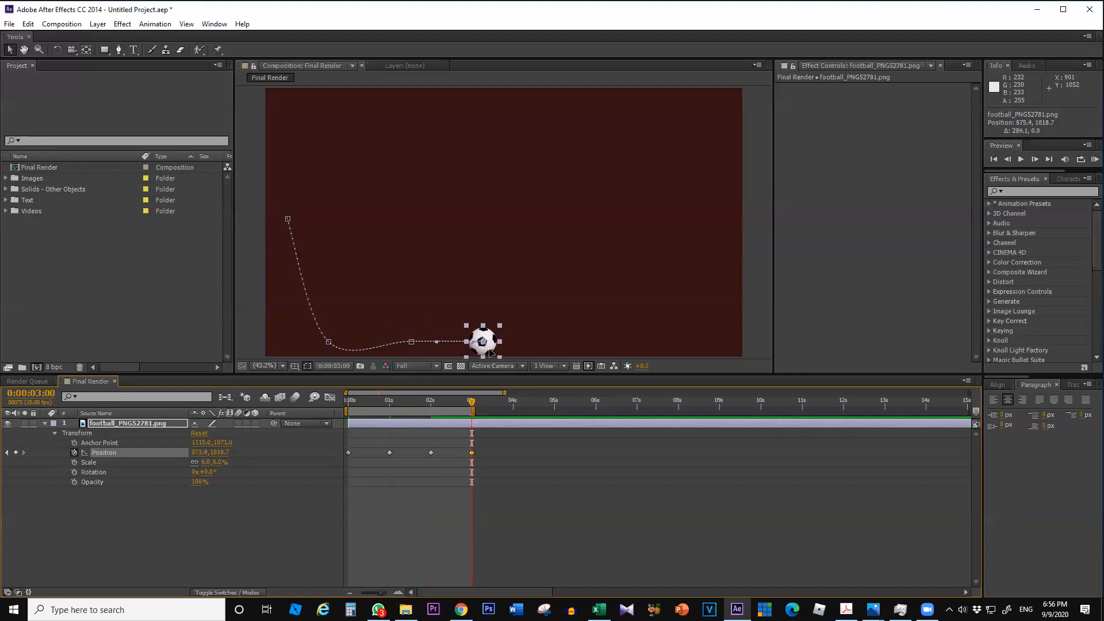
key("ctrl+s")
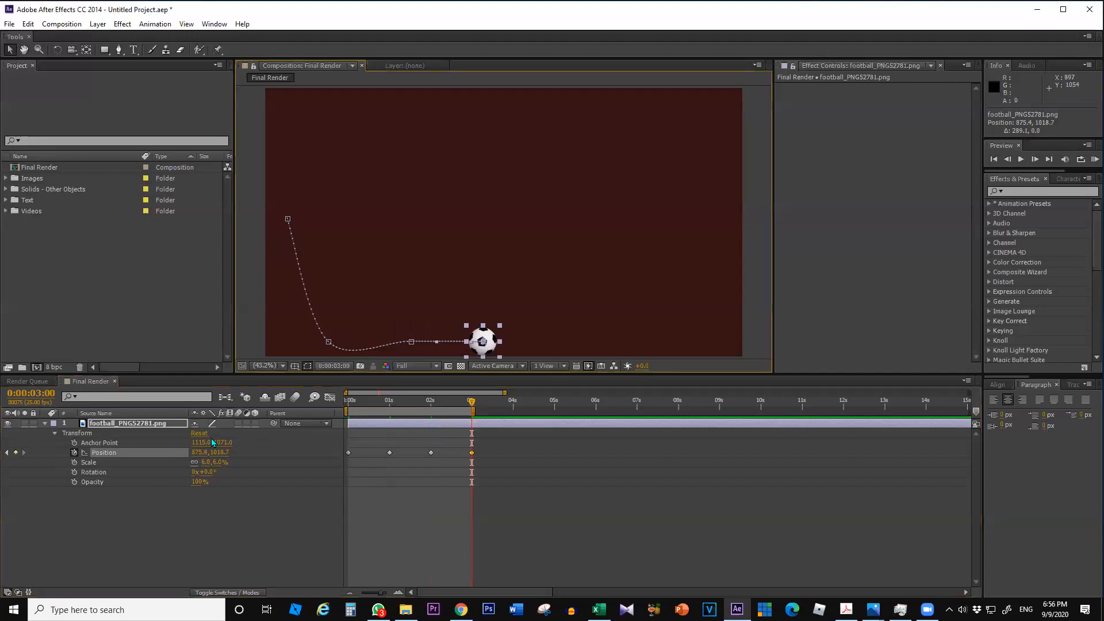
- At 0:00:04:00, move the football horizontally along the bottom edge to about 1088, 1019
left_click(35, 391)
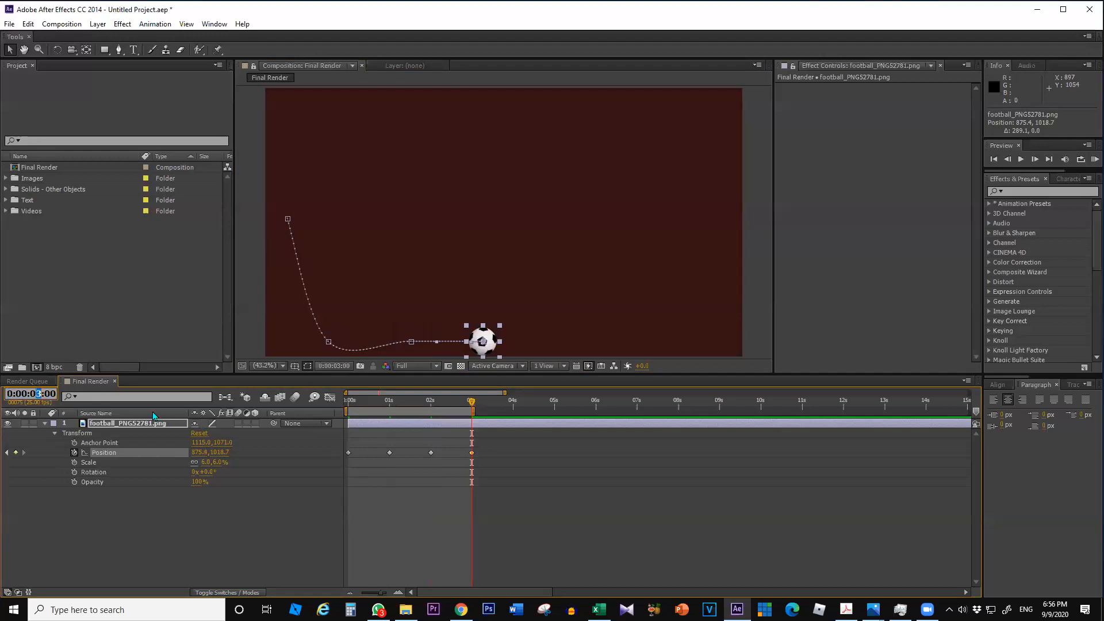
type("4")
key("Return")
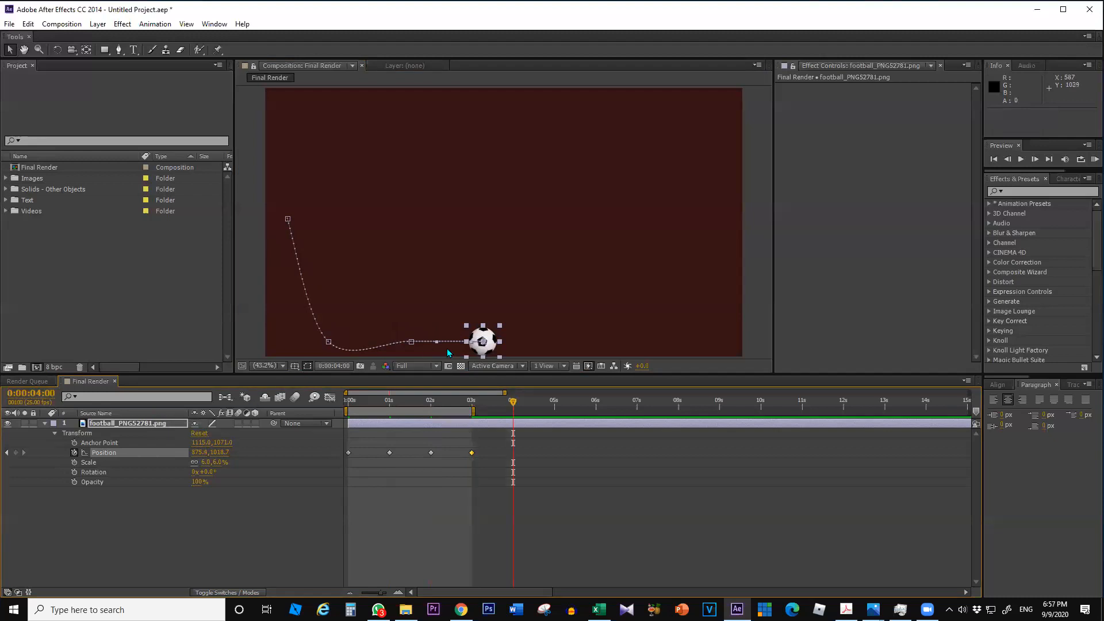
left_click_drag(493, 344, 545, 344)
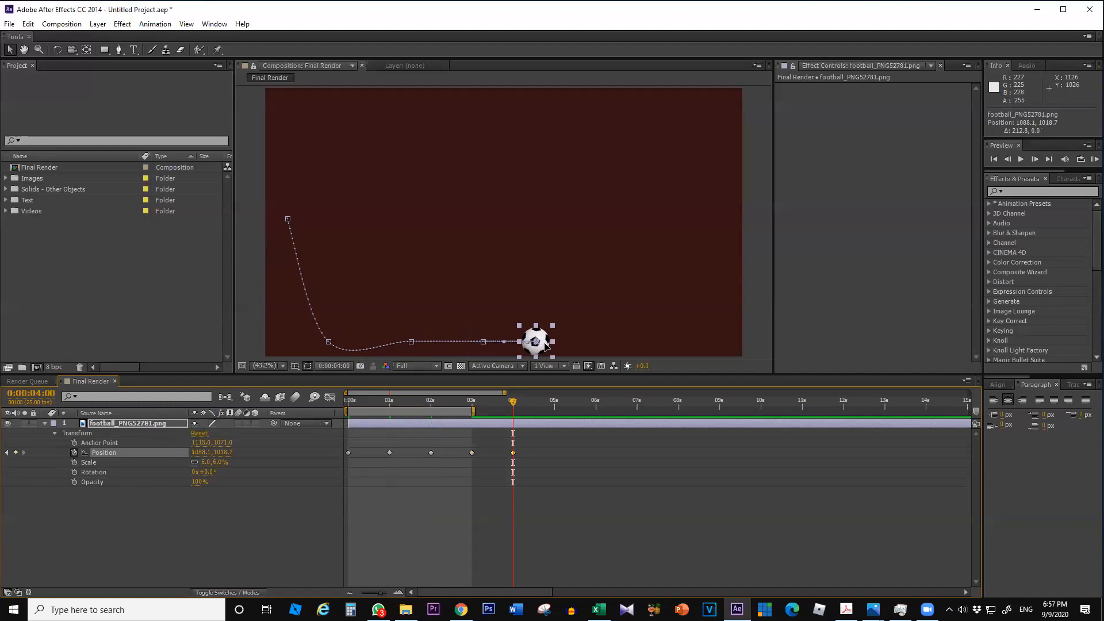
- At 0:00:05:00, move the football a shorter distance further right along the bottom edge
type("5")
key("Return")
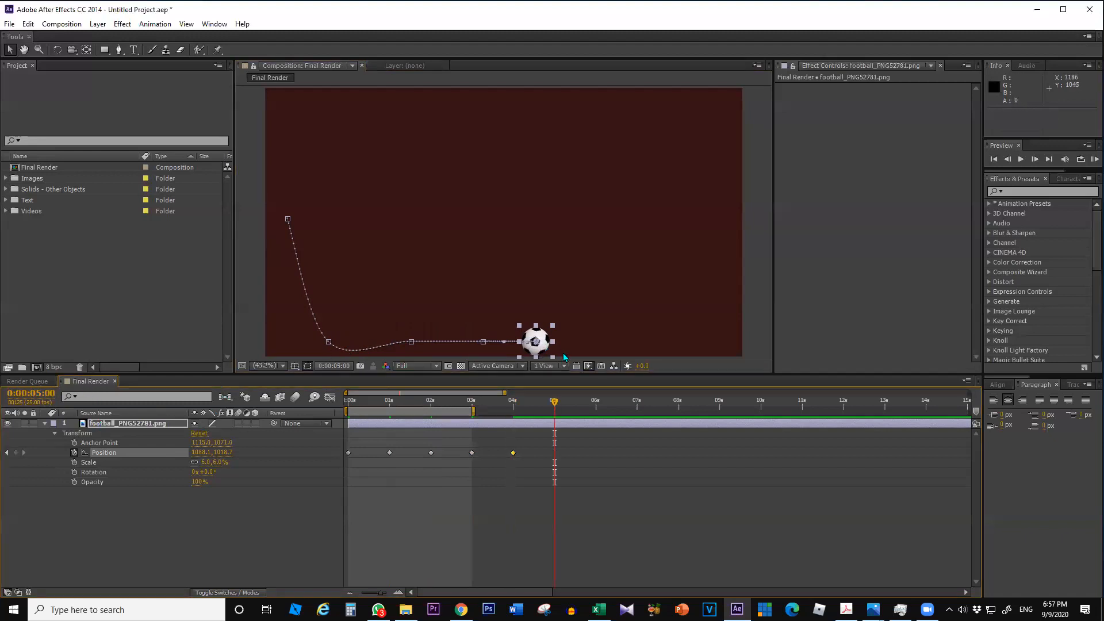
left_click_drag(549, 353, 586, 352)
- At 0:00:07:00, move the football horizontally along the bottom edge to about 1595, 1019
left_click(35, 394)
left_click(35, 395)
type("7")
key("Return")
left_click_drag(573, 355, 660, 354)
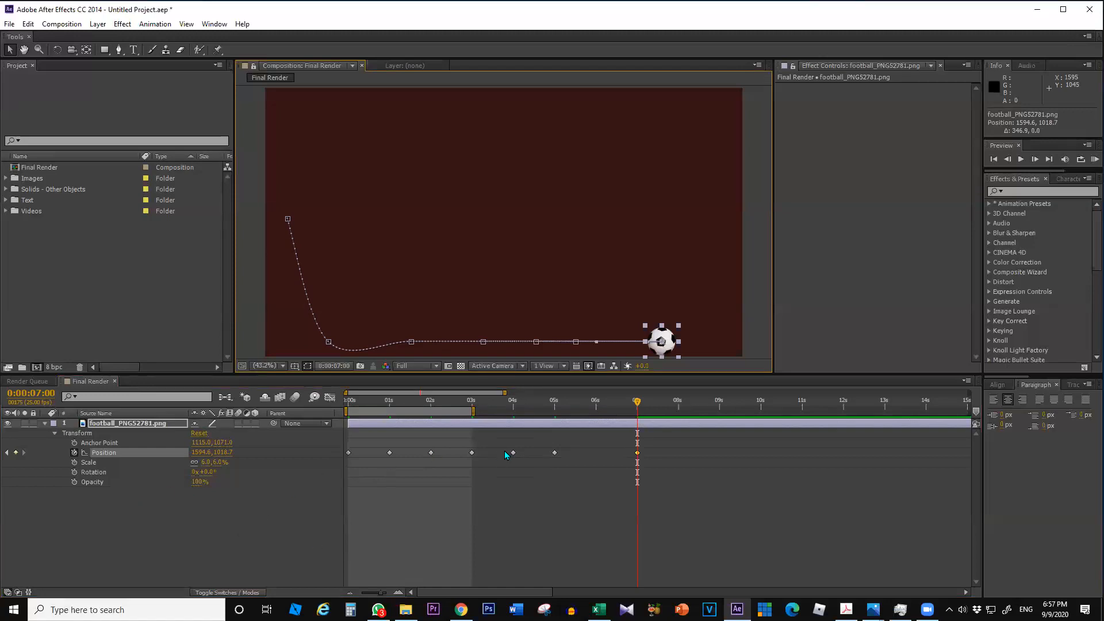
- End the work area at 0:00:07:00 and play a RAM preview of the football animation, leaving the layer deselected
key("n")
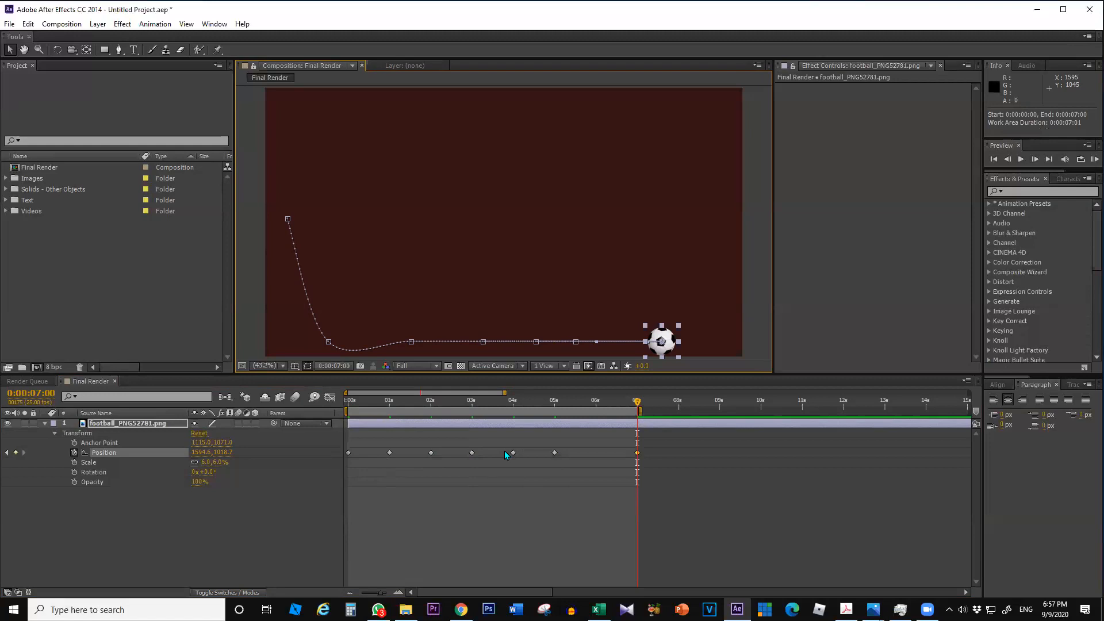
key("KP_0")
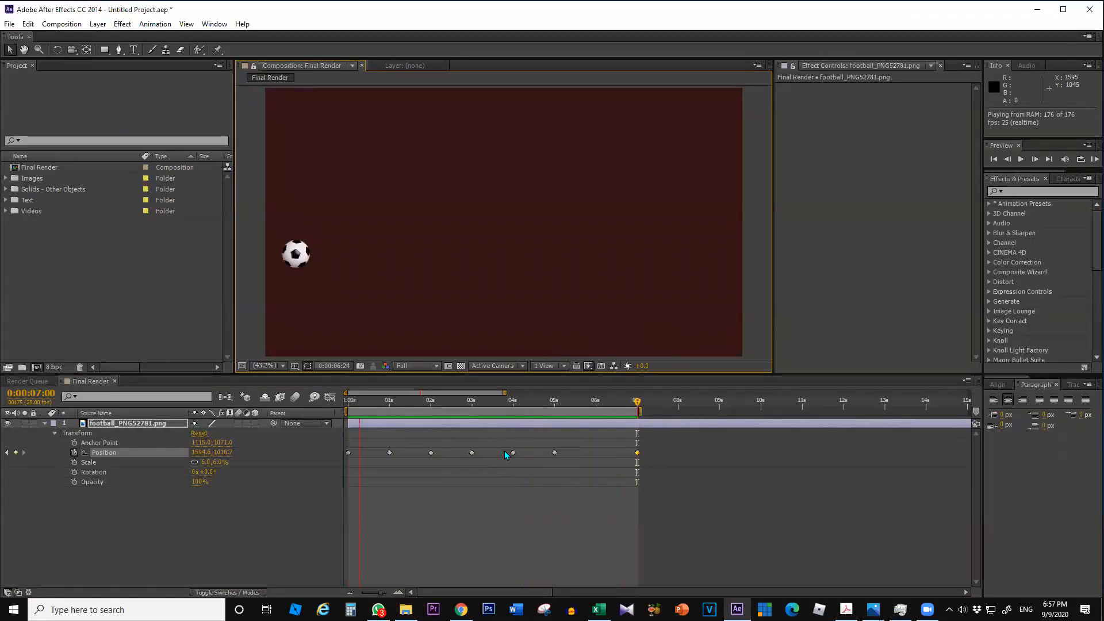
key("space")
left_click(387, 461)
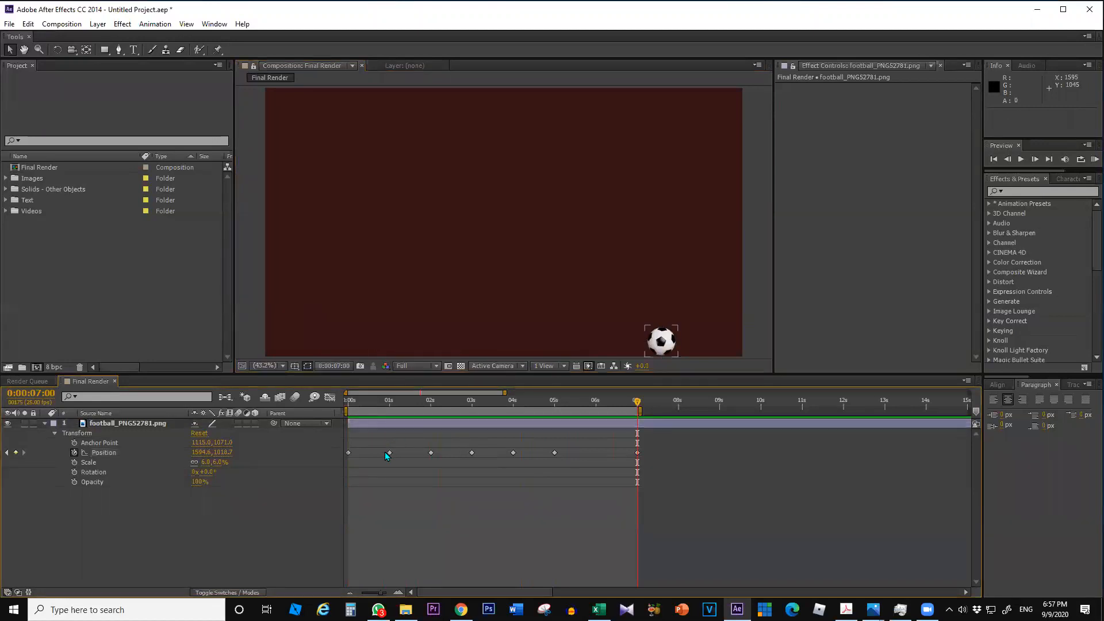
- Select the football at its 0:00:01:00 keyframe and examine the motion path around the ball up close
left_click(390, 403)
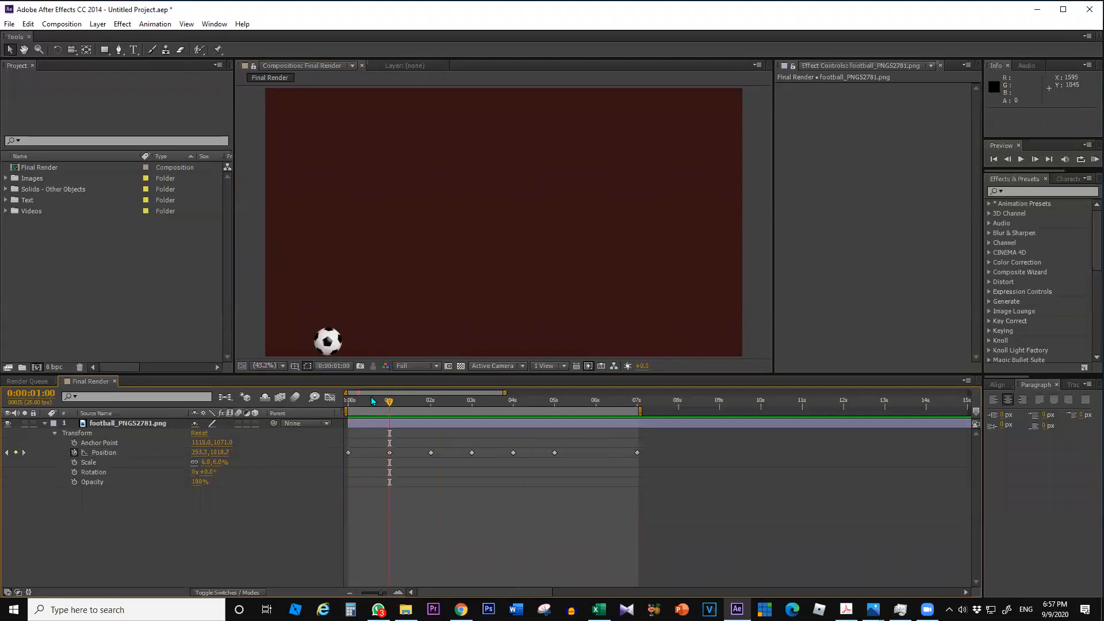
left_click(327, 339)
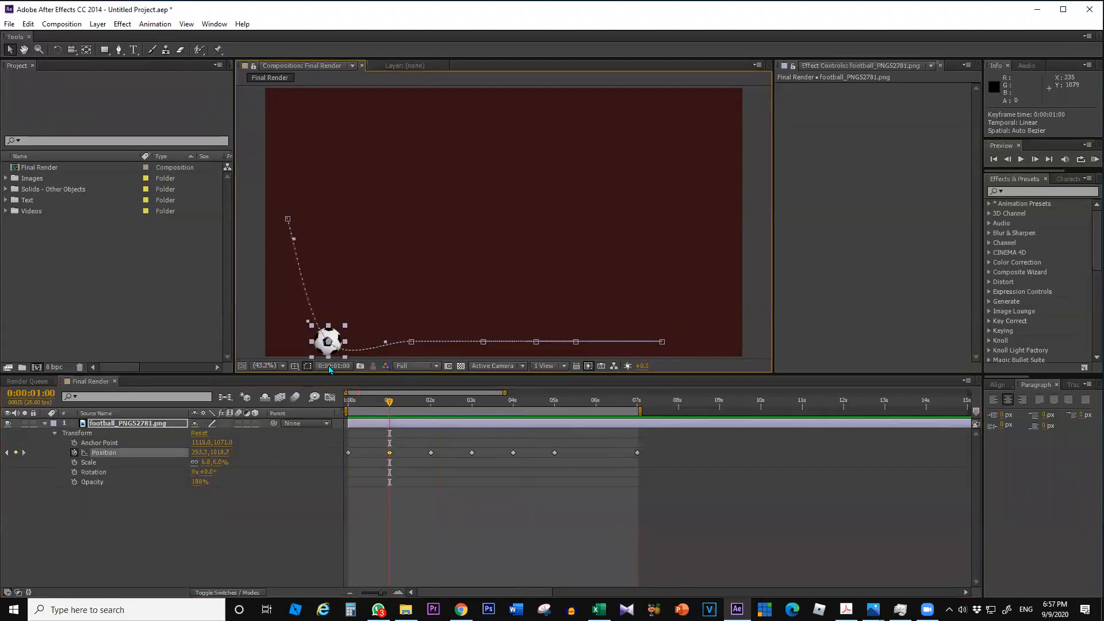
key("period")
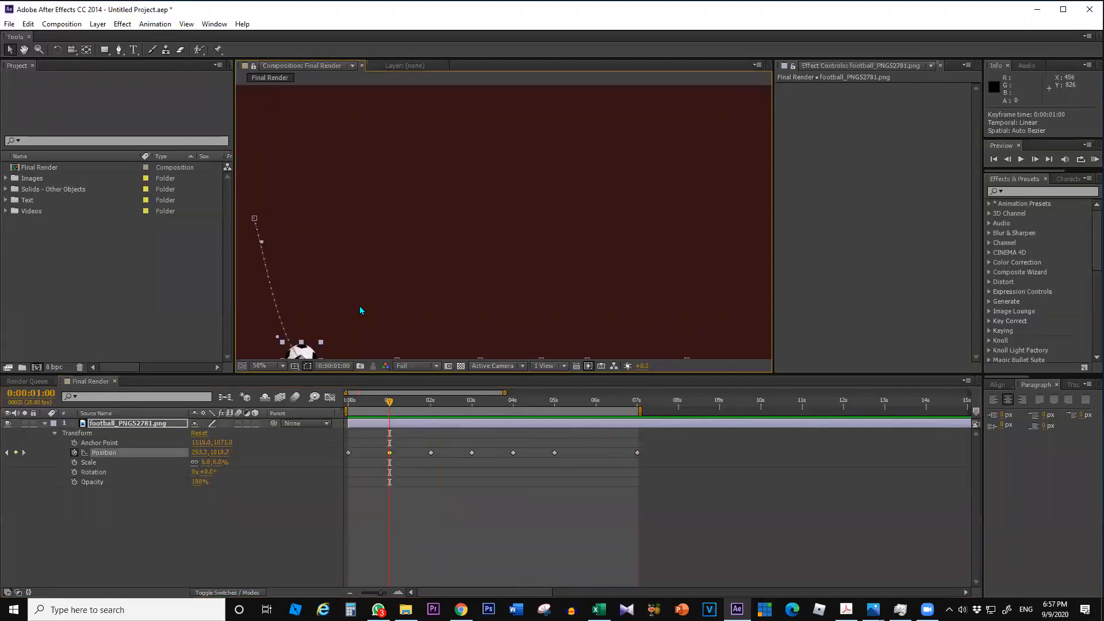
key("comma")
key("comma")
key("period")
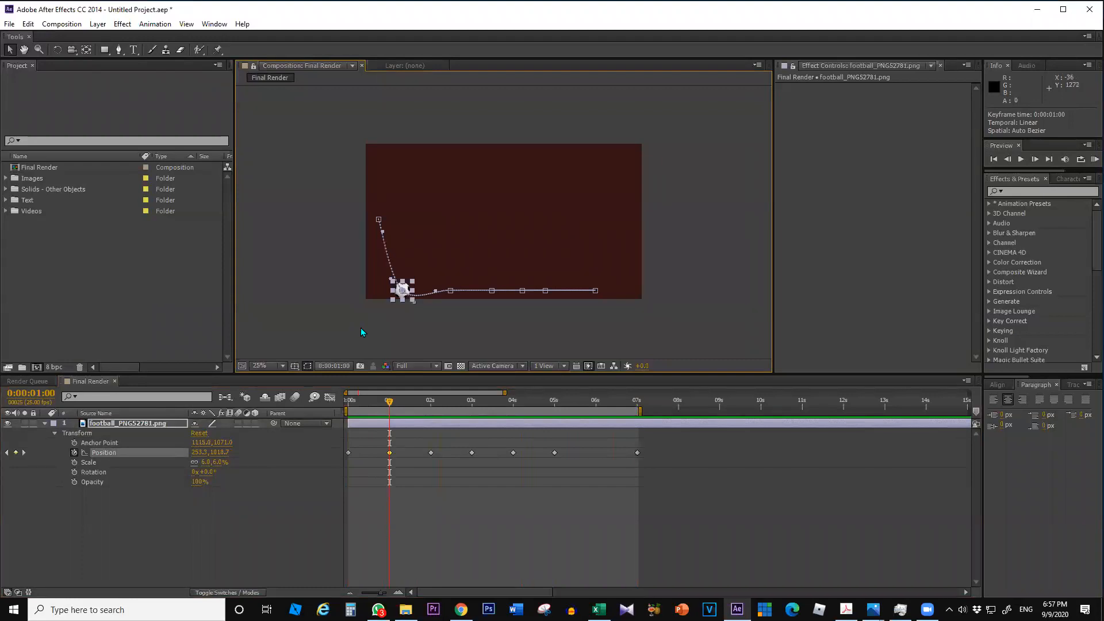
key("period")
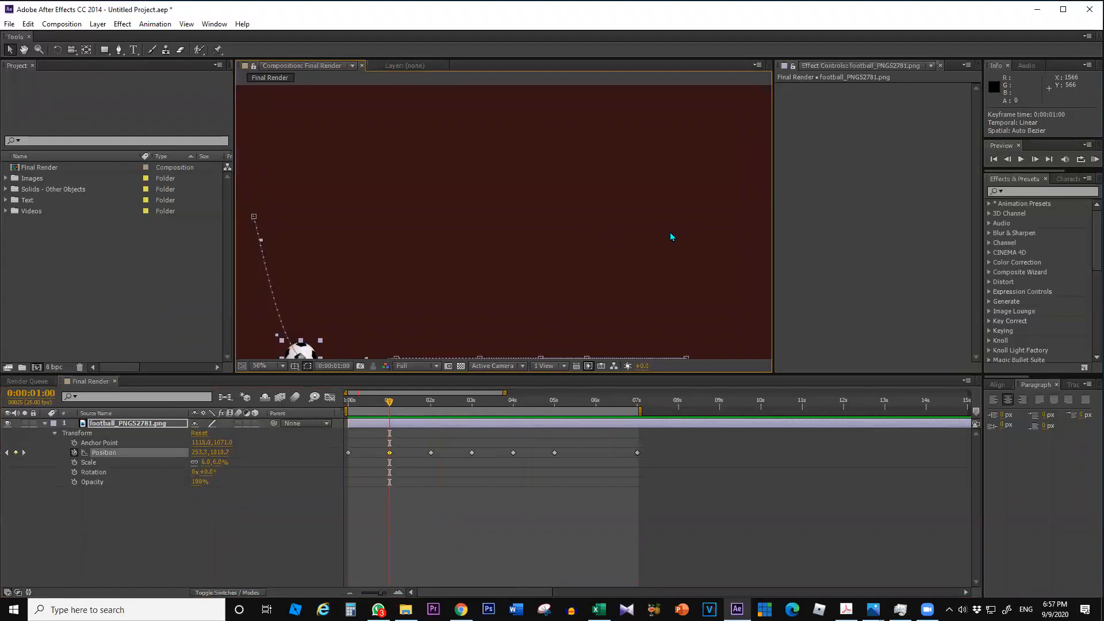
key("h")
left_click_drag(376, 298, 490, 216)
key("v")
key("period")
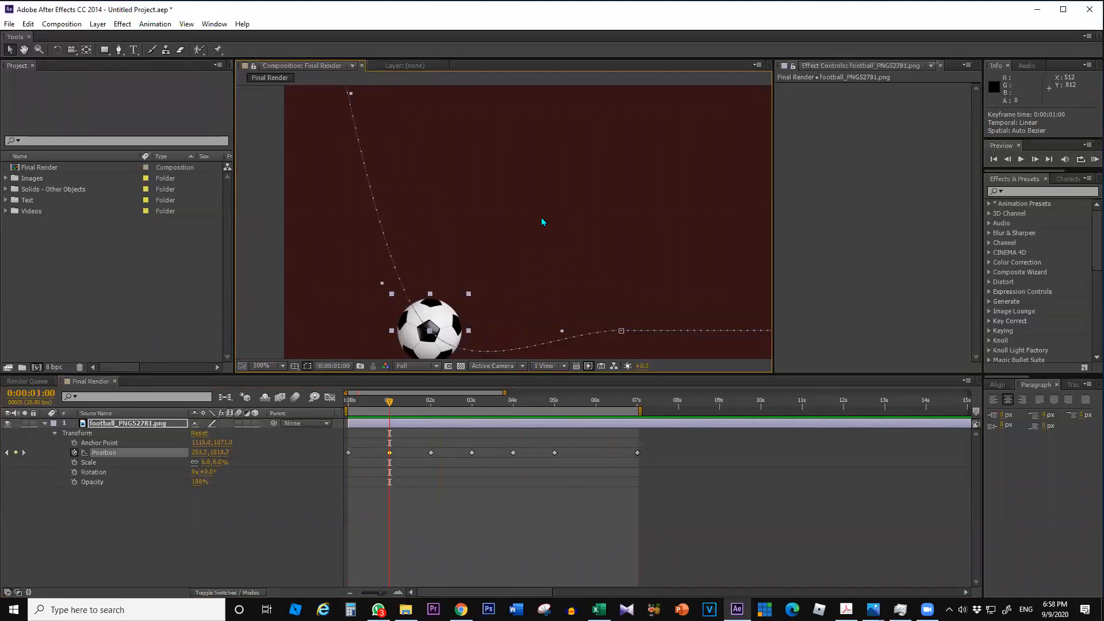
key("h")
left_click_drag(526, 275, 527, 242)
key("v")
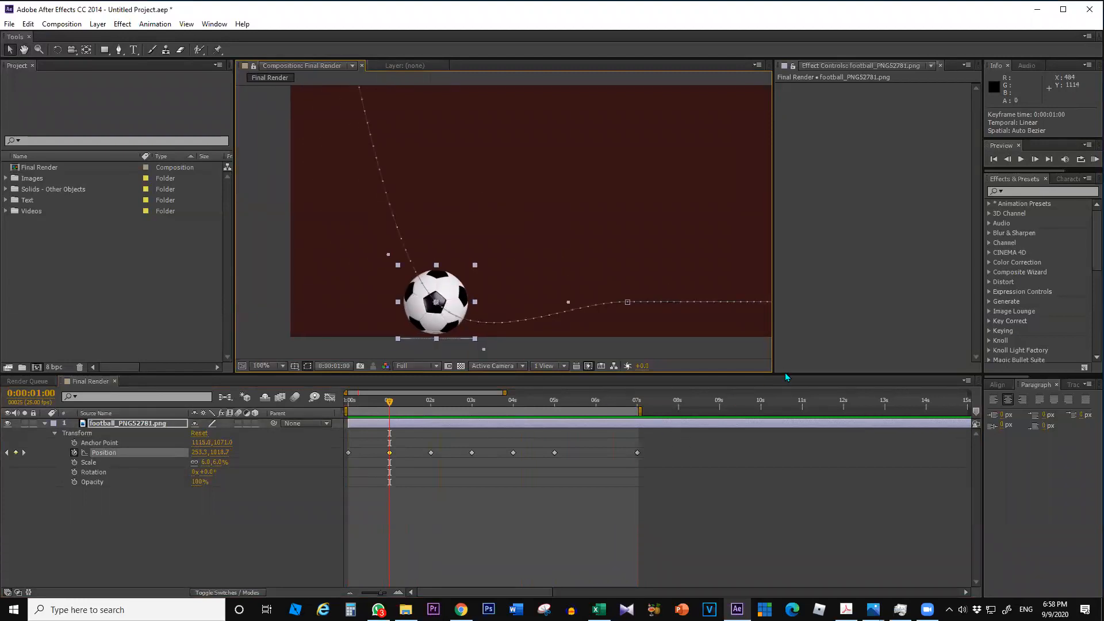
- Enlarge the composition viewer by reducing the timeline's height and the effect controls' width, keeping the football in view
left_click_drag(786, 374, 785, 428)
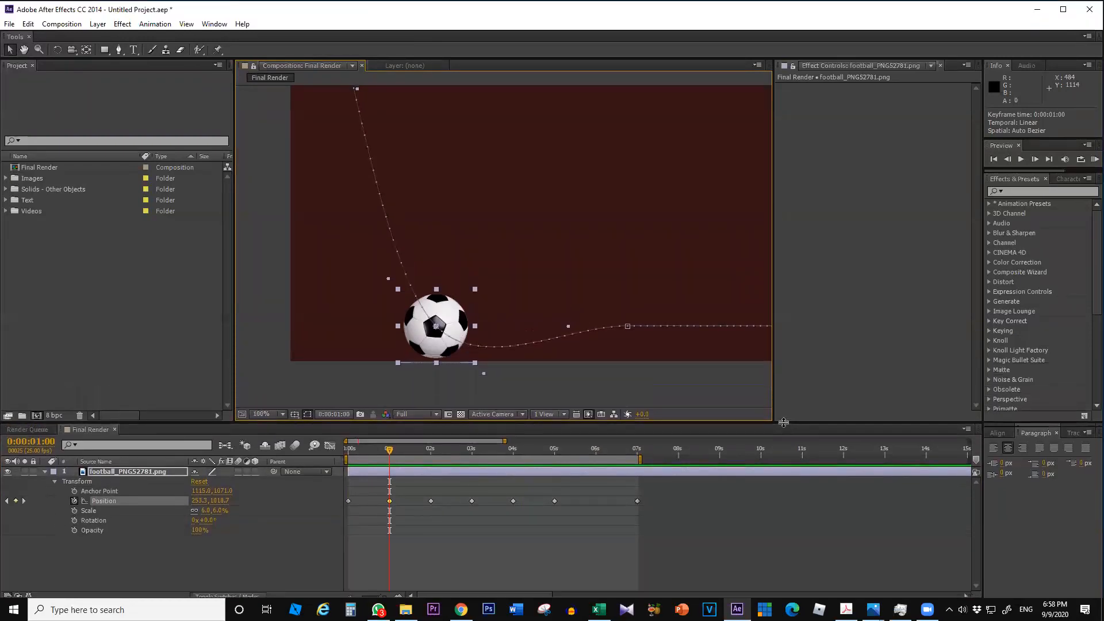
left_click_drag(774, 345, 815, 343)
key("space")
left_click_drag(667, 207, 636, 247)
left_click(267, 415)
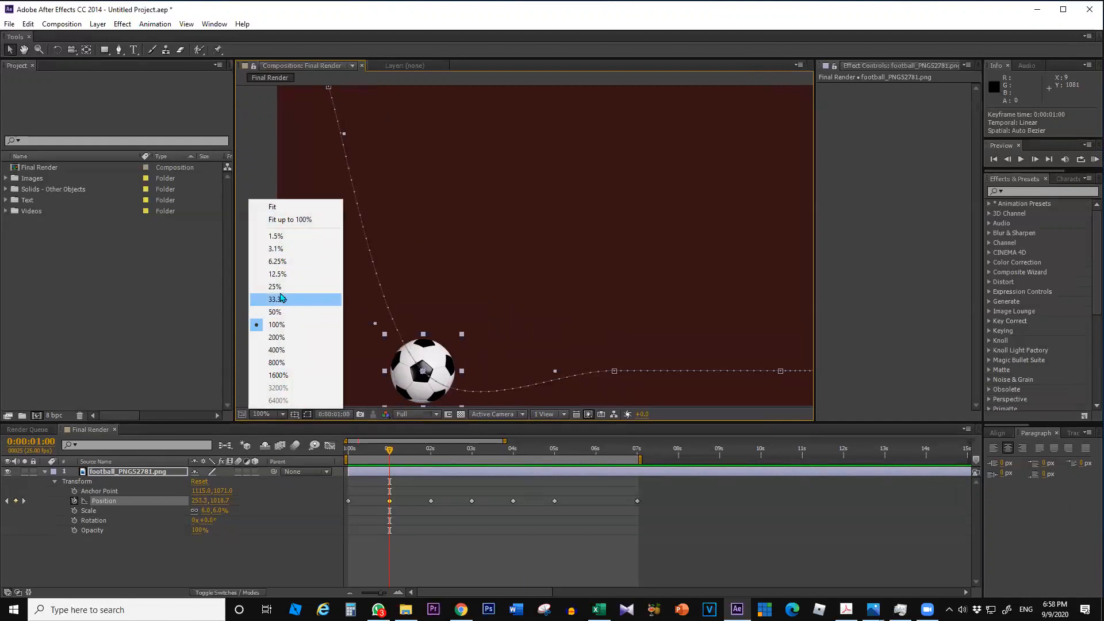
left_click(265, 413)
left_click(258, 414)
left_click(257, 416)
left_click(257, 415)
left_click(257, 415)
left_click(257, 415)
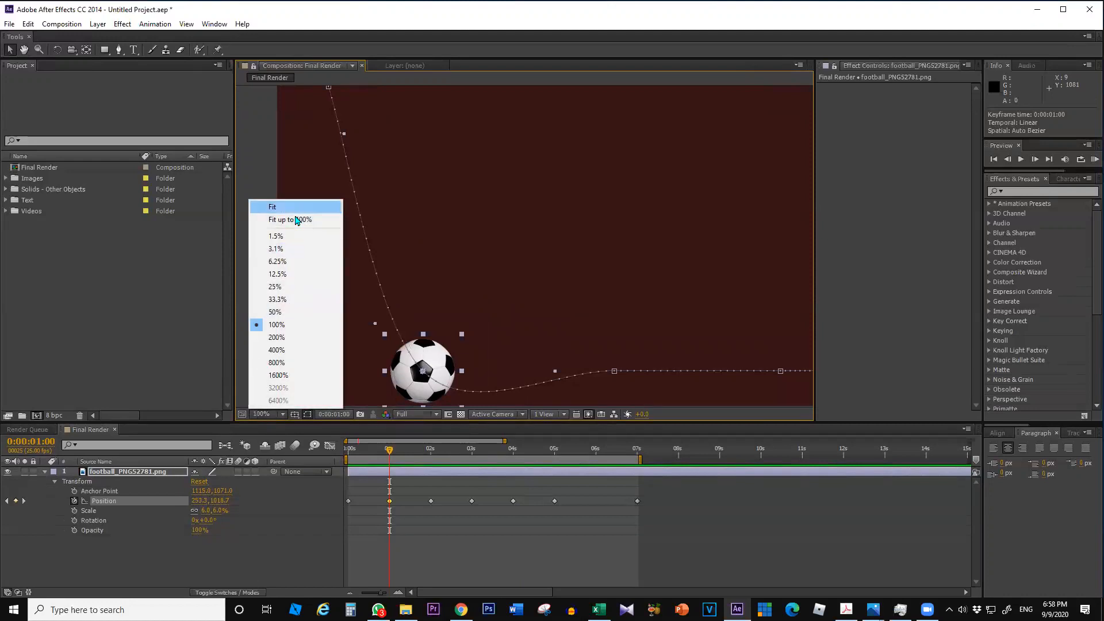
left_click(256, 415)
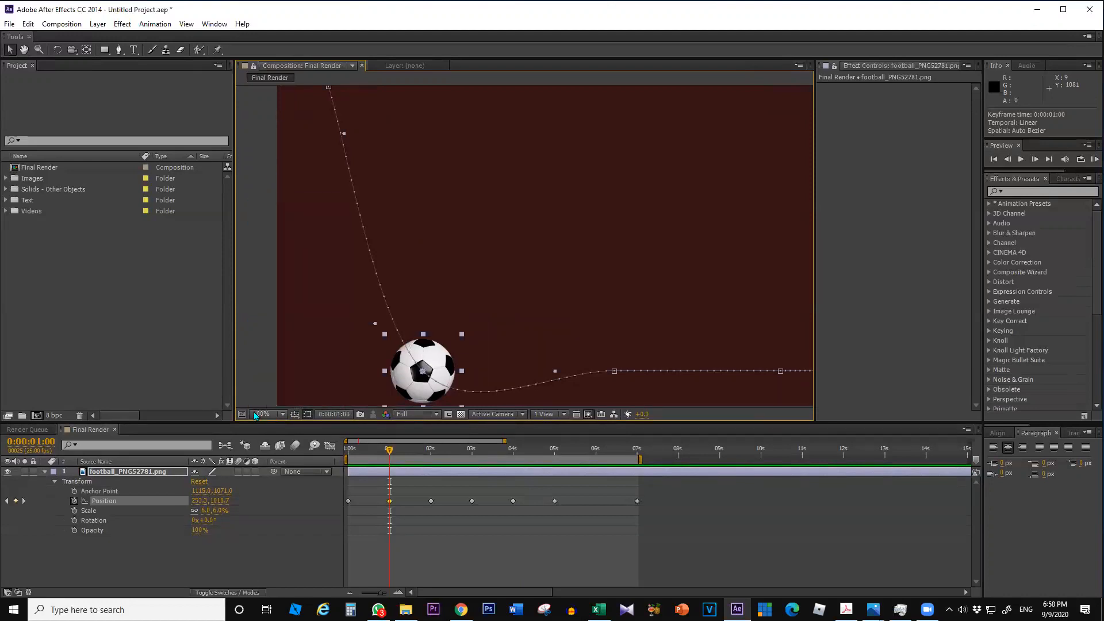
- View the full motion path at 50% magnification, reselect the football and inspect its Position keyframe at 0:00:01:00
scroll(423, 260, "down", 2)
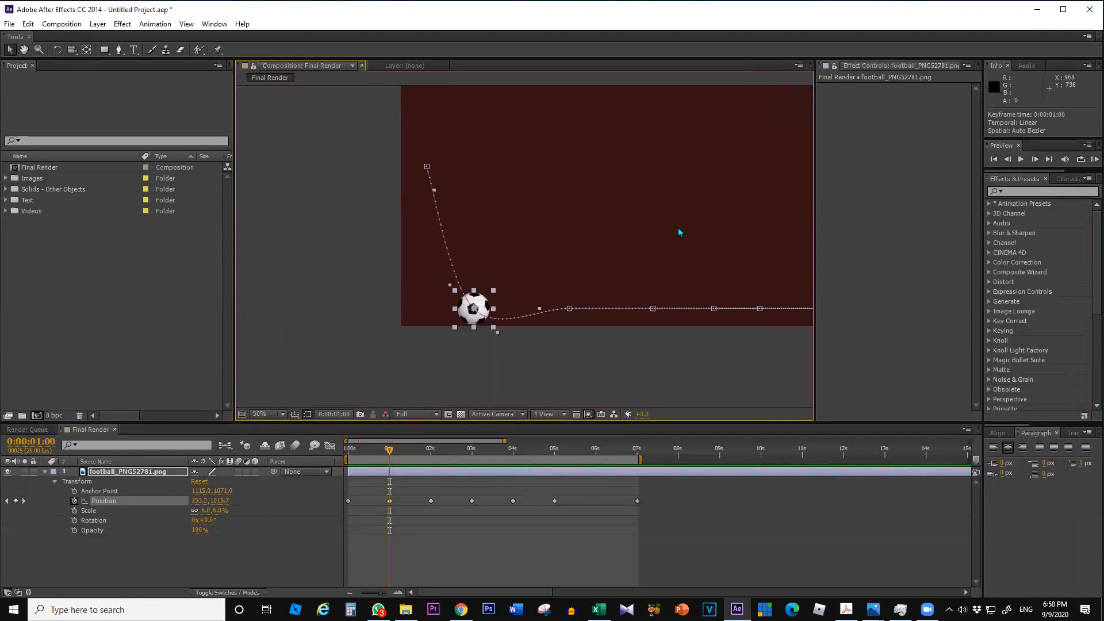
left_click(256, 415)
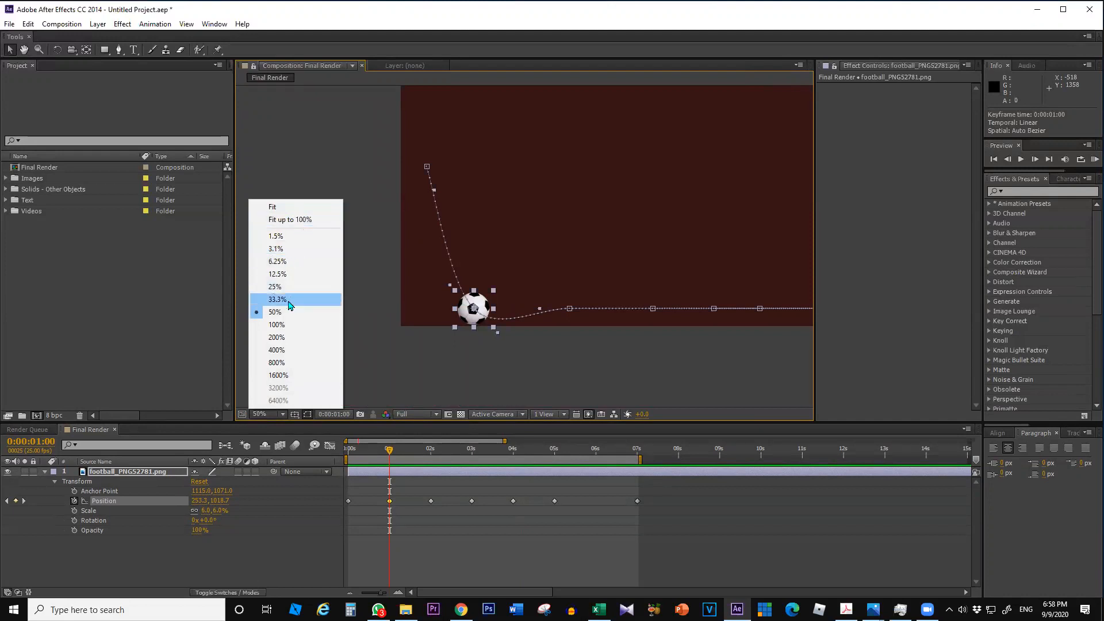
left_click(457, 386)
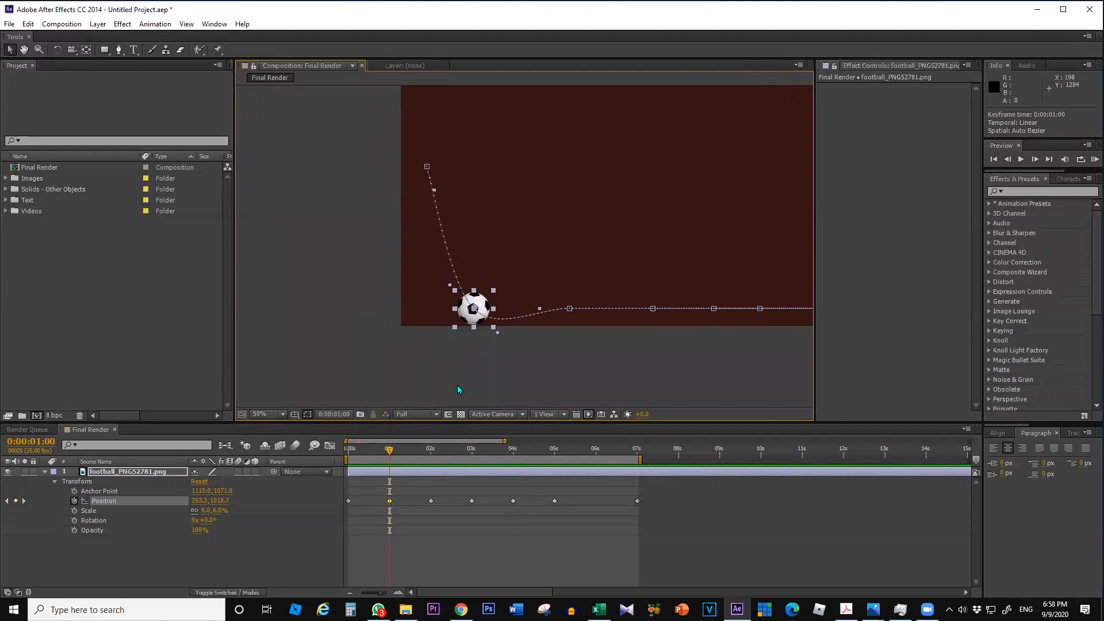
left_click(457, 386)
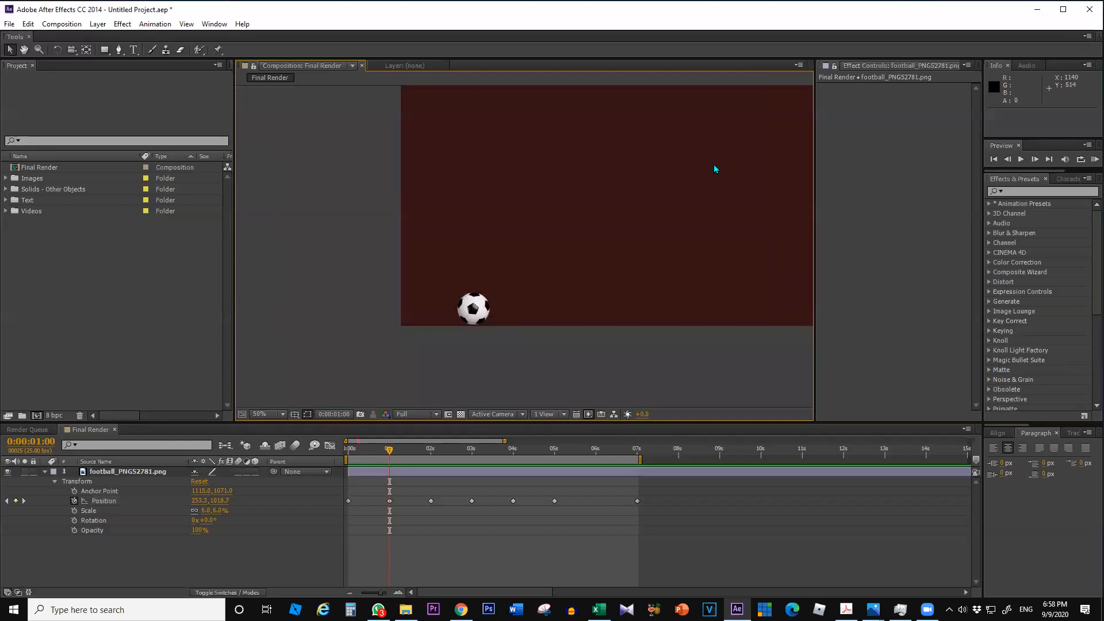
key("h")
left_click_drag(615, 240, 561, 268)
key("v")
left_click(421, 363)
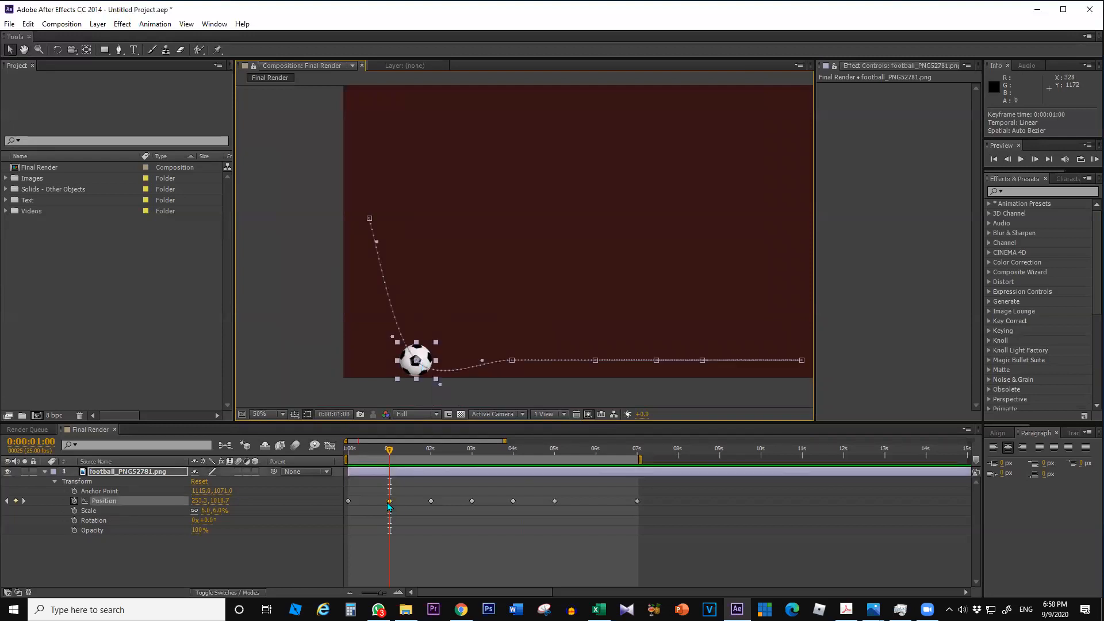
mouse_move(388, 504)
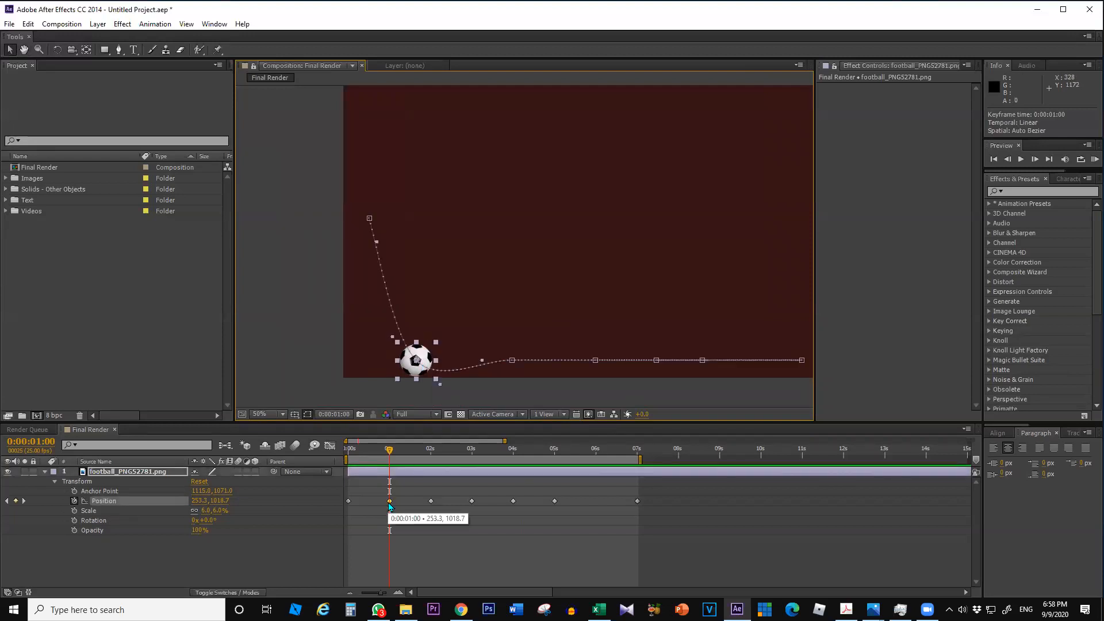
left_click(398, 450)
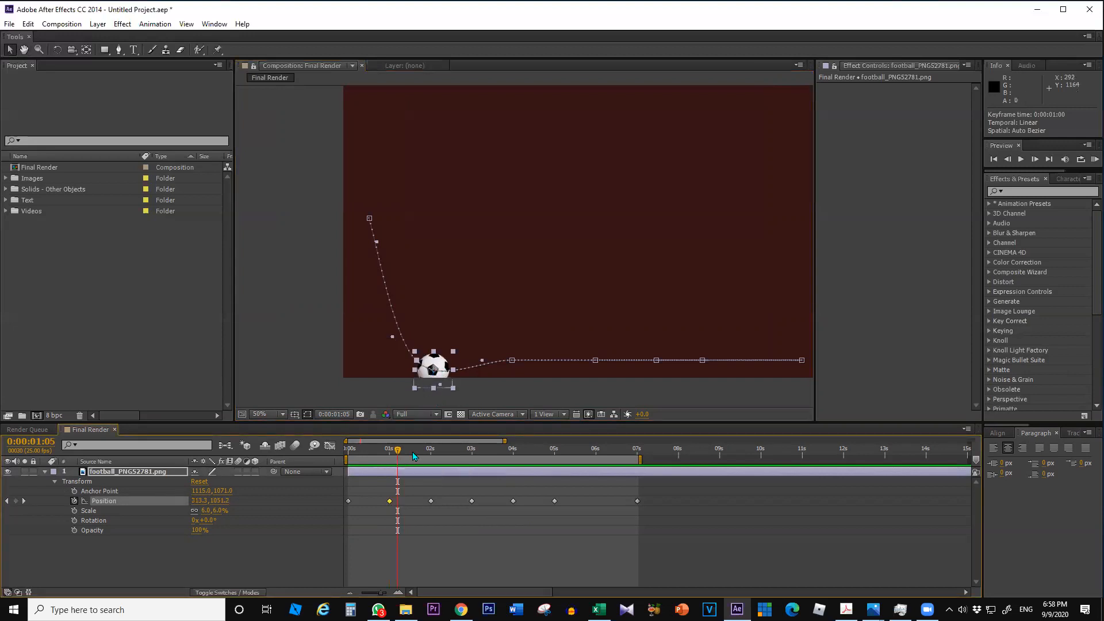
double_click(389, 501)
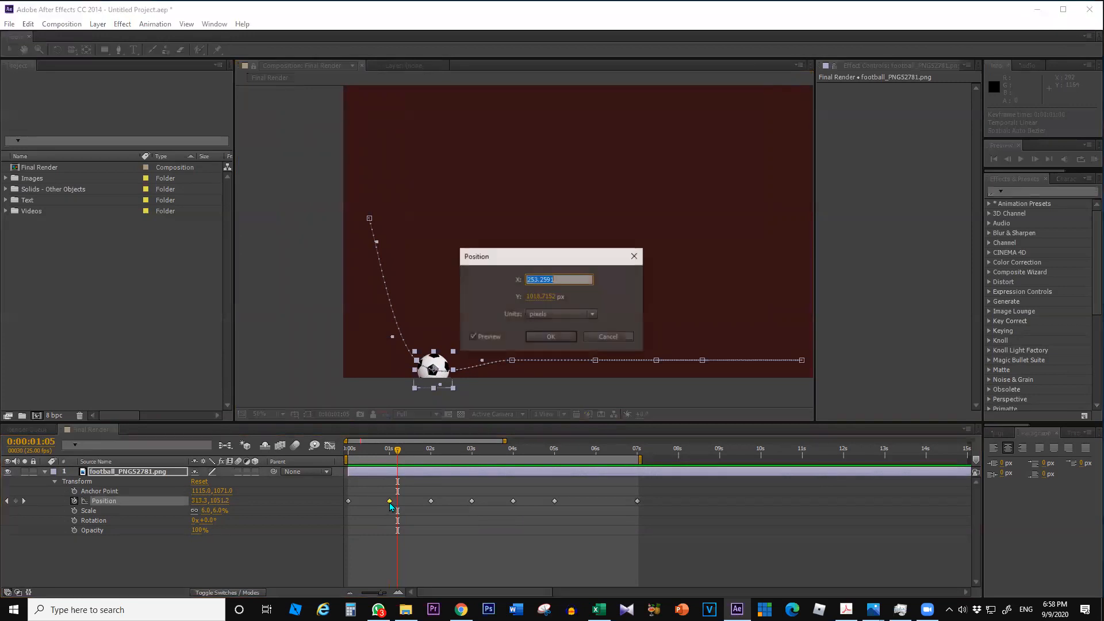
left_click(619, 334)
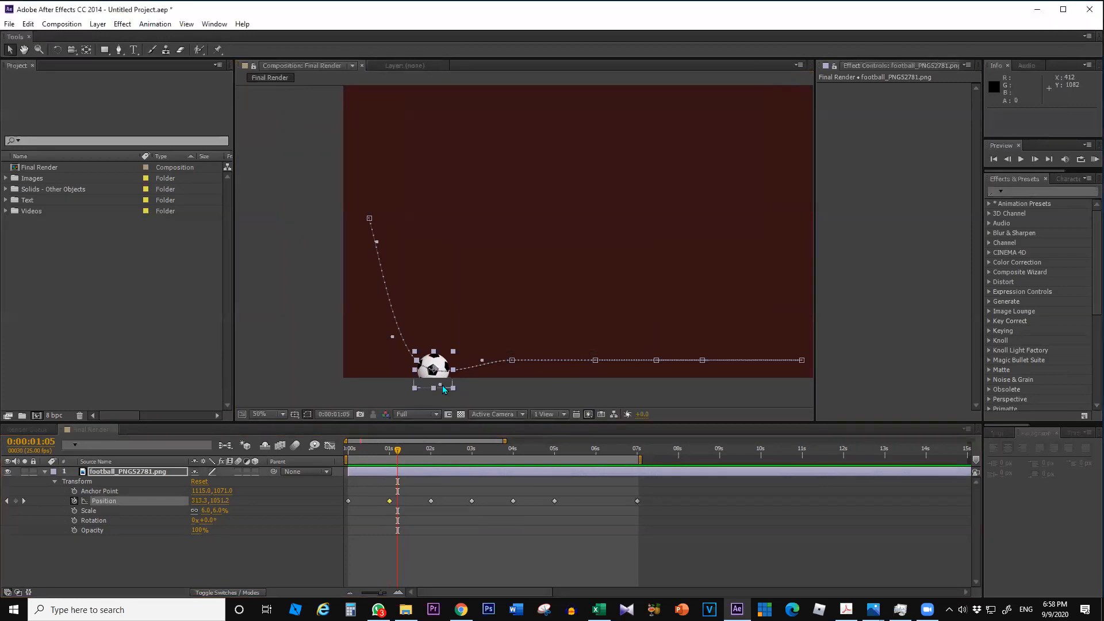
left_click(389, 456)
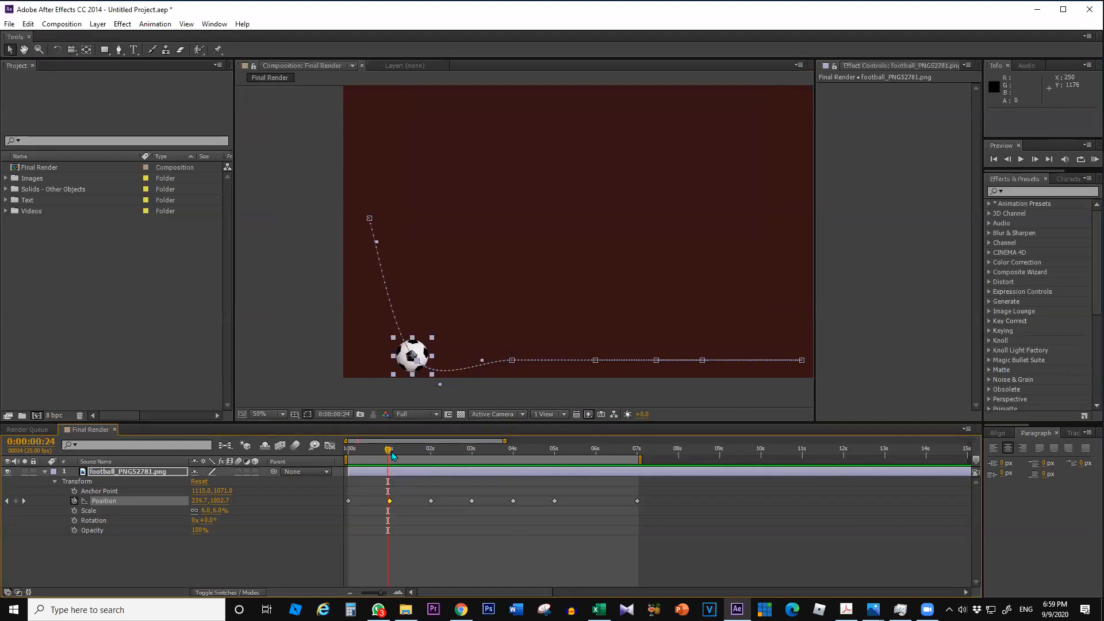
left_click(390, 454)
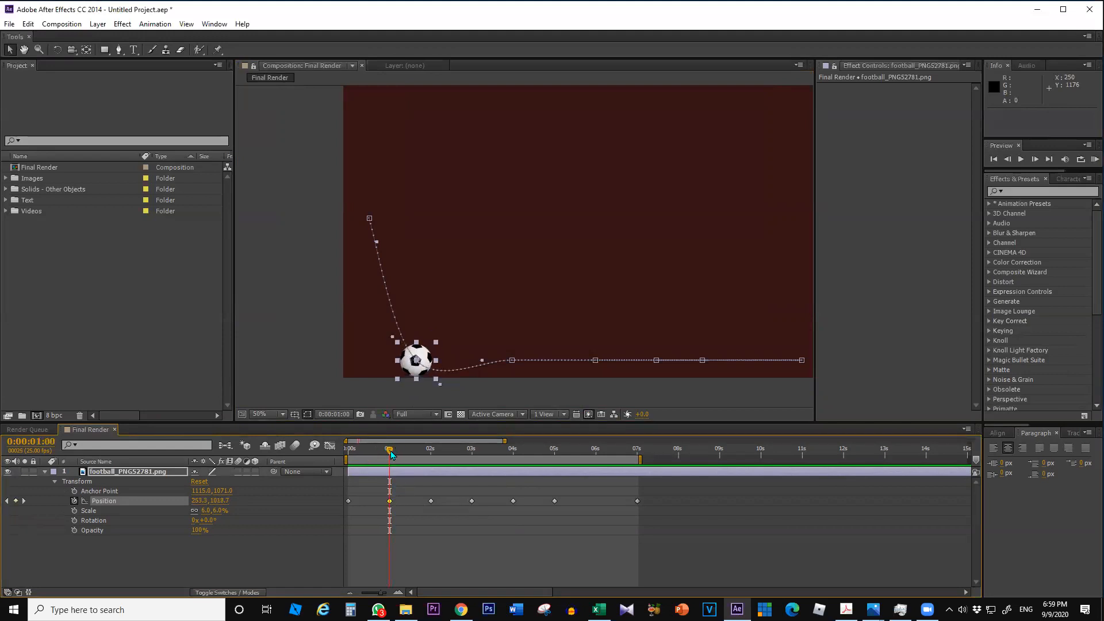
- Step through the football's Position keyframes up to 4 seconds and return to the one at 1 second
left_click(23, 501)
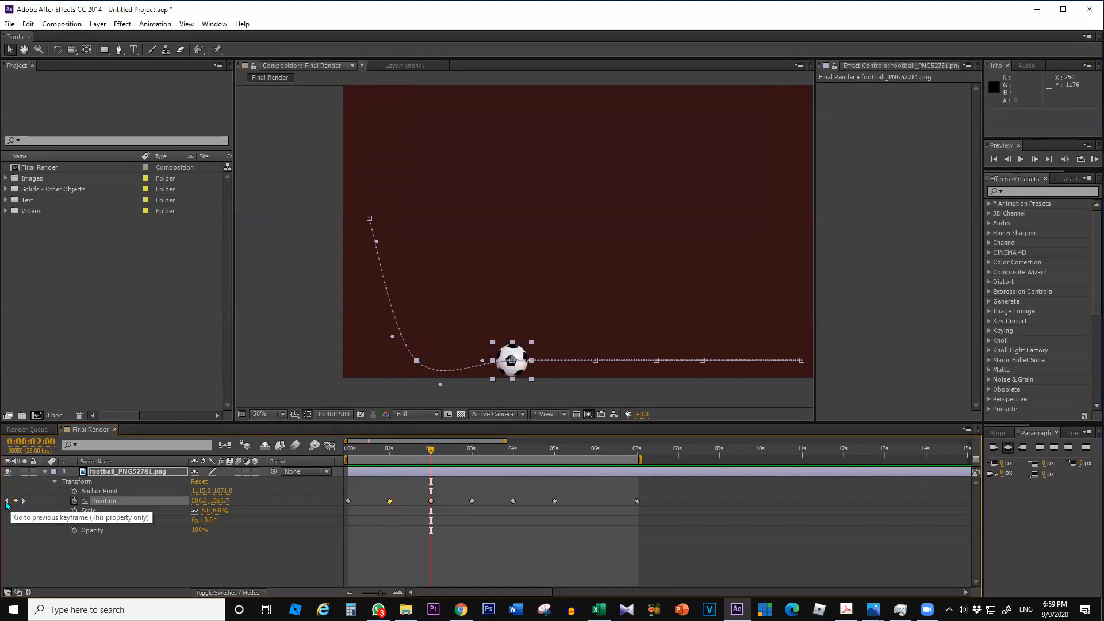
left_click(7, 502)
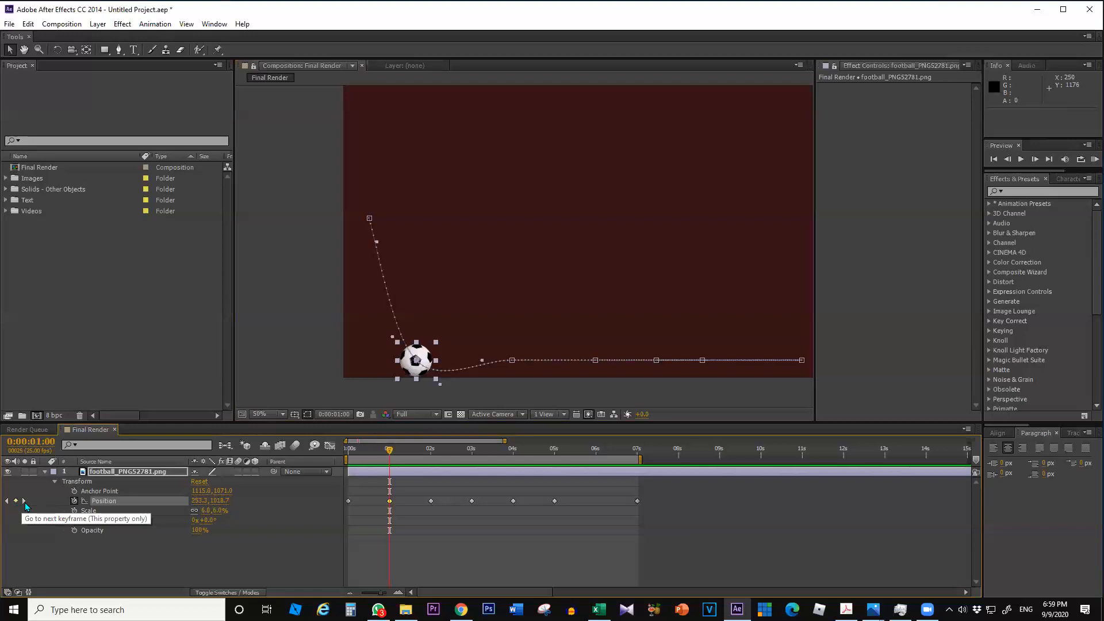
left_click(24, 502)
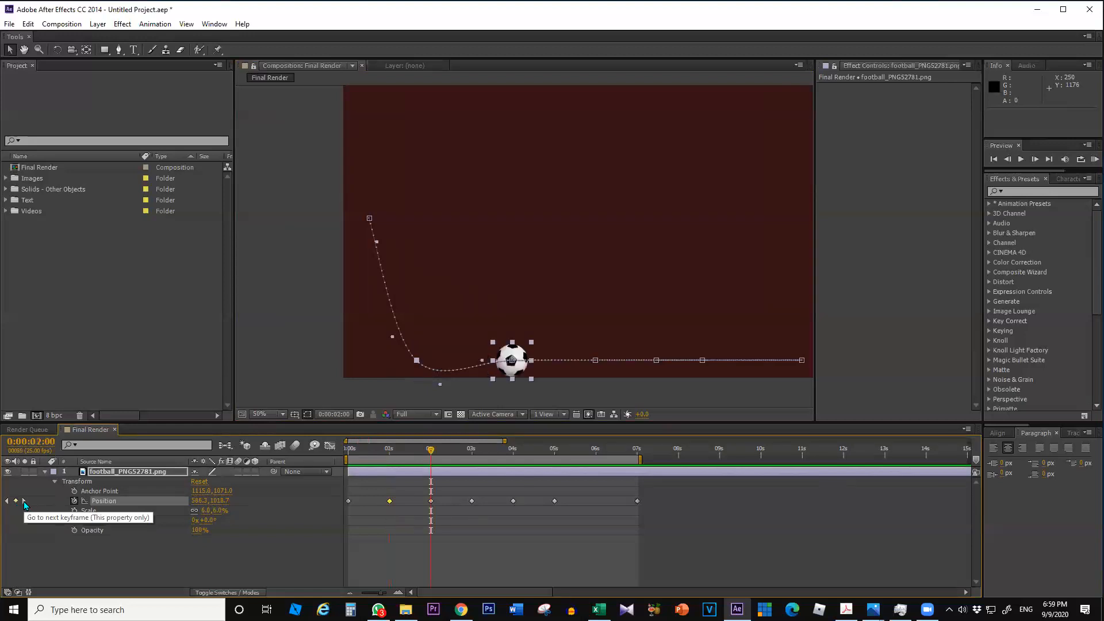
left_click(23, 502)
left_click(23, 501)
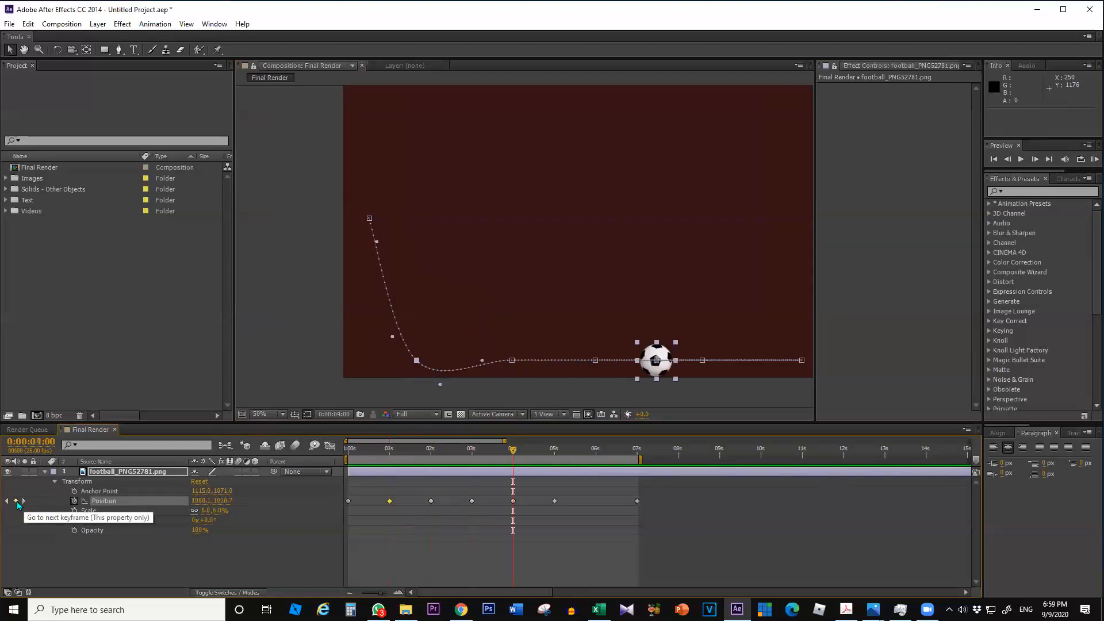
left_click(7, 501)
left_click(7, 502)
left_click(7, 501)
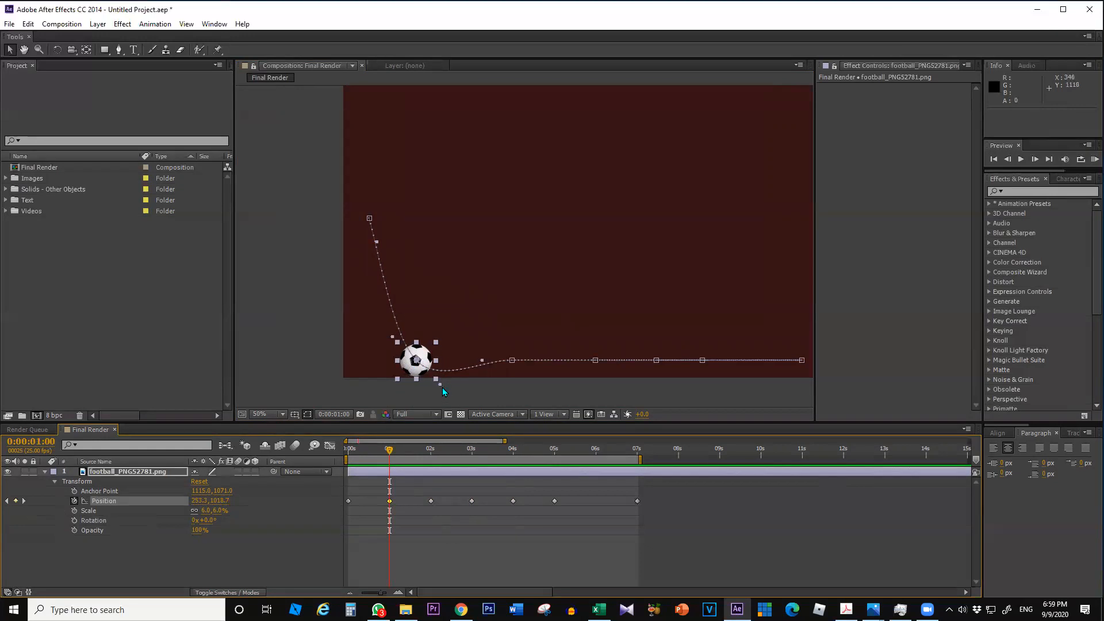
- Move the ball's 1-second position to about 131, 1017 and pull its outgoing path handle to about 390, 35, forming the first bounce arc
mouse_move(440, 384)
left_mouse_down()
mouse_move(462, 375)
mouse_move(427, 394)
left_mouse_up()
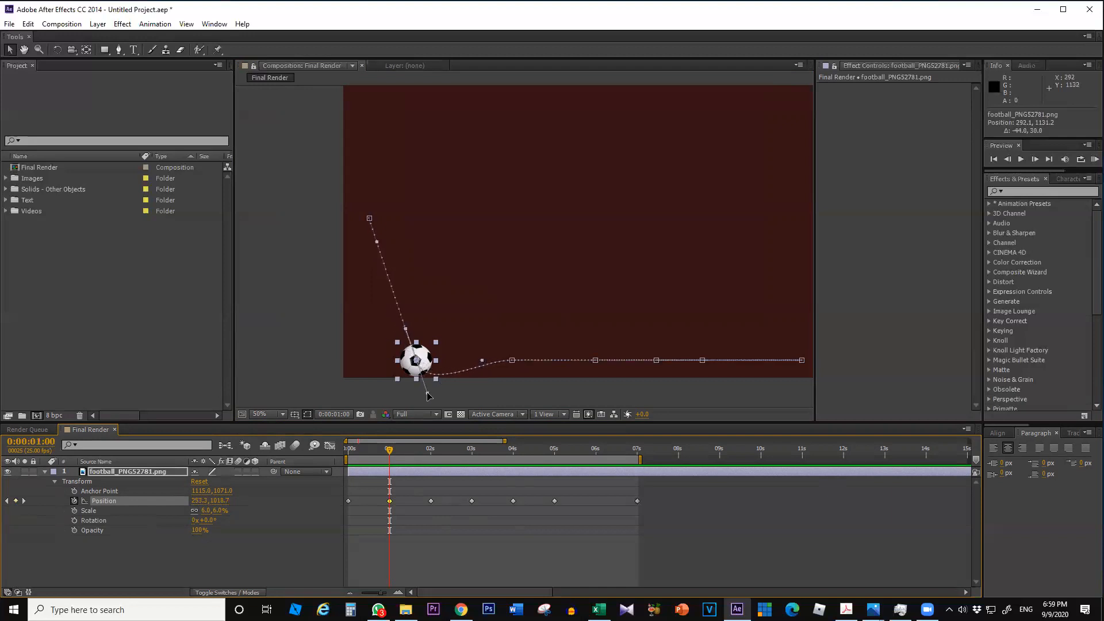
left_click_drag(427, 393, 380, 360)
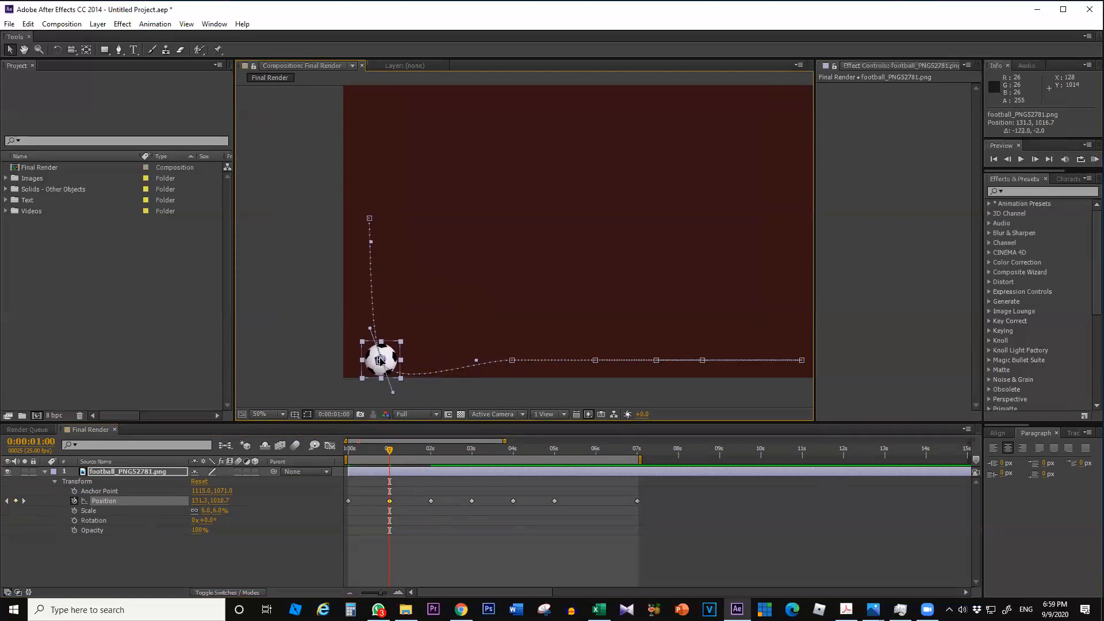
left_click_drag(393, 394, 455, 80)
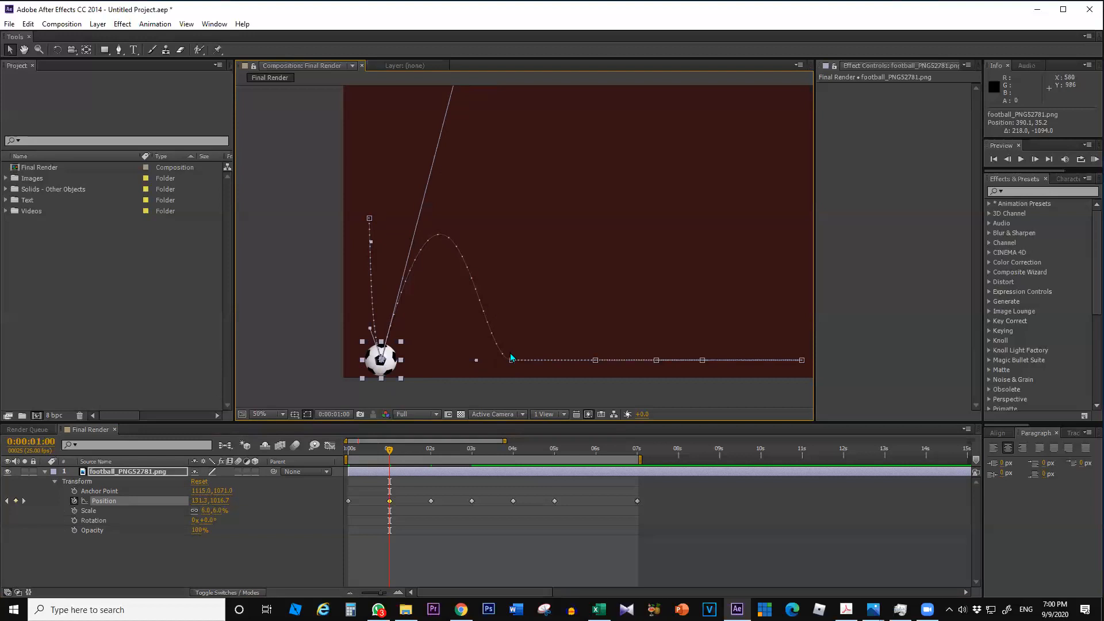
- At the 2-second keyframe, steepen the incoming path, move the ball to about 532, 1013 and pull the outgoing handle to about 941, 127
left_click(23, 501)
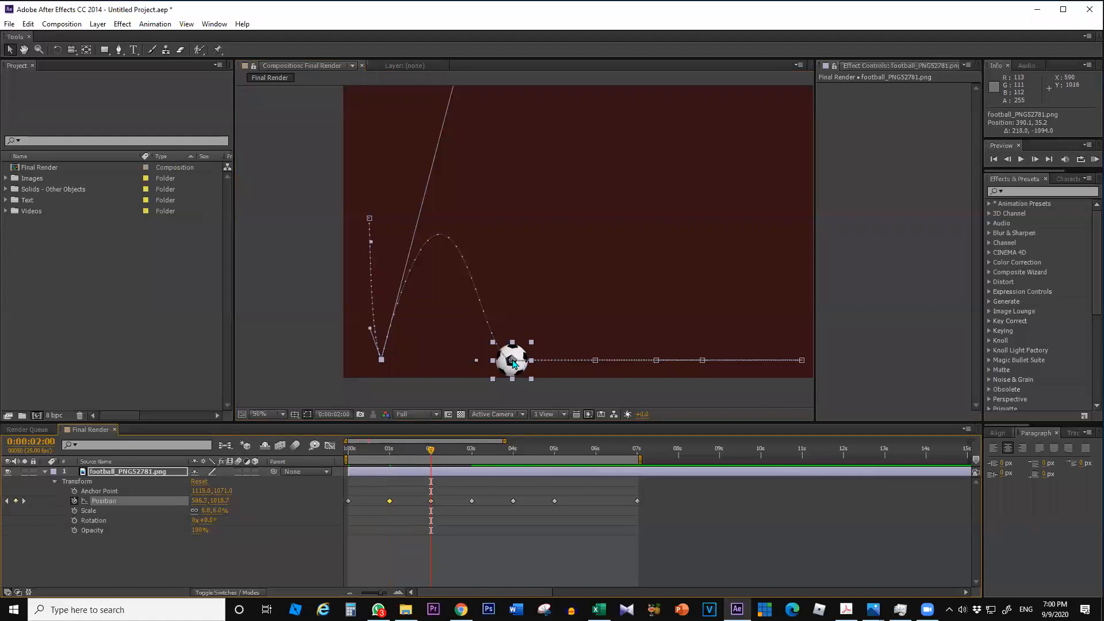
left_click_drag(478, 364, 503, 317)
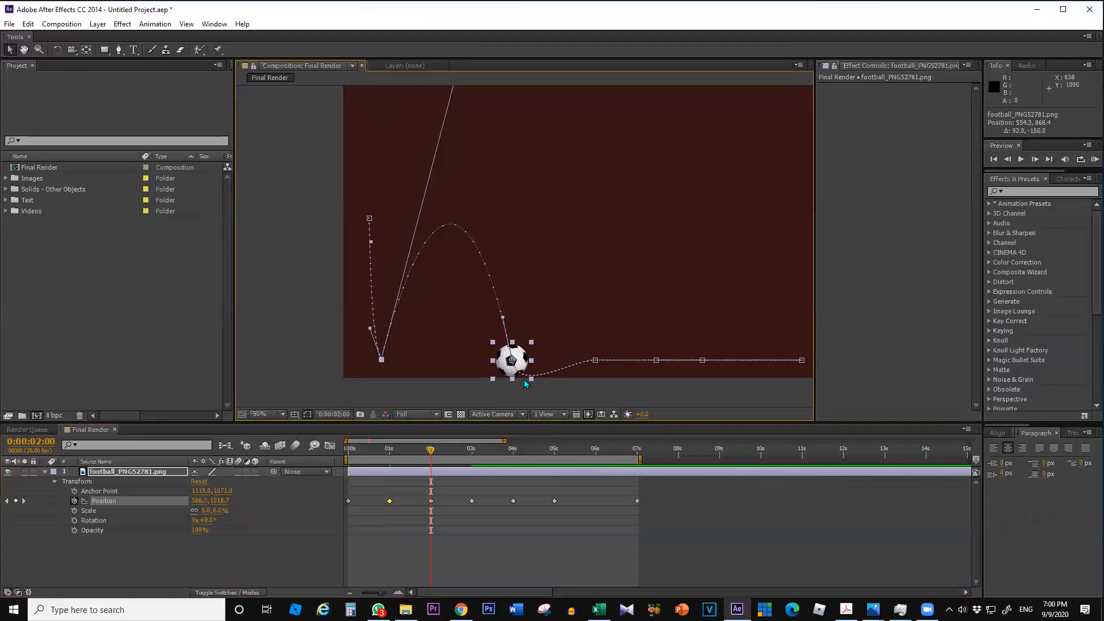
mouse_move(503, 318)
left_mouse_down()
mouse_move(473, 328)
mouse_move(469, 348)
mouse_move(506, 380)
mouse_move(529, 345)
mouse_move(506, 273)
mouse_move(490, 291)
mouse_move(498, 320)
mouse_move(499, 311)
left_mouse_up()
left_click(530, 376)
left_click_drag(531, 375, 614, 106)
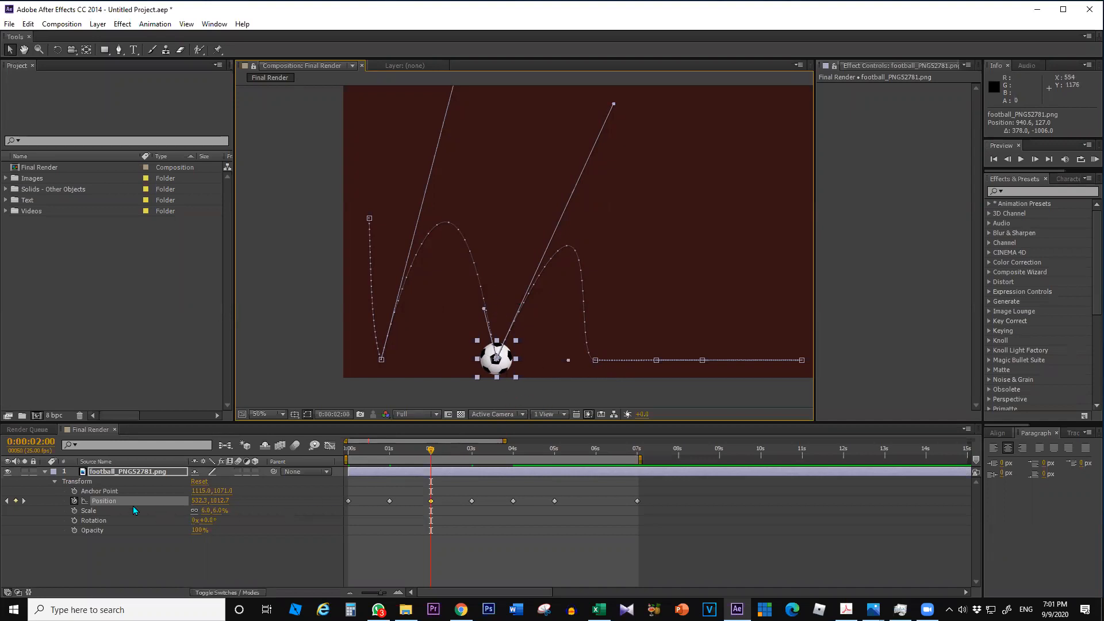
- At the 3-second keyframe, set the incoming path handle at about 837, 938 and pull the outgoing handle to about 1093, 502
left_click(24, 501)
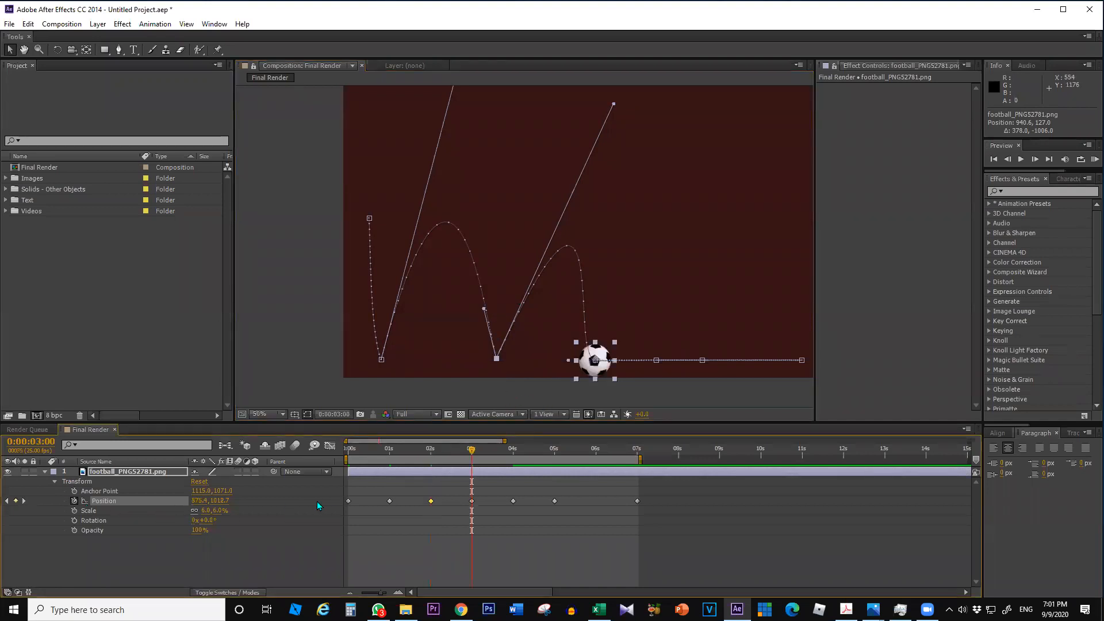
left_click_drag(568, 363, 589, 341)
left_click_drag(587, 339, 583, 337)
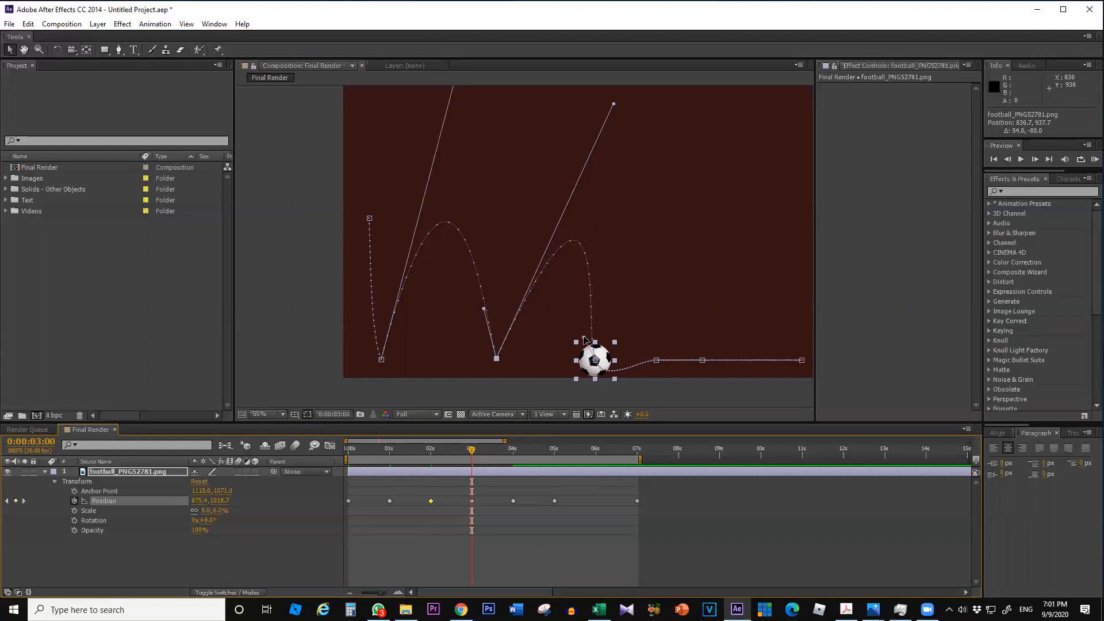
left_click(597, 359)
left_click_drag(607, 386, 657, 211)
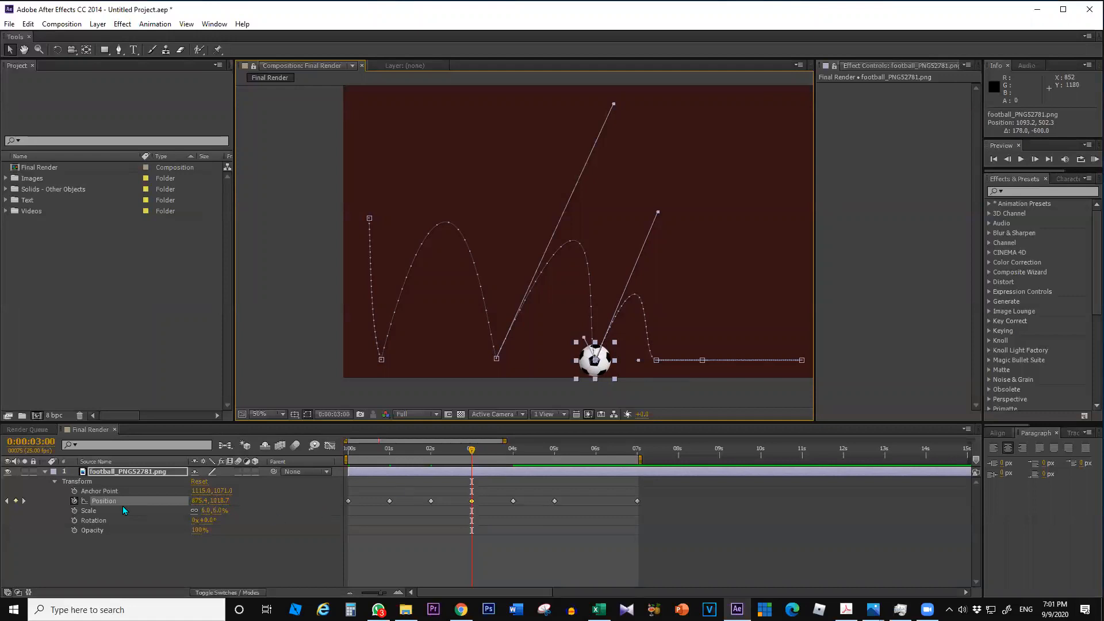
- At the 4-second keyframe, raise the incoming motion-path handle to about 1085, 901 so the ball lands almost vertically
left_click(23, 501)
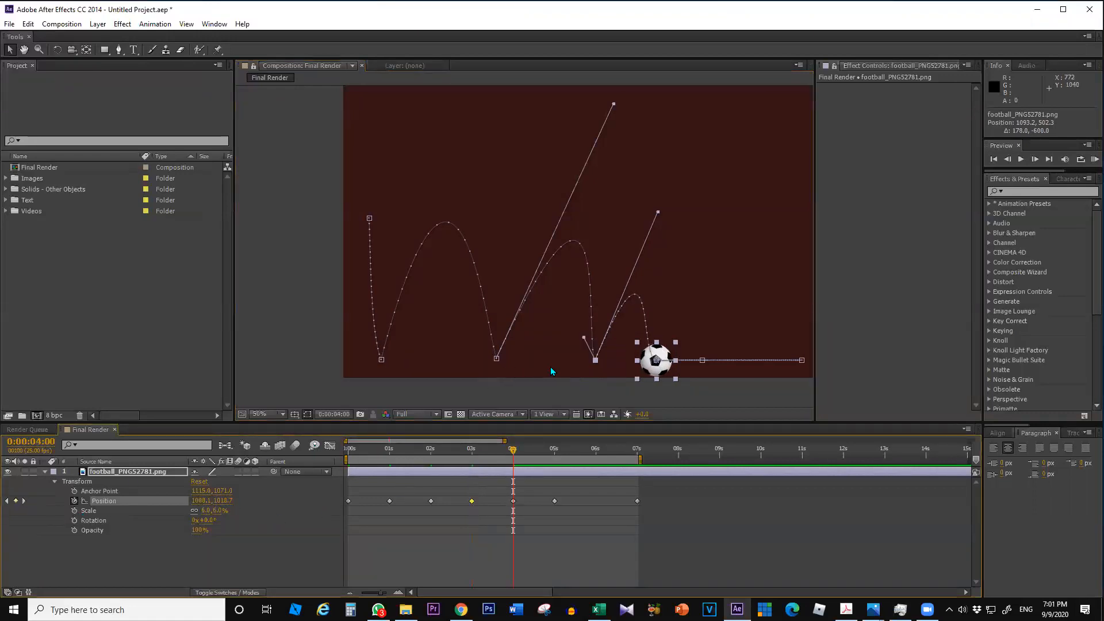
left_click(657, 361)
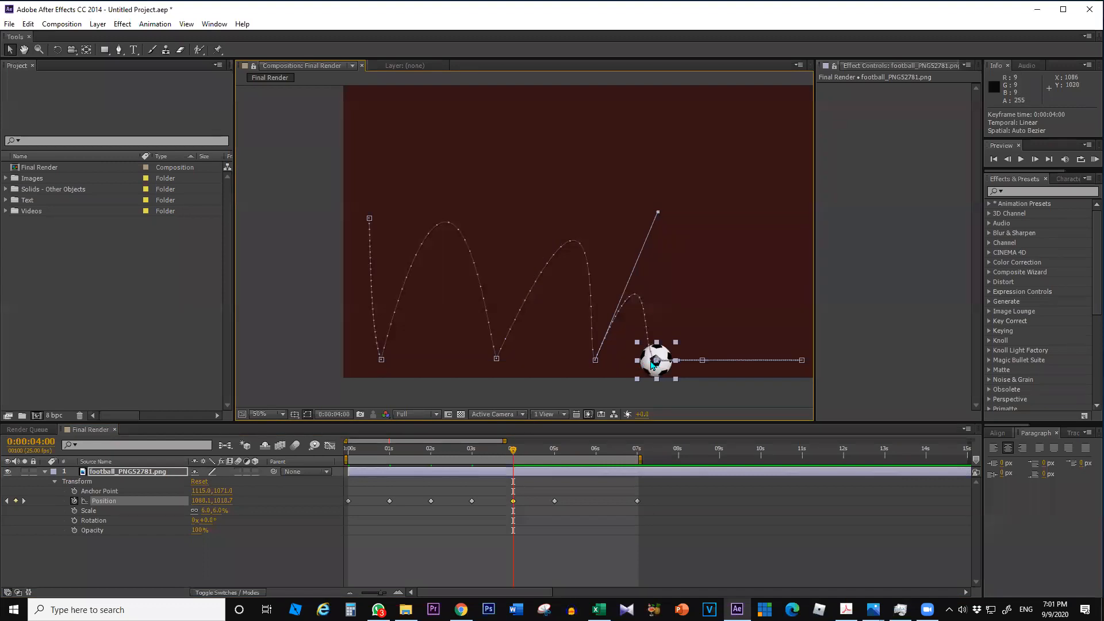
key("period")
left_click_drag(773, 332, 619, 113)
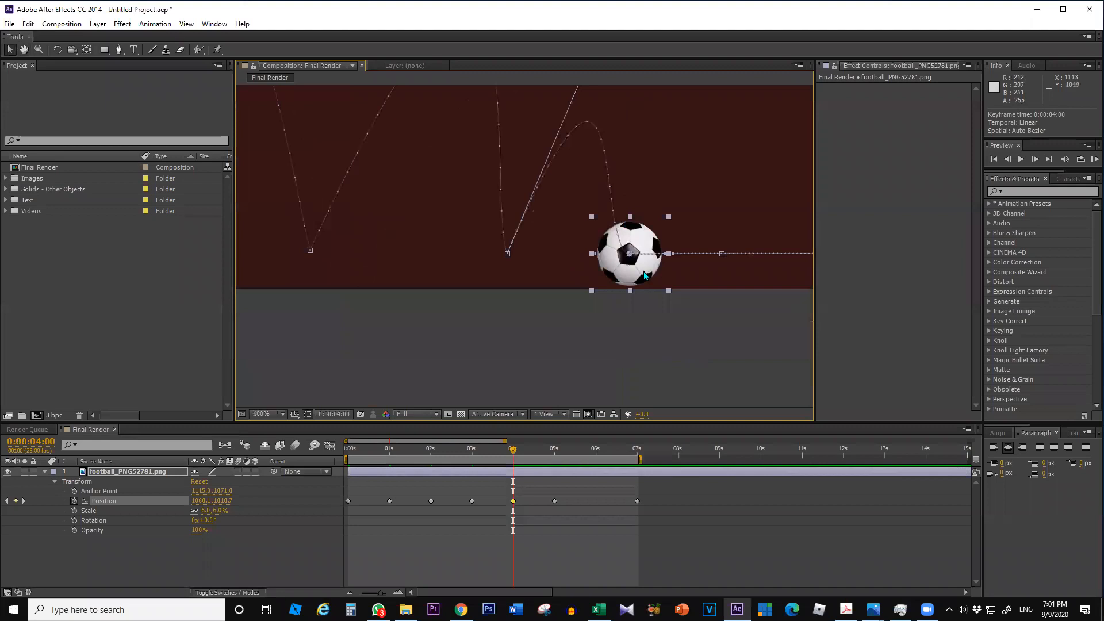
key("period")
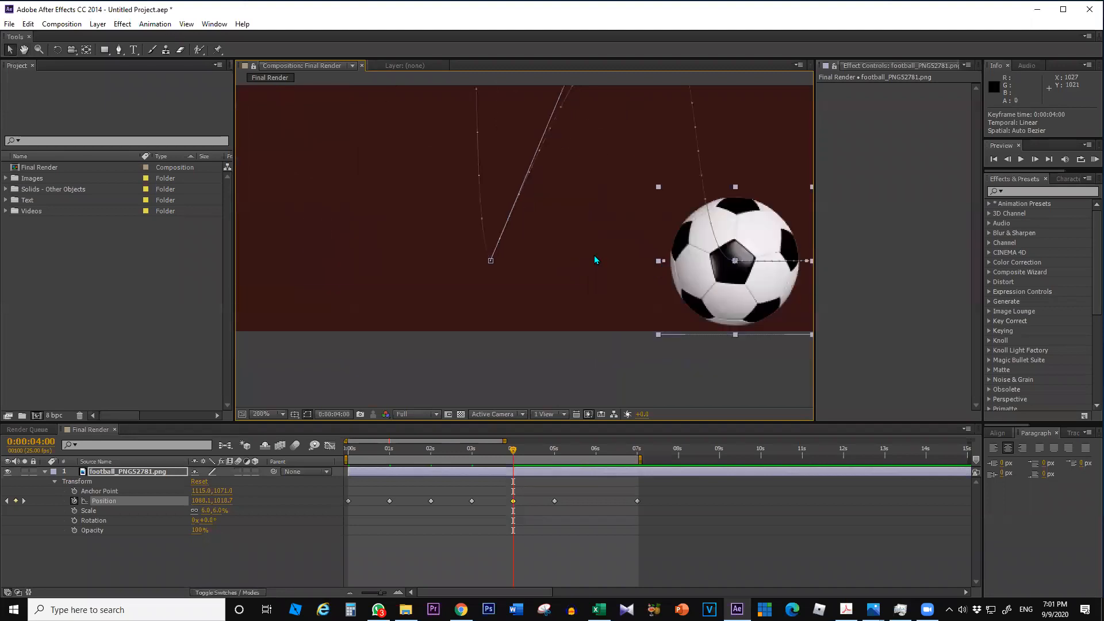
left_click_drag(665, 262, 731, 126)
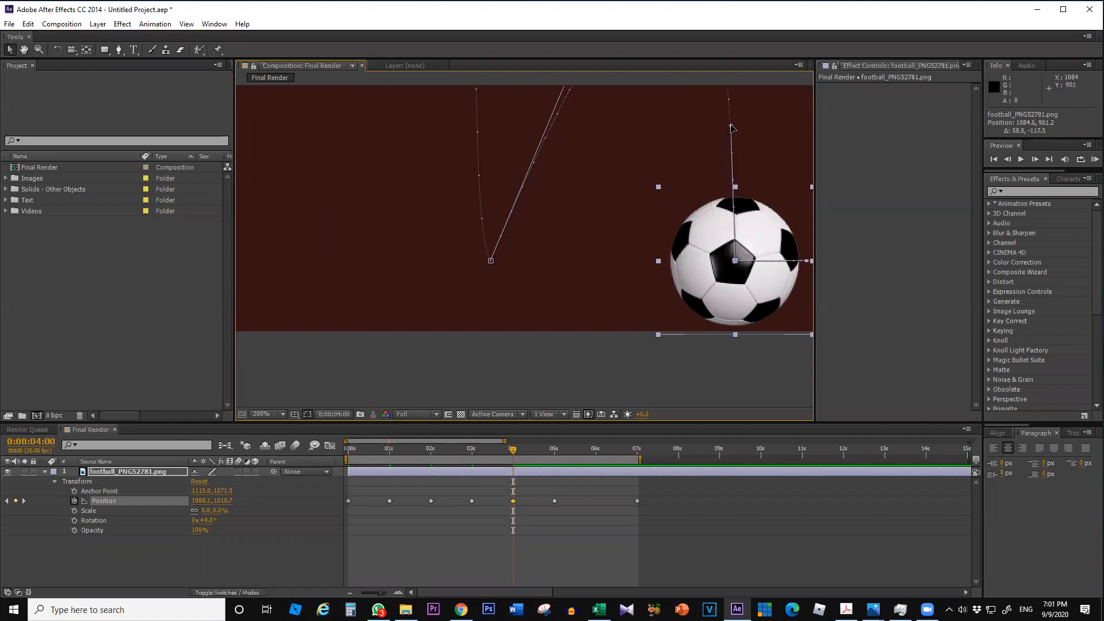
key("comma")
key("comma")
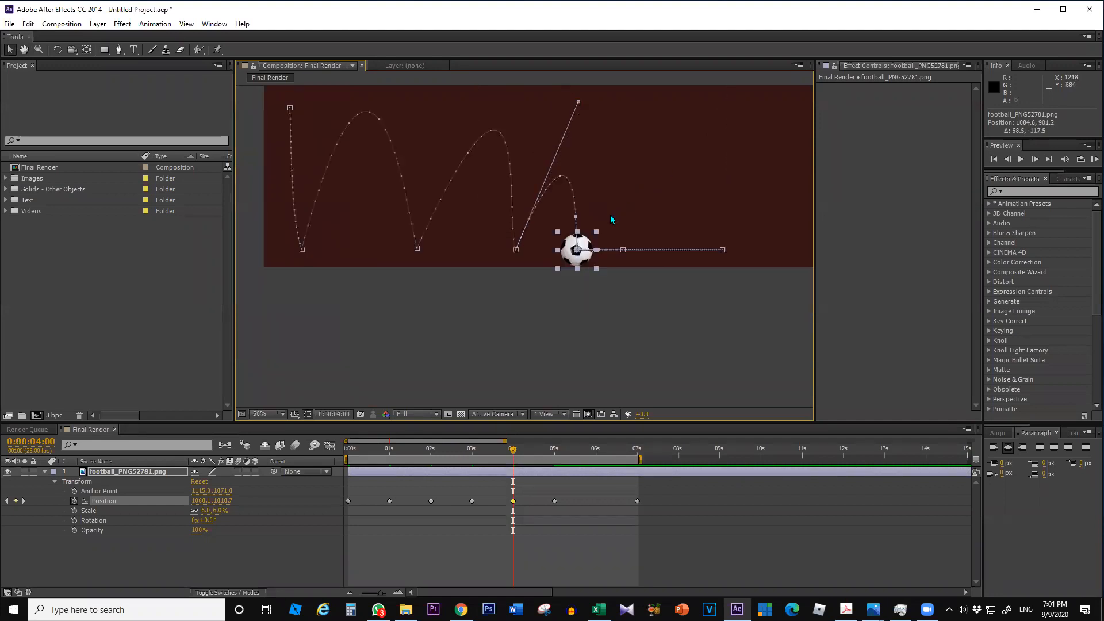
key("comma")
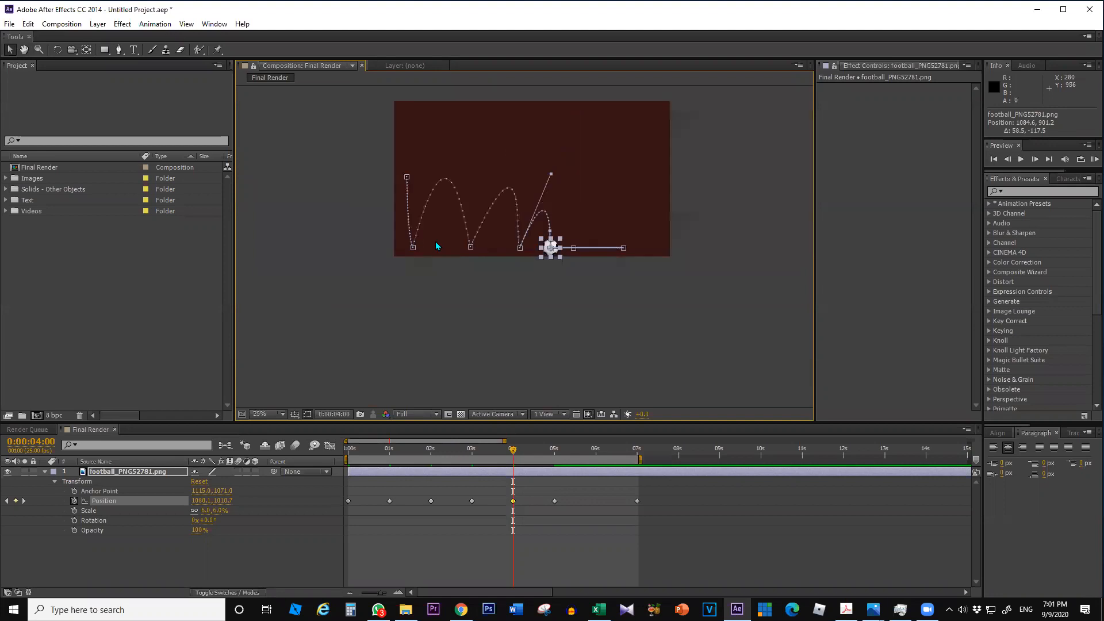
left_click(280, 416)
left_click(278, 208)
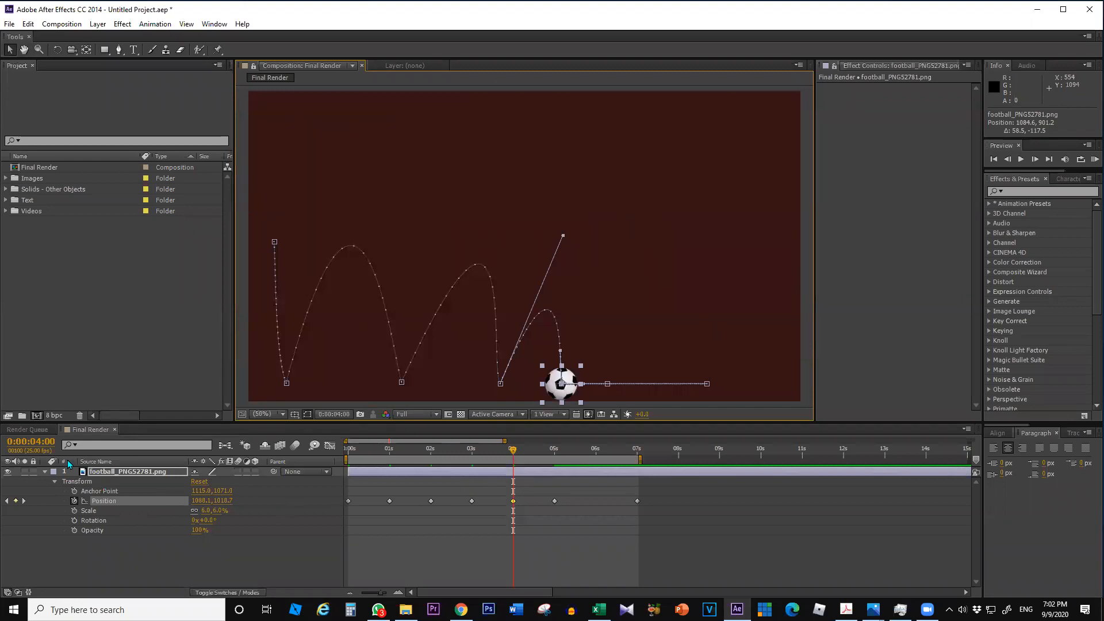
- Try to arch the path between the 4- and 5-second keyframes by pulling a path handle to about 1242, 613
left_click(23, 502)
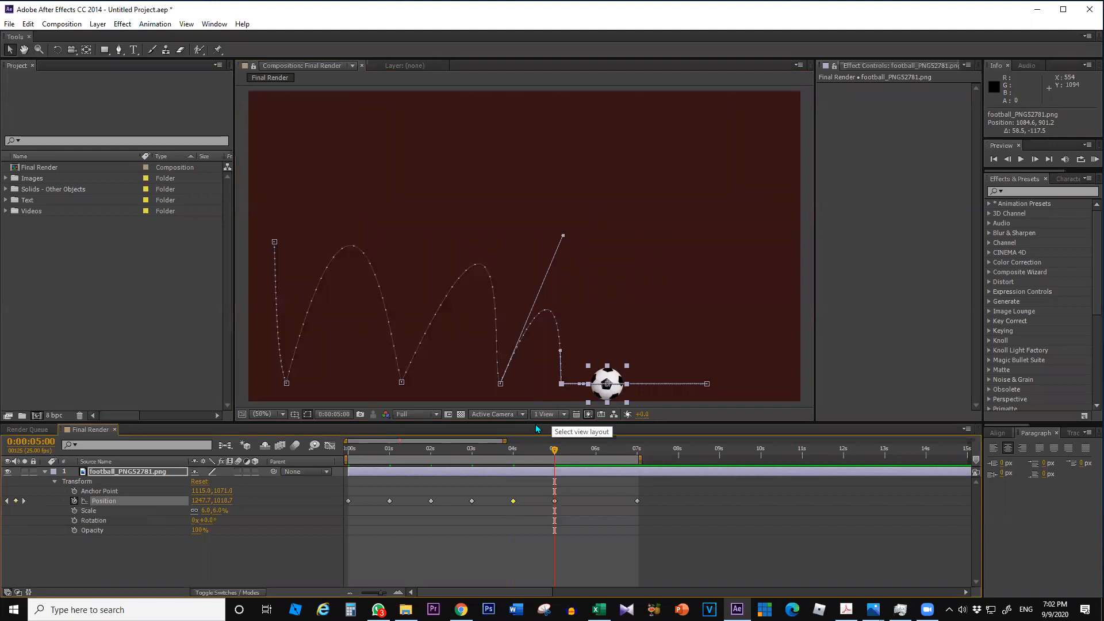
left_click_drag(583, 384, 606, 268)
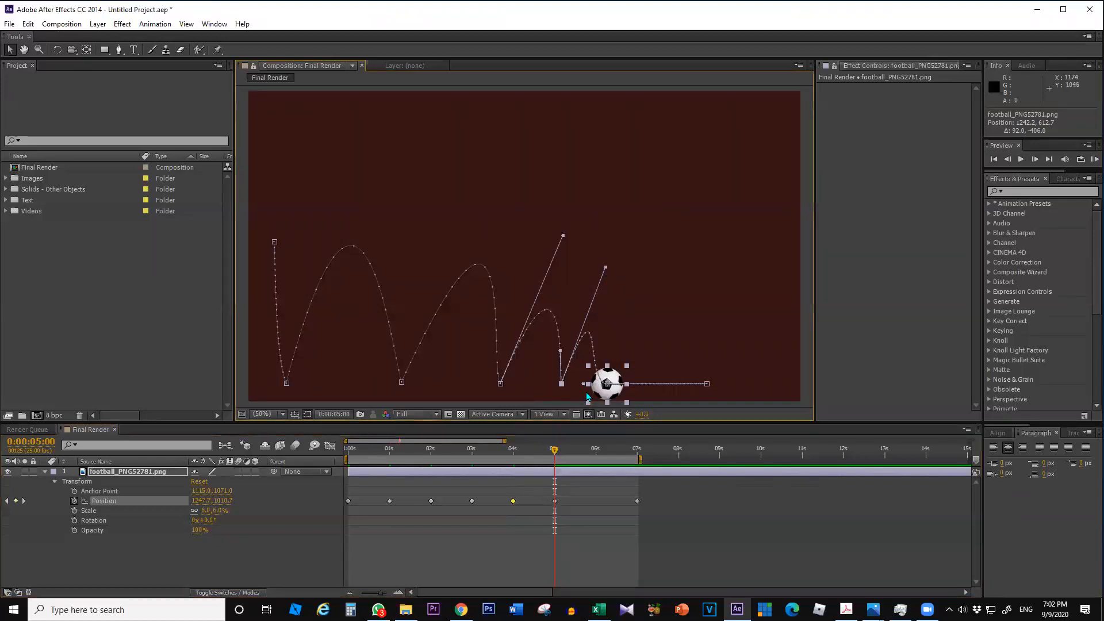
key("ctrl+z")
- At the 5-second keyframe, raise the incoming path handle to about 1251, 597 and pull the outgoing handle up to flatten the final stretch
left_click(607, 384)
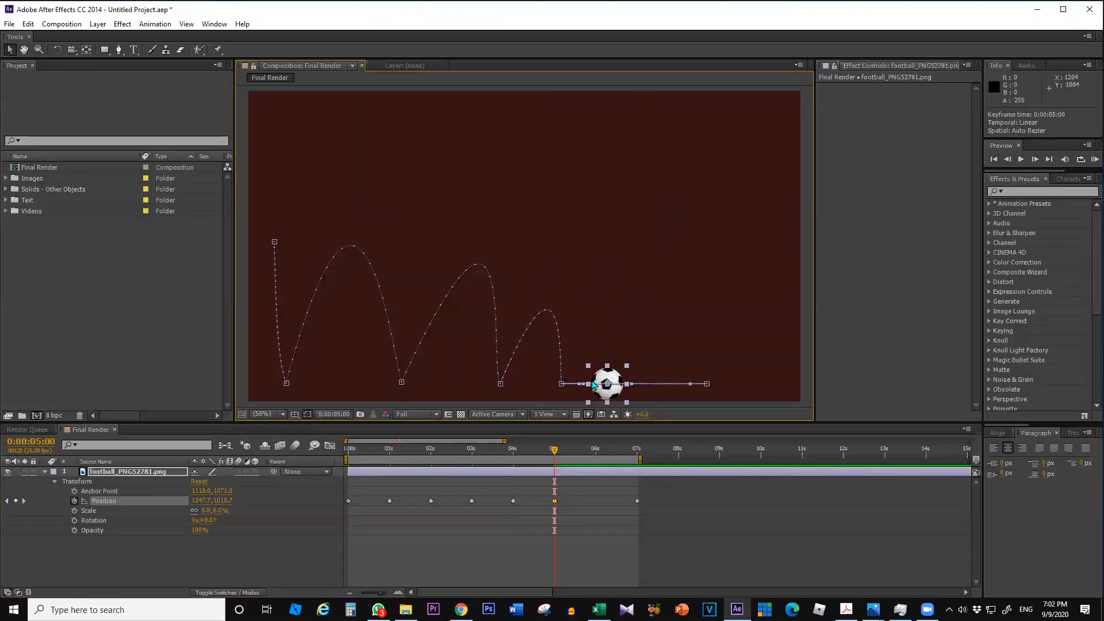
left_click_drag(584, 385, 610, 265)
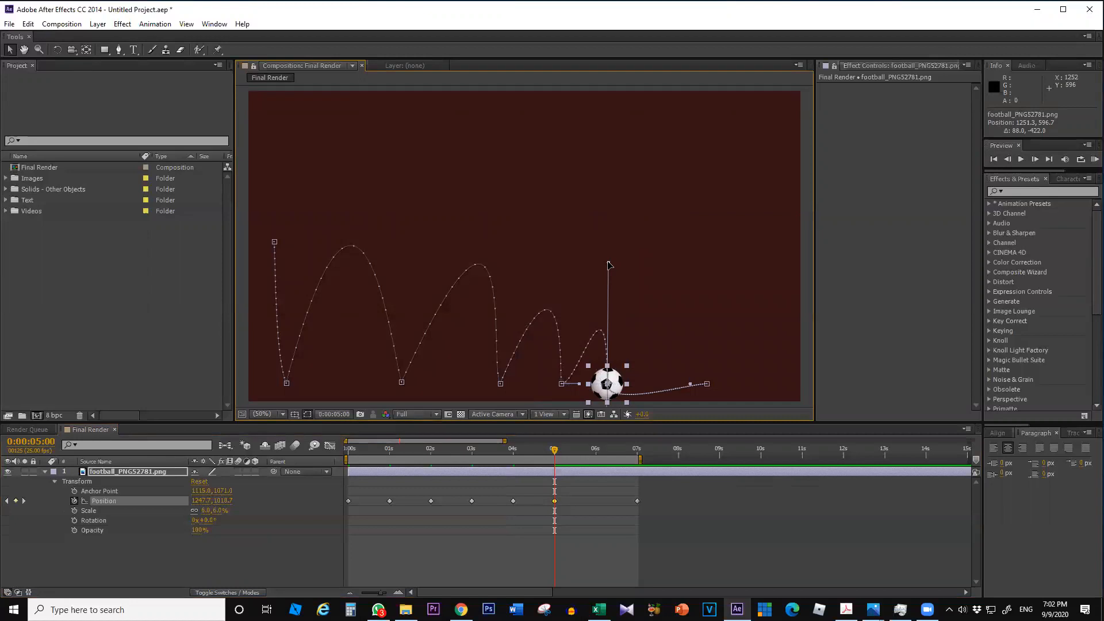
scroll(626, 302, "down", 1)
scroll(579, 355, "up", 1)
left_click_drag(634, 348, 641, 228)
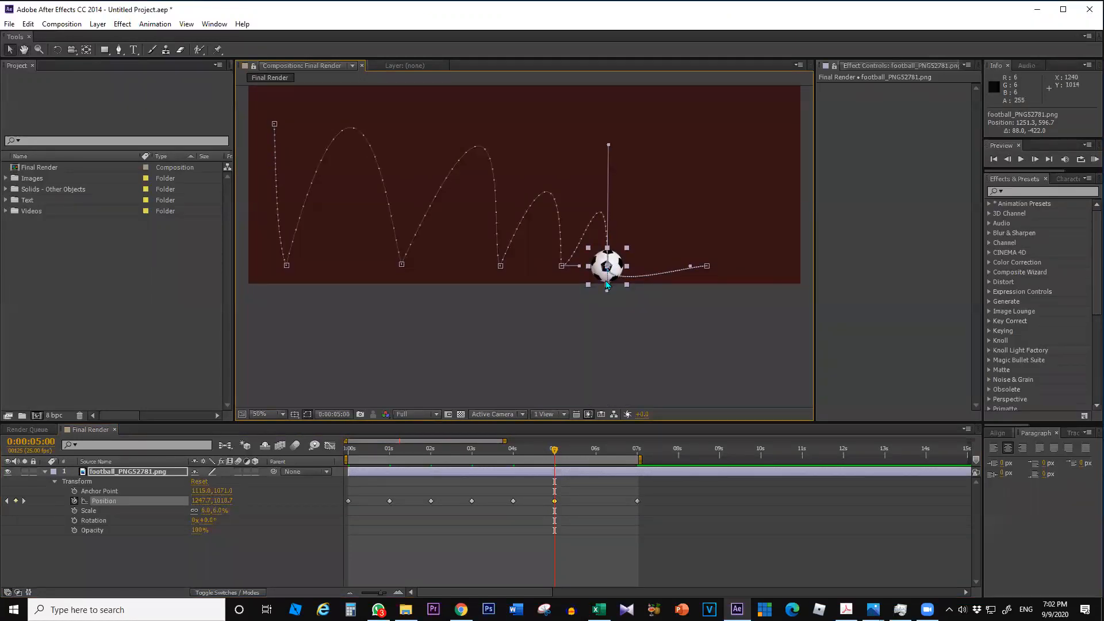
left_click_drag(607, 288, 652, 263)
- Try to raise the outgoing motion-path handle of the 4-second keyframe
left_click(561, 267)
left_click_drag(579, 266, 590, 248)
key("ctrl+z")
- At the 4-second keyframe, pull the outgoing motion-path handle up to about 1107, 978 so the ball rebounds steeply
left_click(7, 502)
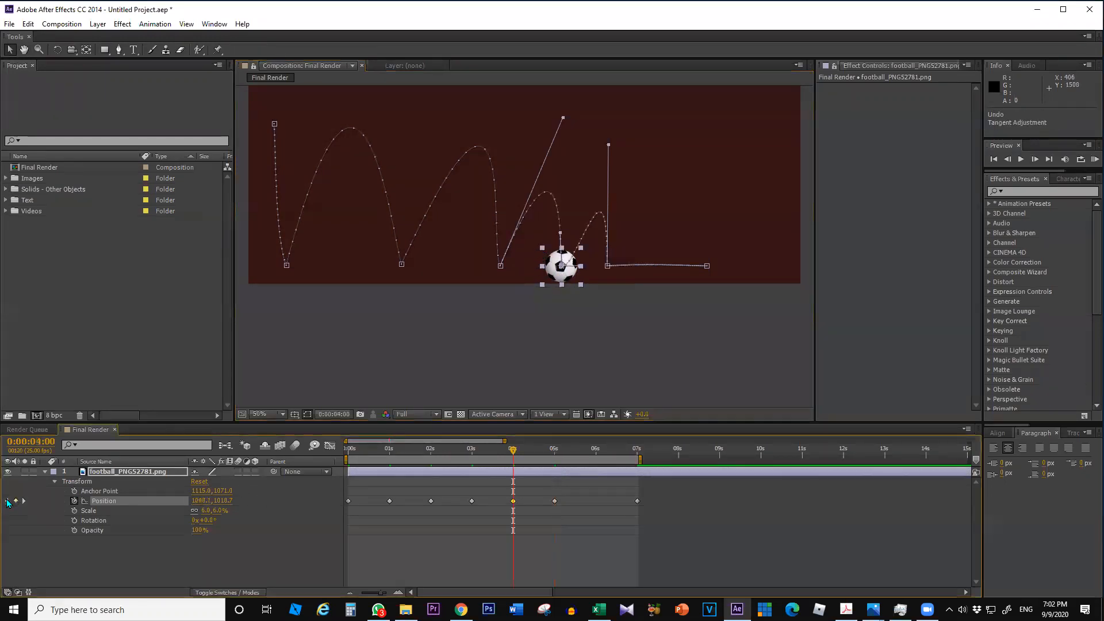
left_click_drag(580, 249, 580, 252)
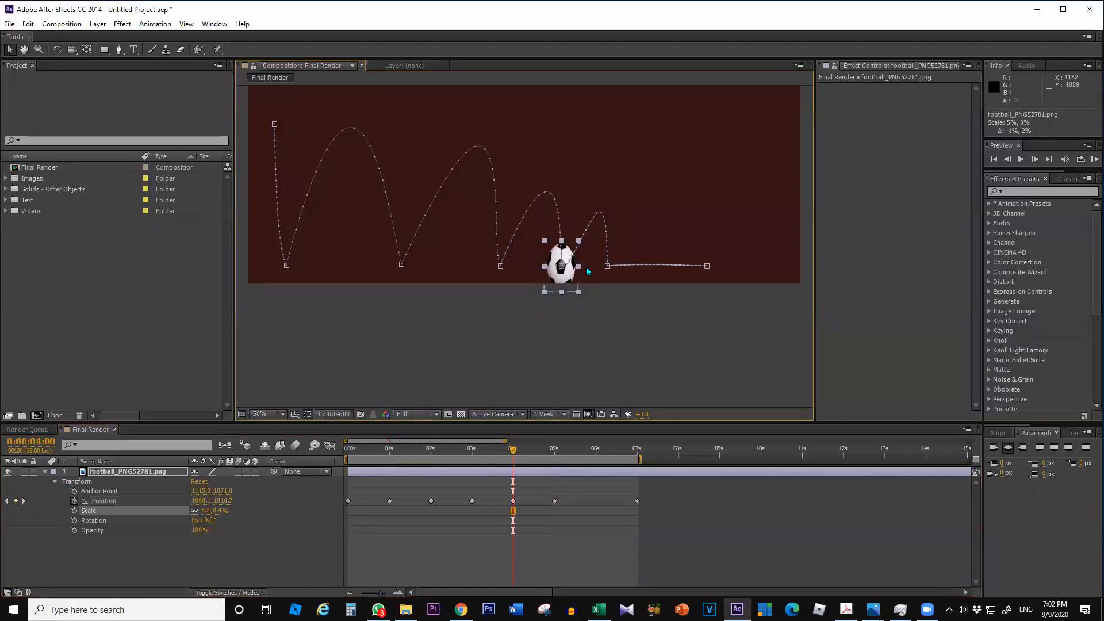
key("ctrl+z")
key("period")
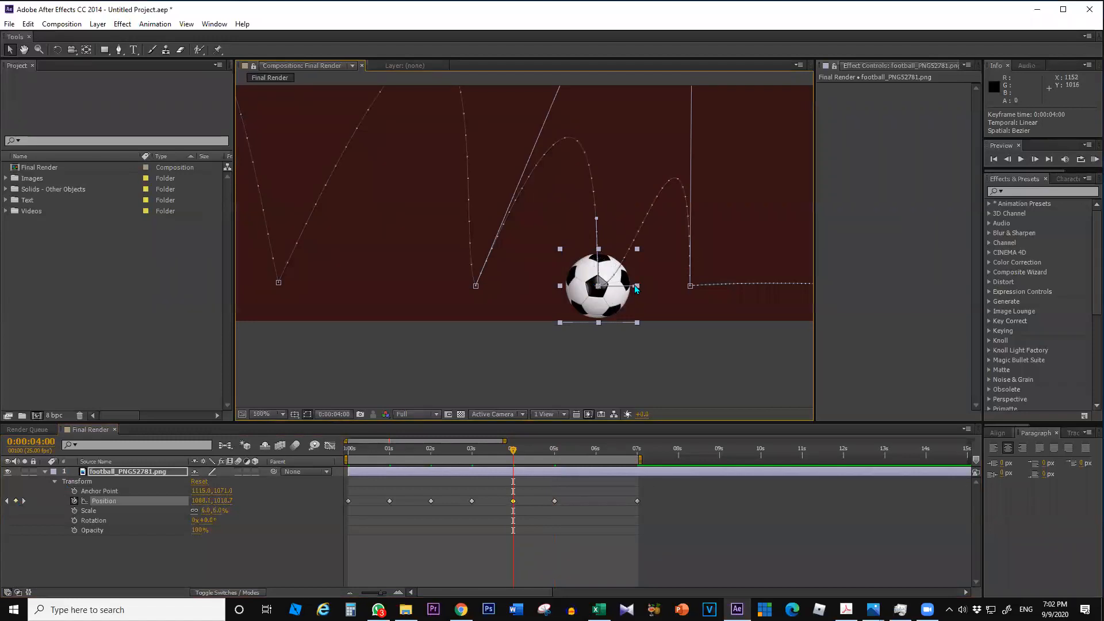
left_click_drag(634, 287, 637, 259)
key("ctrl+z")
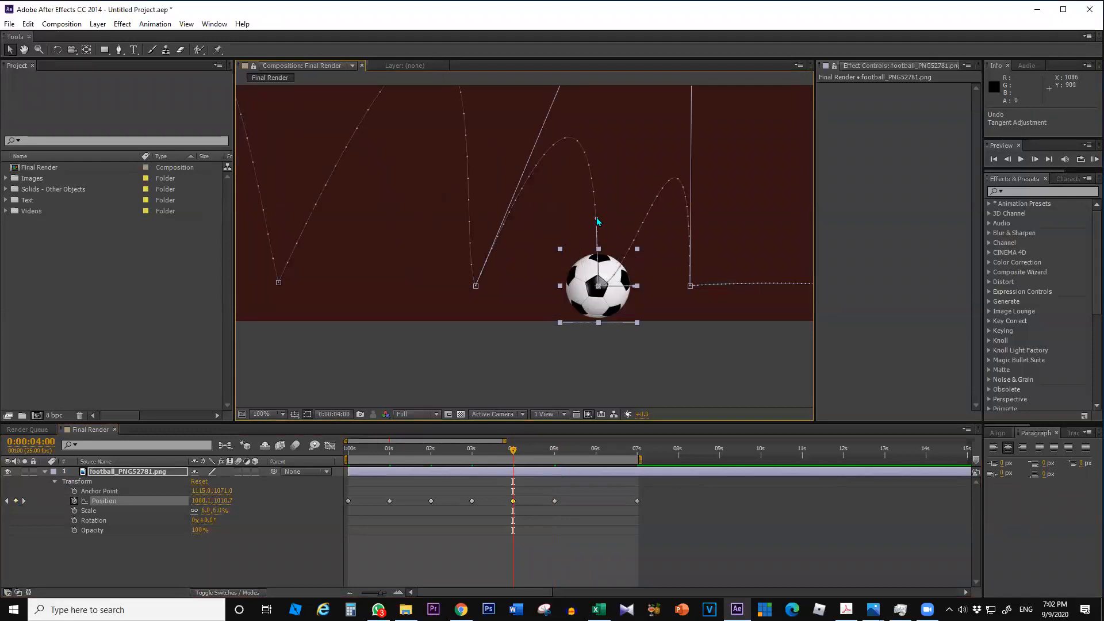
left_click_drag(633, 290, 632, 274)
key("ctrl+z")
left_click_drag(632, 287, 611, 267)
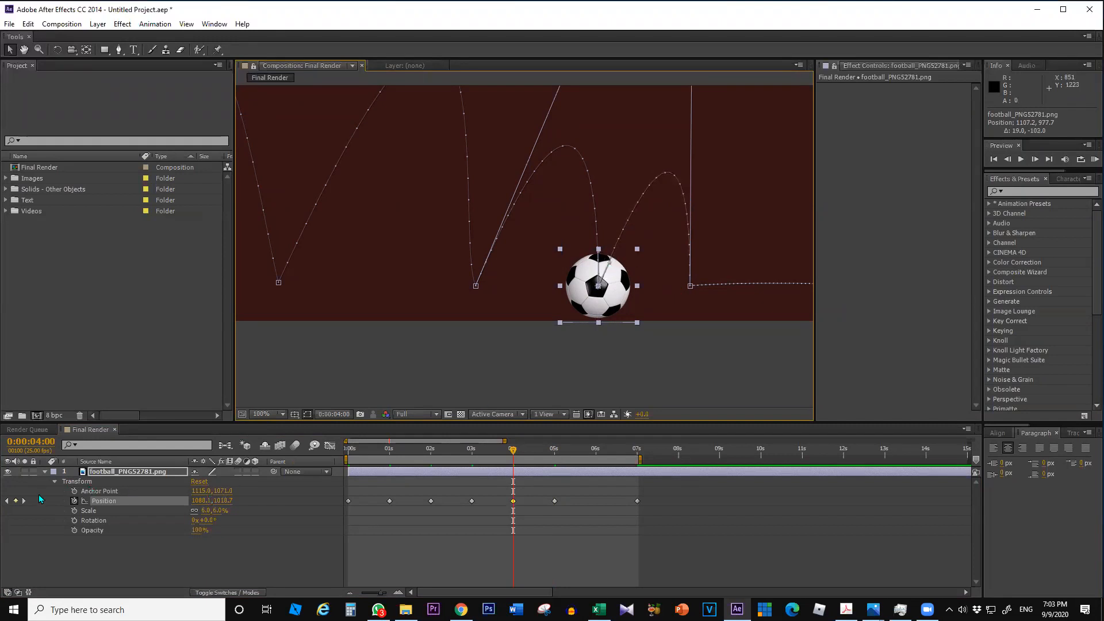
- At the 5-second keyframe, lower the incoming motion-path handle to about 1239, 719 to reduce the last bounce
left_click(24, 500)
key("comma")
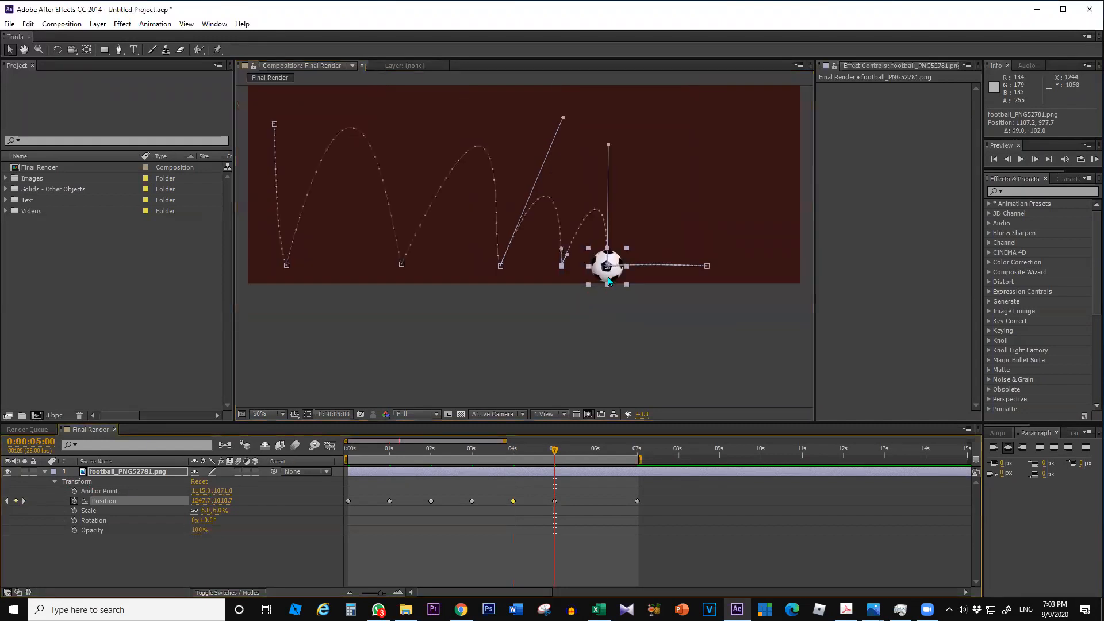
left_click_drag(609, 148, 605, 181)
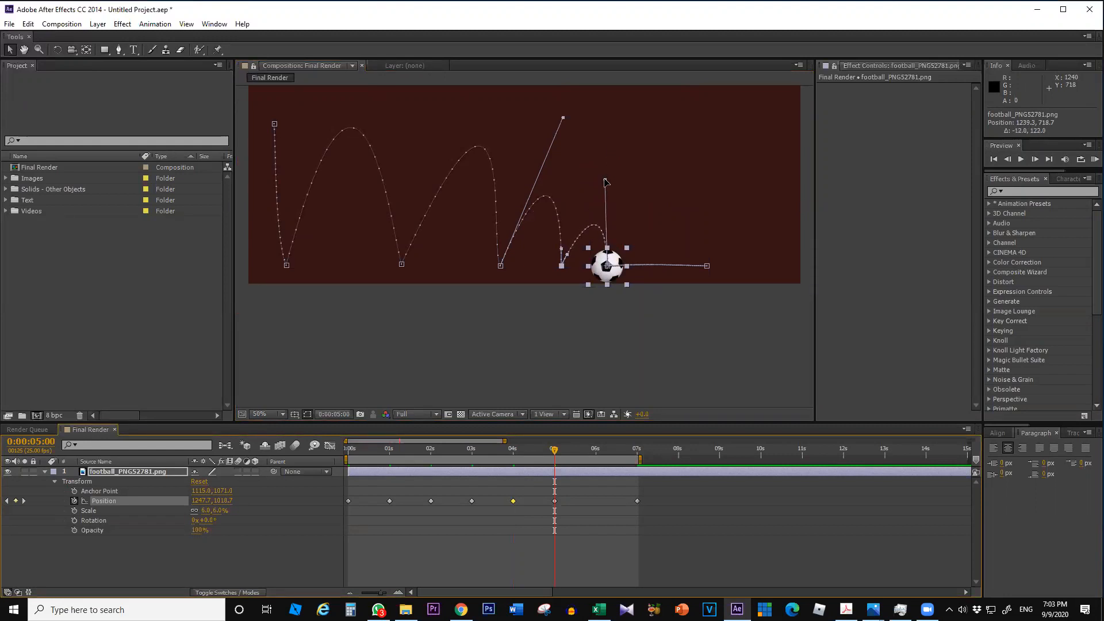
- Deselect the football and preview the full bouncing animation, viewing the whole composition frame
left_click(354, 384)
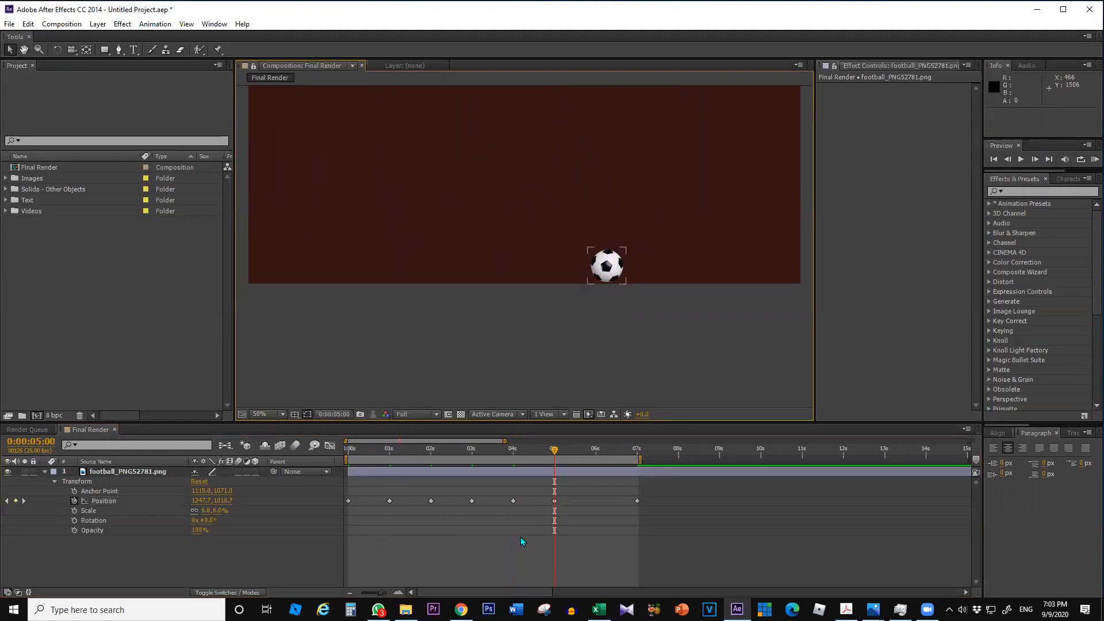
key("space")
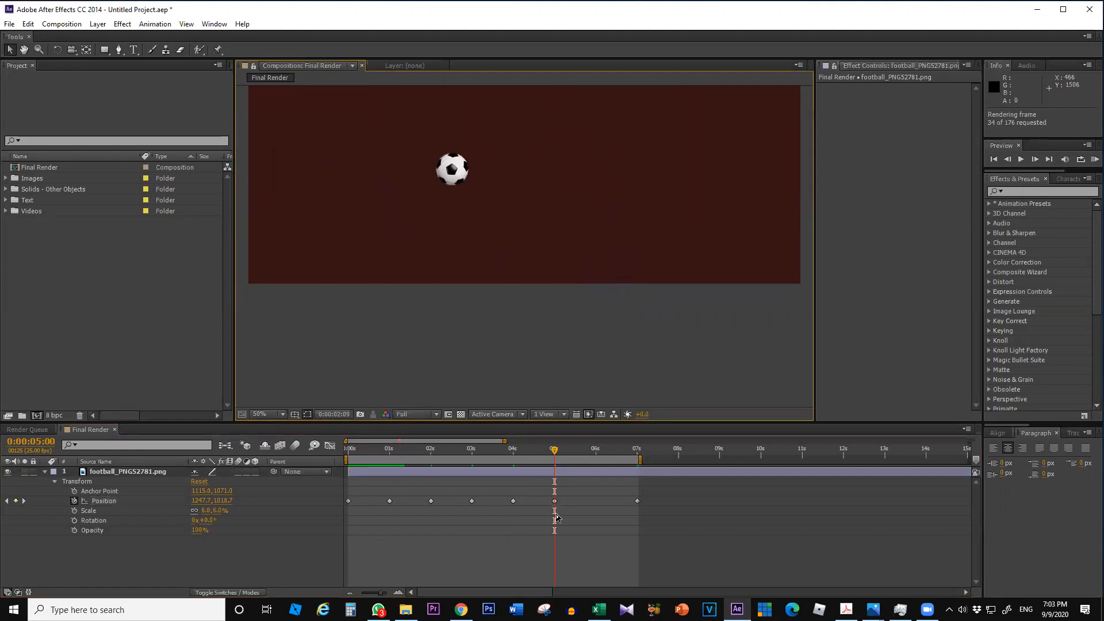
key("comma")
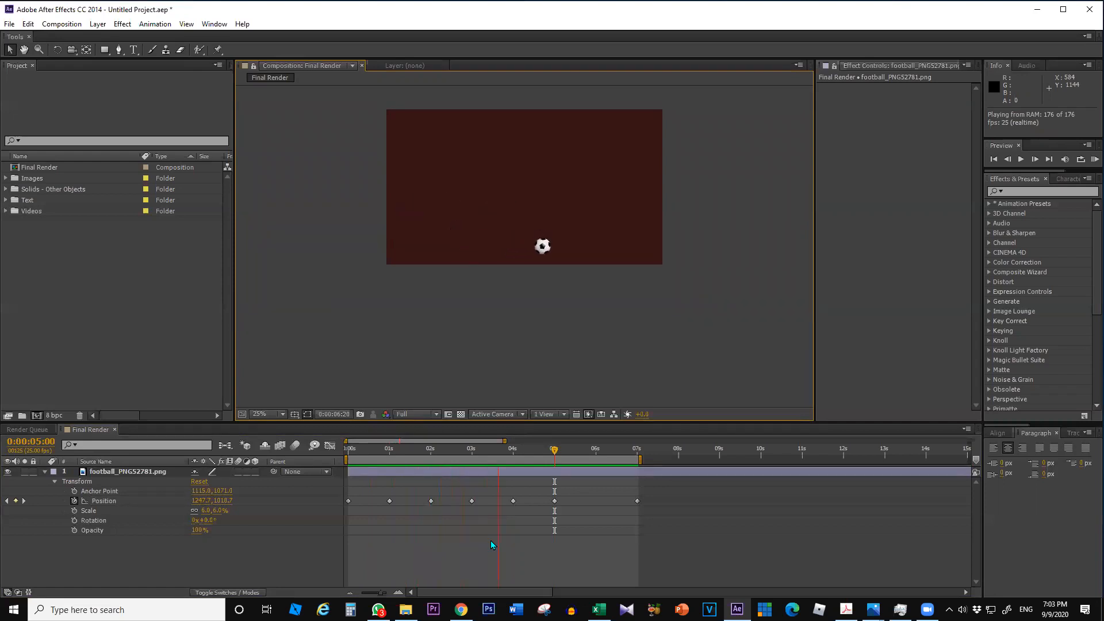
key("space")
- At the 1-second keyframe, lower the football's outgoing motion-path handle to about 374, 283 to reduce the first bounce
left_click(994, 159)
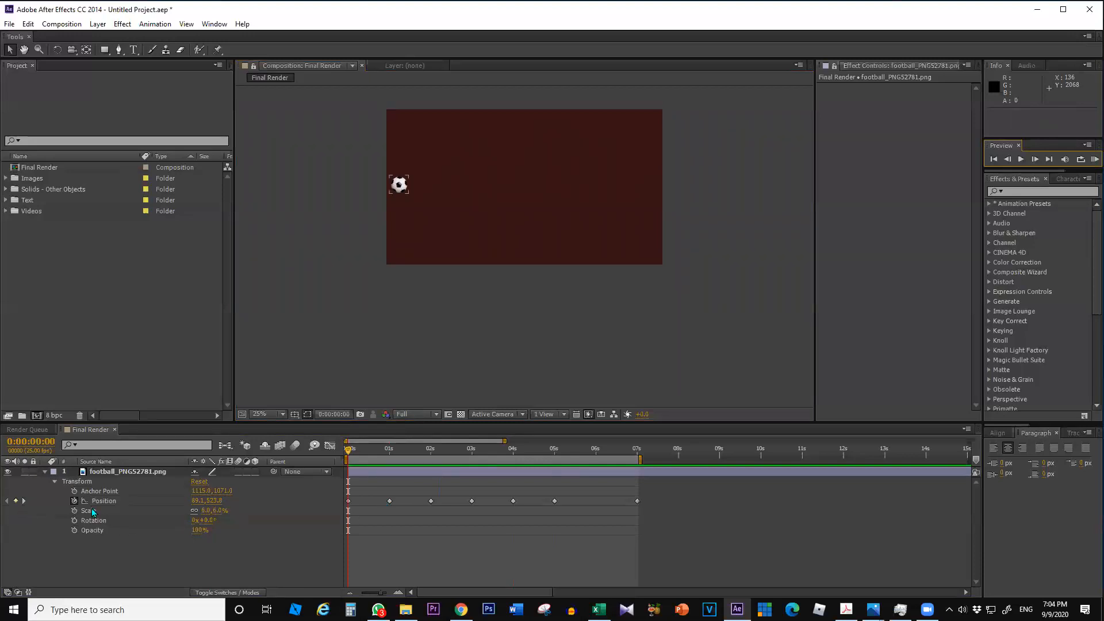
left_click(23, 501)
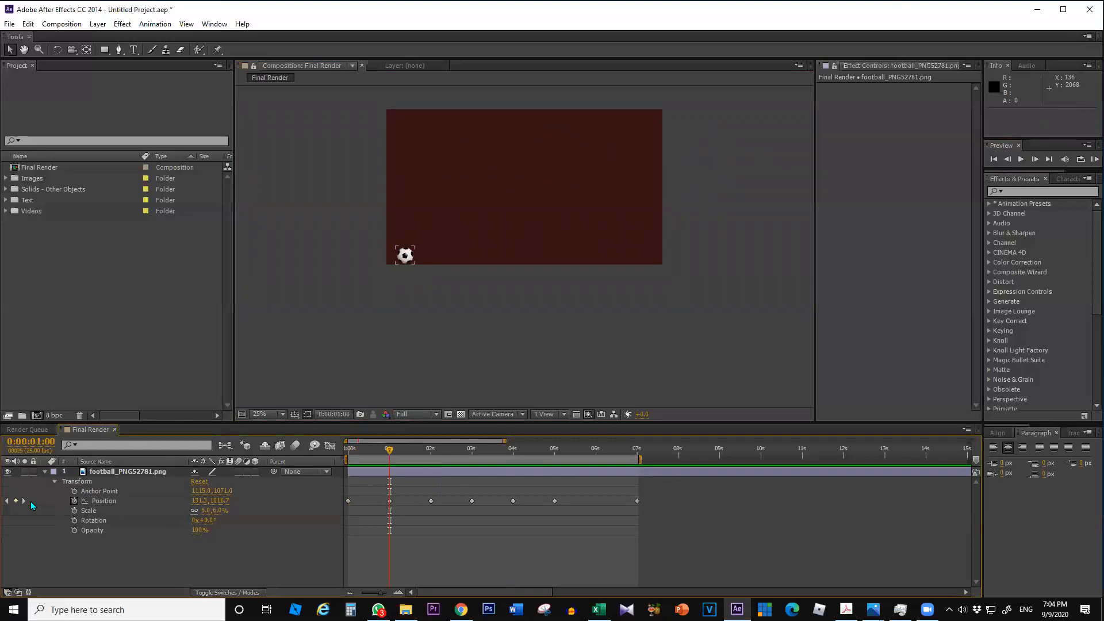
left_click(404, 255)
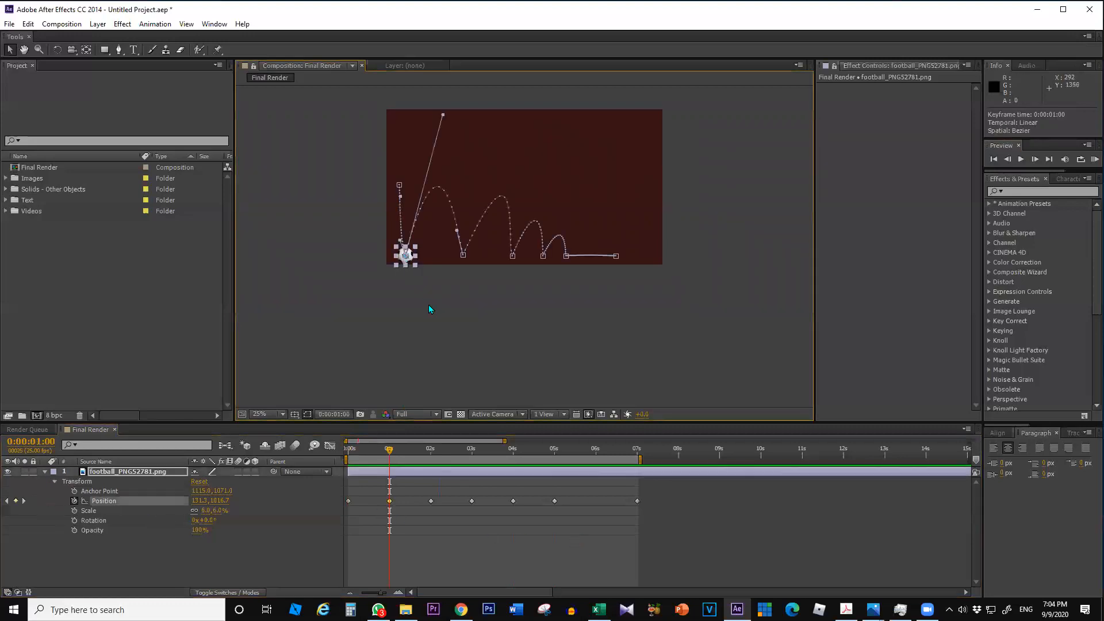
left_click_drag(443, 115, 440, 151)
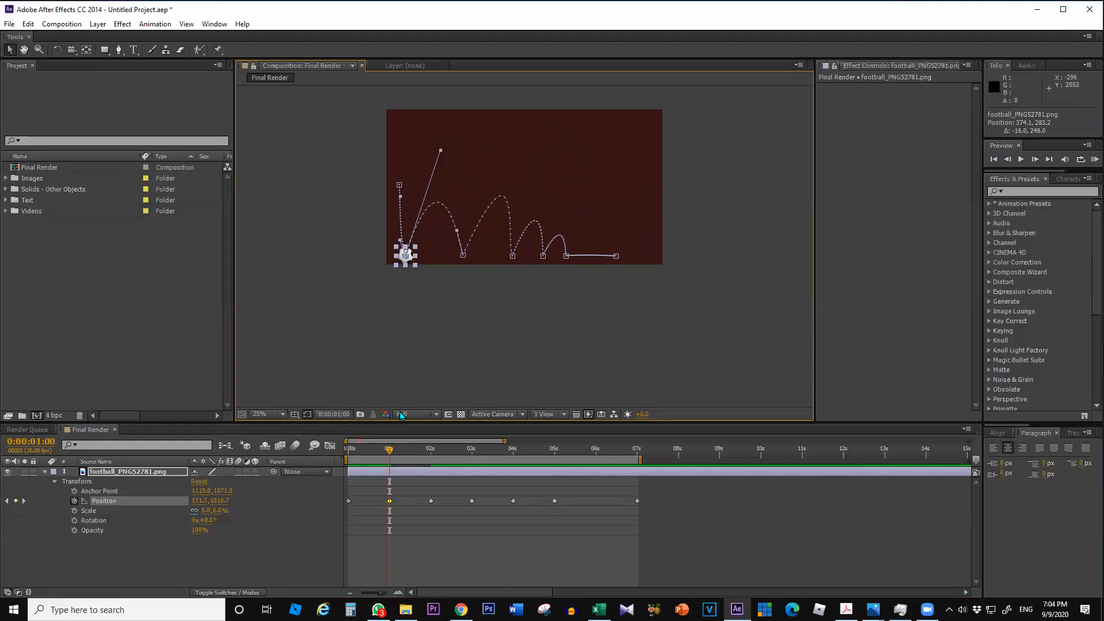
- Move the 2-second position keyframe to about 476, 1021 and lower its outgoing path handle to about 721, 479
left_click_drag(463, 255, 455, 257)
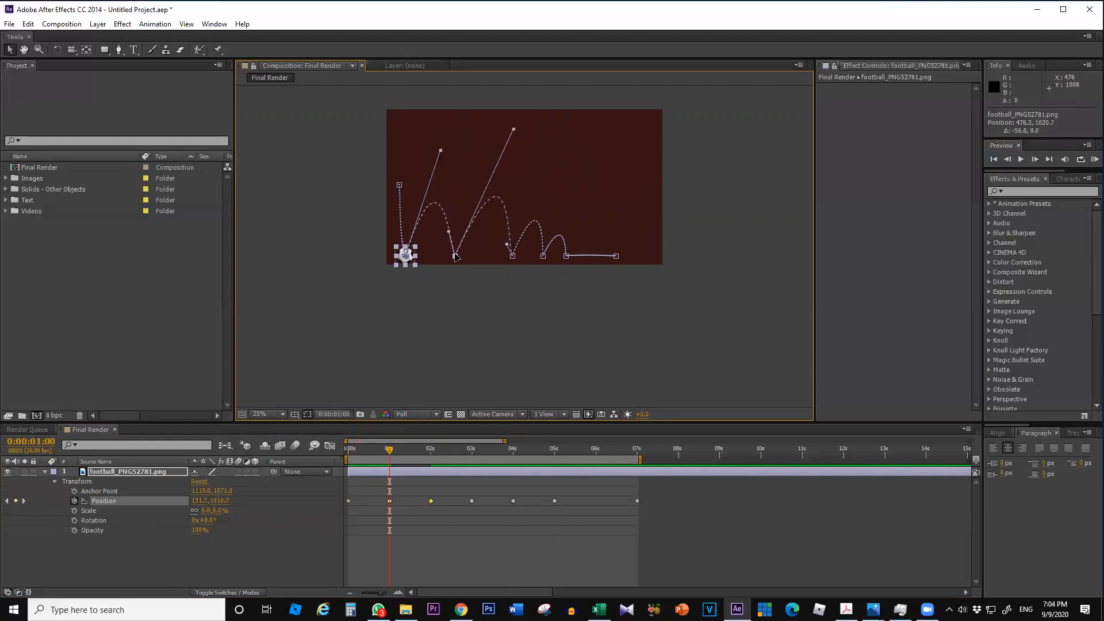
left_click(25, 501)
left_click_drag(514, 130, 490, 183)
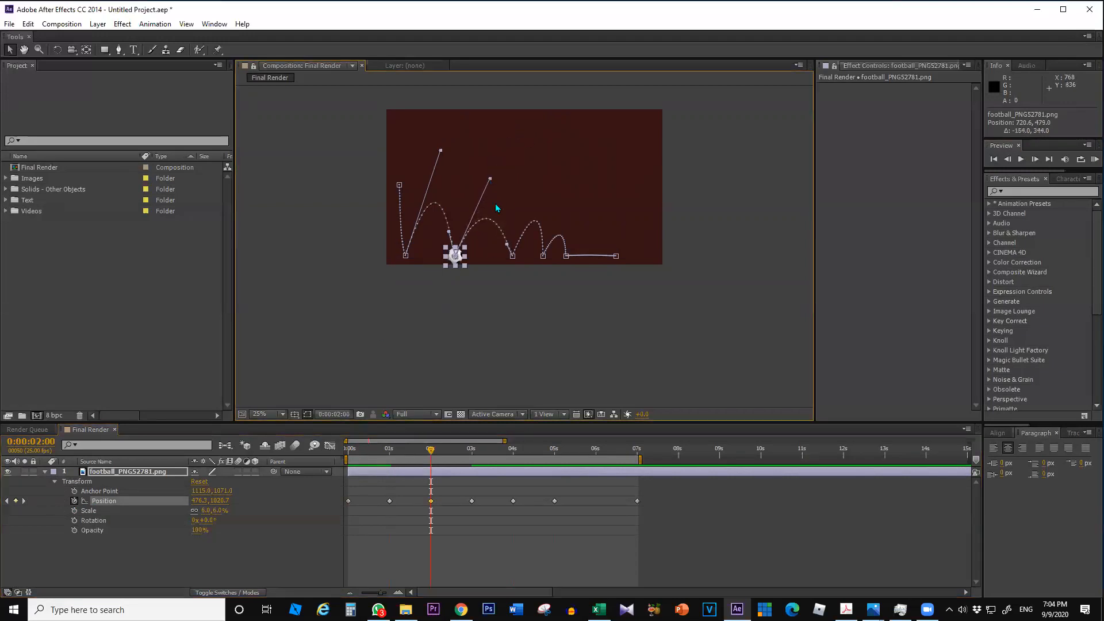
- Move the 3-second keyframe to about 775, 1019 and the 4-second one to about 1016, 1023, lowering the arc between them
left_click(24, 501)
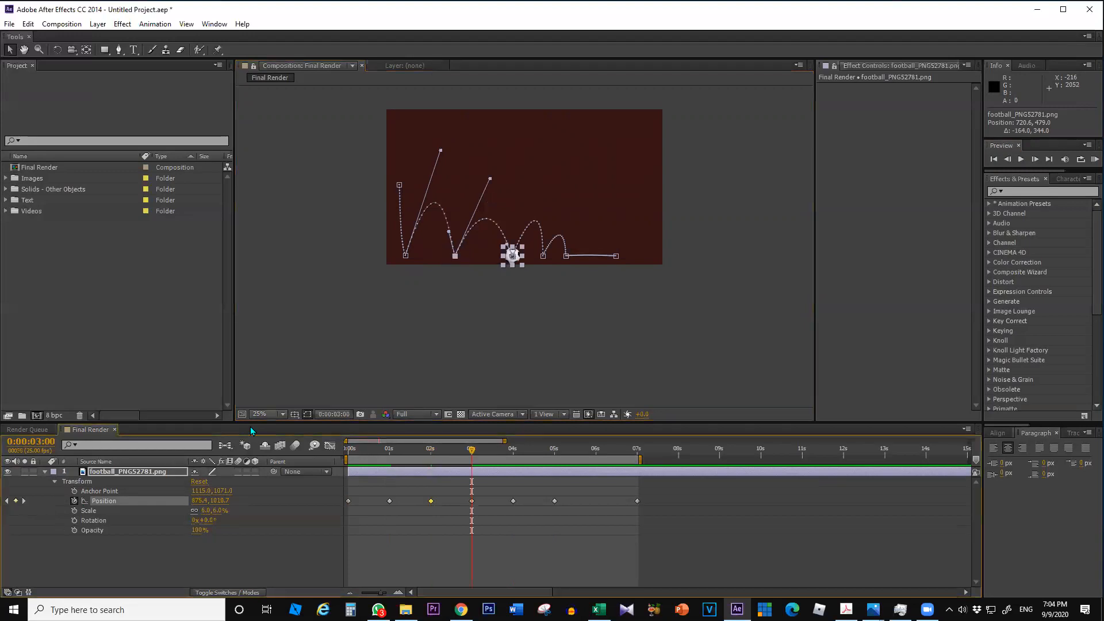
left_click_drag(513, 260, 499, 260)
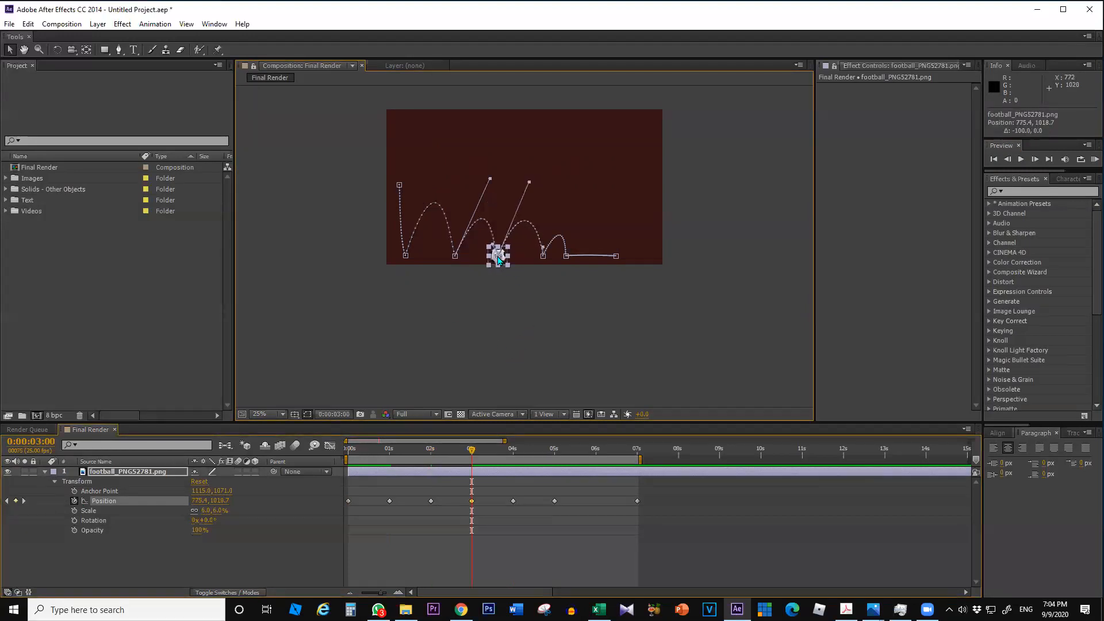
left_click(23, 501)
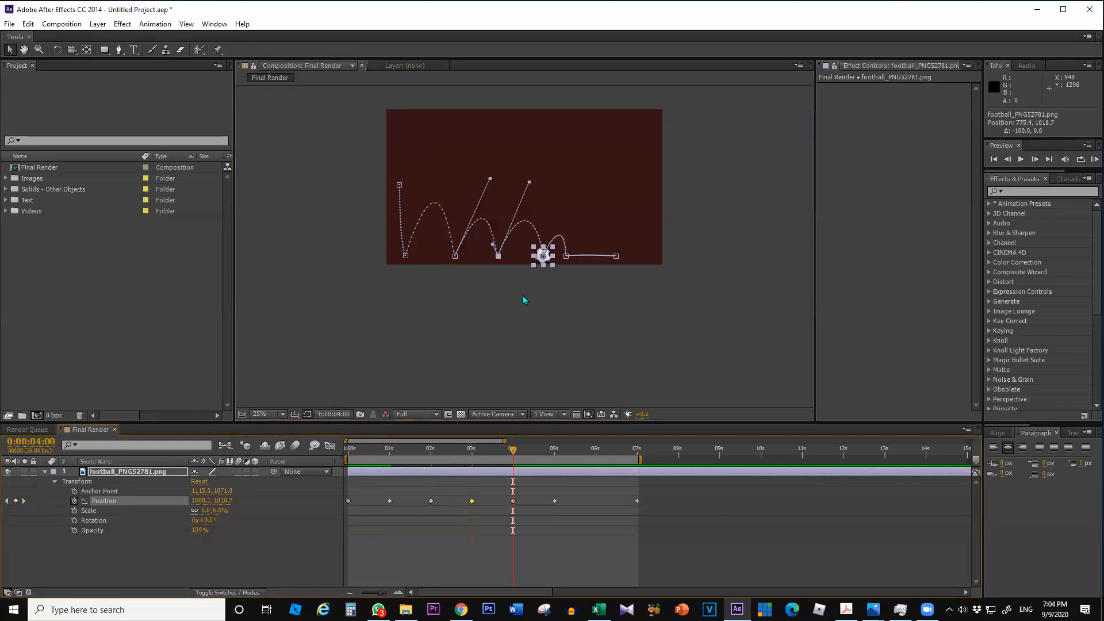
left_click_drag(542, 251, 532, 251)
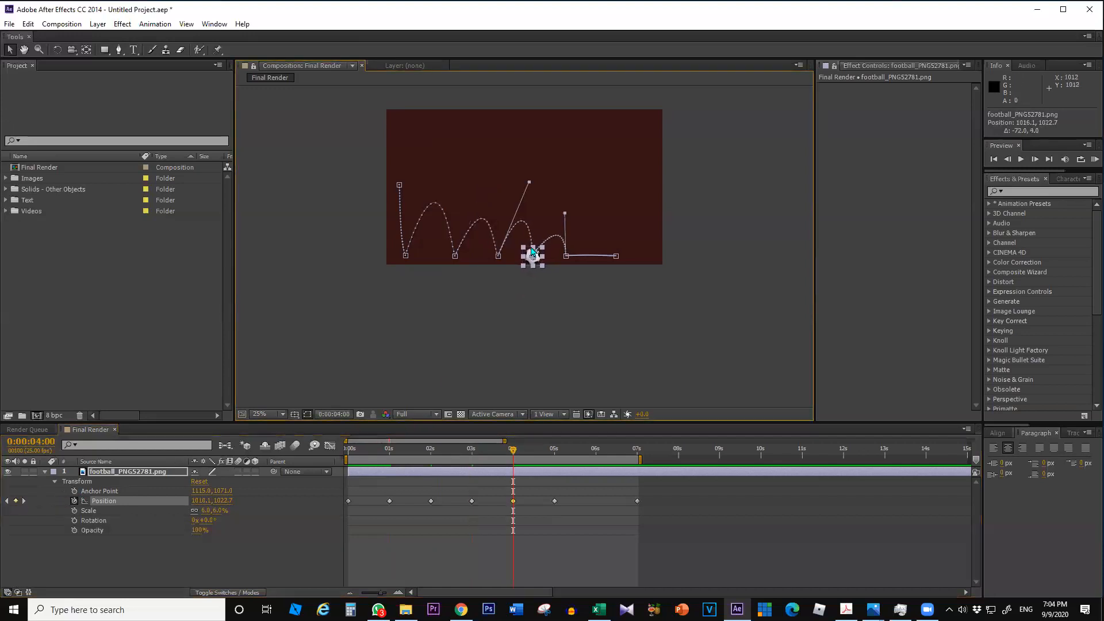
left_click_drag(529, 185, 521, 211)
- Move the 5-second position keyframe to about 1204, 1011 and lower its incoming path handle to about 1159, 819
left_click(567, 255)
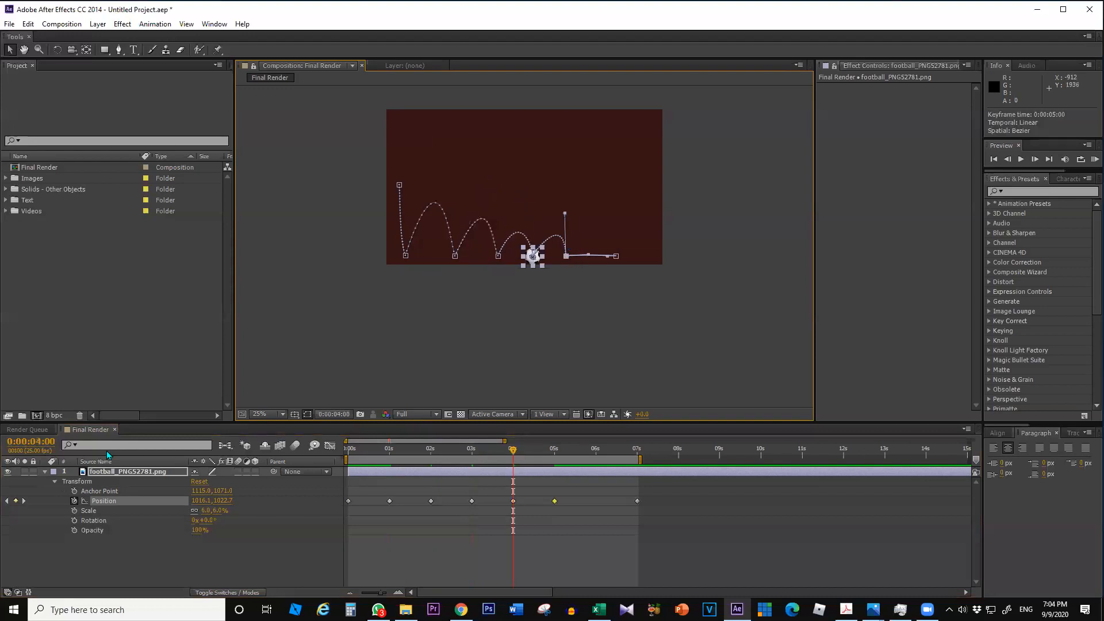
key("k")
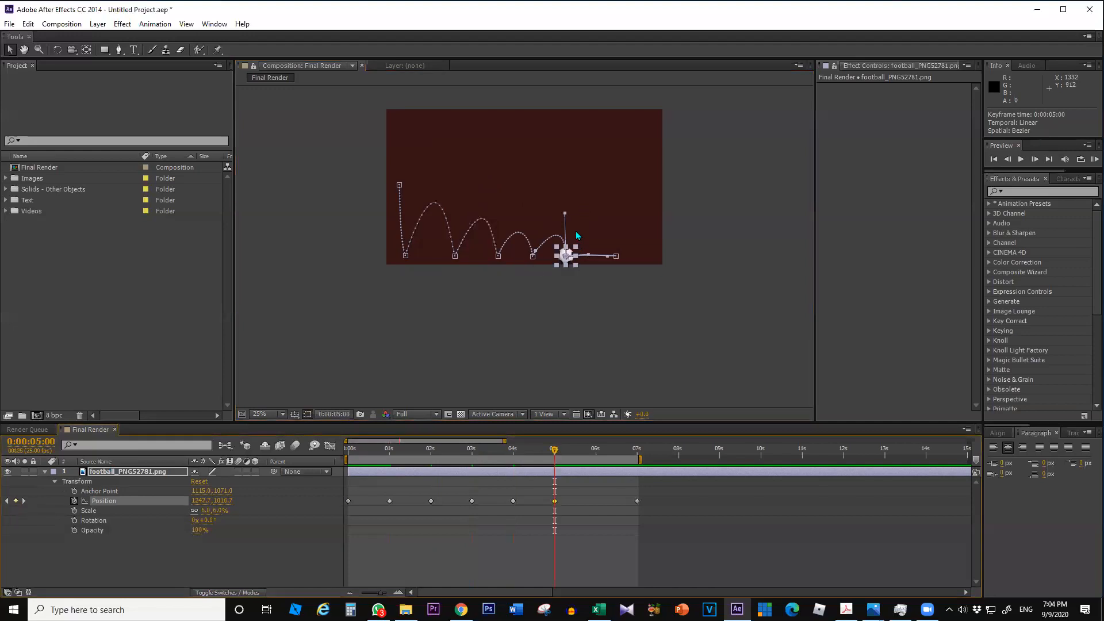
left_click_drag(564, 252, 559, 253)
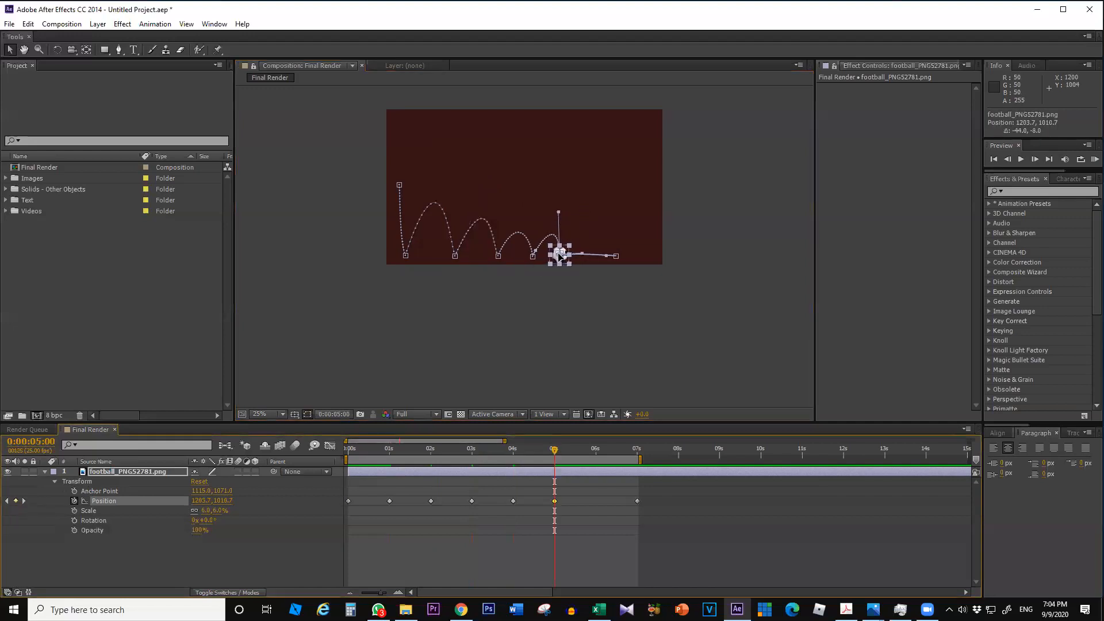
left_click_drag(559, 213, 553, 229)
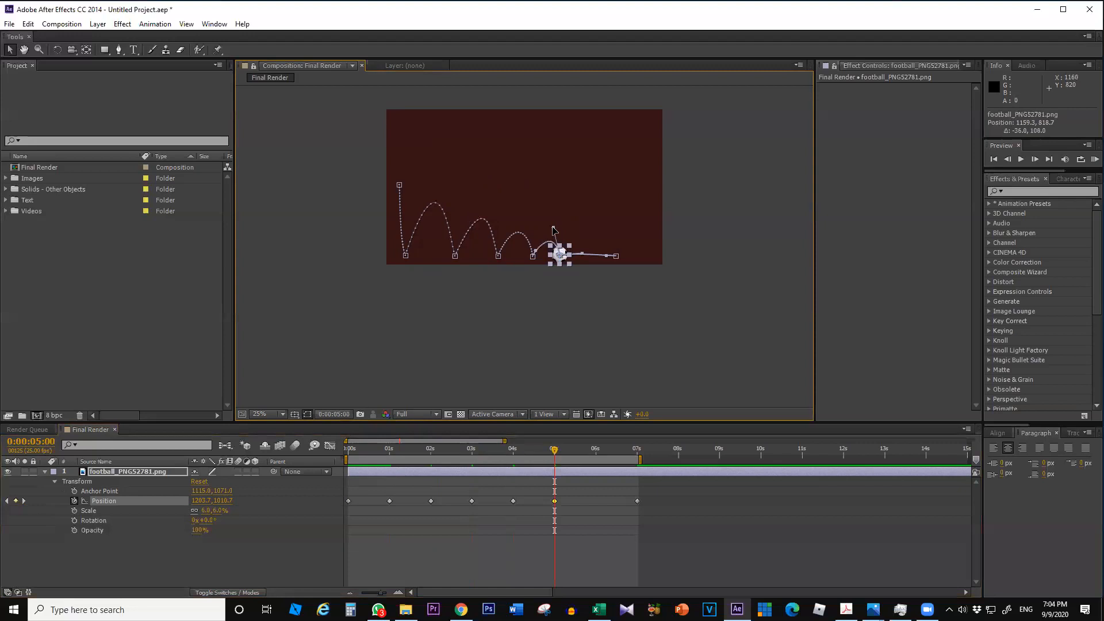
- Deselect the football and play a RAM preview of the reshaped bounces
left_click(451, 331)
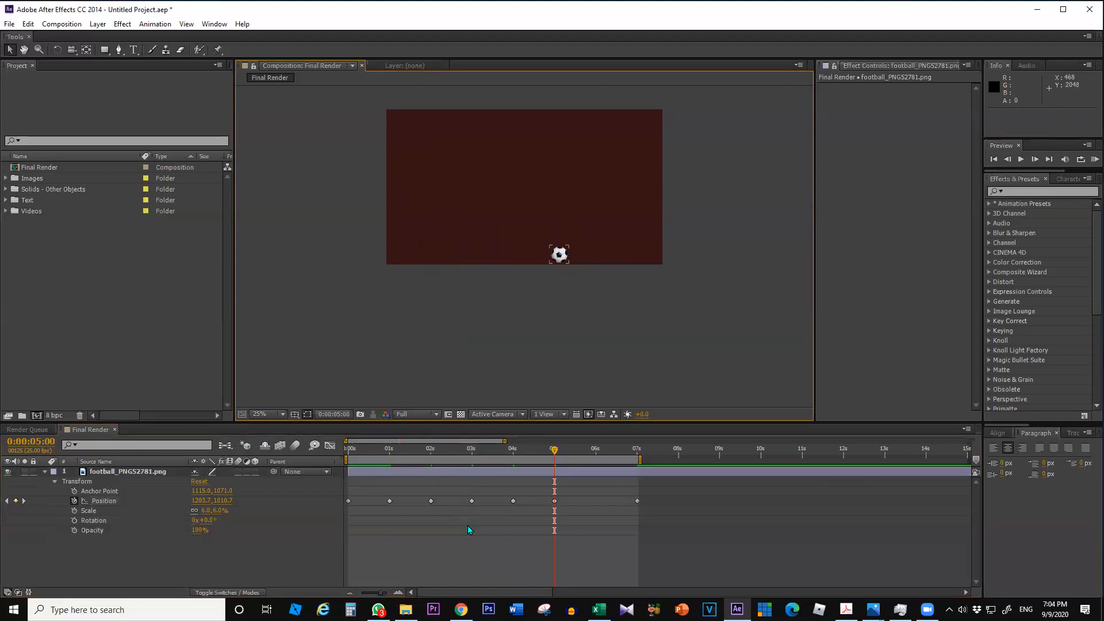
key("KP_0")
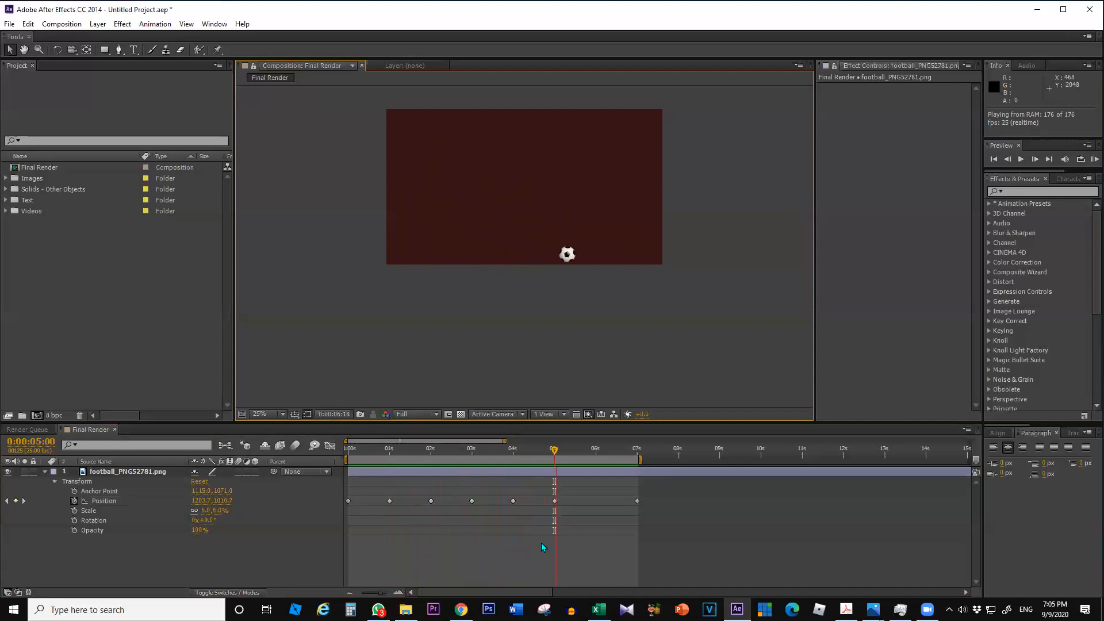
key("space")
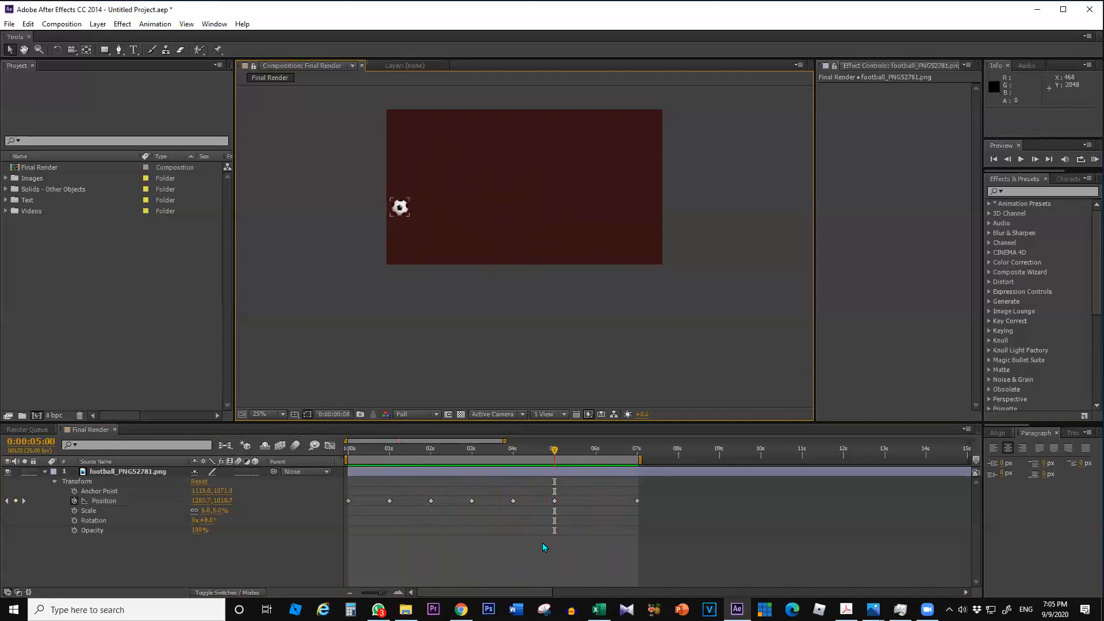
- Enable keyframing for the football's Rotation at the first frame, 0:00:00:00
left_click(92, 521)
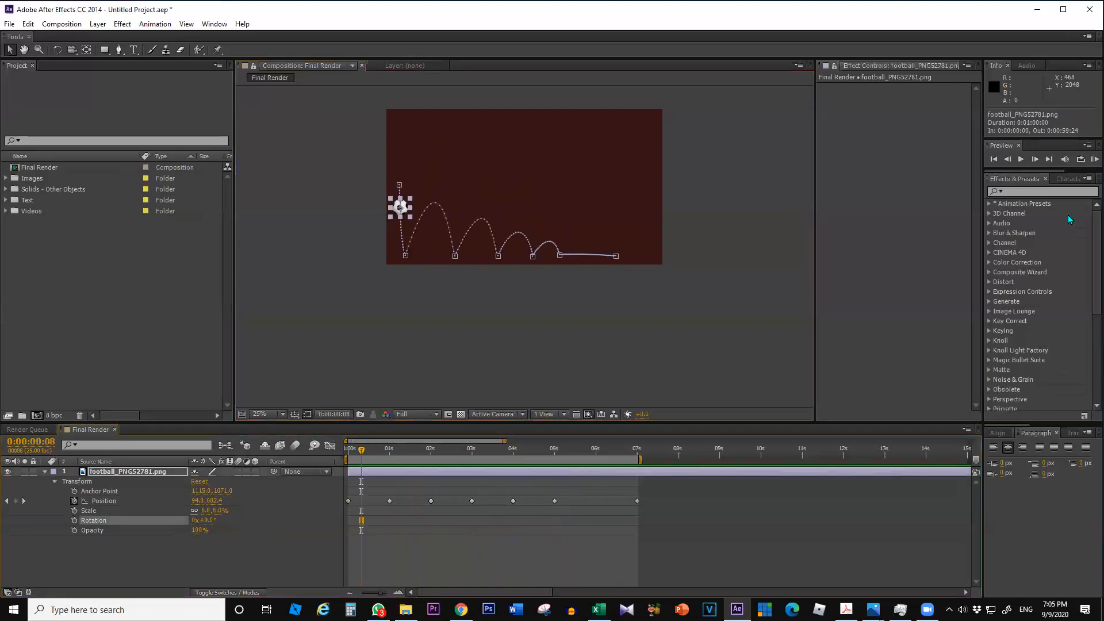
left_click(993, 160)
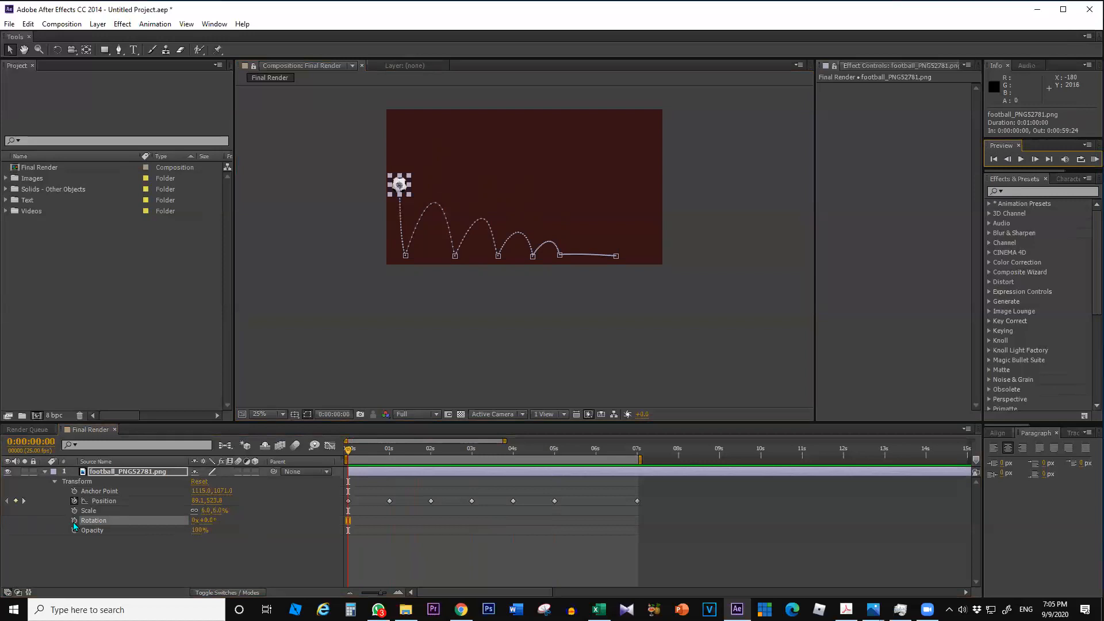
left_click(74, 521)
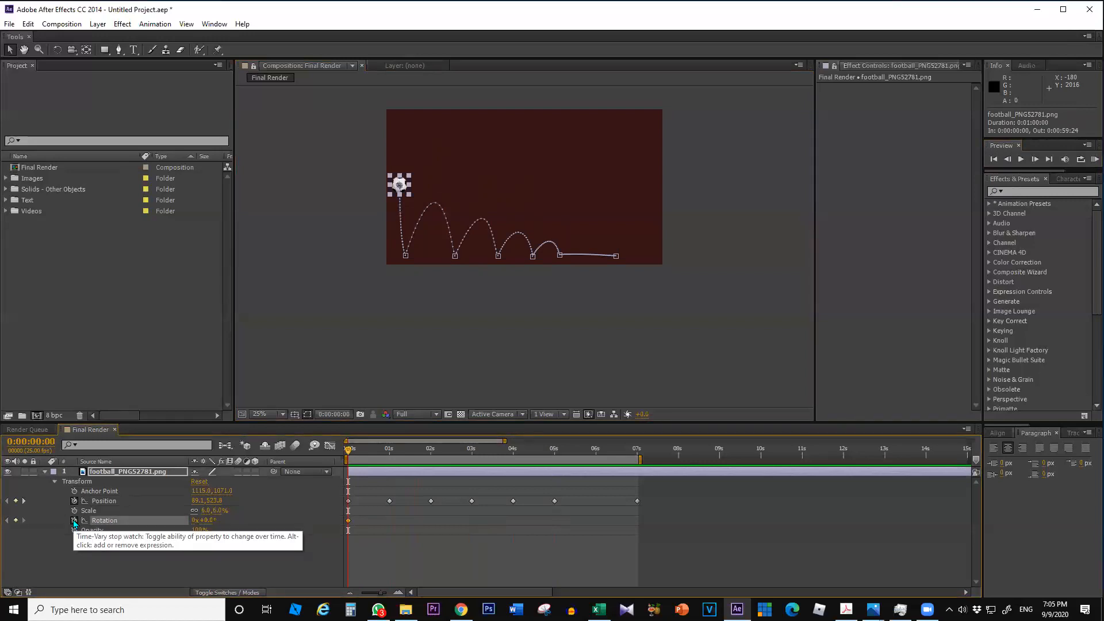
- At the 1-second position keyframe, set the football's Rotation to about 62°
left_click(34, 442)
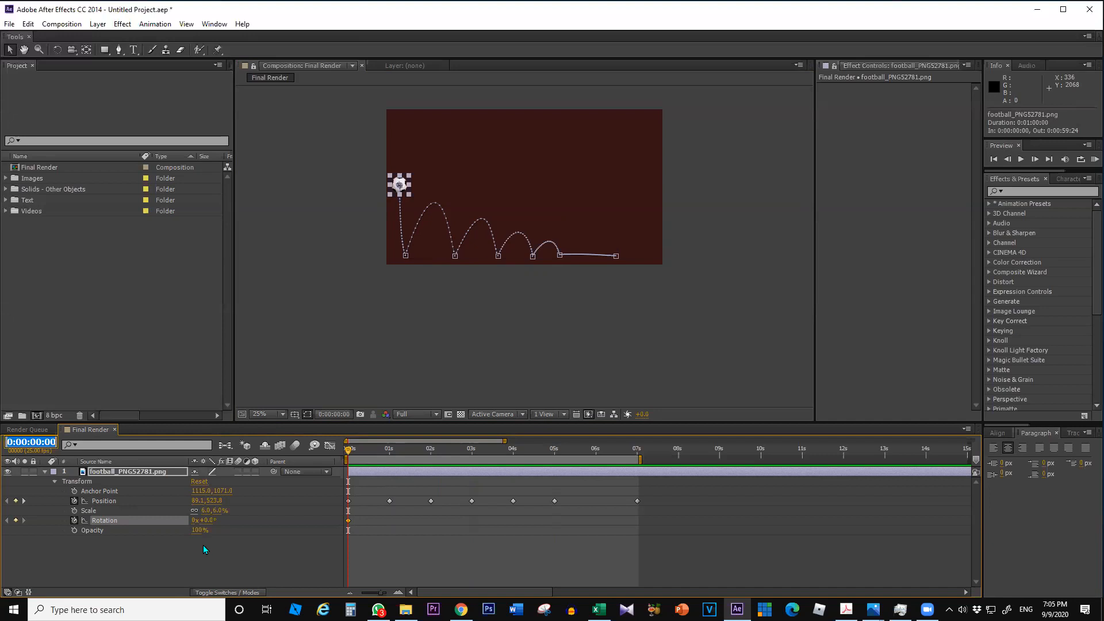
left_click(24, 501)
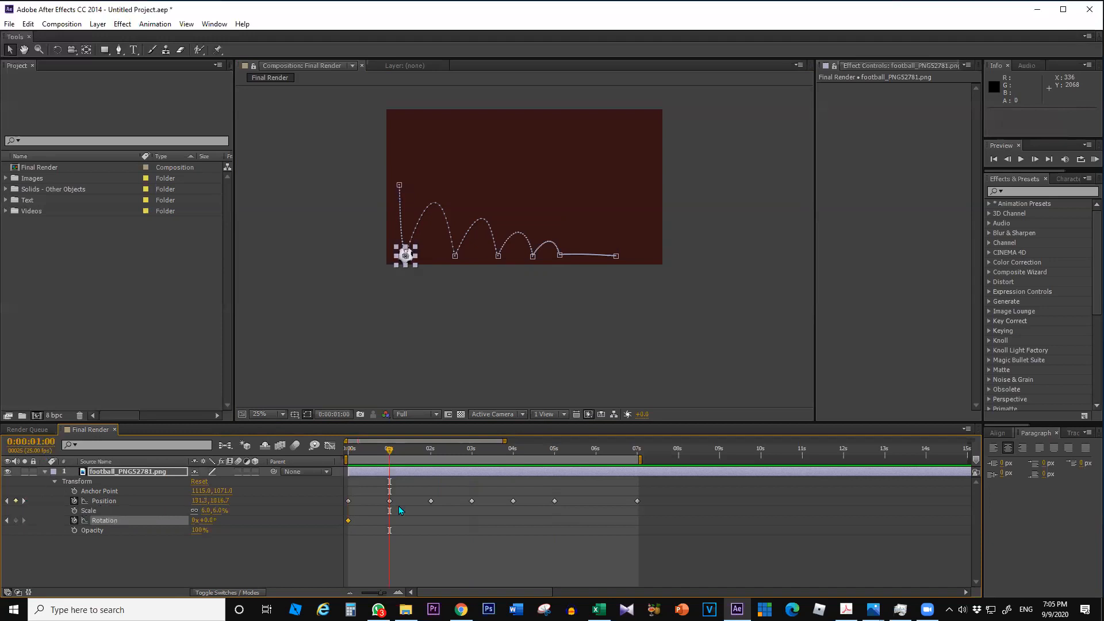
left_click(105, 523)
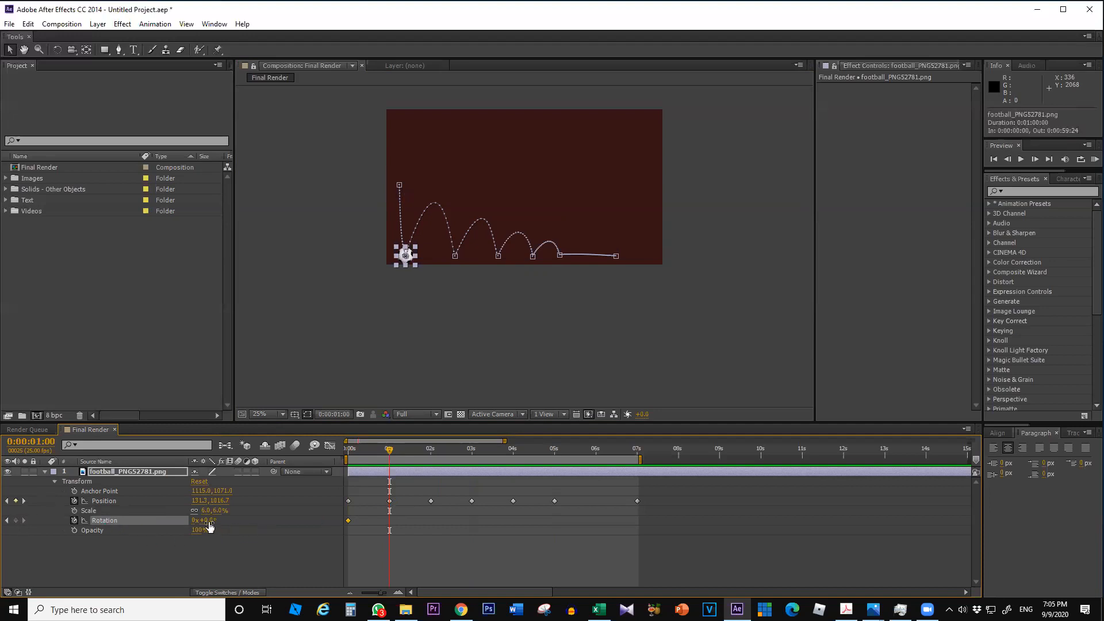
left_click_drag(209, 525, 248, 524)
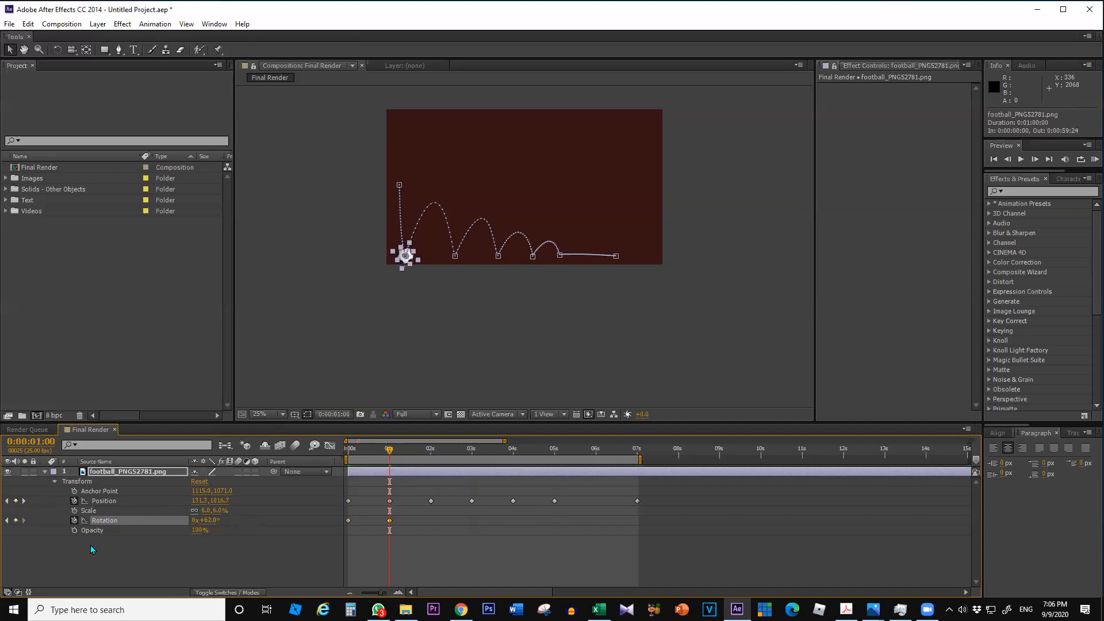
- Add Rotation keyframes with alternating angles at the 2, 3, 4, 5 and 7-second position keyframes, ending at 62°, and preview the spin
left_click(25, 500)
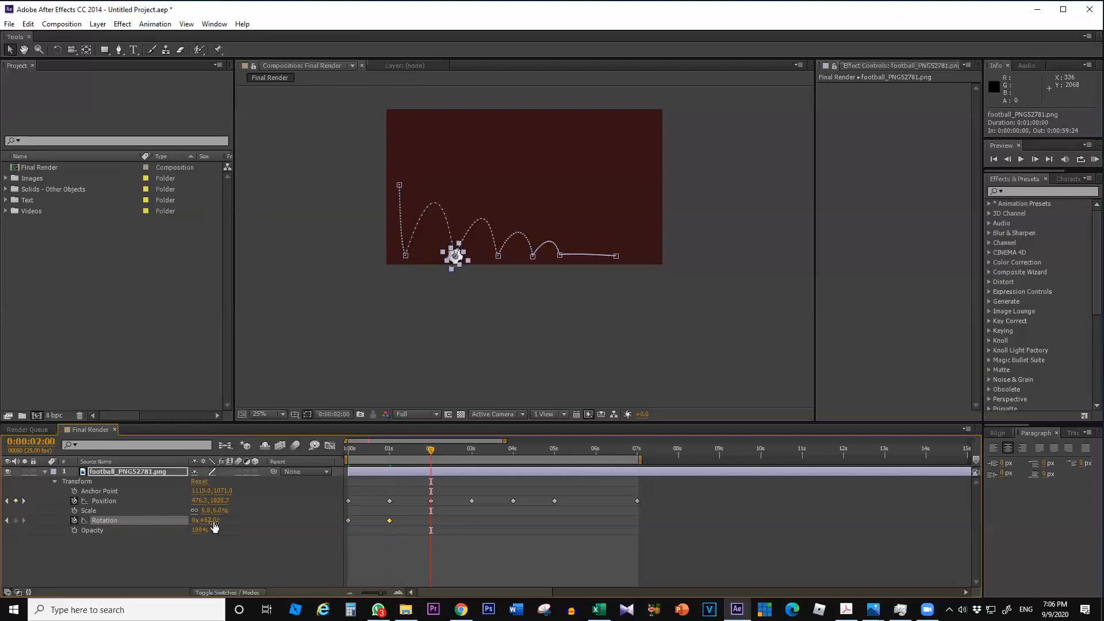
left_click_drag(213, 521, 138, 527)
left_click(26, 500)
left_click_drag(207, 520, 275, 522)
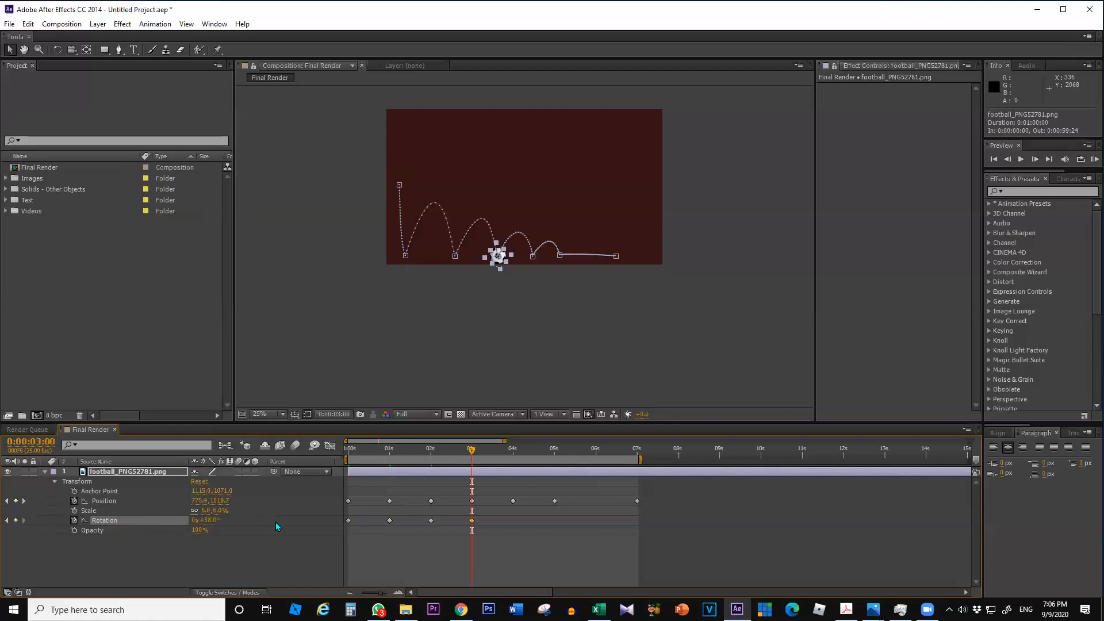
left_click(24, 500)
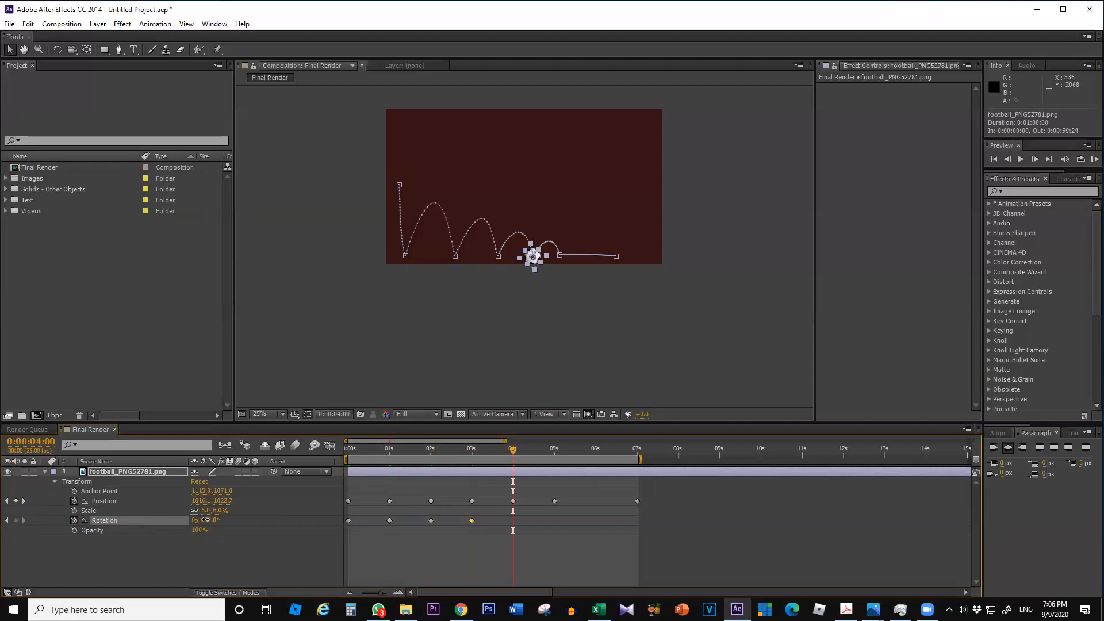
left_click_drag(208, 521, 280, 521)
left_click(23, 500)
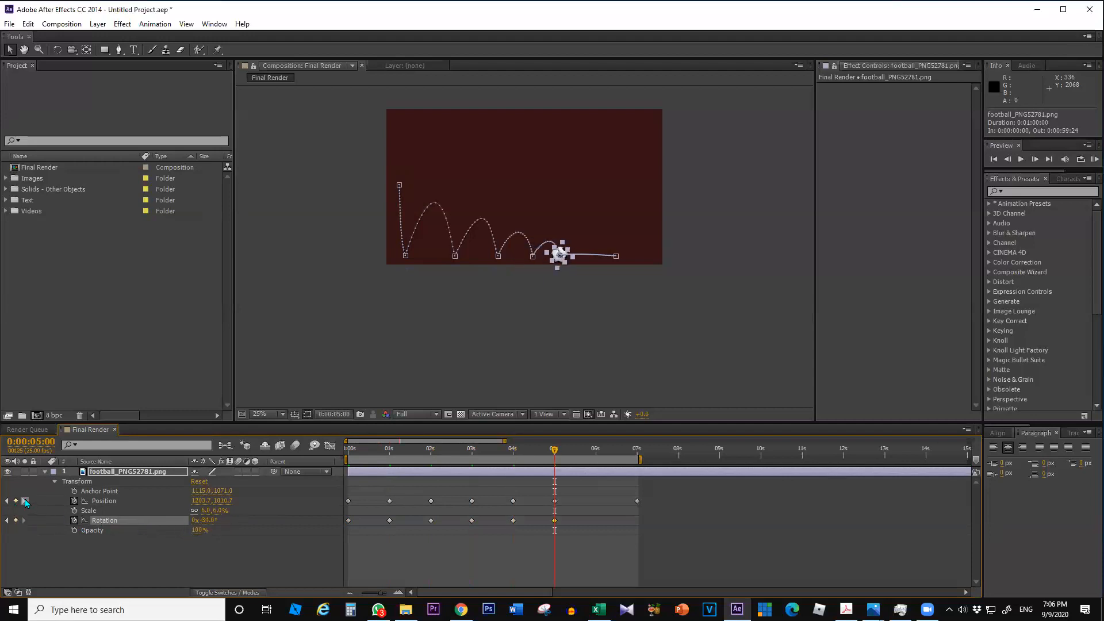
left_click(24, 501)
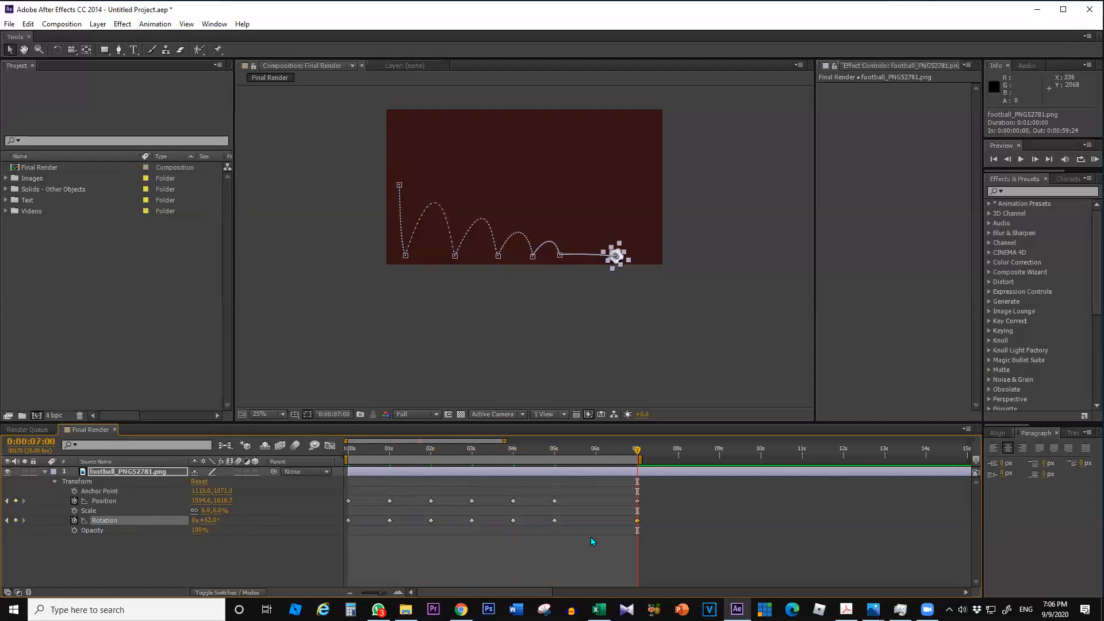
key("KP_0")
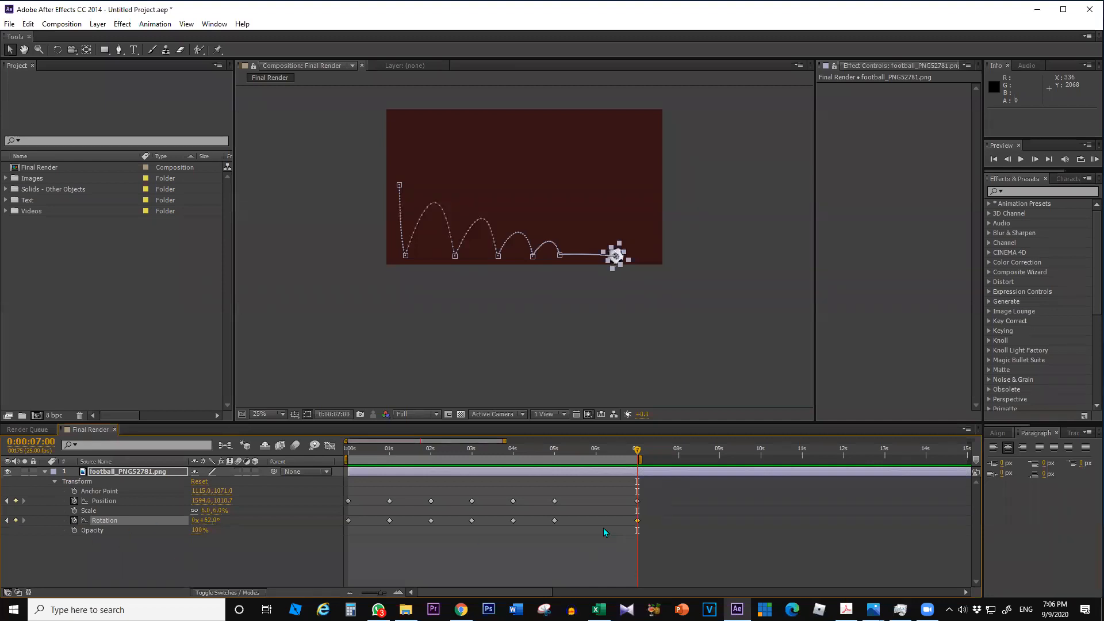
- Delete all of the football's Rotation keyframes
left_click(563, 552)
left_click(390, 521)
left_click(512, 552)
left_click_drag(624, 544, 523, 530)
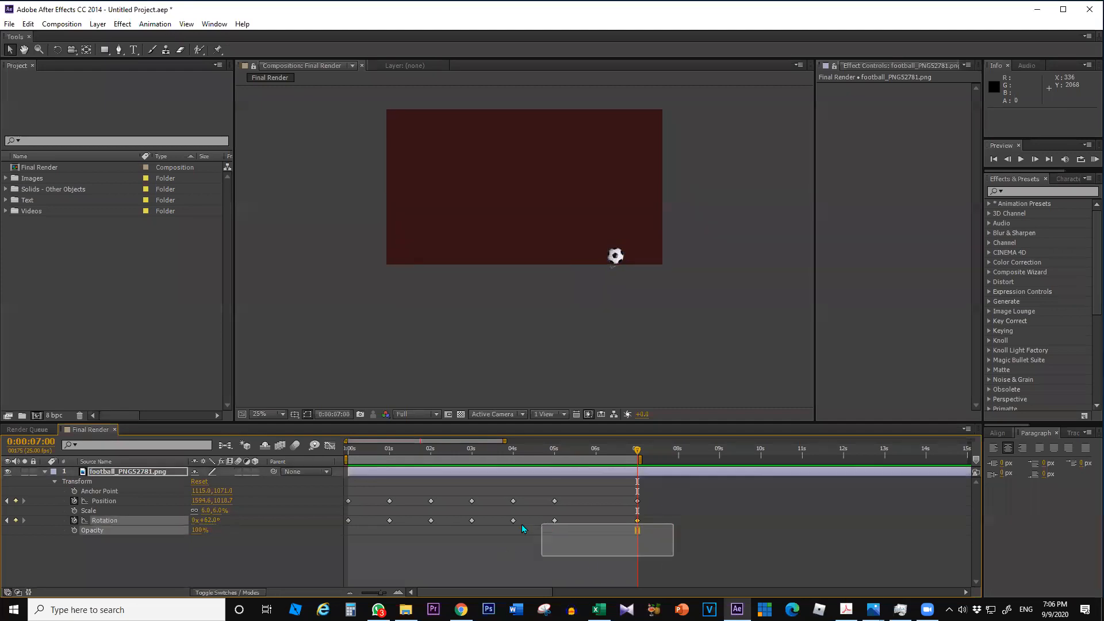
left_click_drag(450, 525, 340, 516)
key("Delete")
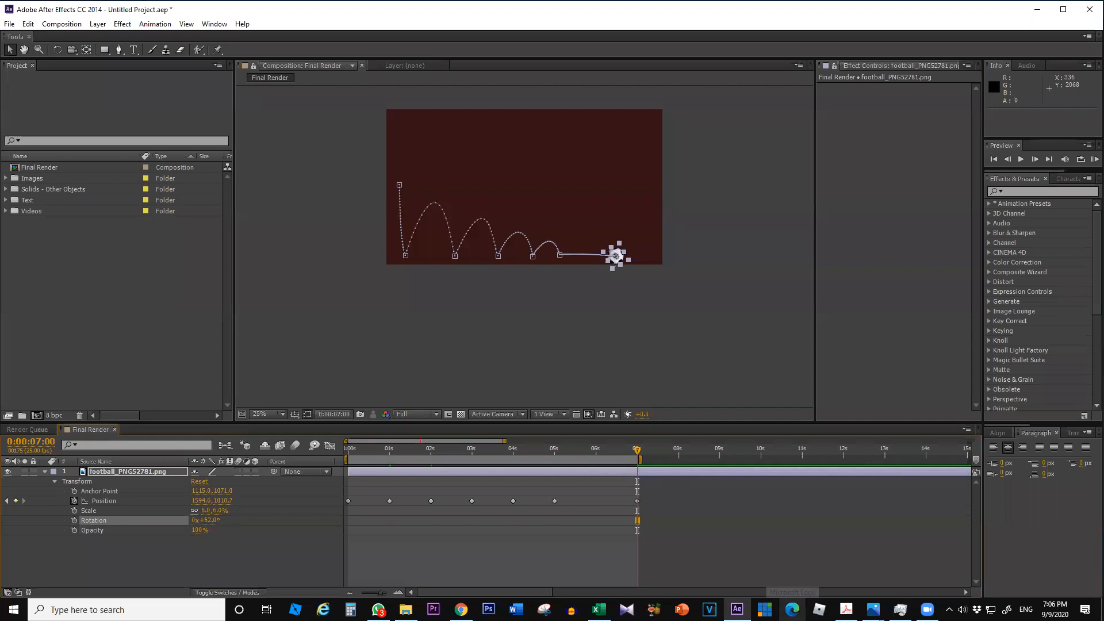
- Return to the first frame, 0:00:00:00, and enable keyframing for the football's Rotation again
left_click(111, 522)
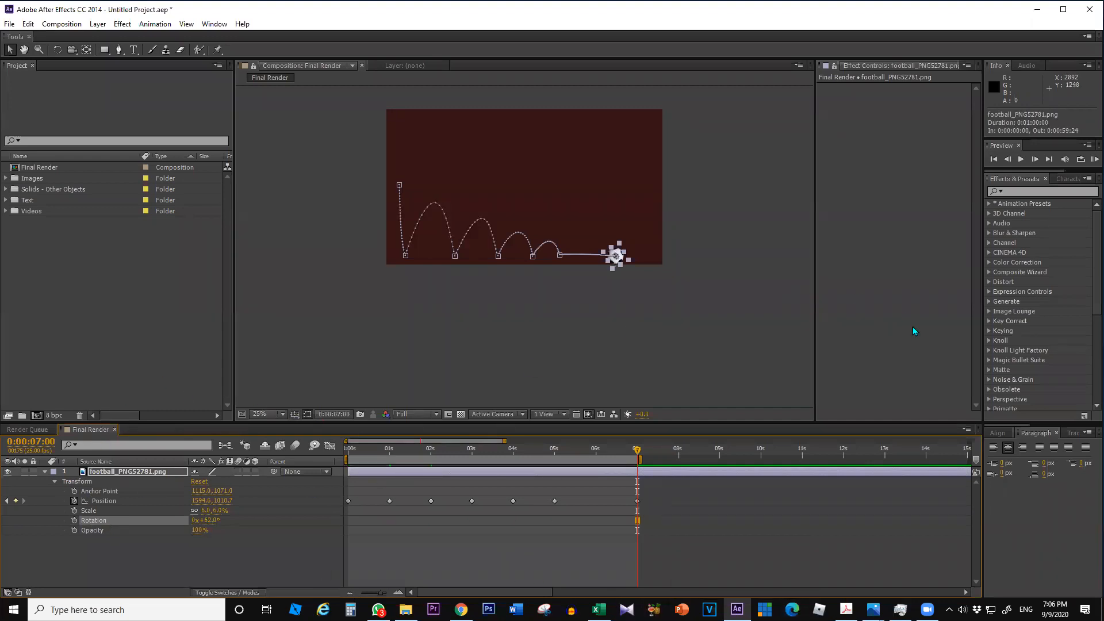
left_click(995, 160)
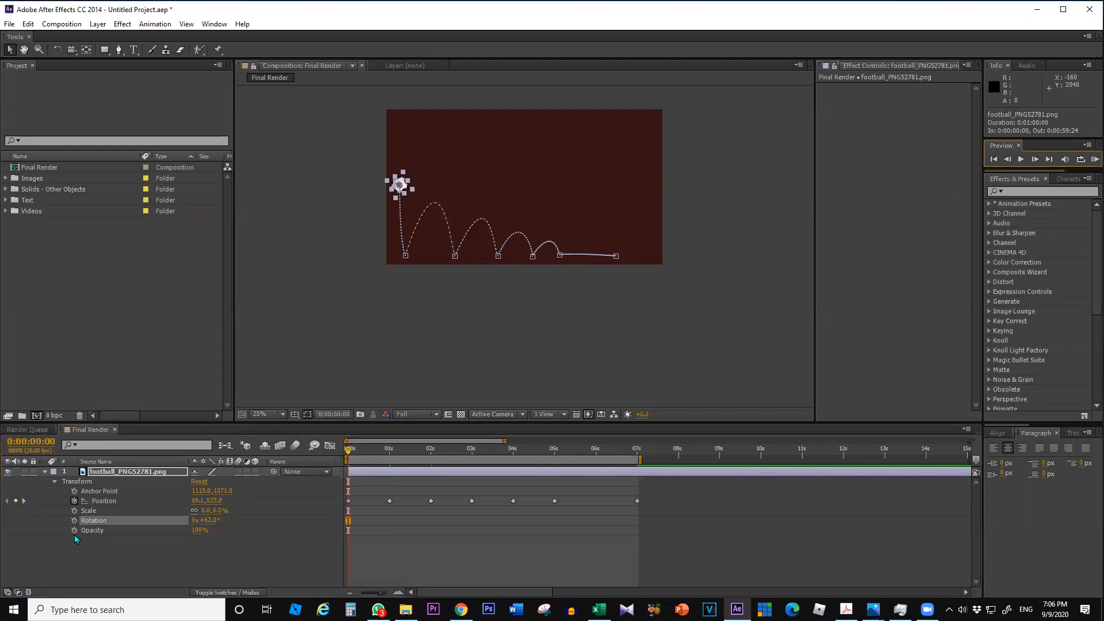
left_click(74, 520)
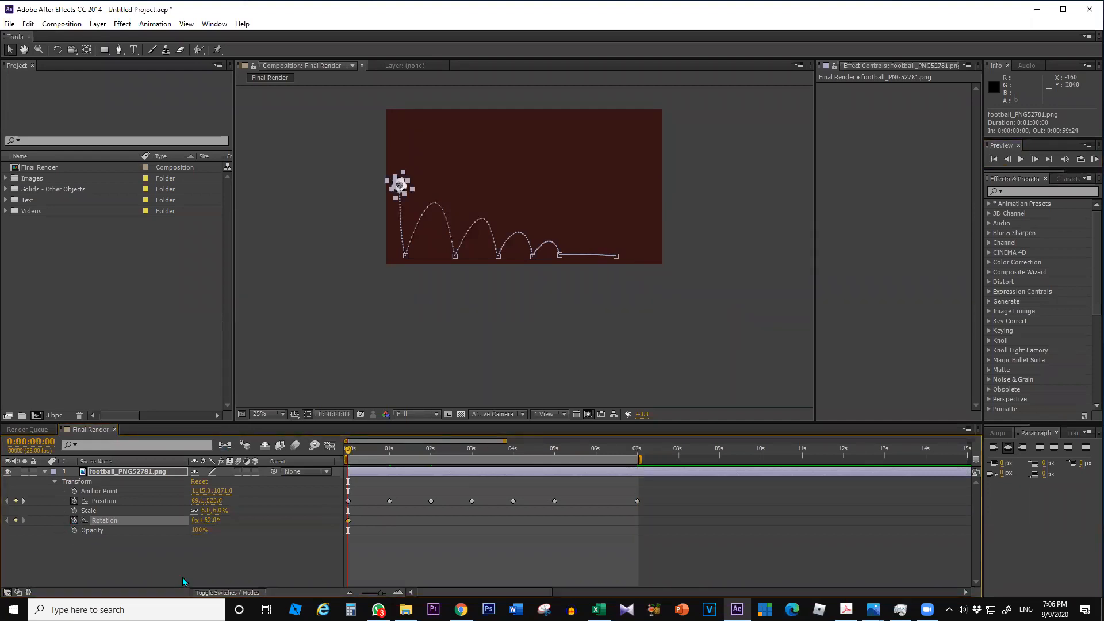
- At 0:00:07:00, set the football's Rotation to two full turns, 2x+0.0°
left_click(31, 441)
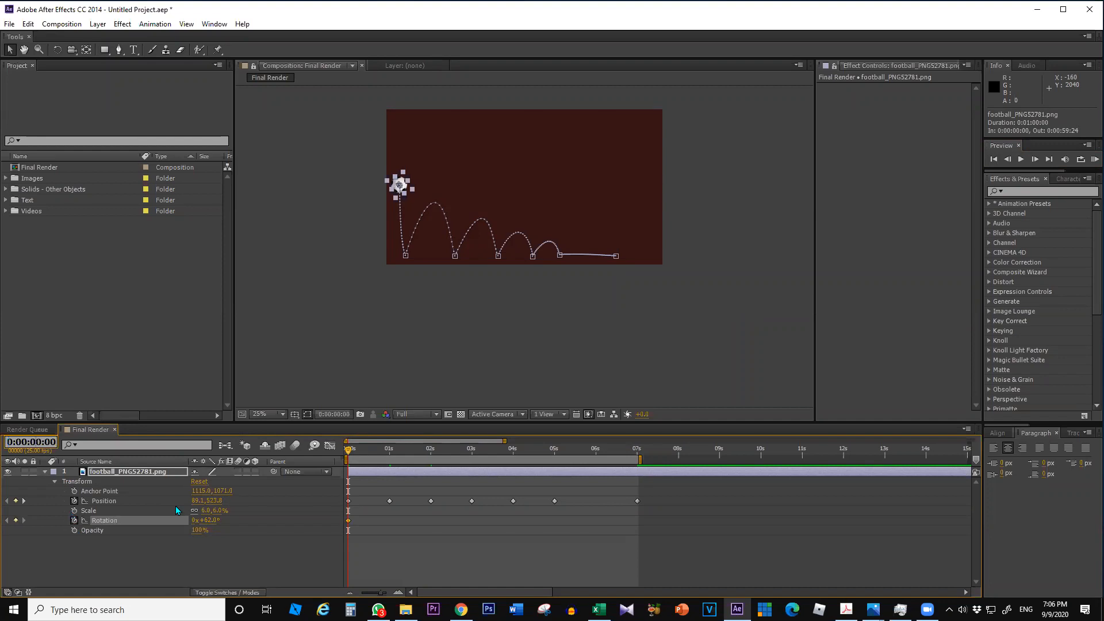
type("700")
key("Return")
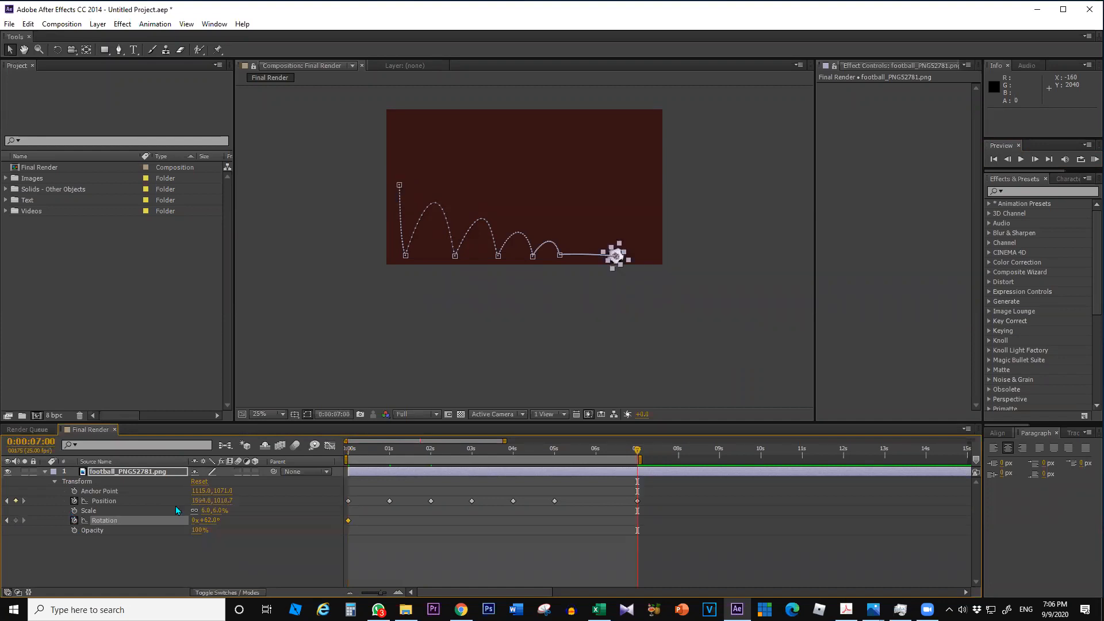
left_click_drag(185, 518, 398, 530)
left_click(195, 521)
type("2")
key("Return")
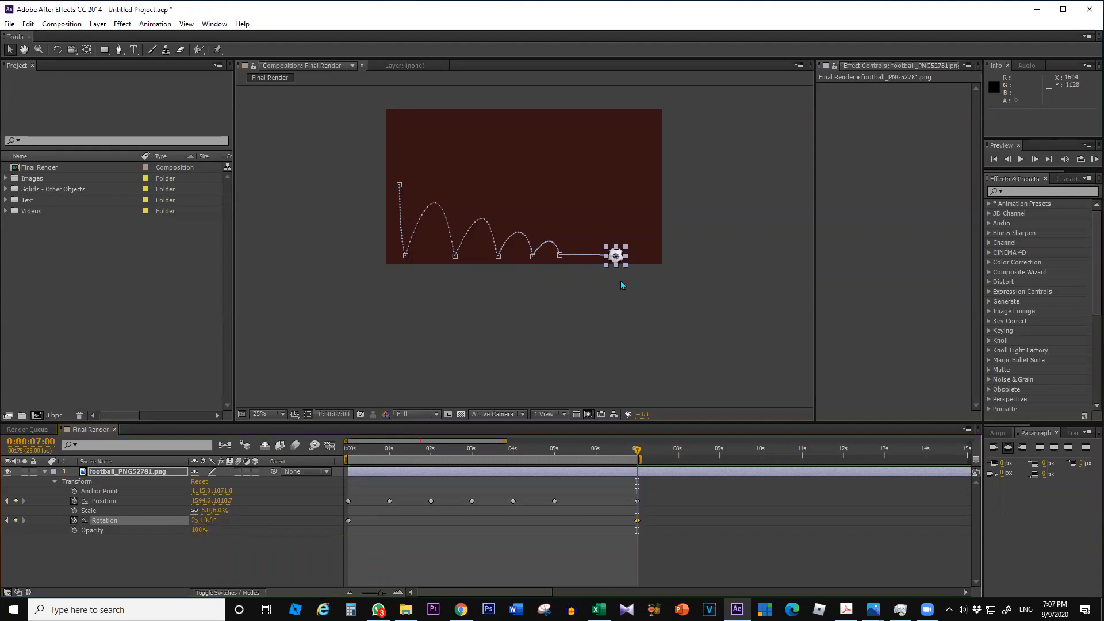
- Deselect the football and play a RAM preview of the continuous spin
left_click(315, 566)
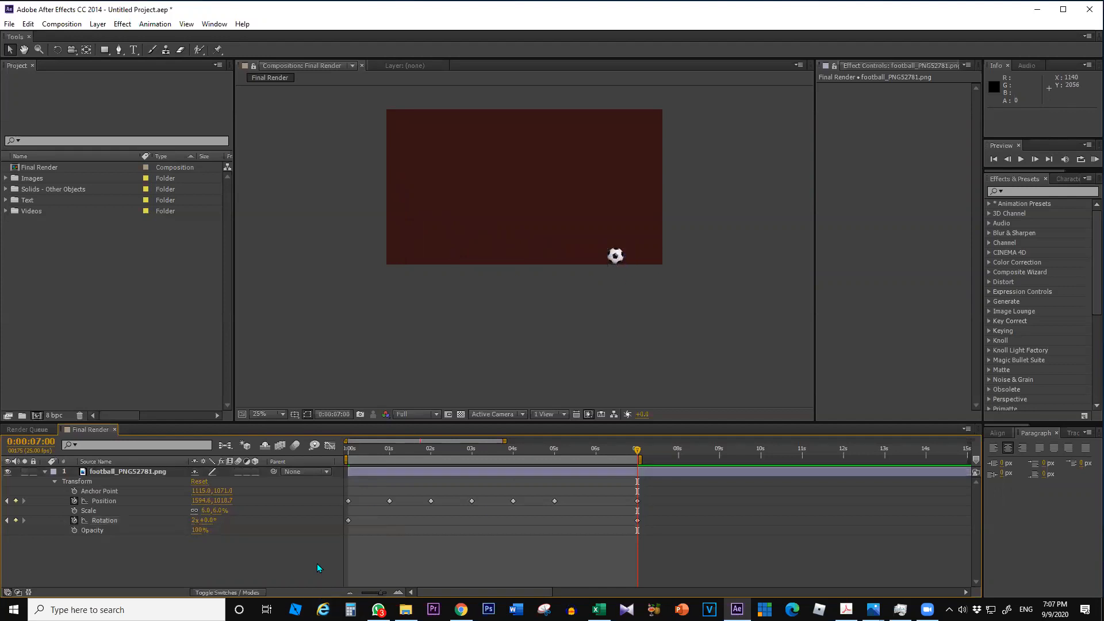
key("KP_0")
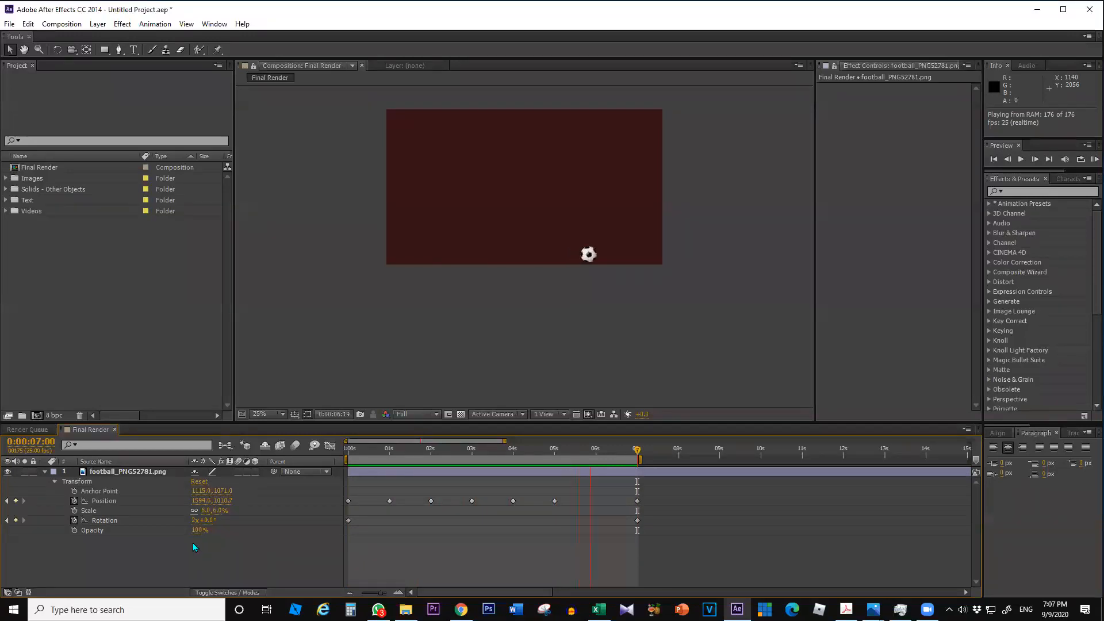
- Set the Final Render composition's frame rate to 99 frames per second
left_click(31, 168)
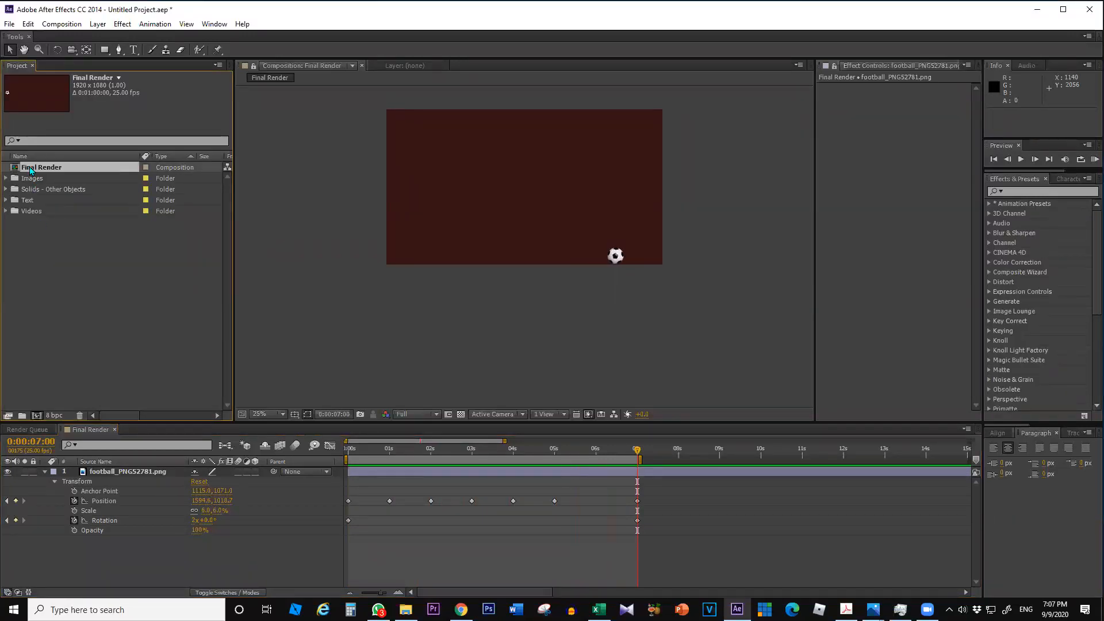
right_click(31, 167)
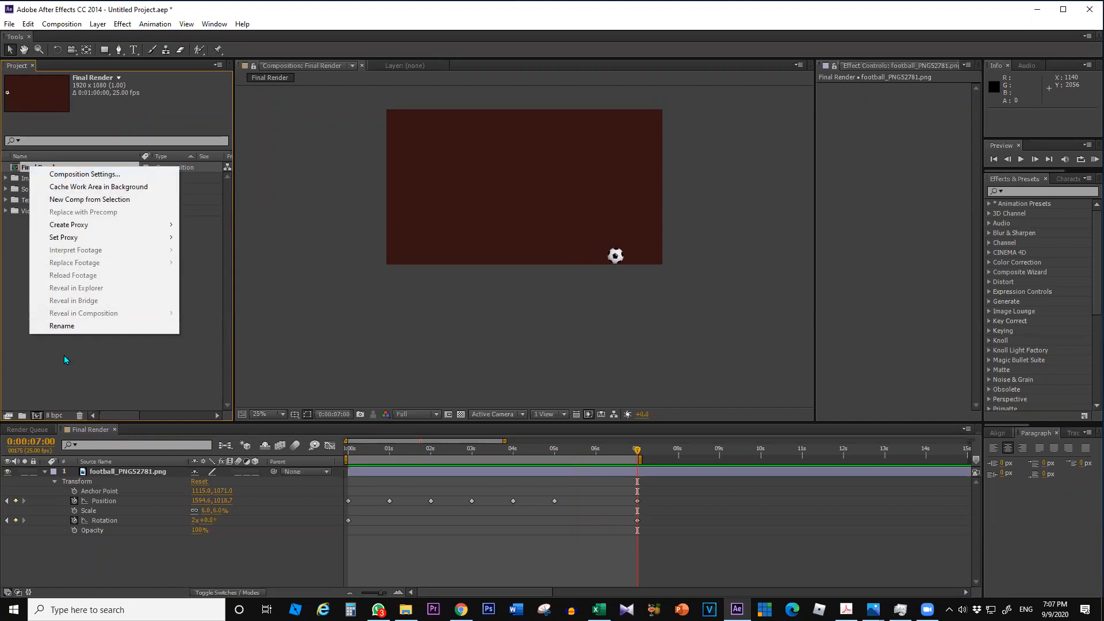
left_click(96, 180)
double_click(470, 236)
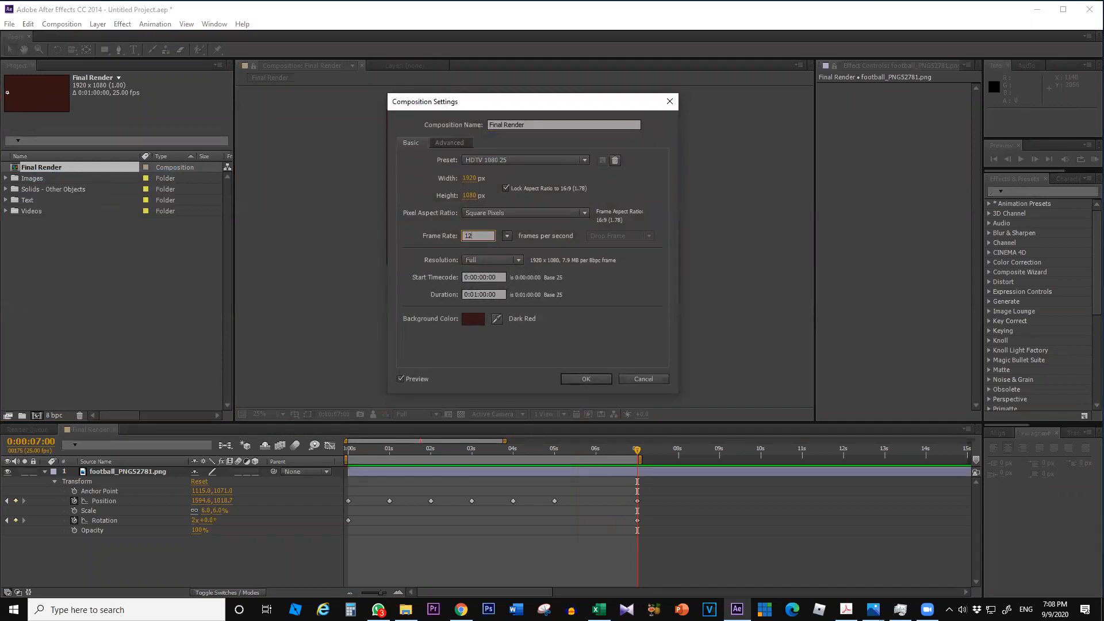
left_click(601, 375)
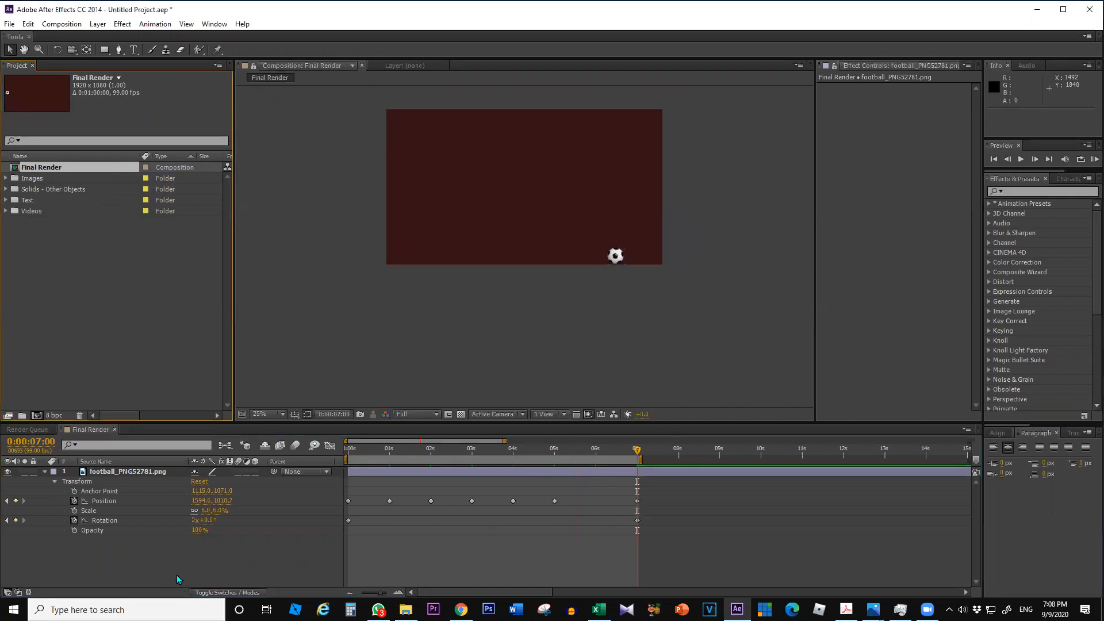
- Preview the bouncing football at the new frame rate and stop the playback
key("KP_0")
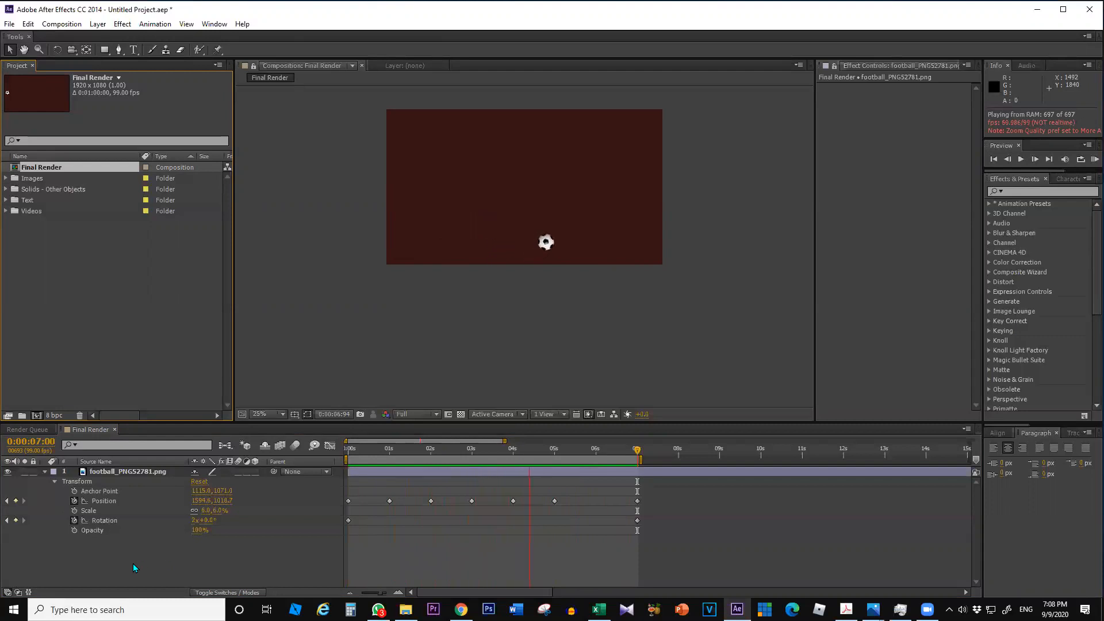
key("space")
key("space")
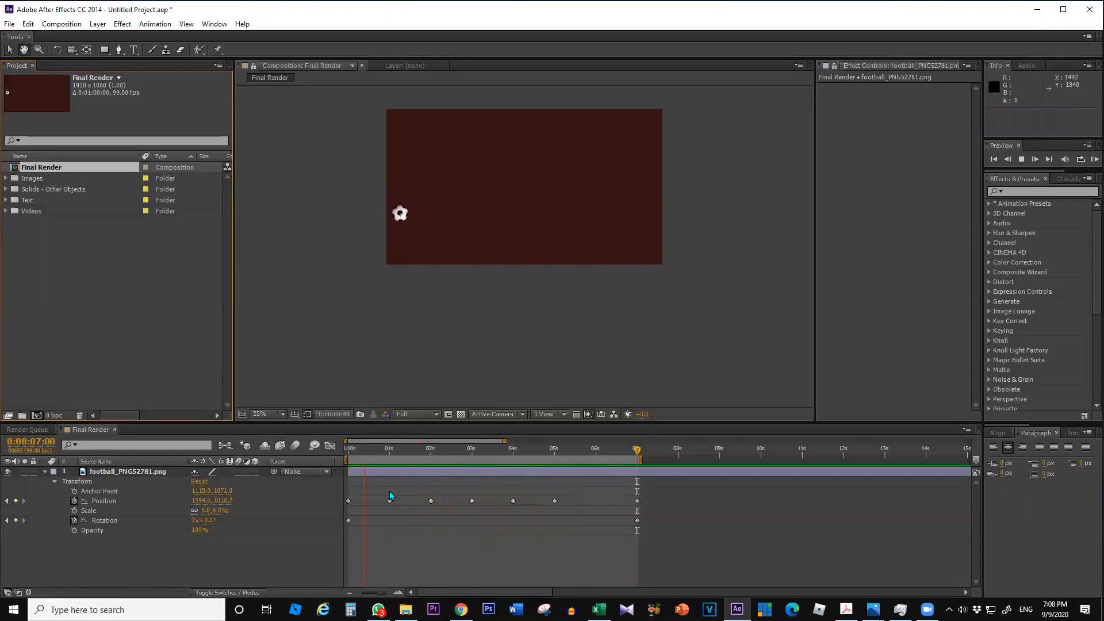
key("space")
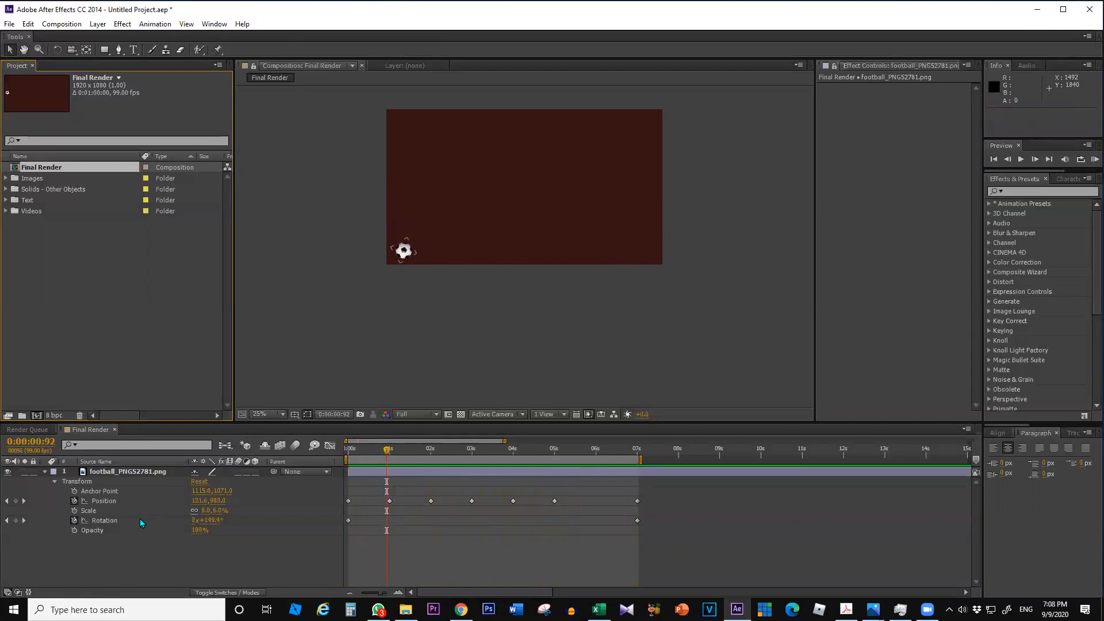
- Add a Position keyframe at the peak of the first bounce arc, at 0:00:01:49
left_click(99, 501)
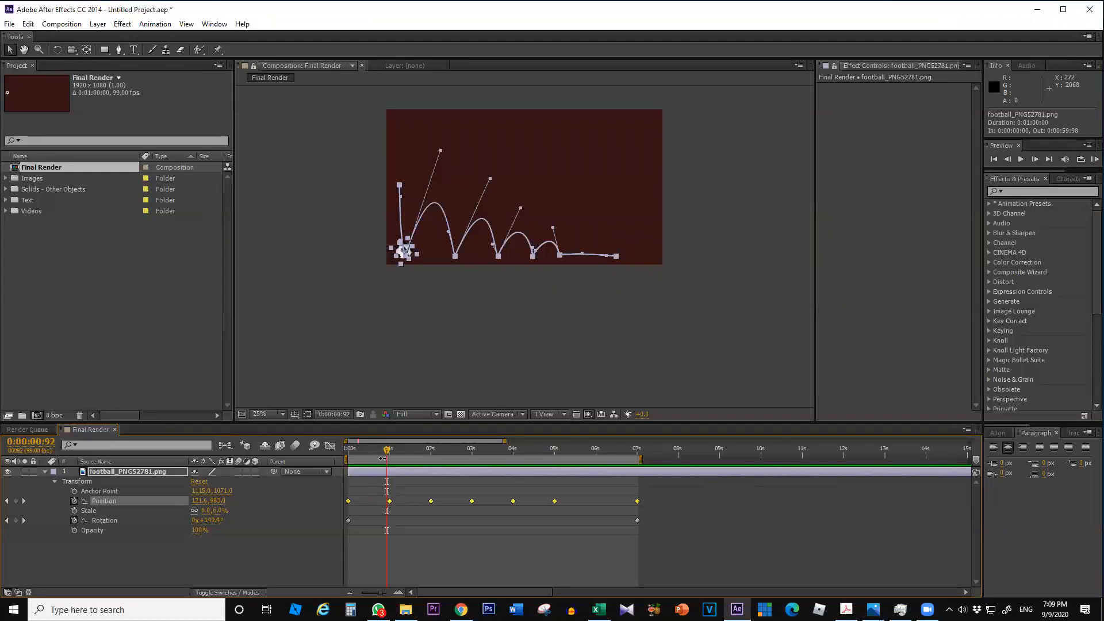
left_click_drag(389, 455, 412, 459)
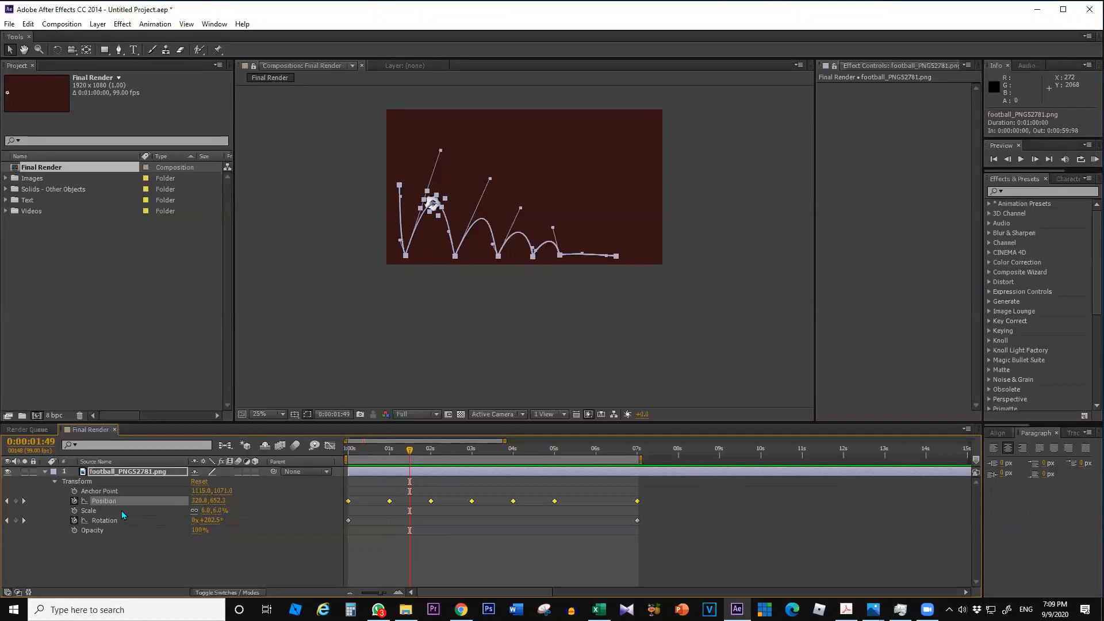
left_click(16, 502)
- Add a Position keyframe at the peak of the second bounce arc, at 0:00:02:52
left_click_drag(415, 449, 453, 450)
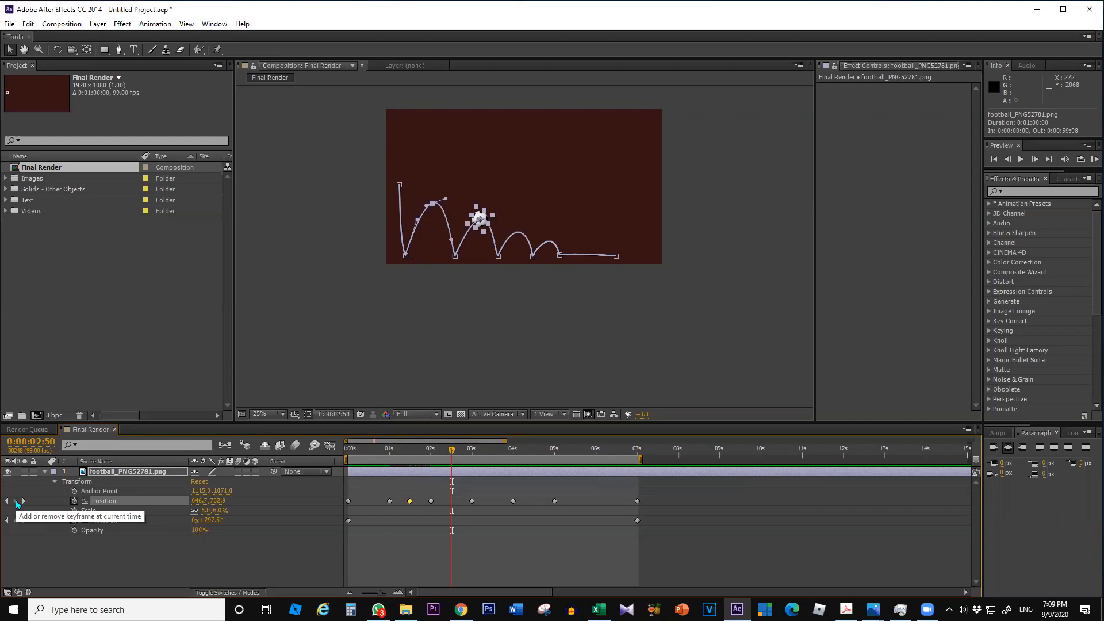
scroll(513, 212, "up", 2)
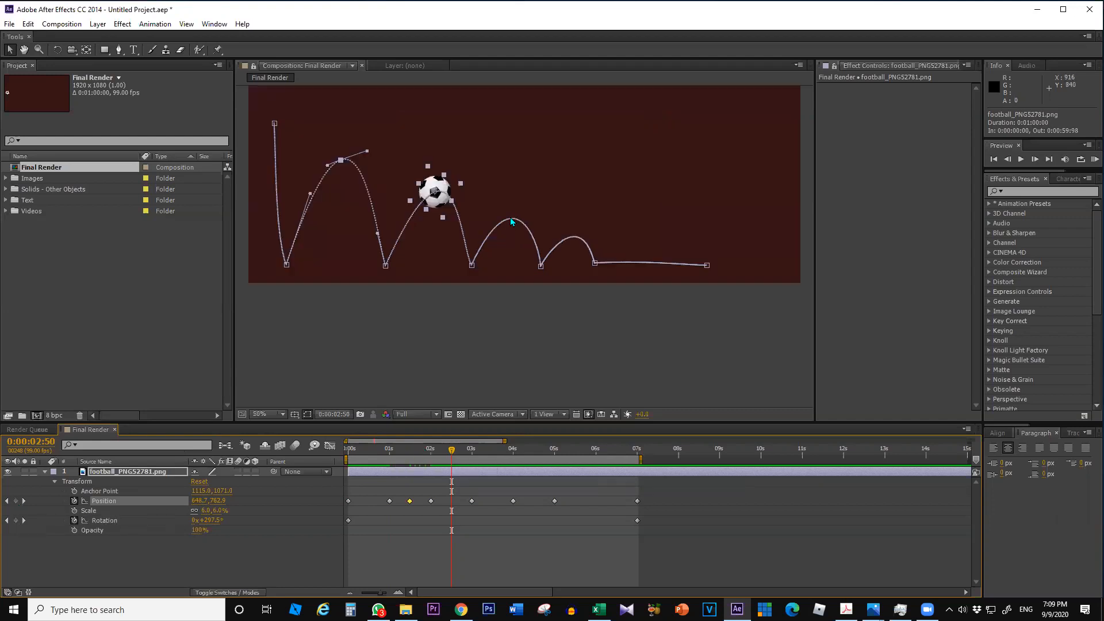
left_click_drag(452, 450, 452, 452)
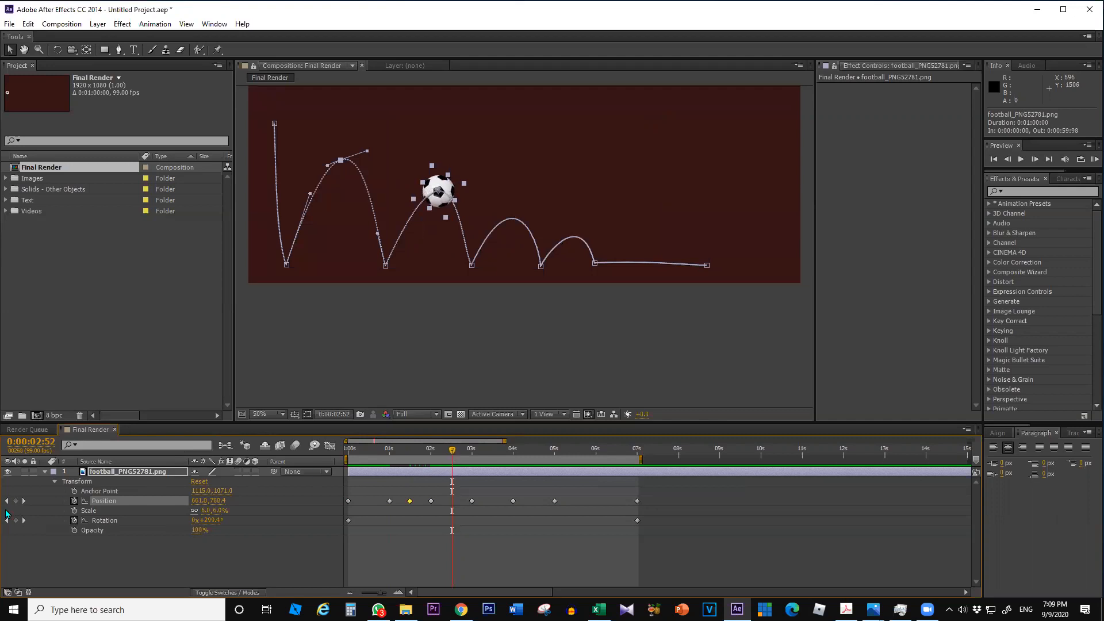
left_click(15, 501)
- Add Position keyframes at the peaks of the third and fourth bounce arcs, the fourth at 0:00:04:54
left_click_drag(496, 451, 494, 452)
left_click(15, 501)
left_click_drag(536, 453, 536, 454)
left_click(16, 502)
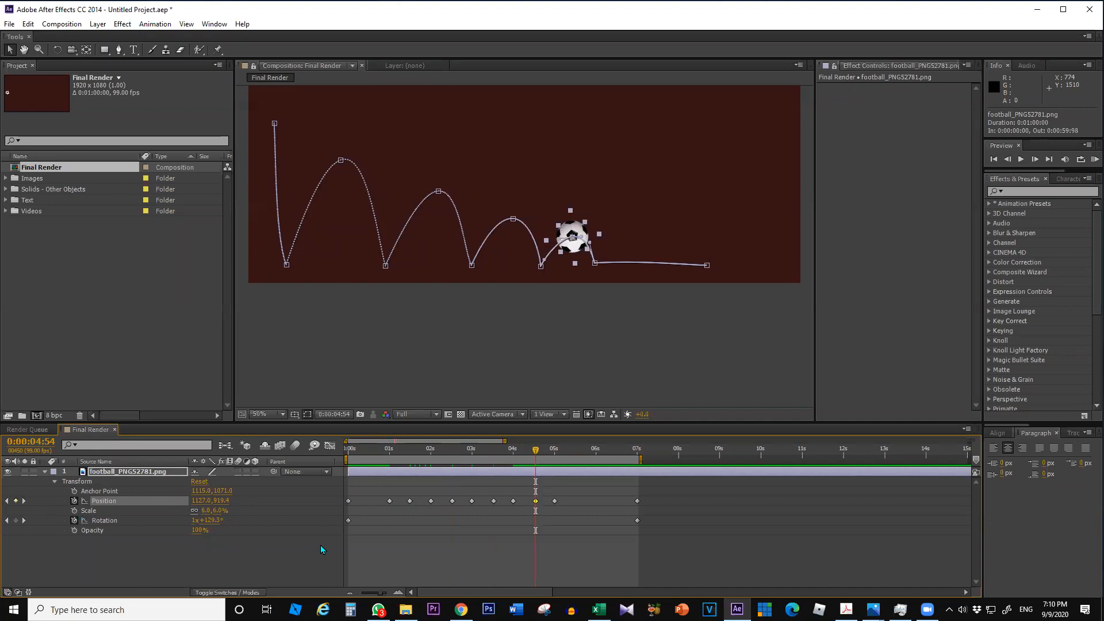
- Apply Easy Ease to the Position keyframes at the first two bounce peaks, 0:00:01:49 and 0:00:02:52
left_click(412, 448)
left_click(6, 501)
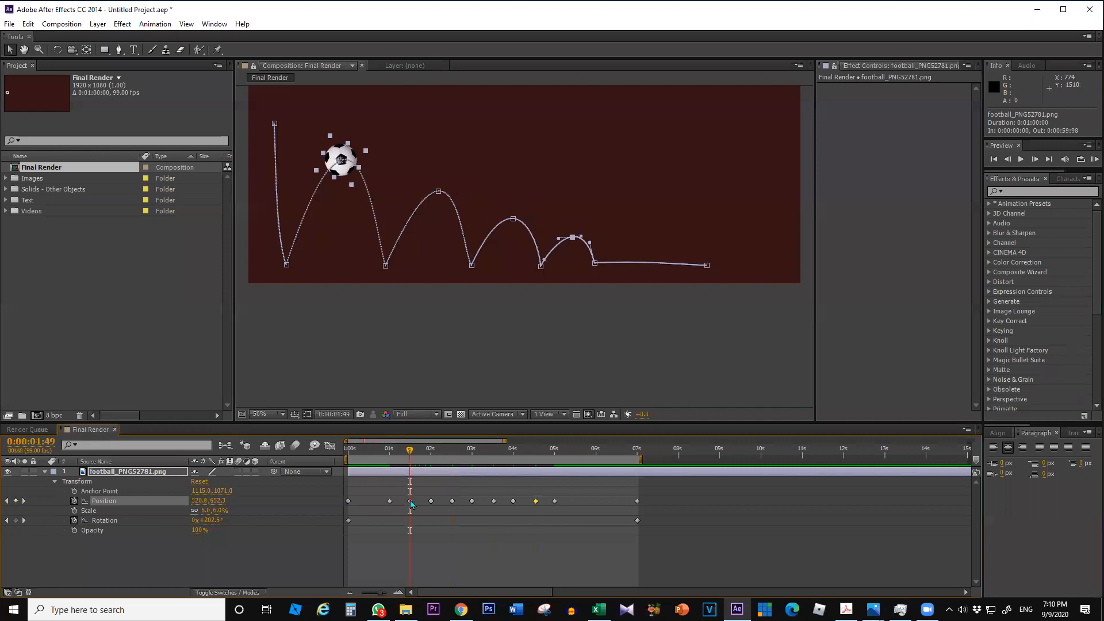
left_click(410, 501)
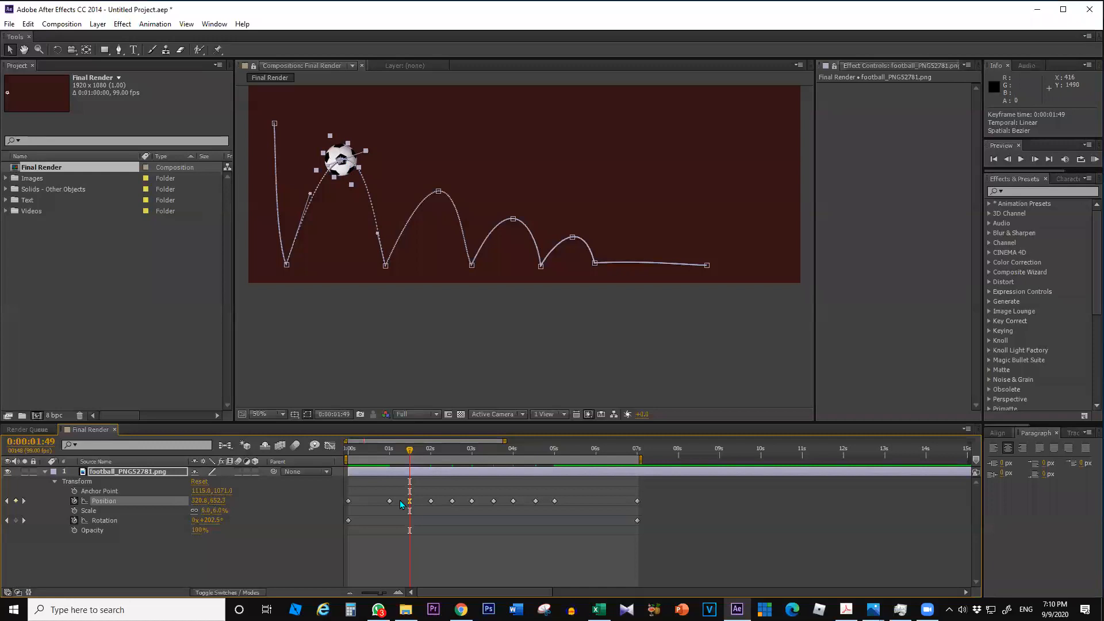
left_click(453, 501)
- Play a RAM preview of the eased bounces, stop it and deselect the football
key("KP_0")
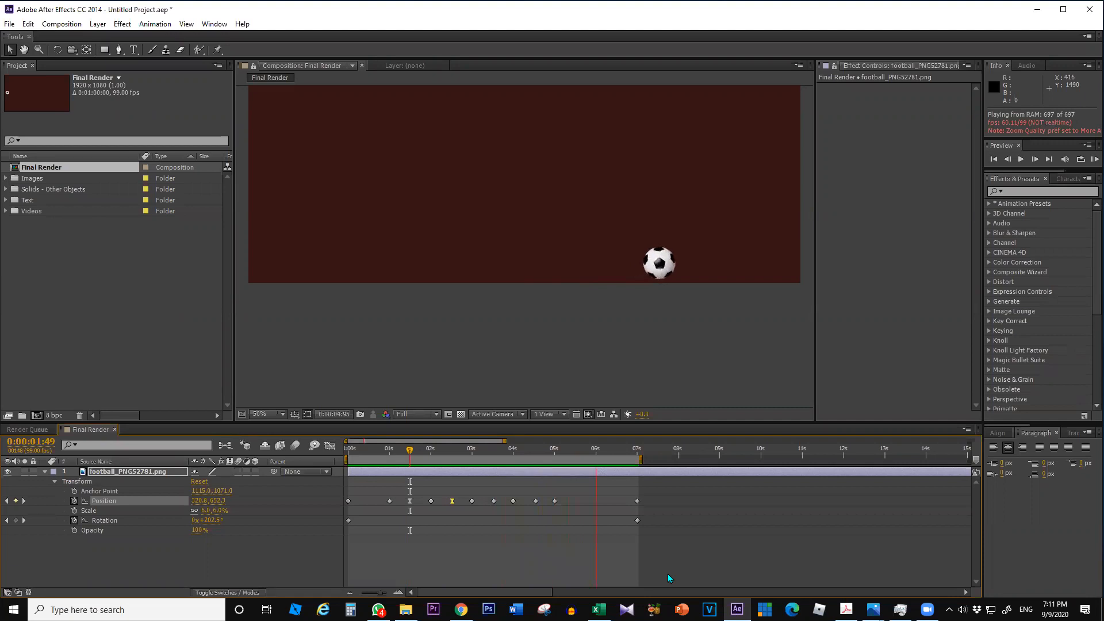
key("space")
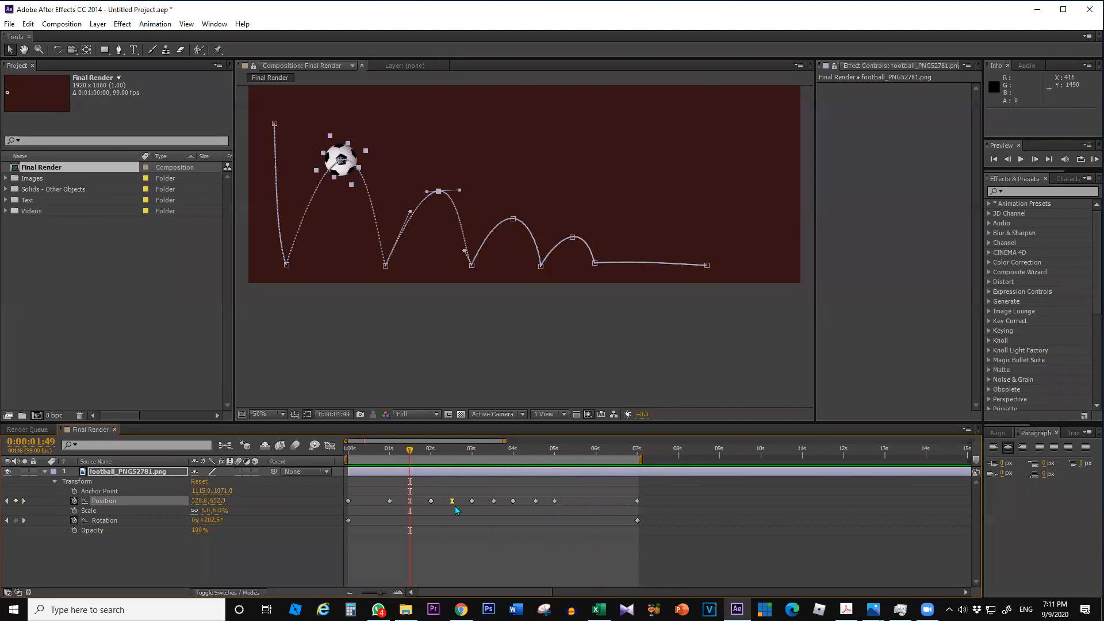
left_click(106, 555)
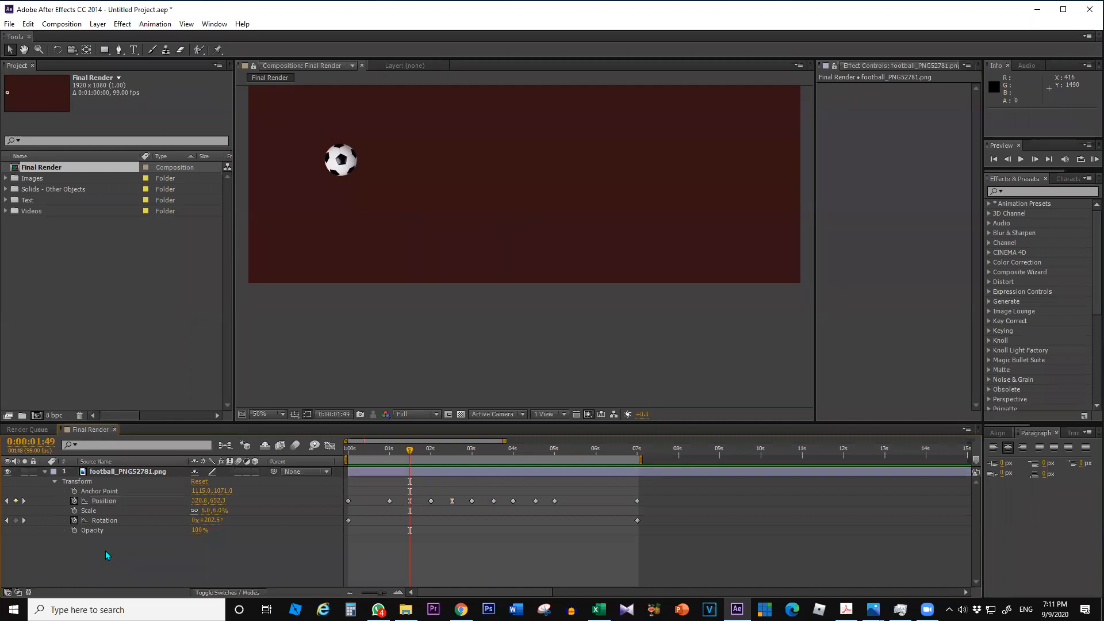
scroll(575, 373, "down", 2)
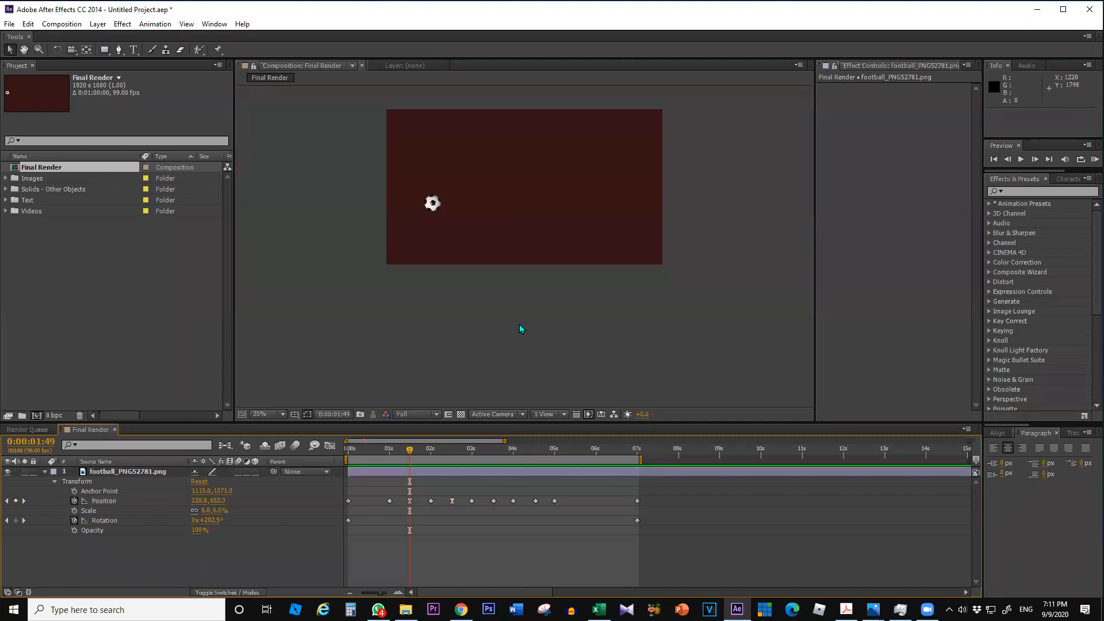
left_click(700, 251)
left_click(282, 414)
left_click(291, 212)
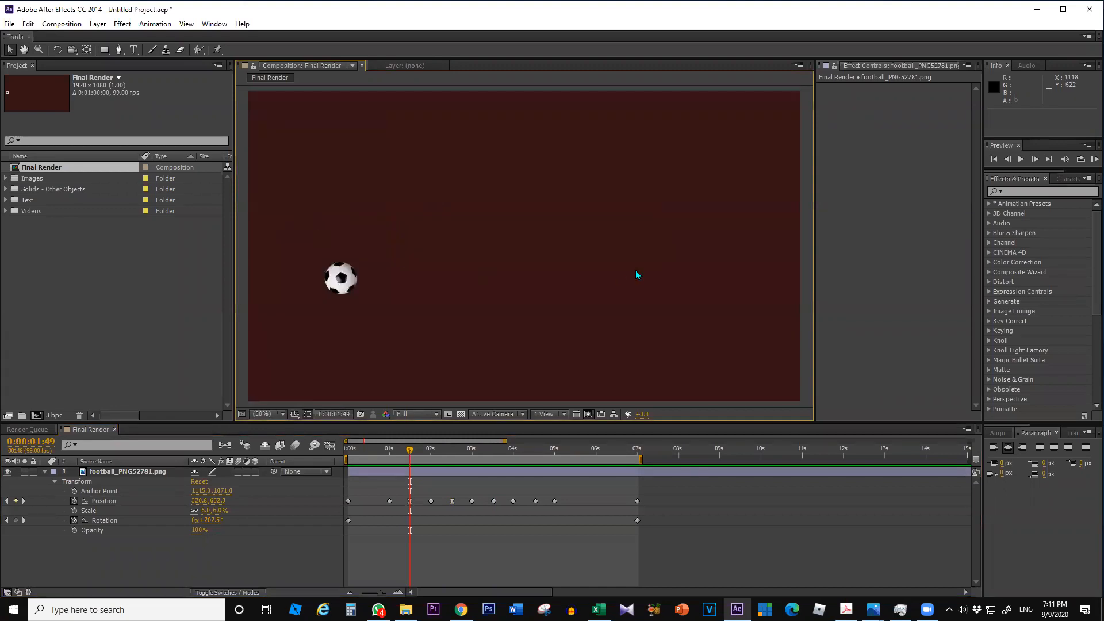
scroll(636, 273, "down", 2)
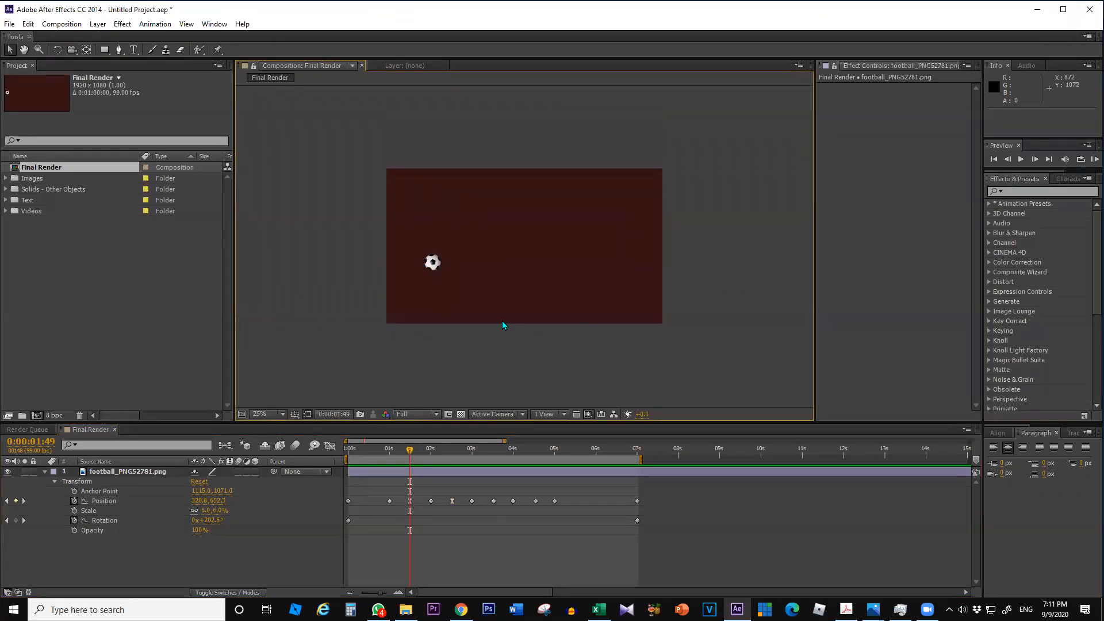
- Import the football-field picture download.jpeg from the desktop into the project's Images folder
key("alt+Tab")
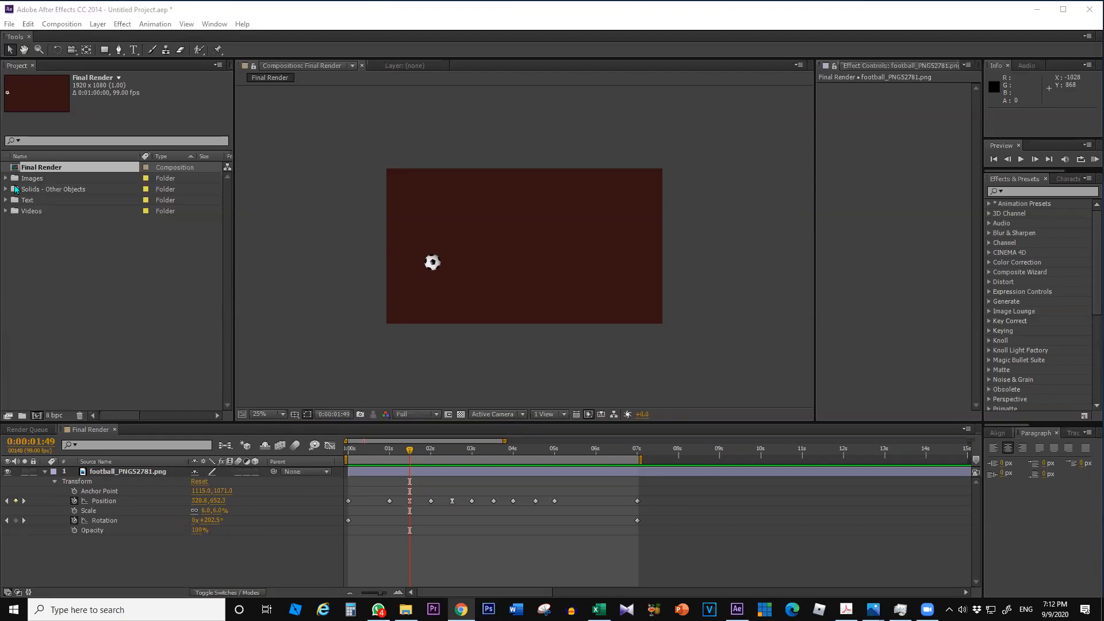
left_click(6, 178)
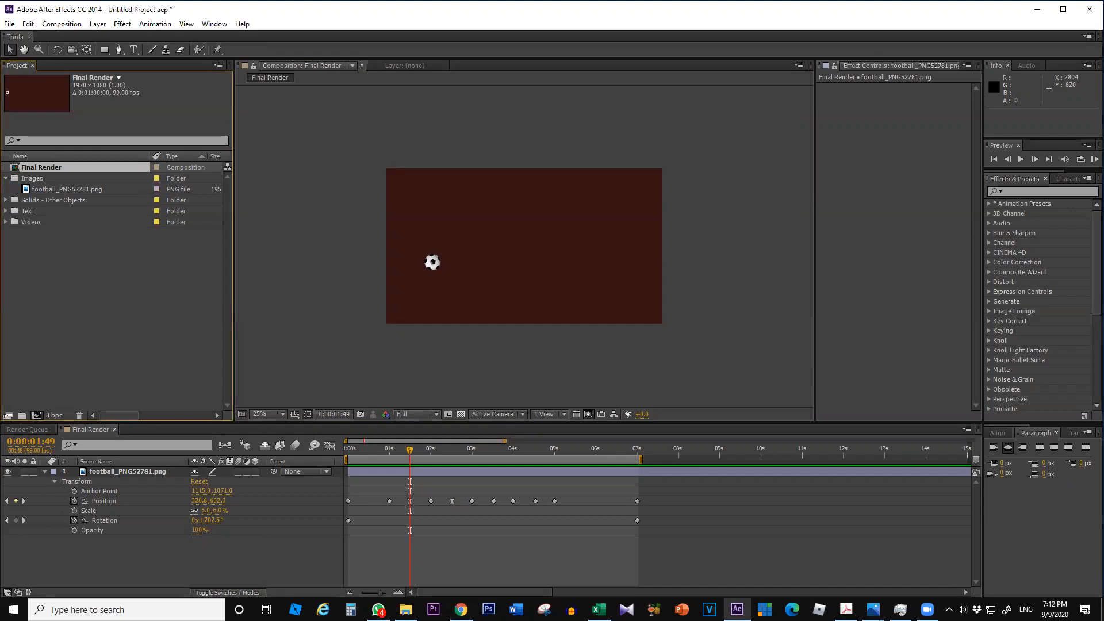
key("alt+Tab")
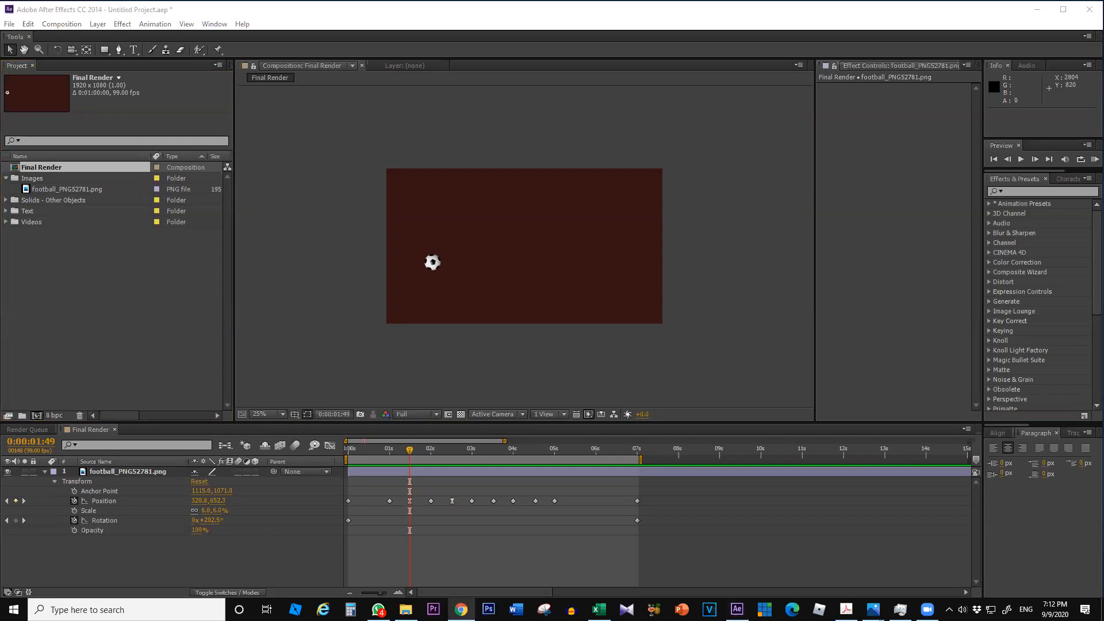
left_click_drag(1103, 518, 75, 247)
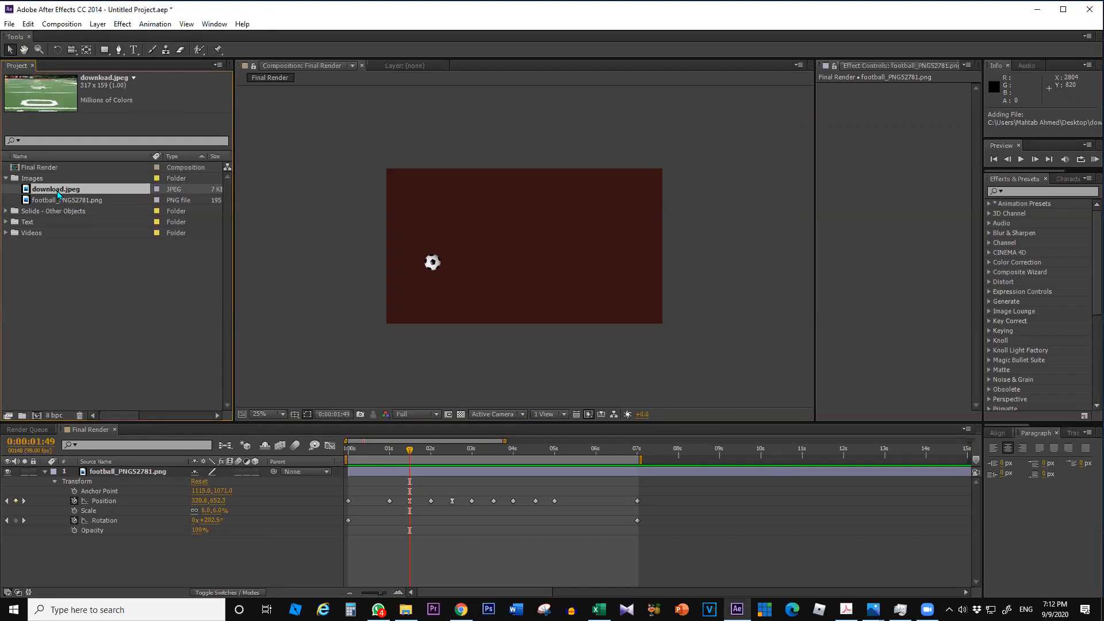
- Place download.jpeg below the football layer in Final Render and scale it to 690% to cover the frame
left_click_drag(59, 195, 107, 568)
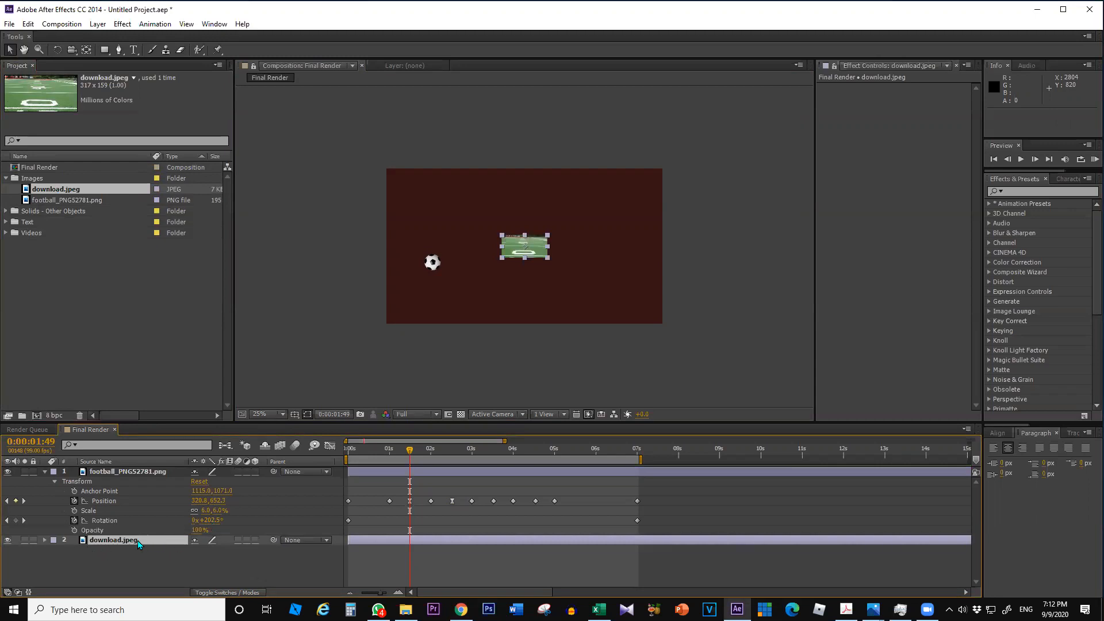
key("s")
left_click_drag(211, 550, 612, 596)
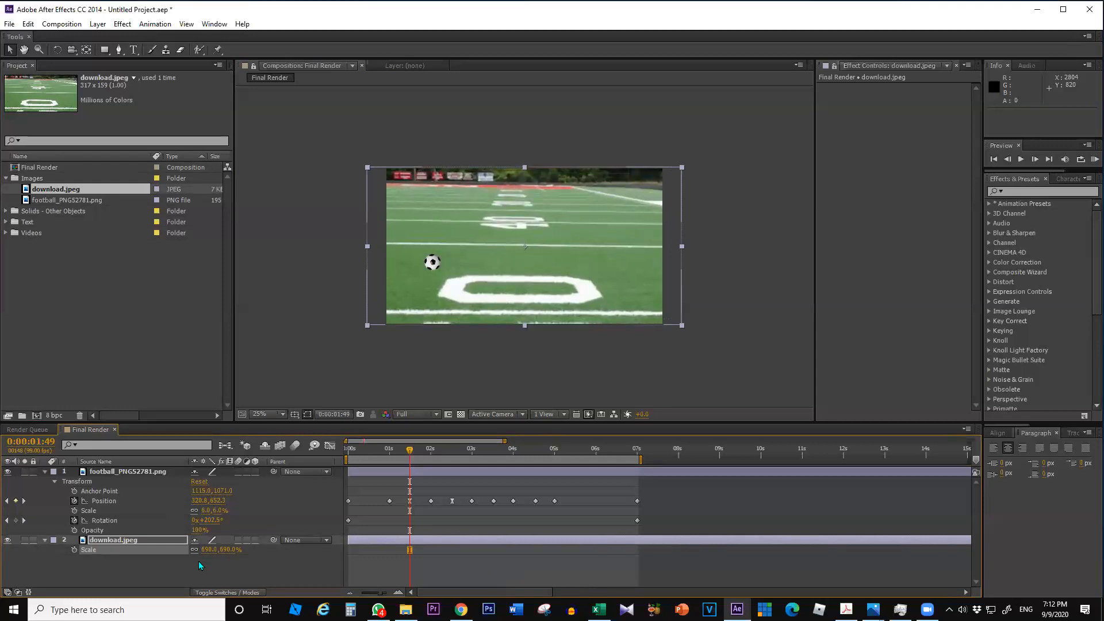
left_click(144, 571)
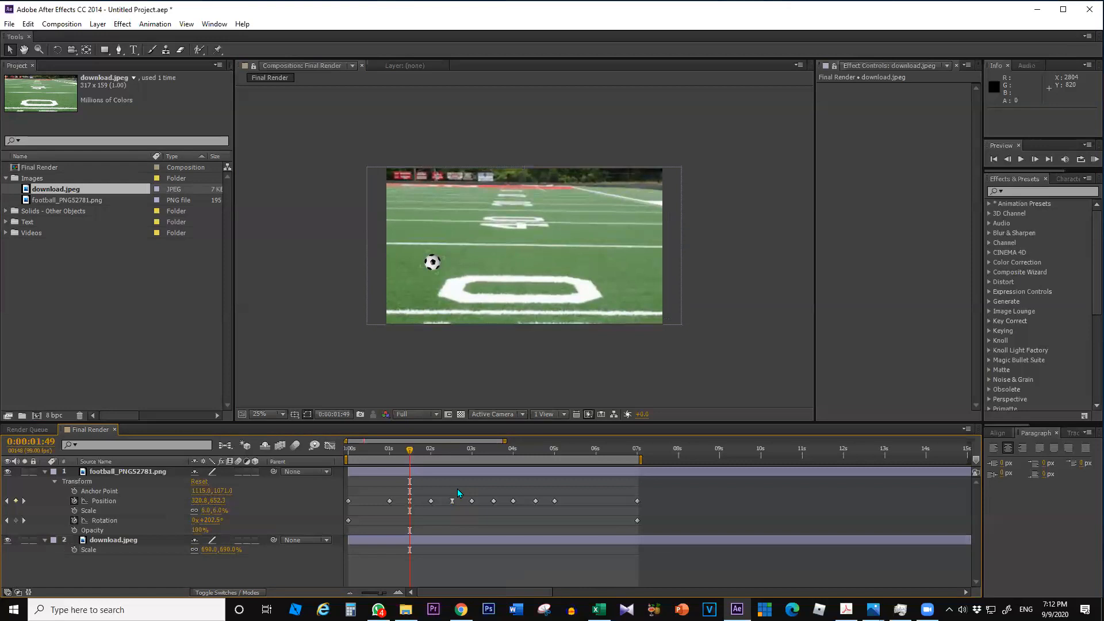
- Play RAM previews of the football bouncing over the field, the second one at 50% magnification
key("KP_0")
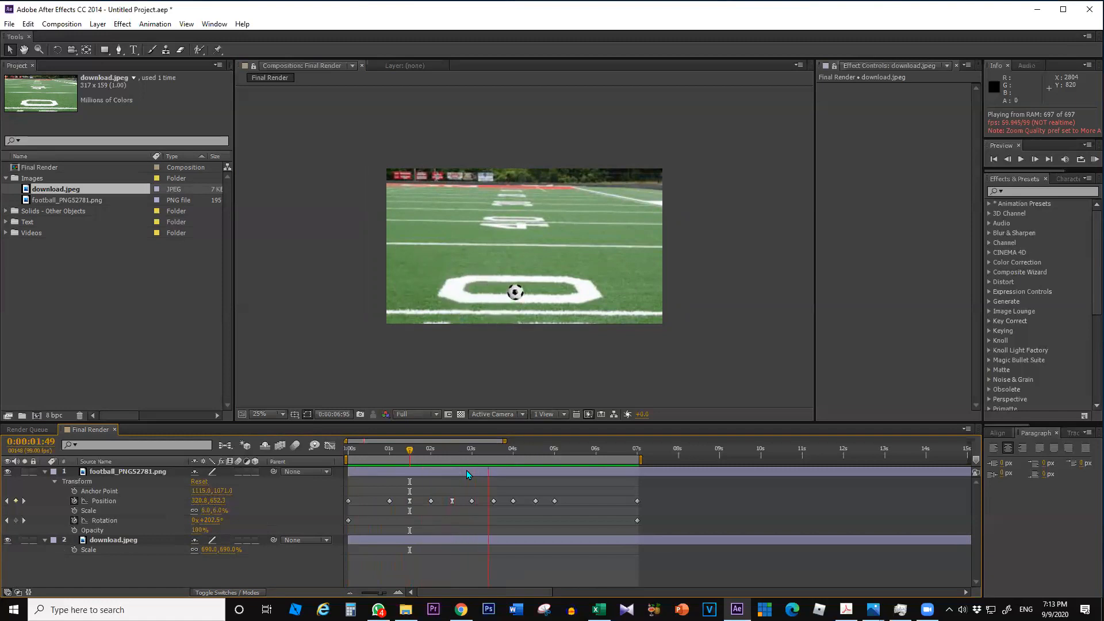
left_click(276, 414)
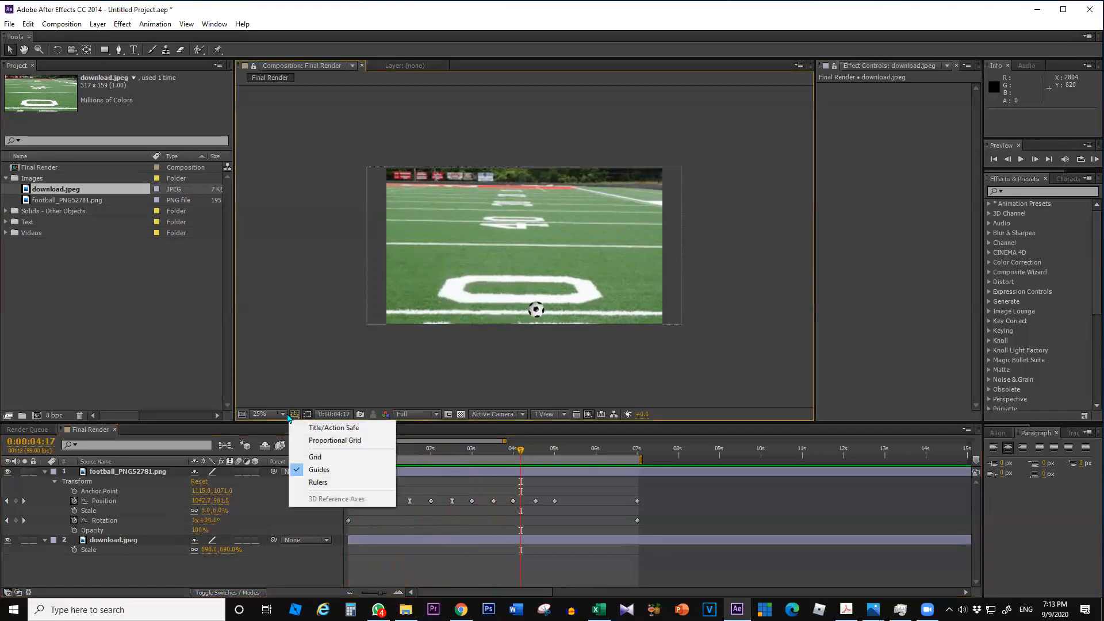
left_click(275, 207)
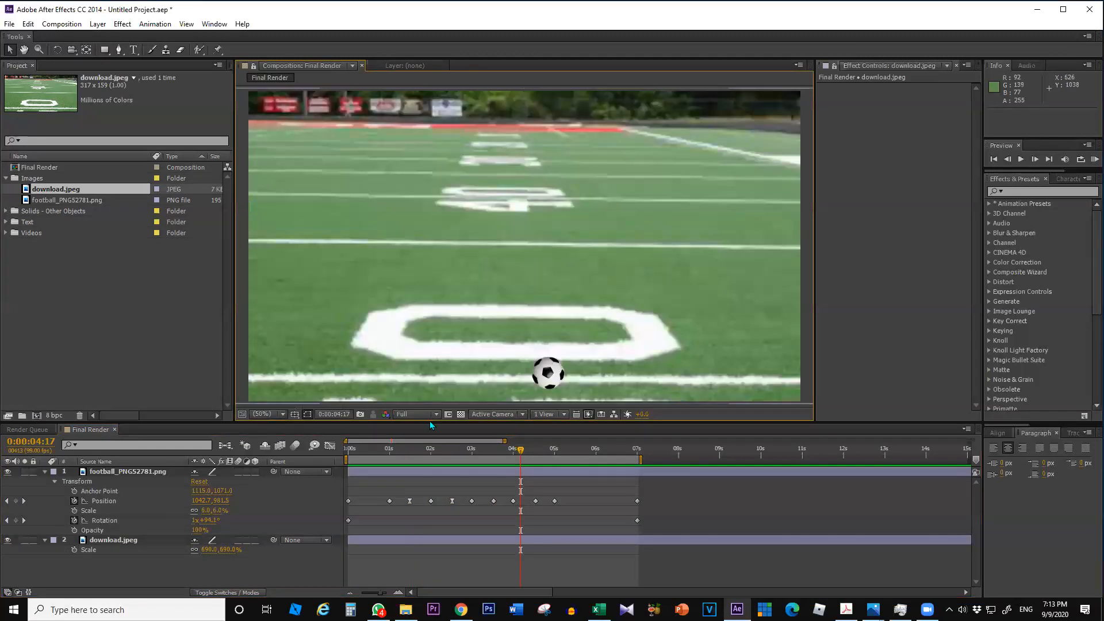
key("space")
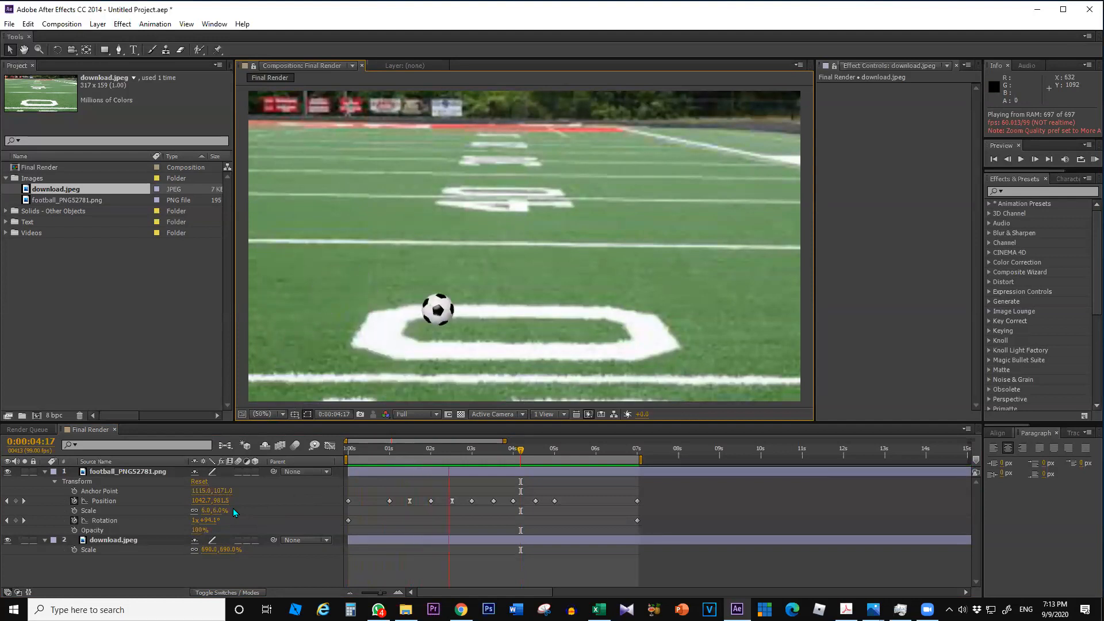
key("space")
- Set the football's Rotation at the 0:00:07:00 keyframe to 5 revolutions and briefly preview the spin
left_click(104, 521)
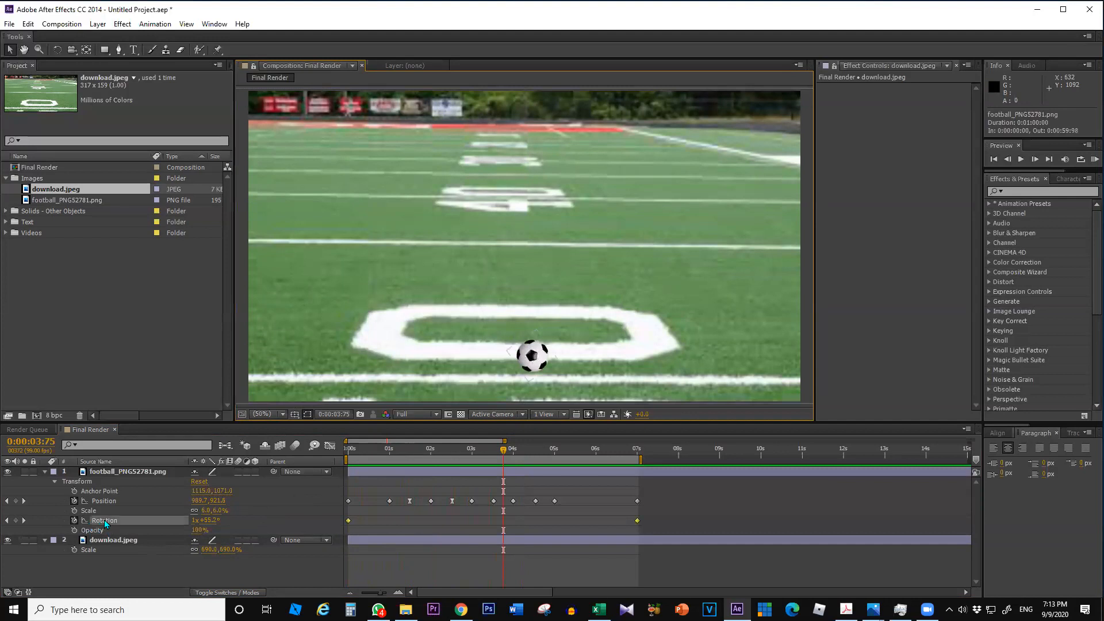
left_click(24, 521)
left_click(194, 520)
type("5")
key("Return")
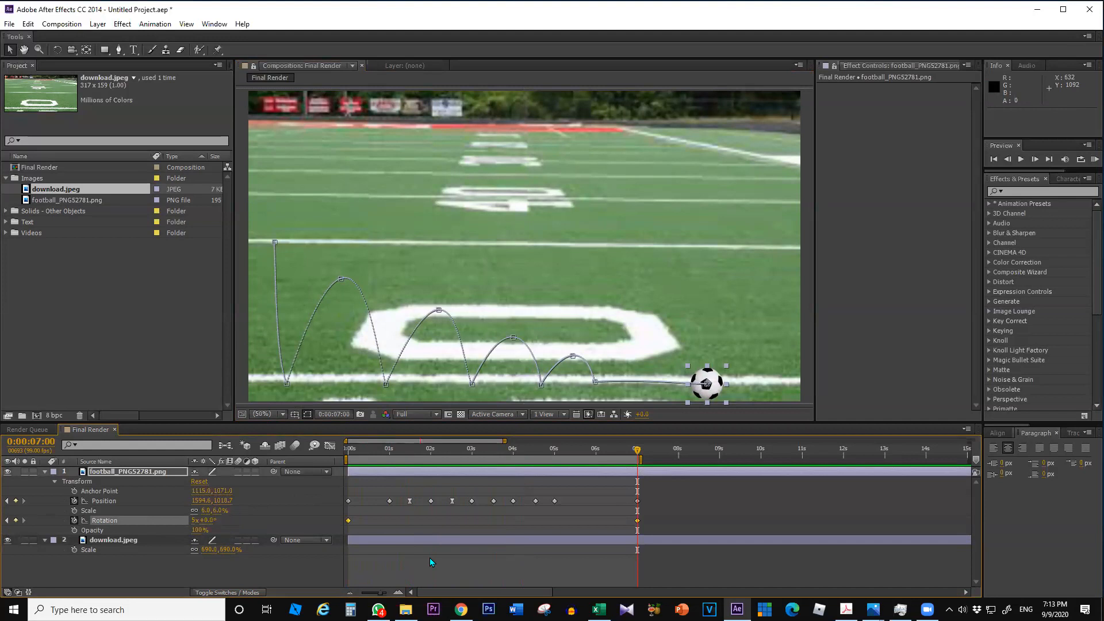
key("KP_0")
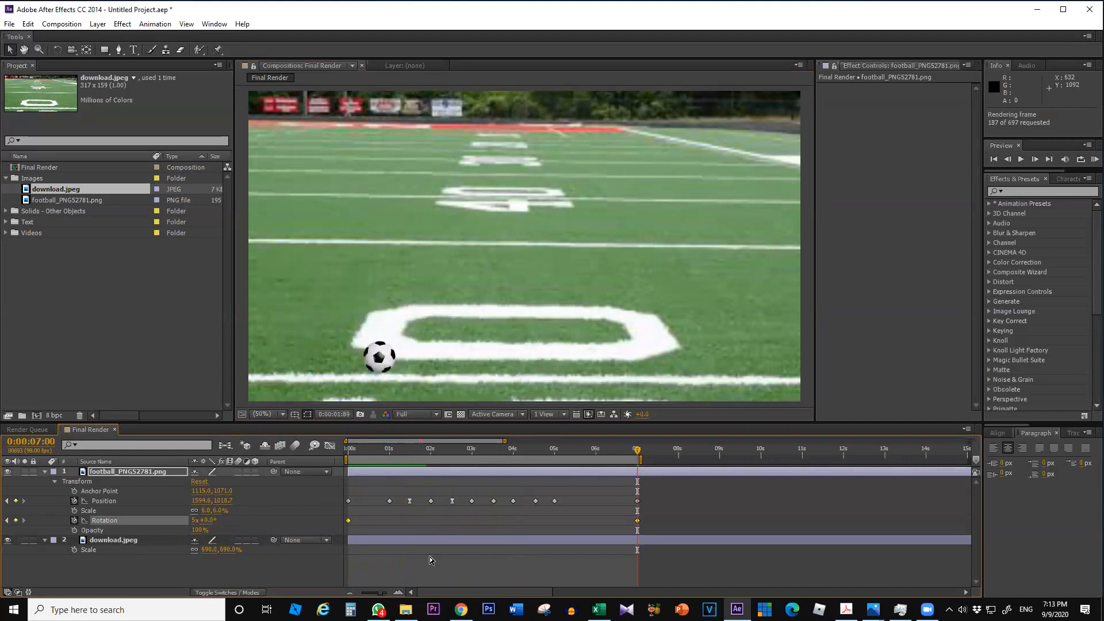
key("space")
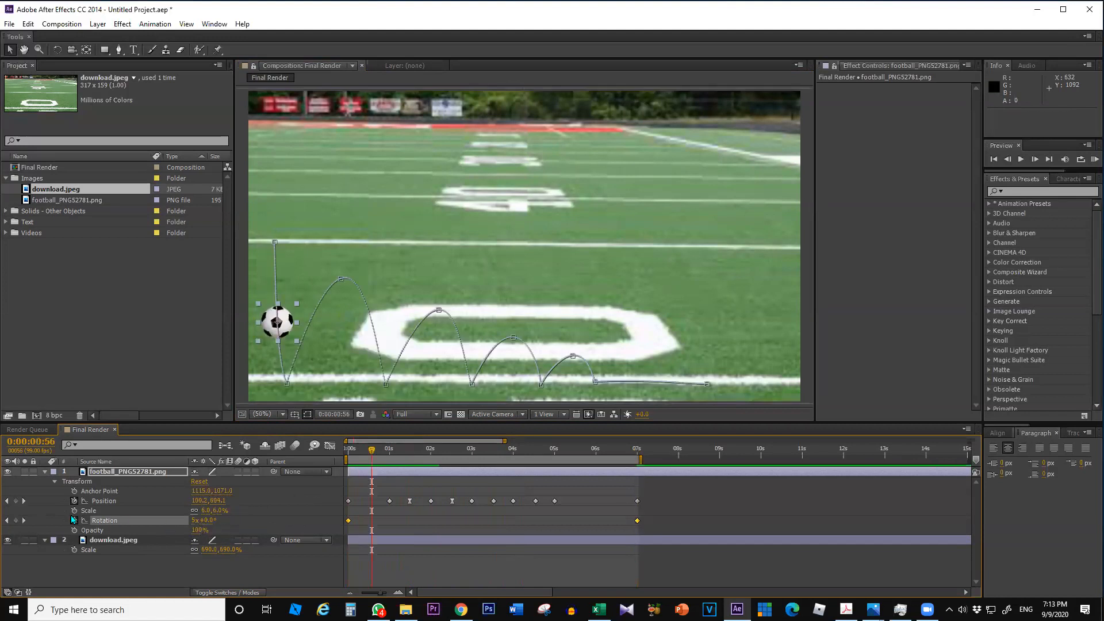
- Set the football's Rotation keyframe at 0:00:00:00 to 0 revolutions and play a RAM preview
left_click(6, 520)
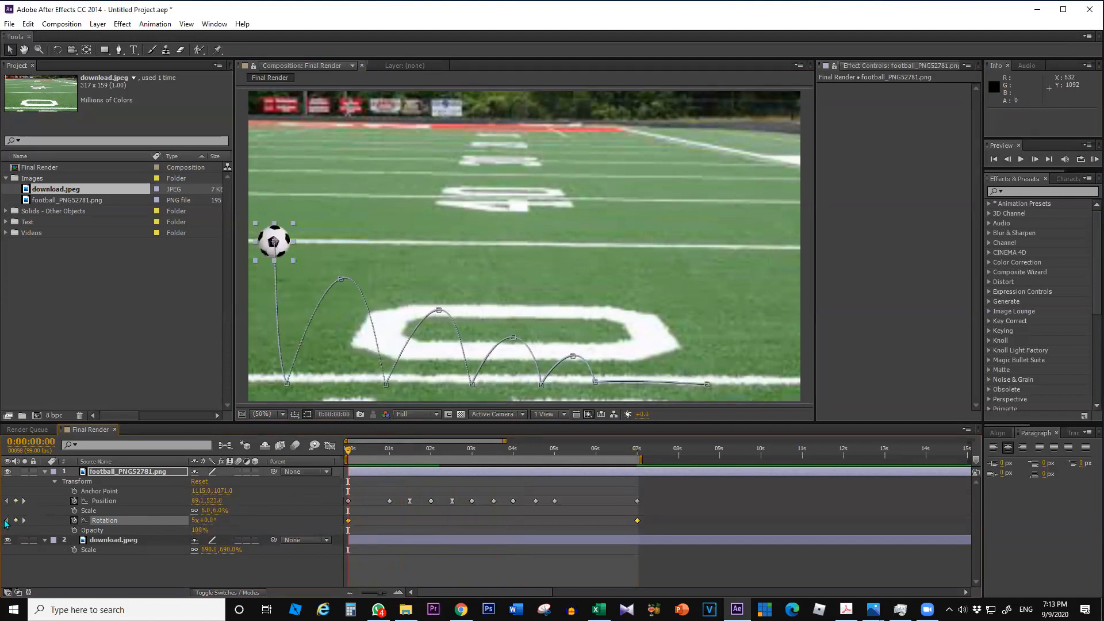
left_click(25, 521)
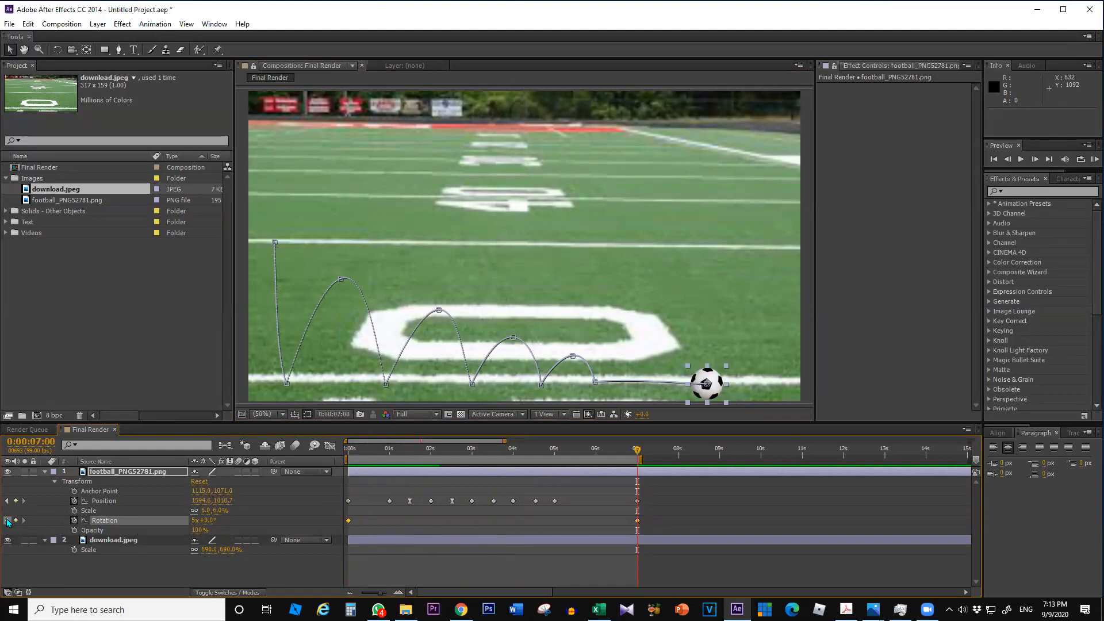
left_click(6, 520)
left_click(195, 522)
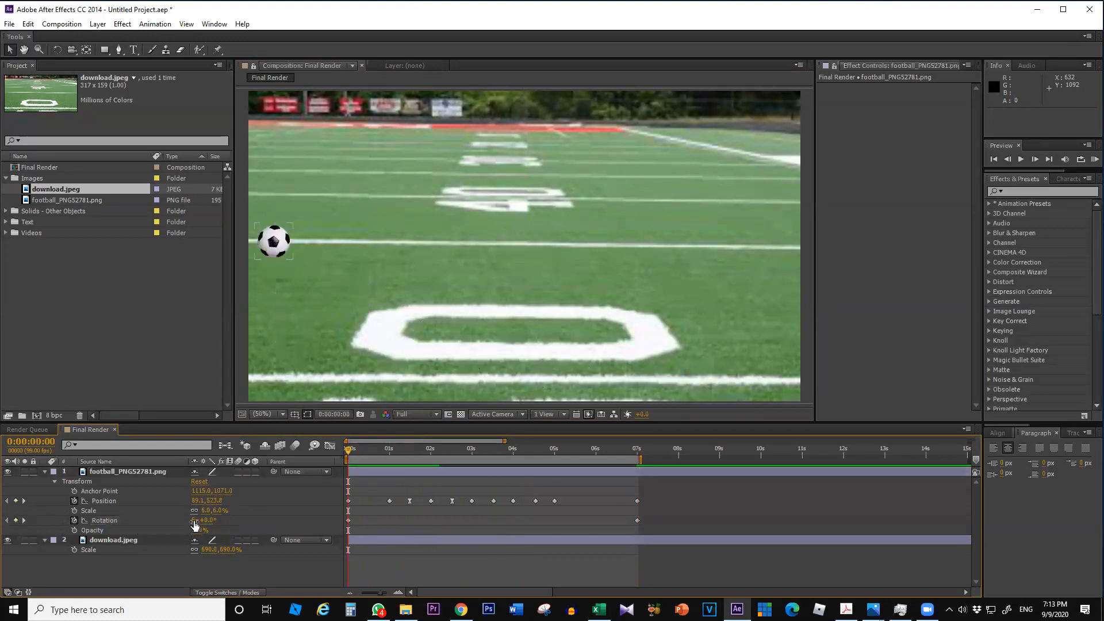
type("0")
key("Return")
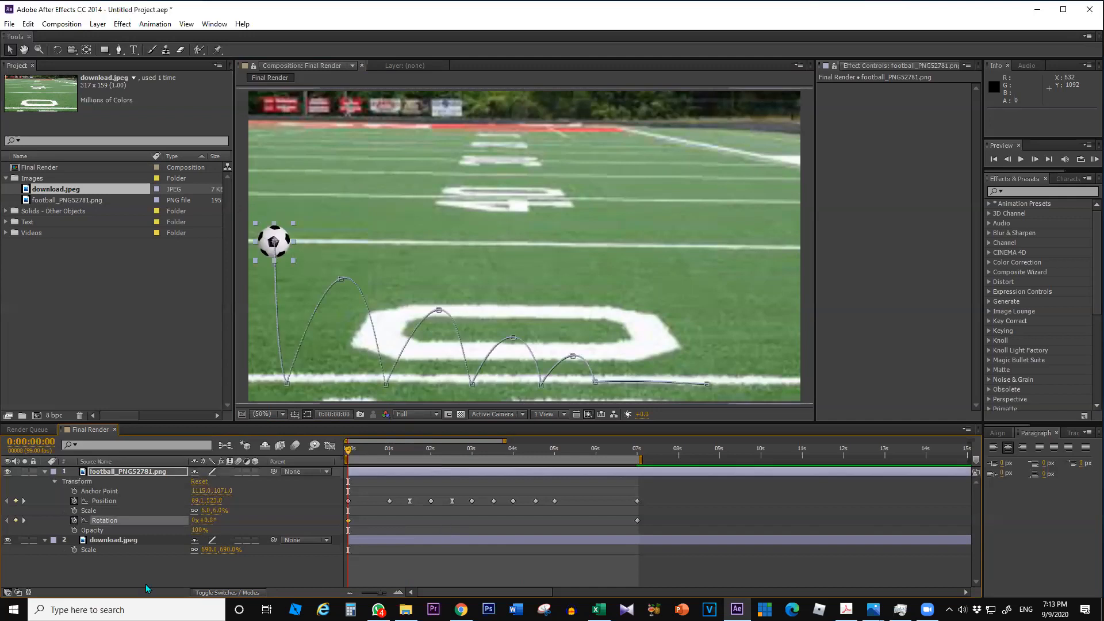
key("KP_0")
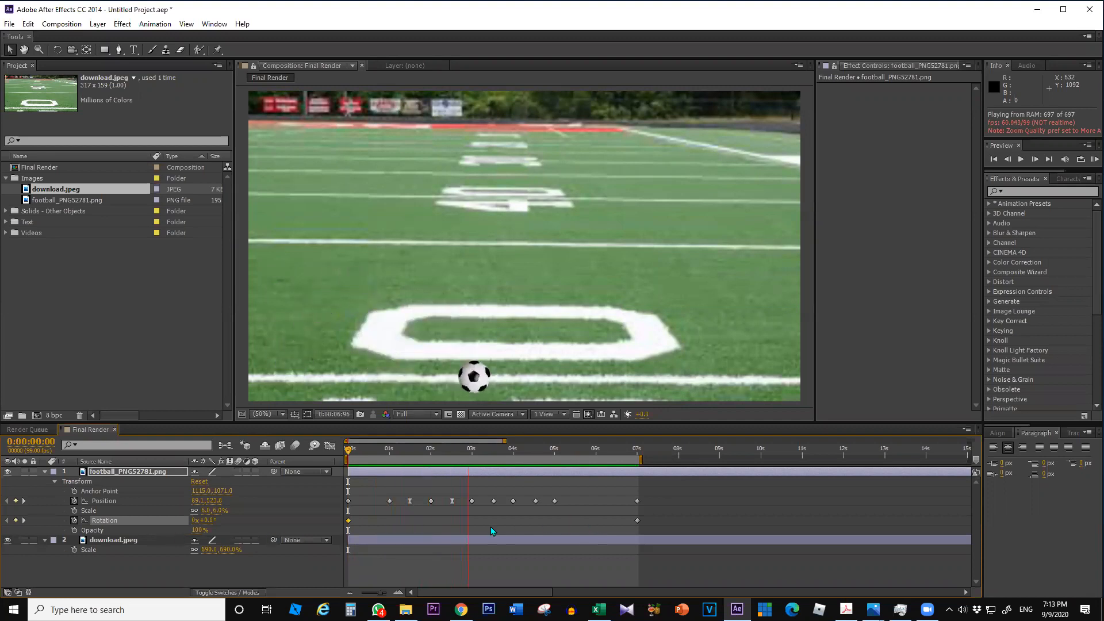
key("space")
- Select the Position keyframe at the first bounce peak, 0:00:01:49, and display its speed curve in the Graph Editor
left_click(409, 503)
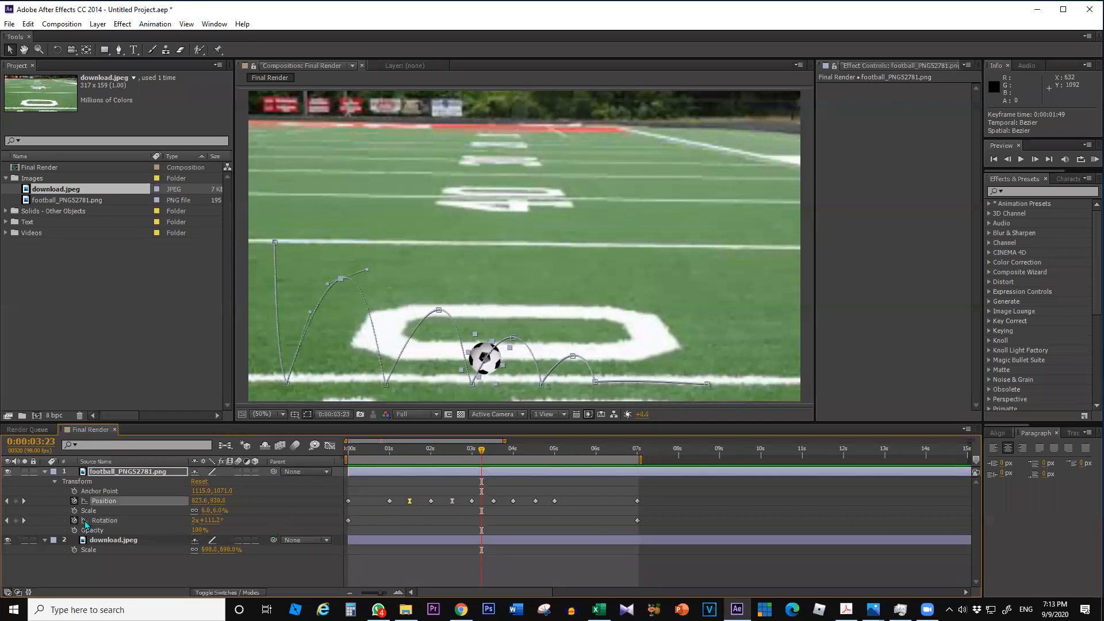
left_click(6, 501)
left_click(6, 501)
left_click(6, 501)
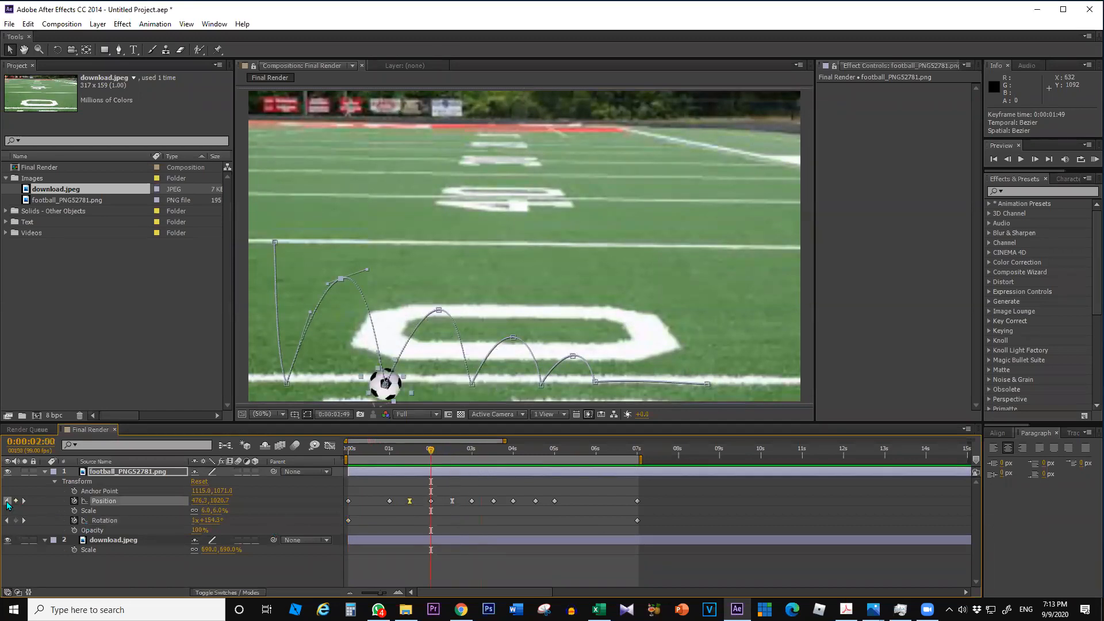
left_click(7, 501)
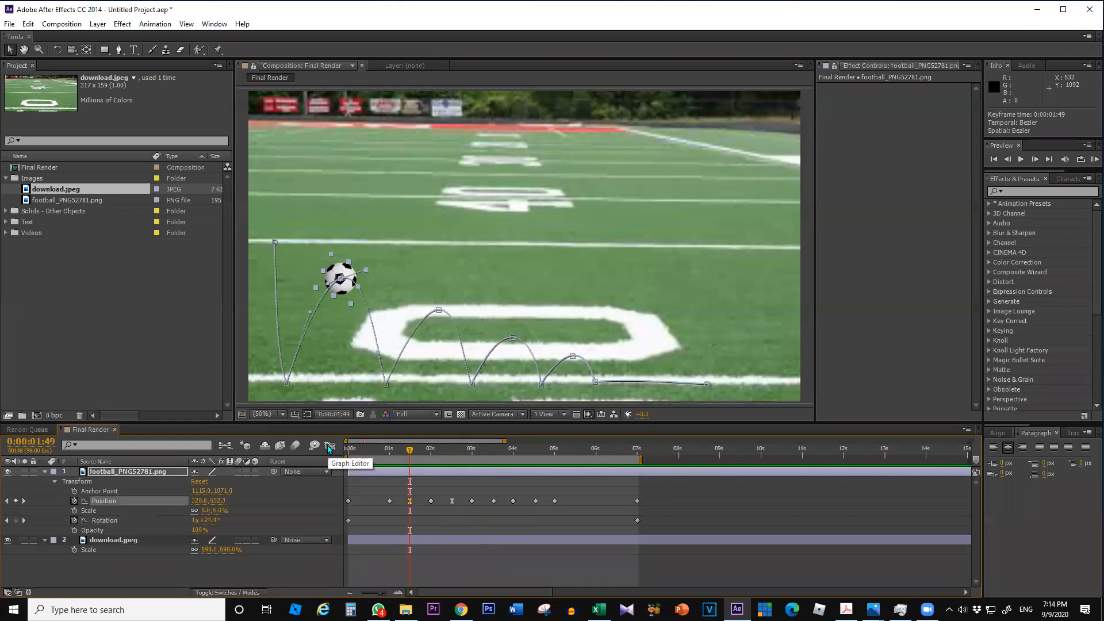
left_click(328, 447)
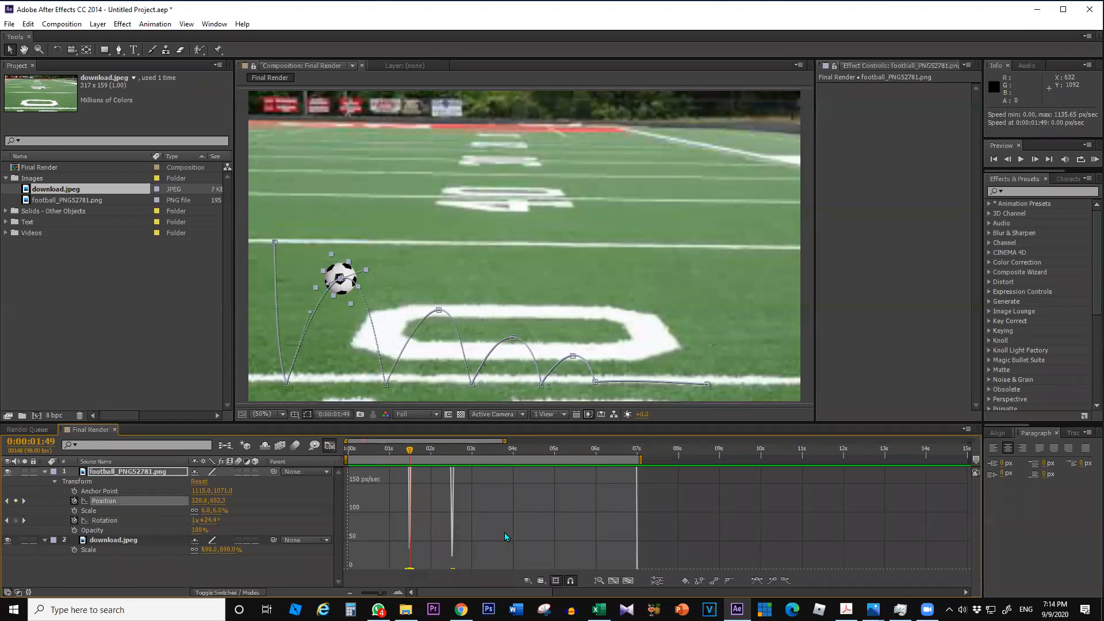
left_click(331, 447)
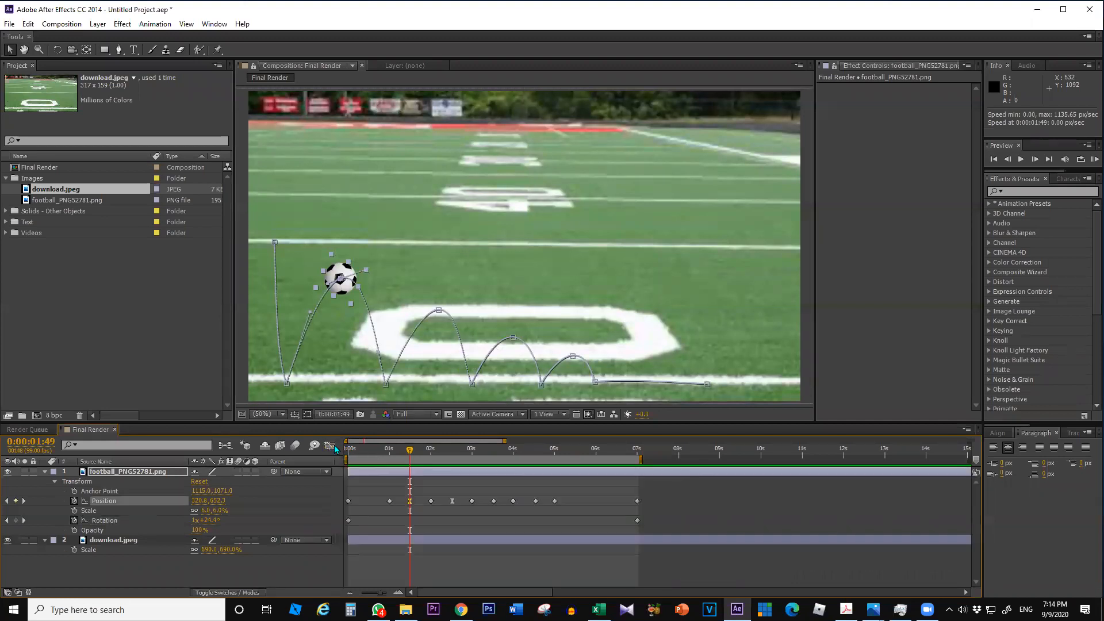
left_click(330, 447)
double_click(330, 447)
- Enlarge the timeline area and scale the speed graph so the whole Position curve fits in view
scroll(481, 537, "down", 2)
scroll(485, 530, "up", 7)
scroll(485, 531, "up", 15)
scroll(463, 515, "down", 6)
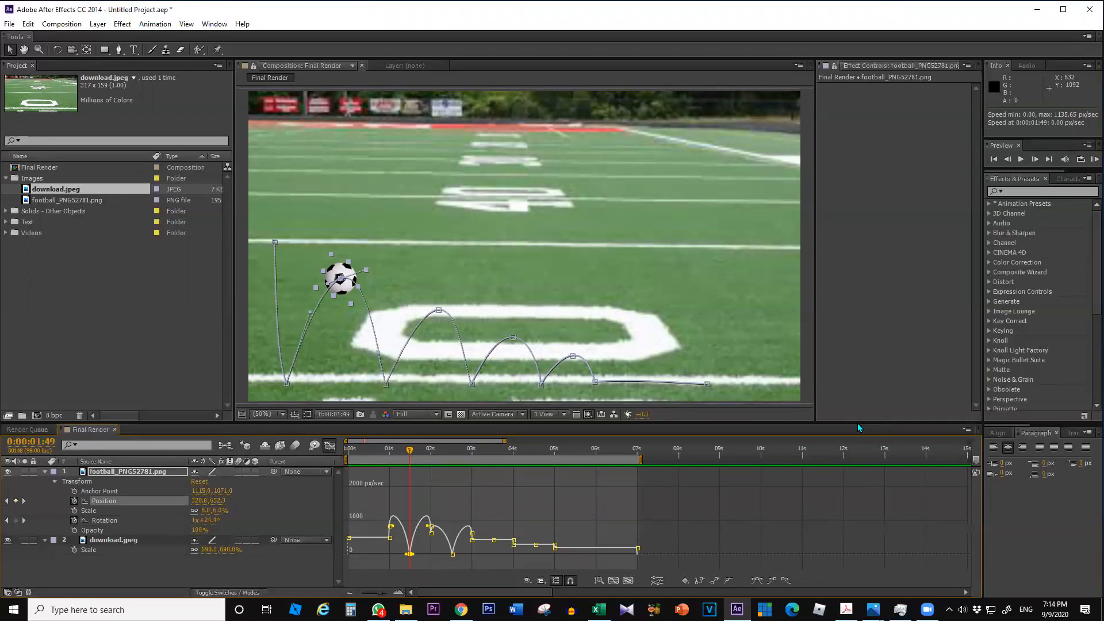
left_click_drag(858, 424, 864, 312)
scroll(417, 535, "up", 1)
scroll(420, 518, "down", 4)
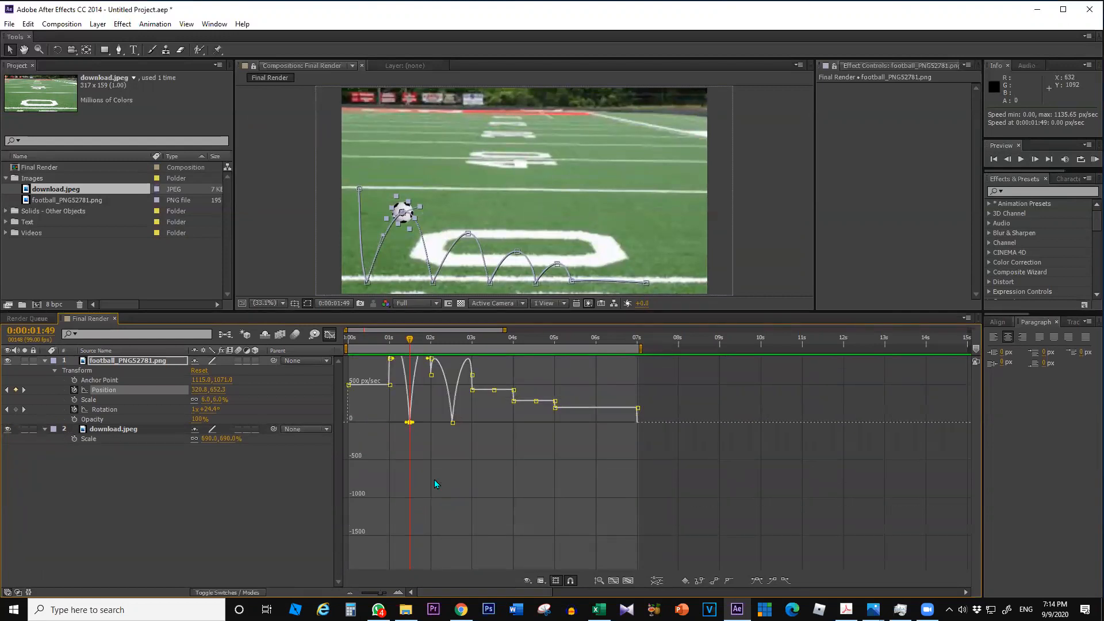
scroll(436, 483, "up", 2)
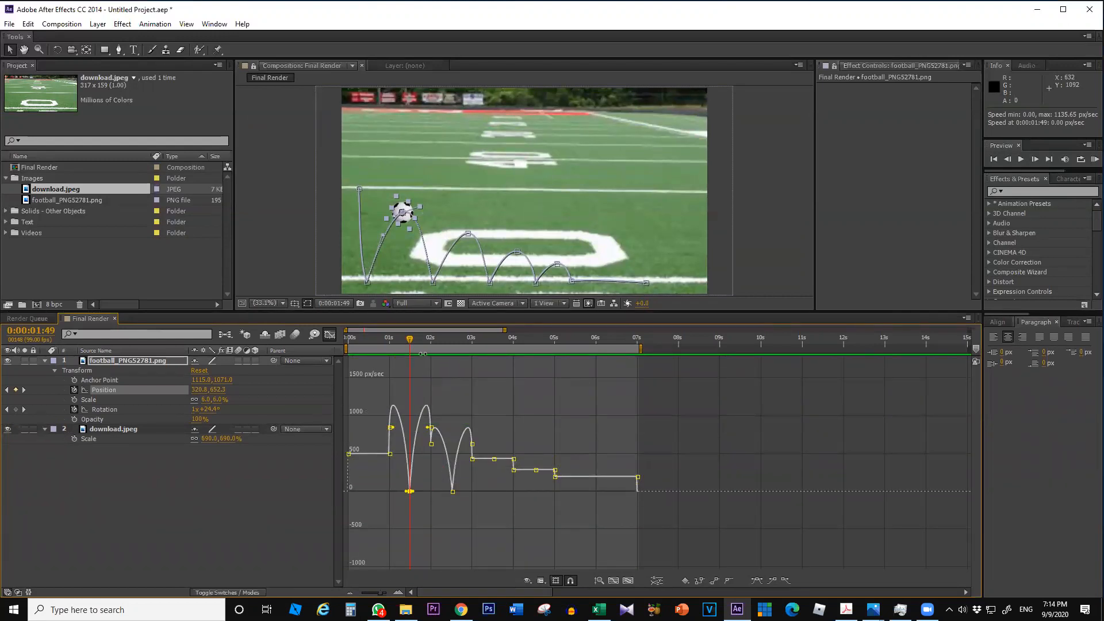
- Scrub between 0:00:03:52 and 0:00:02:21 to compare the football's motion with its speed graph
left_click_drag(411, 343, 492, 347)
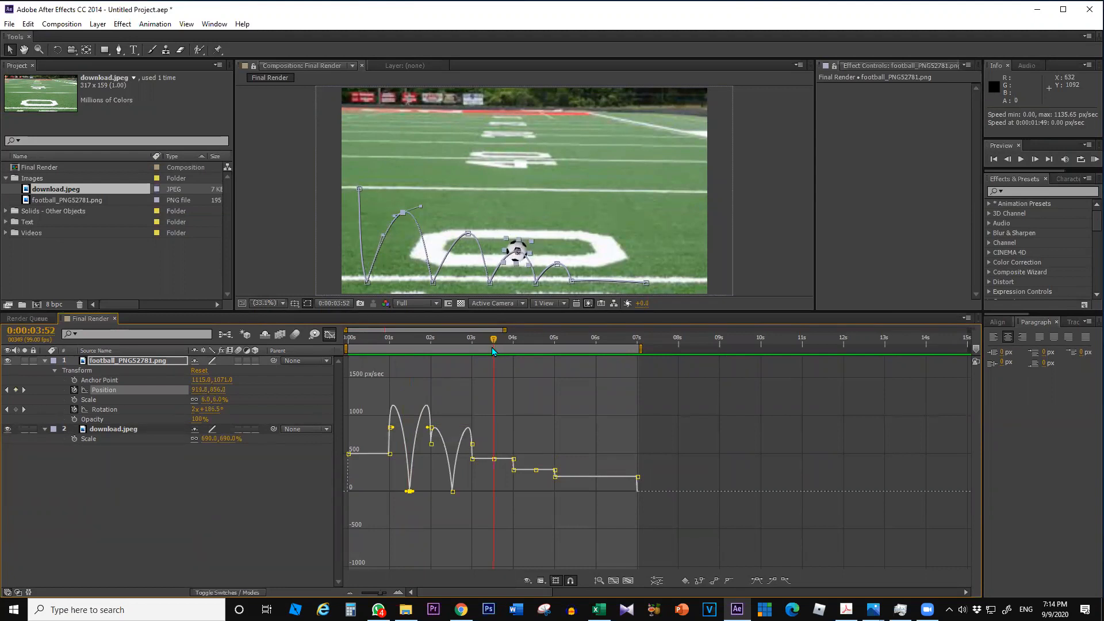
left_click_drag(492, 349, 439, 346)
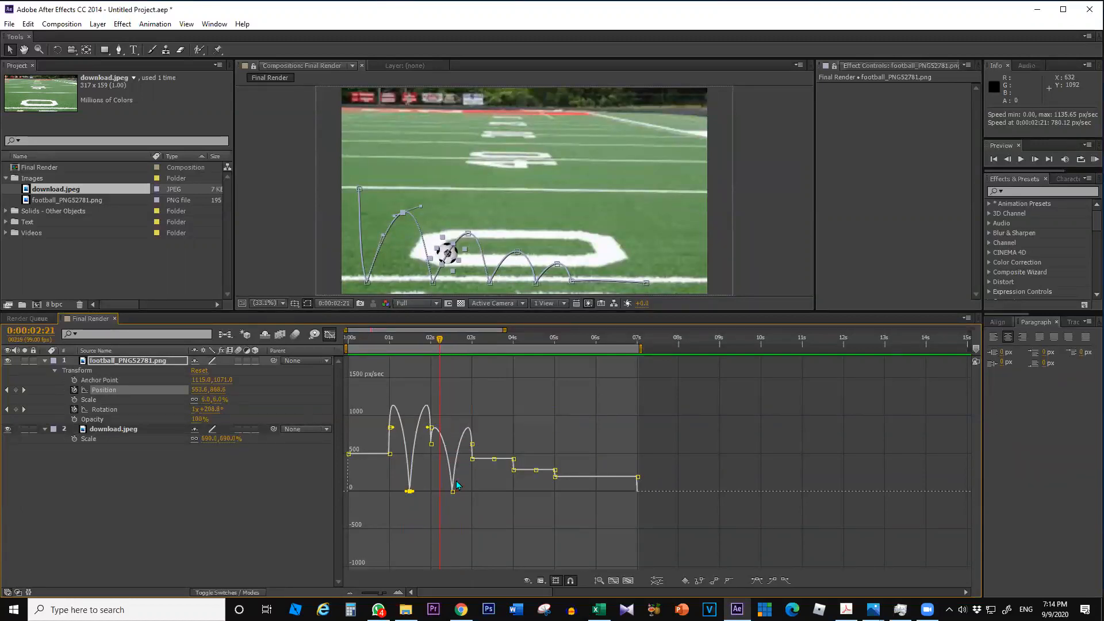
mouse_move(411, 495)
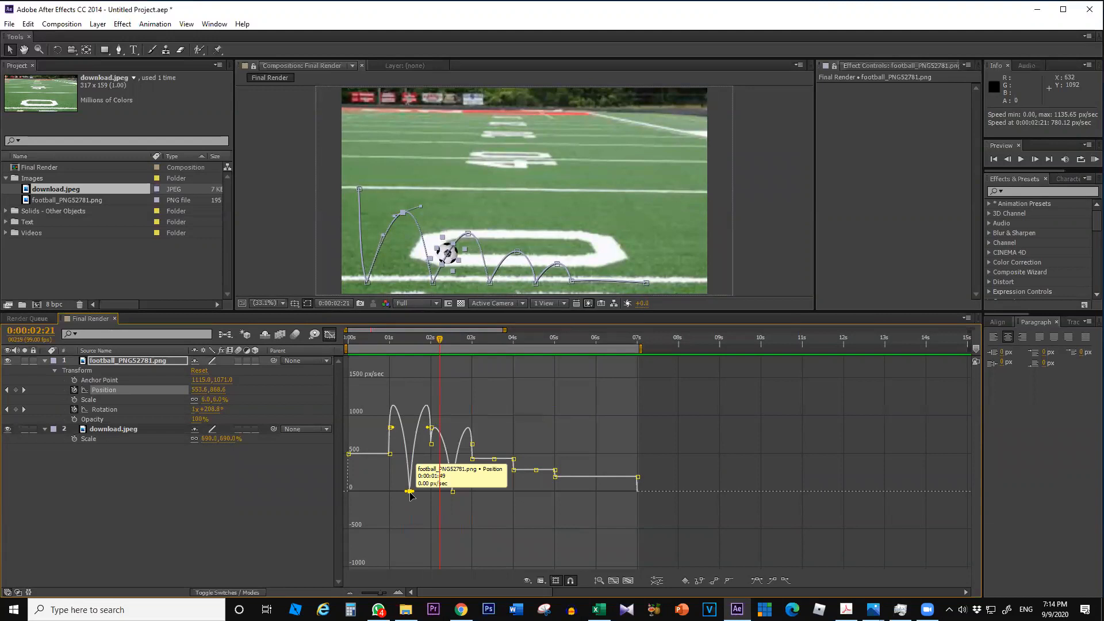
- Try lowering the Position speed after the third bounce peak, 0:00:03:52, to zero, and undo it
left_click_drag(495, 462, 495, 505)
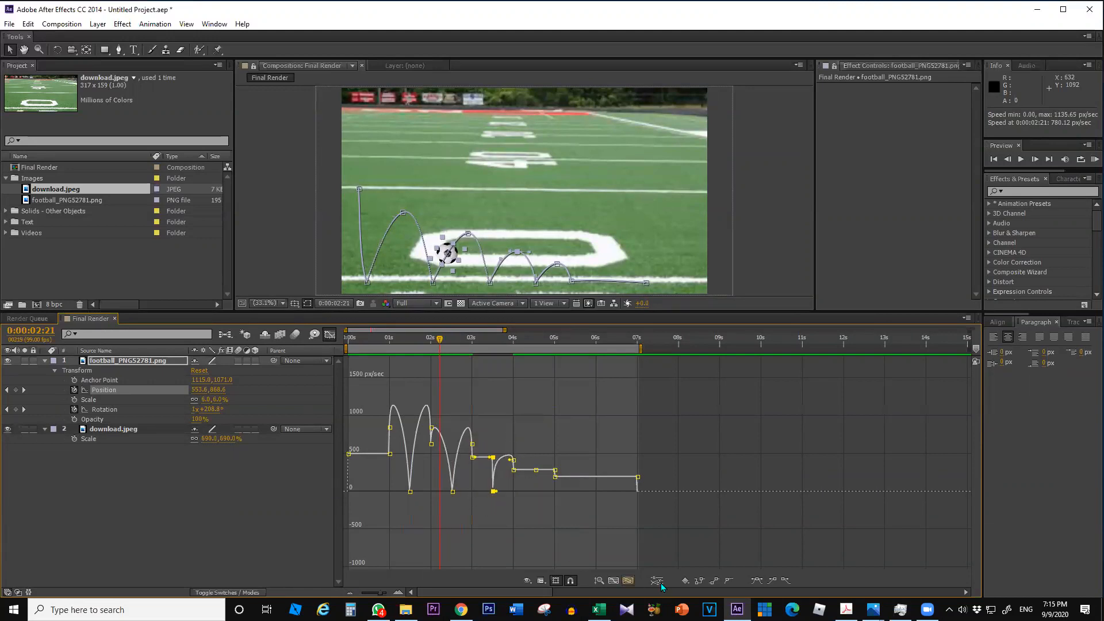
key("ctrl+z")
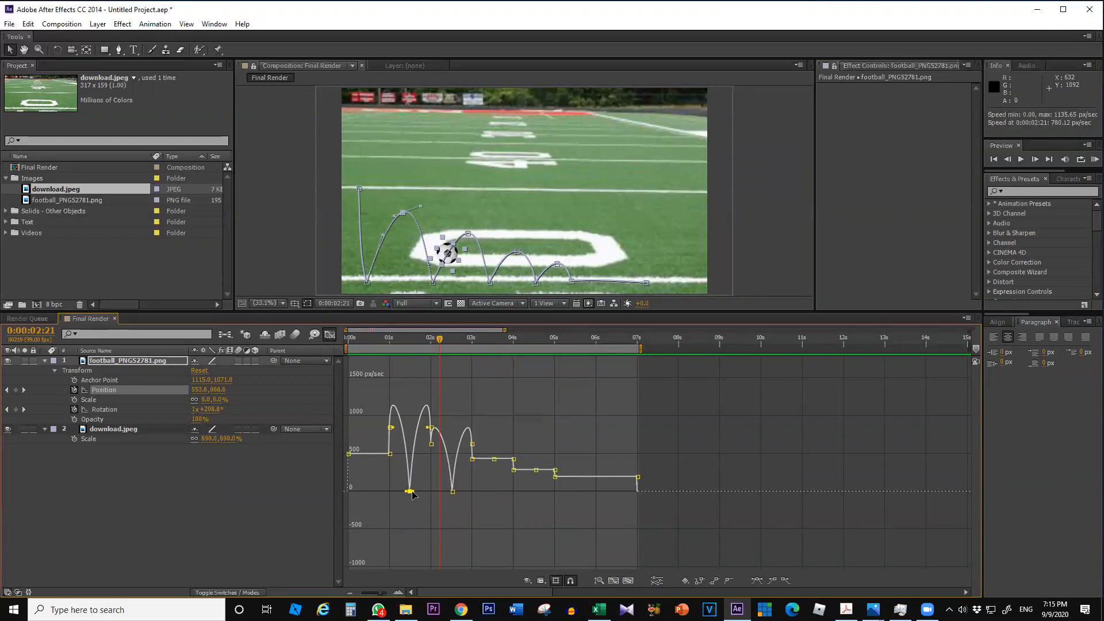
- Try to raise the Position speed at the first bounce peak in the speed graph, and undo the change
mouse_move(408, 493)
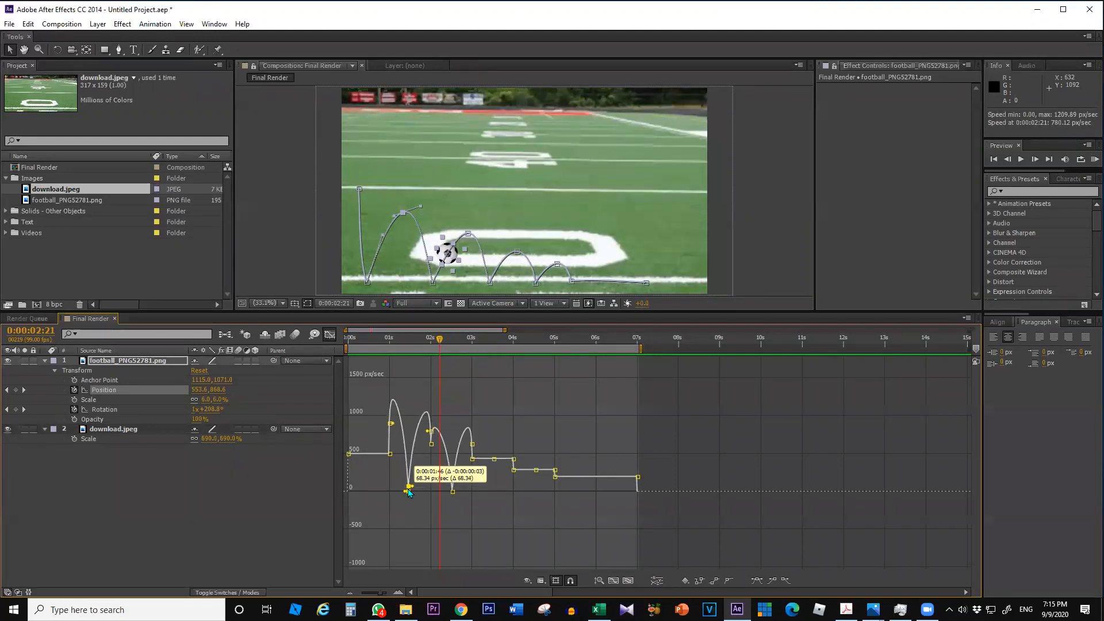
scroll(393, 499, "up", 1)
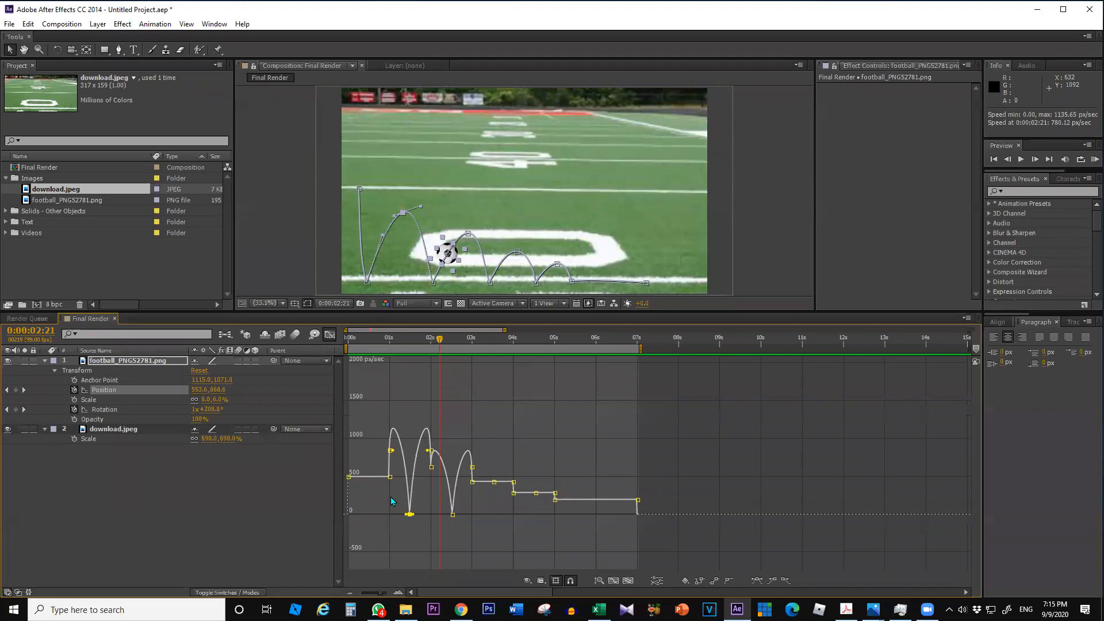
left_click(413, 486)
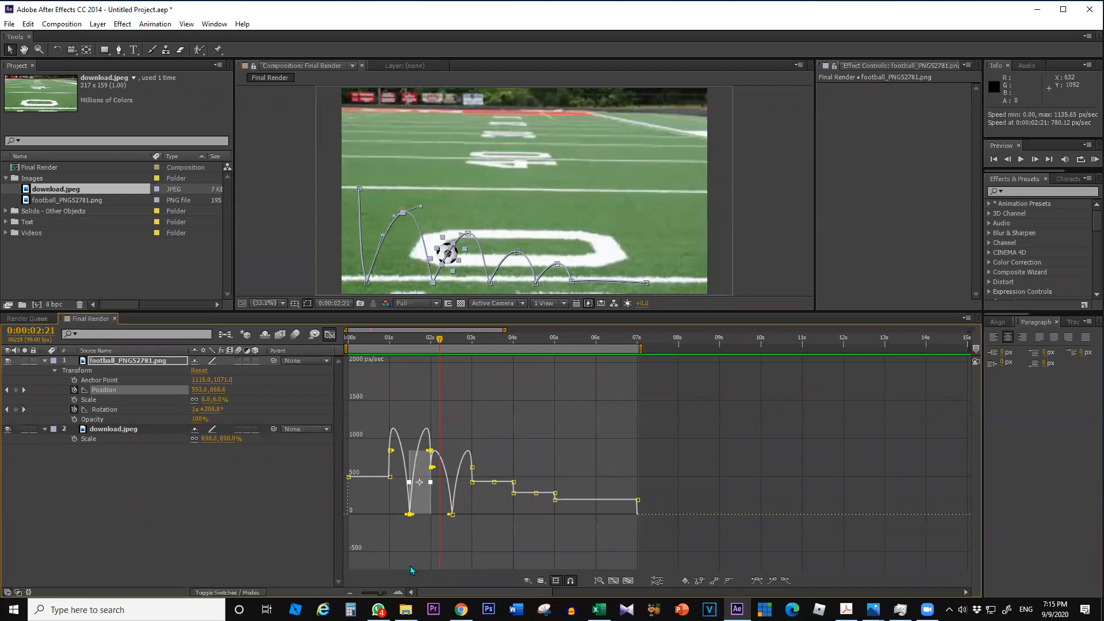
key("ctrl+z")
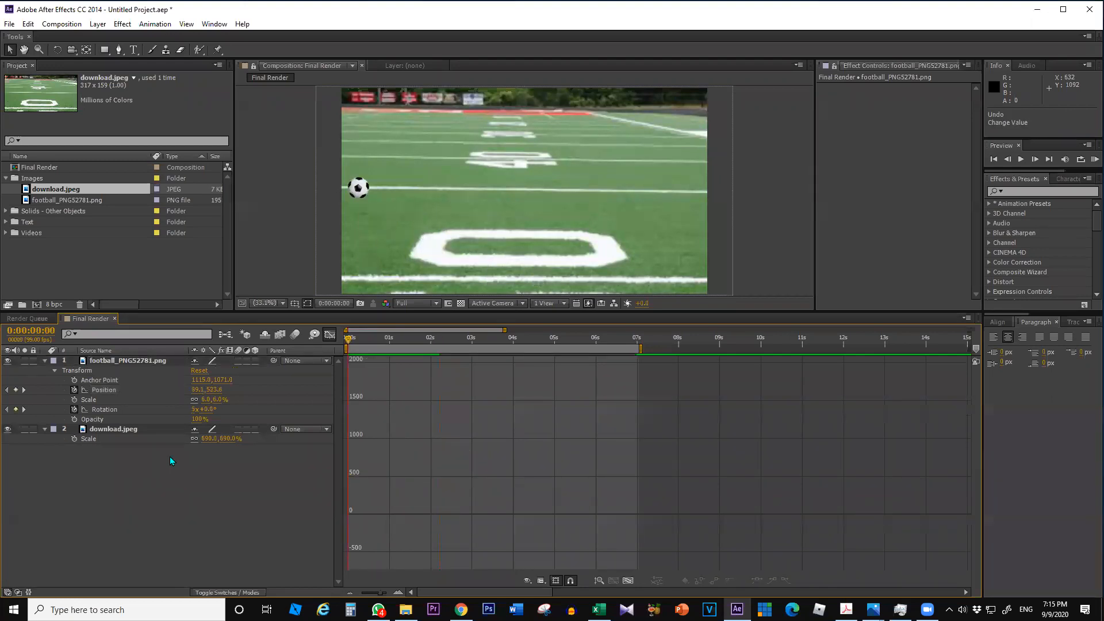
- Display the speed curve for the Position keyframe at the first bounce peak, enlarge the first seconds, and move the current time to 0:00:01:49
scroll(395, 460, "up", 6)
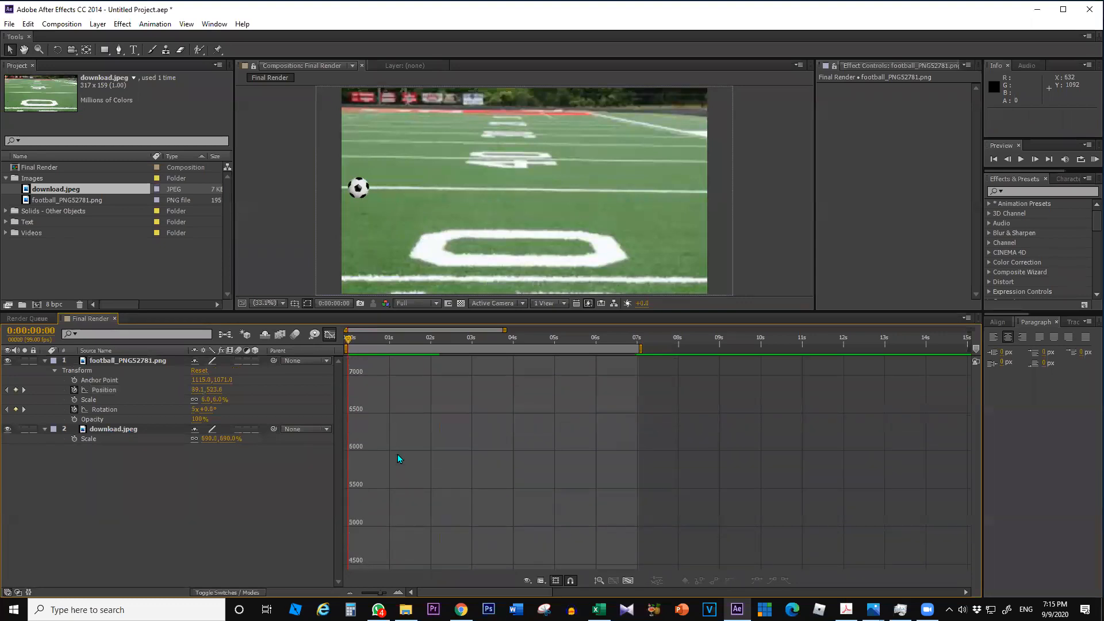
left_click(329, 335)
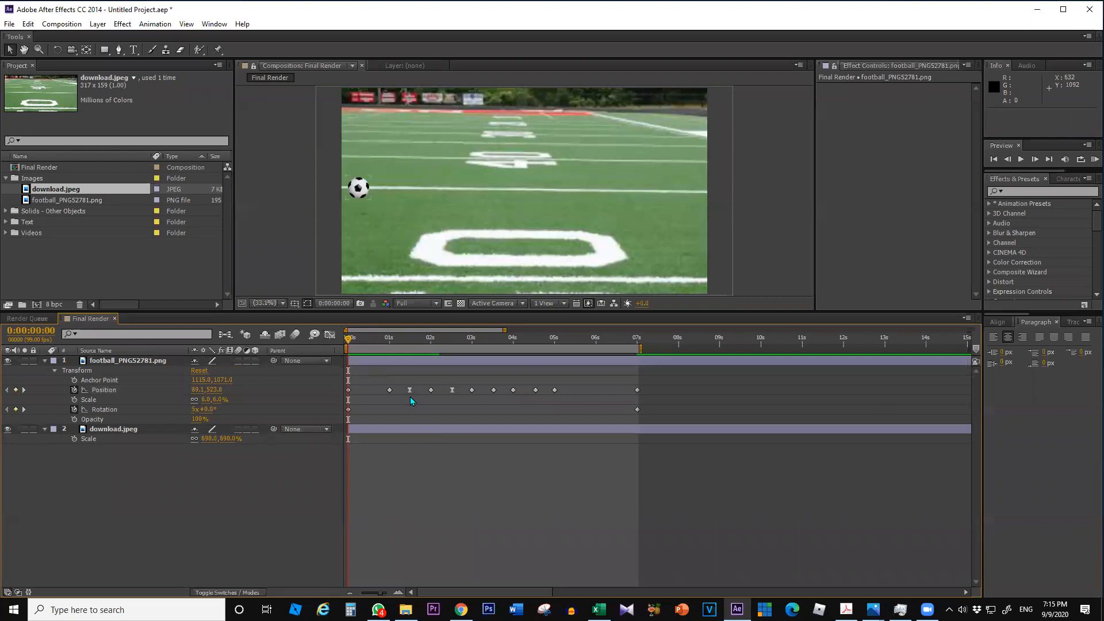
left_click(409, 390)
left_click(330, 334)
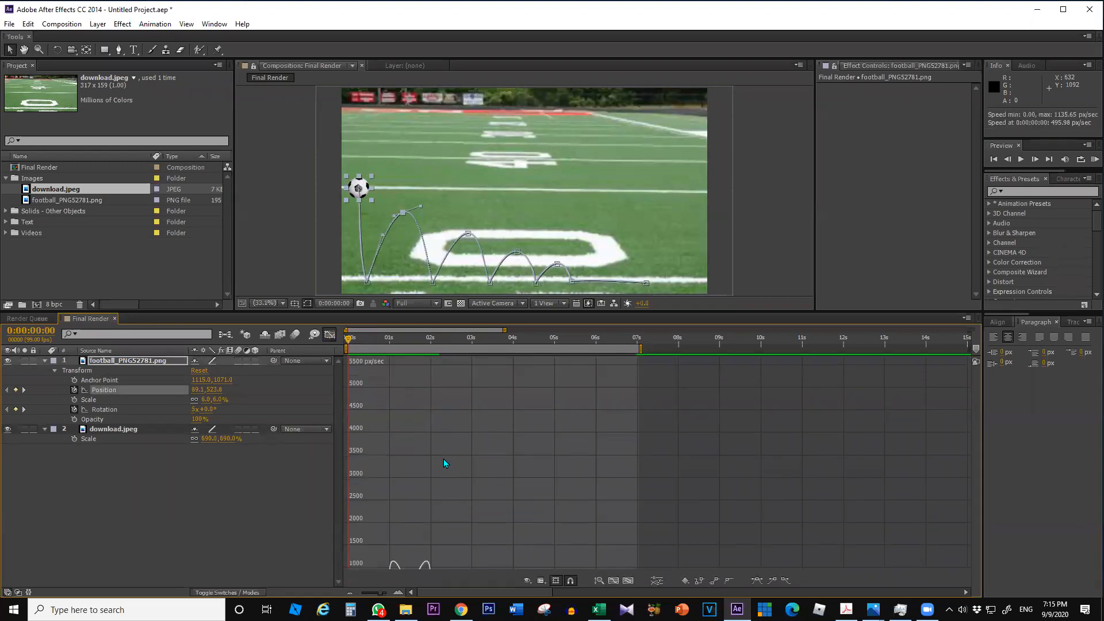
scroll(437, 459, "down", 1)
scroll(421, 458, "up", 2)
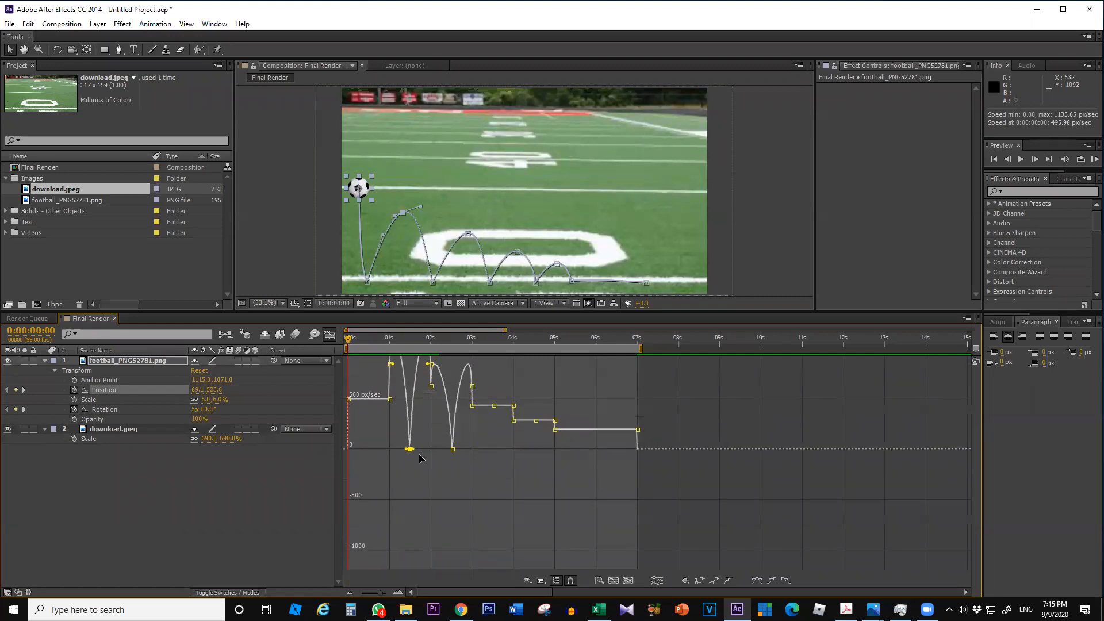
scroll(420, 458, "down", 1)
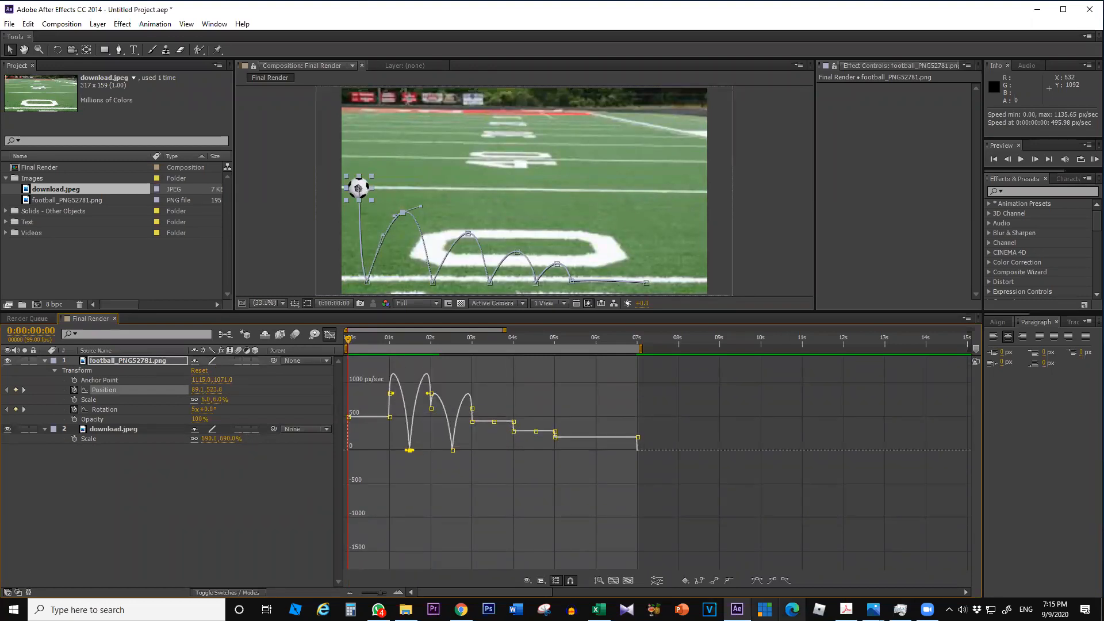
left_click(398, 590)
left_click(398, 592)
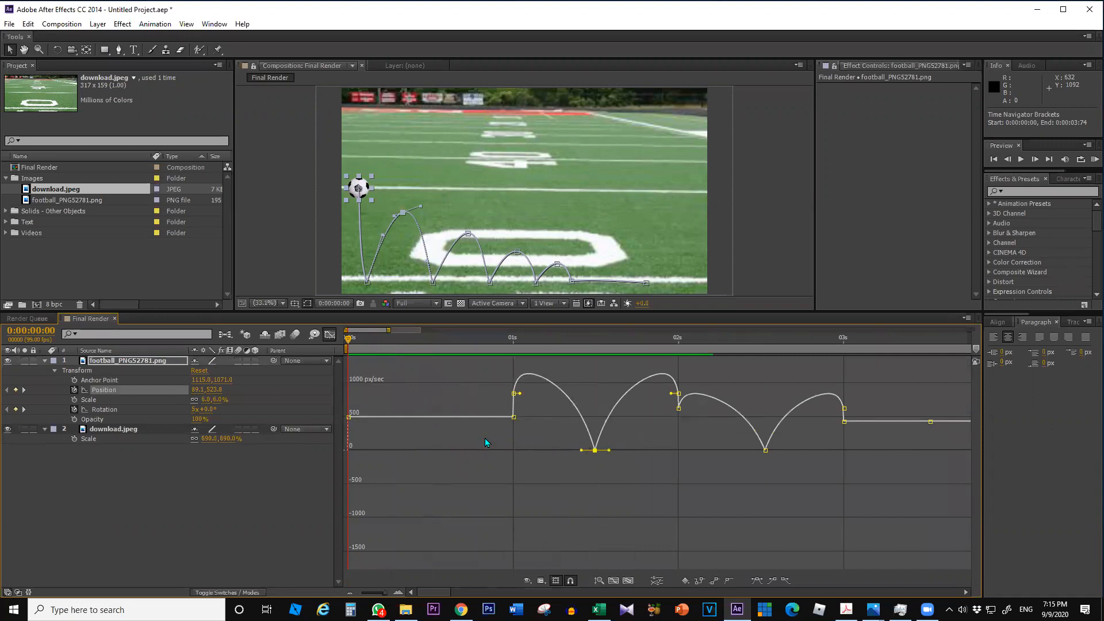
left_click(513, 431)
left_click_drag(512, 339, 595, 348)
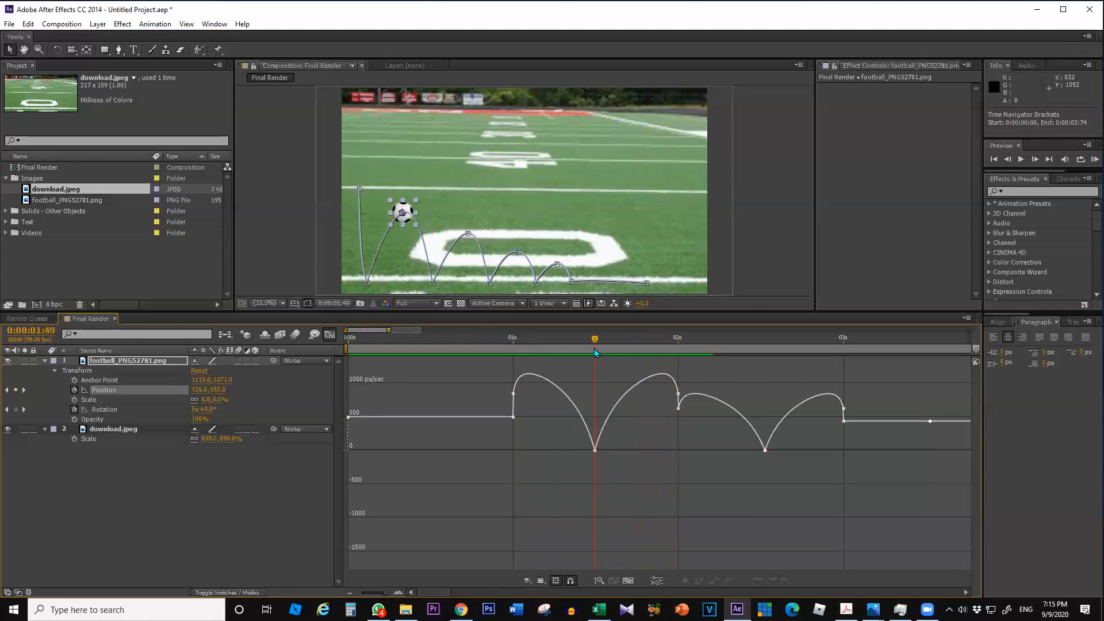
- Try raising only one side of the Position speed at 0:00:01:49 to 76.89 px/sec, and undo it
left_click(595, 451)
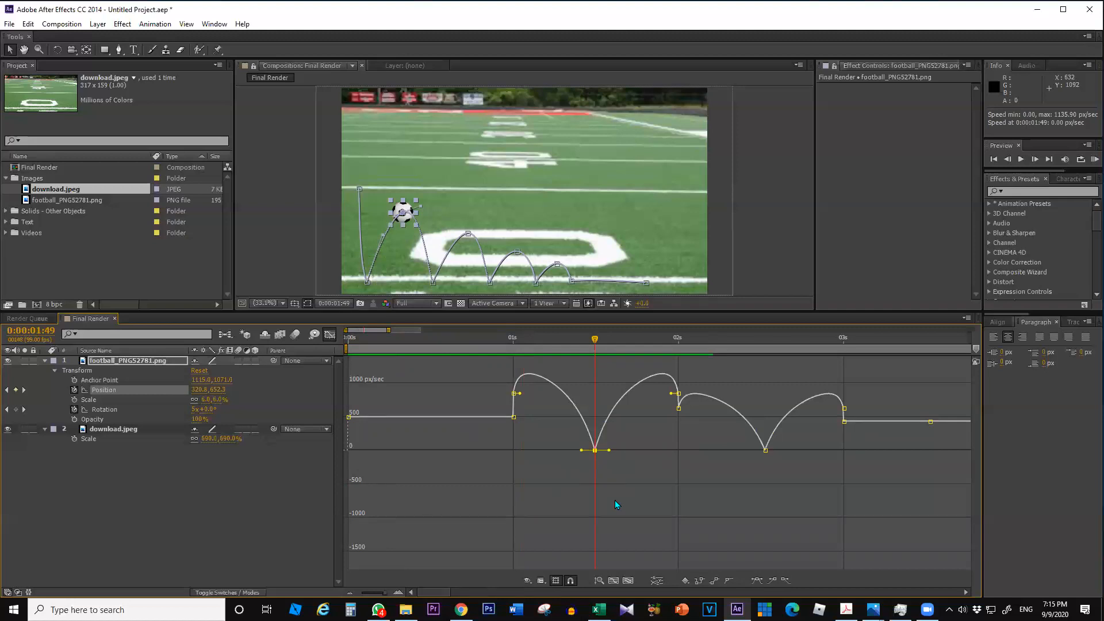
mouse_move(594, 451)
left_click_drag(596, 451, 596, 446)
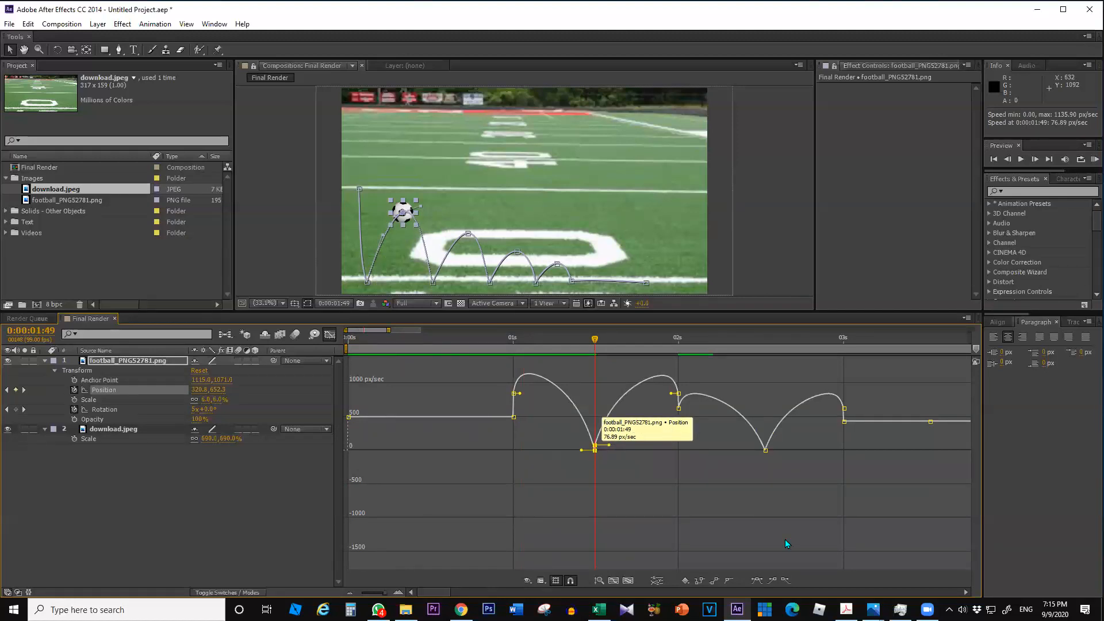
key("ctrl+z")
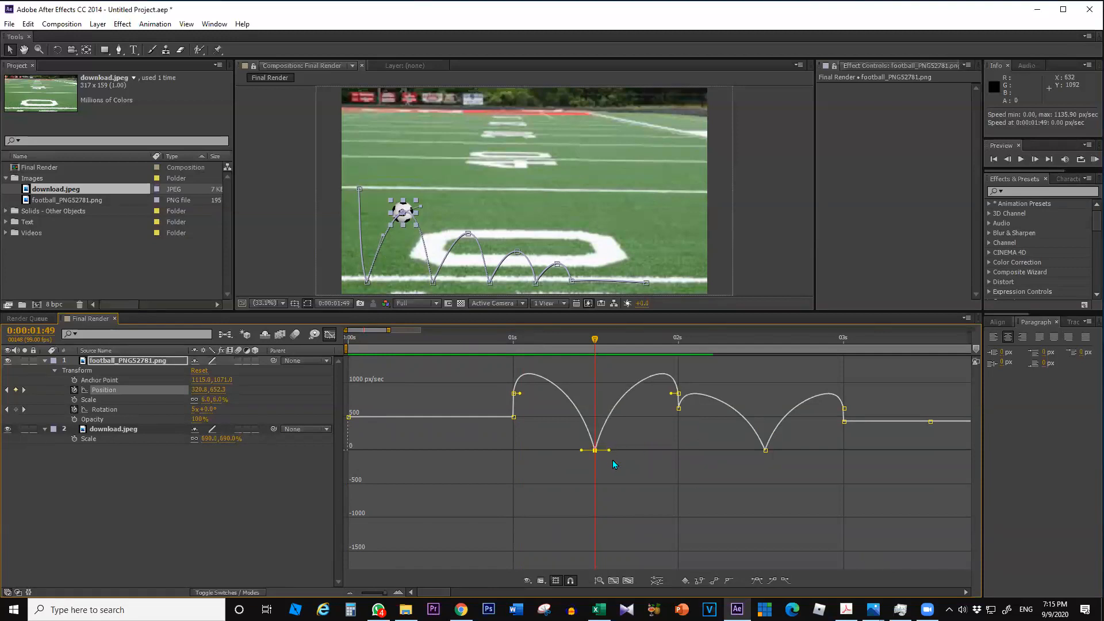
- Raise the Position speed on both sides of the first bounce peak to about 376 px/sec in the speed graph
scroll(612, 463, "up", 2)
mouse_move(596, 498)
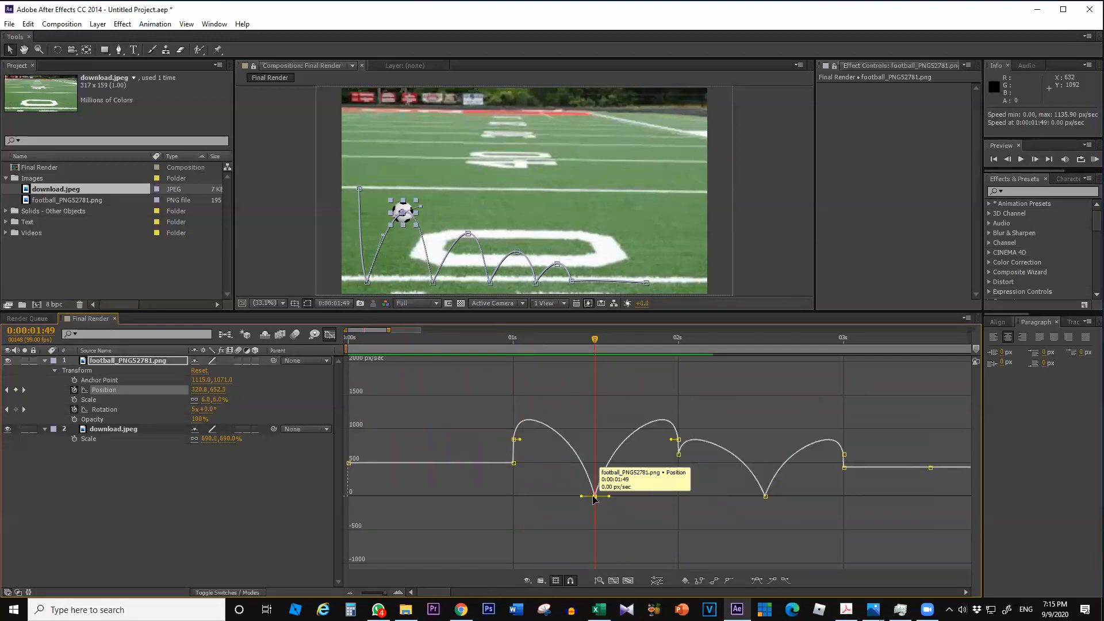
left_click(567, 493)
left_click_drag(606, 505, 596, 475)
mouse_move(595, 498)
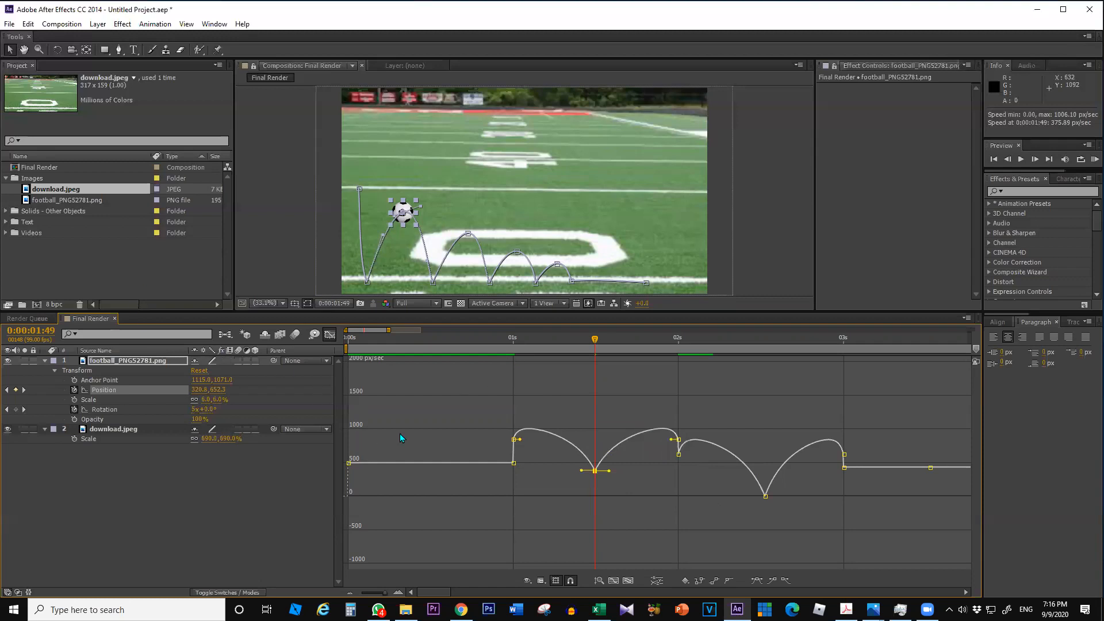
- End the work area at 0:00:02:98 and play a RAM preview of the first two bounces
left_click(841, 341)
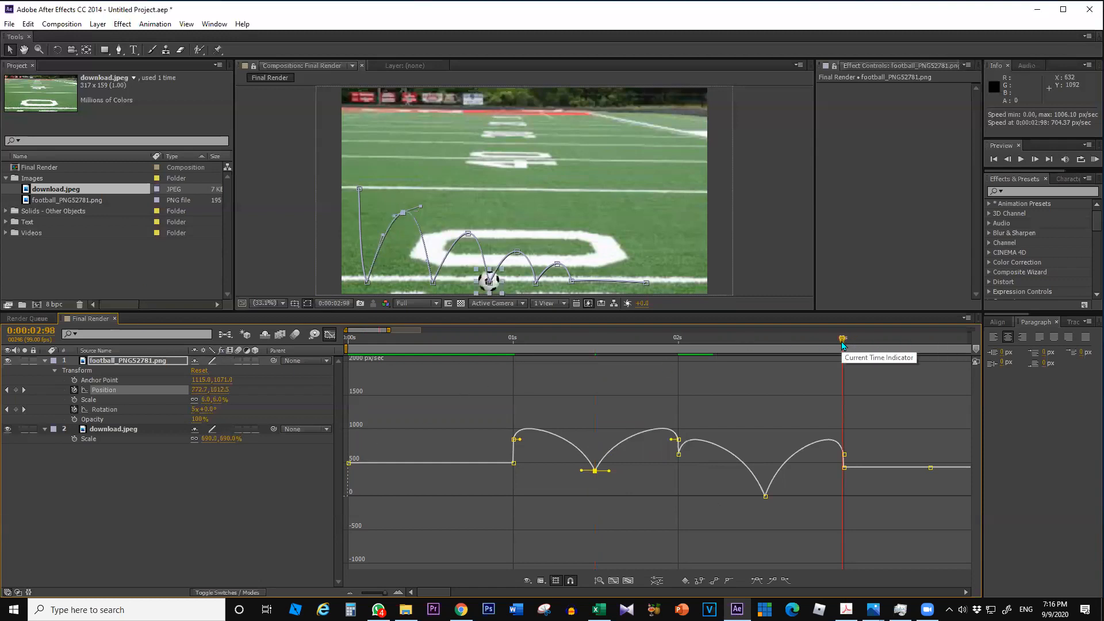
key("n")
key("KP_0")
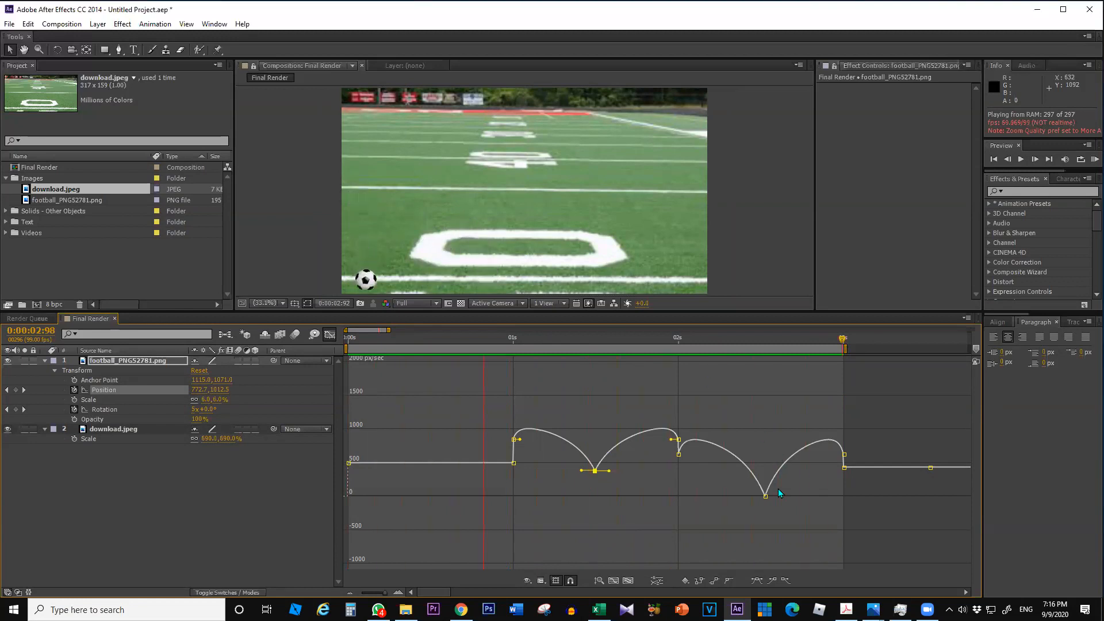
left_click(764, 473)
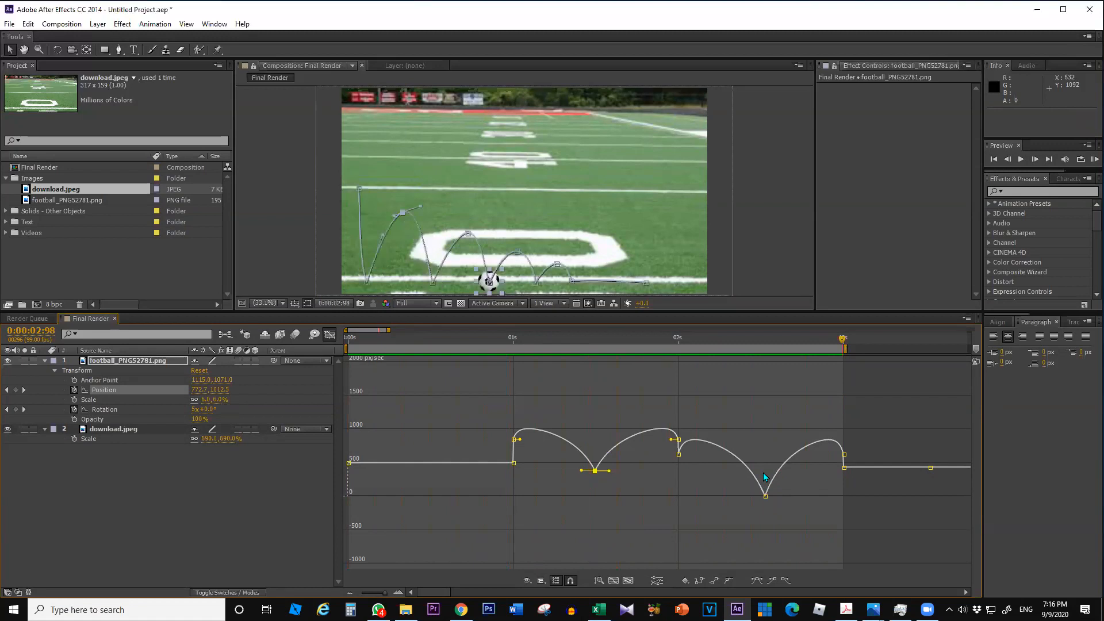
- Raise the Position speed at the second bounce peak to about 316 px/sec at 0:00:02:53, and preview the animation
left_click(761, 340)
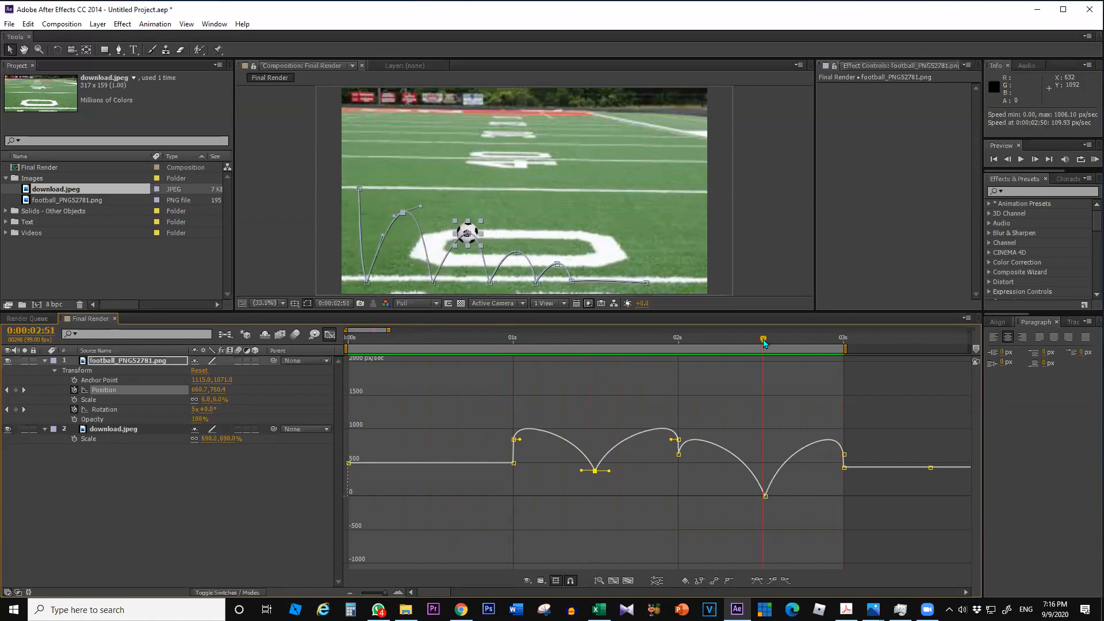
mouse_move(766, 498)
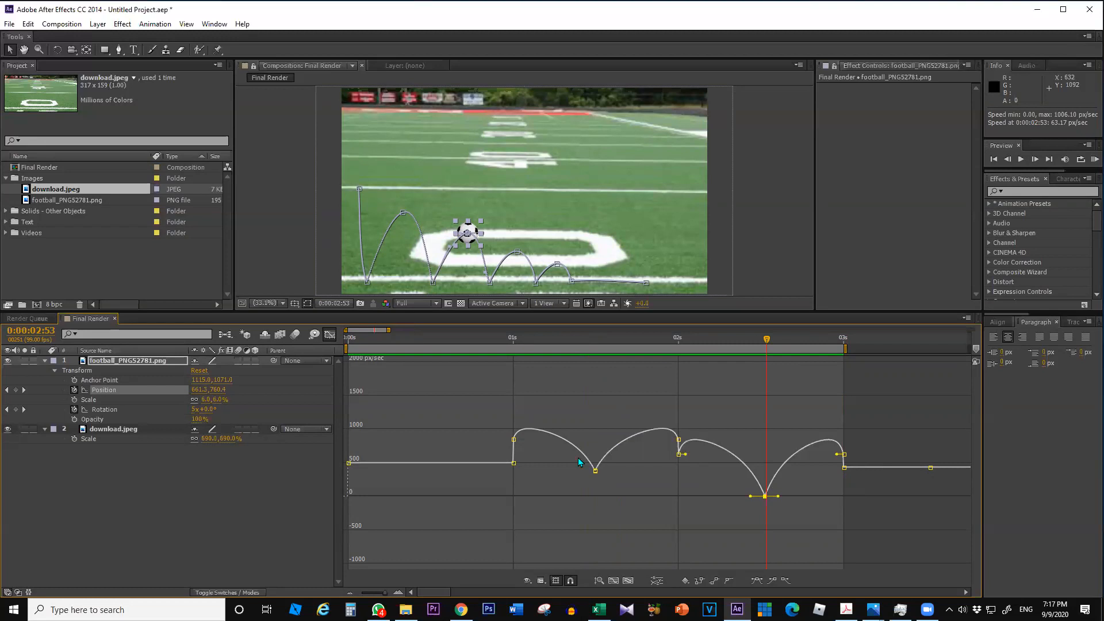
scroll(767, 505, "up", 1)
scroll(767, 505, "down", 1)
scroll(768, 505, "down", 1)
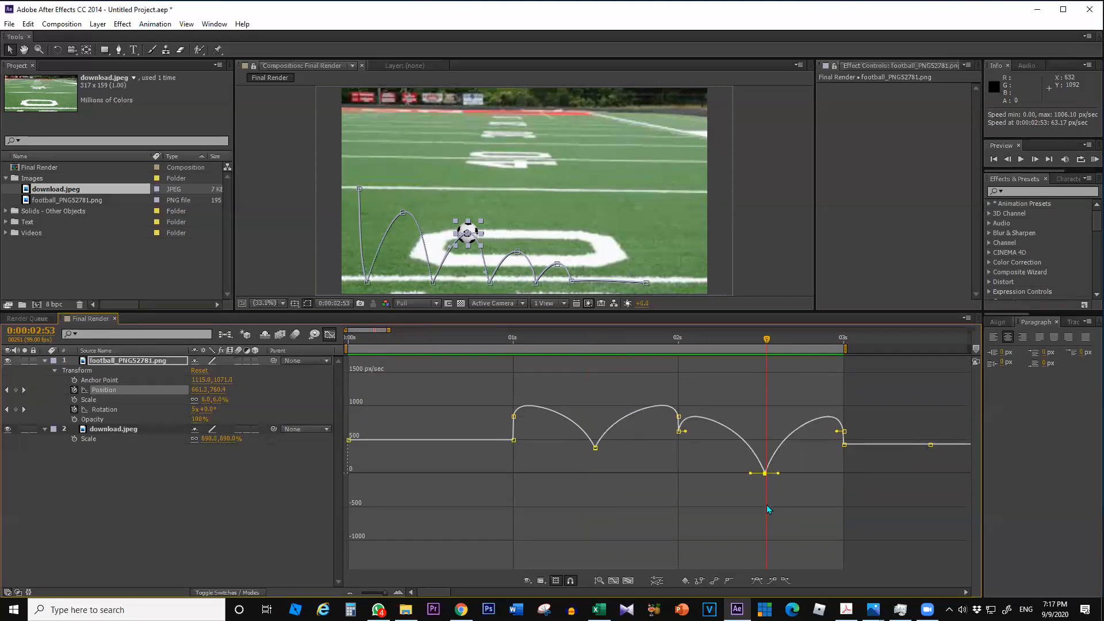
mouse_move(765, 476)
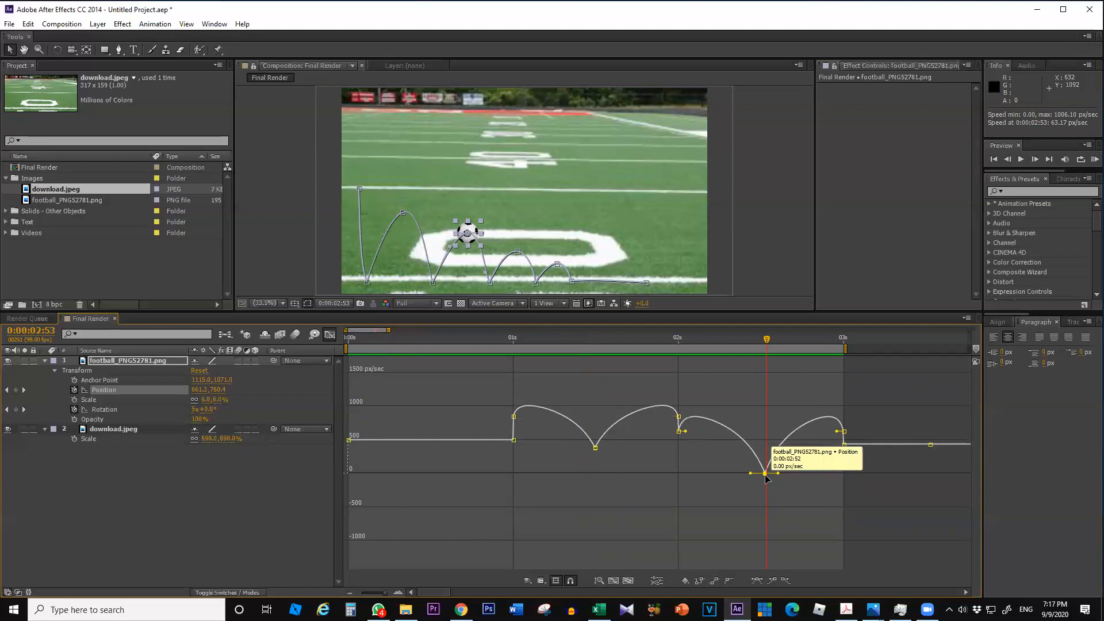
left_click_drag(765, 475, 766, 455)
left_click(401, 397)
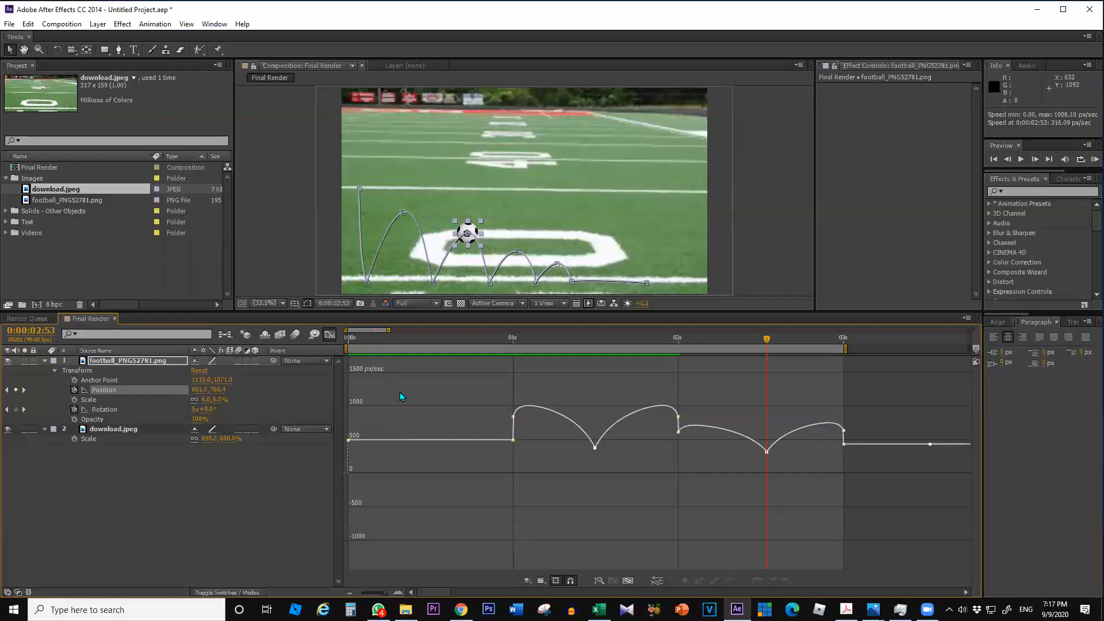
key("KP_0")
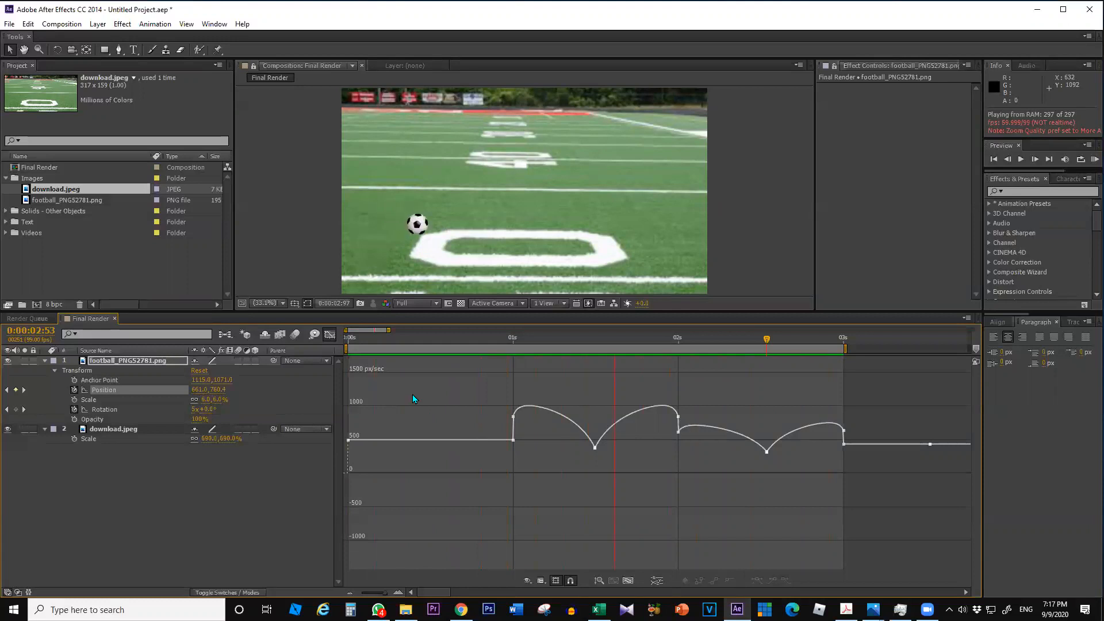
key("space")
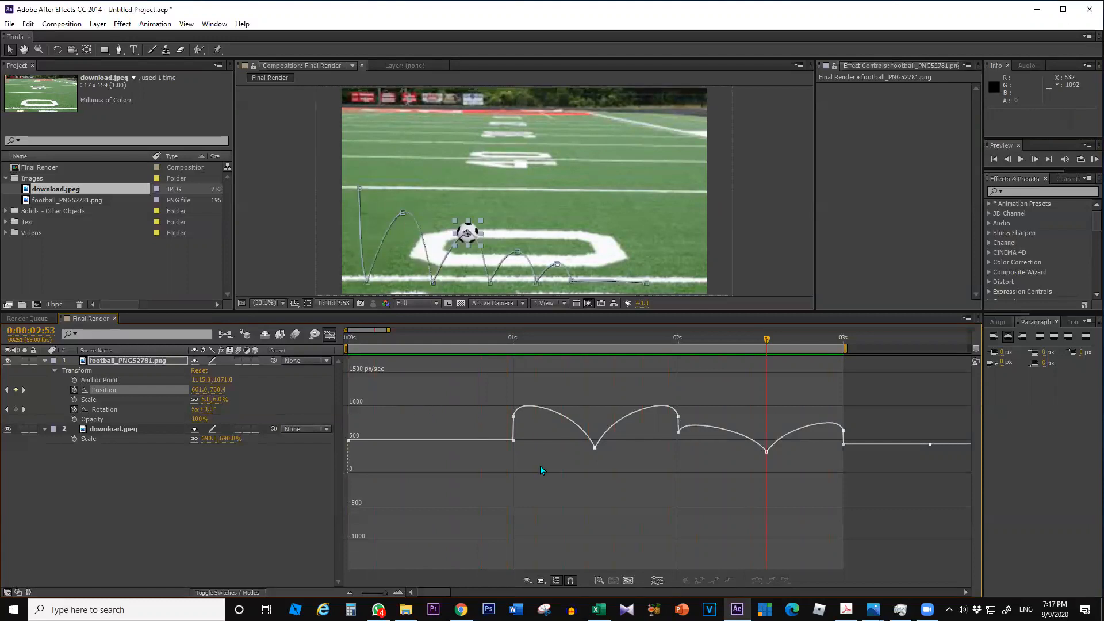
- Collapse the football layer's properties and switch the timeline from the Graph Editor back to layer bars
left_click(231, 466)
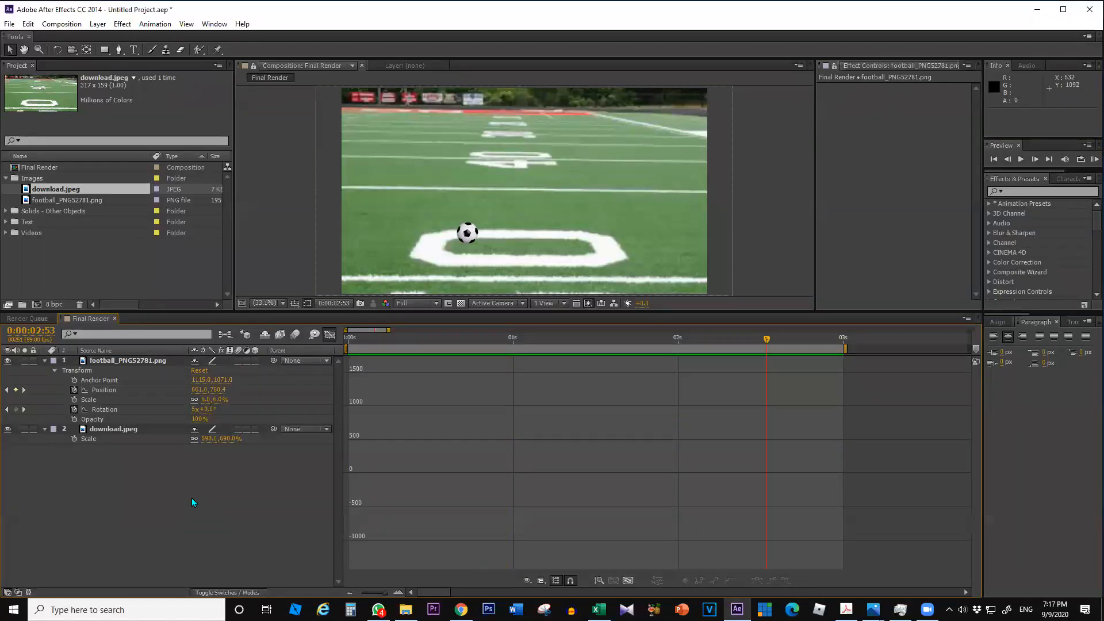
left_click(44, 362)
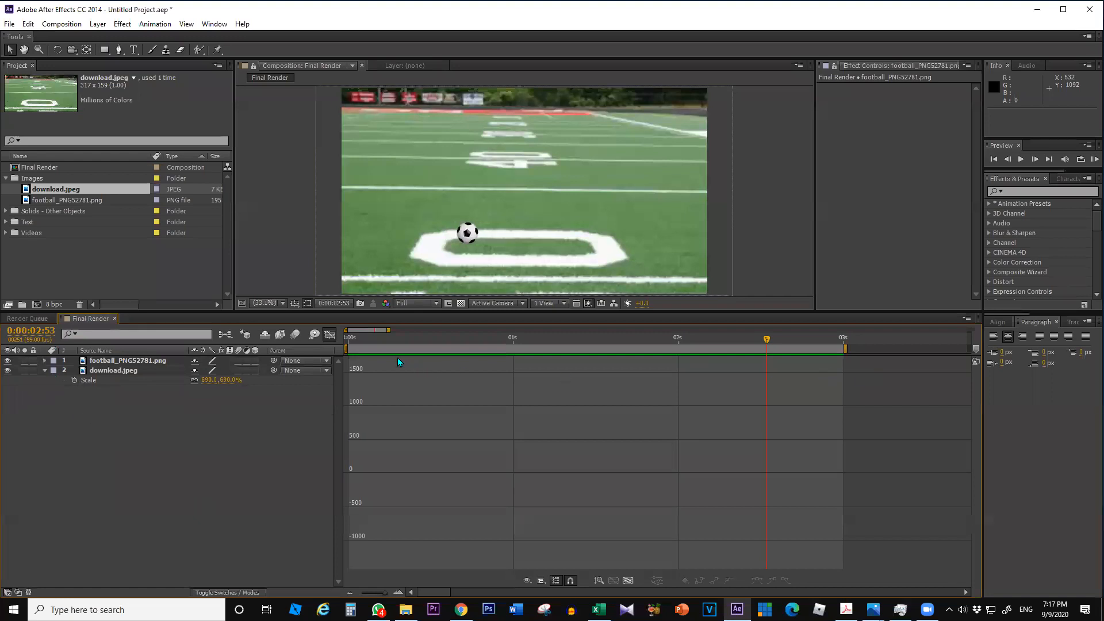
left_click(330, 335)
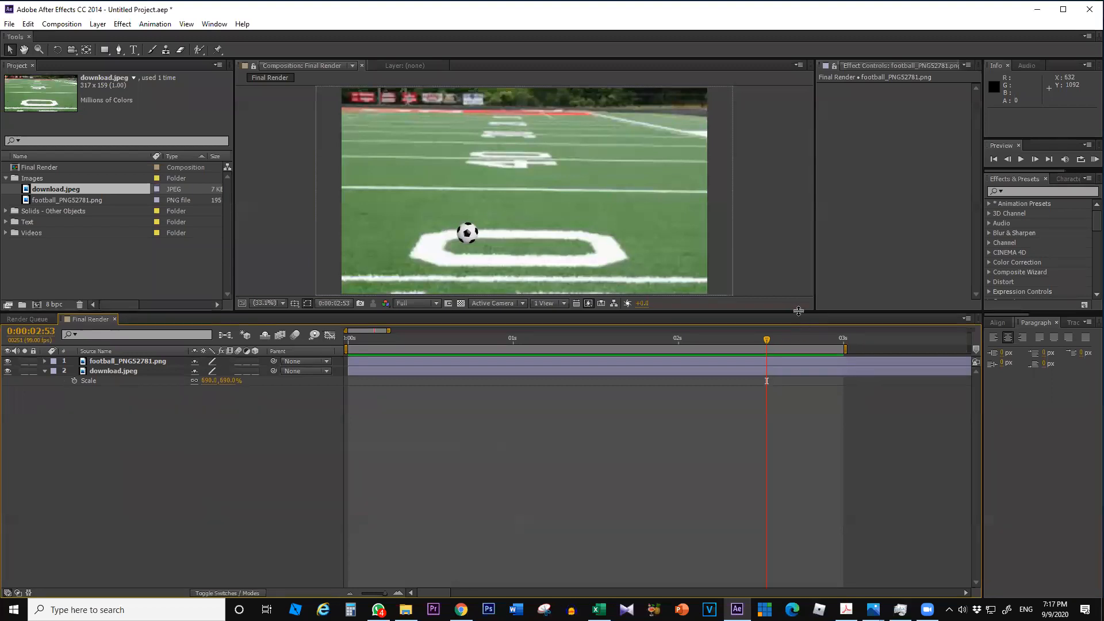
- Enlarge the composition view and collapse the properties of the download.jpeg background layer
left_click_drag(796, 310, 796, 388)
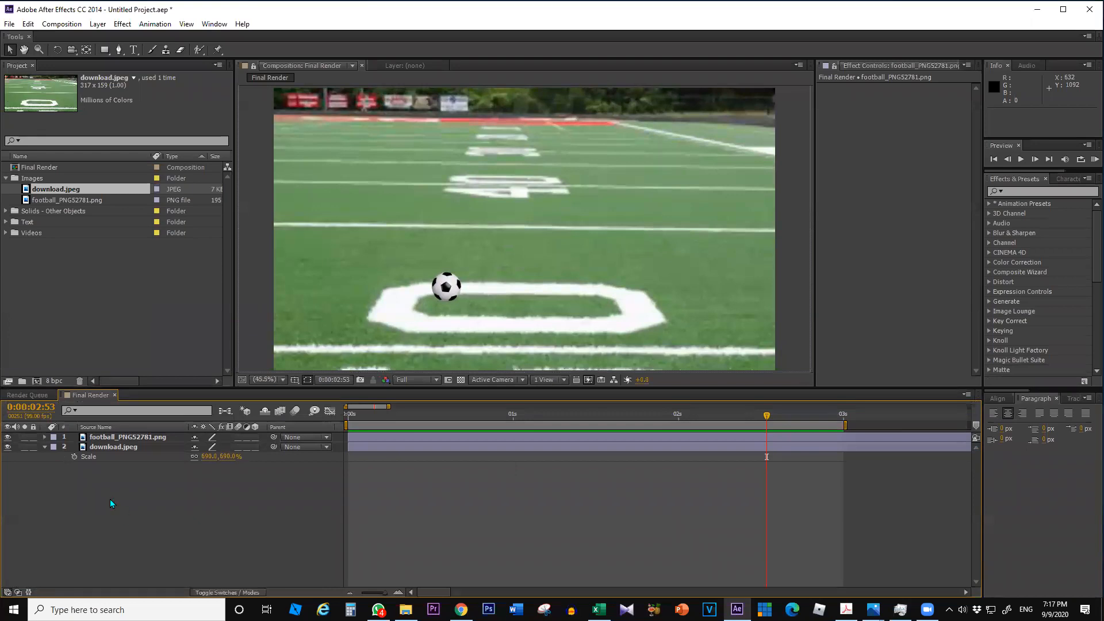
left_click(111, 448)
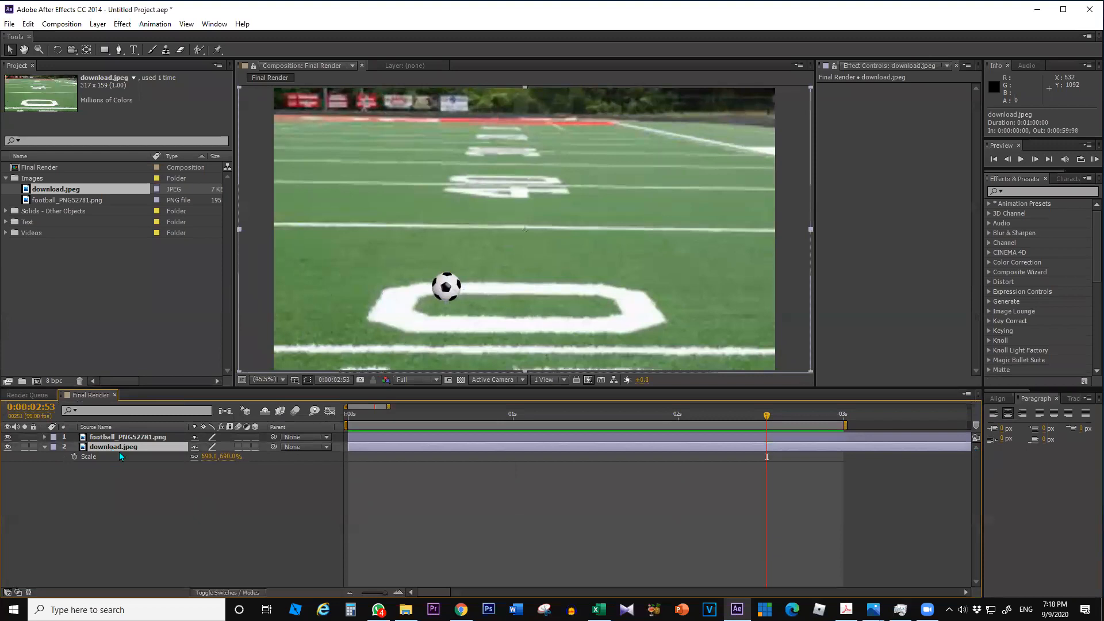
left_click(46, 447)
left_click(71, 471)
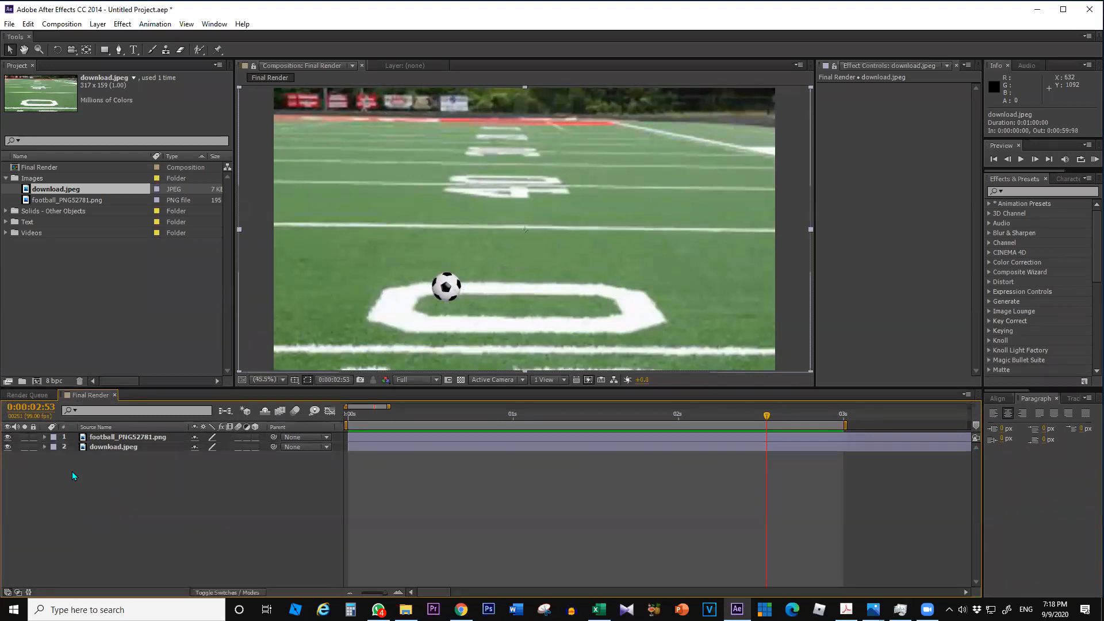
- Reveal only the keyframed properties of the football layer and zoom the timeline out to show more keyframes
left_click(110, 438)
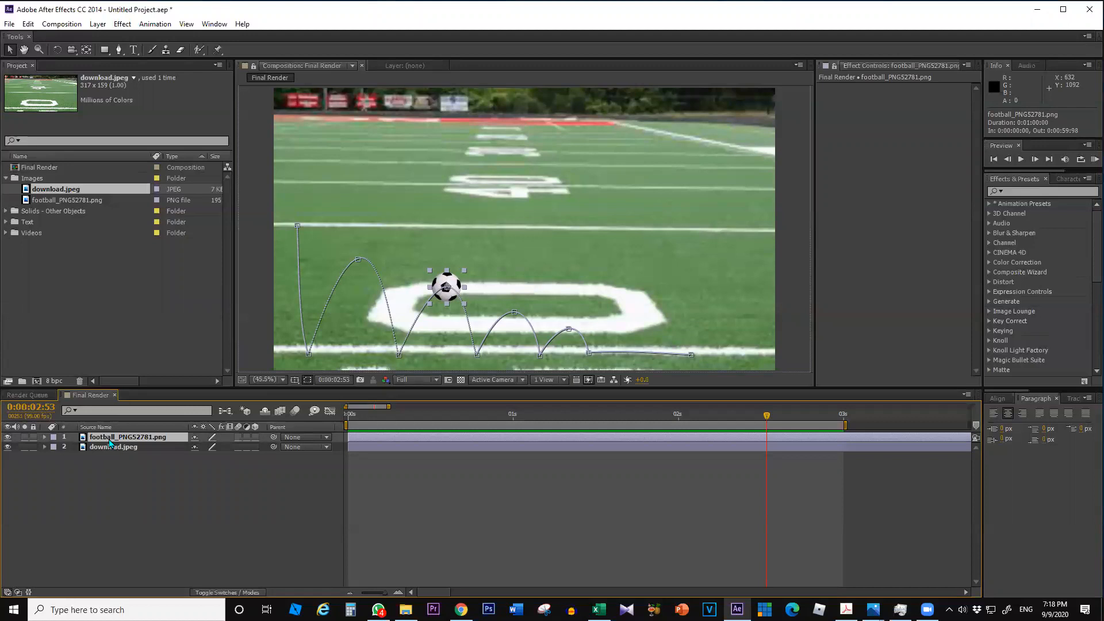
key("u")
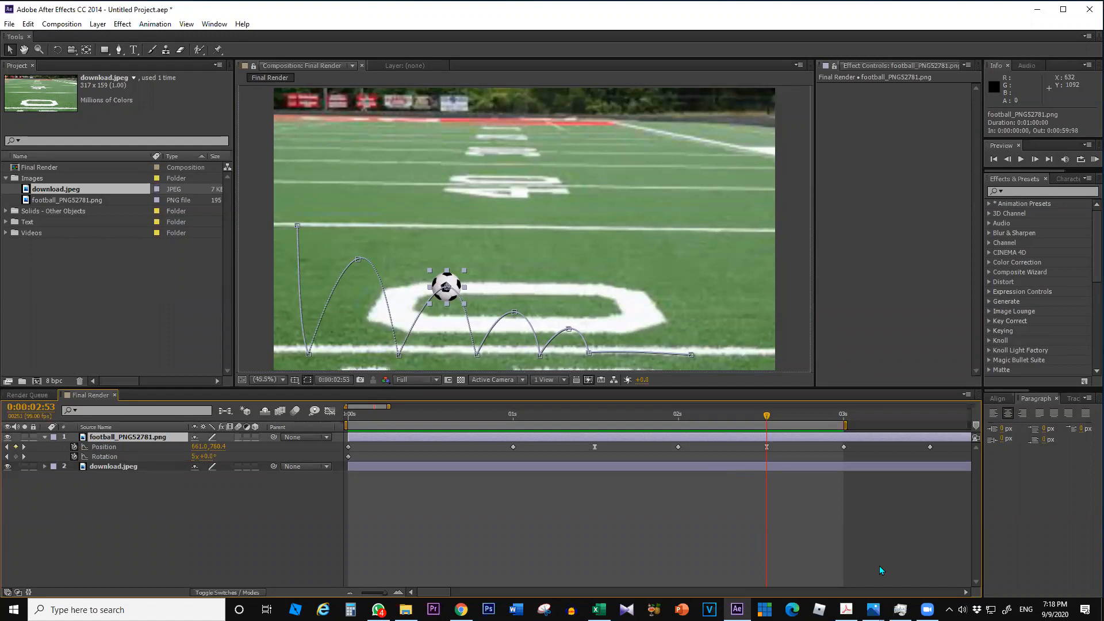
left_click(350, 593)
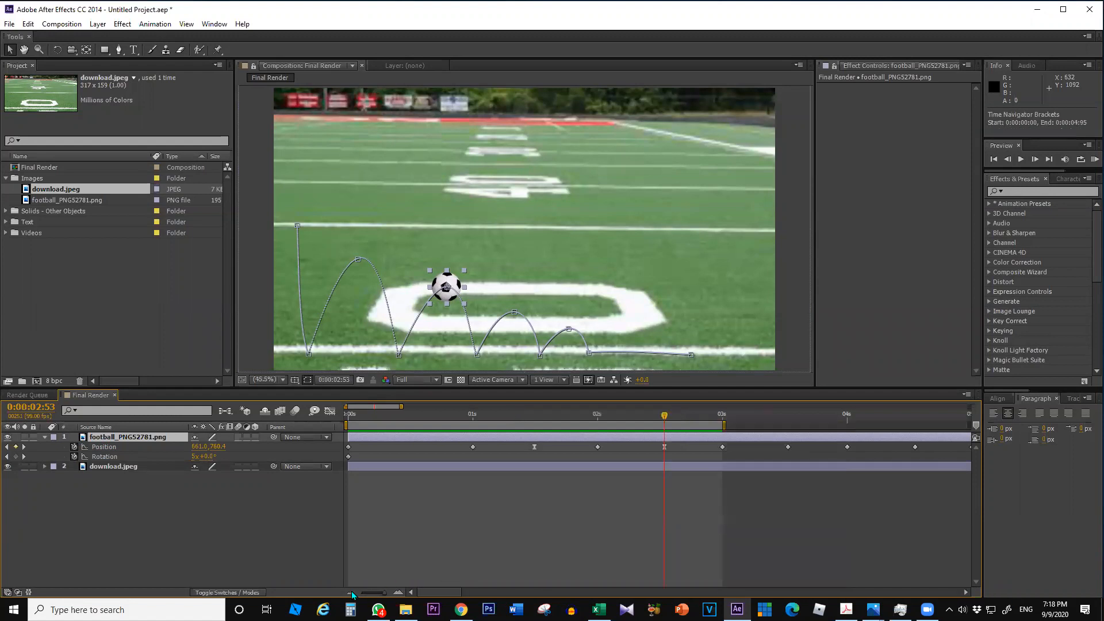
- Zoom the timeline out to show all the football's keyframes, and collapse the football layer's keyframed properties
left_click(351, 592)
left_click(351, 593)
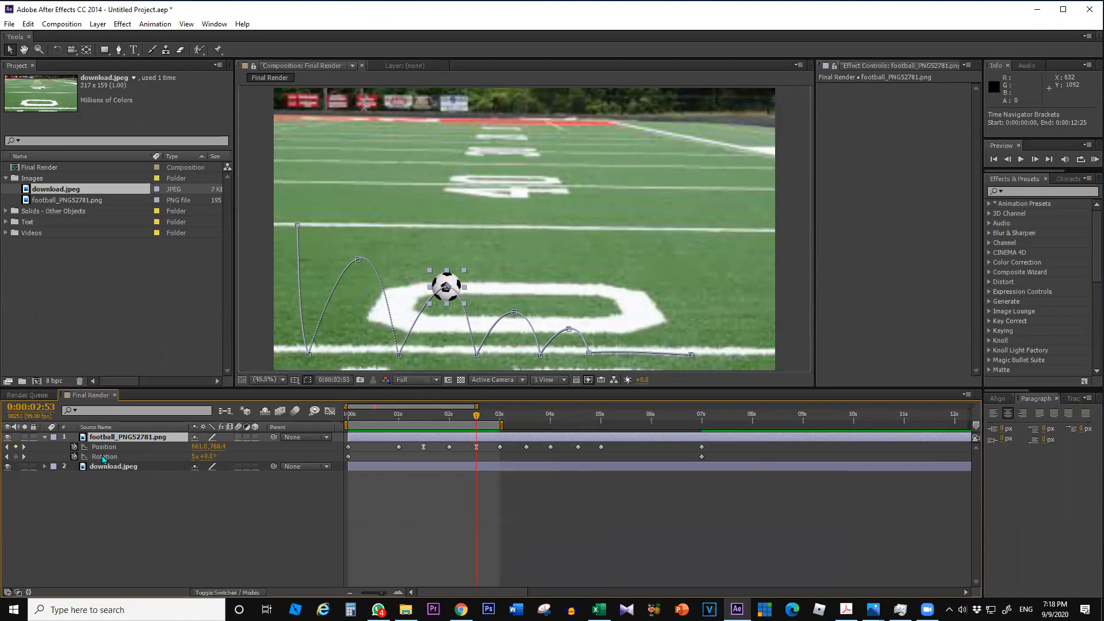
key("u")
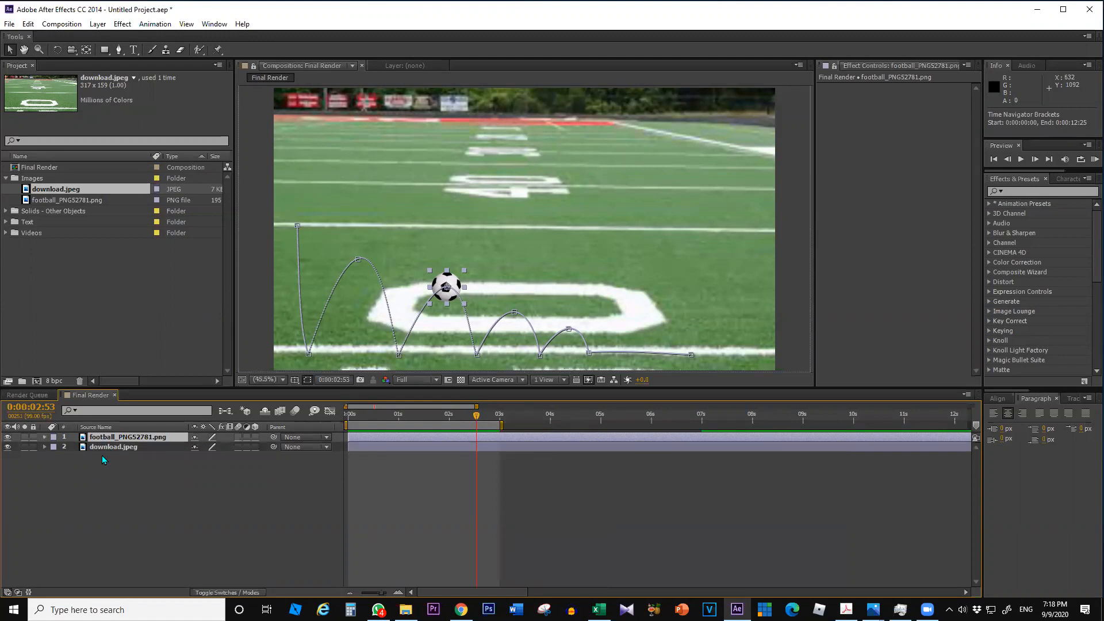
key("u")
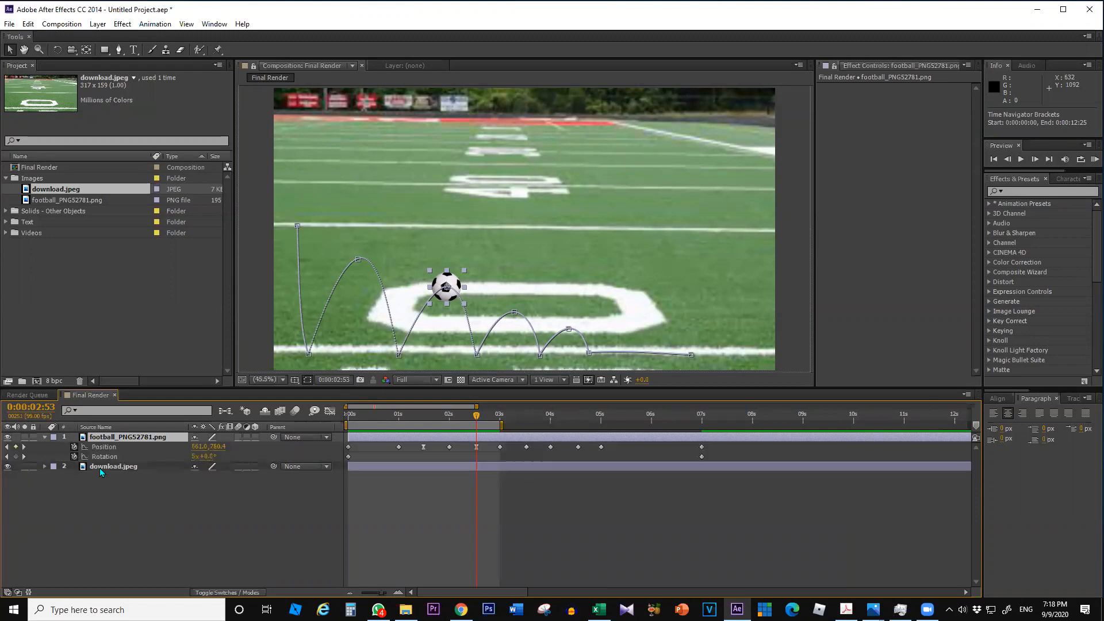
key("u")
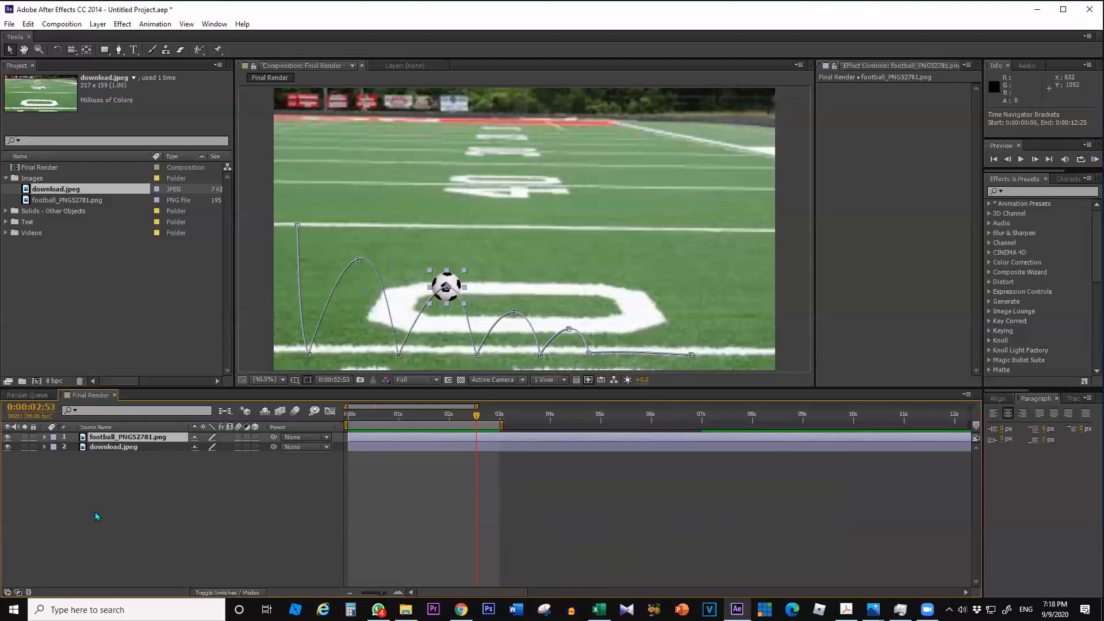
left_click(113, 509)
- Expand the Composition panel and the Timeline panel to full window size in turn, and restore the normal layout
left_click(323, 355)
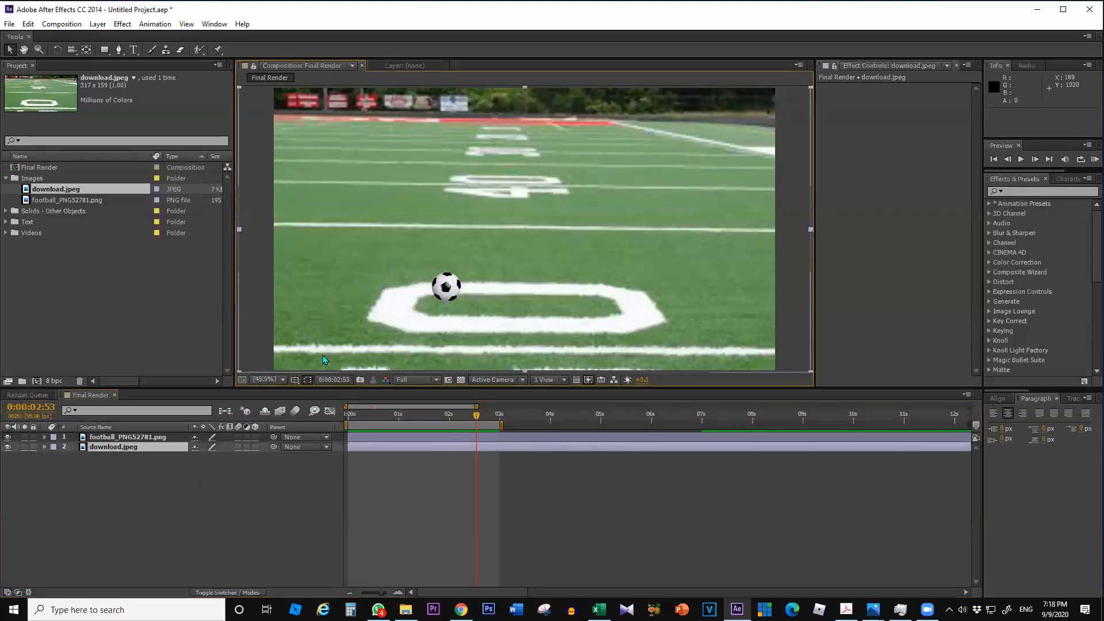
key("grave")
key("grave")
left_click(225, 503)
key("grave")
key("grave")
key("grave")
key("grave")
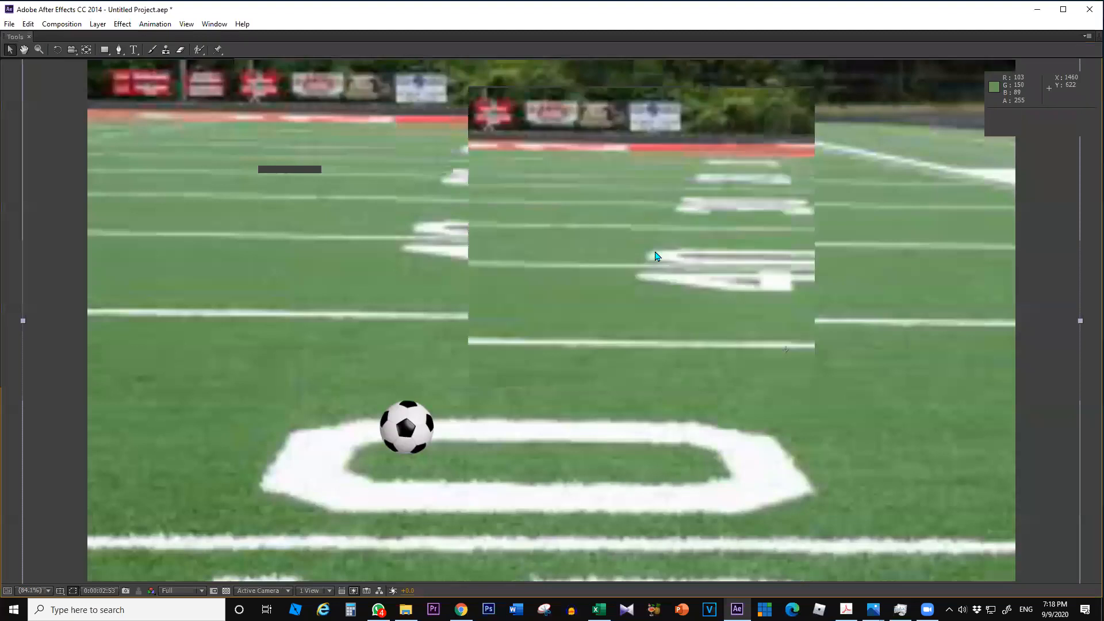
left_click(572, 506)
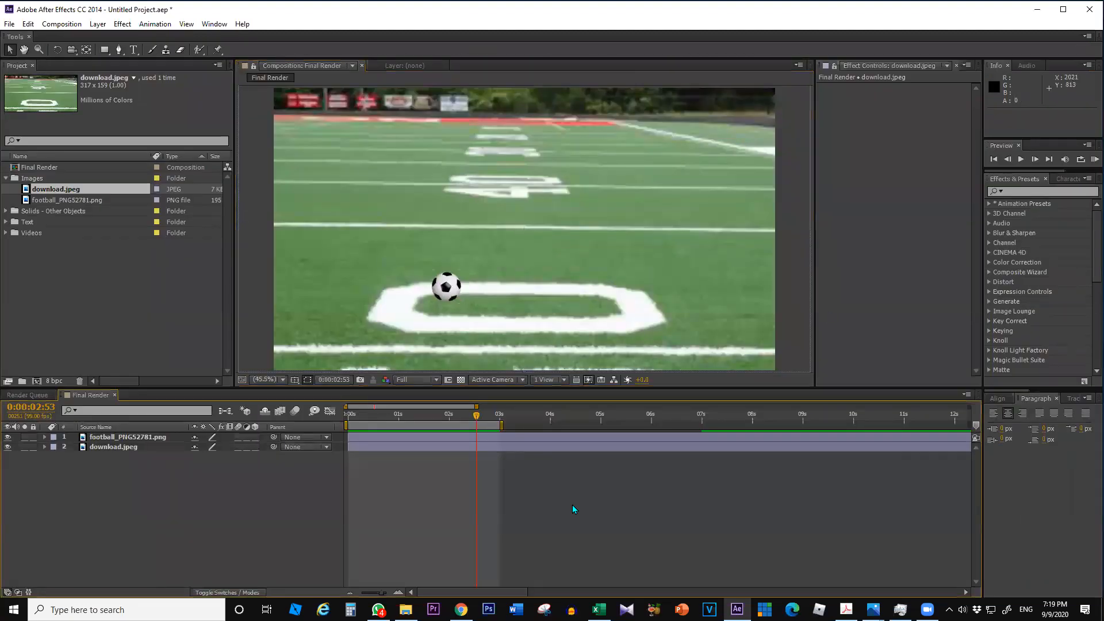
- View the Timeline, Project, Effect Controls and Effects & Presets panels at full window size one by one, restoring the layout each time
key("grave")
key("grave")
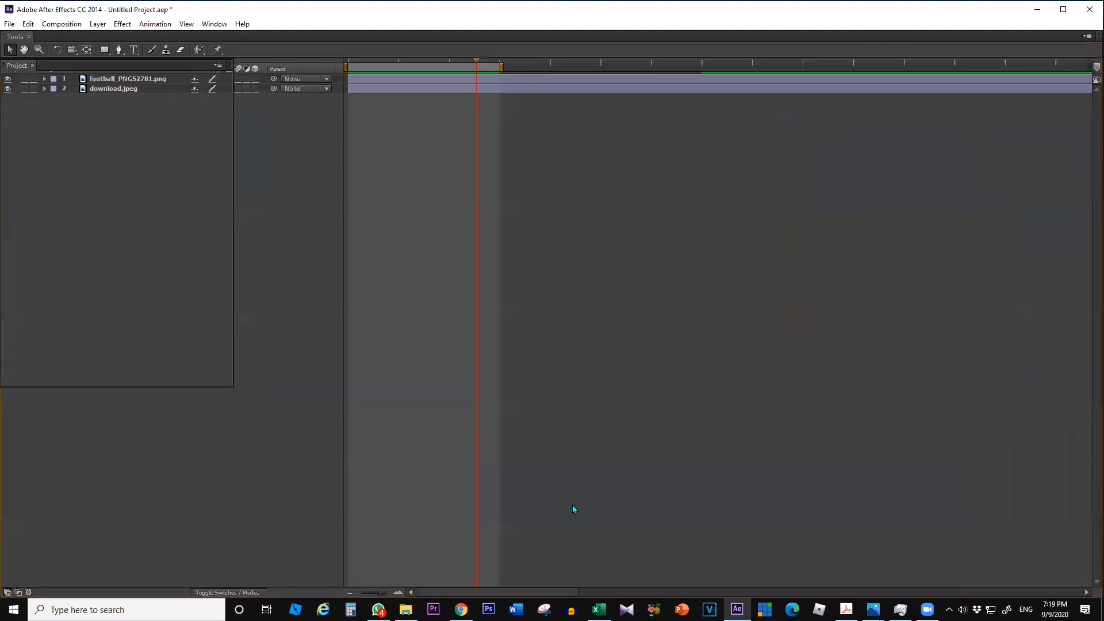
left_click(174, 329)
key("grave")
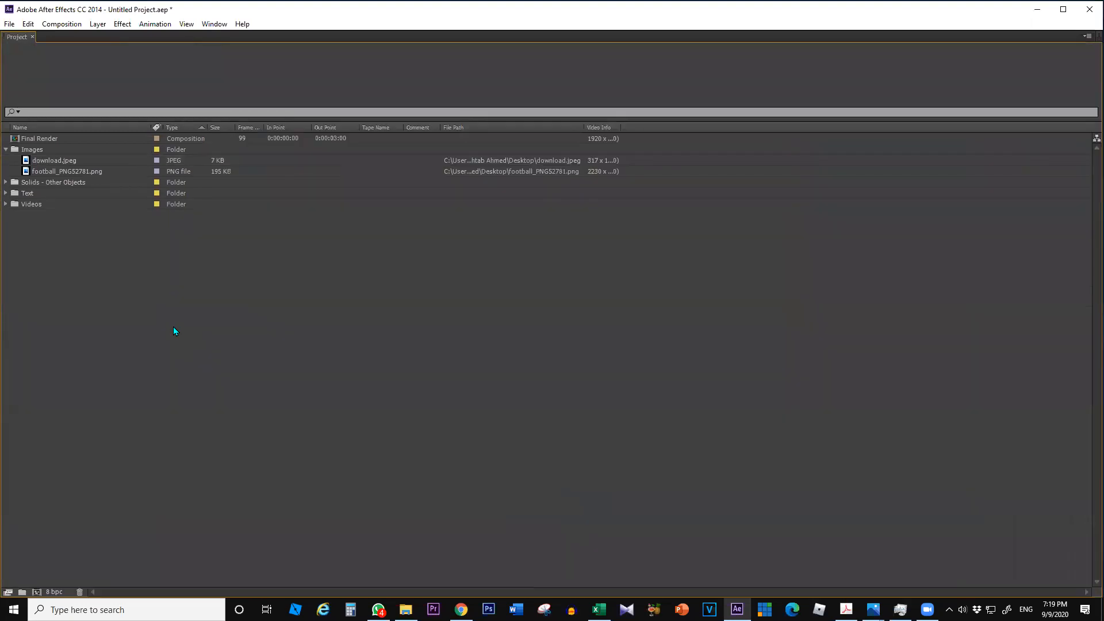
key("grave")
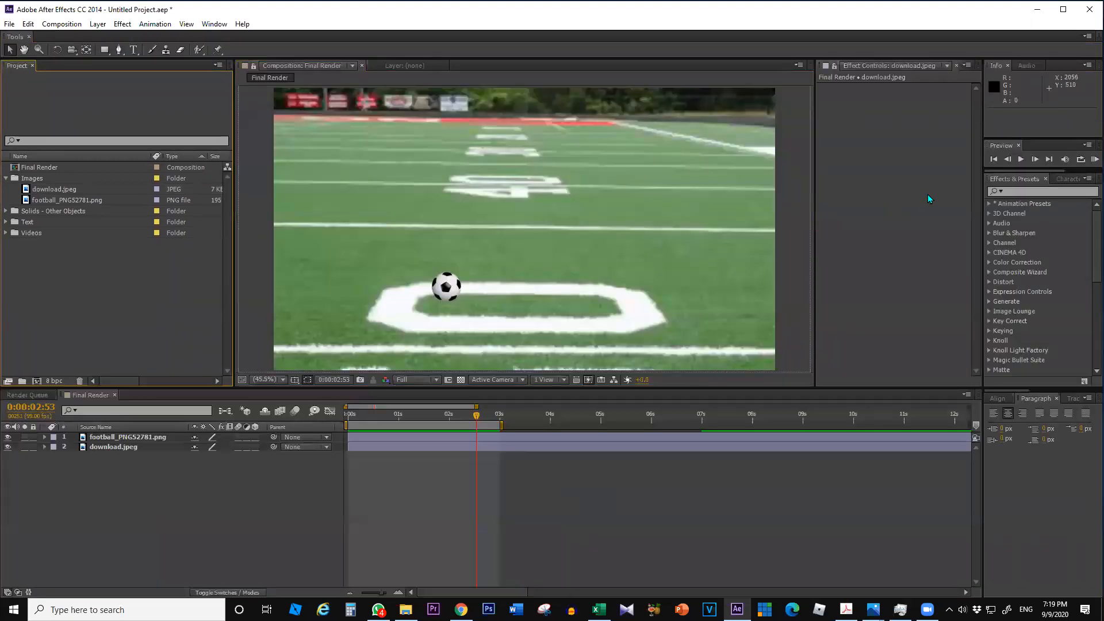
key("grave")
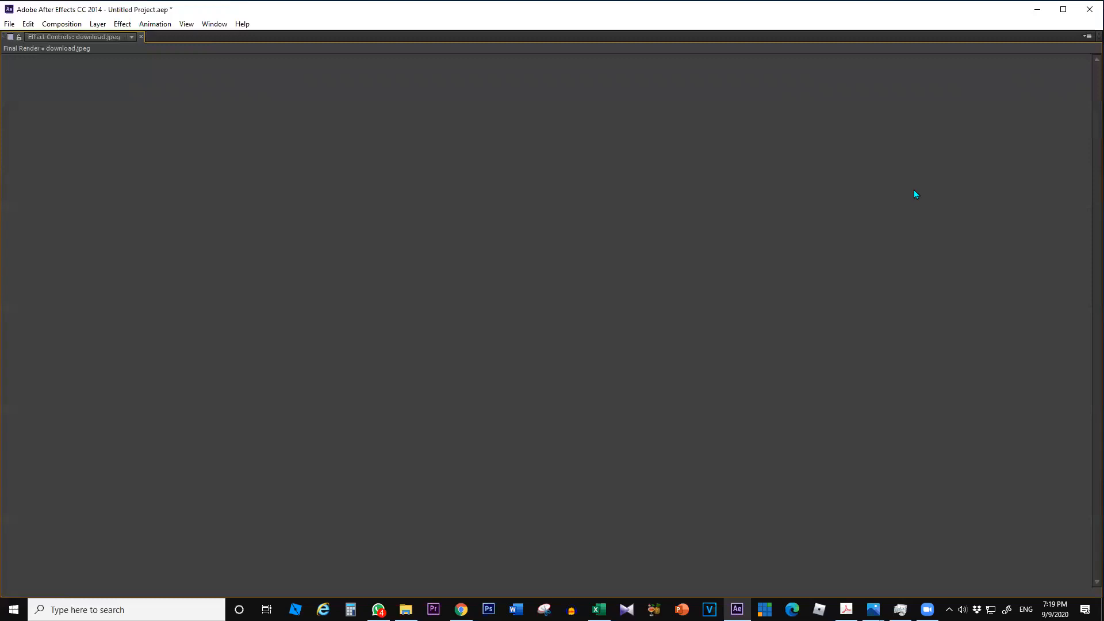
key("grave")
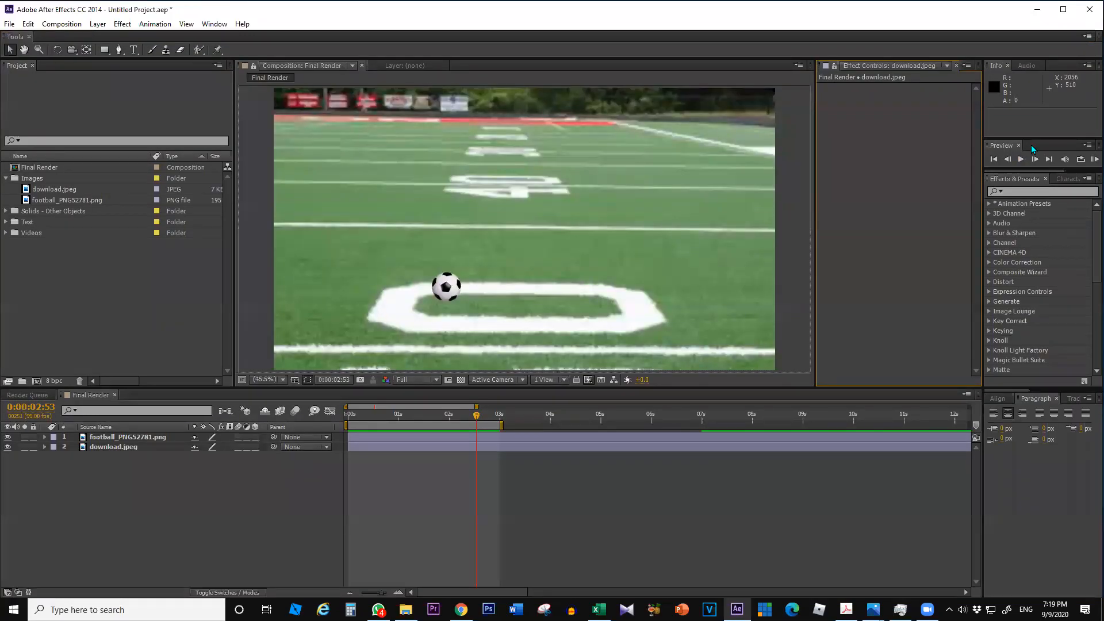
key("grave")
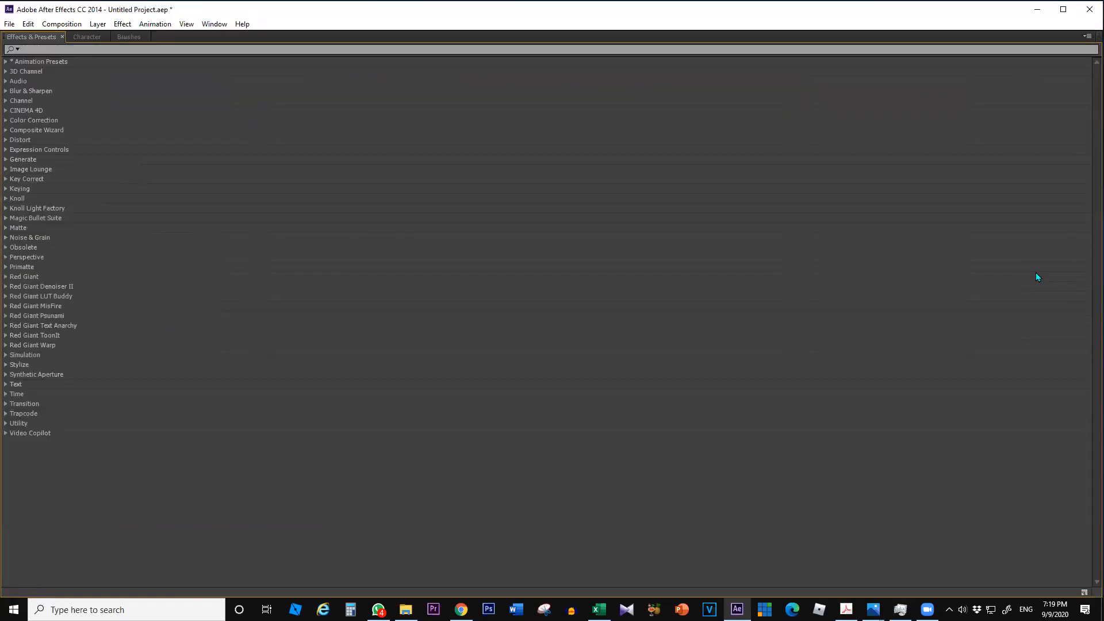
key("grave")
- Select the football in the composition view, and maximize and restore the Composition panel
left_click(447, 285)
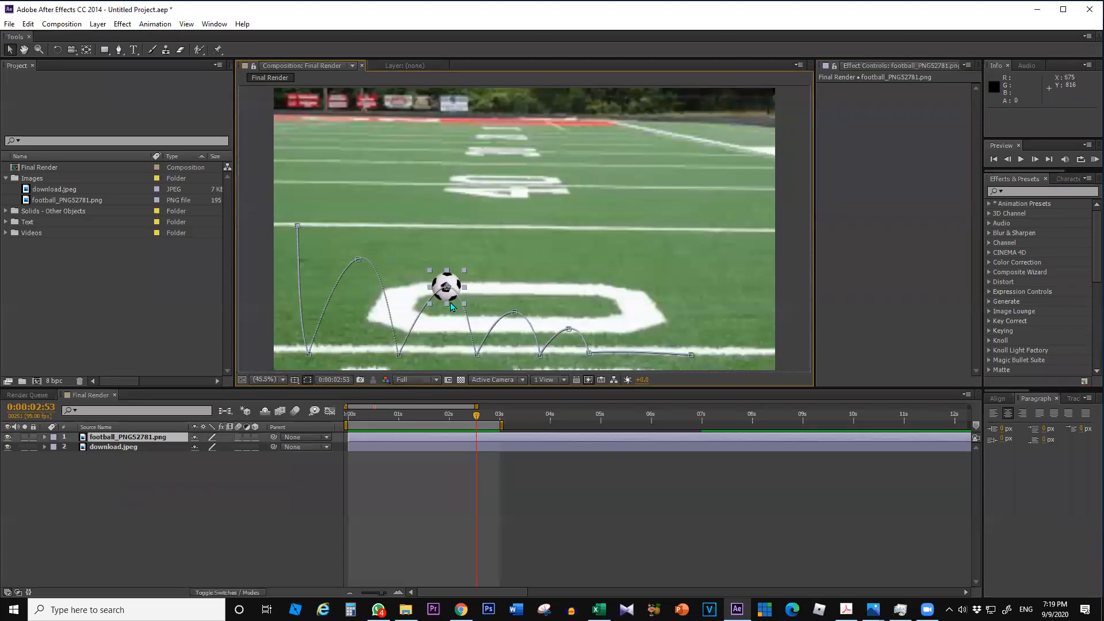
key("grave")
key("grave")
- Collapse the Images project folder, and review the Basic and Advanced settings for a new composition without creating one
left_click(103, 319)
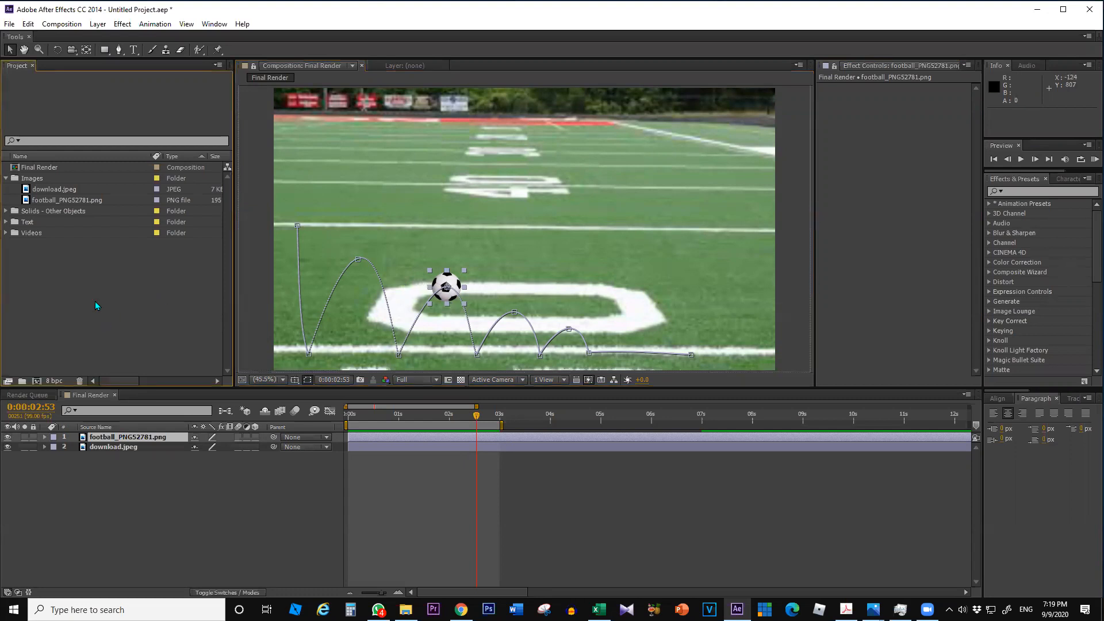
left_click(6, 179)
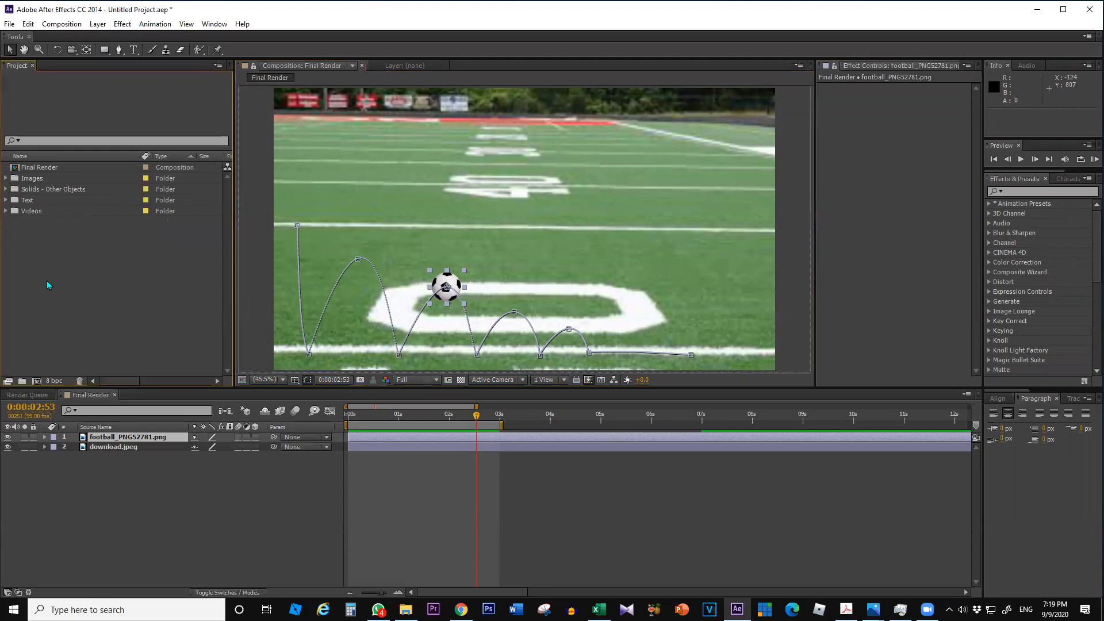
right_click(44, 282)
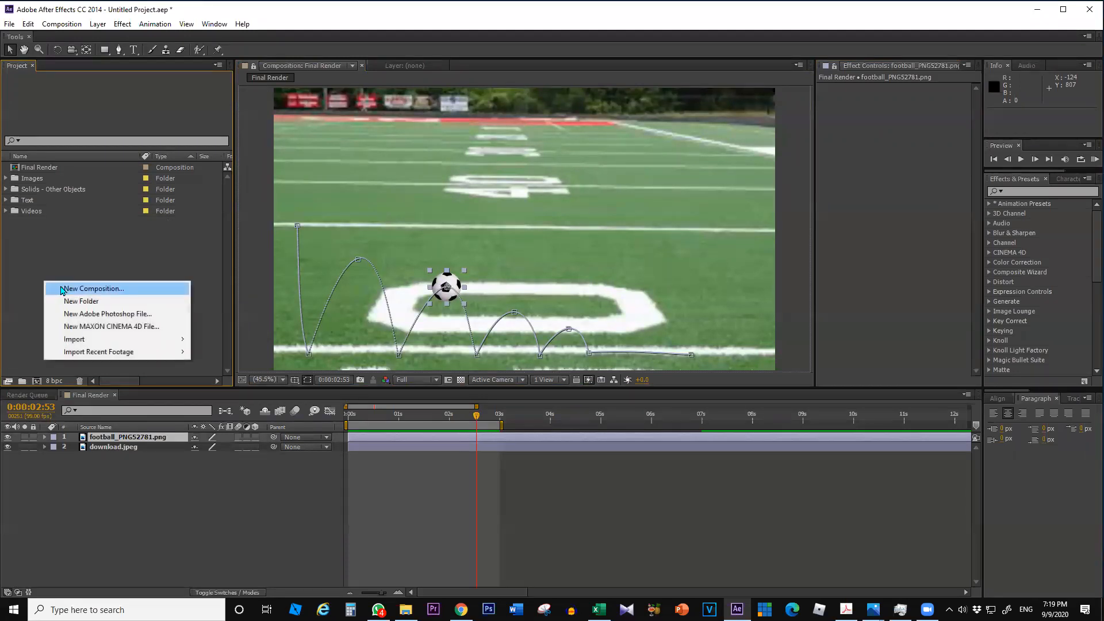
left_click(84, 289)
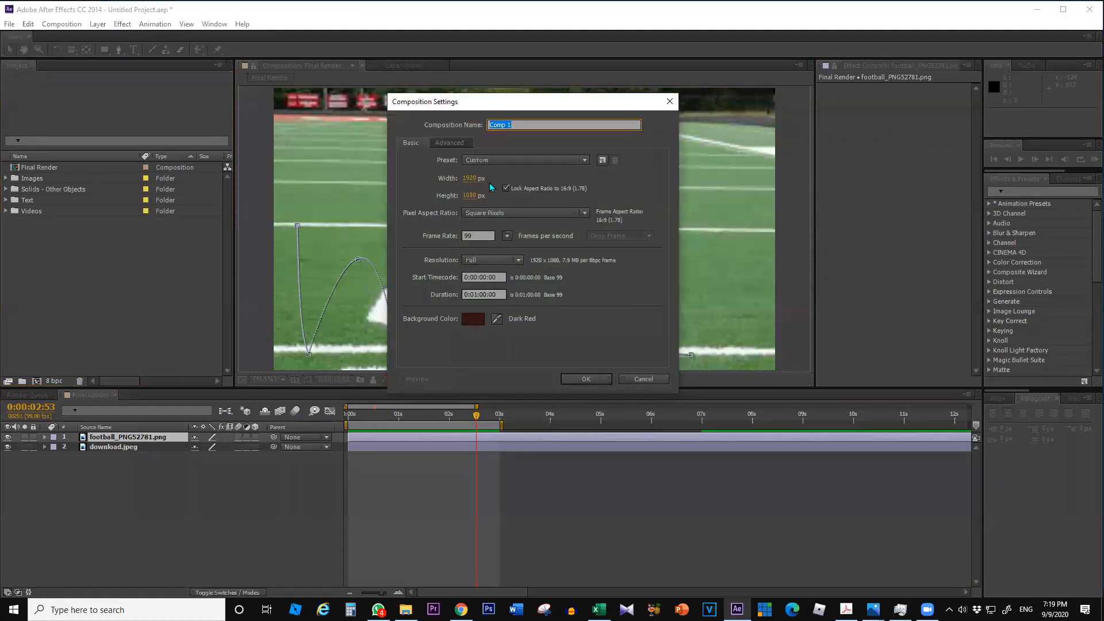
left_click(448, 138)
left_click(449, 142)
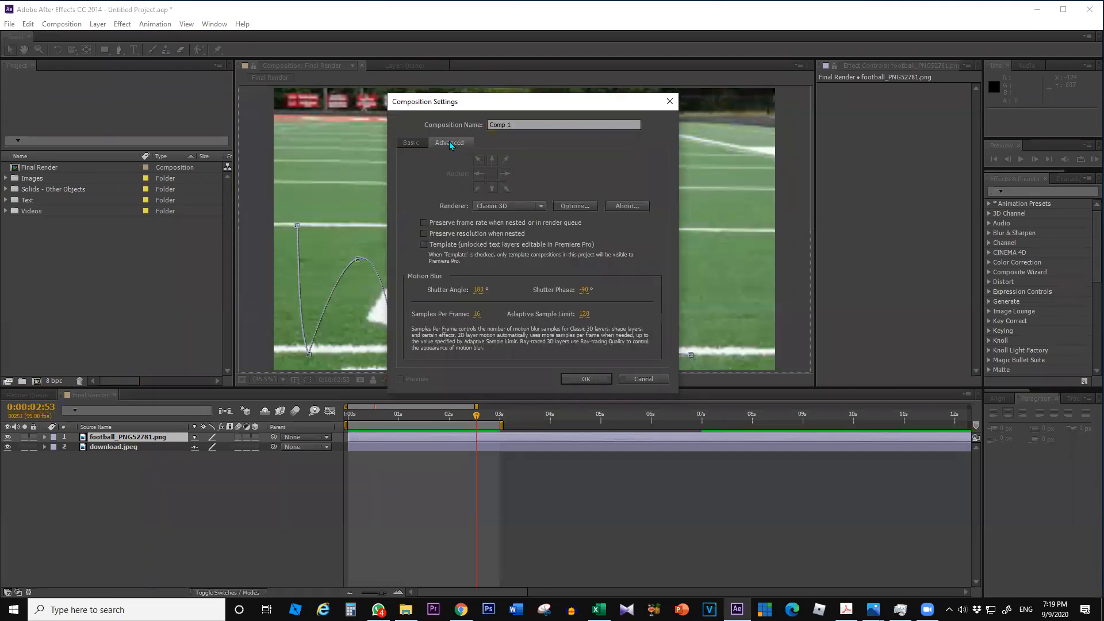
left_click(416, 143)
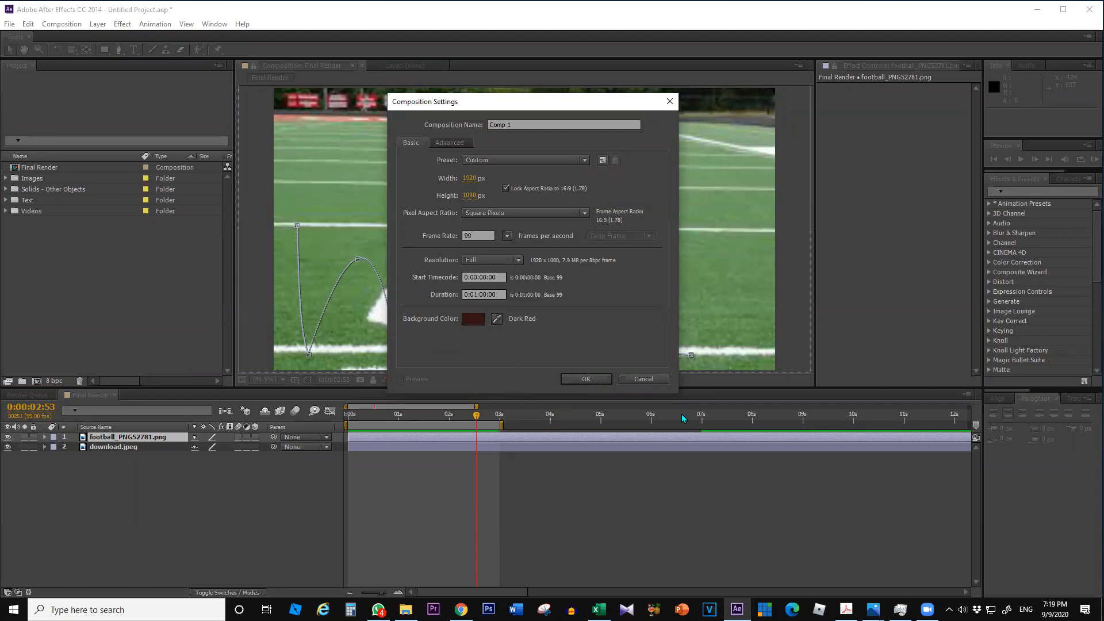
left_click(641, 377)
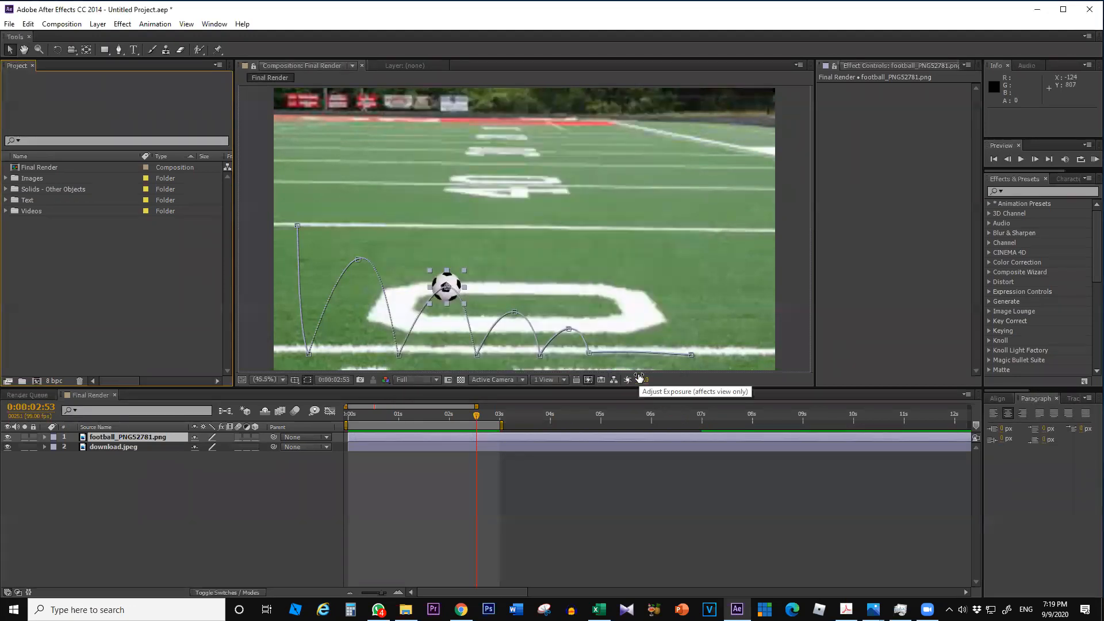
key("ctrl+s")
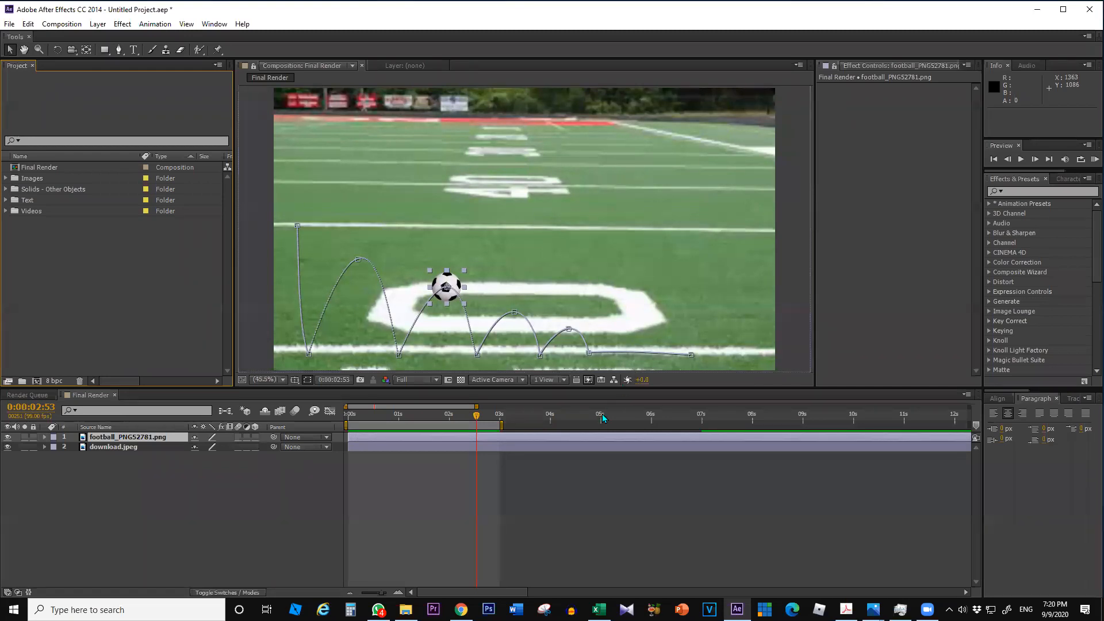
left_click(193, 519)
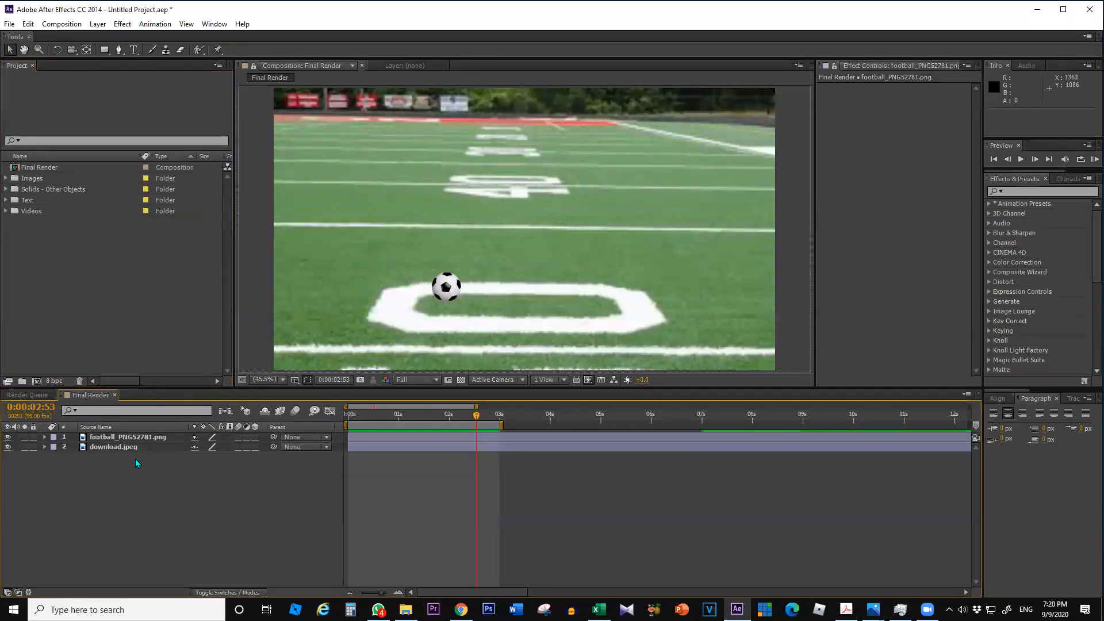
left_click(67, 338)
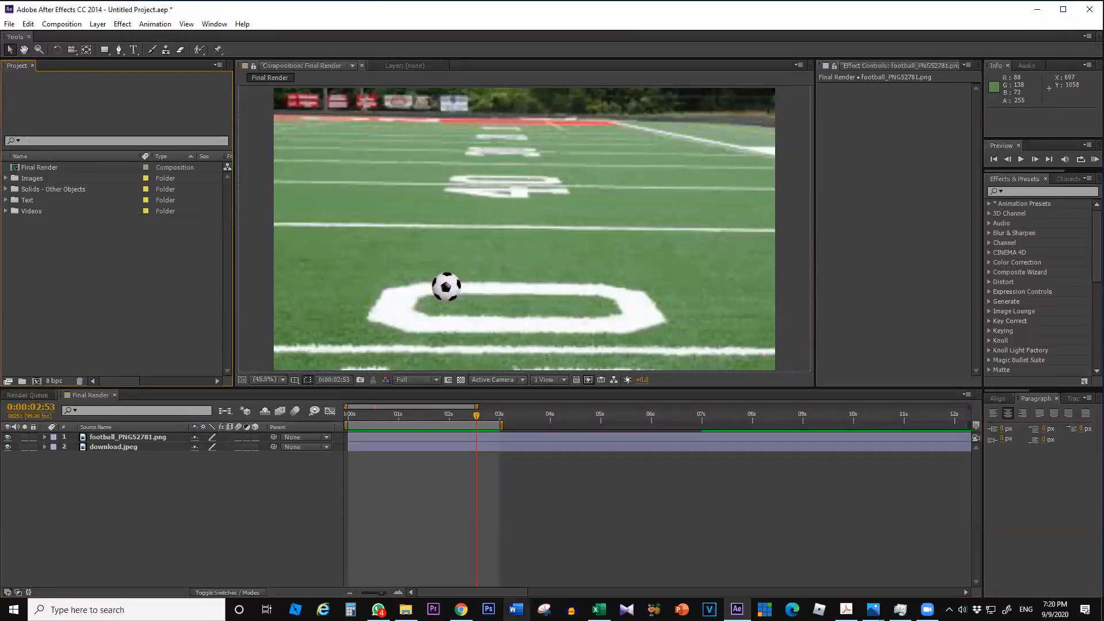
left_click(709, 609)
left_click(250, 510)
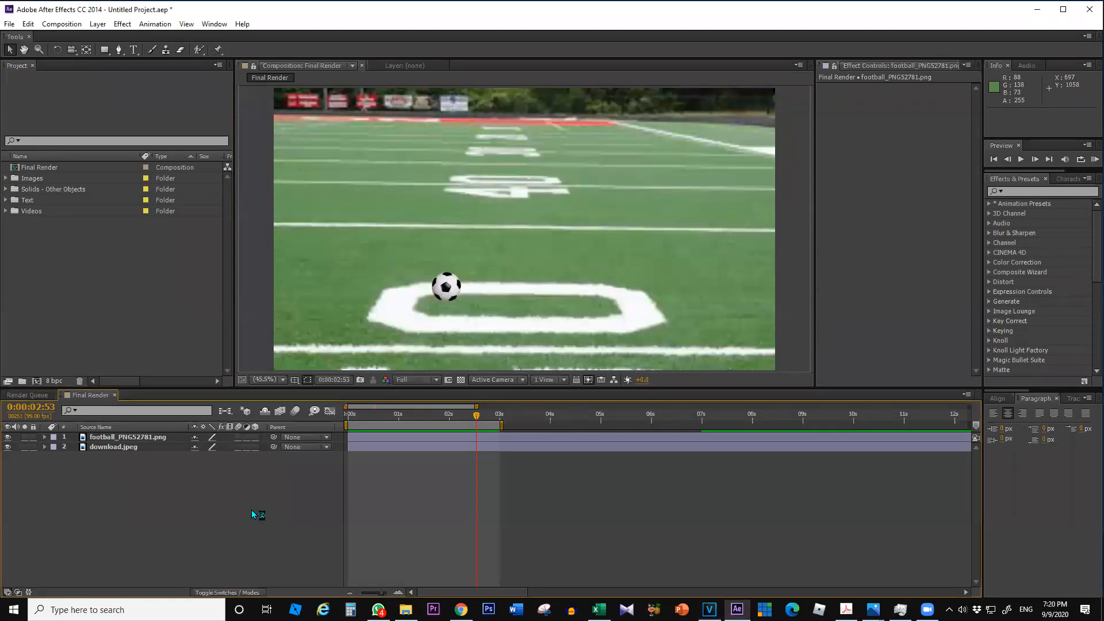
left_click(446, 287)
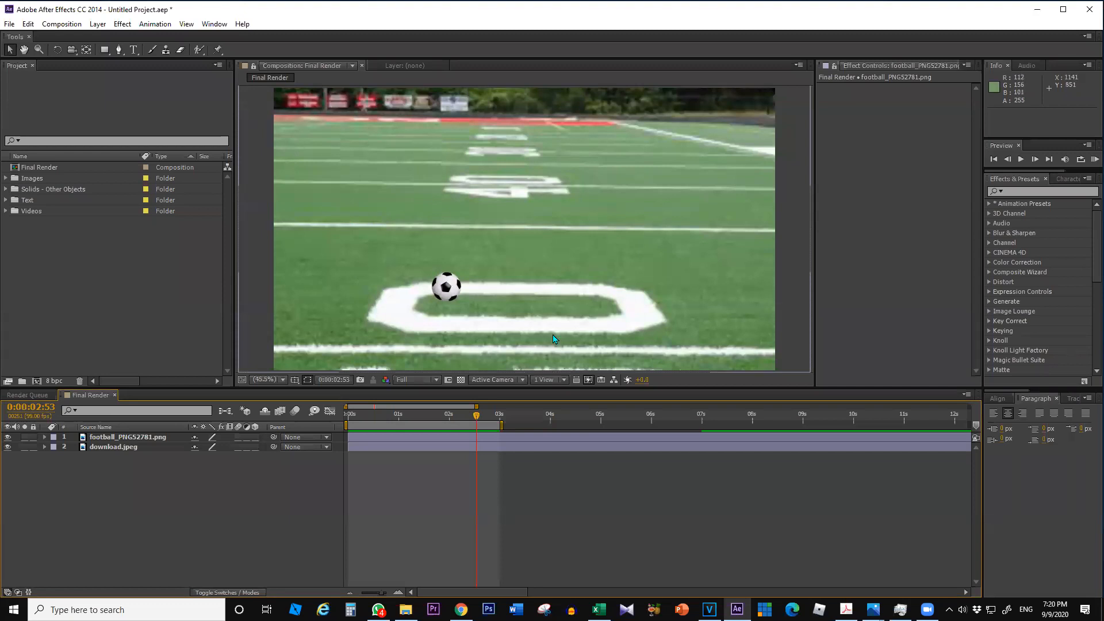
- Hide the download.jpeg background layer and turn on the transparency grid in the composition view
left_click(101, 447)
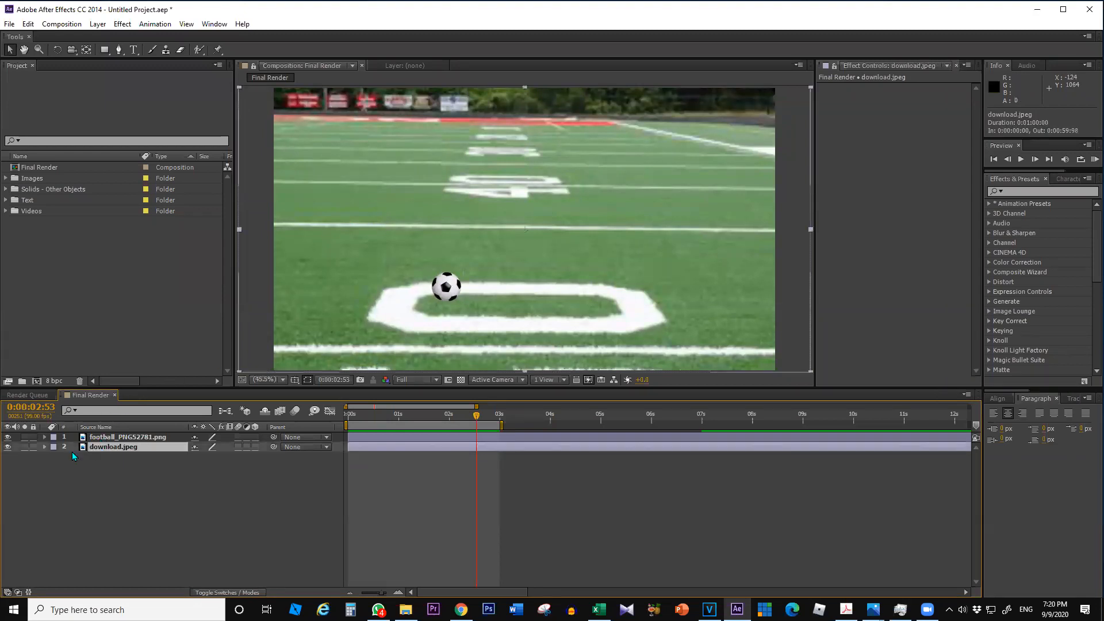
left_click(7, 447)
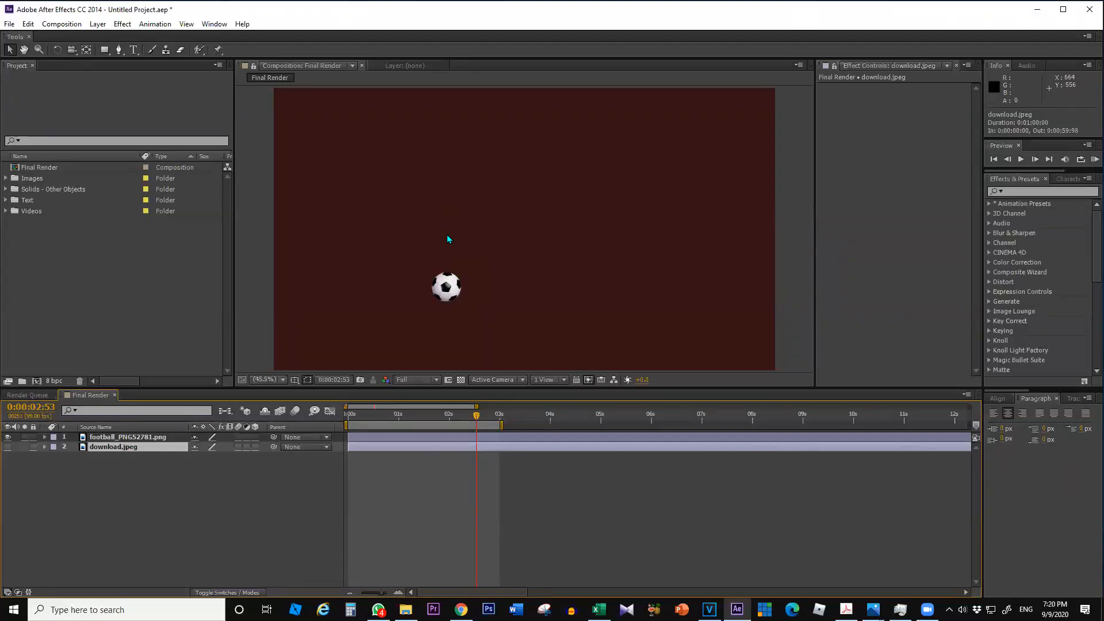
left_click(461, 380)
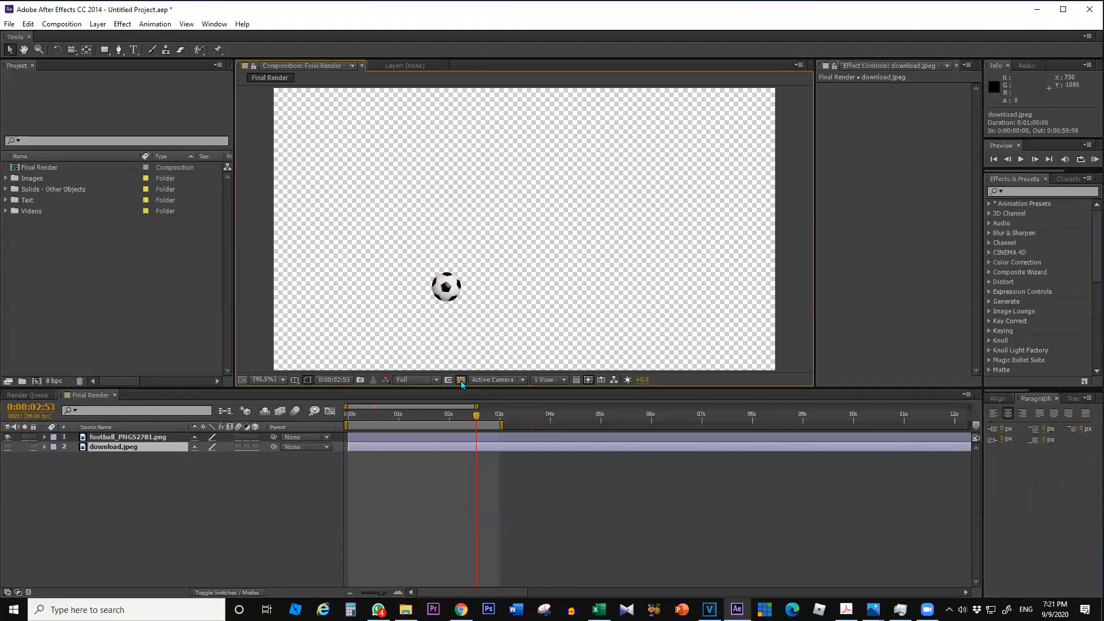
left_click(460, 380)
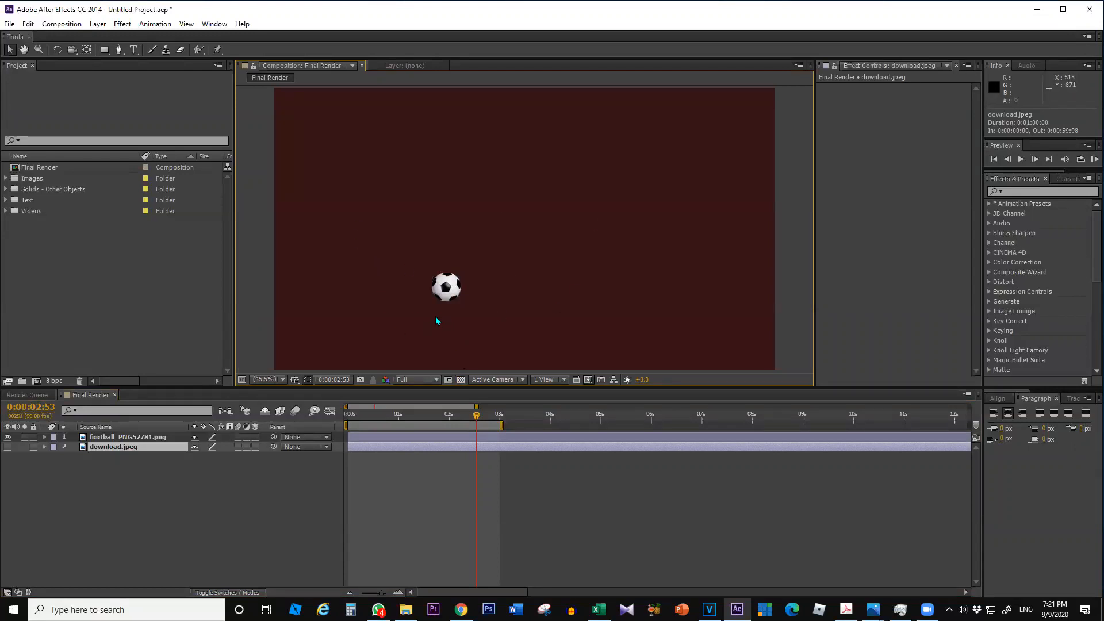
left_click(457, 382)
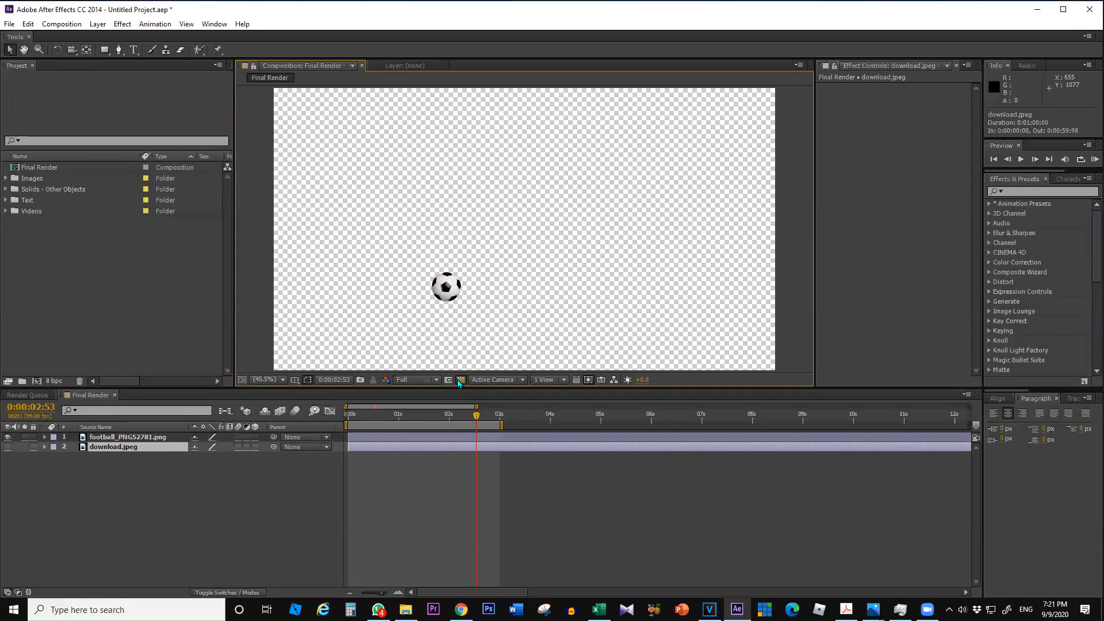
- Add the Final Render composition to the render queue and try to mark its queue item for rendering
key("ctrl+m")
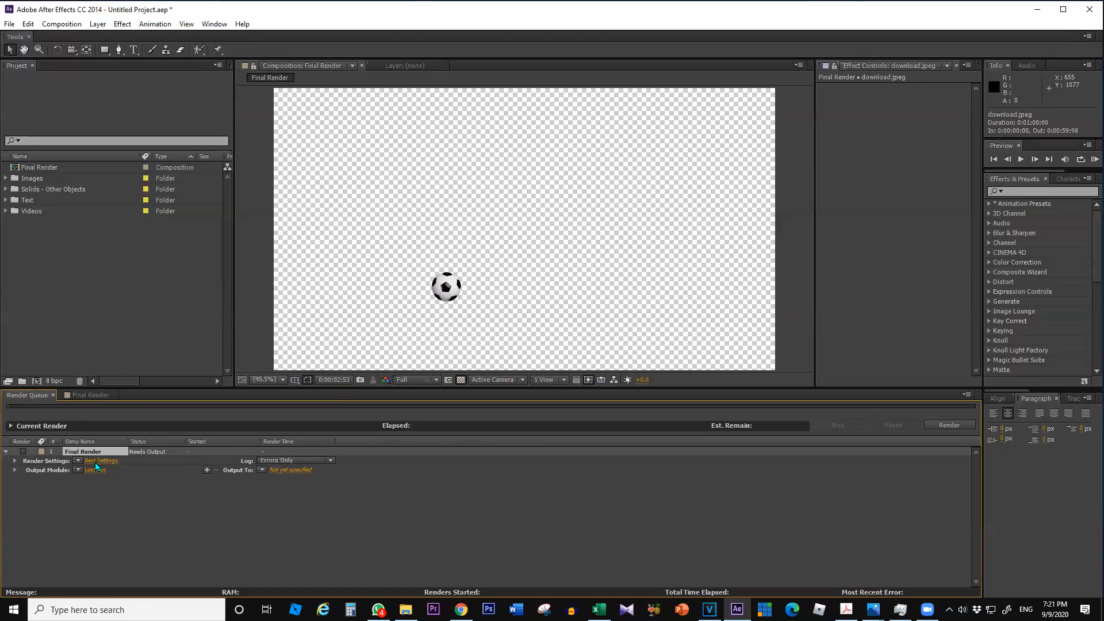
left_click(133, 505)
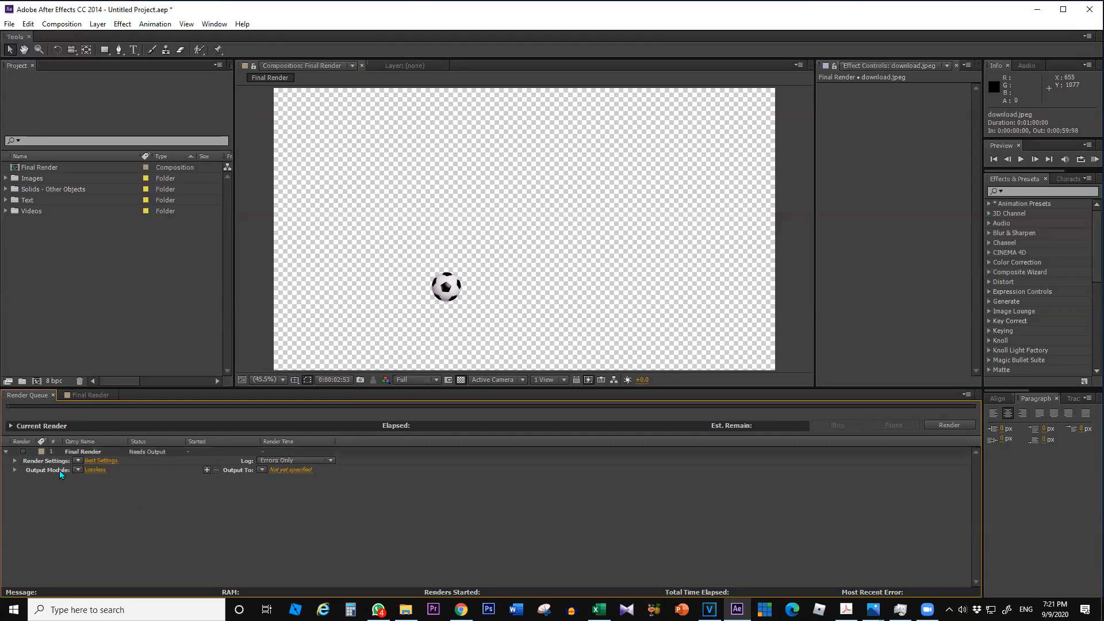
left_click(23, 452)
left_click(633, 319)
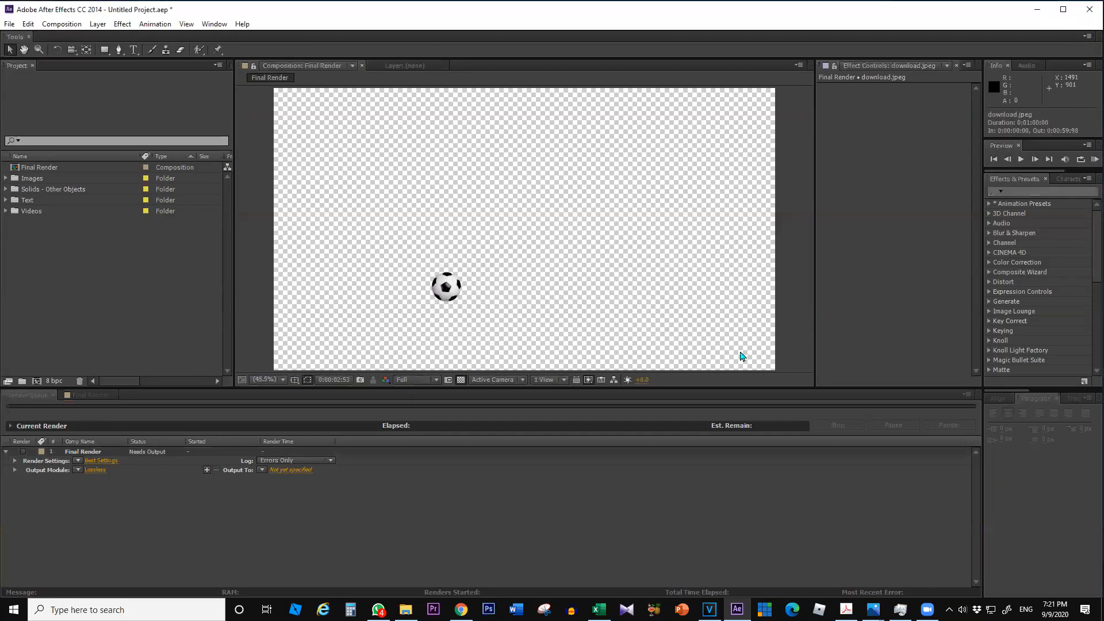
left_click(72, 454)
left_click(84, 532)
left_click(107, 451)
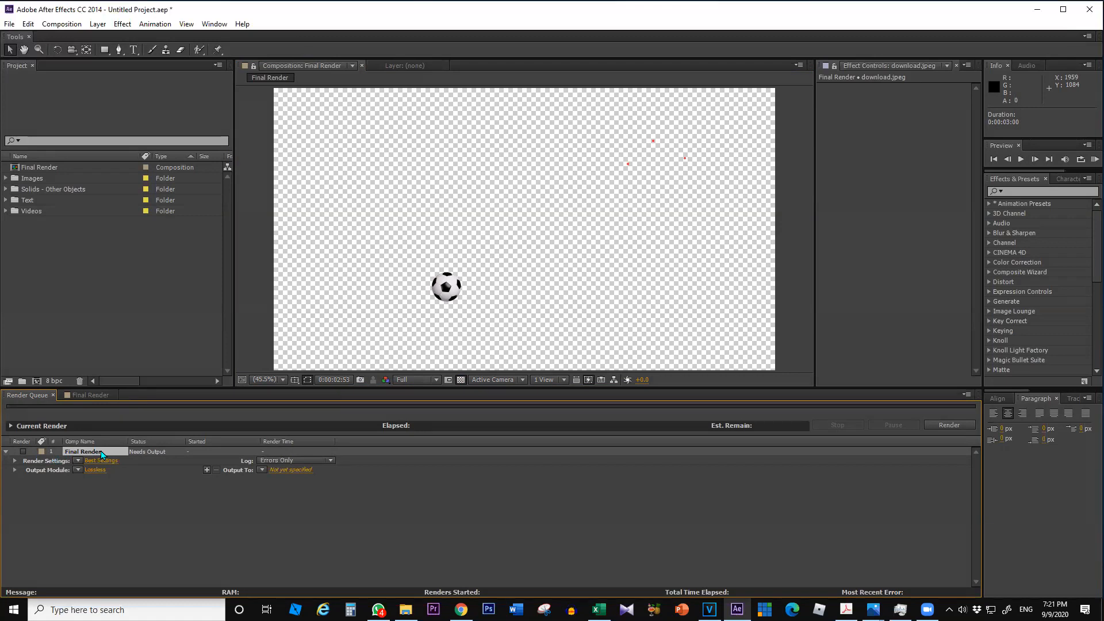
- Reveal the football layer's keyframes in the Final Render timeline and extend the work area end to 0:00:07:01, just past the last keyframes
left_click(92, 396)
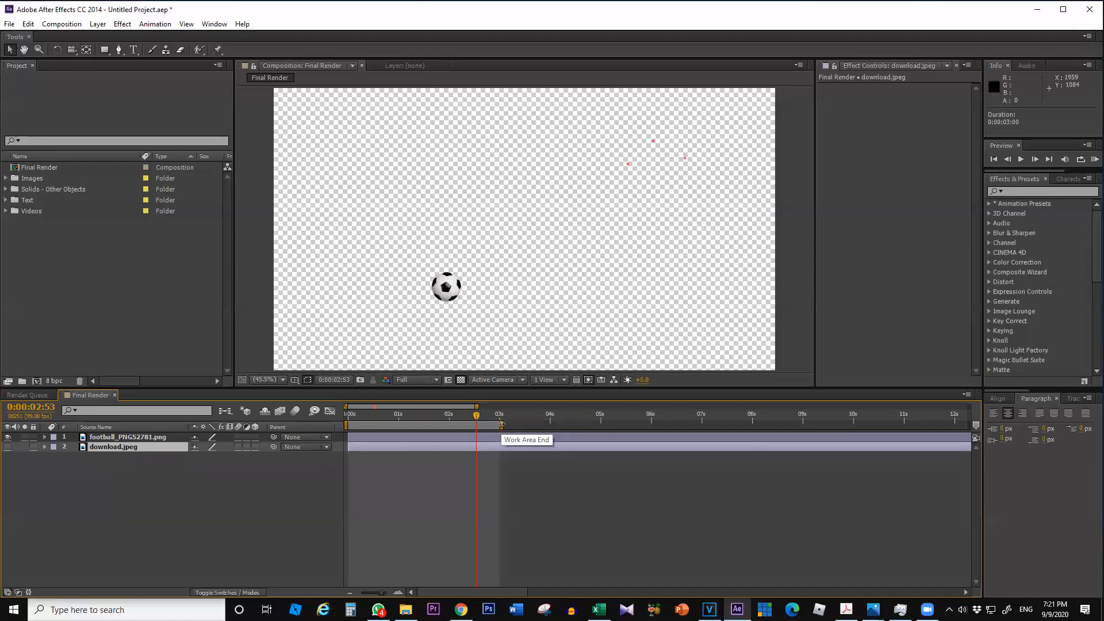
left_click_drag(501, 424, 702, 425)
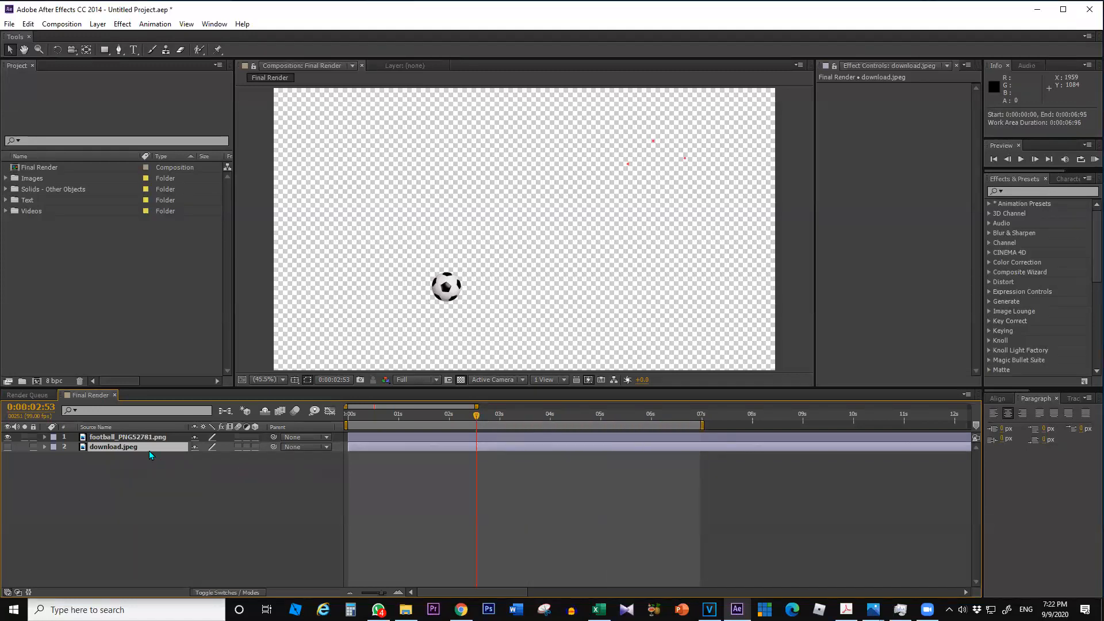
left_click(136, 438)
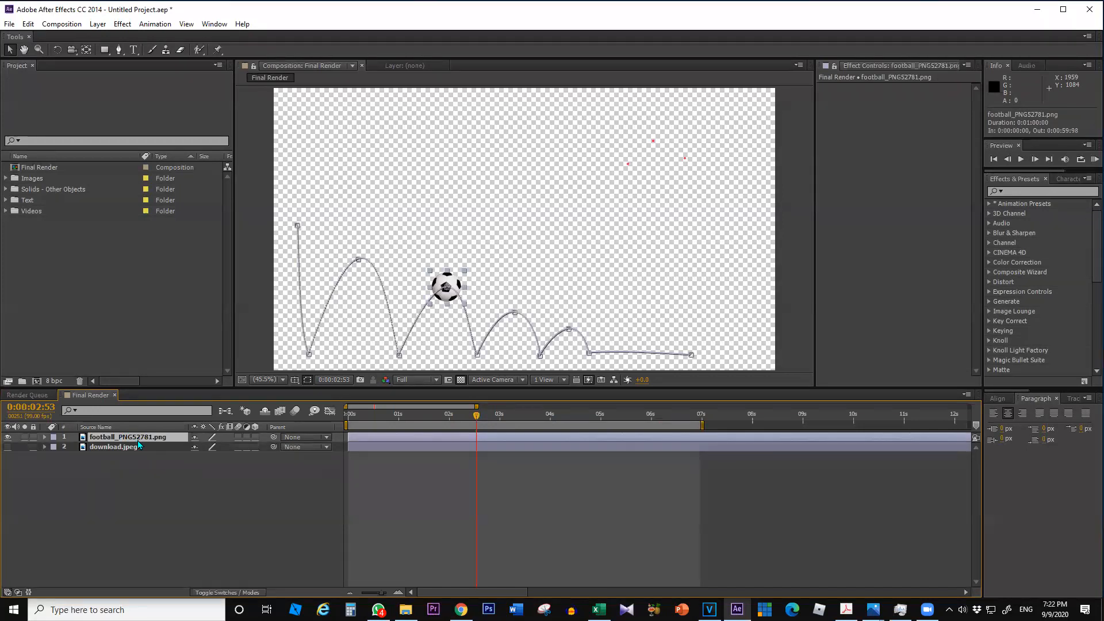
key("u")
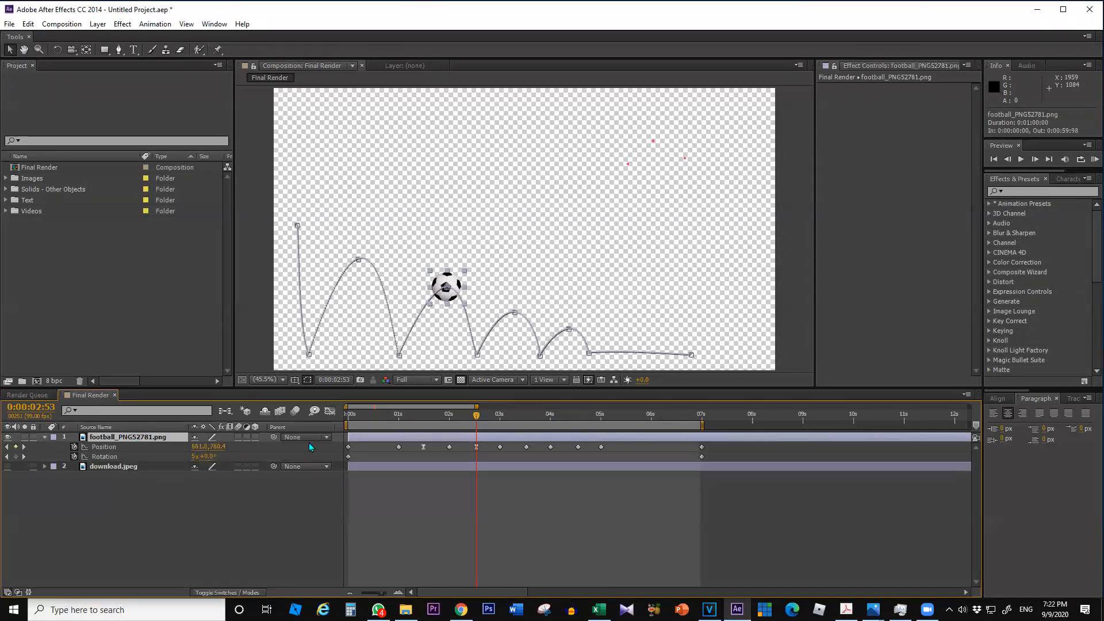
left_click_drag(700, 426, 704, 425)
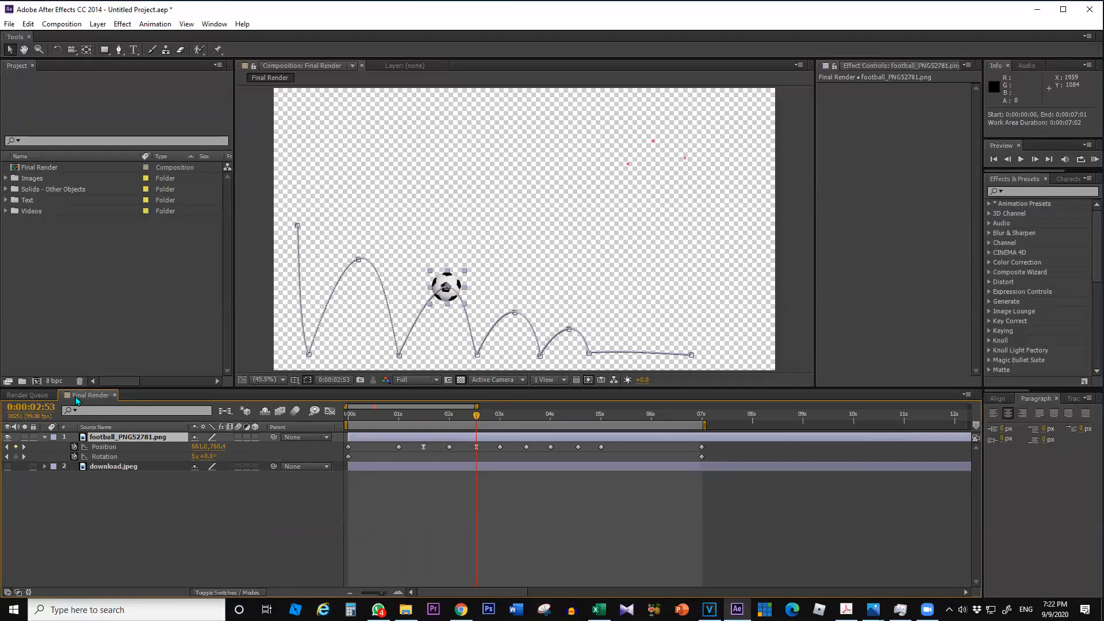
left_click(145, 510)
- Review the resolution options in the render settings of the Final Render queue item, and close the settings without changes
left_click(40, 395)
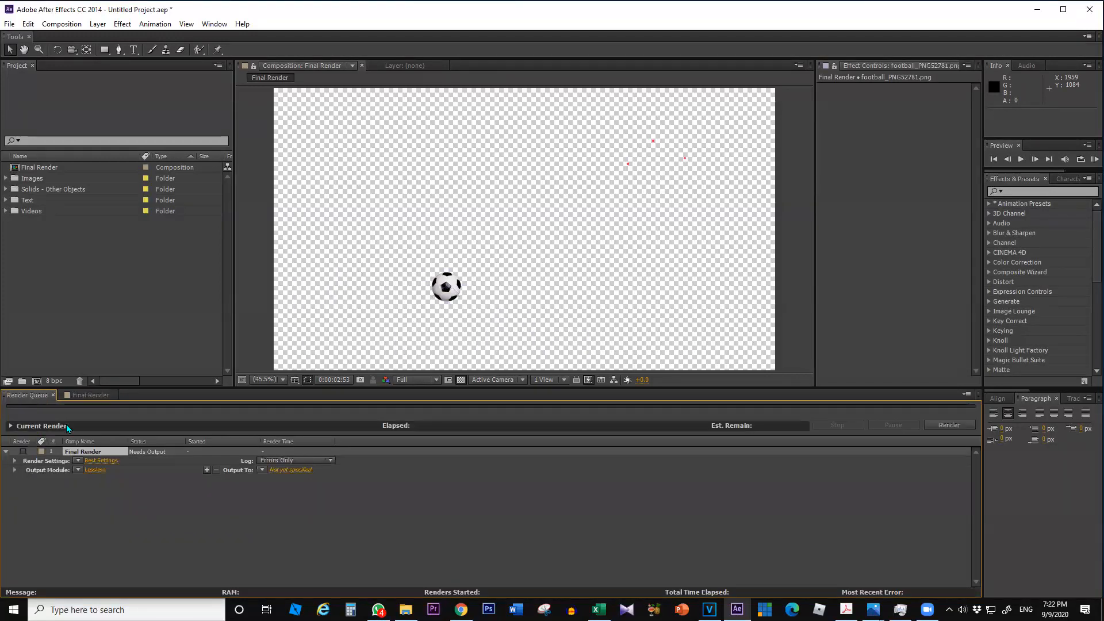
left_click(99, 460)
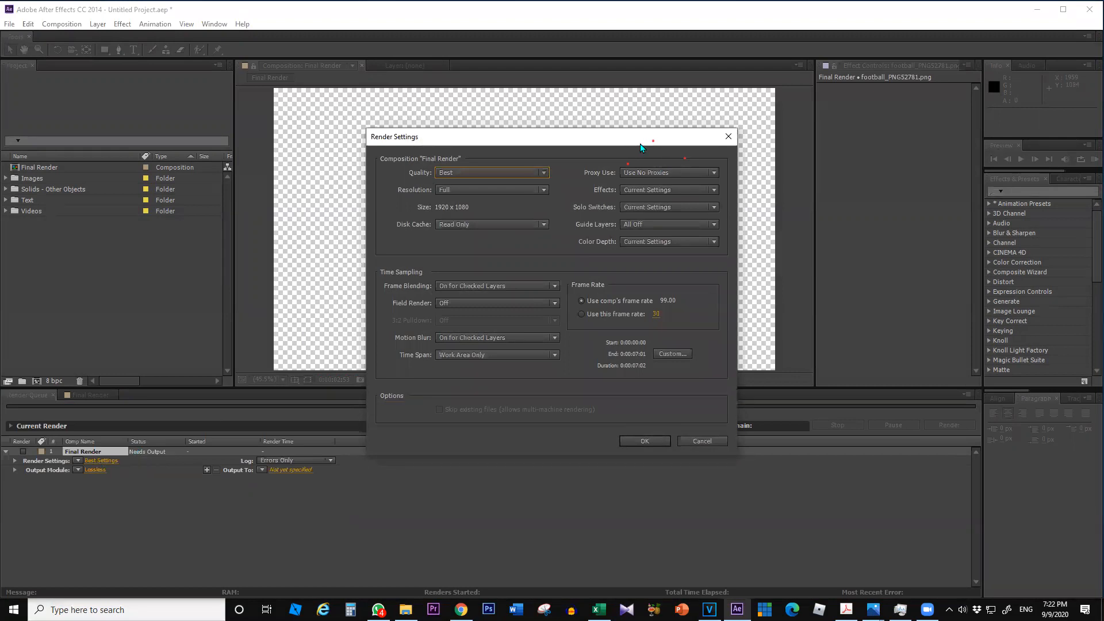
left_click_drag(640, 147, 647, 115)
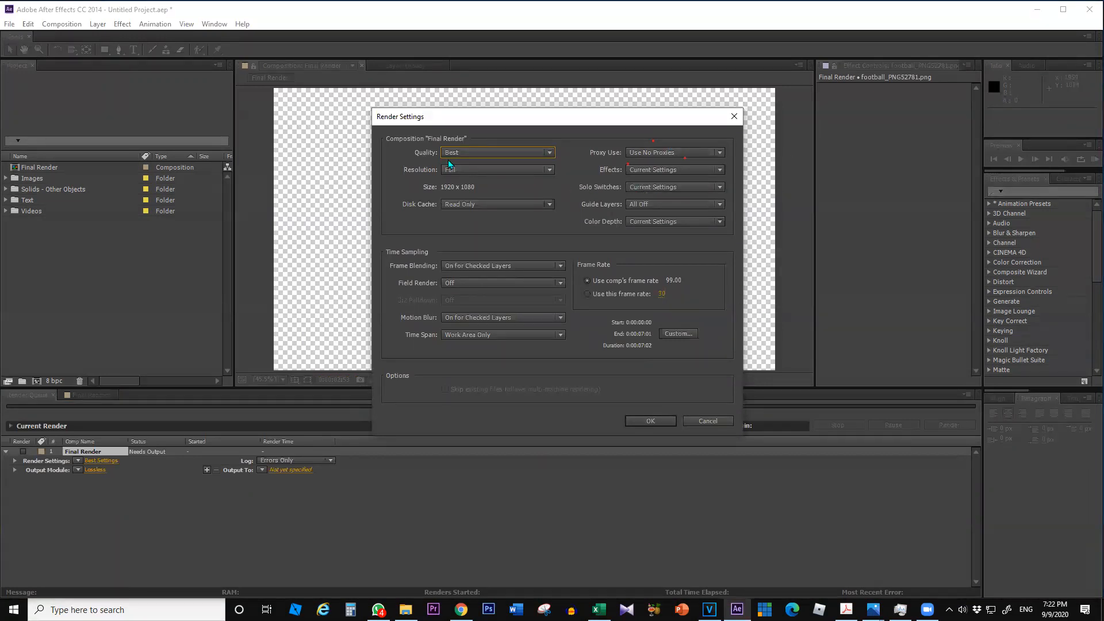
left_click(469, 169)
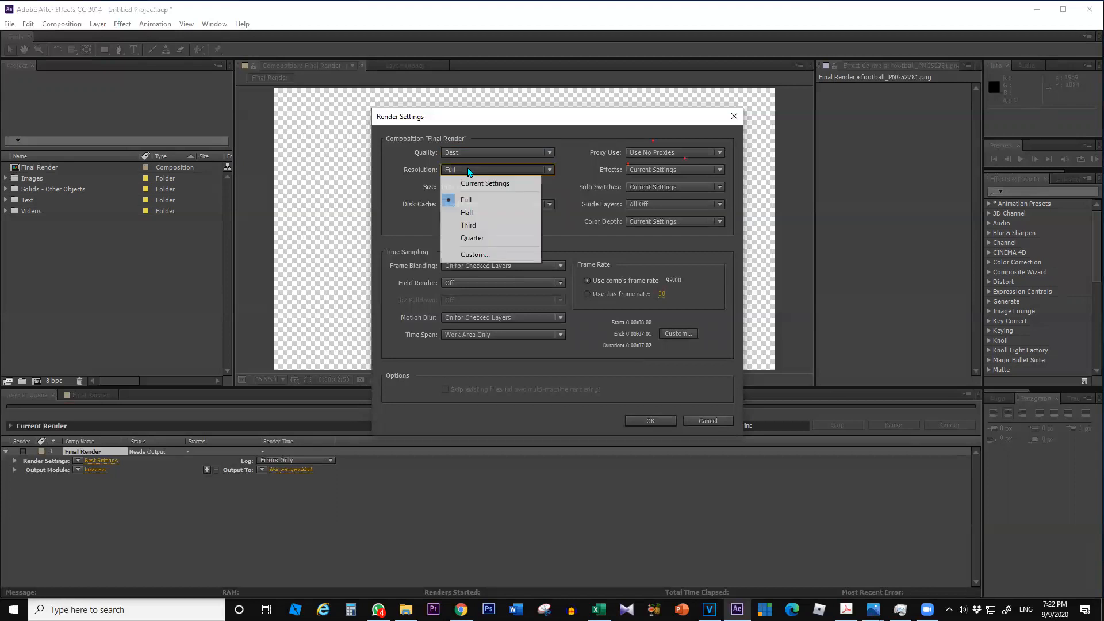
left_click(719, 420)
left_click(719, 420)
- Check the preview resolution options of the Final Render composition view without changing the resolution
left_click(82, 397)
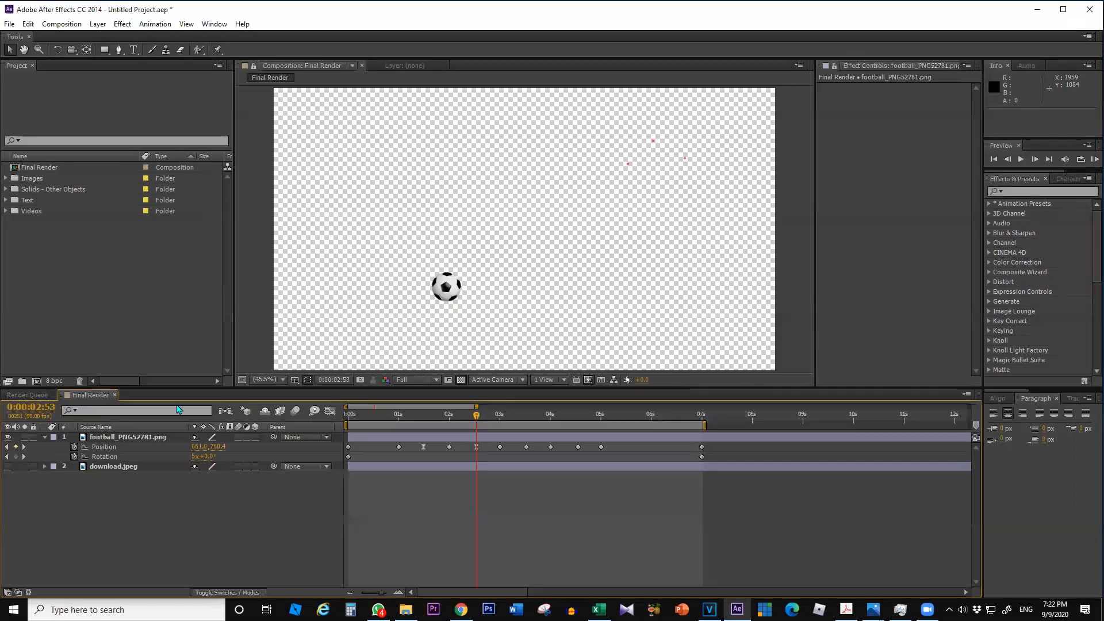
left_click(407, 380)
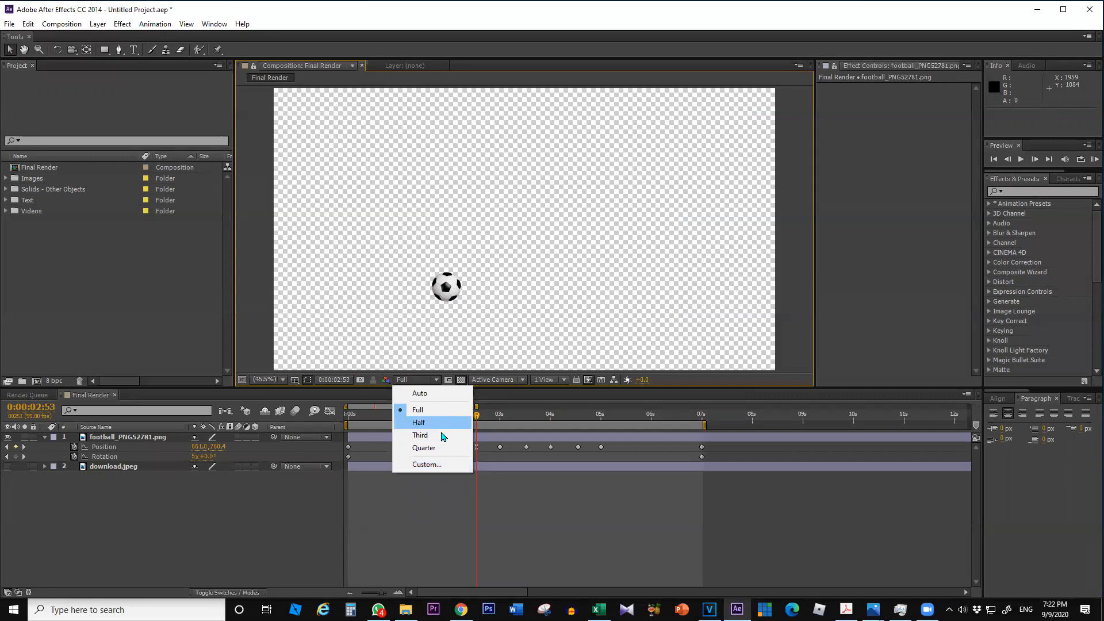
left_click(419, 380)
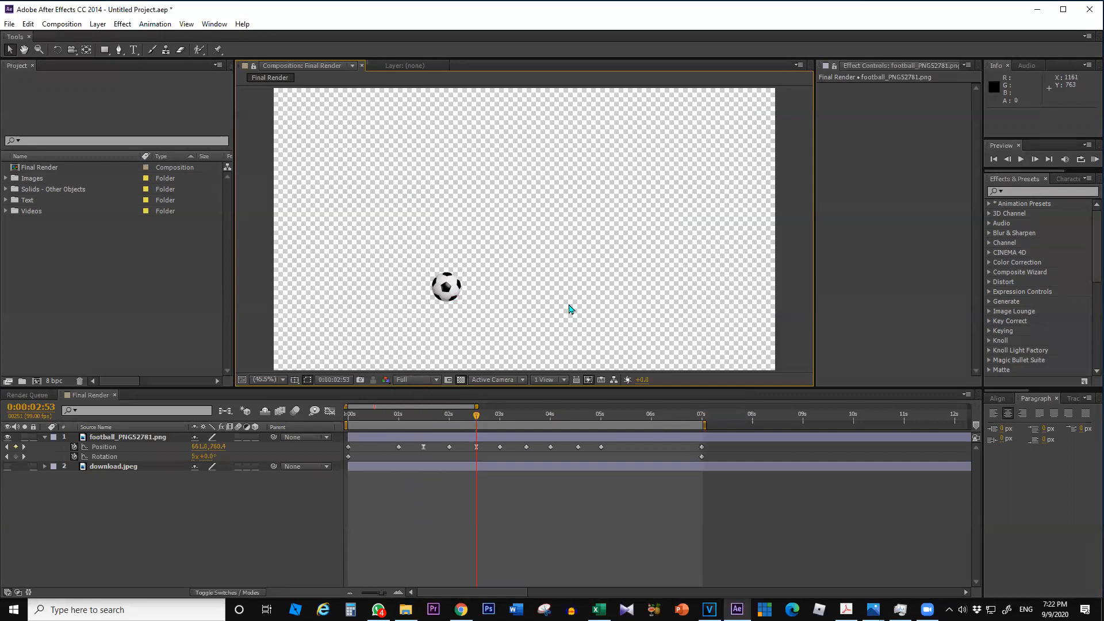
left_click(438, 382)
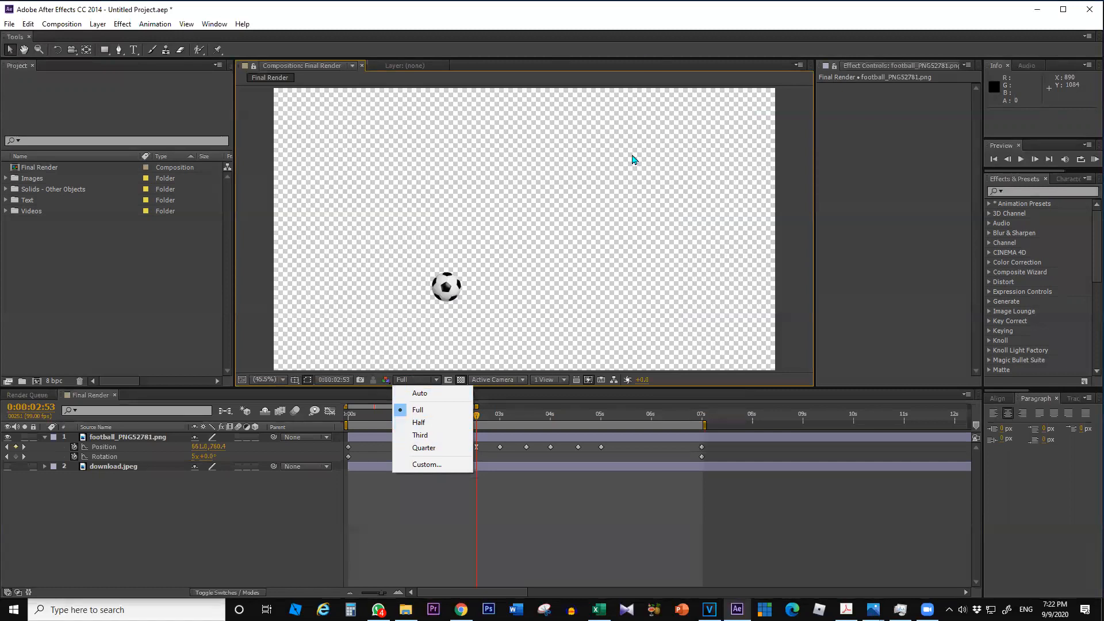
- Confirm the Final Render item's render settings with Best quality, Full resolution and Read Only disk cache
left_click(10, 396)
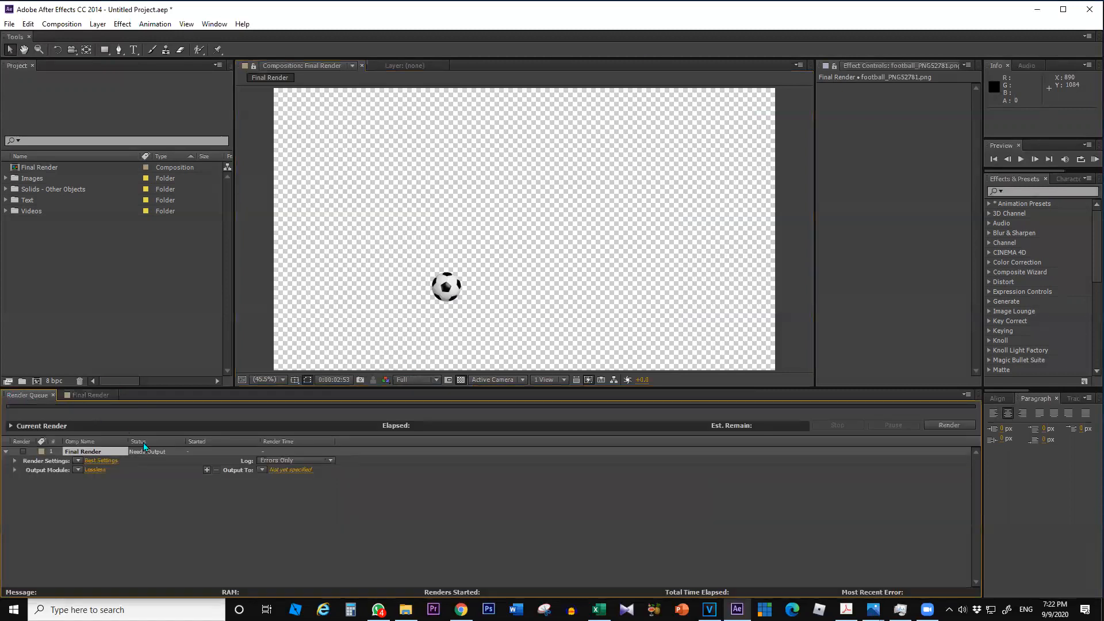
left_click(110, 460)
left_click(468, 152)
left_click(467, 151)
left_click(471, 170)
left_click(474, 200)
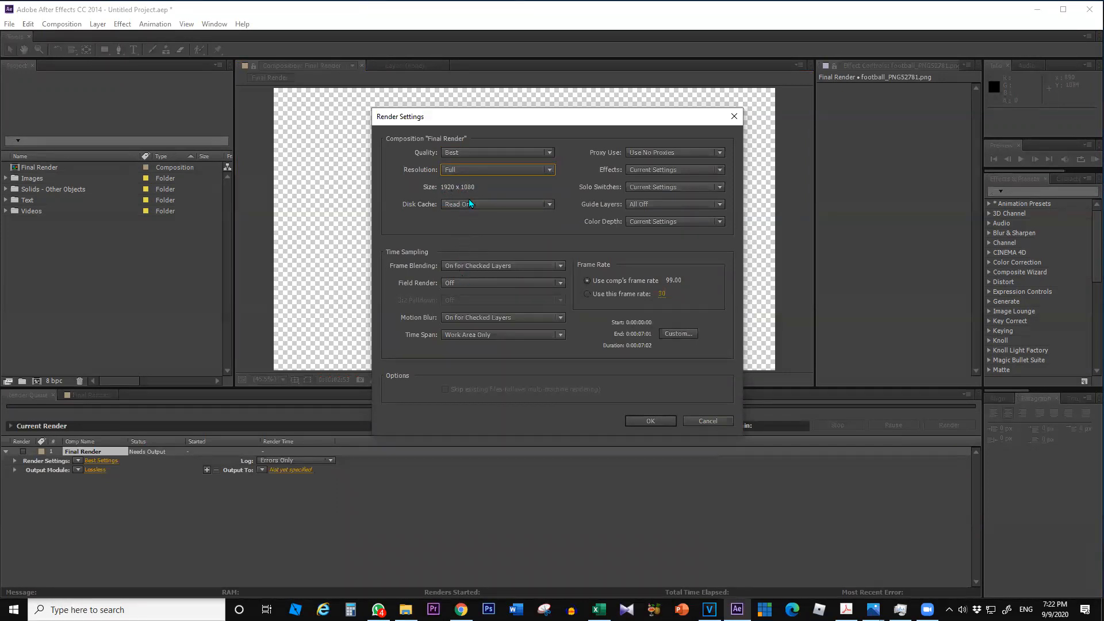
left_click(549, 205)
left_click(547, 208)
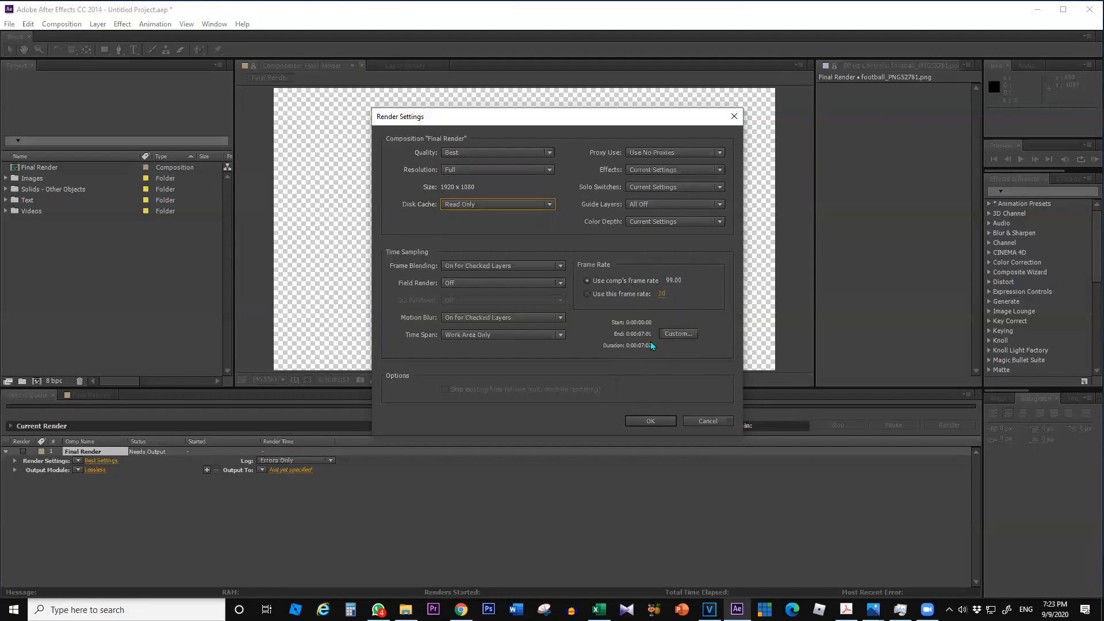
left_click(640, 420)
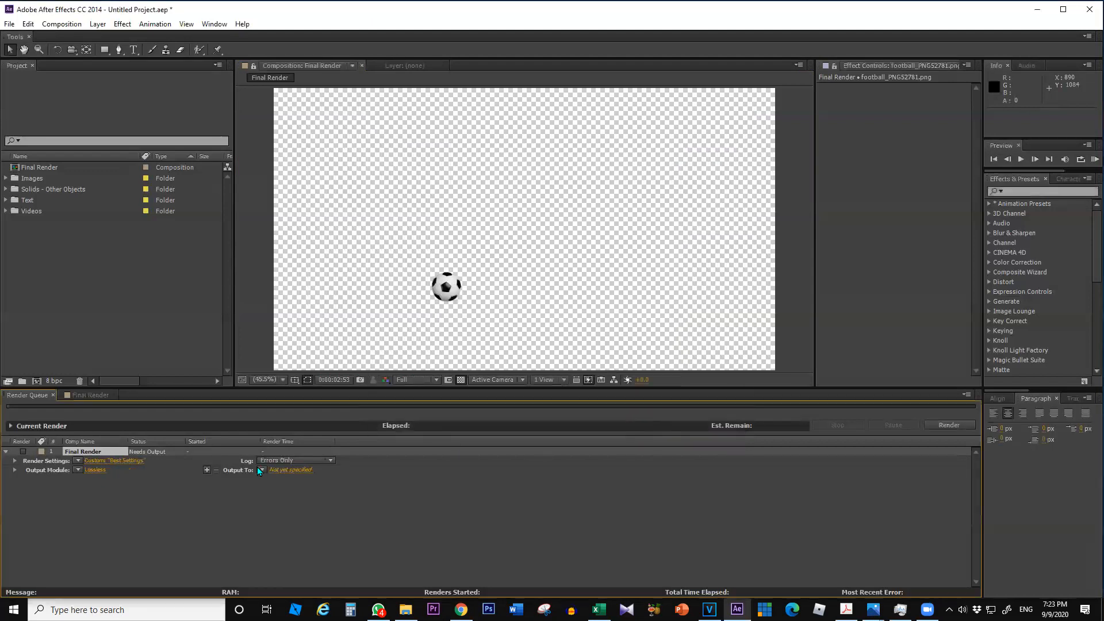
- Open the output module settings and review the available formats and channel options with AVI as the format
left_click(96, 469)
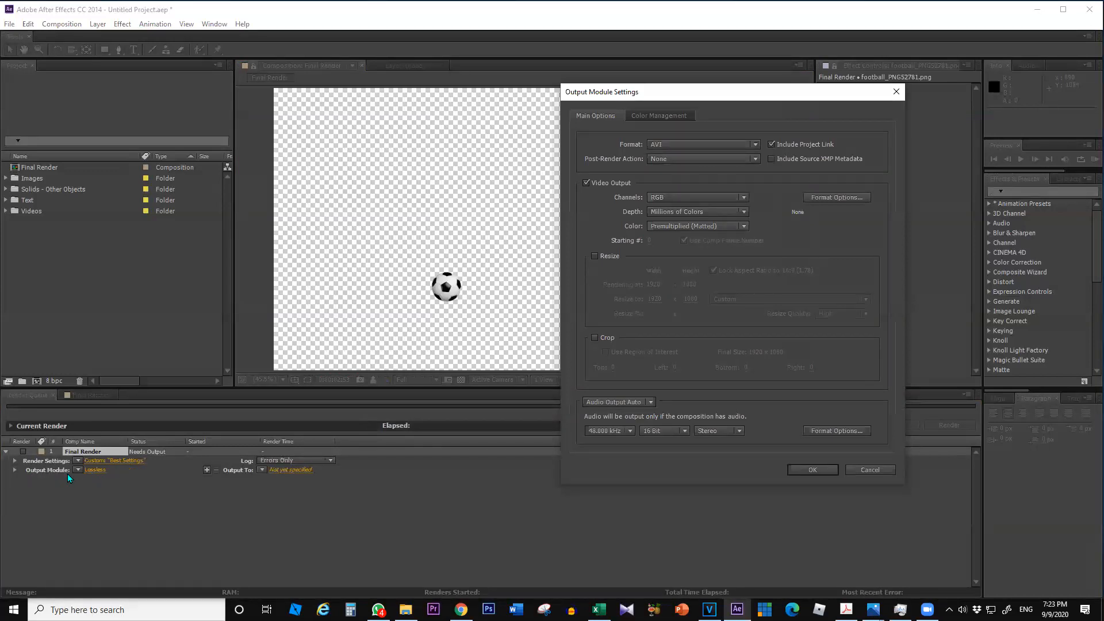
left_click(670, 145)
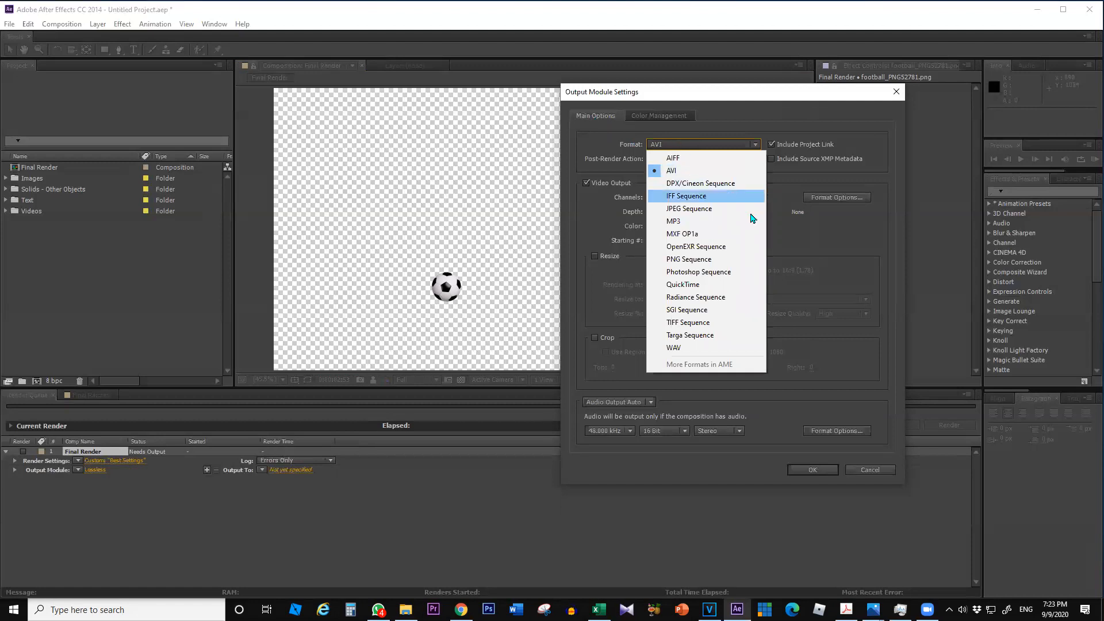
left_click(704, 170)
left_click(696, 198)
left_click(694, 197)
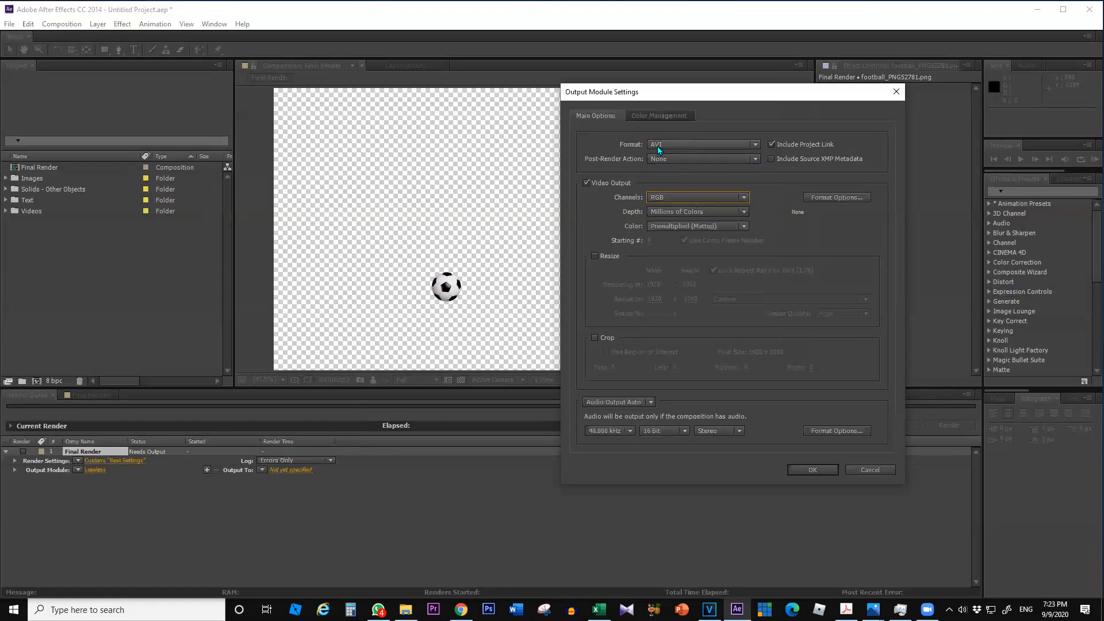
left_click(675, 196)
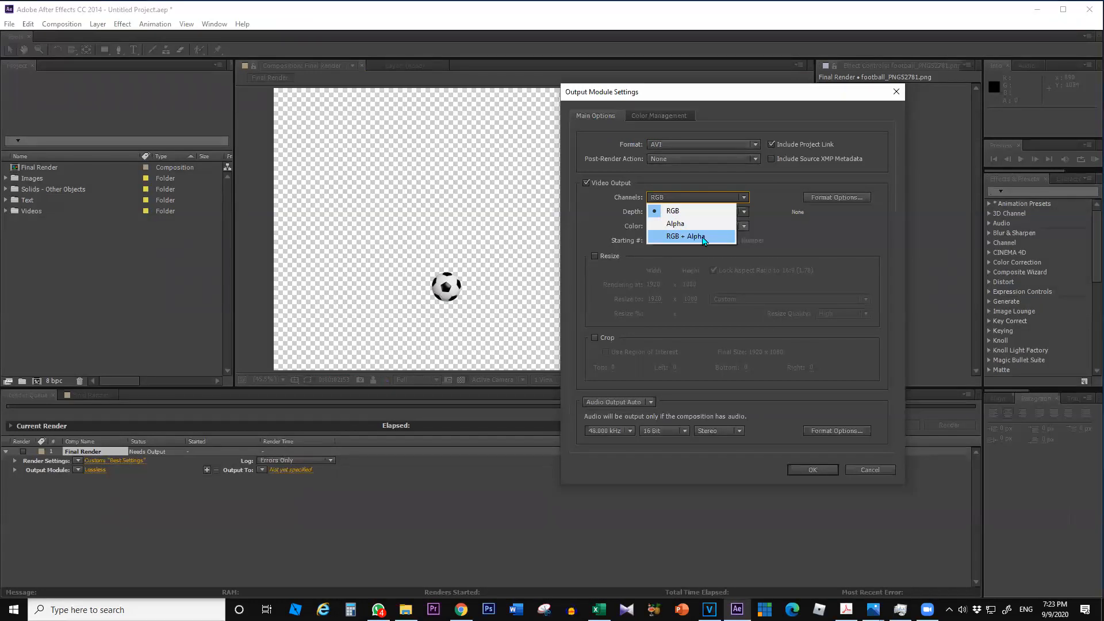
- Try DPX/Cineon Sequence and MP3 as the output format in the output module settings
left_click(675, 144)
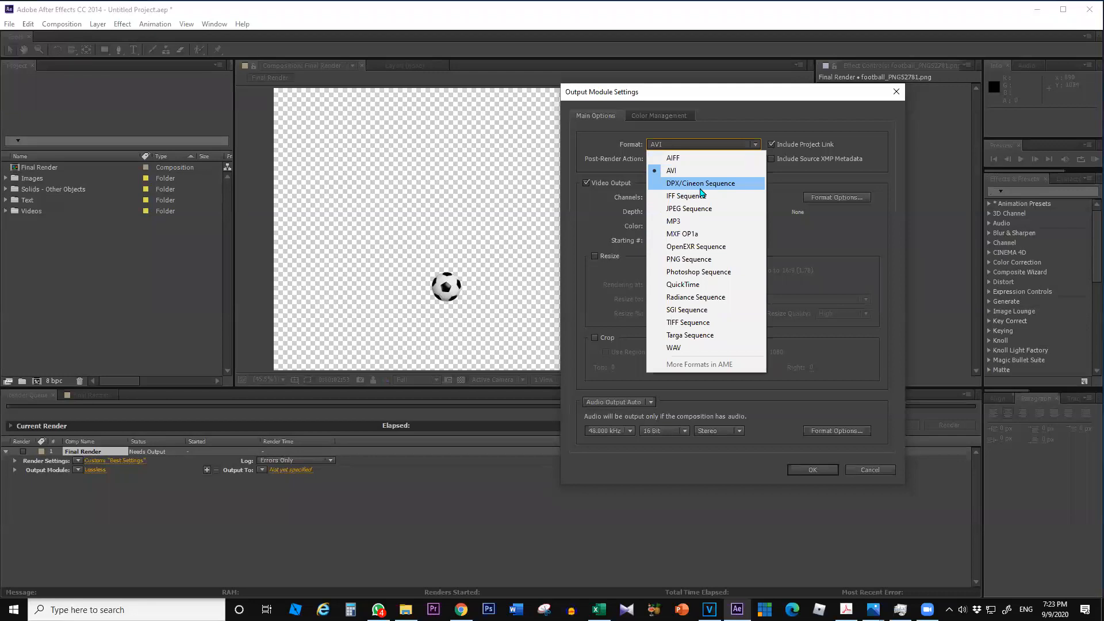
left_click(726, 185)
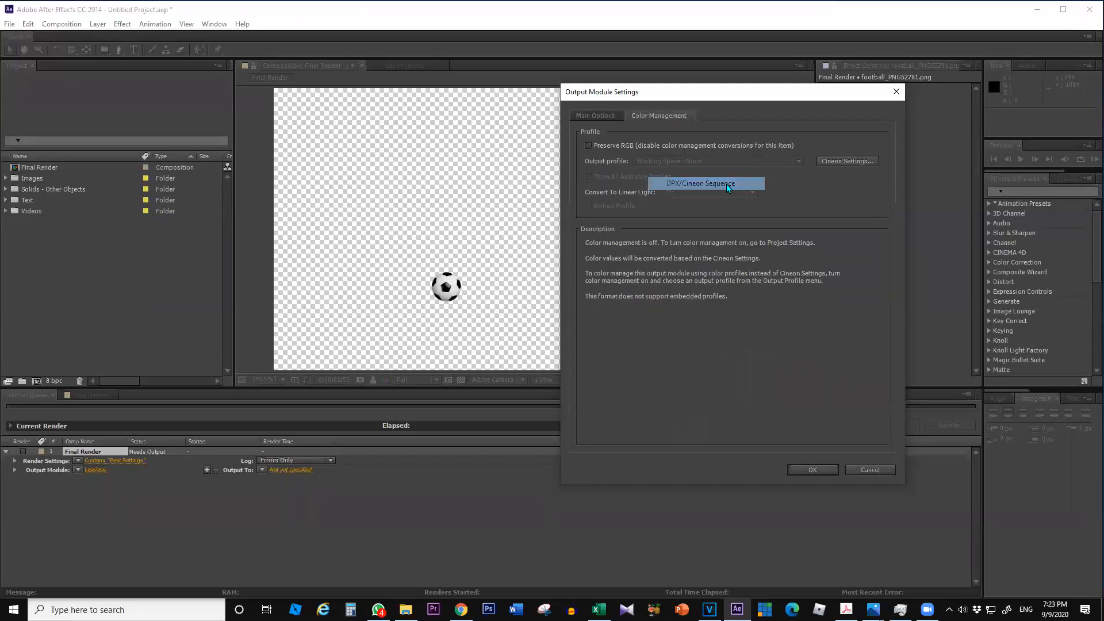
left_click(593, 117)
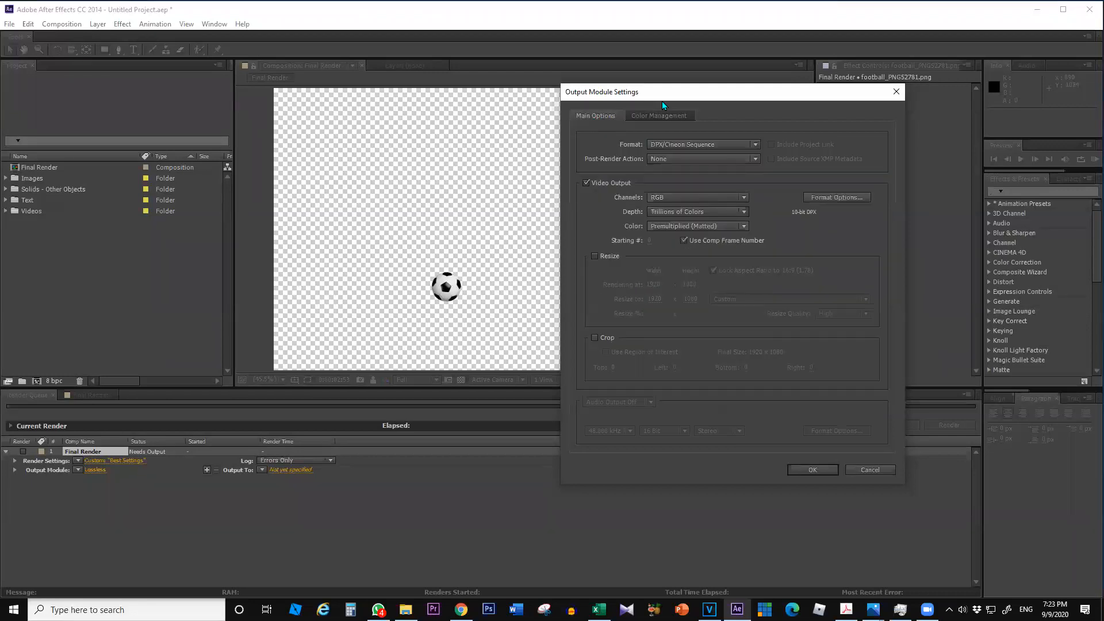
left_click(693, 145)
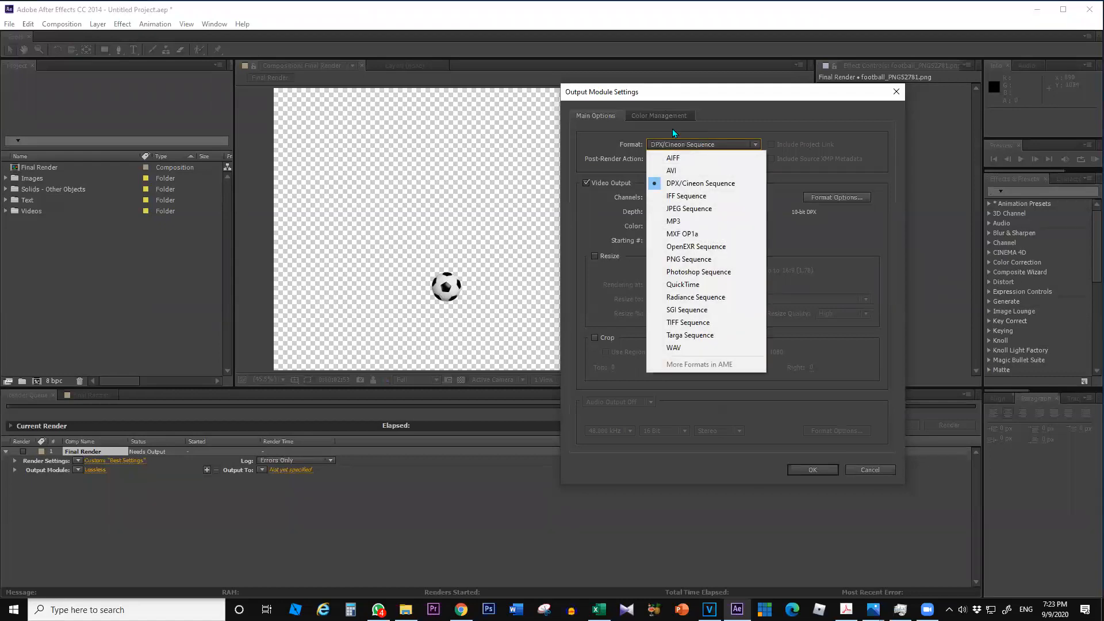
left_click(633, 117)
left_click(582, 119)
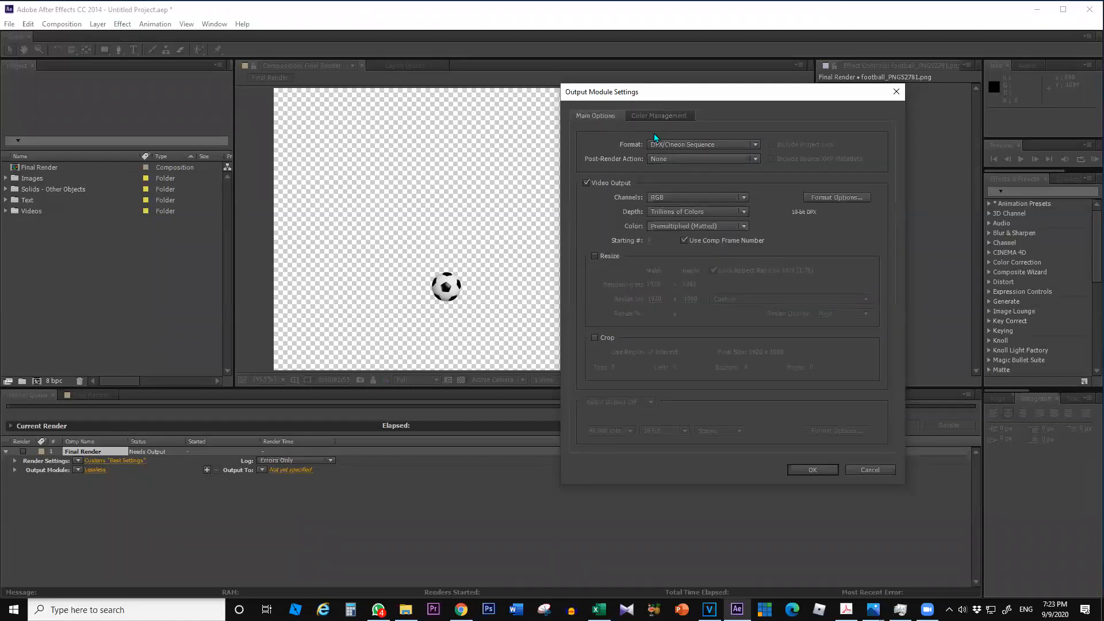
left_click(719, 145)
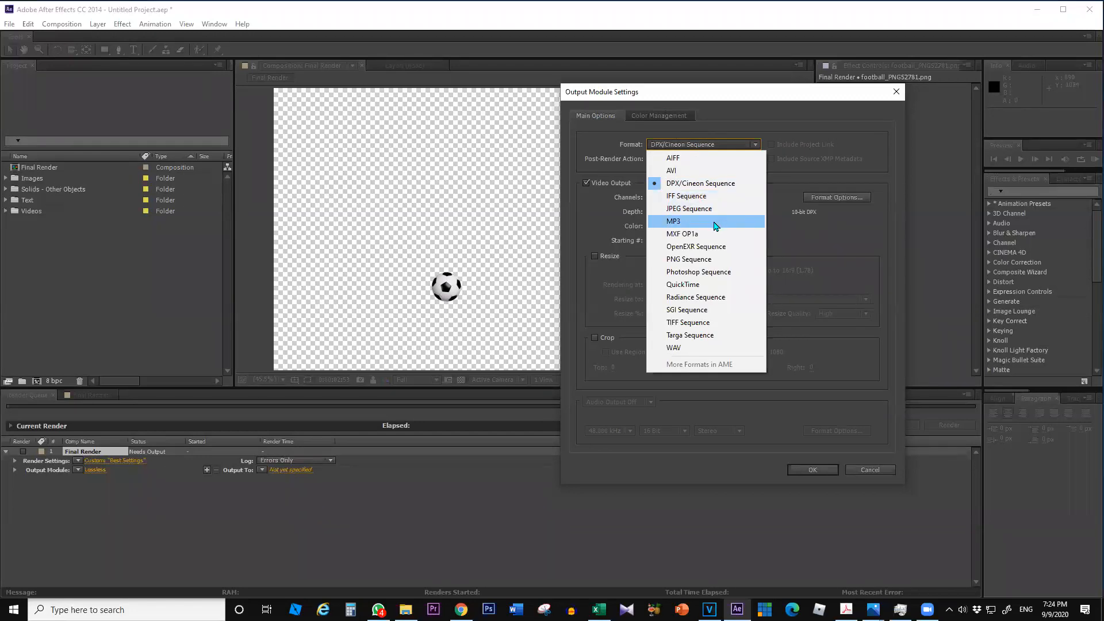
left_click(674, 223)
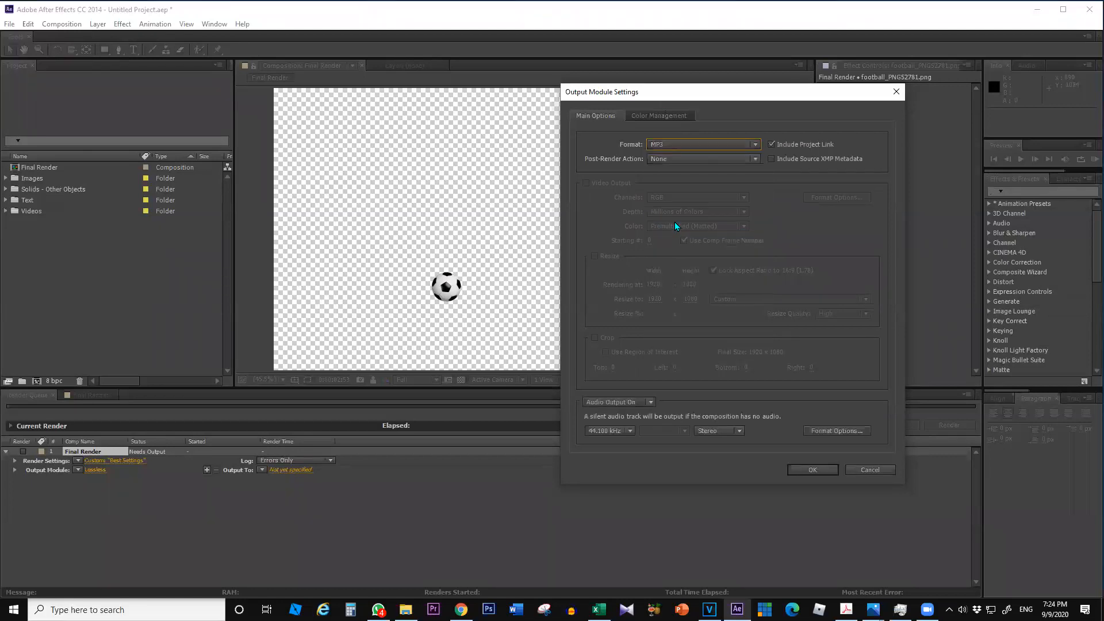
- Try PNG Sequence as the output format and check its post-render action and channel options
left_click(693, 143)
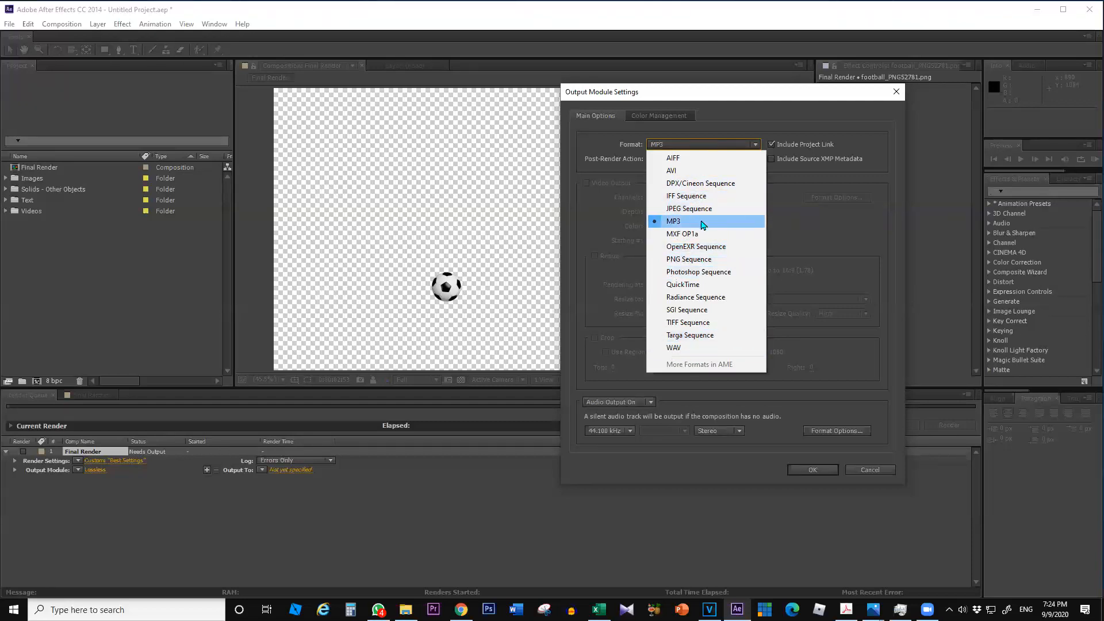
left_click(690, 260)
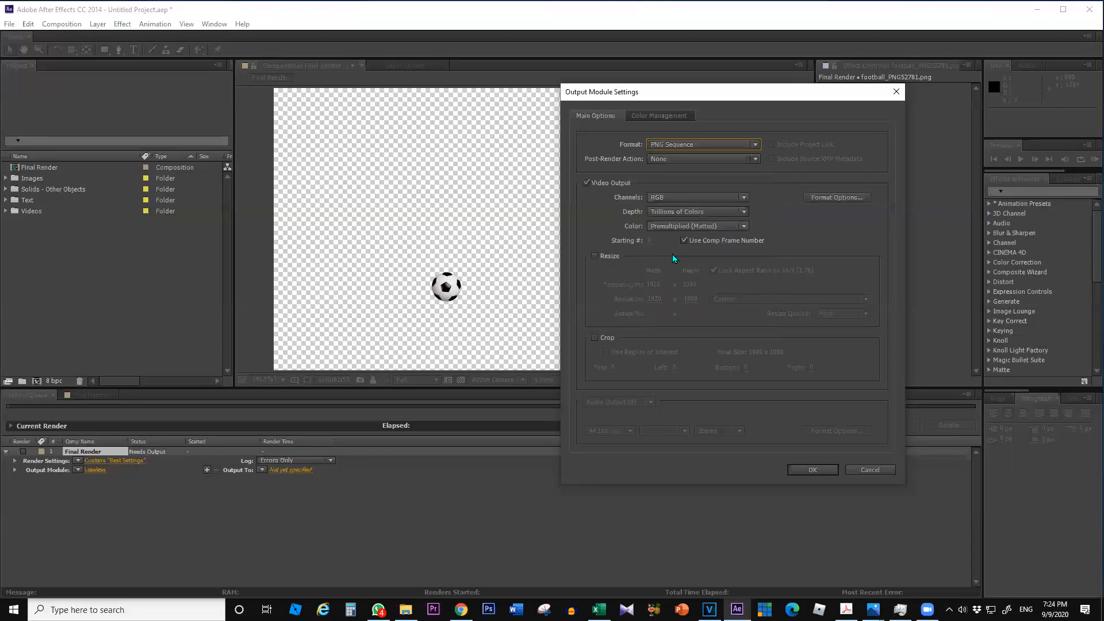
left_click(679, 155)
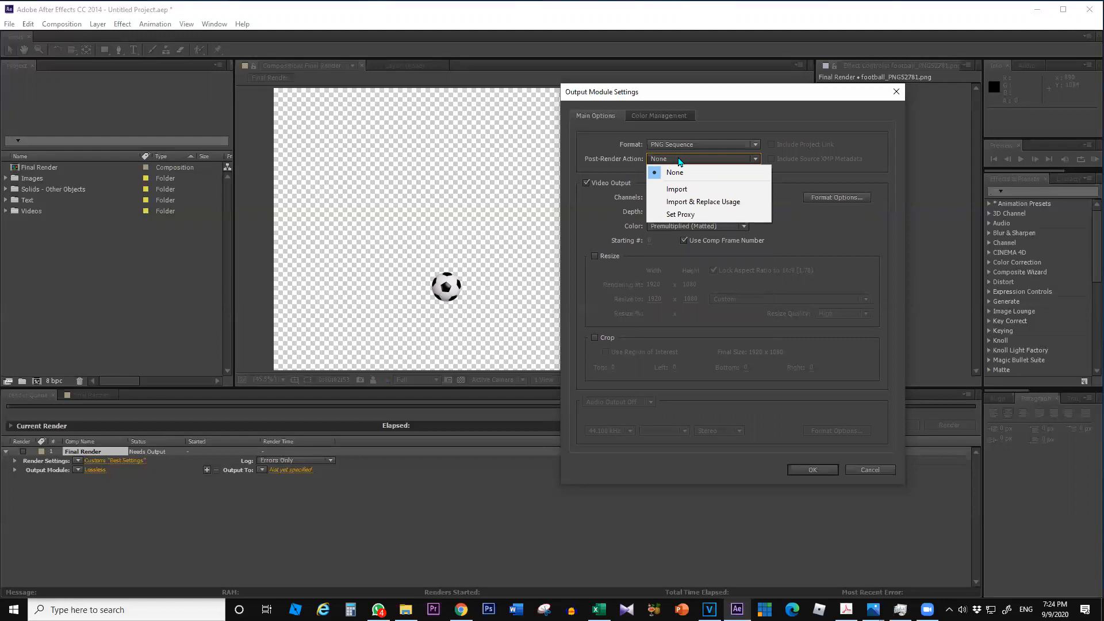
left_click(678, 157)
left_click(713, 197)
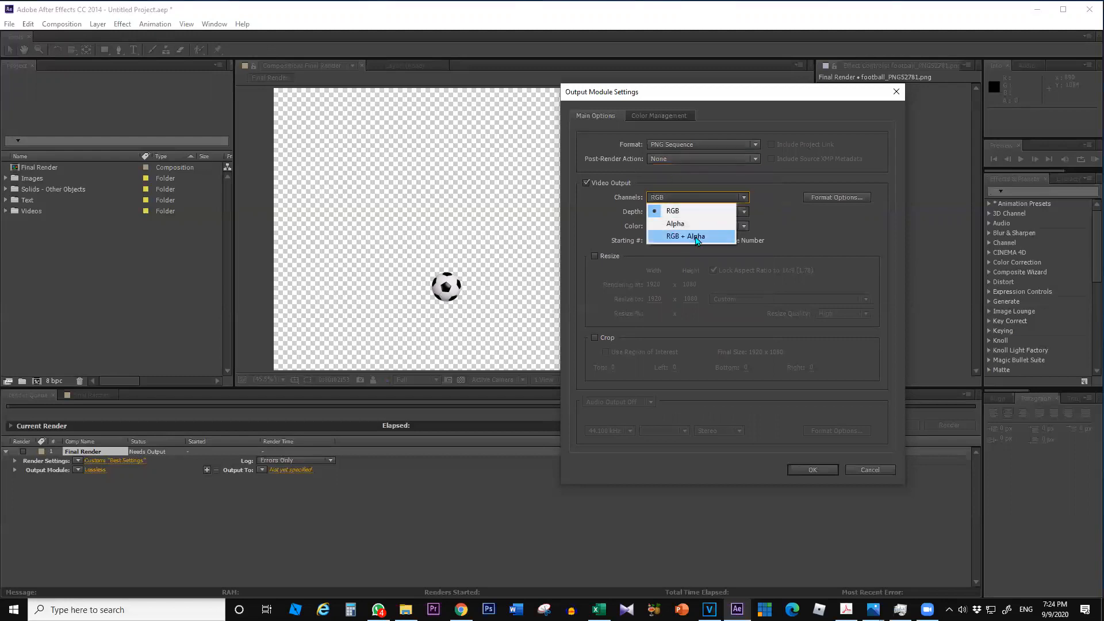
left_click(683, 147)
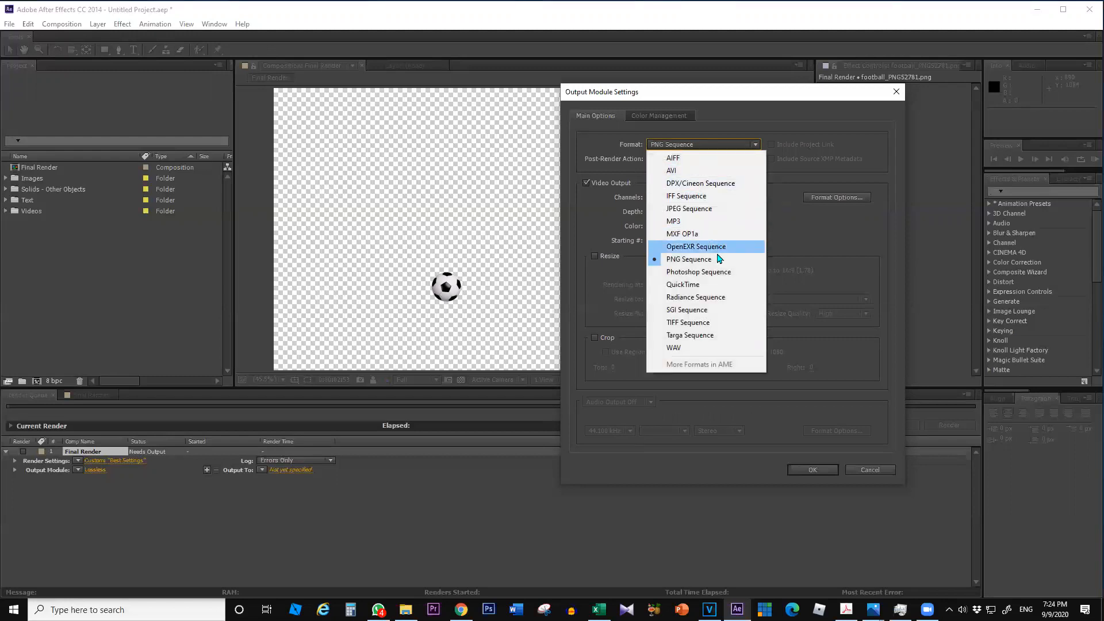
left_click(693, 208)
left_click(794, 368)
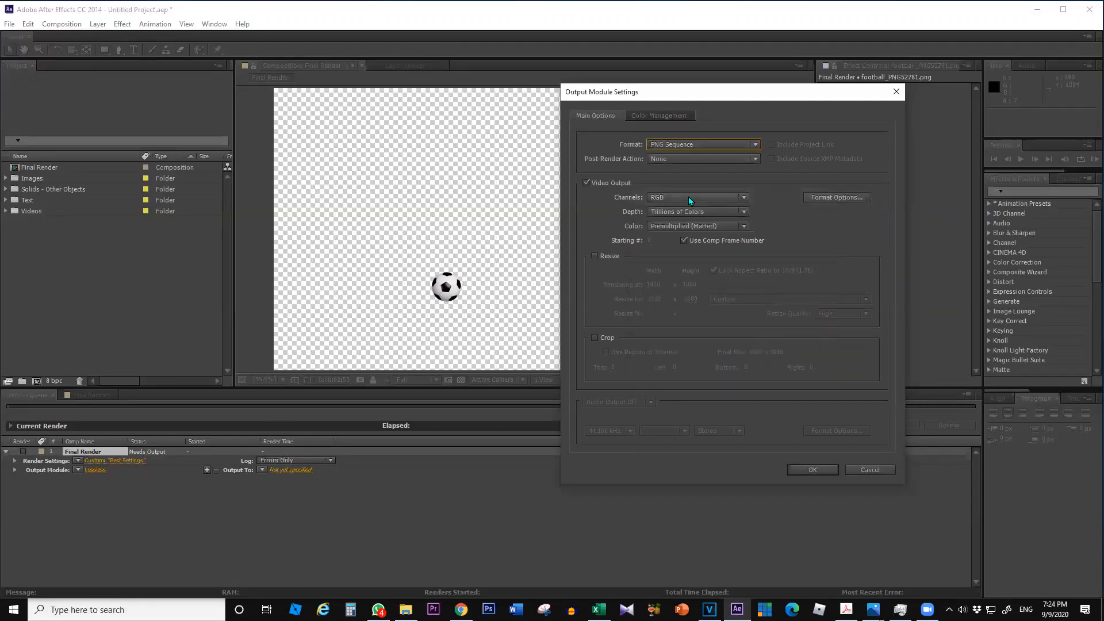
- Try TIFF Sequence and Photoshop Sequence as the output format, checking the channel options available for them
left_click(674, 146)
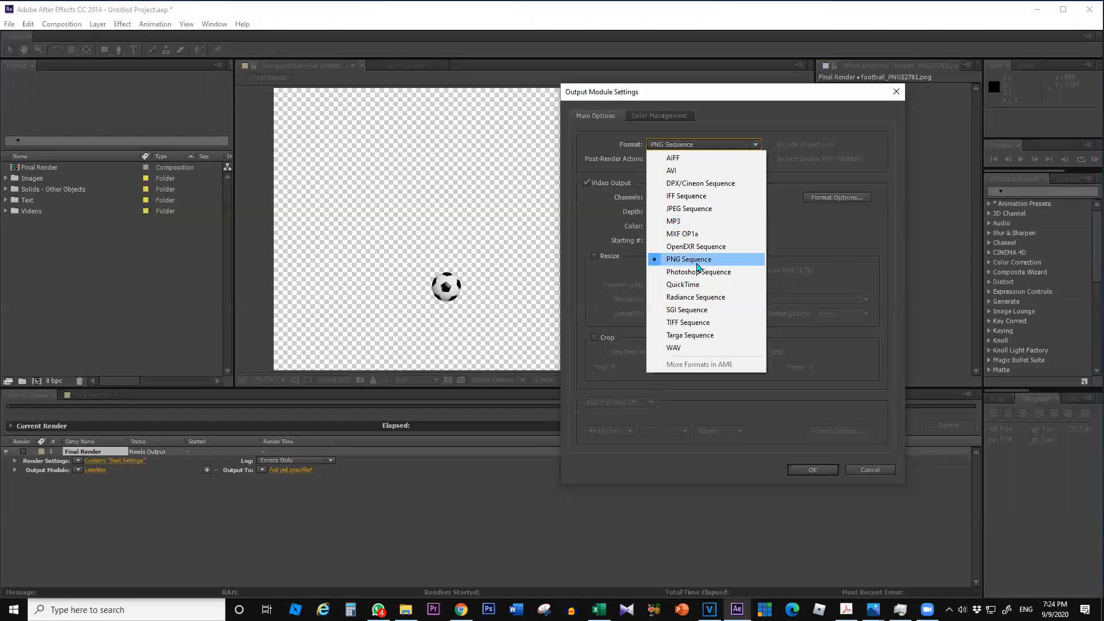
left_click(693, 323)
left_click(696, 200)
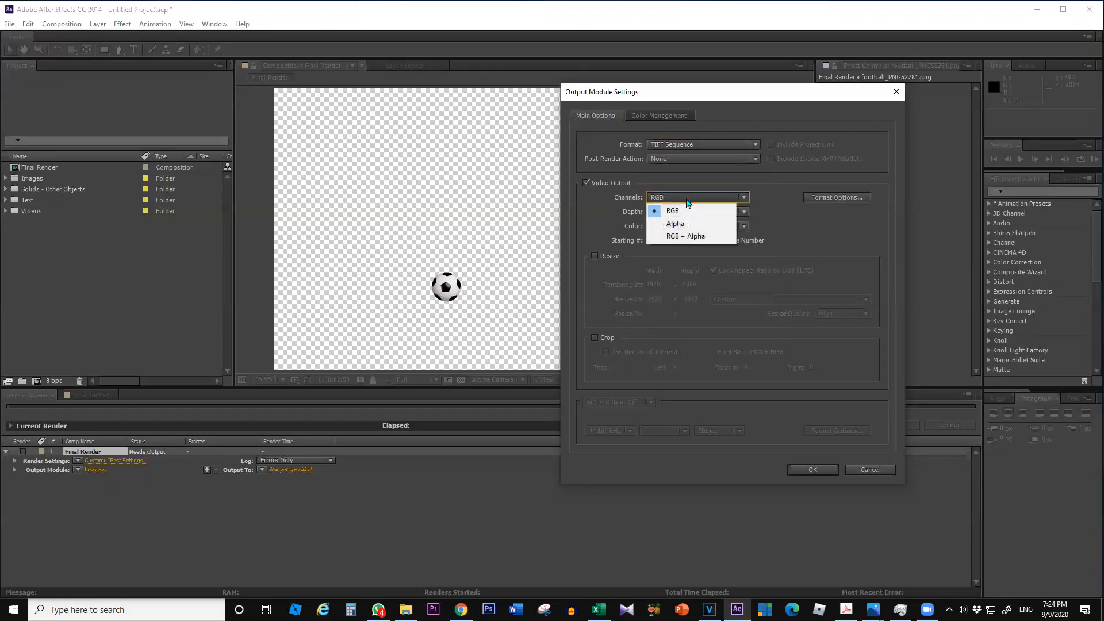
left_click(667, 145)
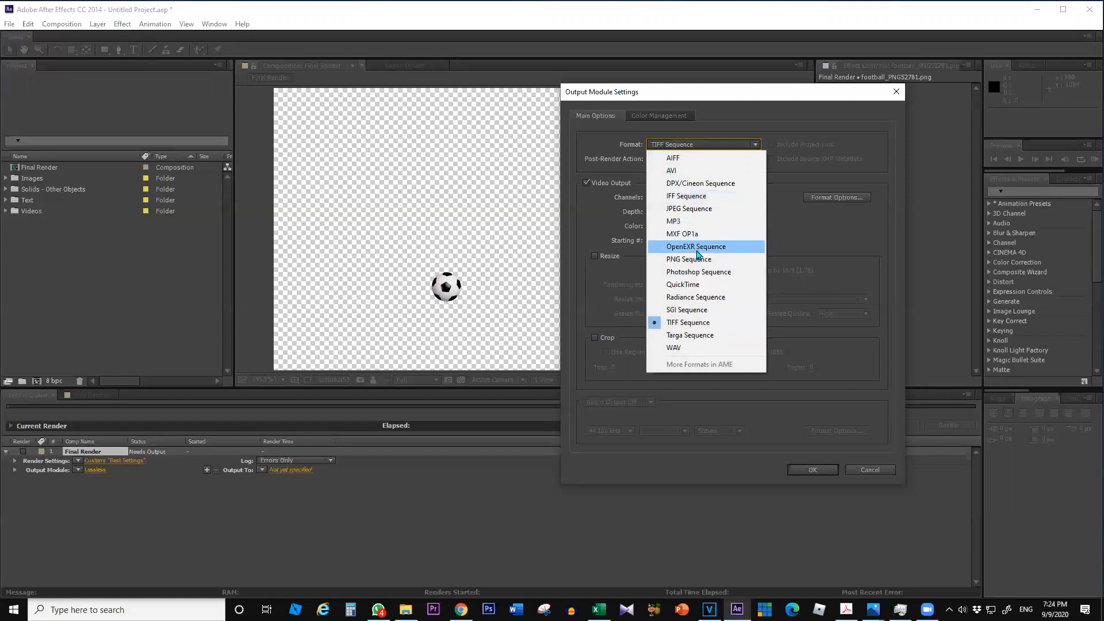
left_click(708, 272)
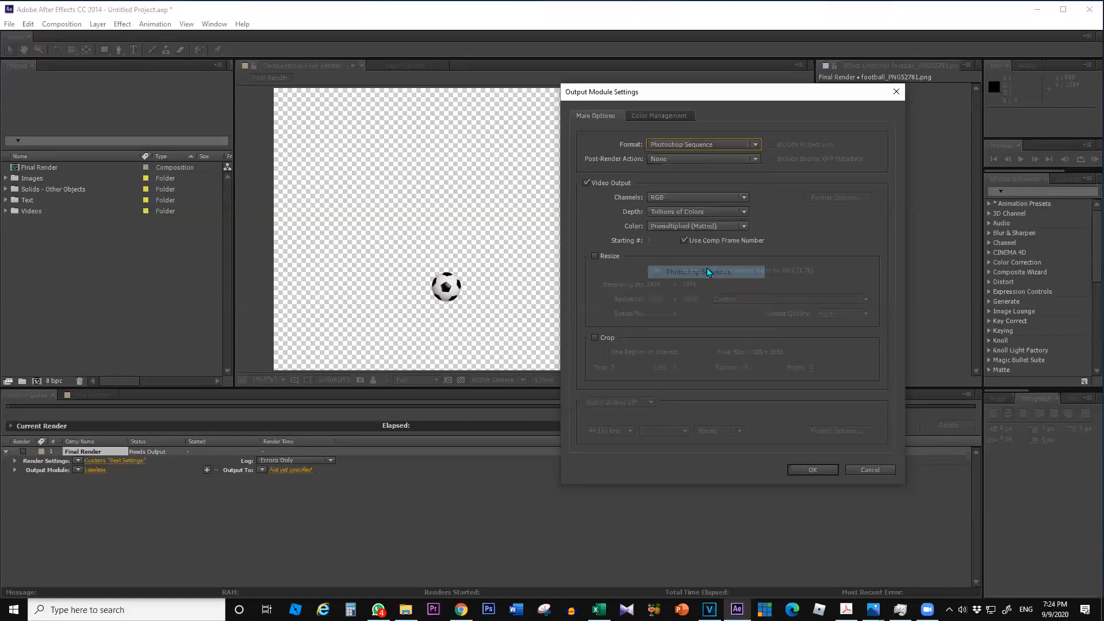
left_click(668, 199)
- Try QuickTime as the output format, check its channel options, and switch the format back to PNG Sequence
left_click(714, 147)
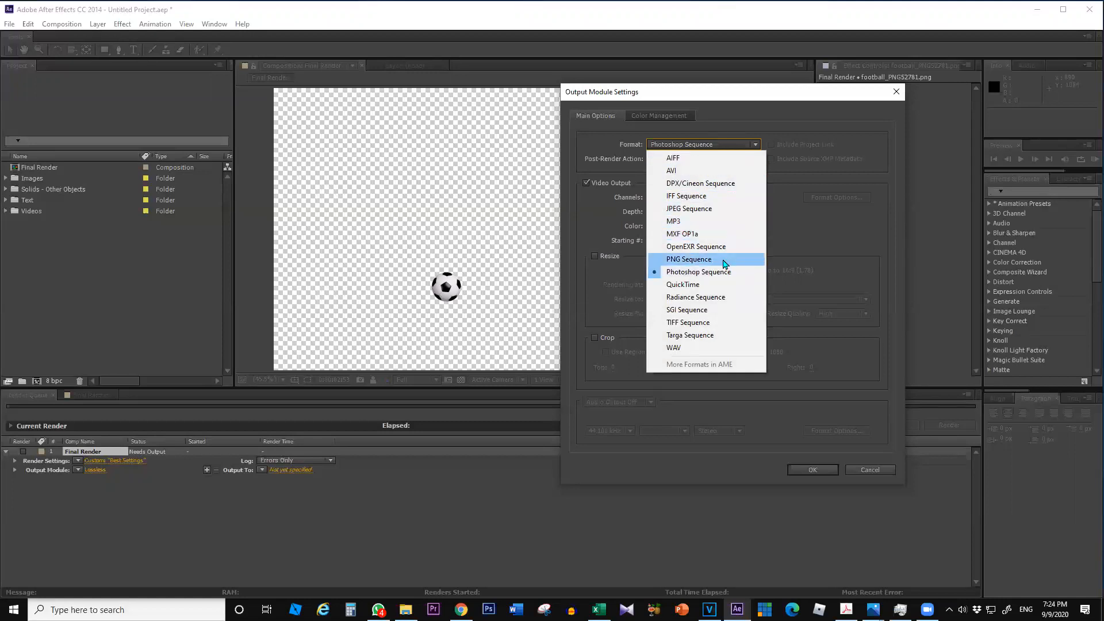
left_click(684, 284)
left_click(677, 199)
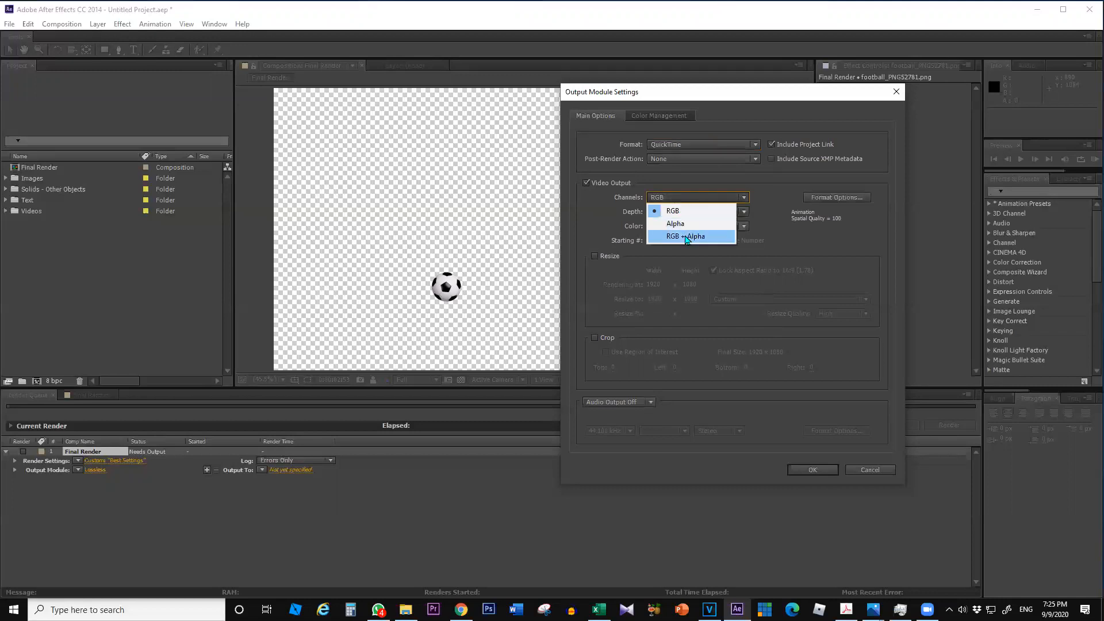
left_click(705, 145)
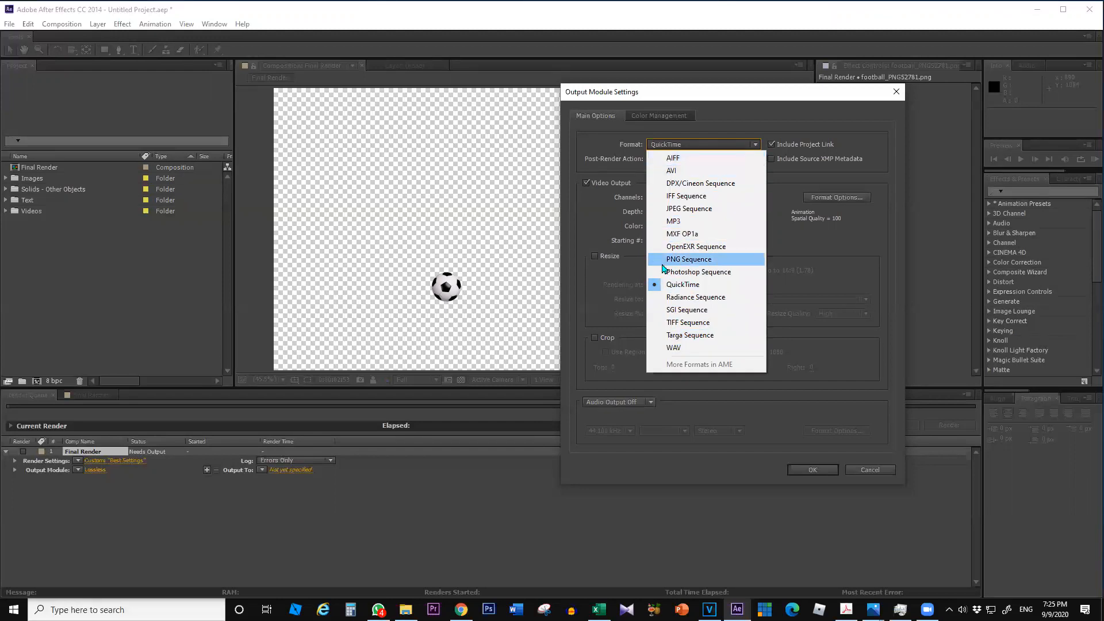
left_click(634, 226)
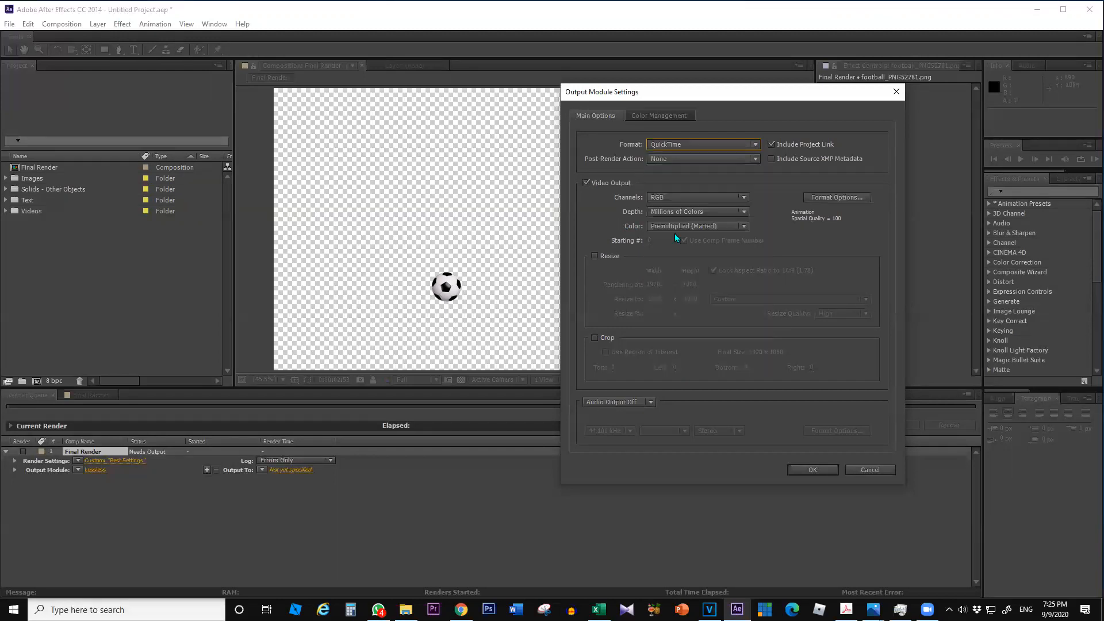
left_click(684, 141)
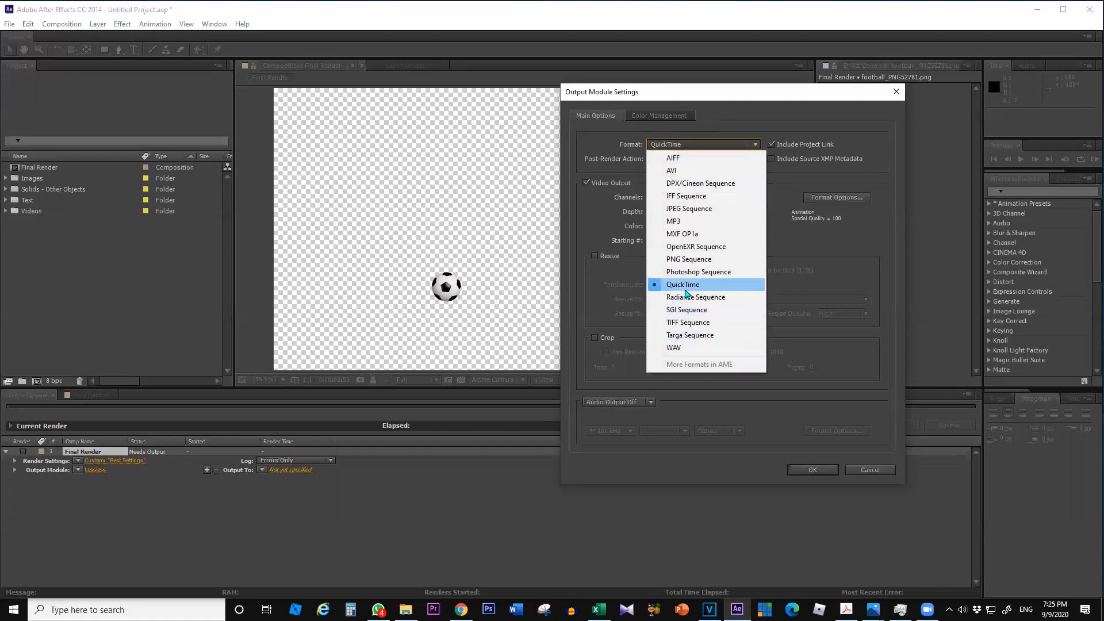
left_click(679, 259)
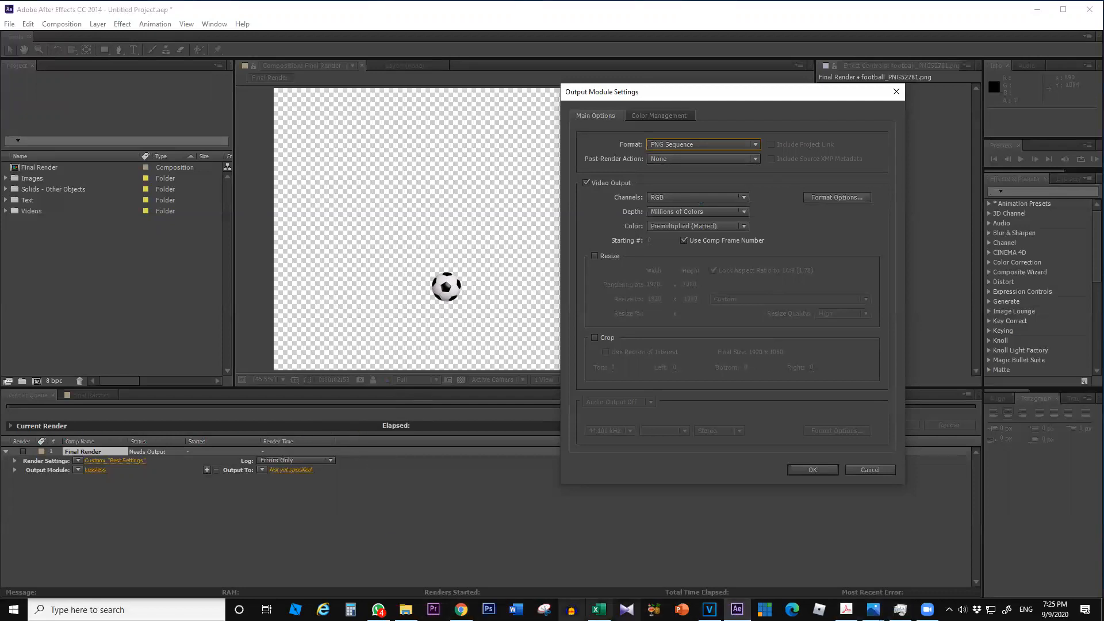
- Calculate 7 × 120 in Calculator and return to the After Effects output module settings
left_click(351, 610)
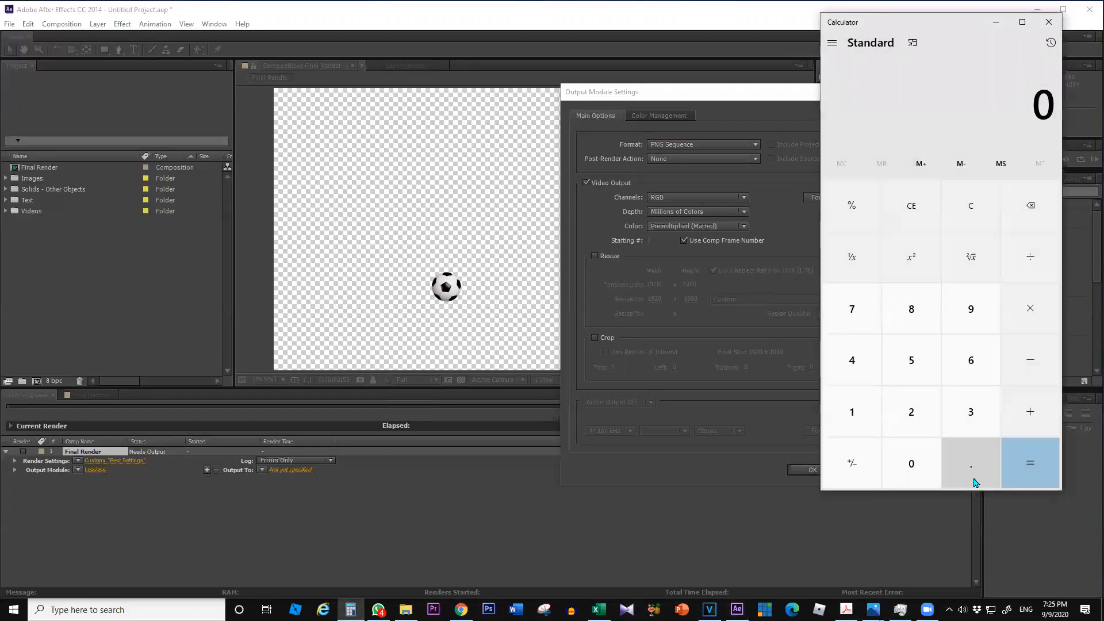
type("7")
type("120")
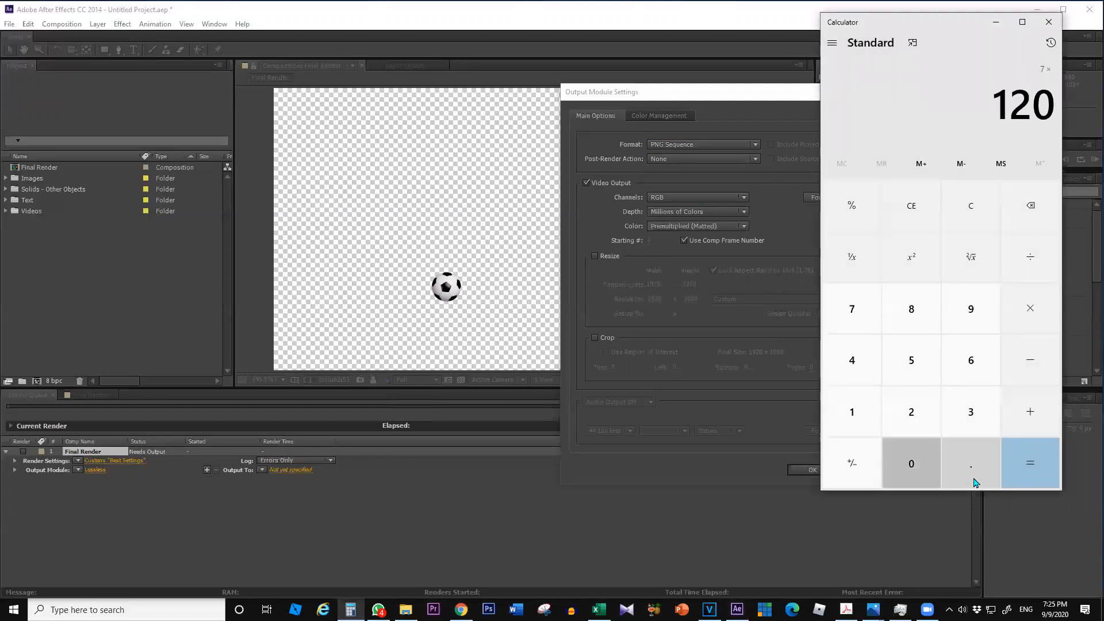
key("Return")
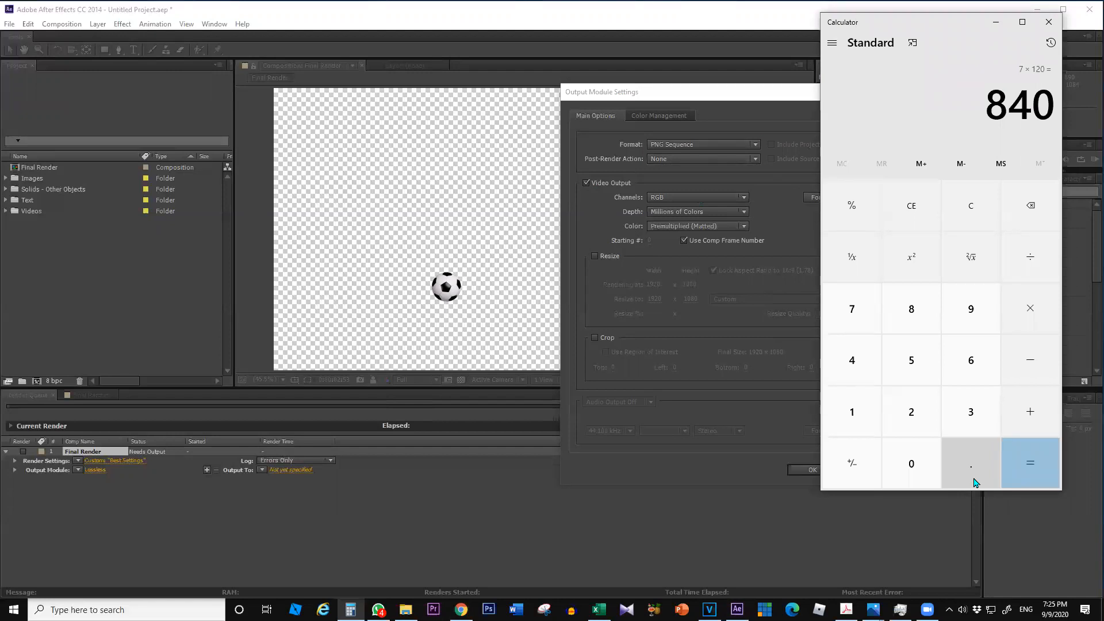
left_click(803, 92)
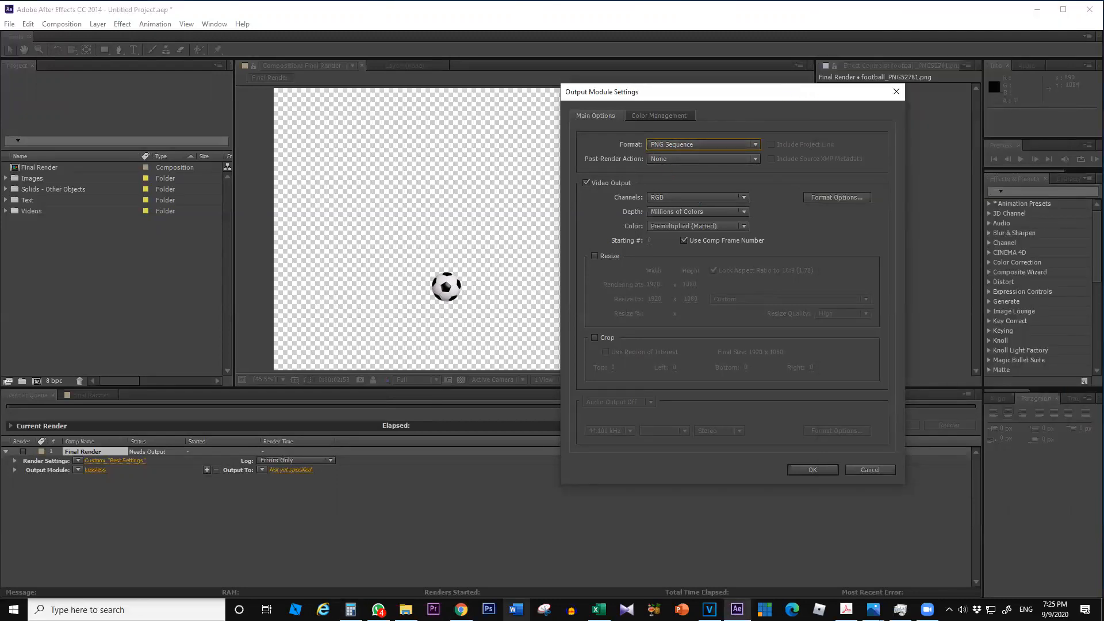
- Set the output format to QuickTime with RGB + Alpha channels
left_click(692, 146)
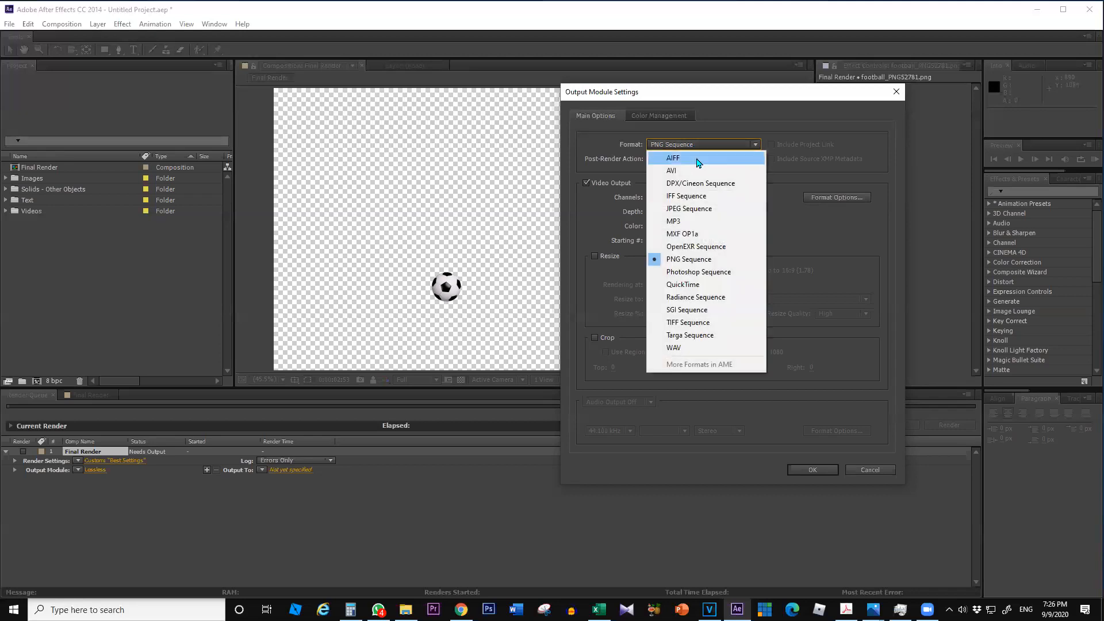
left_click(683, 284)
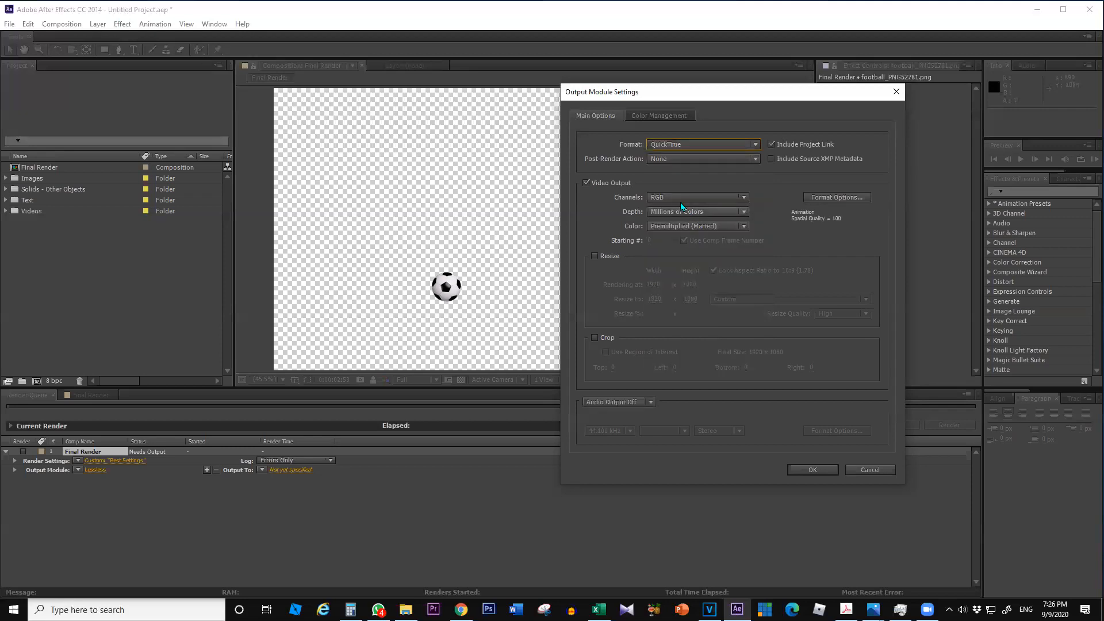
left_click(724, 197)
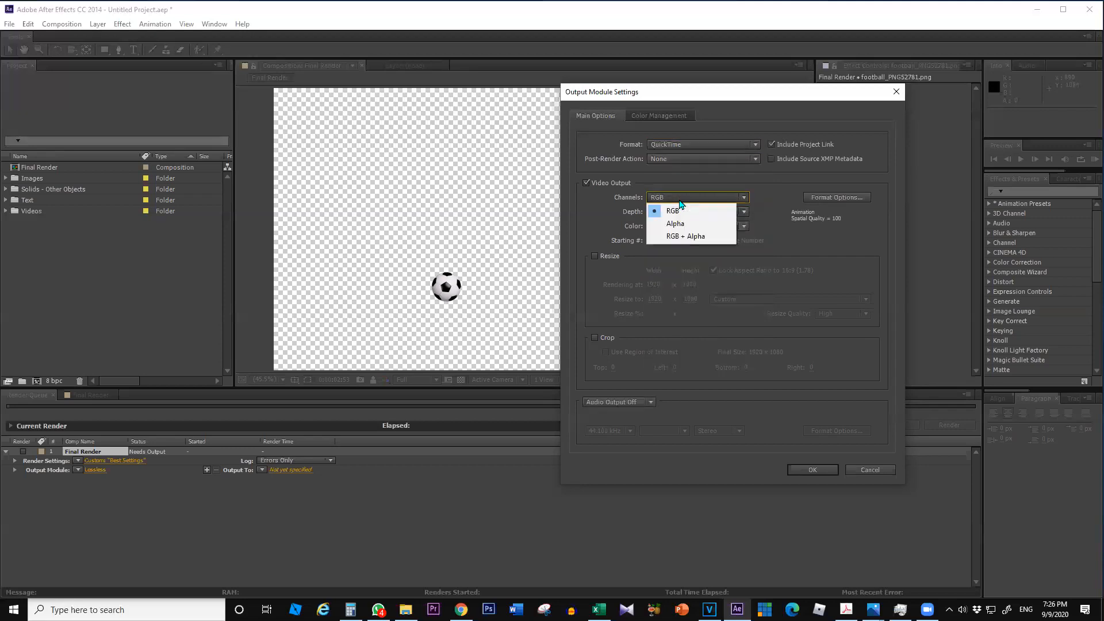
left_click(682, 237)
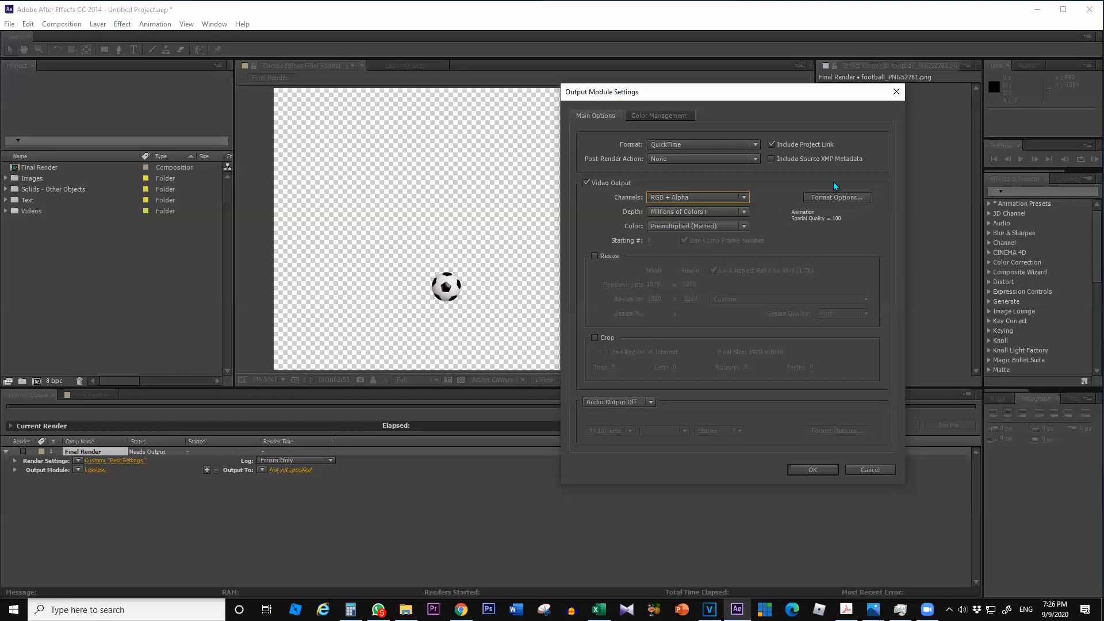
- Review the QuickTime codec options without changing them and confirm the output module settings
left_click(826, 198)
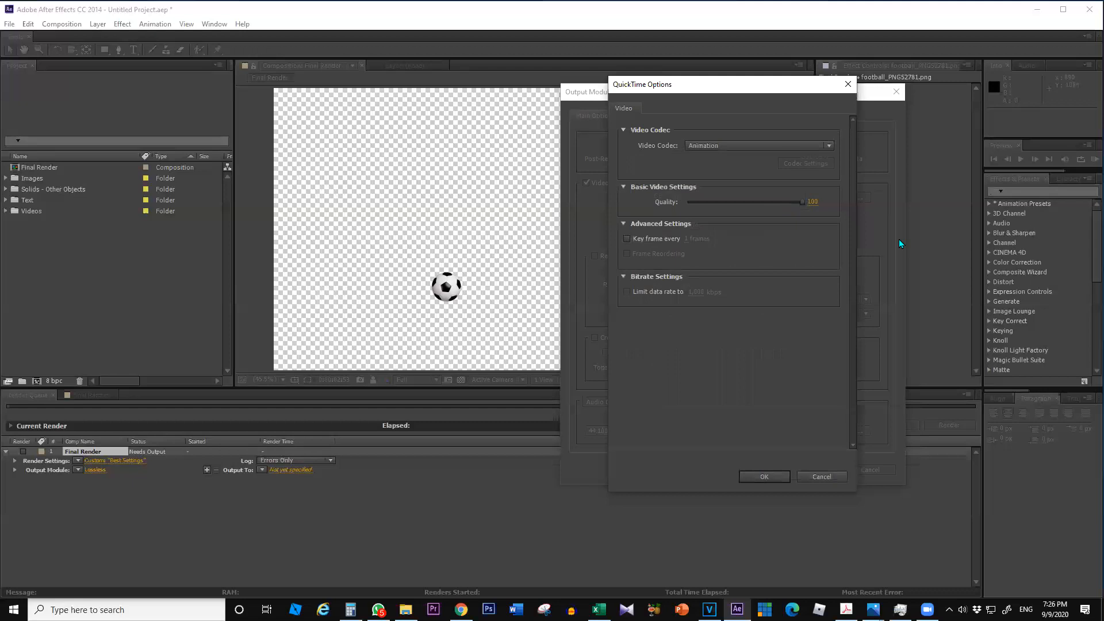
left_click(847, 84)
left_click(847, 200)
left_click(848, 85)
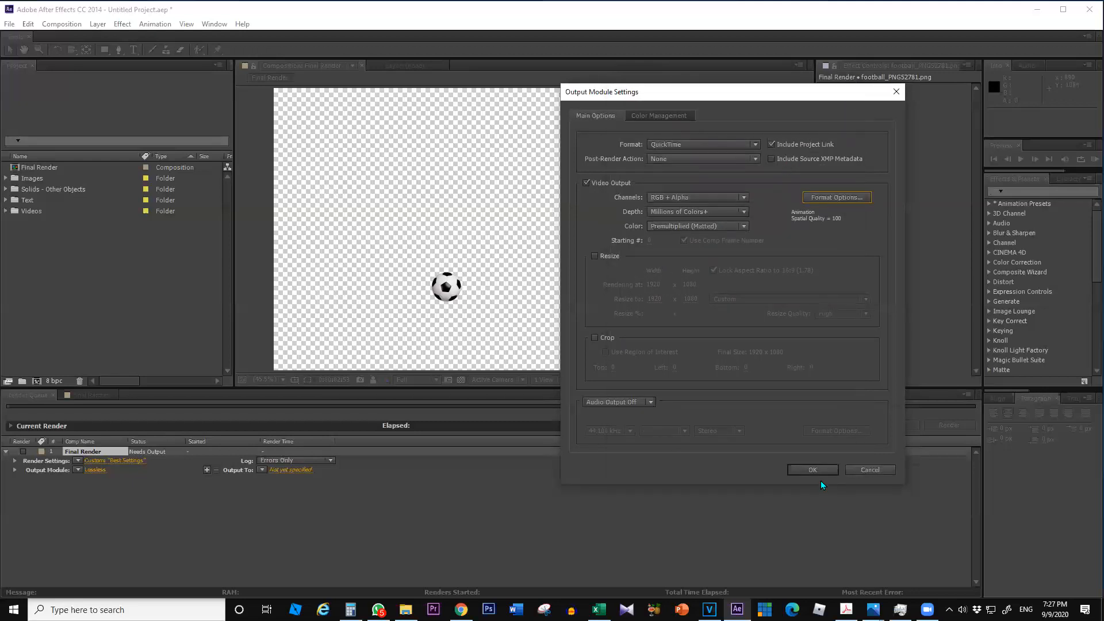
left_click(800, 469)
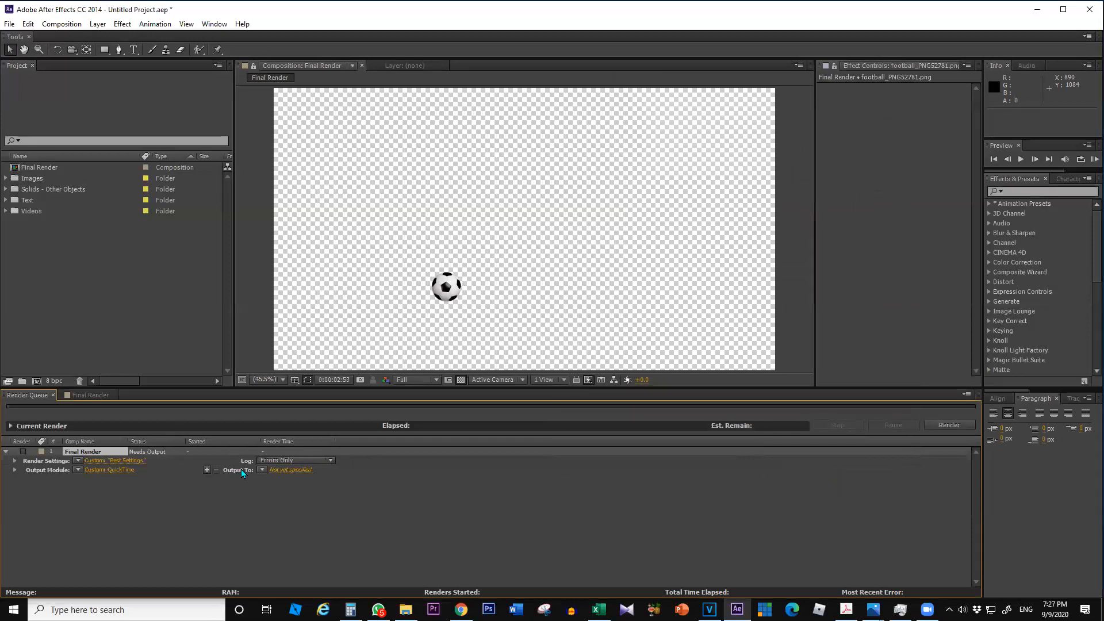
- Create a folder named AE classes Projects on the Final (G:) drive and open it as the render's output location
left_click(271, 468)
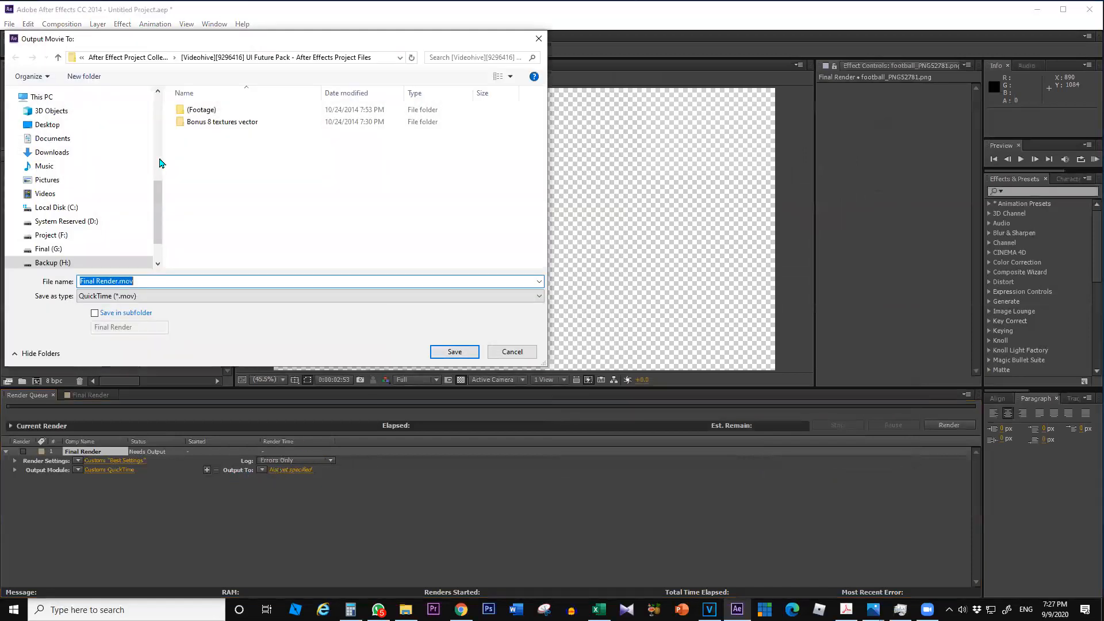
scroll(80, 241, "down", 1)
left_click(49, 204)
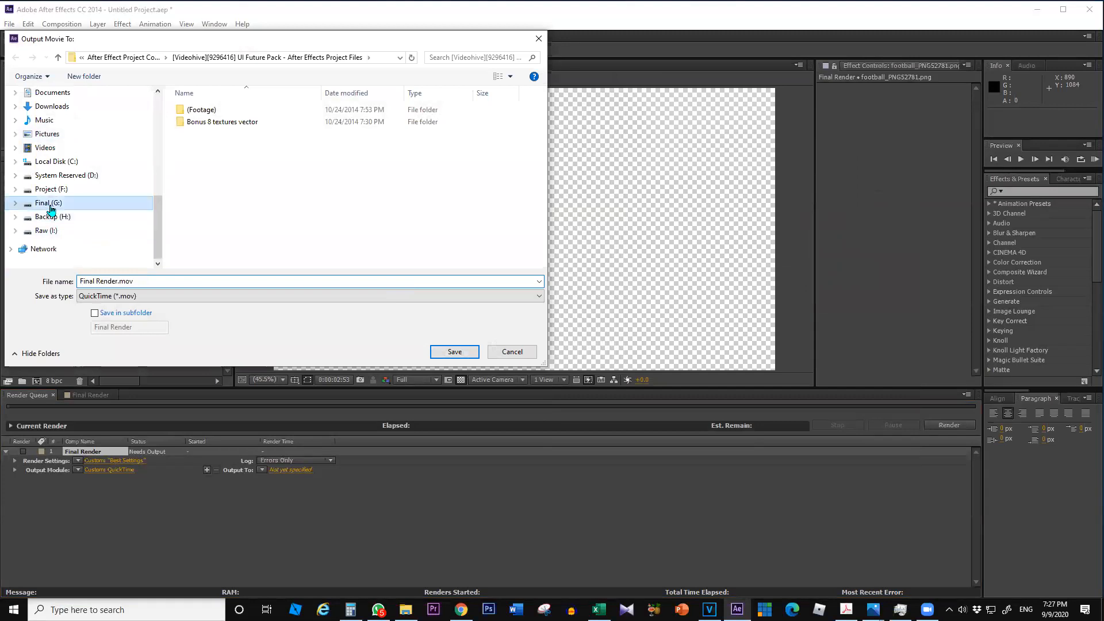
right_click(473, 219)
mouse_move(503, 352)
left_click(652, 354)
key("BackSpace")
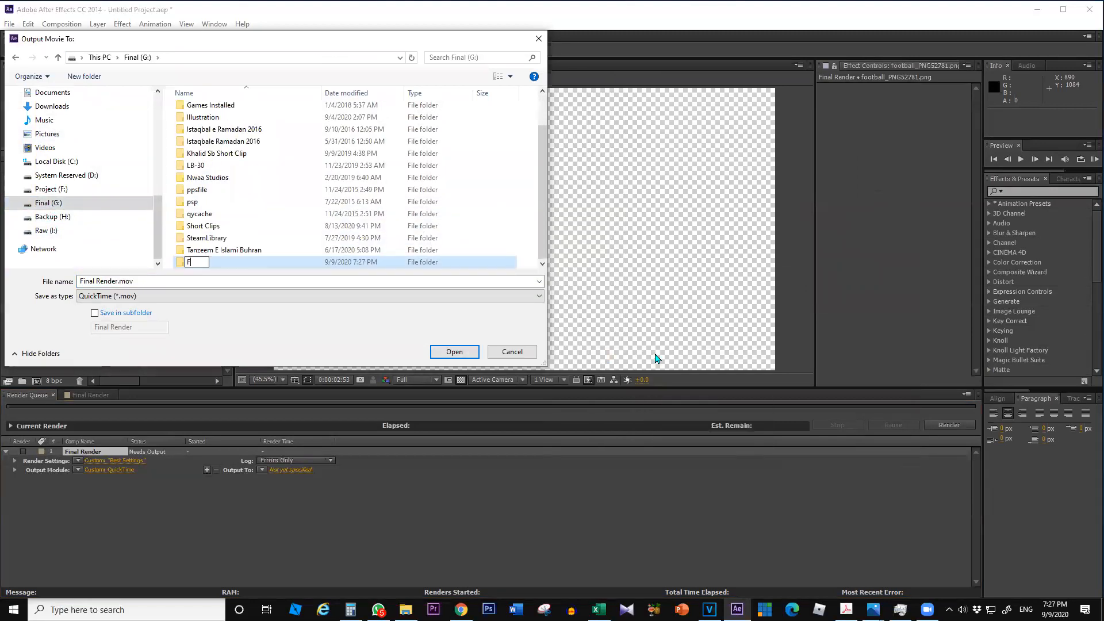
type("AE classes Projects")
key("Return")
key("Return")
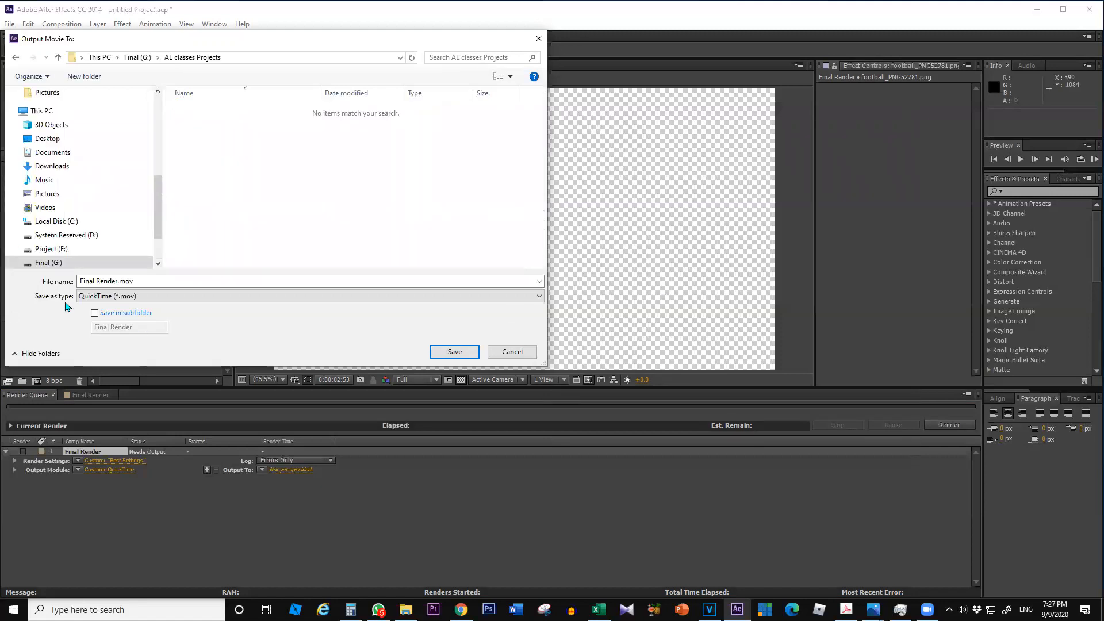
- Save the output file as Football movement.mov and start rendering the Final Render item
left_click(109, 282)
left_click_drag(118, 282, 7, 302)
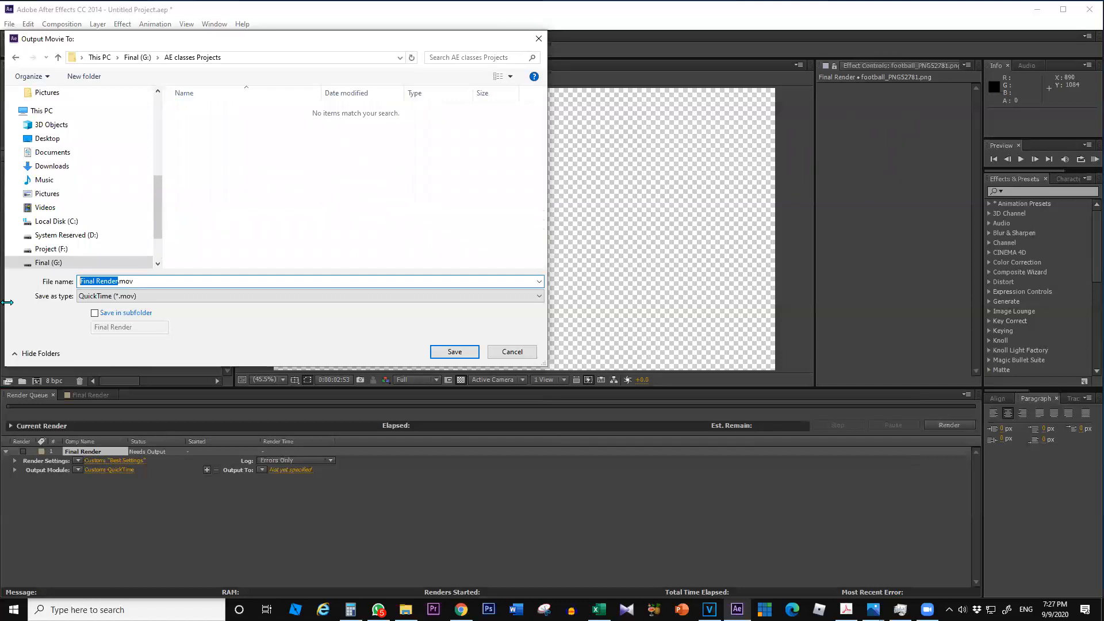
type("Foo")
key("BackSpace")
type("otball mo")
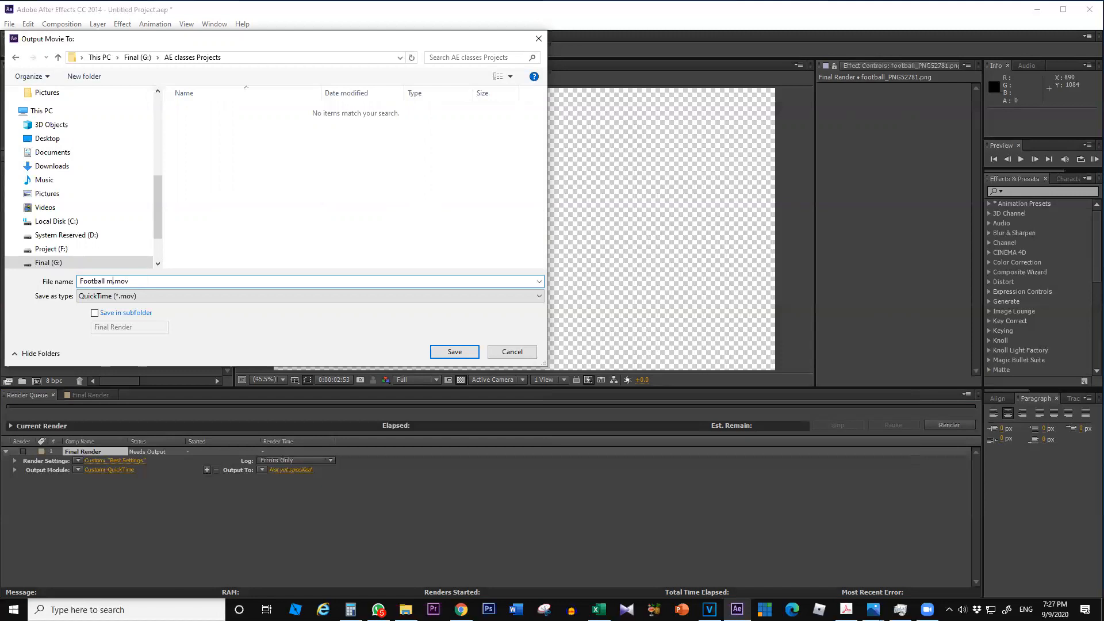
type("vement")
key("Return")
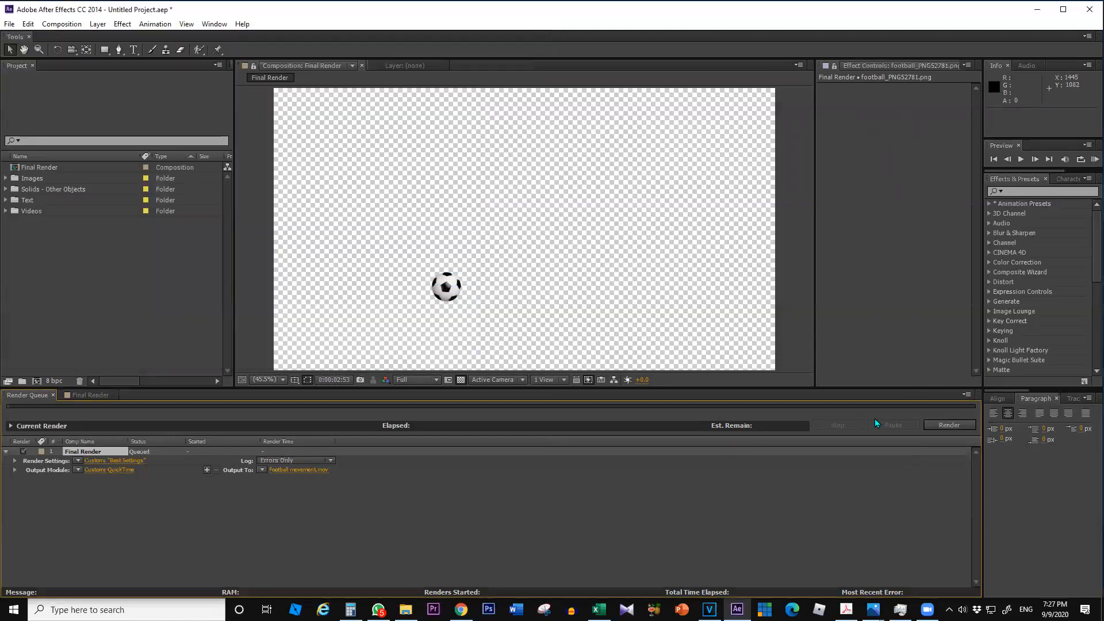
left_click(931, 424)
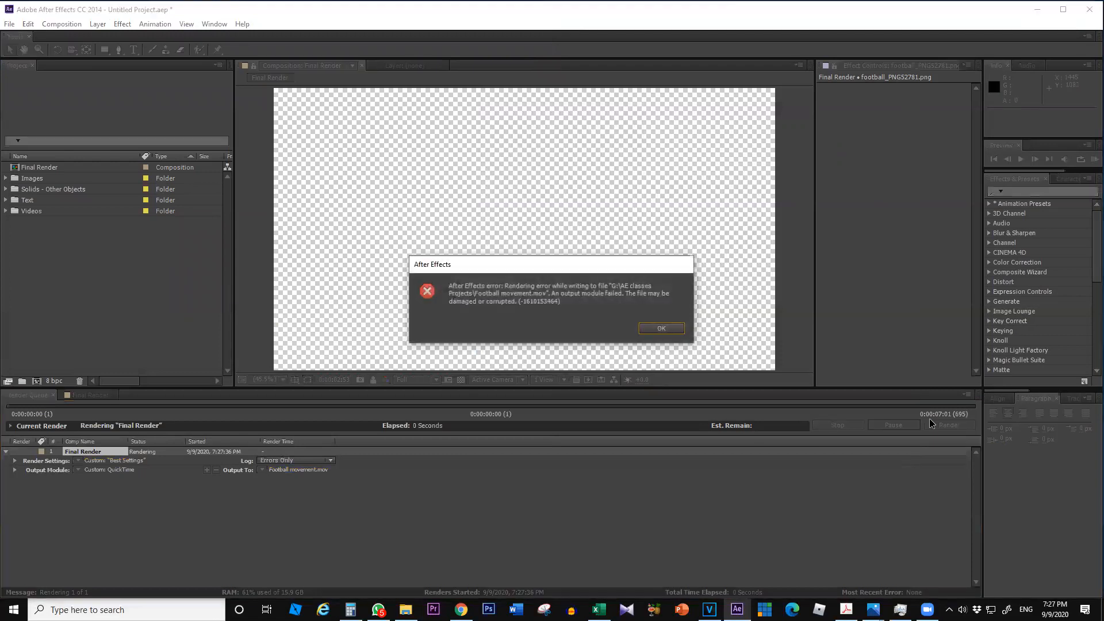
- Remove the failed item from the render queue and add the Final Render composition to it again
left_click(657, 328)
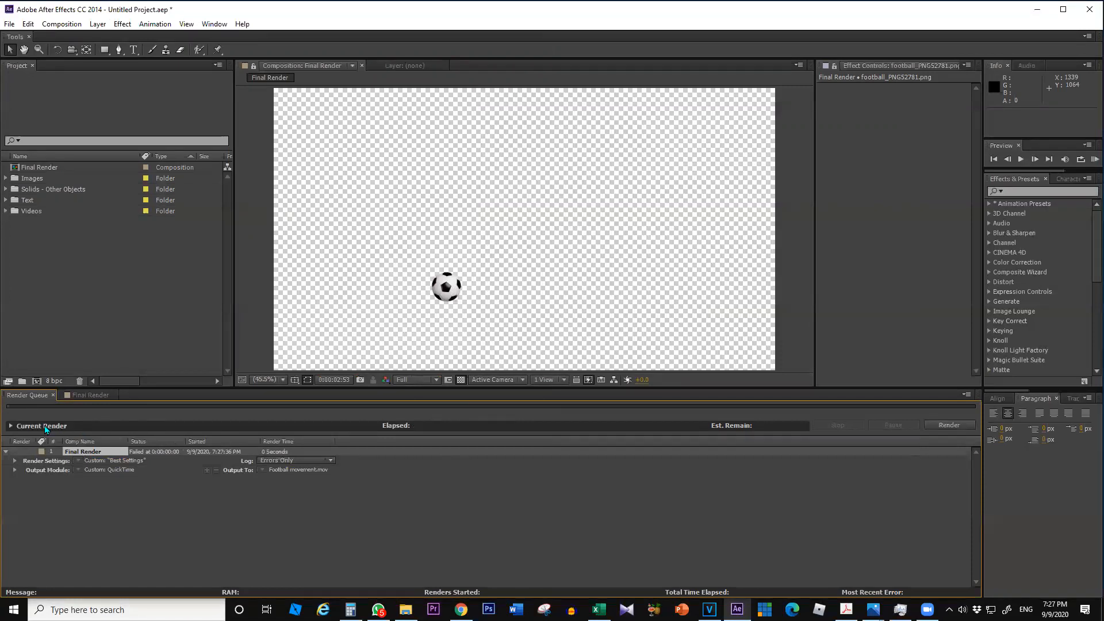
left_click(165, 488)
left_click(87, 453)
key("Delete")
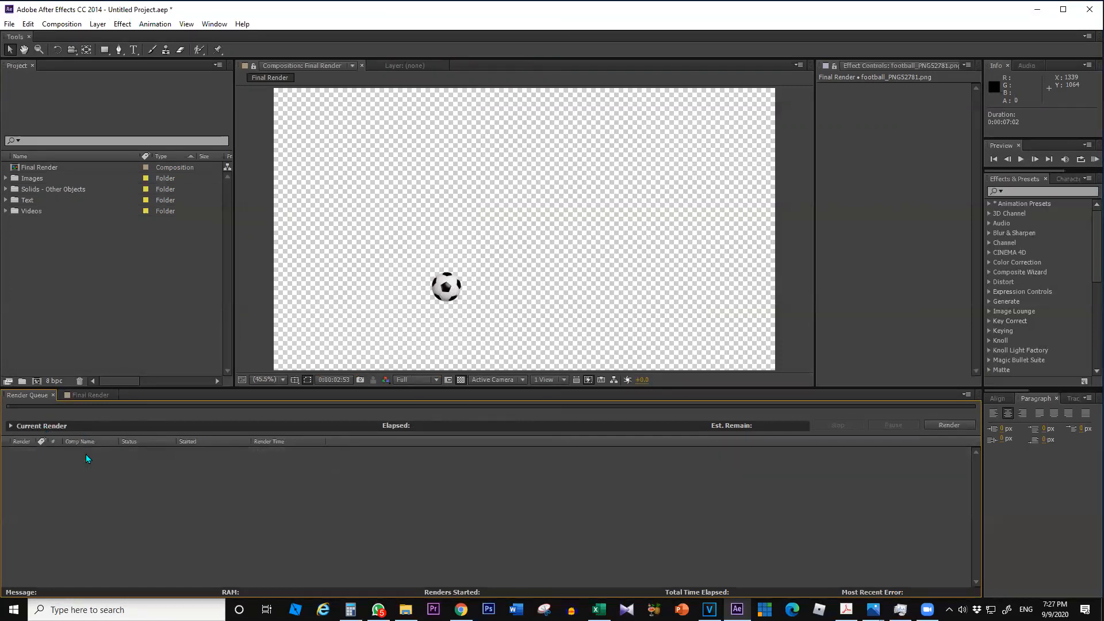
left_click(99, 395)
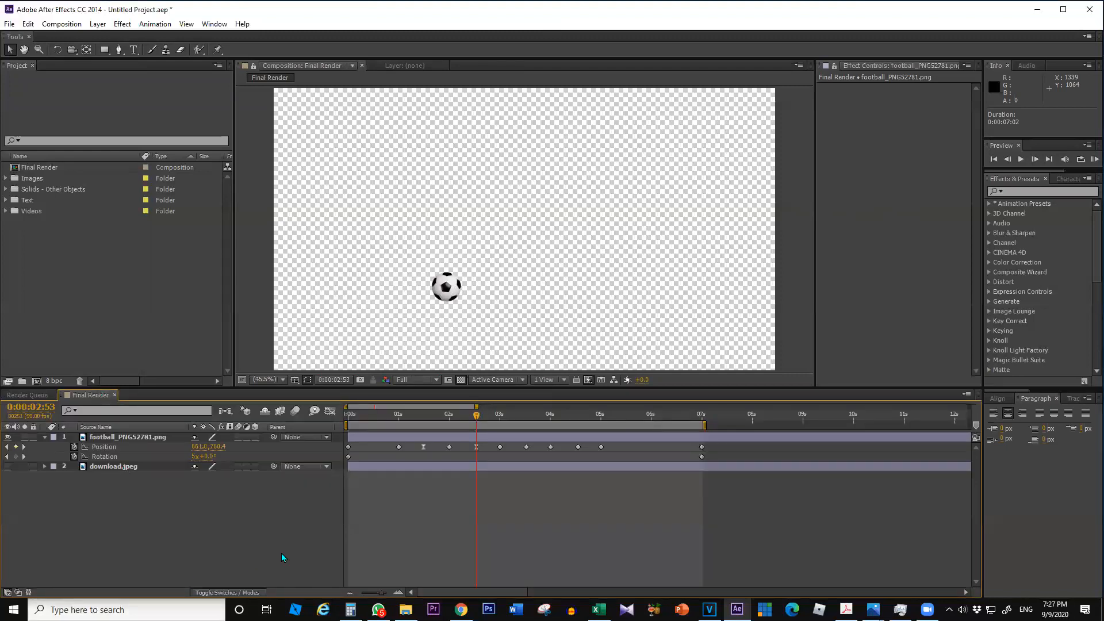
key("ctrl+m")
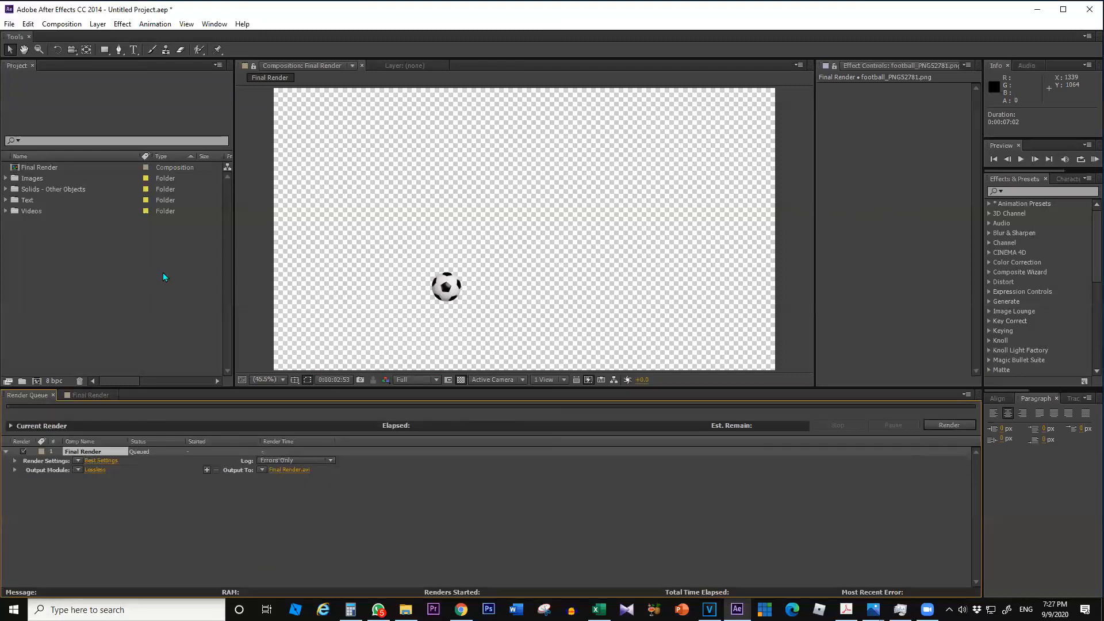
- Set the new render item's output module to QuickTime format with RGB + Alpha channels
left_click(92, 470)
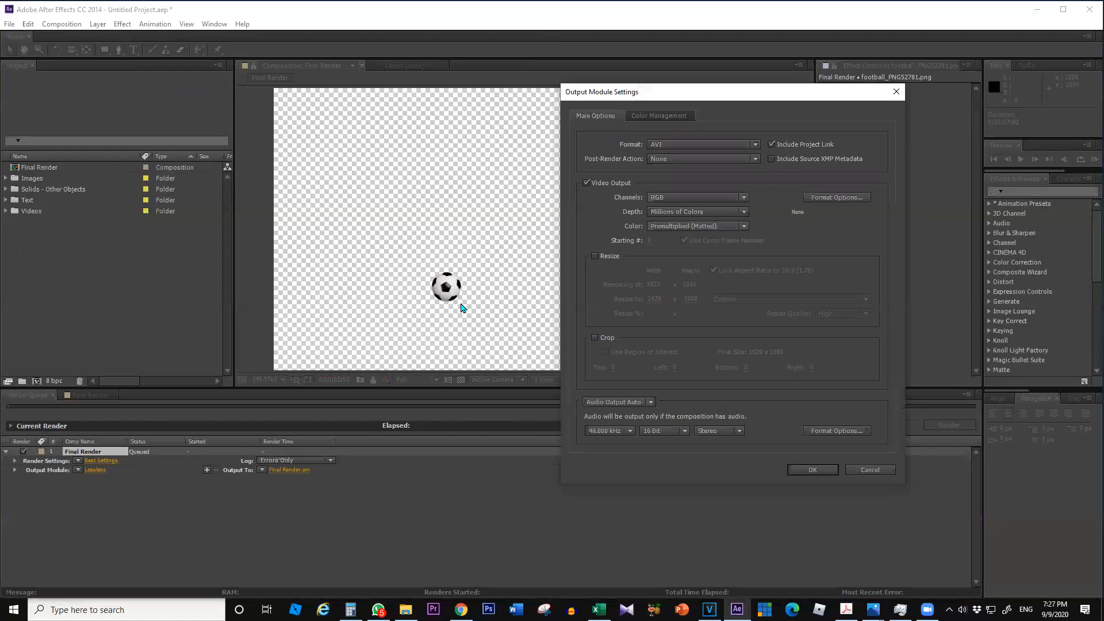
left_click(726, 143)
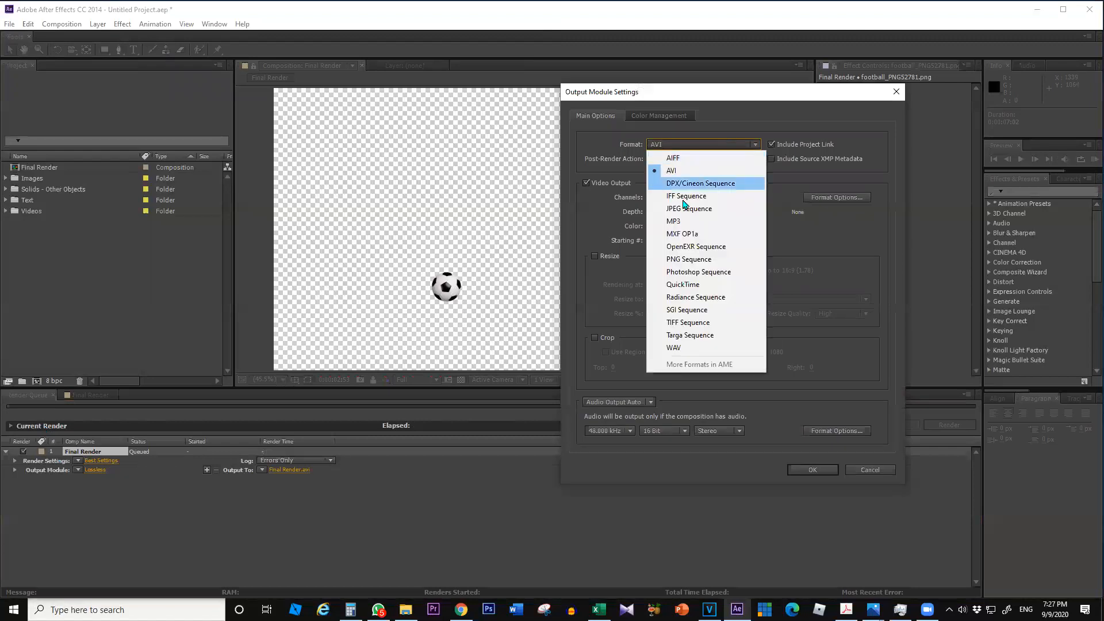
left_click(690, 285)
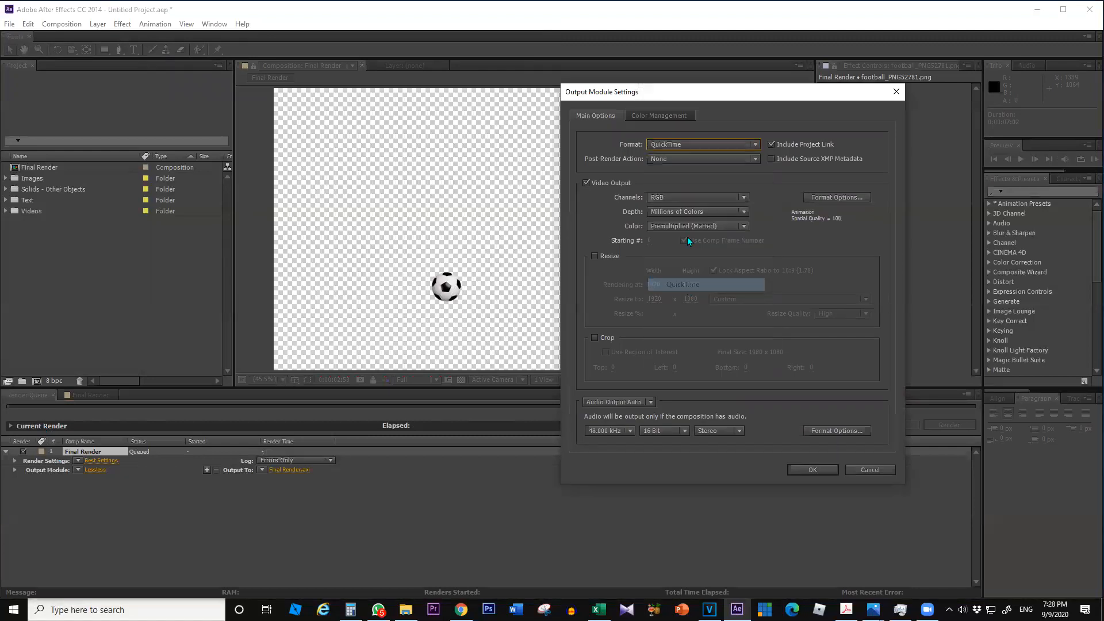
left_click(677, 160)
left_click(602, 223)
left_click(698, 198)
left_click(681, 237)
left_click(805, 468)
- Save the output as Final Render.mov in the AE classes Projects folder and try to render the queued item
left_click(291, 471)
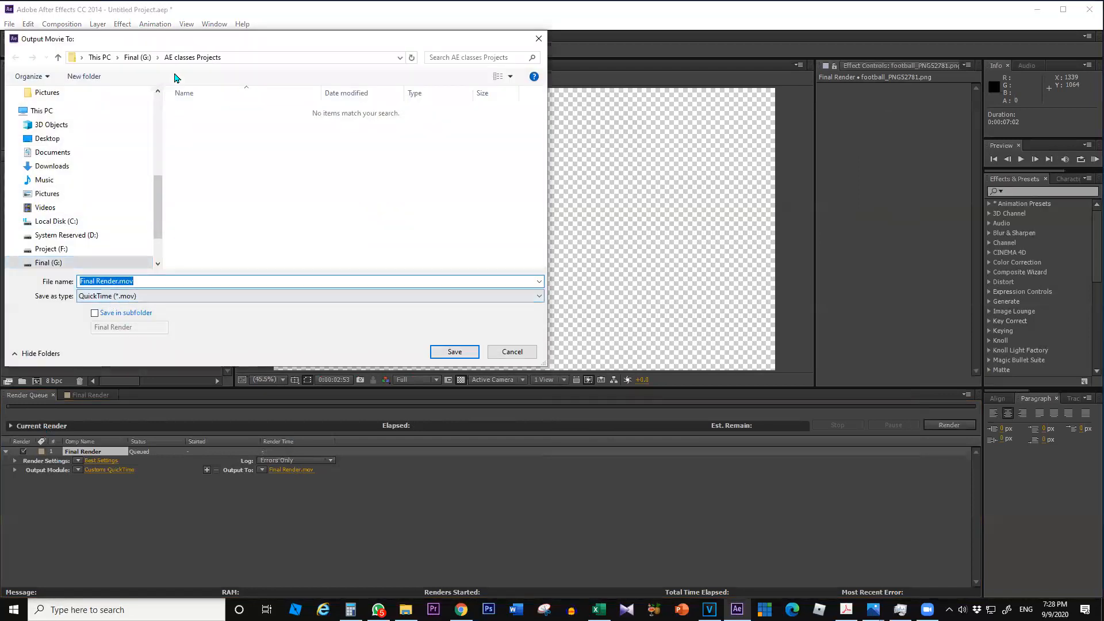
left_click(454, 351)
left_click(958, 425)
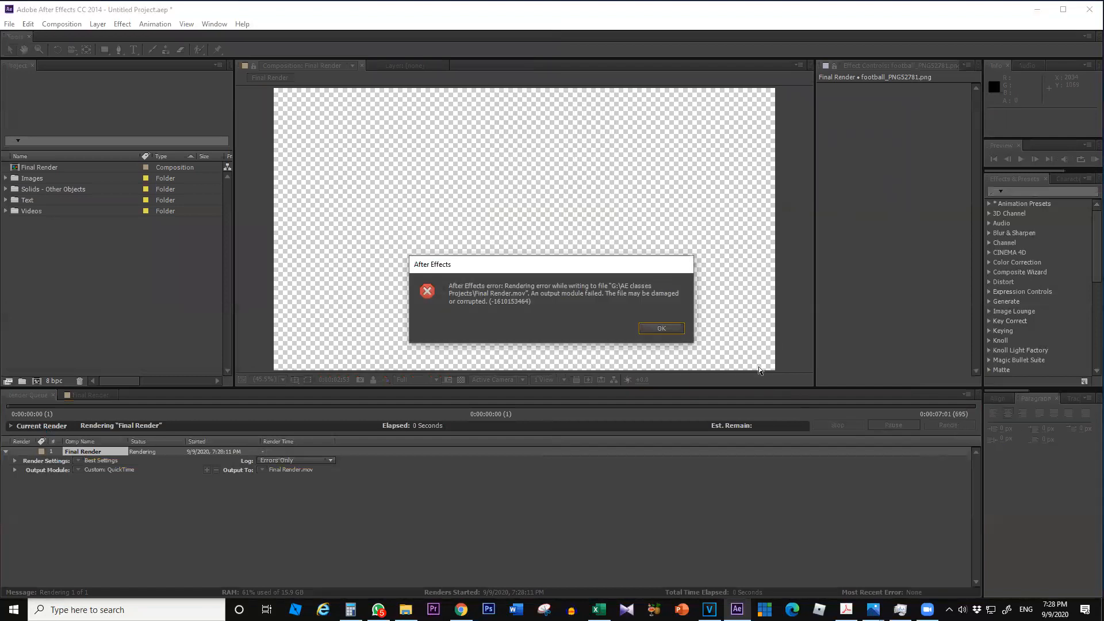
left_click(663, 329)
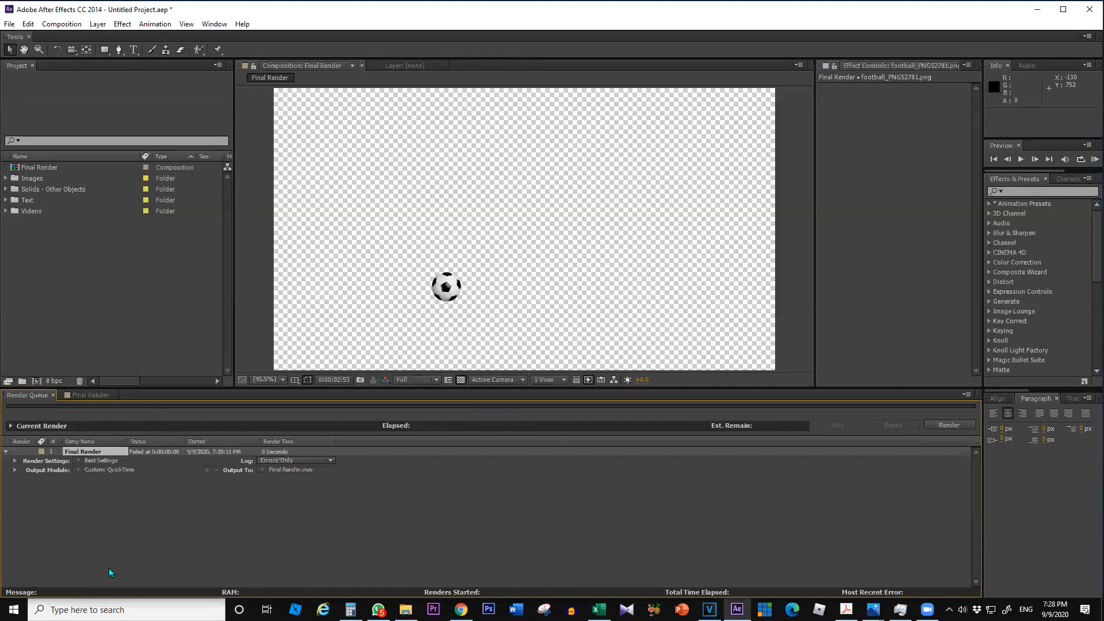
- Return to the Final Render timeline and run a RAM preview of the bouncing football animation
left_click(87, 527)
left_click(73, 453)
left_click(68, 493)
left_click(102, 395)
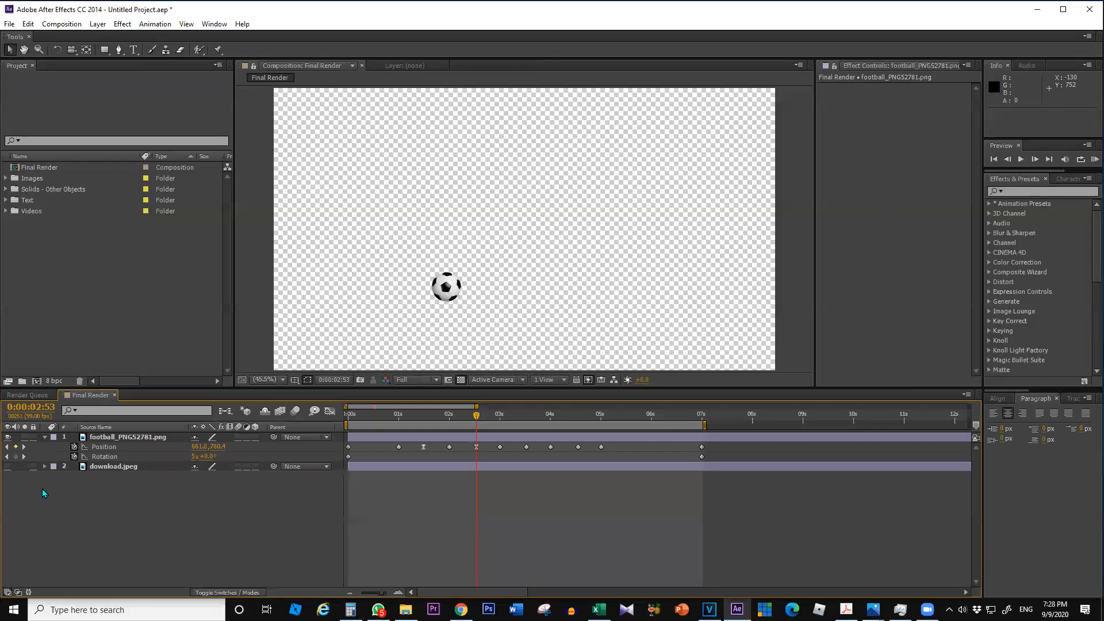
key("KP_0")
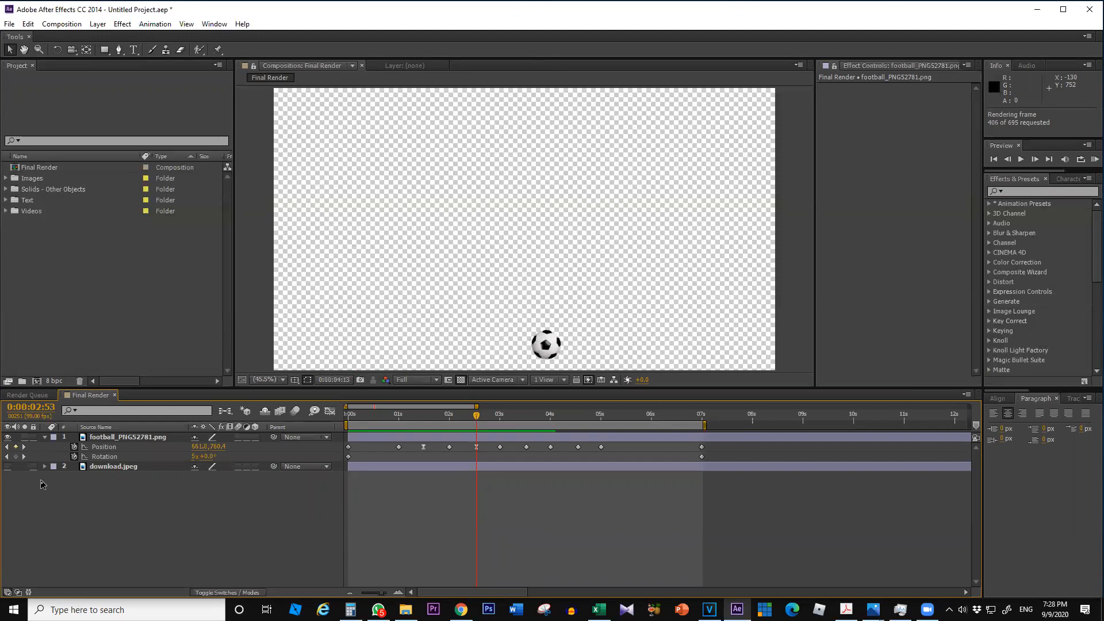
key("space")
key("space")
- Select the football layer's Rotation property and go to its first keyframe at 0:00:00:00
left_click(118, 458)
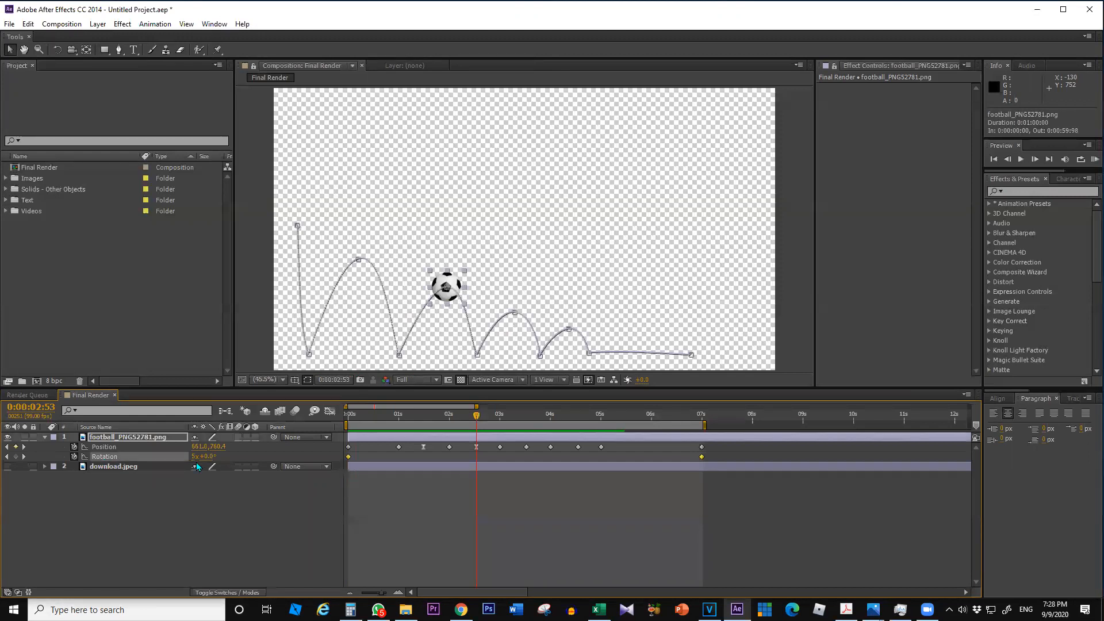
left_click(7, 457)
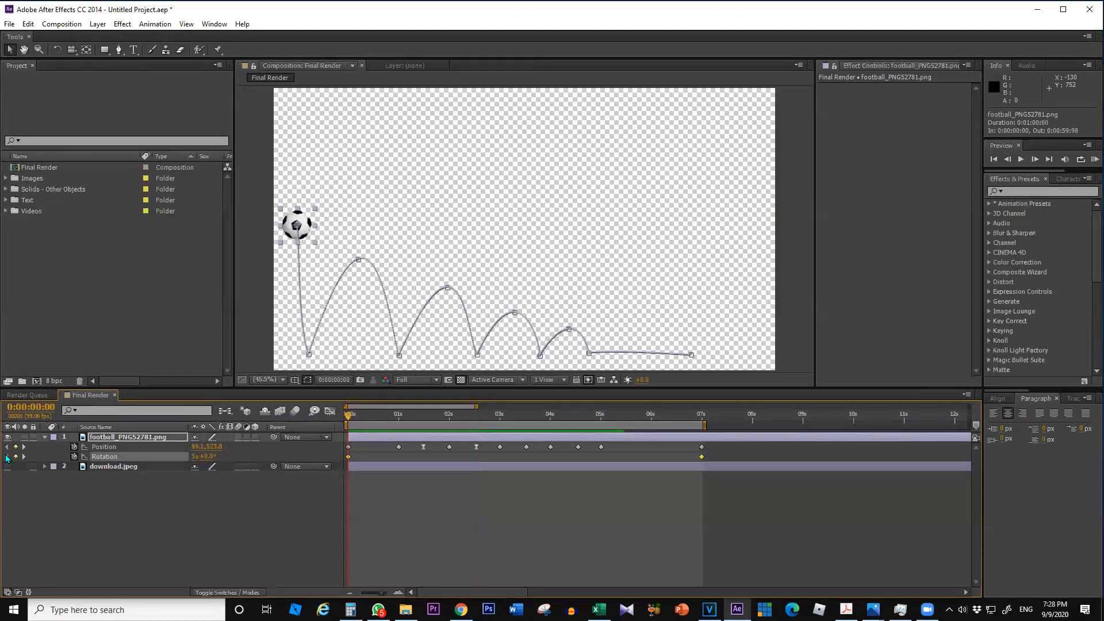
- Set the football's Rotation to 0 revolutions at the start keyframe and 5 revolutions at the 7-second keyframe
left_click(195, 457)
type("0")
key("Return")
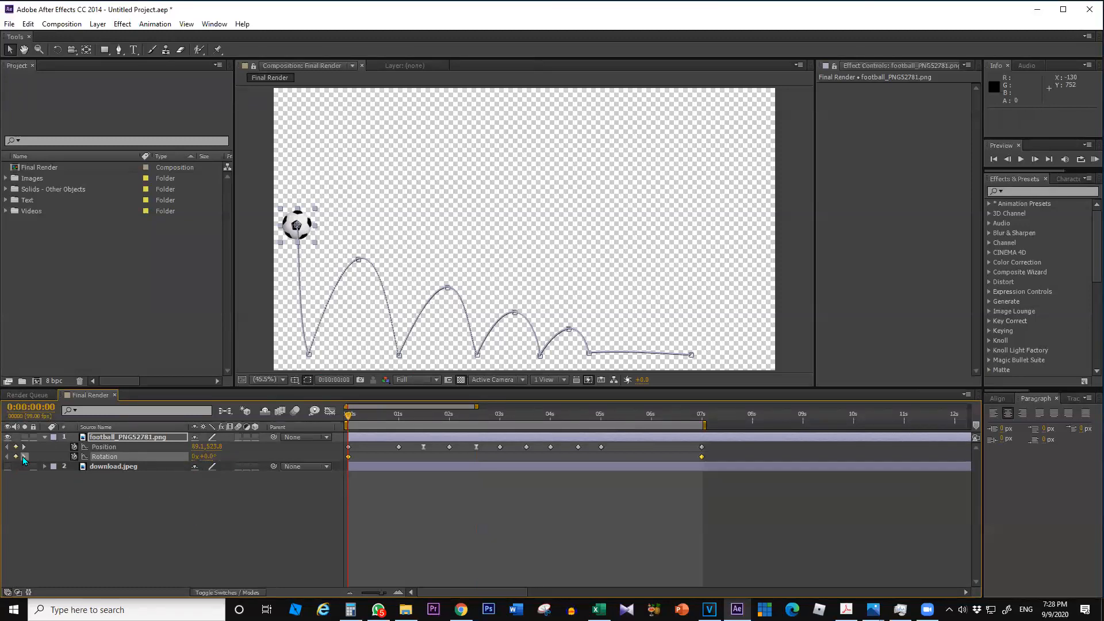
left_click(24, 457)
left_click(196, 457)
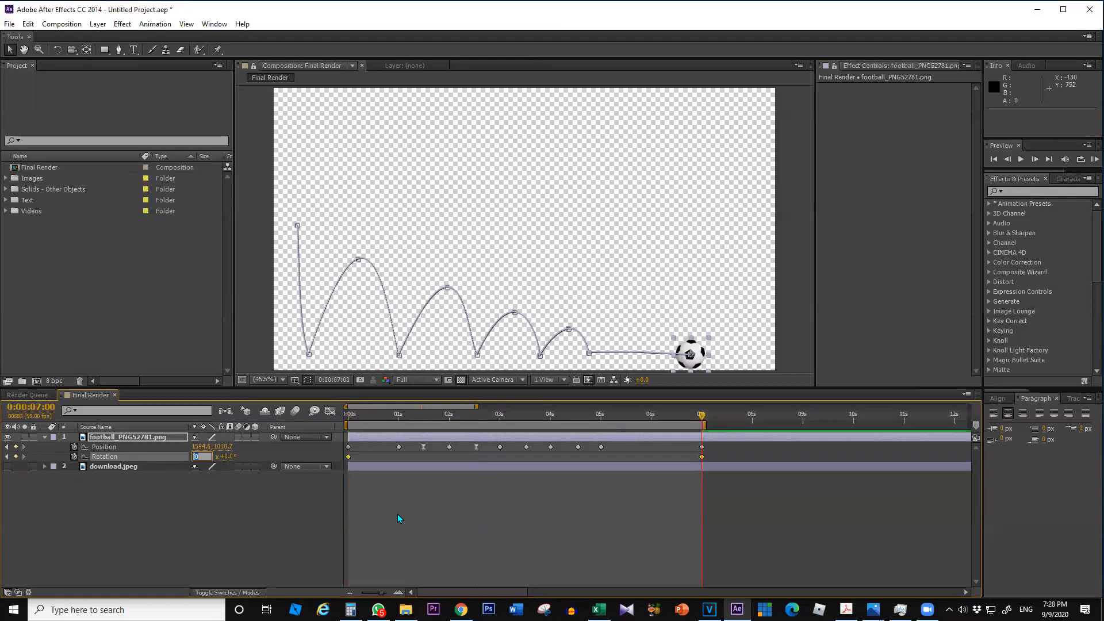
type("5")
key("Return")
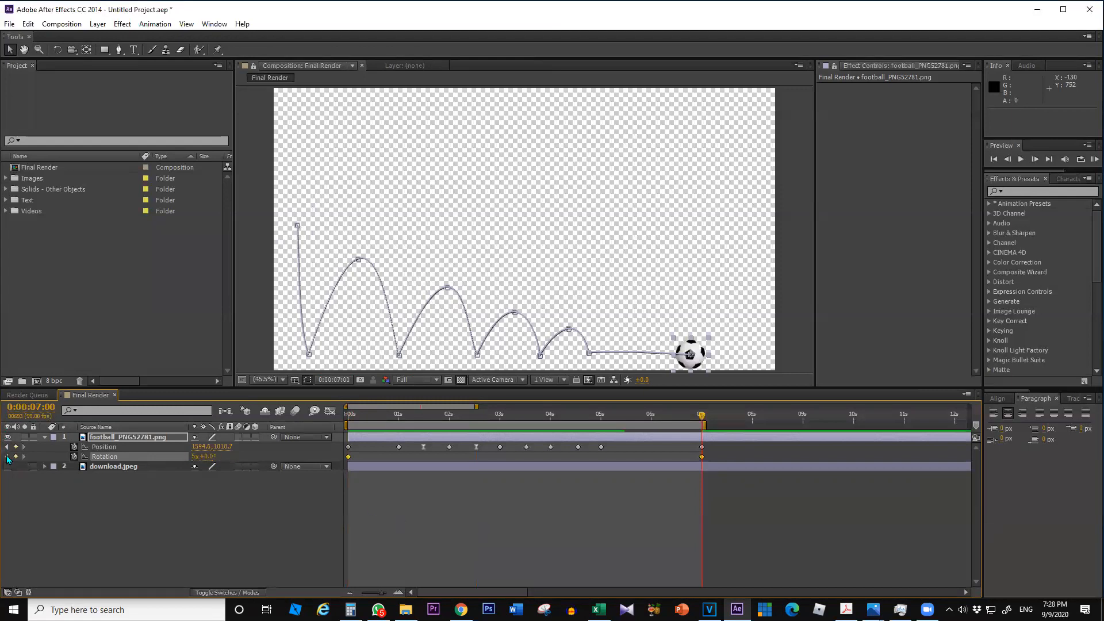
- Go back to the football's first Rotation keyframe and reset it to 0 revolutions
left_click(7, 456)
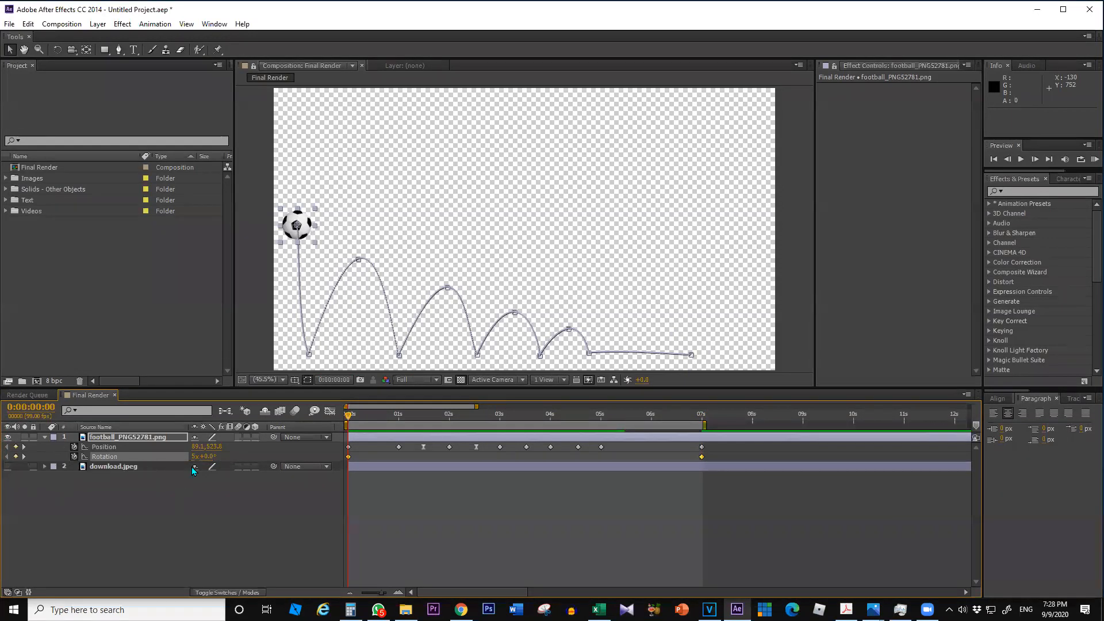
left_click(195, 458)
key("Return")
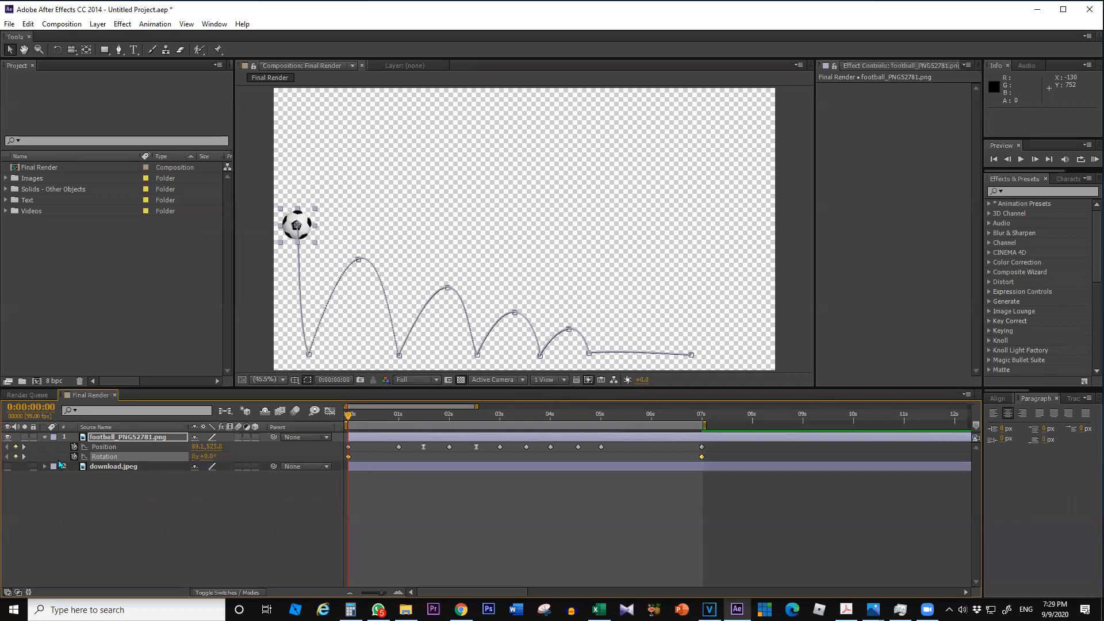
- At the 7-second keyframe, raise the football's Rotation to about 4x +249°, and preview the animation
left_click(25, 455)
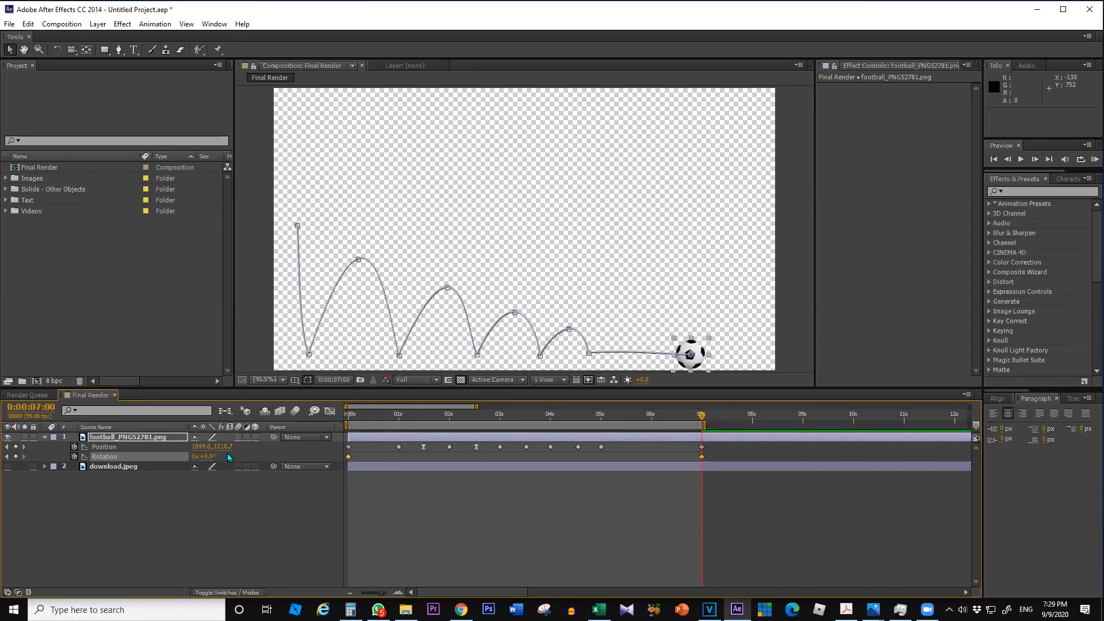
left_click_drag(213, 454, 1103, 437)
left_click(191, 506)
key("KP_0")
key("space")
key("space")
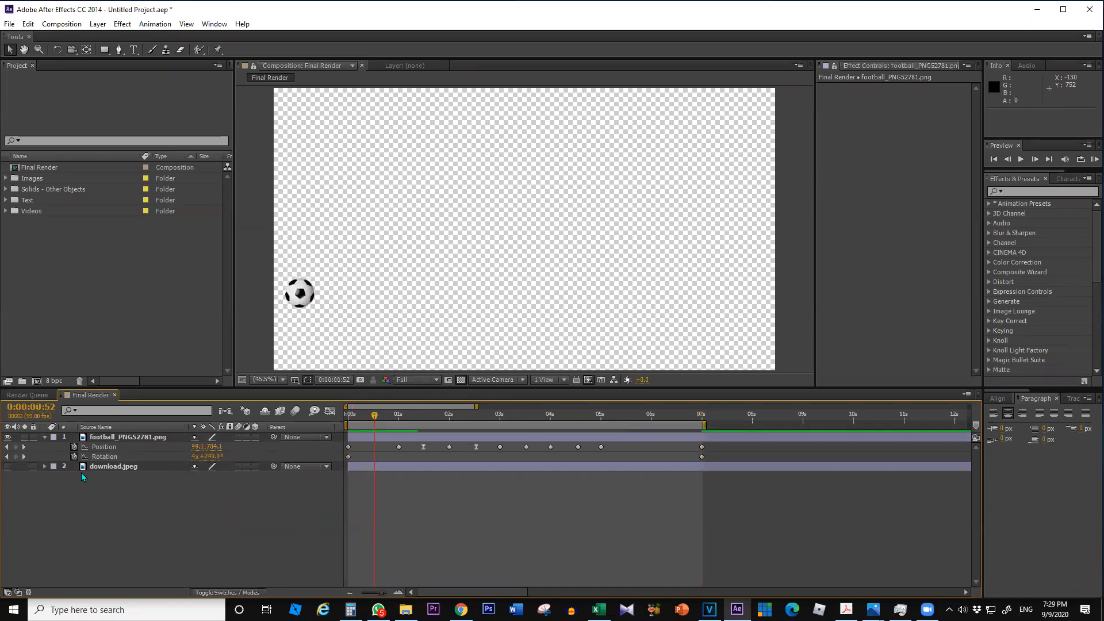
- At time 0, clear all of the football's Rotation keyframes and start a fresh Rotation keyframe there
left_click(7, 457)
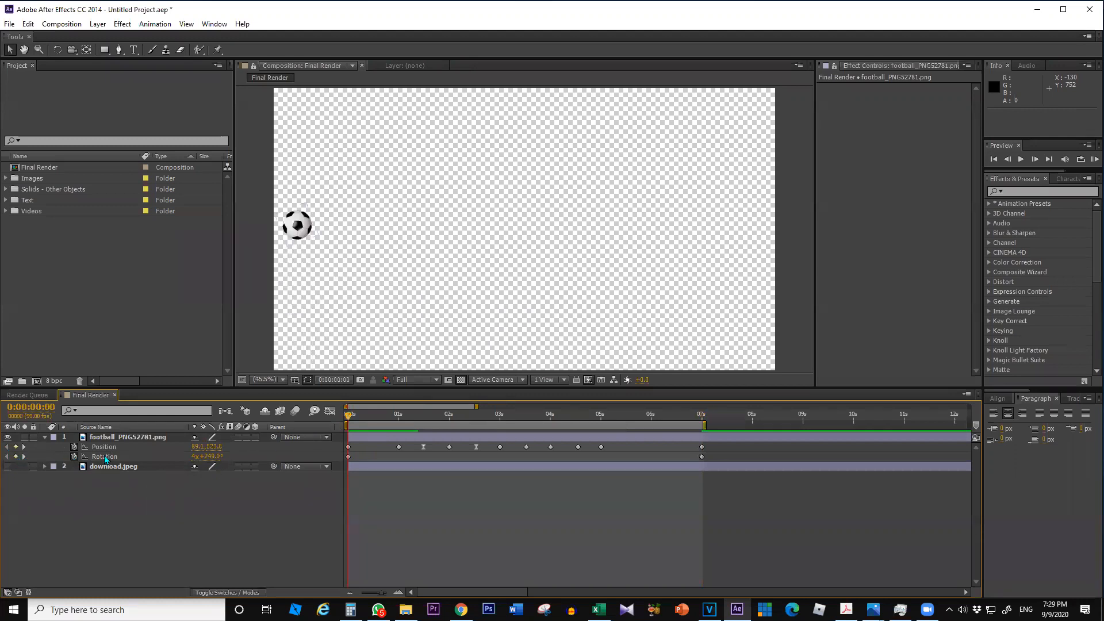
left_click(74, 457)
left_click(74, 457)
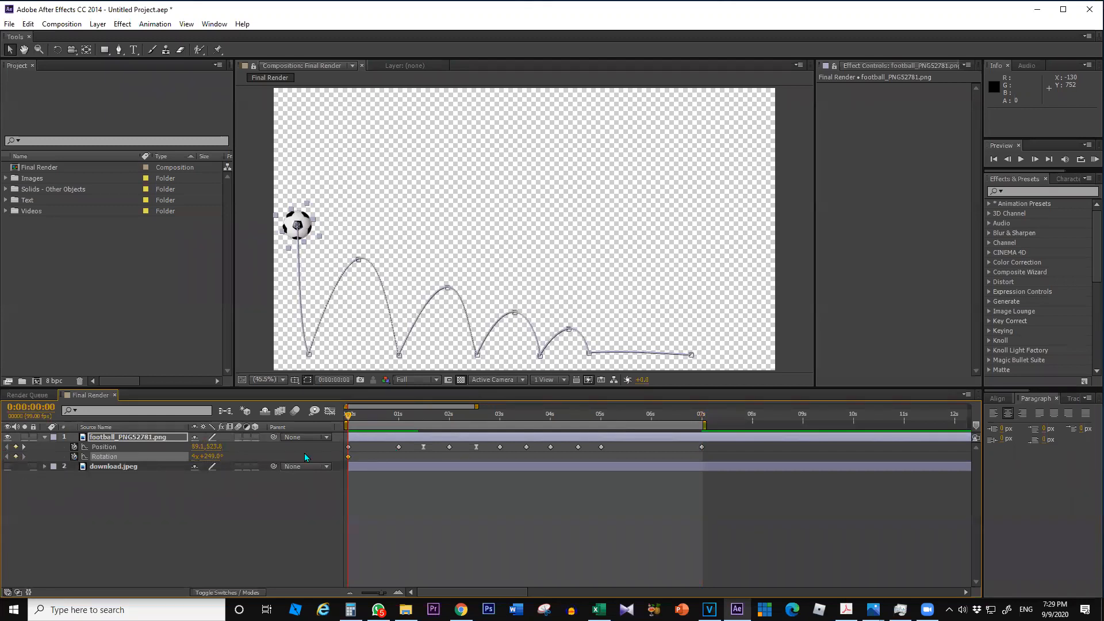
- At 0:00:06:96, raise the football's Rotation to about 9x +44°, and preview the rolling ball
left_click(701, 422)
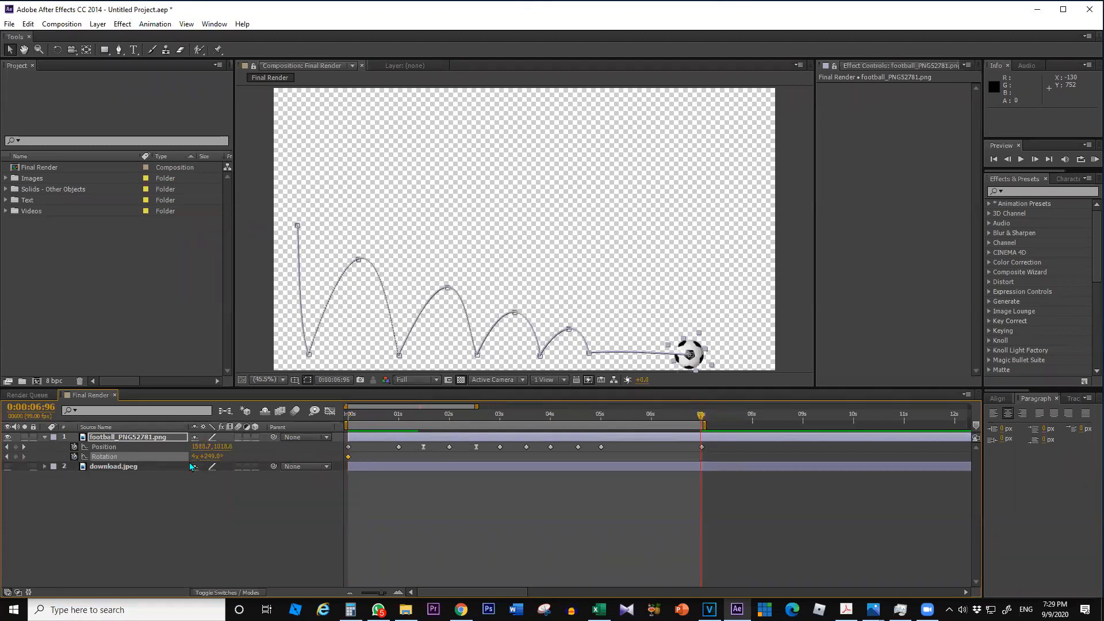
left_click_drag(214, 458, 322, 457)
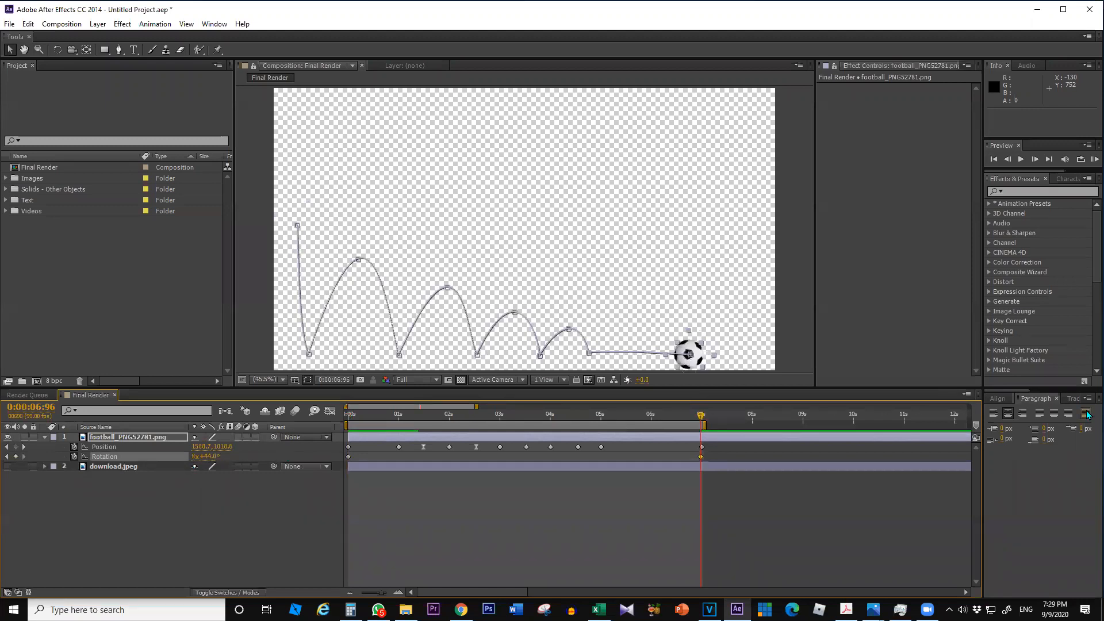
left_click(239, 505)
key("KP_0")
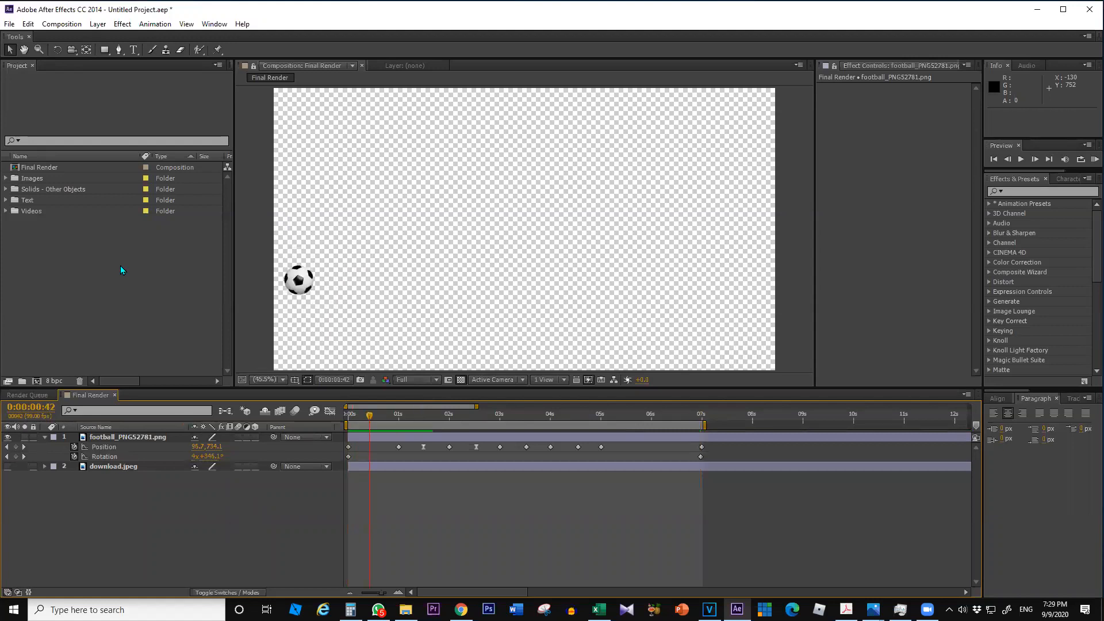
- Set the Final Render composition's frame rate to 60 frames per second and recheck its composition settings
left_click(101, 245)
left_click(42, 167)
left_click(37, 231)
right_click(34, 167)
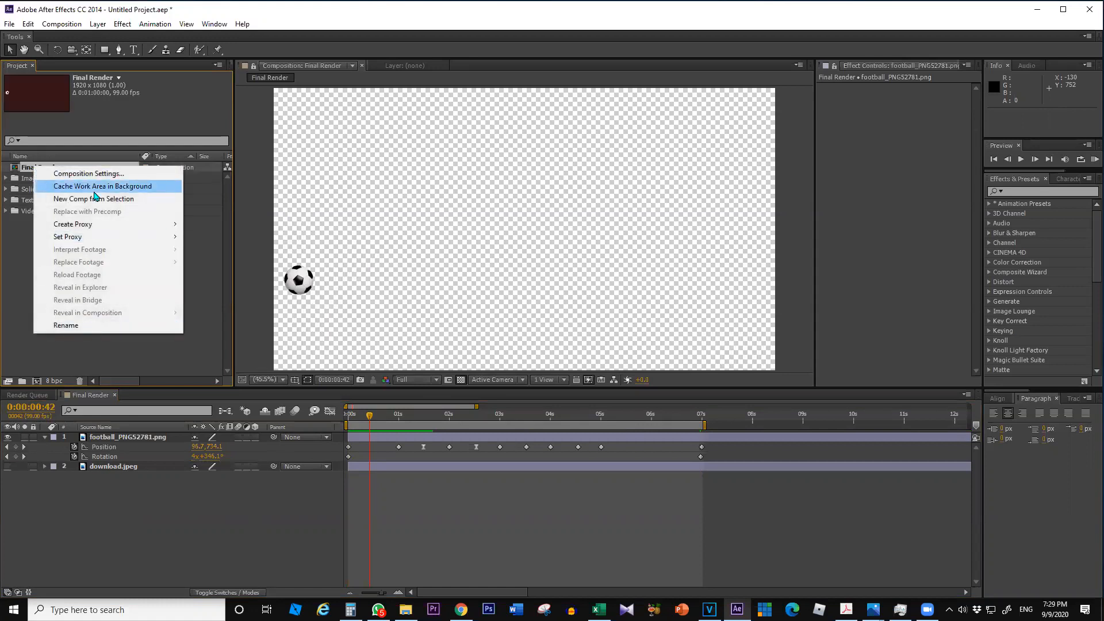
left_click(89, 174)
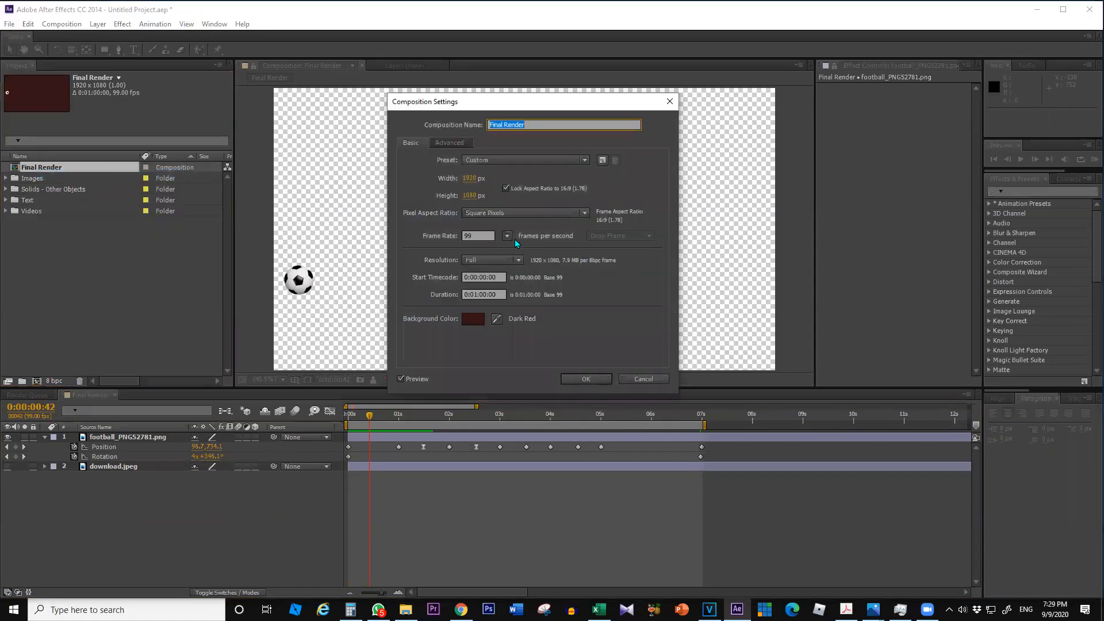
left_click_drag(483, 237, 430, 234)
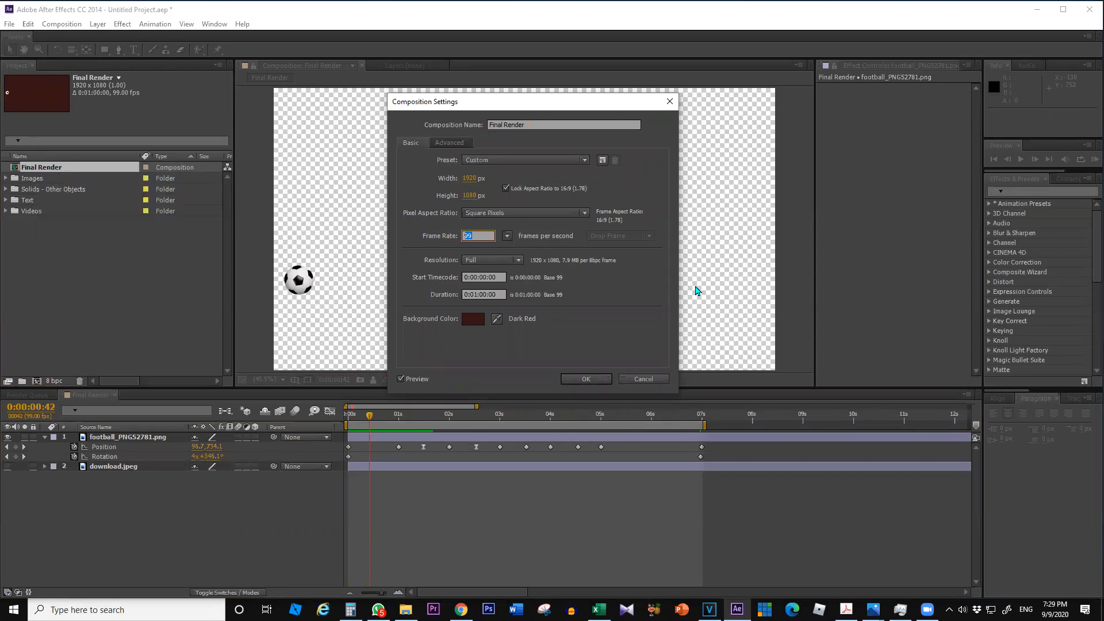
type("60")
key("Return")
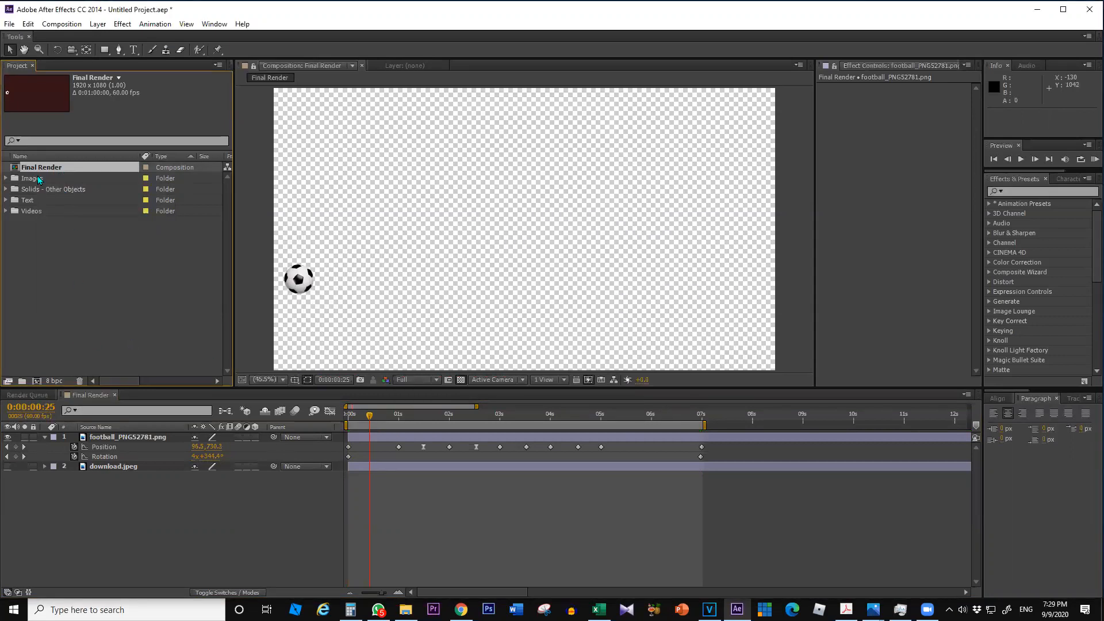
right_click(37, 169)
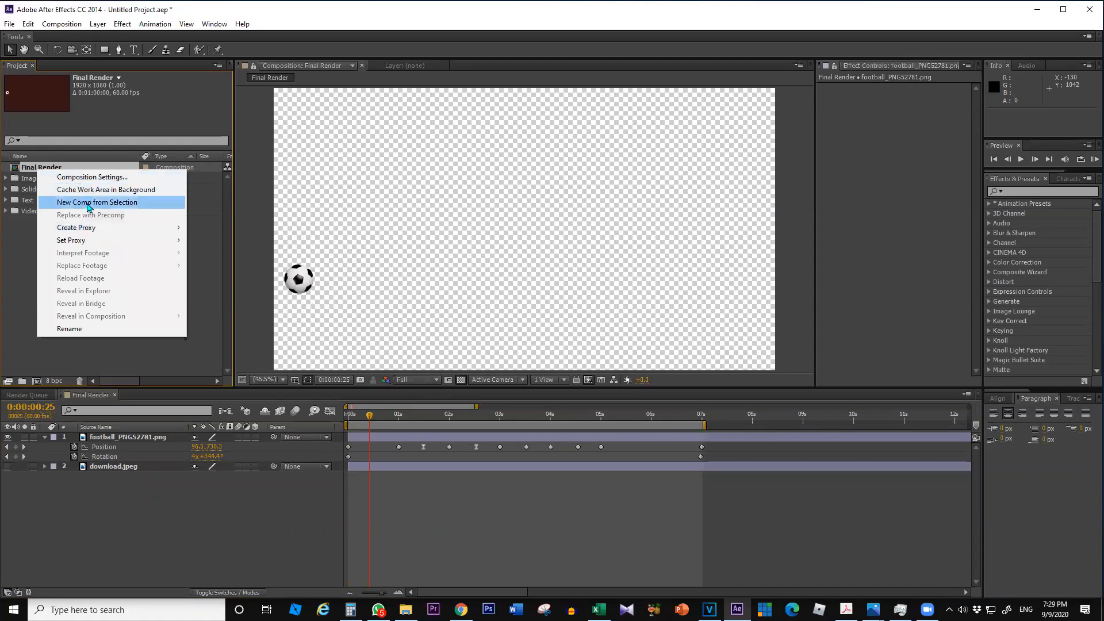
left_click(105, 180)
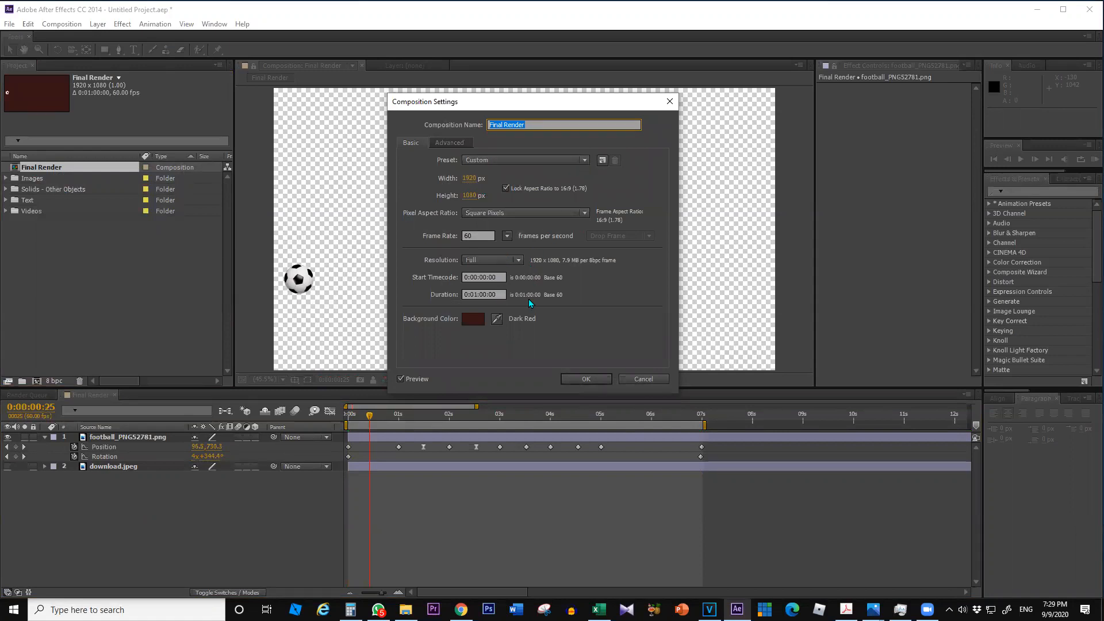
left_click(585, 378)
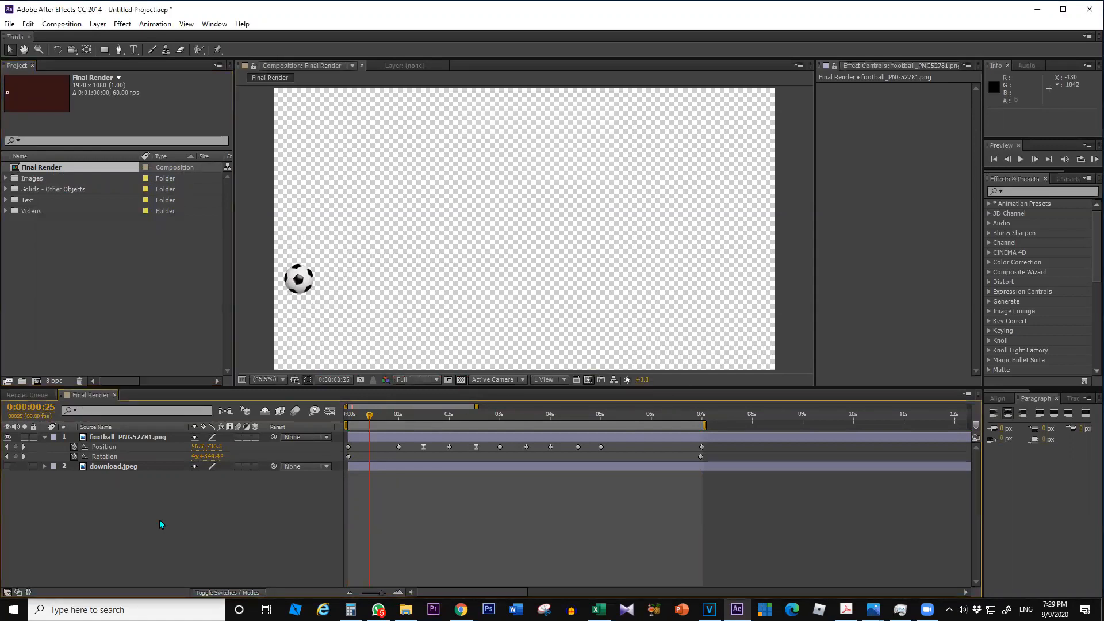
- Add the Final Render composition to the render queue and accept its render settings using the composition's frame rate
key("ctrl+m")
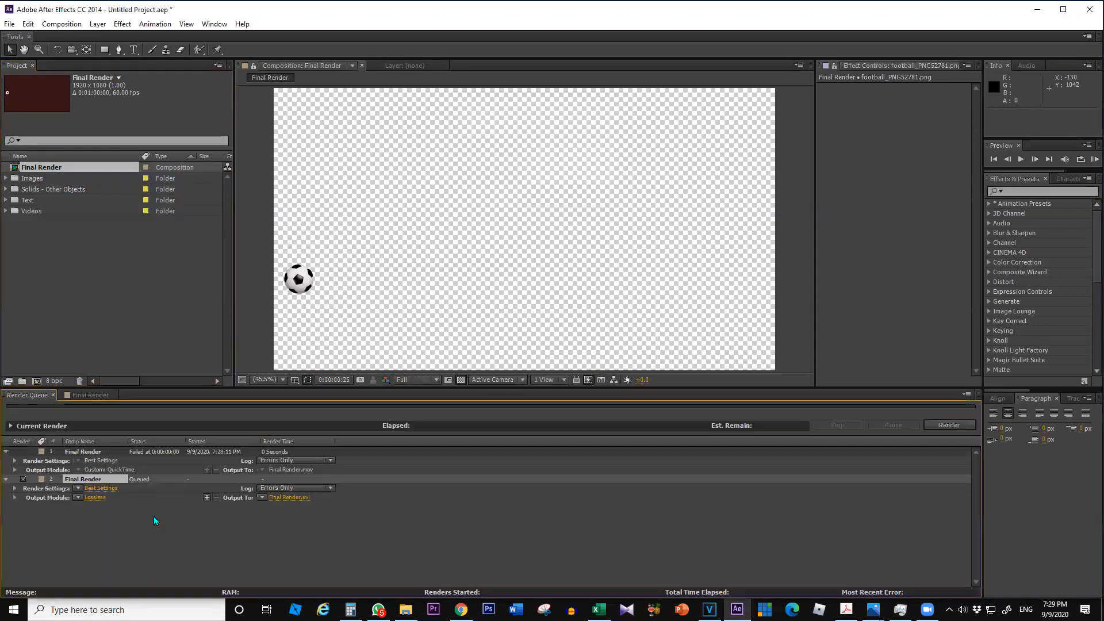
left_click(100, 489)
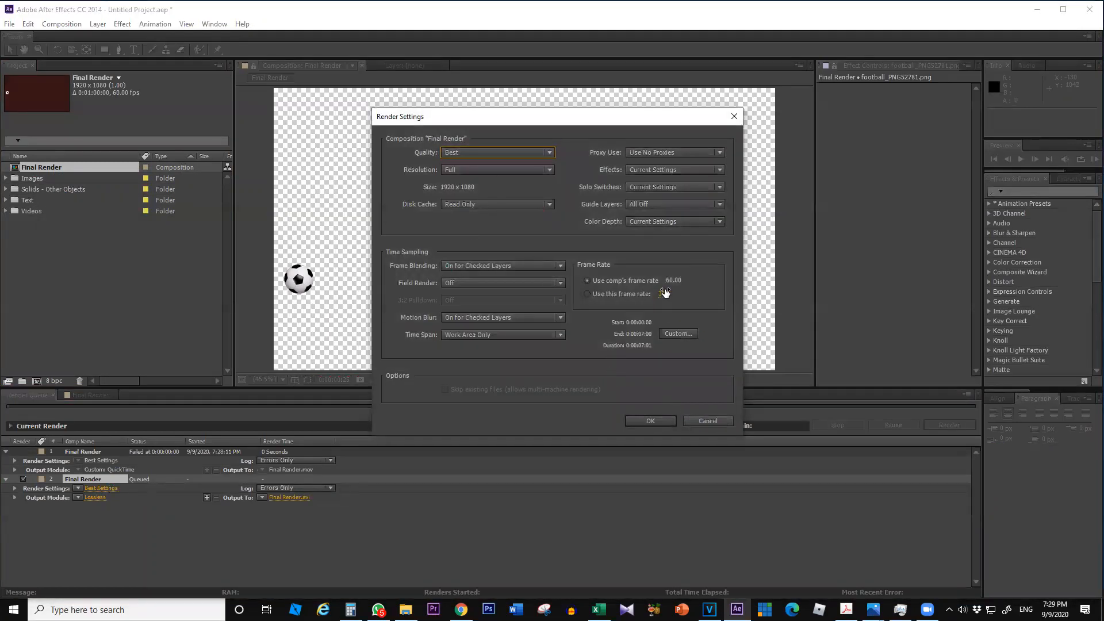
left_click(650, 420)
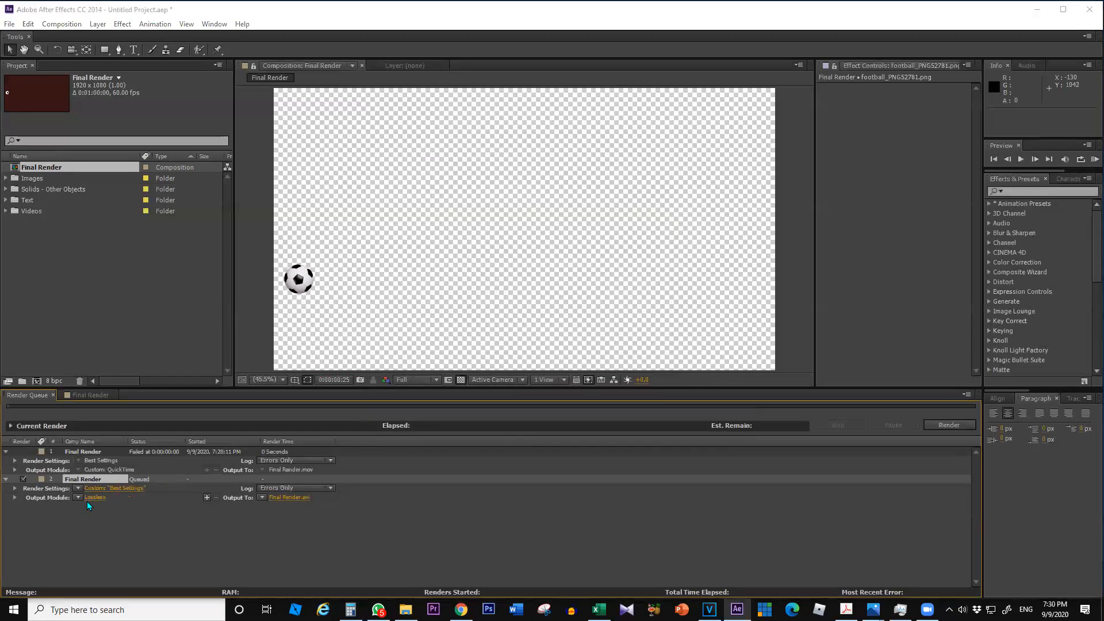
- Set the queued render's output format to QuickTime and choose its video output channels
left_click(92, 498)
left_click(665, 144)
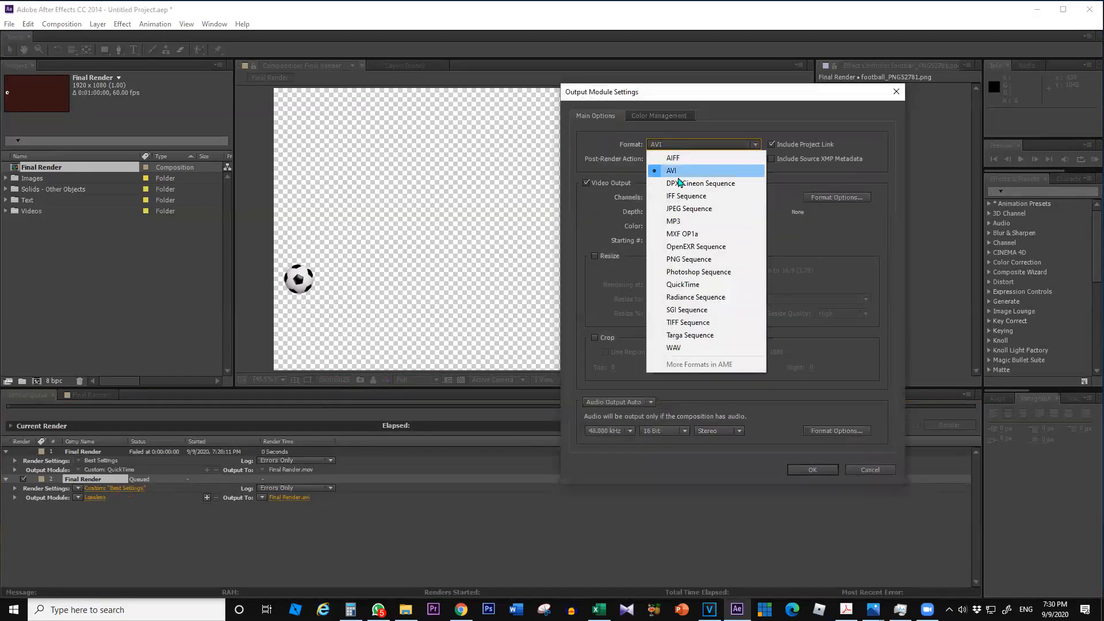
left_click(690, 285)
left_click(655, 197)
left_click(676, 241)
left_click(810, 468)
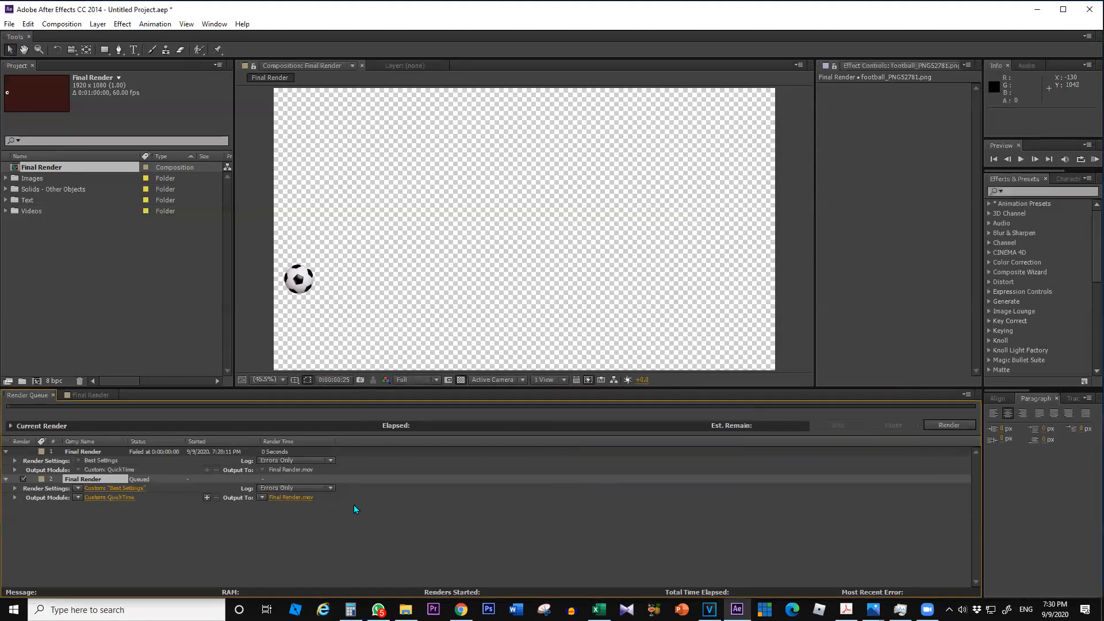
- Save the output as Final Render.mov in the AE classes Projects folder and try to render it
left_click(278, 498)
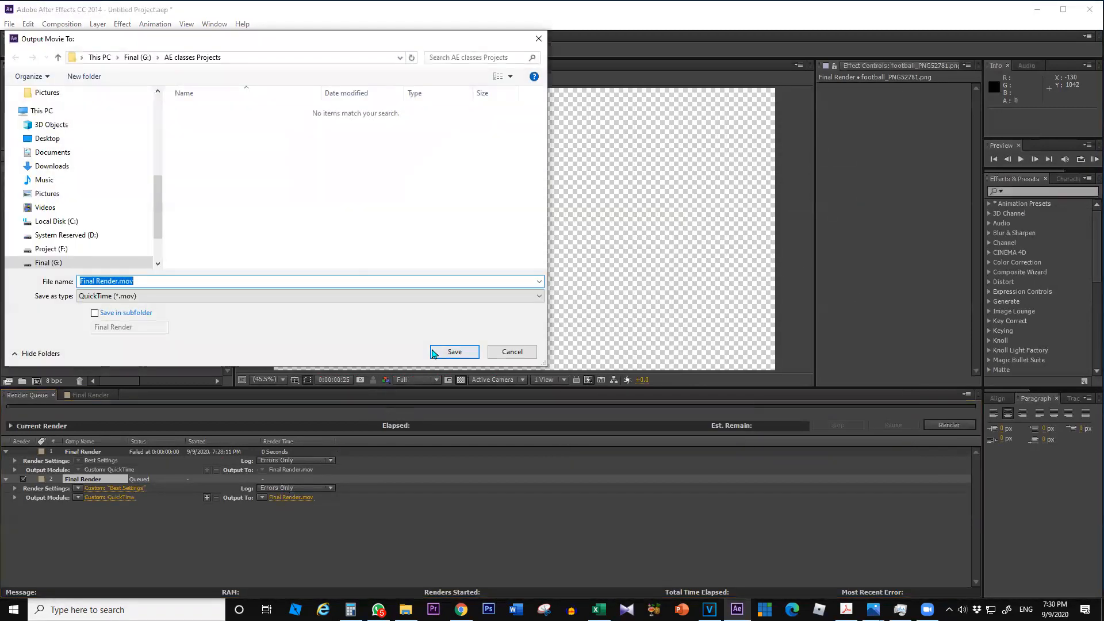
left_click(455, 352)
left_click(969, 426)
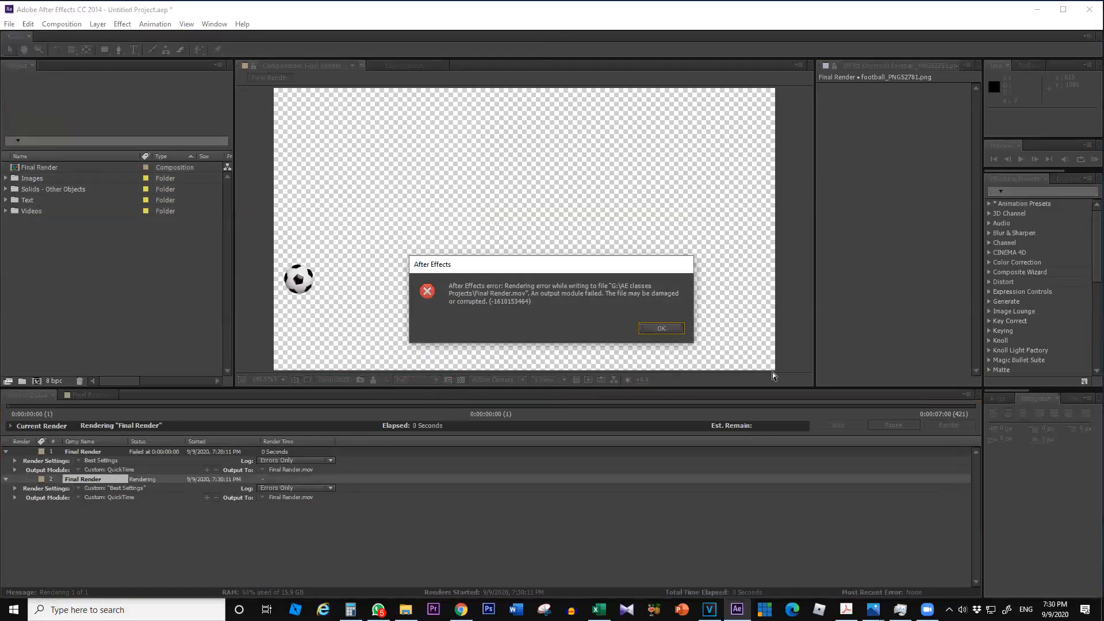
left_click(664, 330)
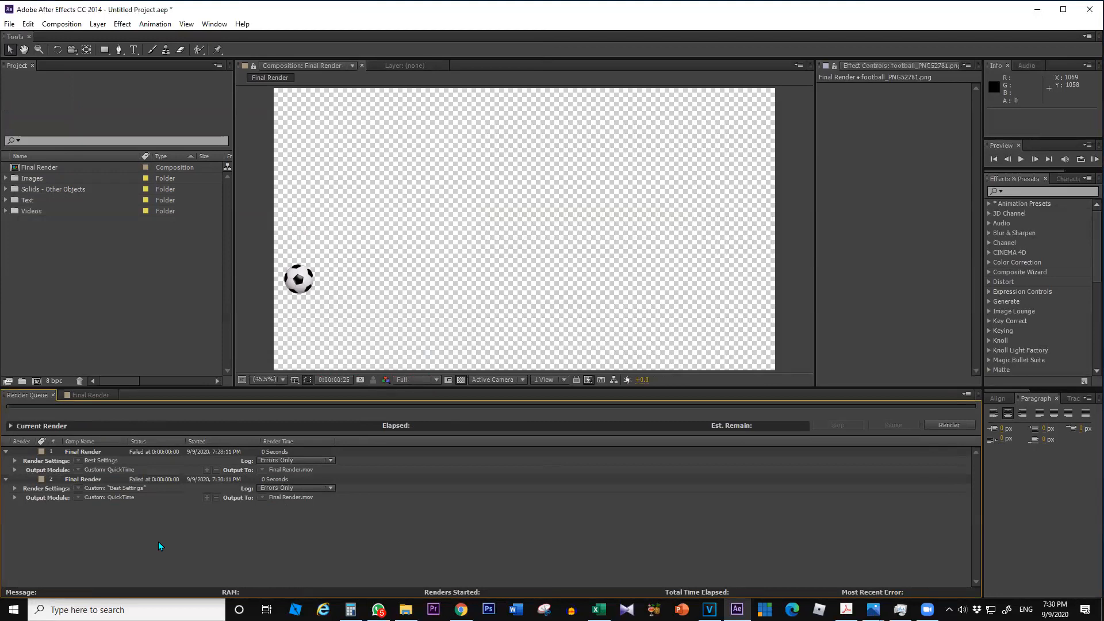
left_click(302, 488)
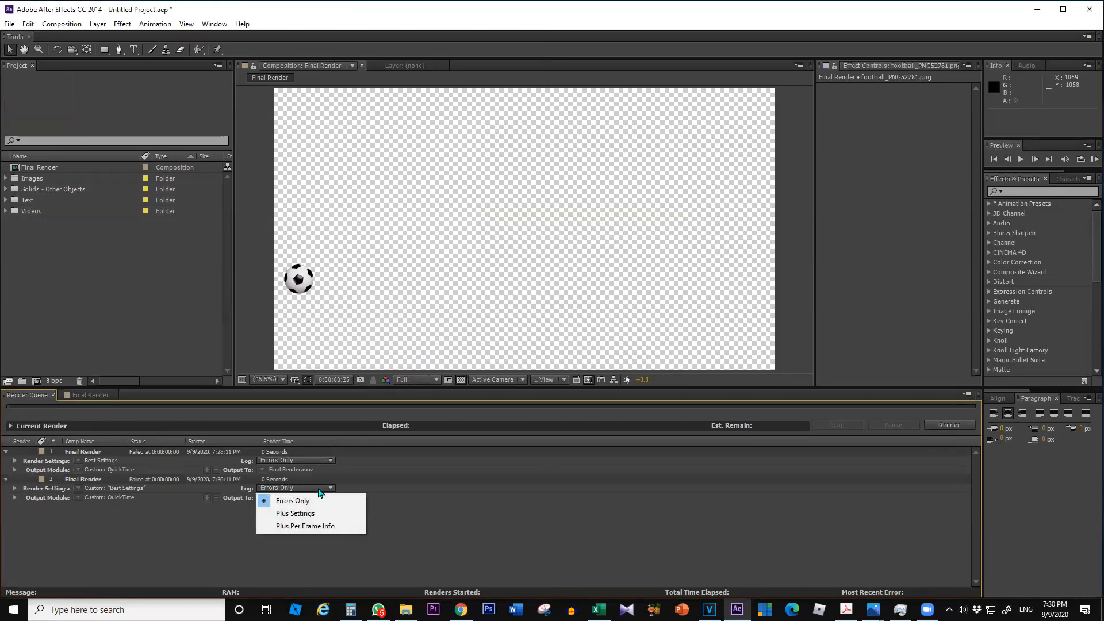
left_click(105, 534)
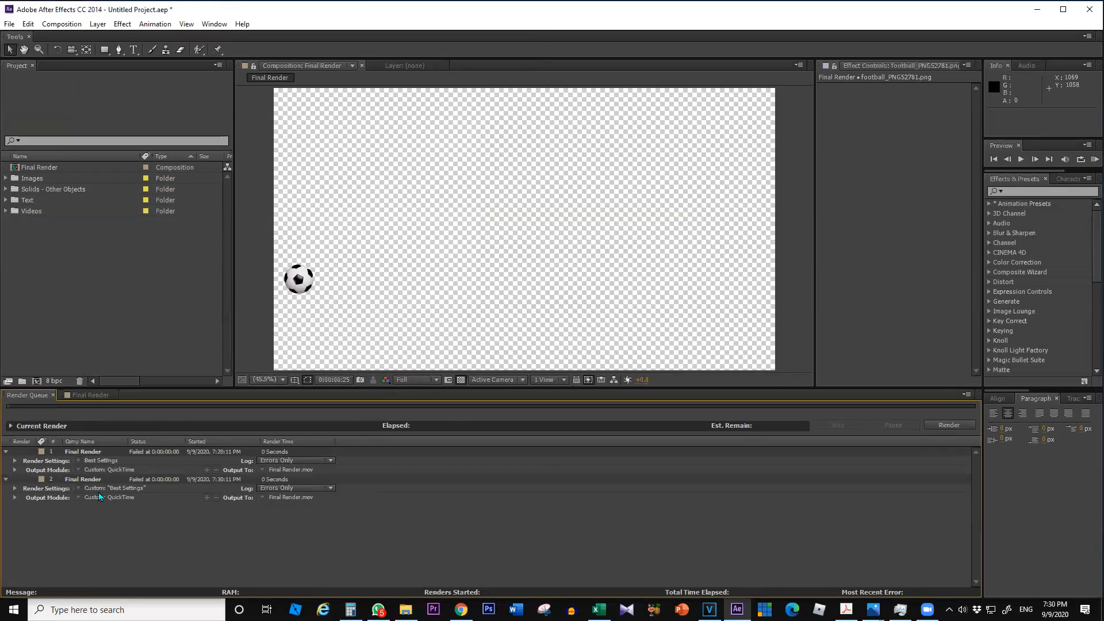
- Create two new empty folders in the project
right_click(70, 264)
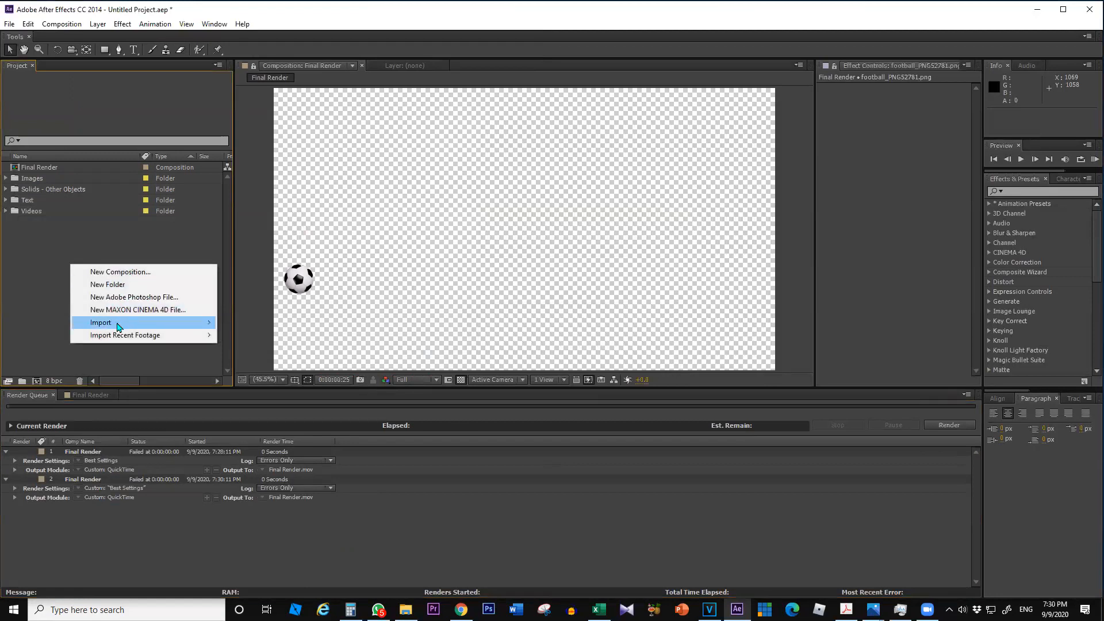
left_click(116, 287)
right_click(60, 274)
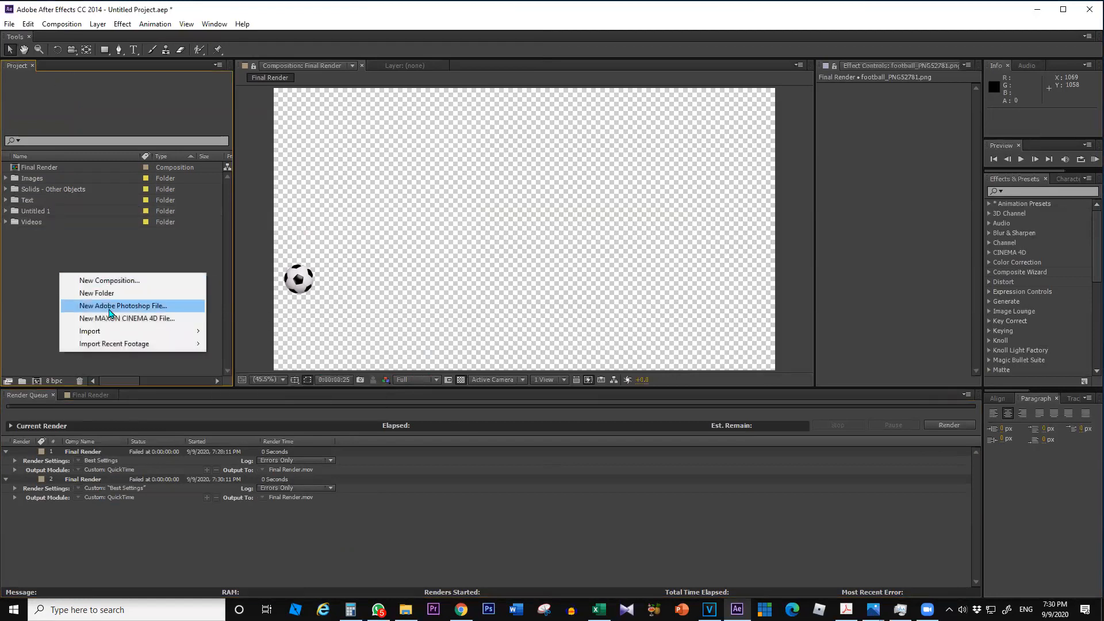
left_click(111, 292)
- Create a new composition, accepting the default name and settings
right_click(91, 288)
left_click(112, 295)
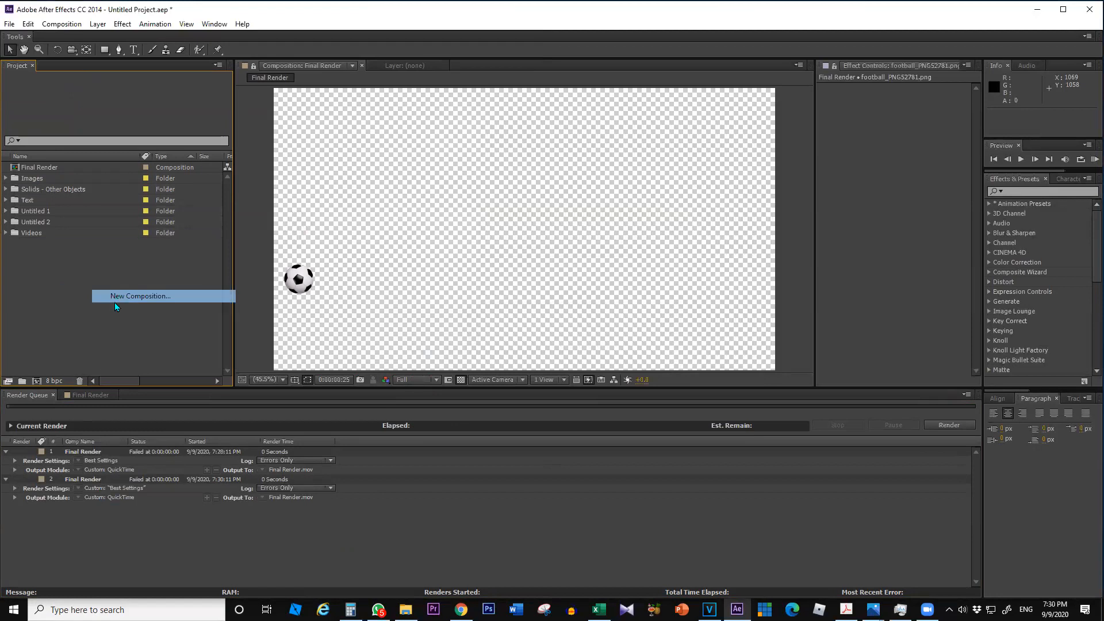
left_click(582, 379)
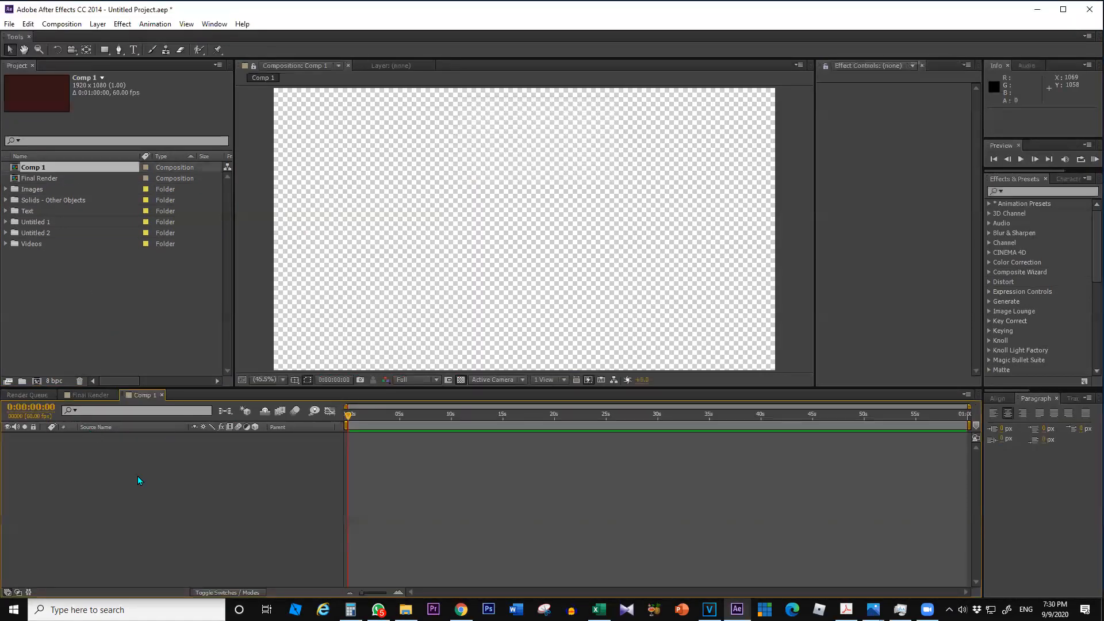
- Add football_PNG52781.png from the Images folder to the new composition as a layer
left_click(34, 179)
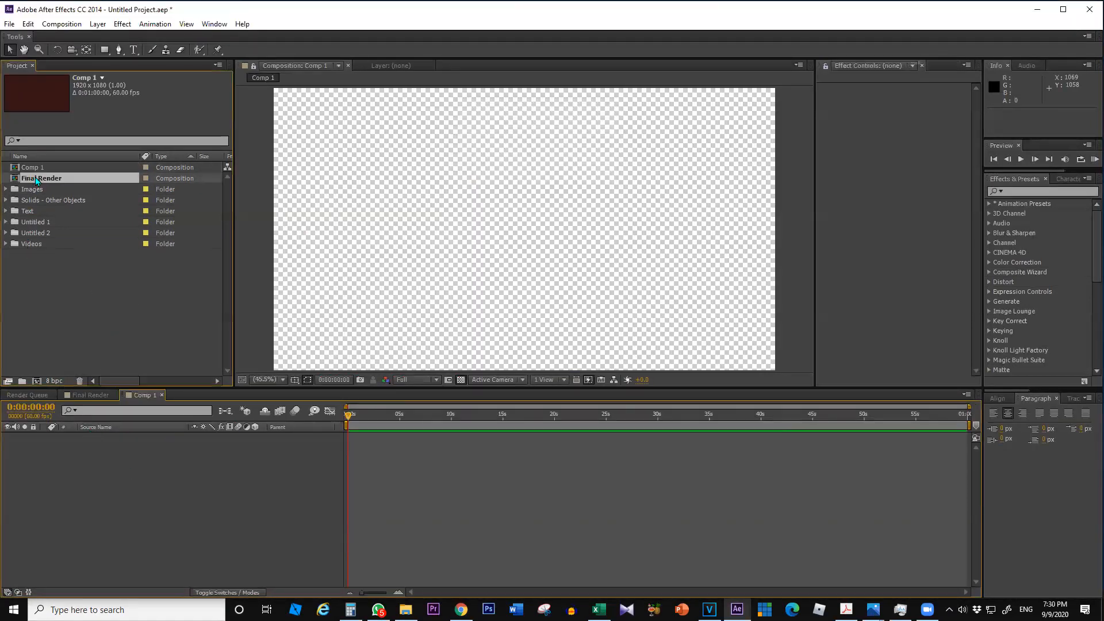
left_click(6, 189)
left_click(54, 200)
left_click_drag(65, 211, 115, 478)
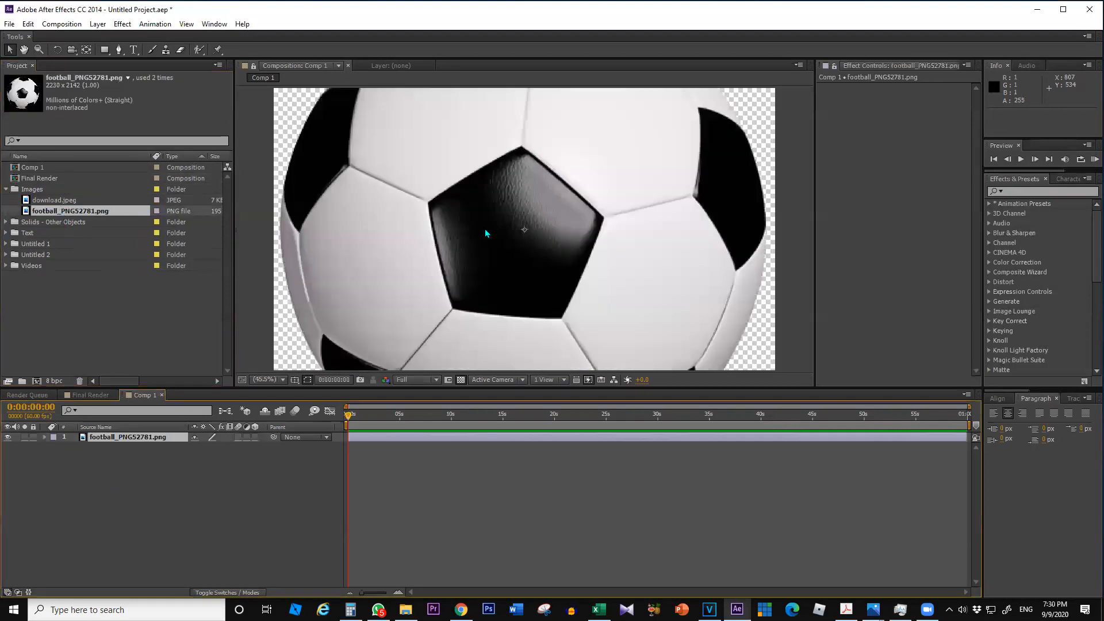
- Set the football layer's scale to 15% and place the ball near the frame's left edge at about 197, 516
key("s")
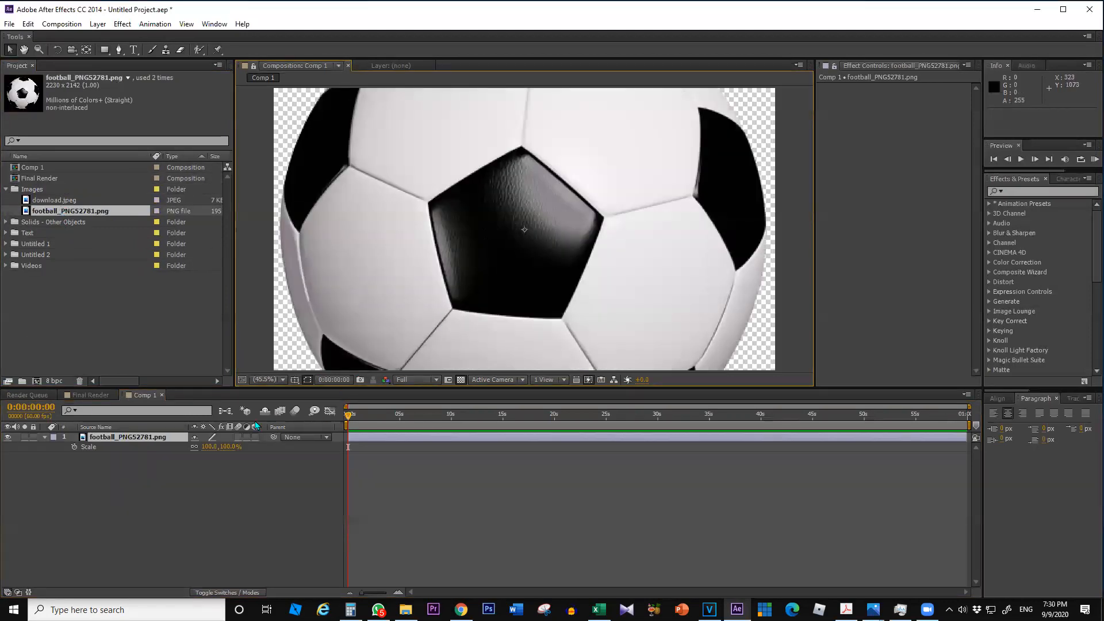
left_click_drag(222, 447, 164, 452)
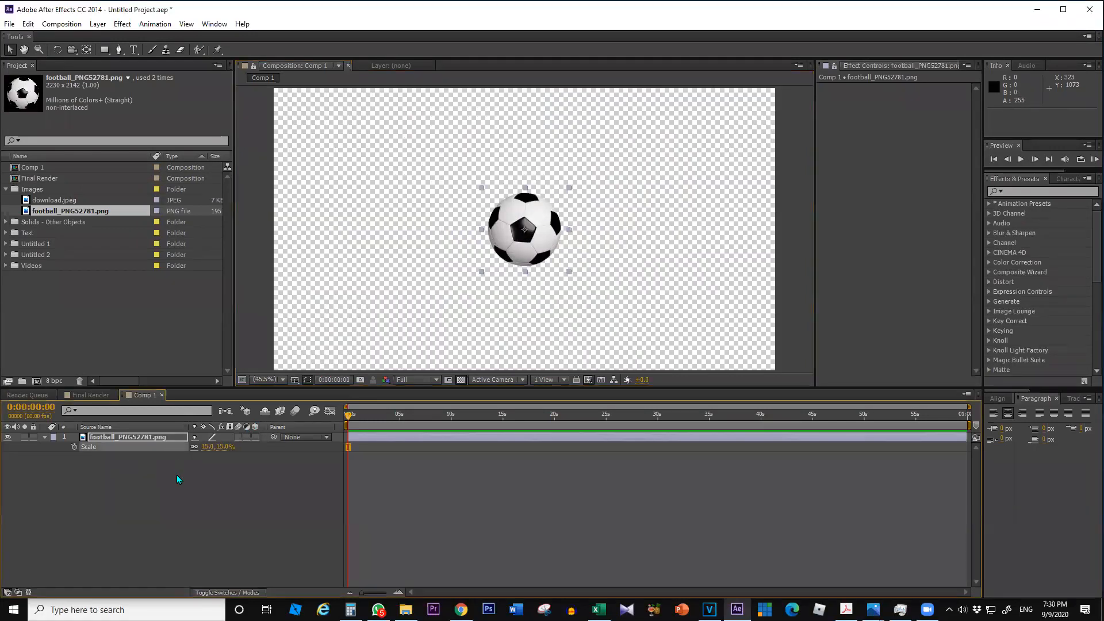
left_click_drag(477, 237, 272, 230)
key("p")
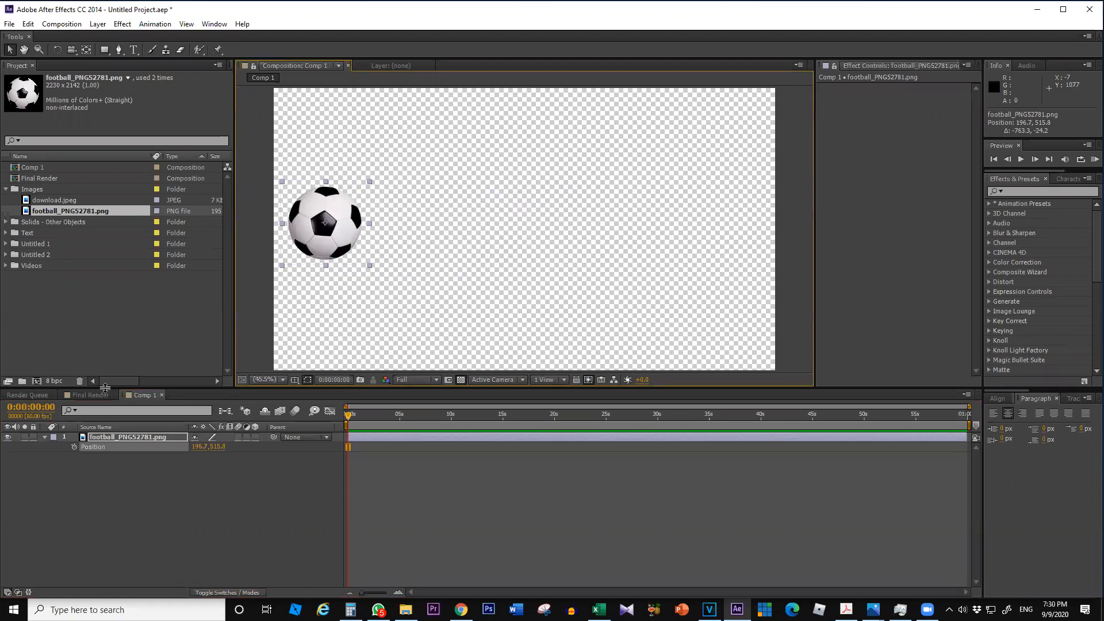
left_click(397, 415)
left_click_drag(342, 245, 679, 341)
left_click(384, 425)
left_click_drag(616, 326, 575, 326)
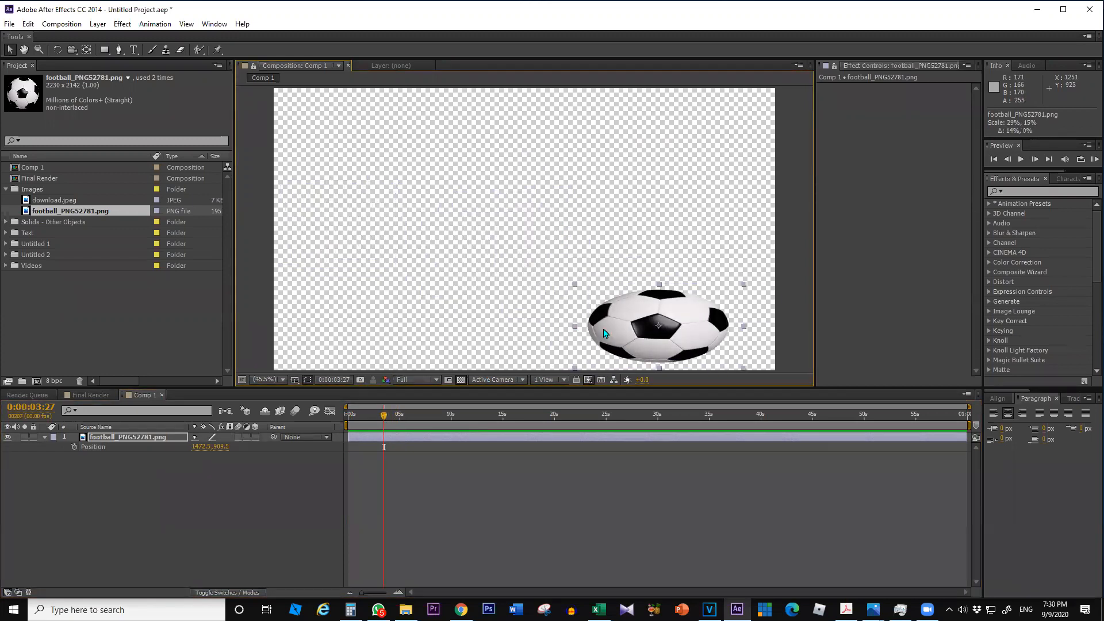
key("ctrl+z")
left_click_drag(662, 317, 471, 258)
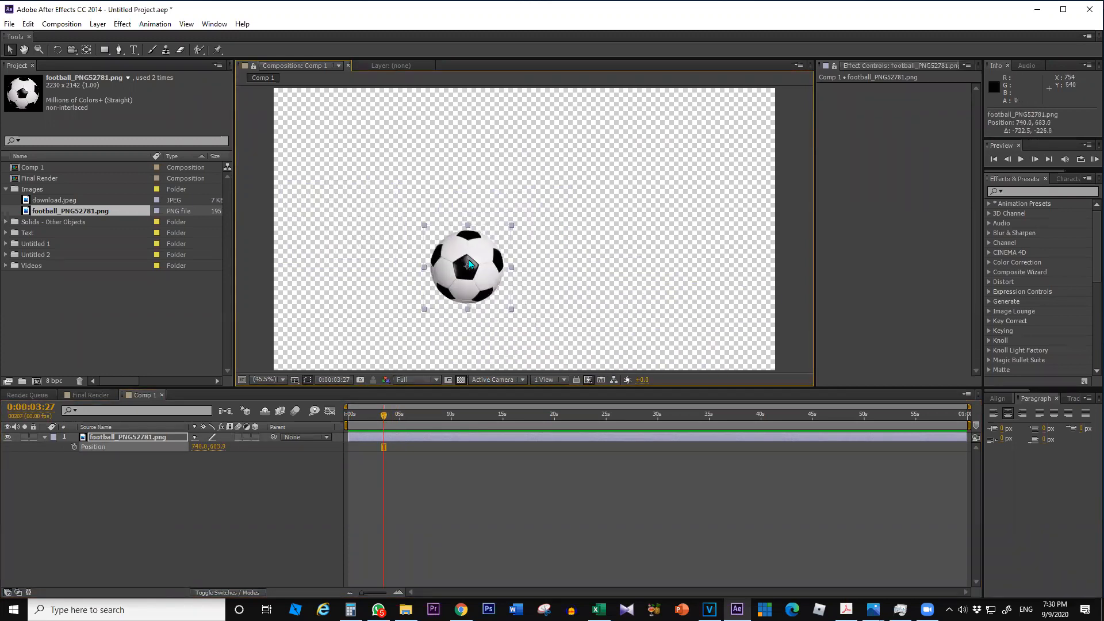
- Keyframe the ball's position at three times so it descends from the left and rises to about 824, 613 at 0:00:04:41
left_click_drag(382, 422, 367, 415)
left_click_drag(466, 271, 322, 220)
left_click(74, 446)
left_click_drag(367, 415, 383, 415)
left_click_drag(358, 259, 501, 251)
left_click(397, 414)
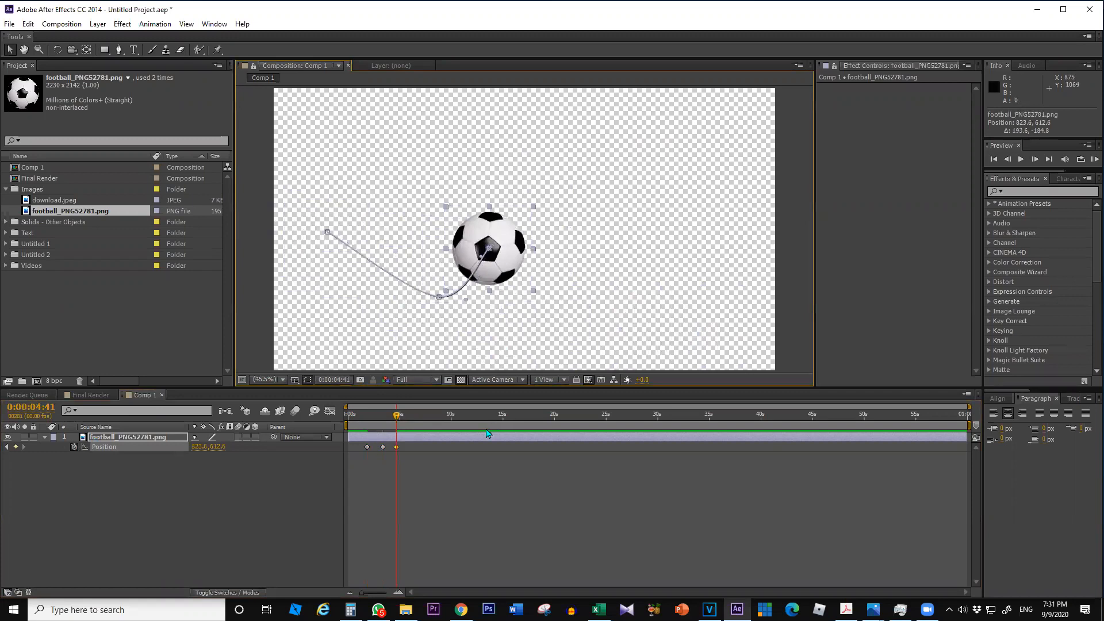
- Add Comp 1 to the render queue and set its output format to QuickTime
key("ctrl+m")
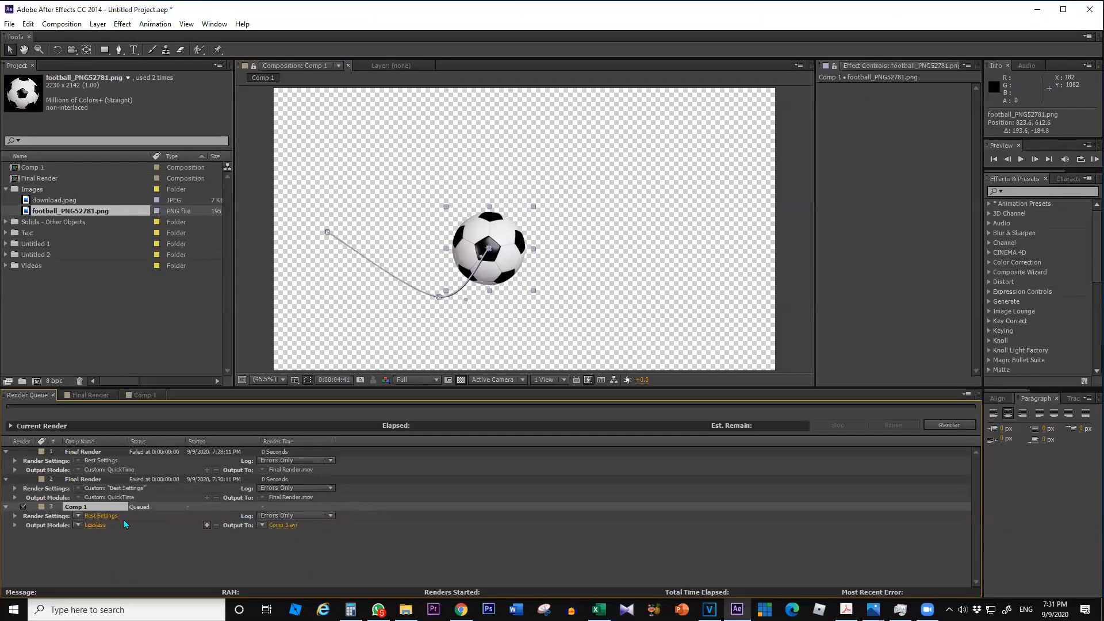
left_click(92, 525)
left_click(695, 143)
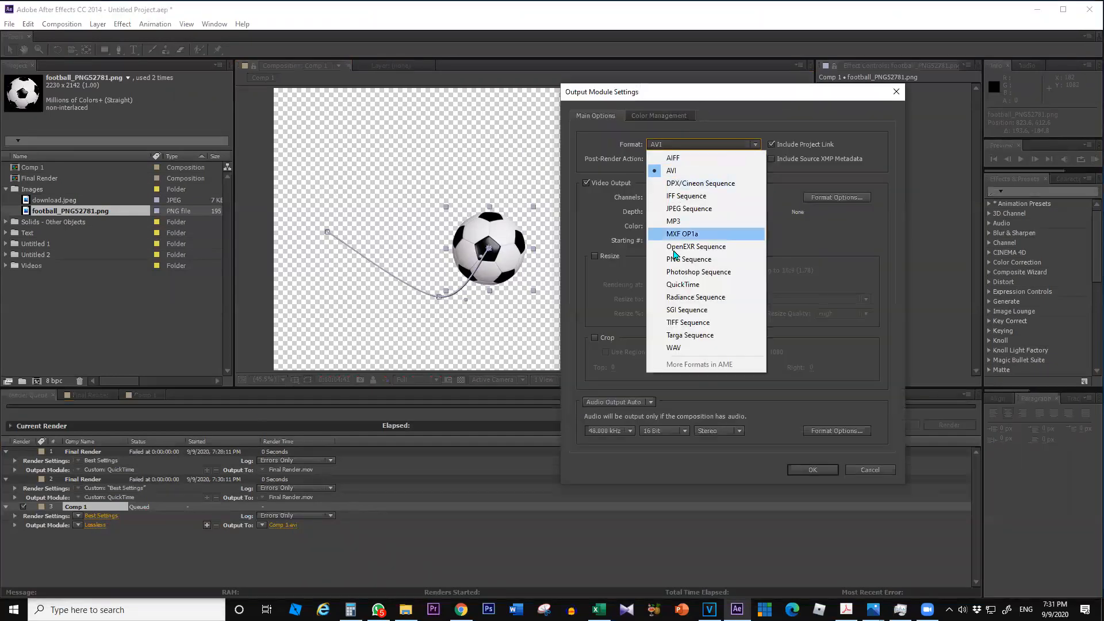
left_click(688, 290)
left_click(661, 198)
left_click(668, 239)
left_click(812, 470)
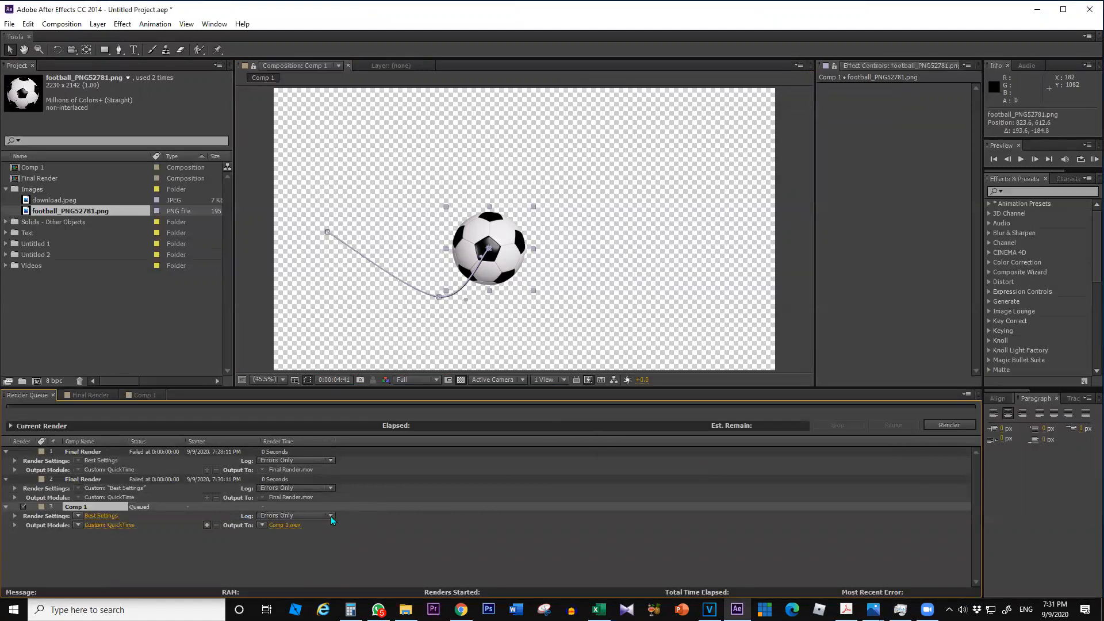
- Save the output as Comp 1.mov in the AE classes Projects folder and try to render it
left_click(293, 525)
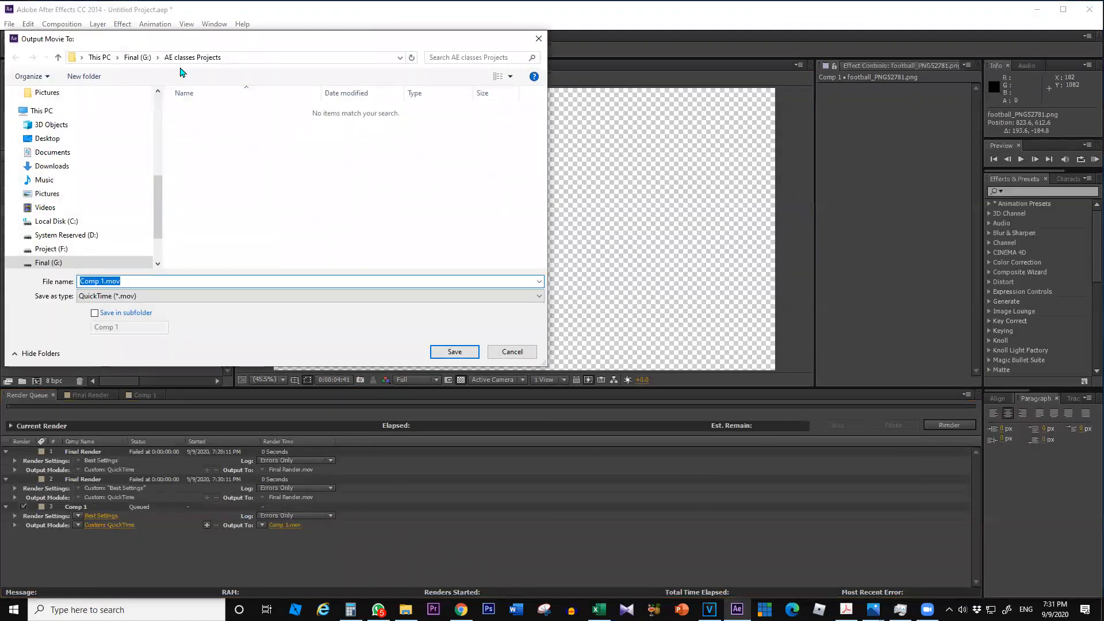
left_click(452, 350)
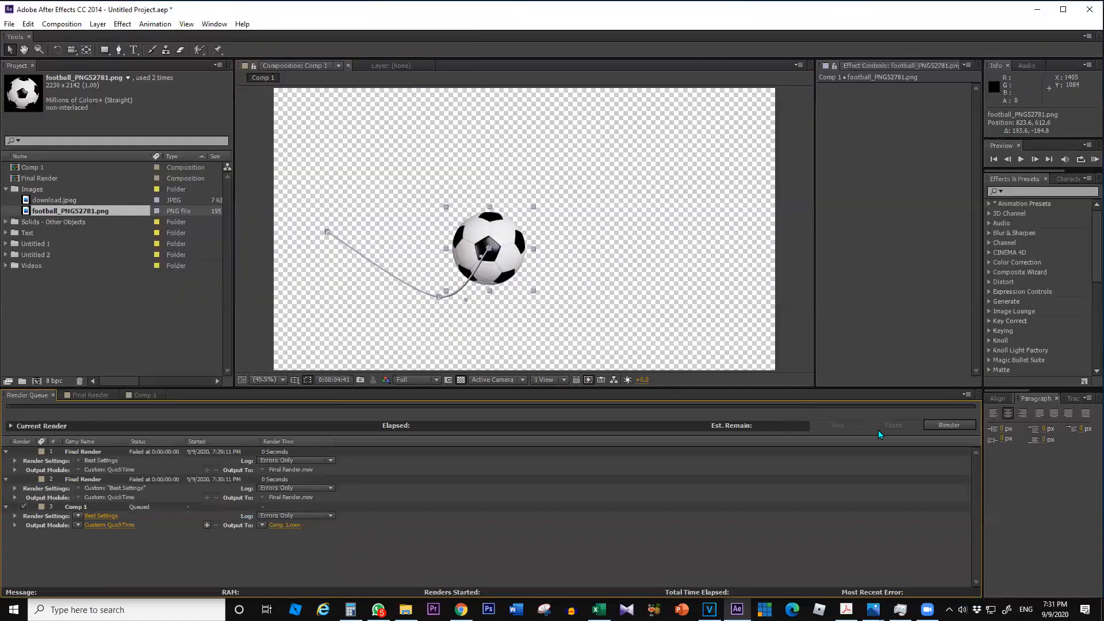
left_click(943, 425)
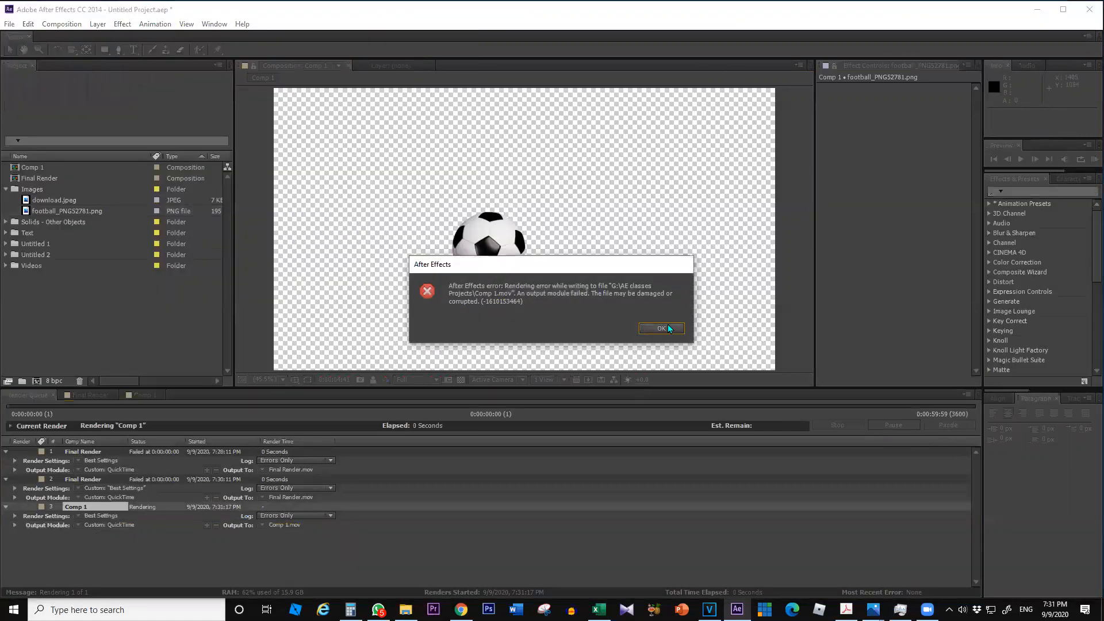
left_click(661, 329)
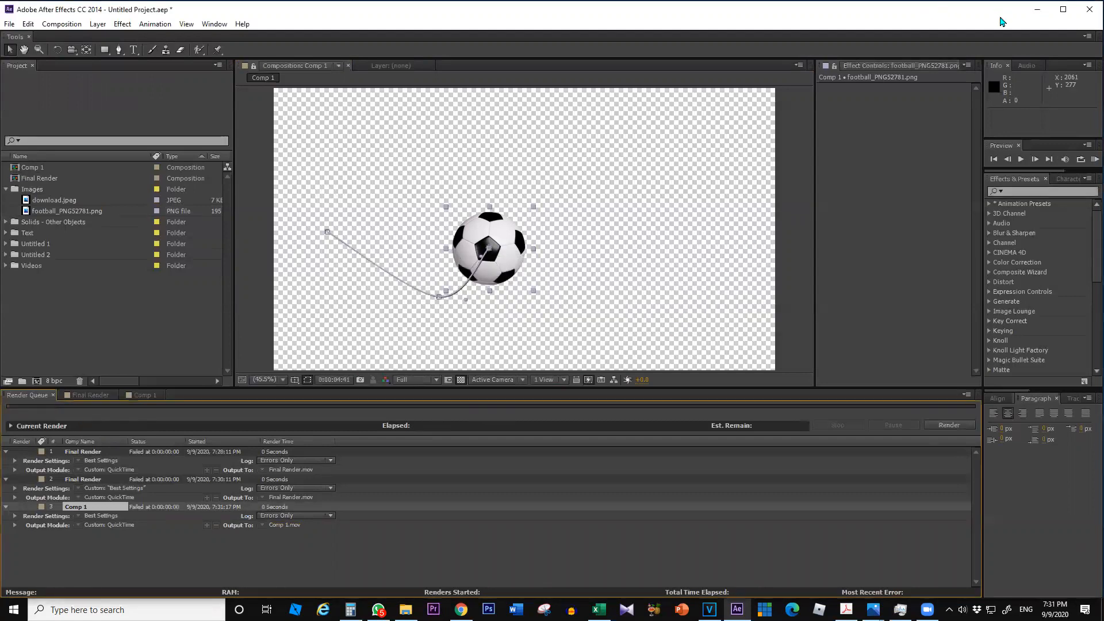
- Close After Effects without saving the project
double_click(967, 23)
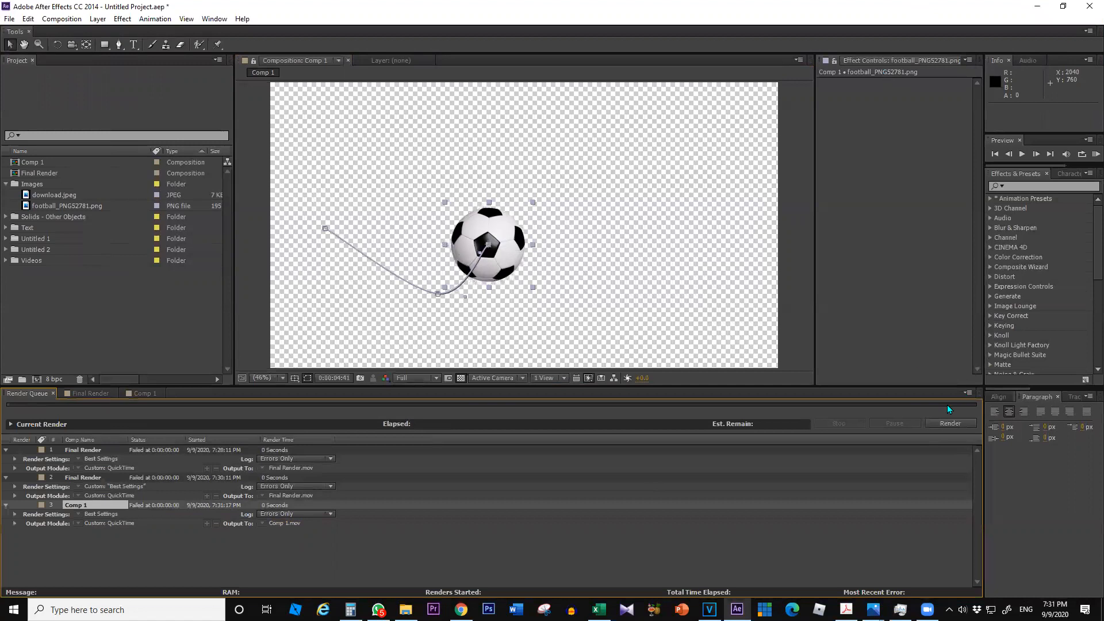
double_click(911, 8)
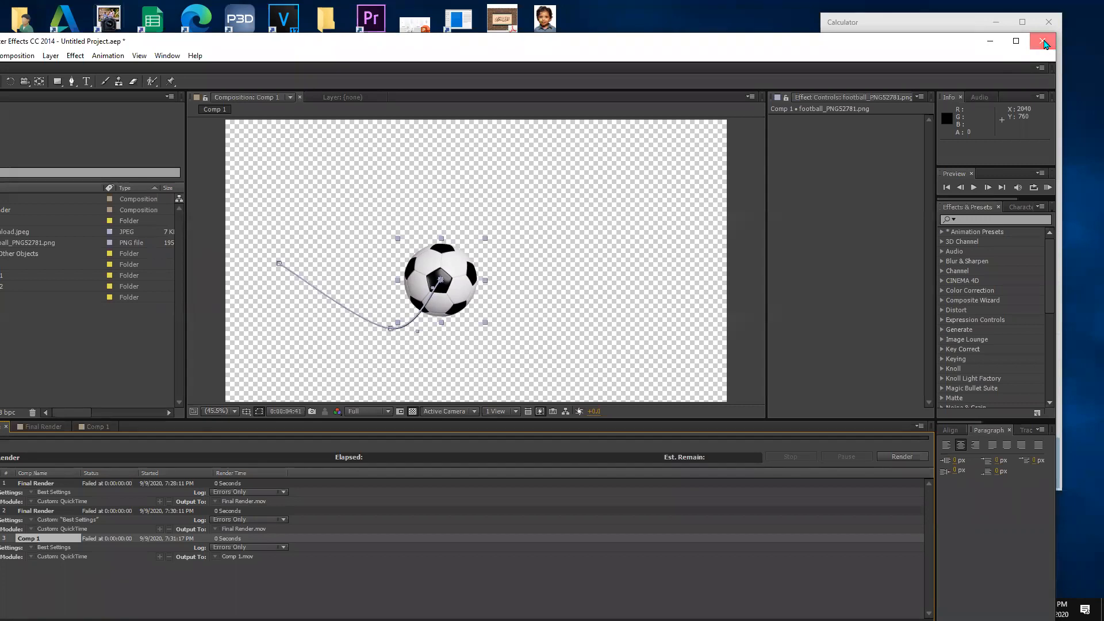
left_click(1044, 43)
left_click(530, 355)
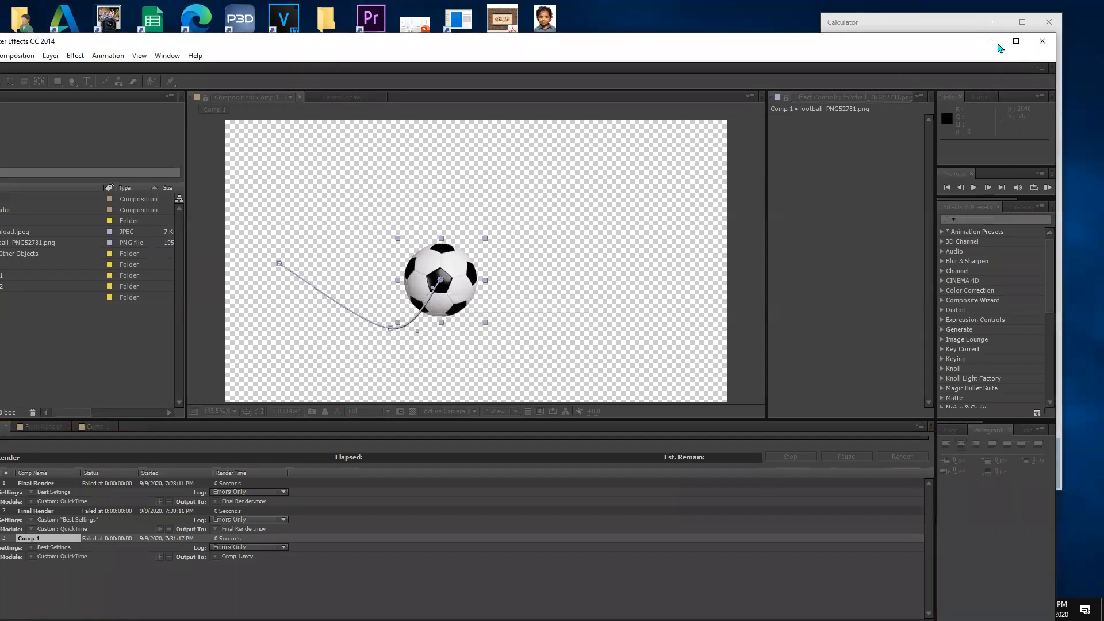
- Close the Calculator window and open the Windows Start menu
left_click(1049, 24)
left_click(995, 55)
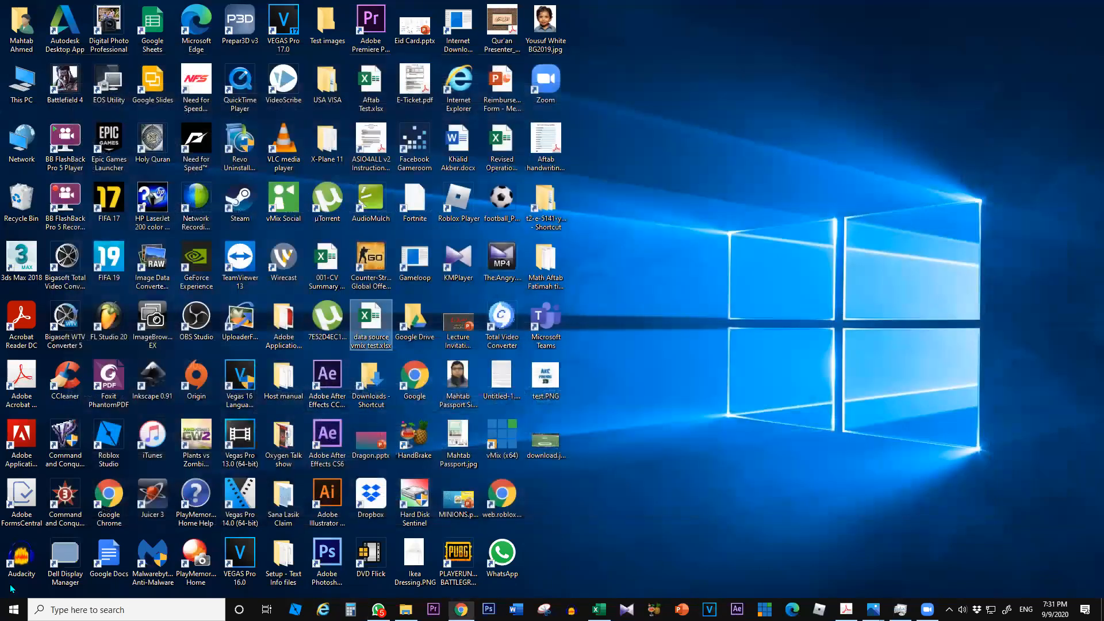
left_click(13, 609)
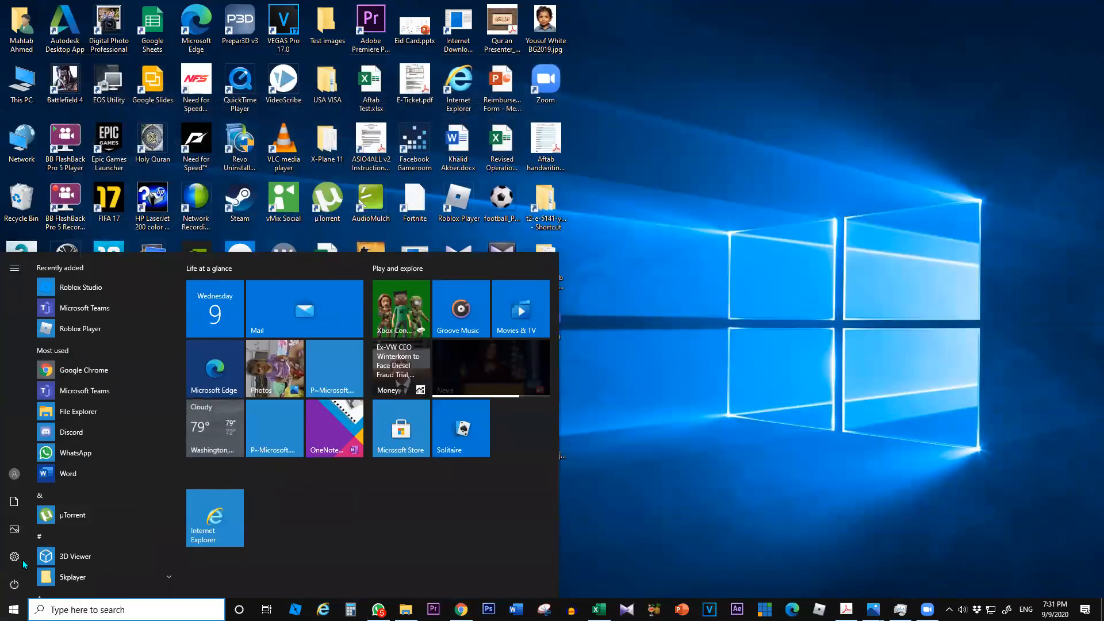
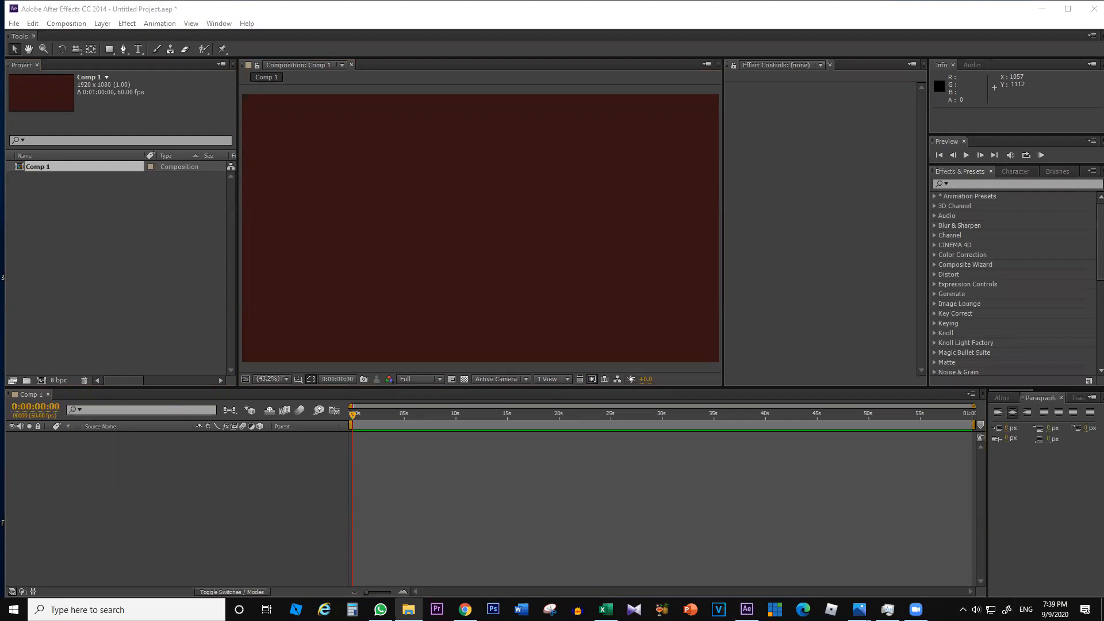
- Import download.jpeg and football_PNG52781.png into the new After Effects project and add the football image to Comp 1
left_click_drag(753, 155, 173, 230)
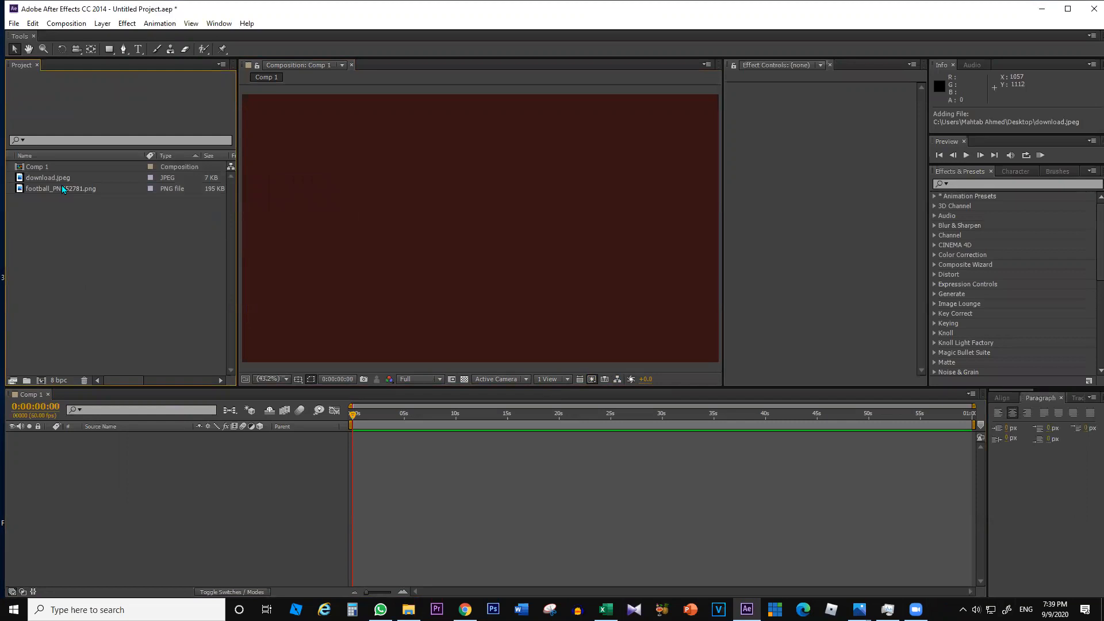
left_click(57, 188)
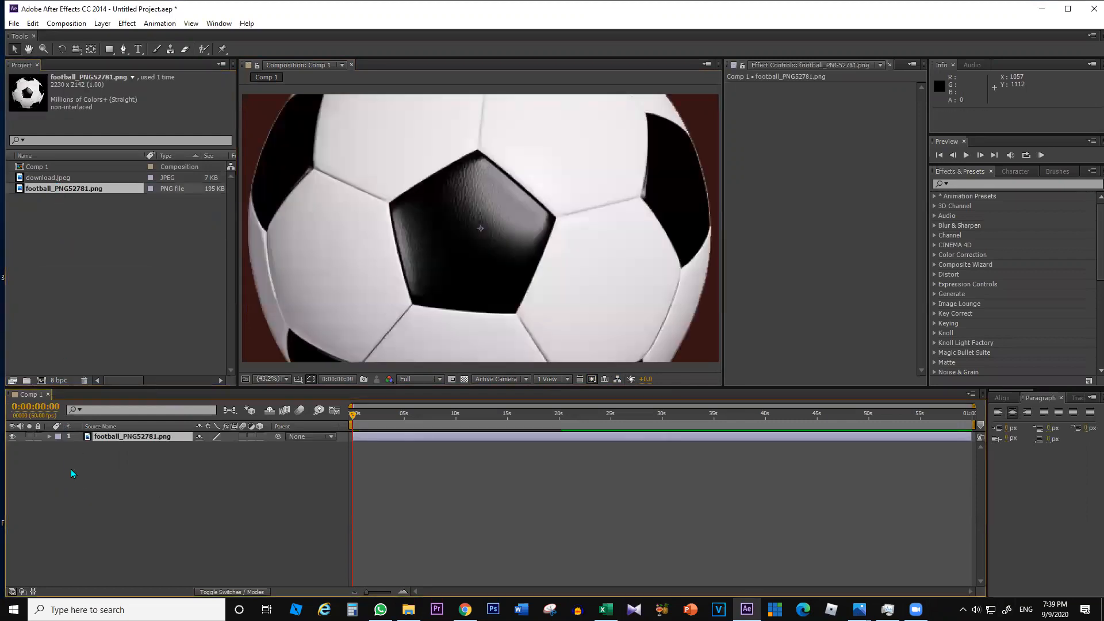
- Set the football layer's scale to 6%
key("s")
left_click_drag(214, 446, 210, 446)
left_click(211, 447)
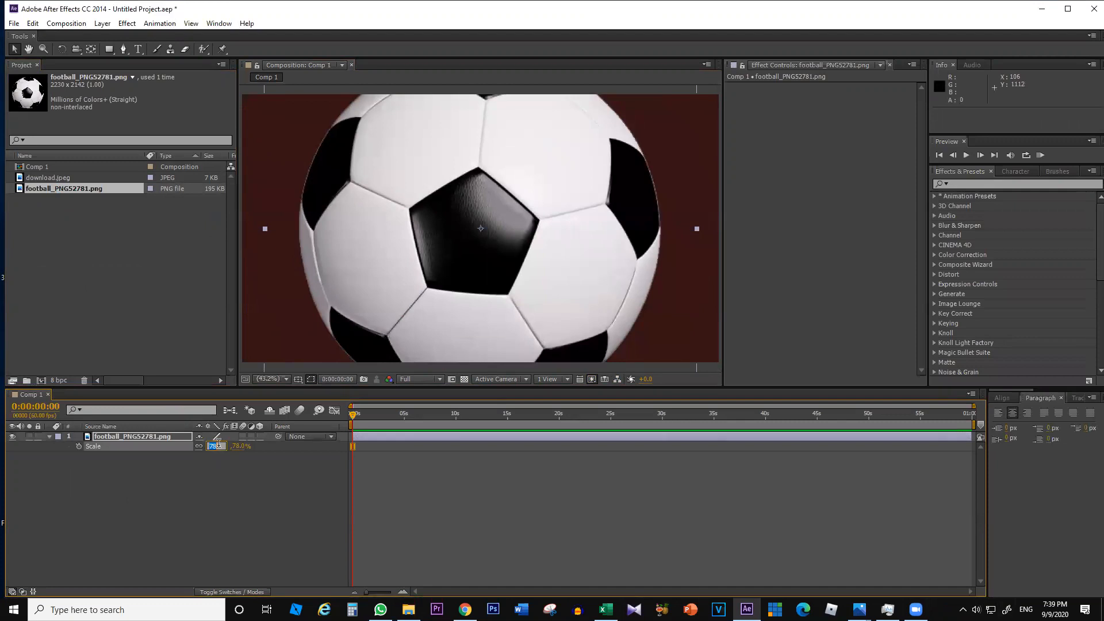
type("6")
key("Return")
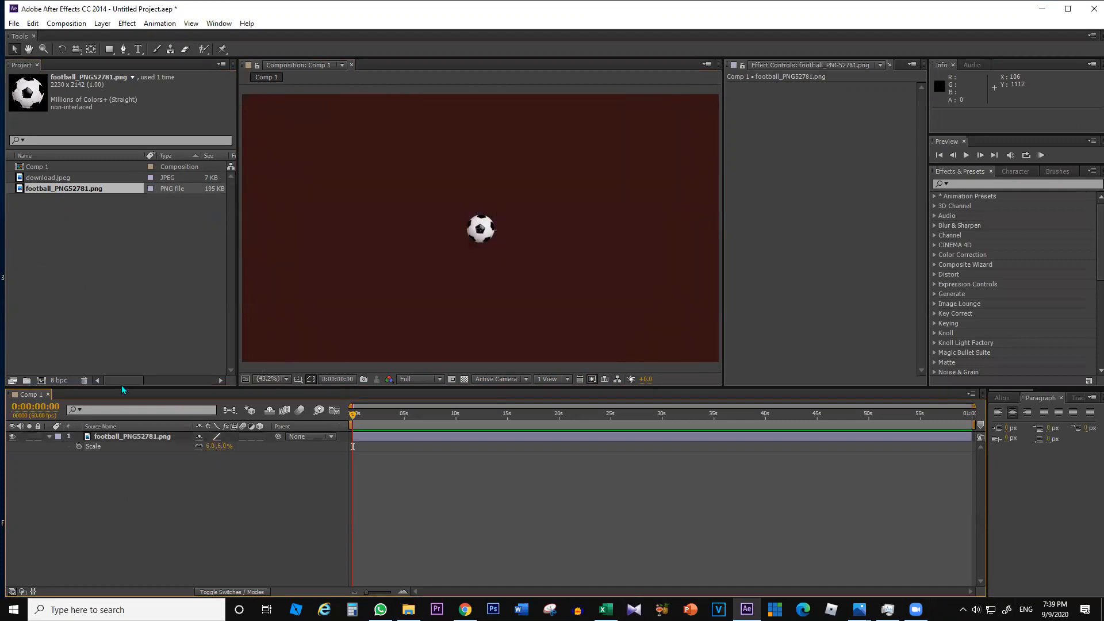
- Add download.jpeg beneath the football layer and scale it to 798% to fill the frame
left_click(48, 178)
left_click_drag(47, 179, 91, 482)
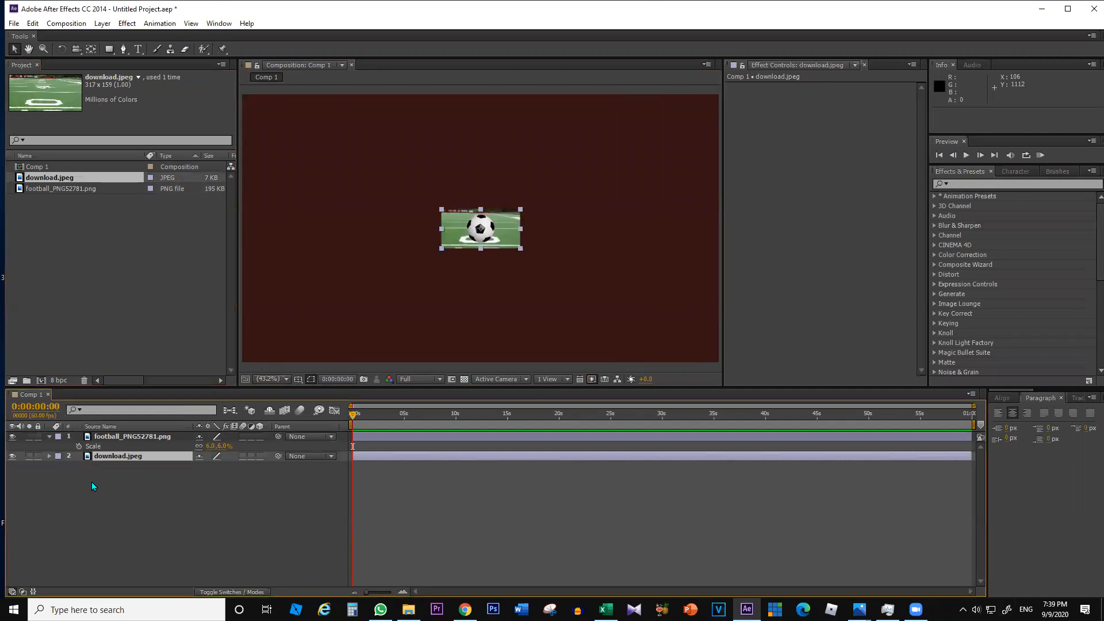
key("s")
left_click_drag(224, 466, 671, 502)
left_click(406, 517)
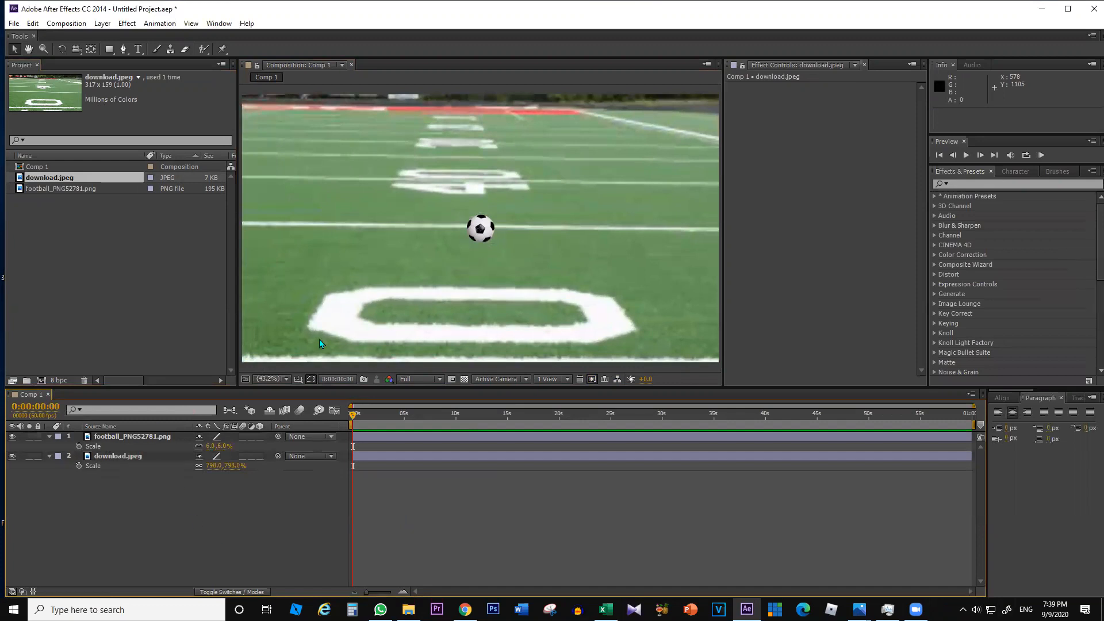
- Move the ball to the frame's left edge at about 69, 545 and set its first position keyframe at 0:00:00:00
left_click(122, 439)
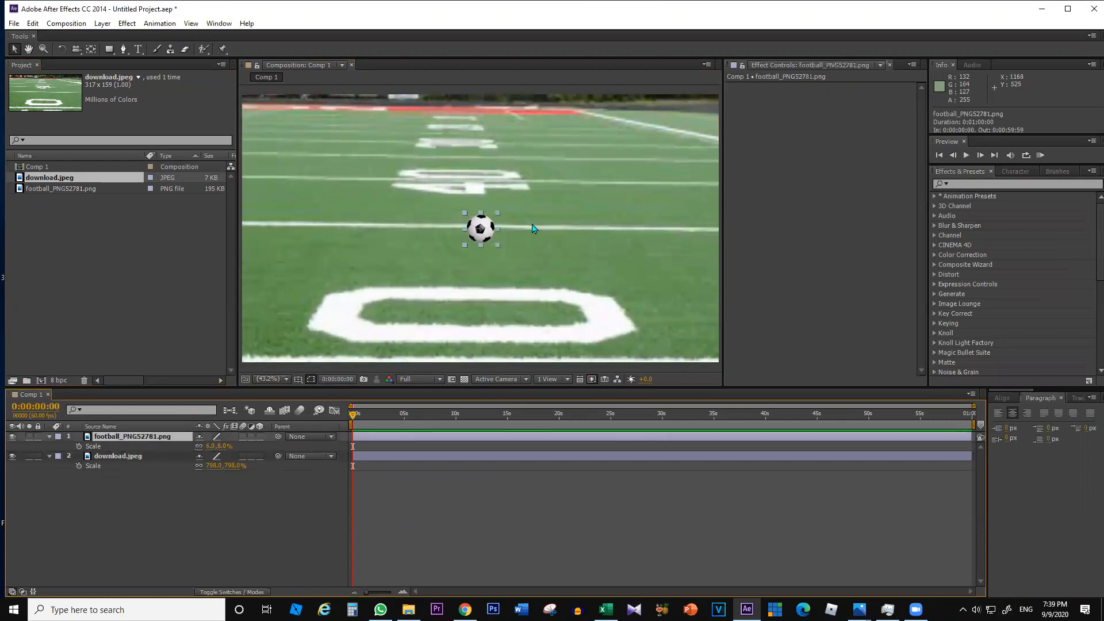
left_click_drag(285, 229, 262, 229)
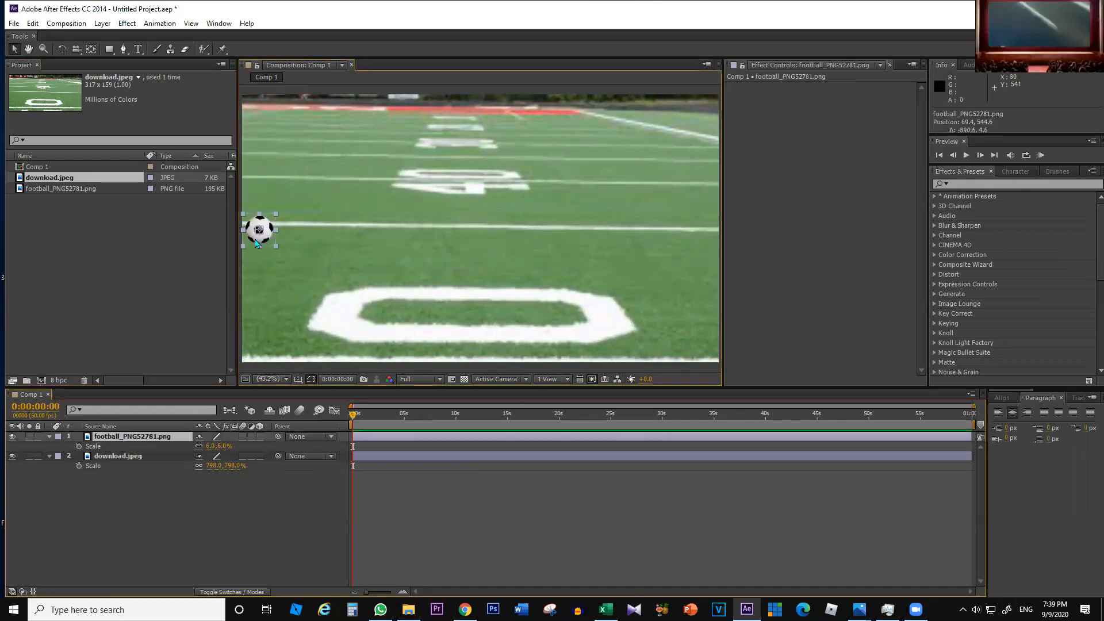
key("p")
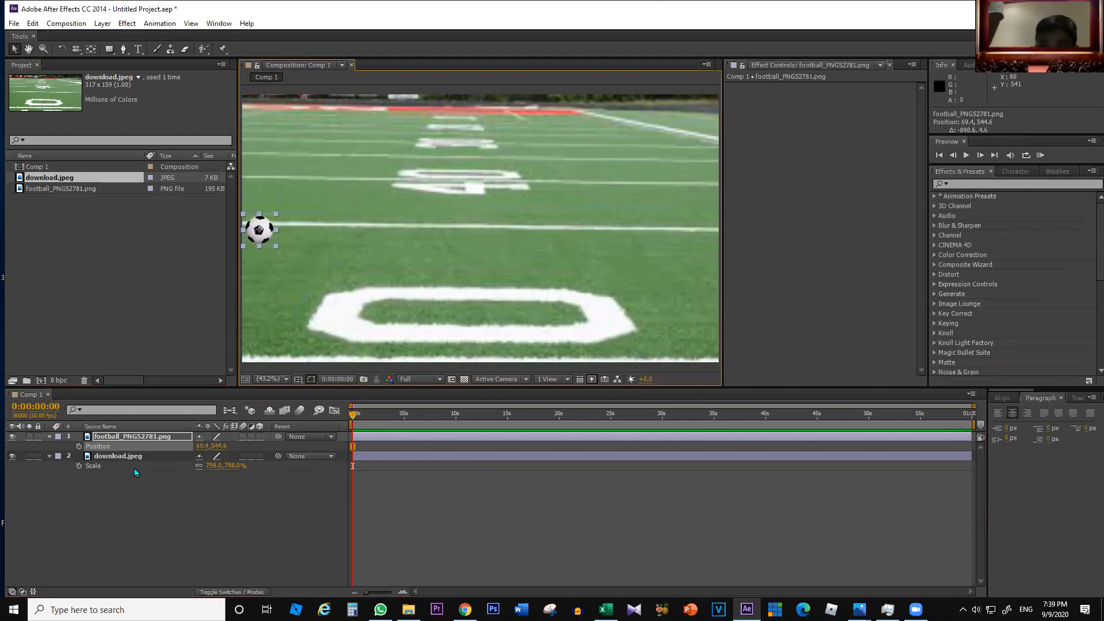
left_click(79, 446)
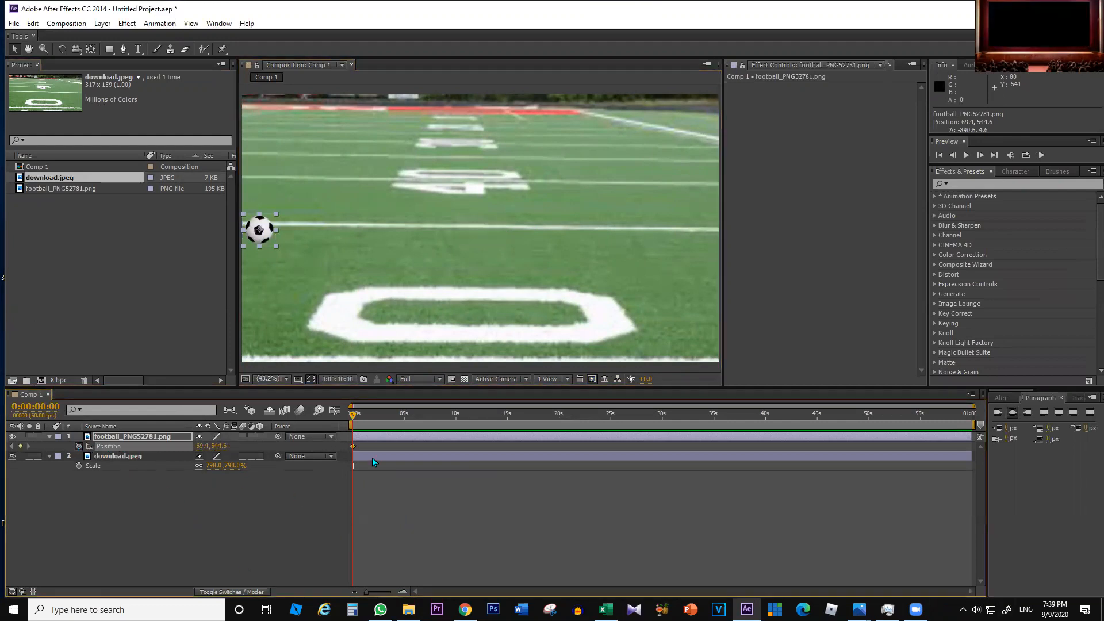
- Set the current time to 0:00:00:30 and keyframe the ball down near the bottom white line at about 183, 1017
left_click(403, 590)
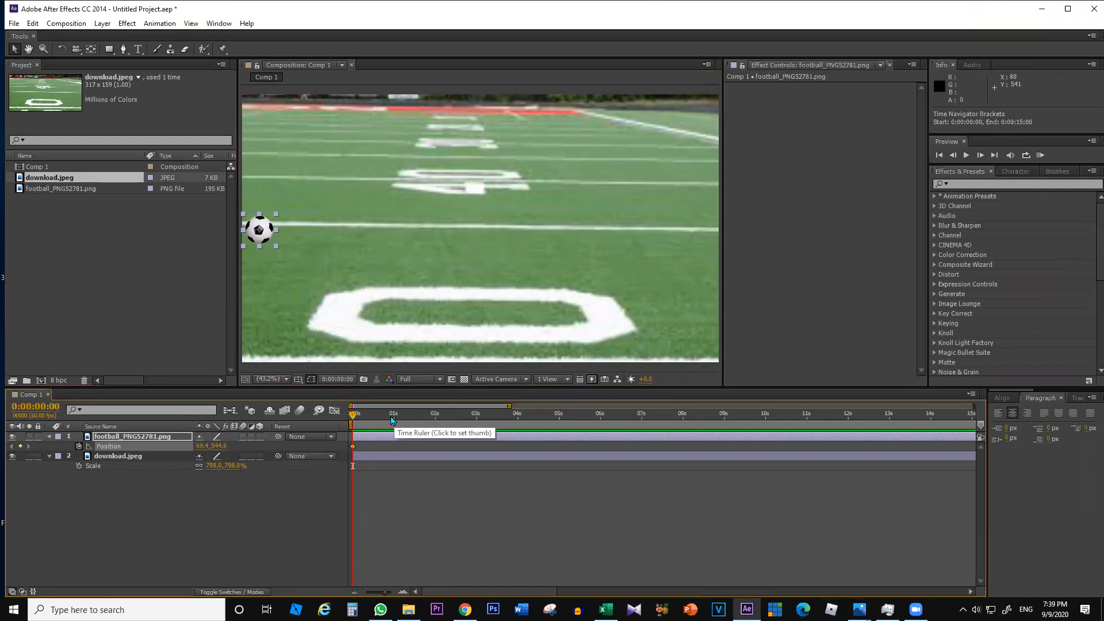
left_click_drag(351, 414, 395, 422)
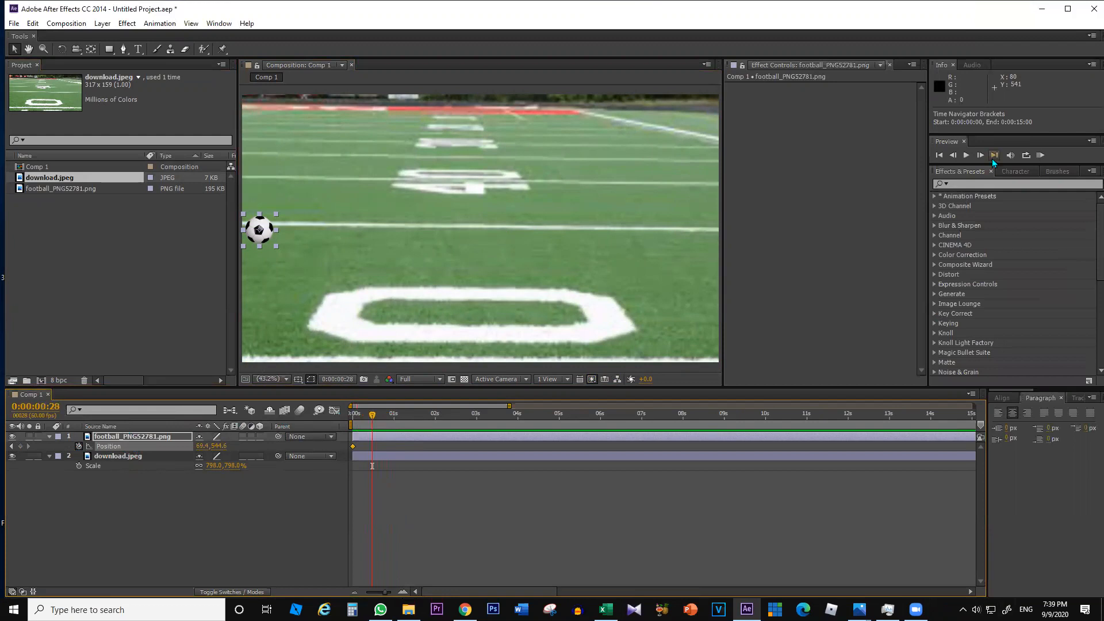
left_click(954, 156)
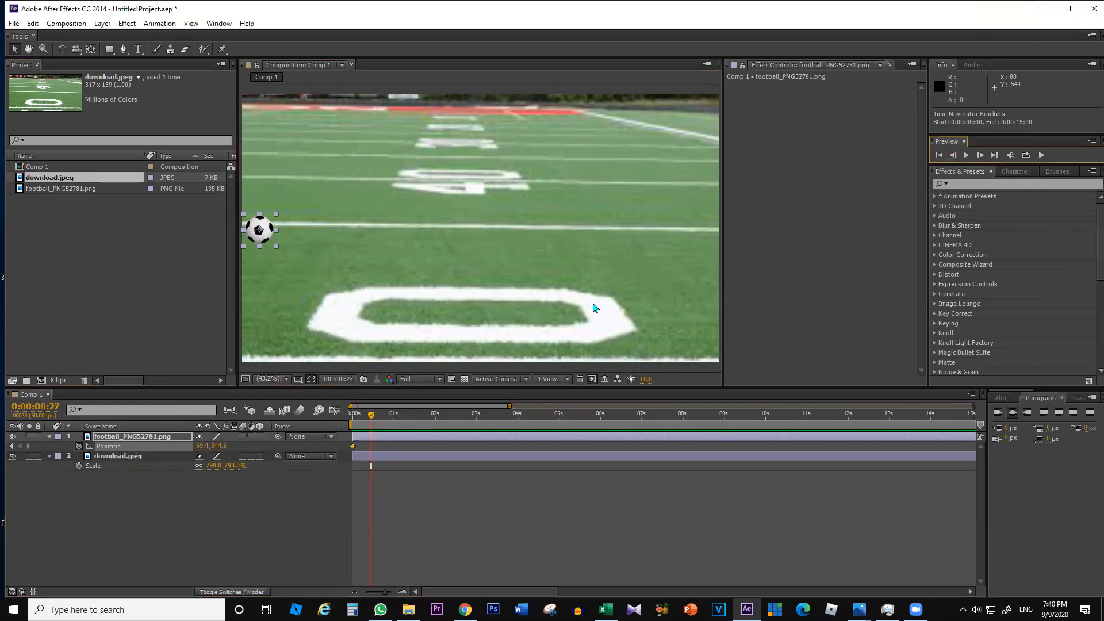
left_click(54, 411)
left_click_drag(48, 408, 89, 415)
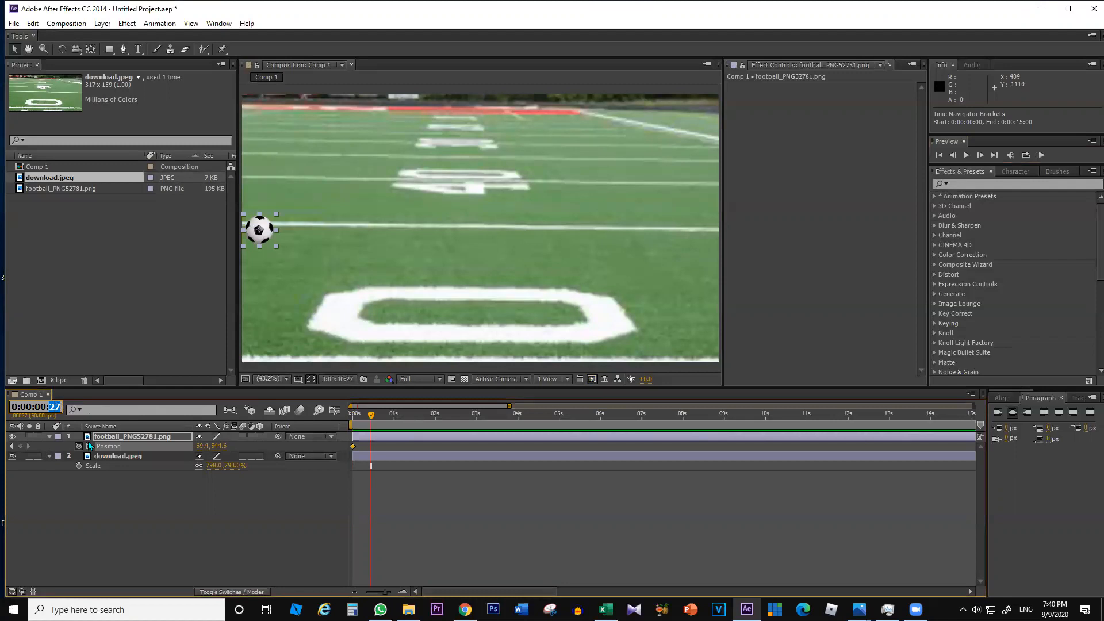
type("30")
key("Return")
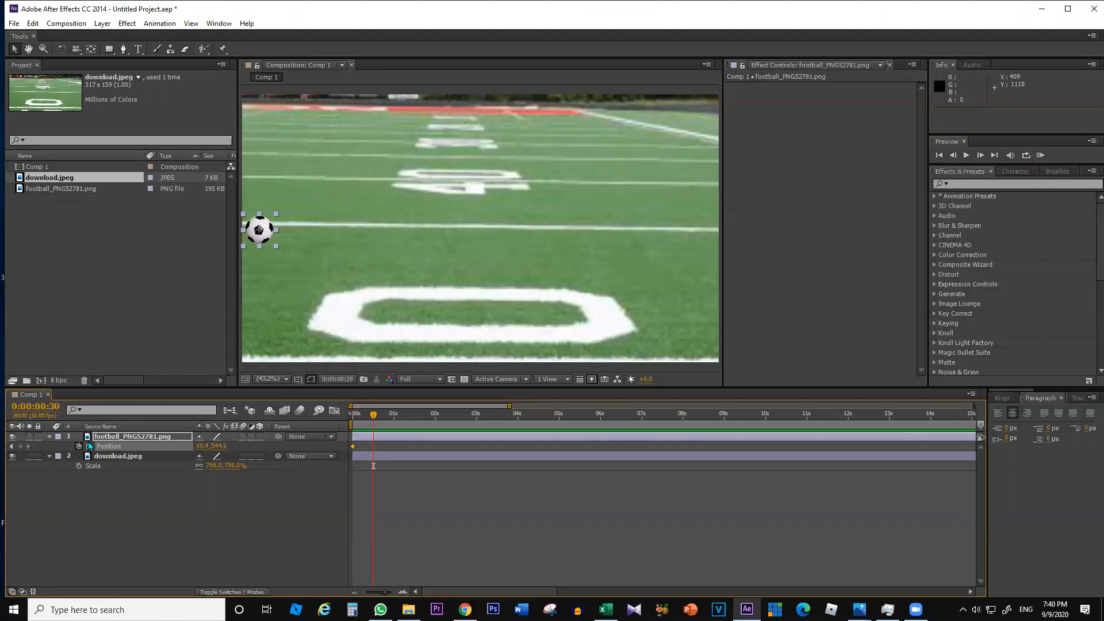
left_click_drag(266, 230, 296, 346)
- Set the current time to 0:00:01:00 and keyframe the ball farther along the bottom line at about 421, 1017
left_click(42, 406)
left_click(43, 406)
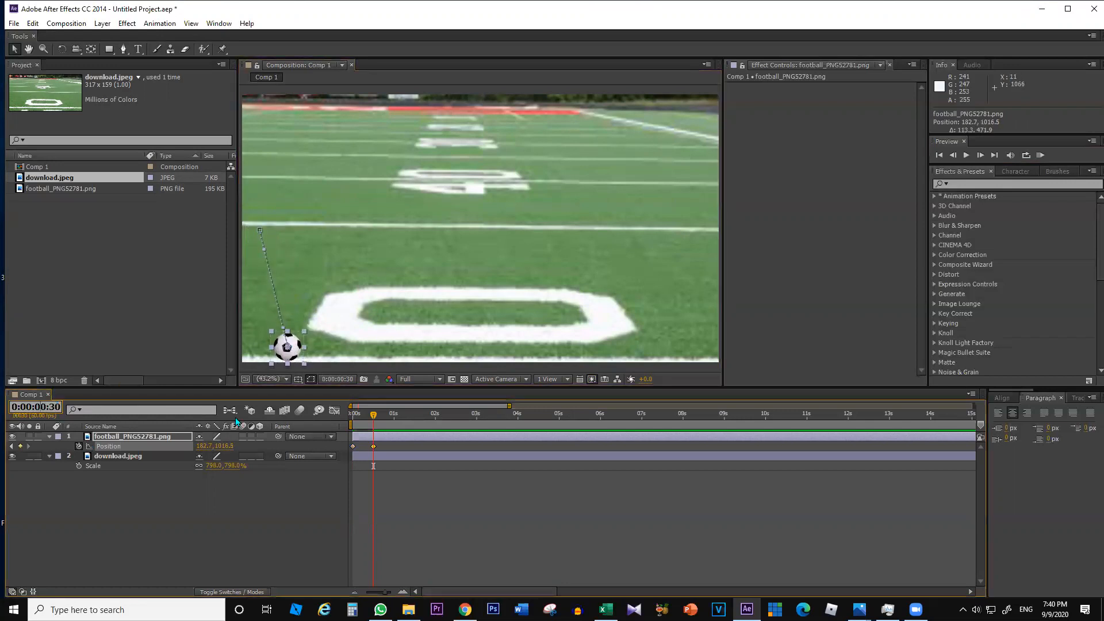
type("1")
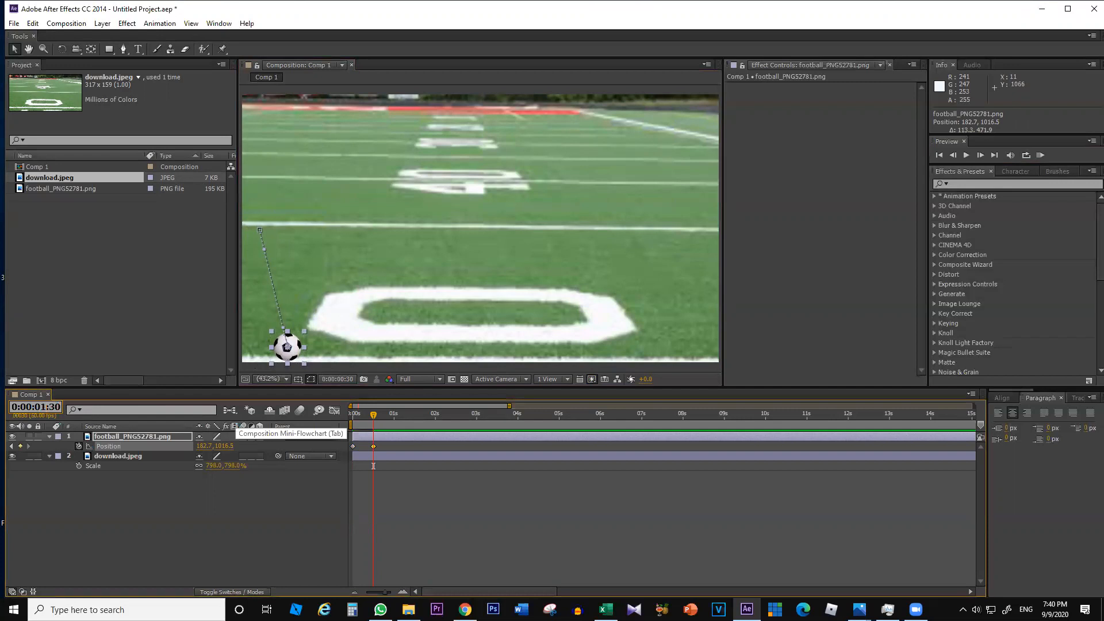
type("0")
key("Return")
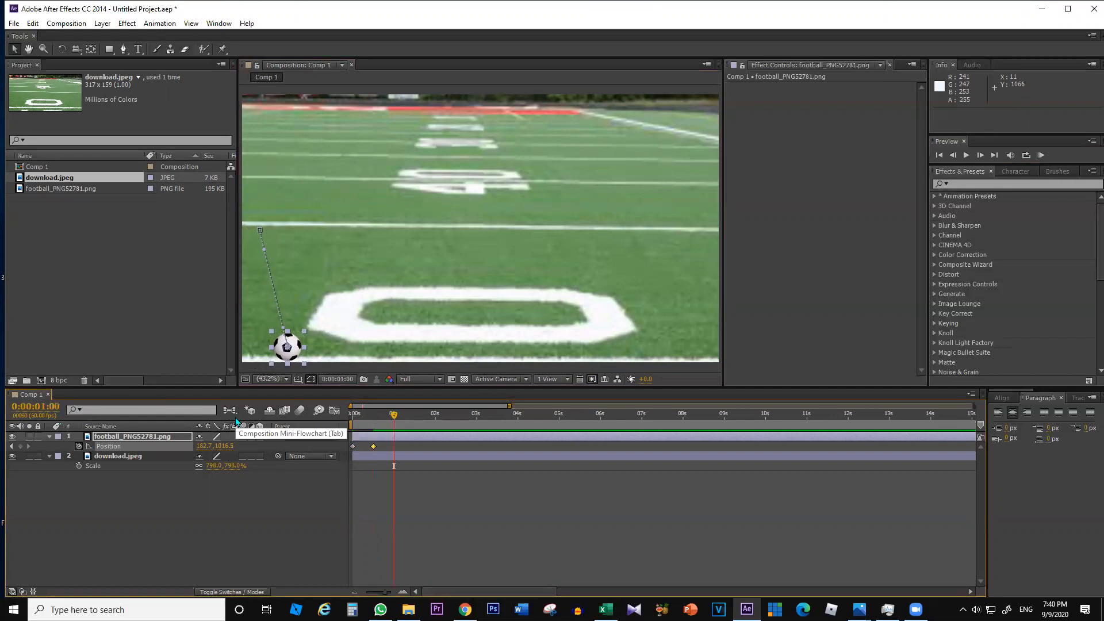
left_click_drag(297, 349, 357, 349)
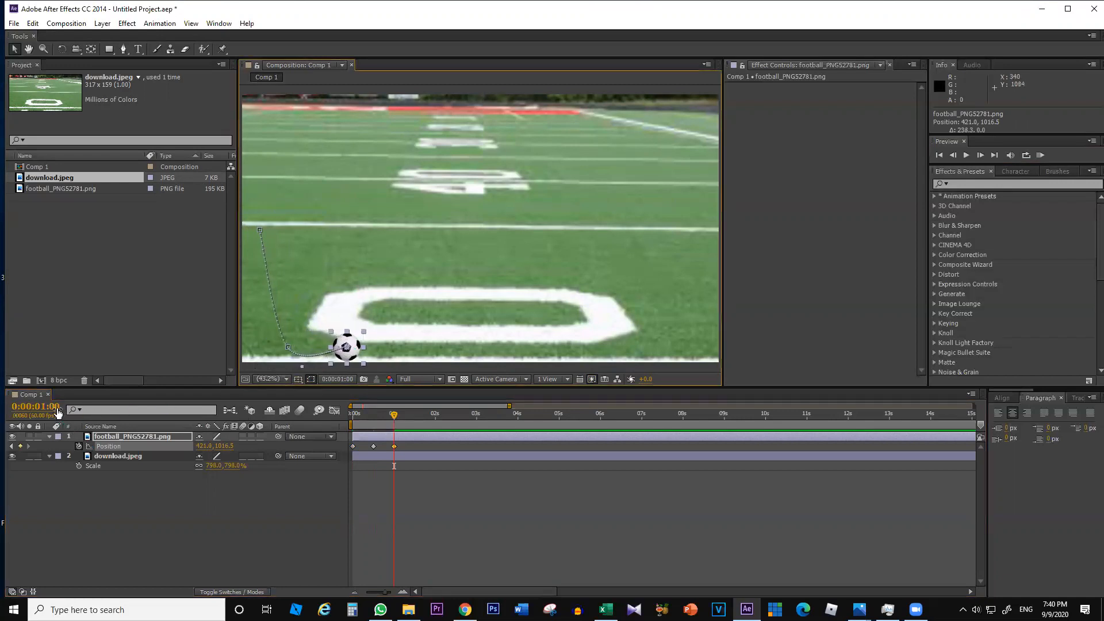
- Set the current time to 0:00:01:30 and keyframe the ball along the same line at about 627, 1017
left_click(57, 411)
type("130")
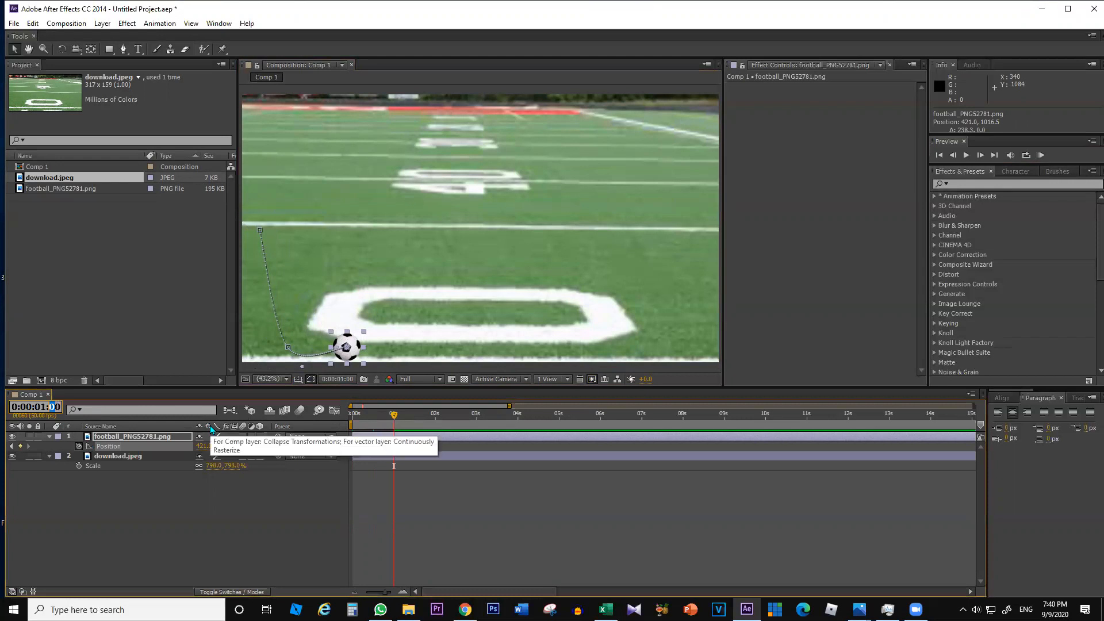
key("Return")
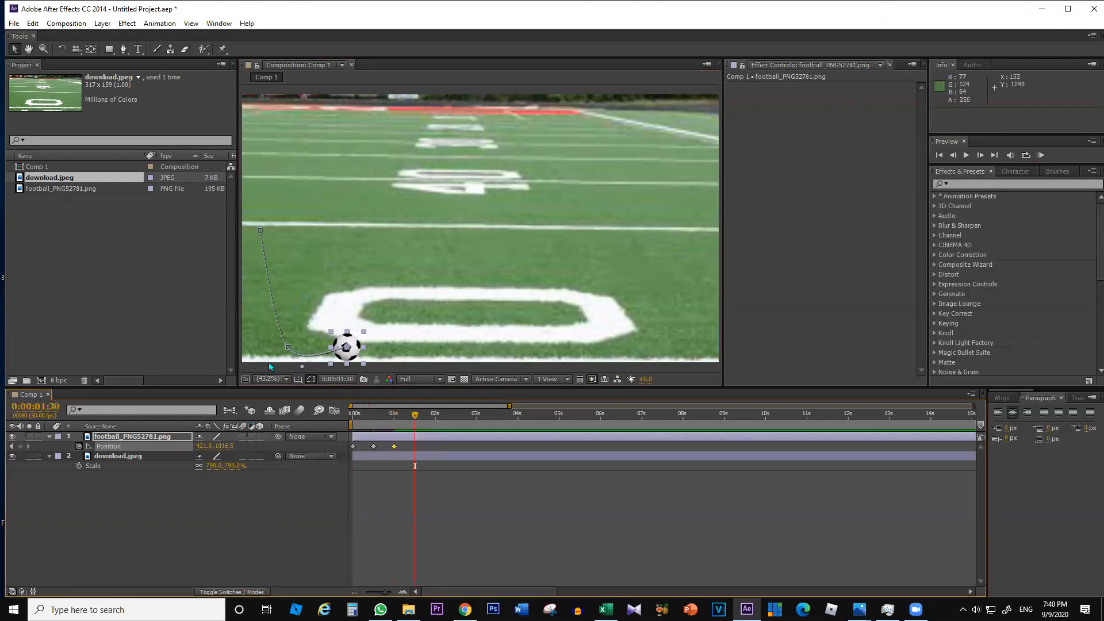
left_click_drag(356, 353, 406, 353)
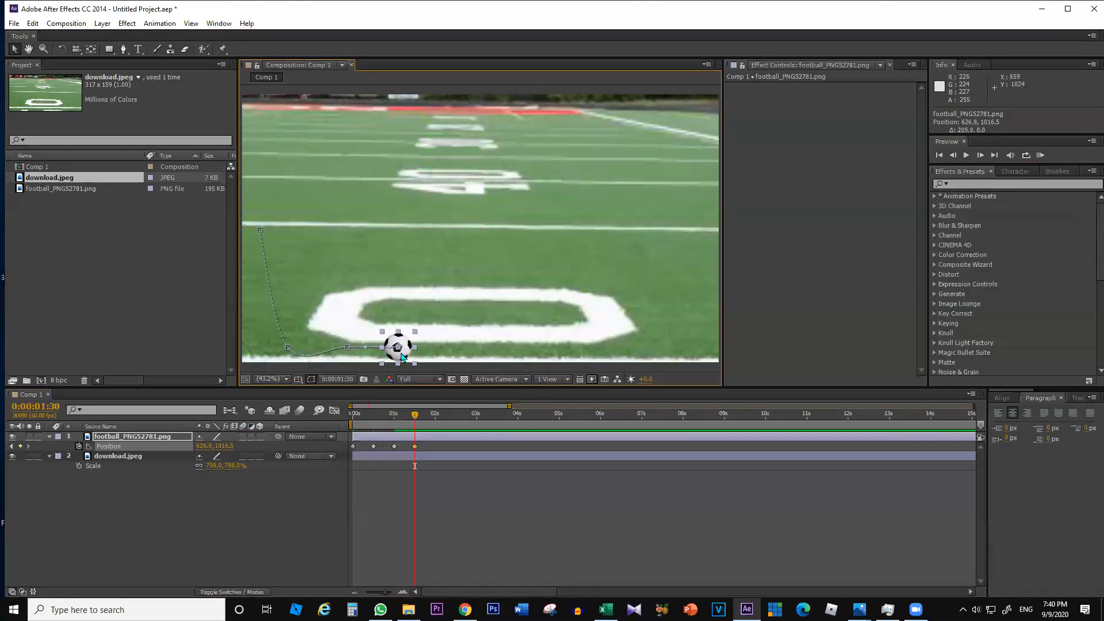
- Set the current time to 0:00:02:00, keyframe the ball at about 782, 1017, and deselect the layer
left_click(48, 407)
key("Right")
key("Left")
key("Left")
key("Left")
key("shift+Left")
type("2")
key("Right")
key("shift+Right")
key("shift+Right")
type("02")
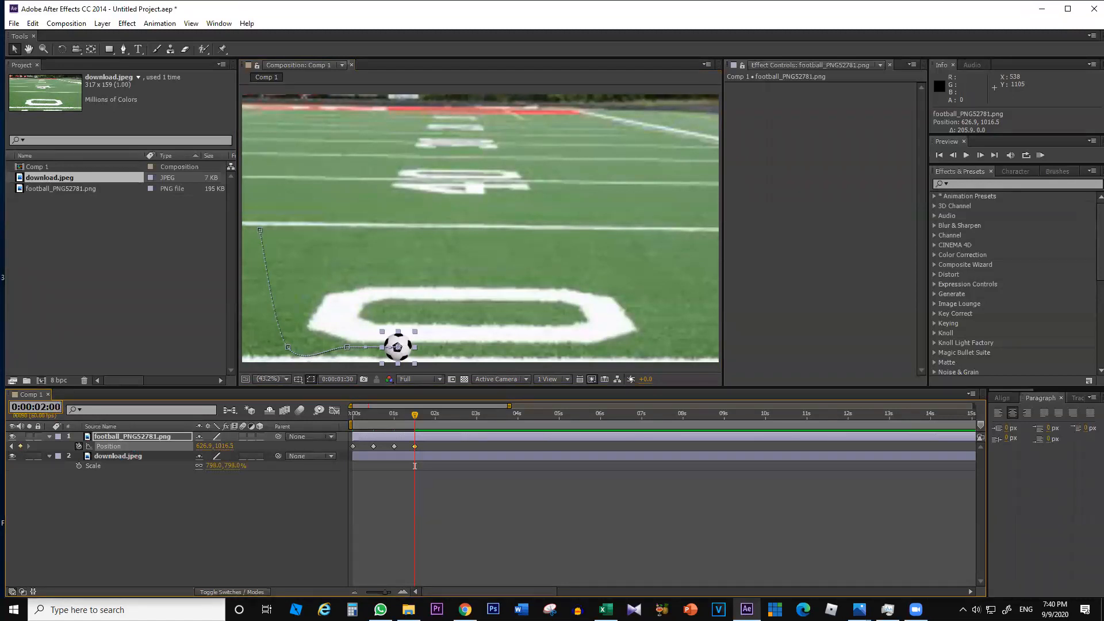
key("Return")
left_click_drag(412, 348, 446, 348)
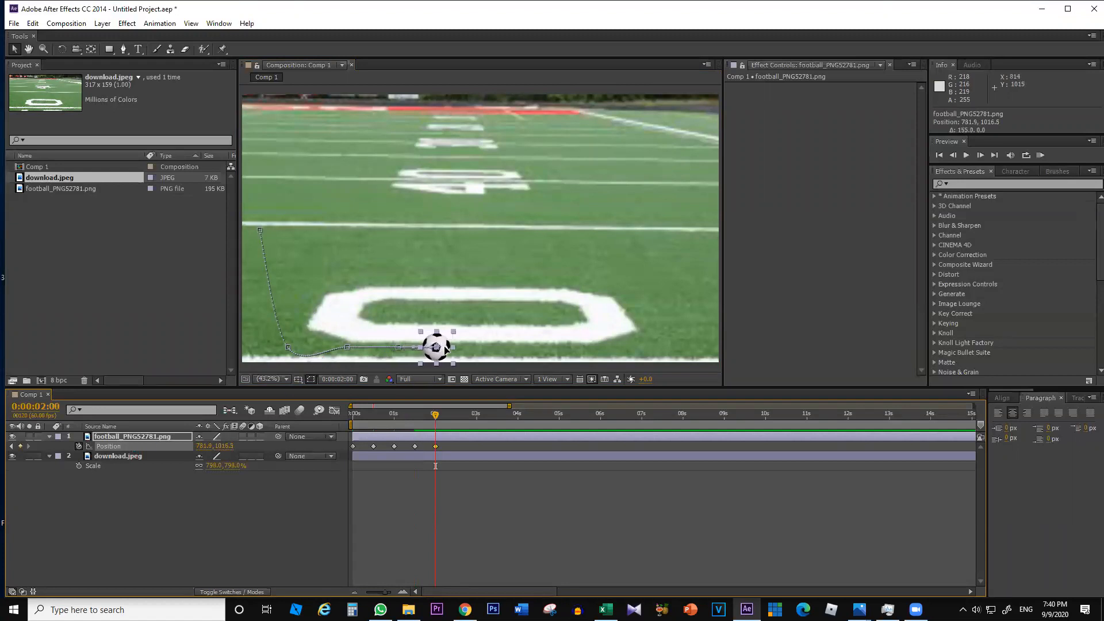
left_click(232, 515)
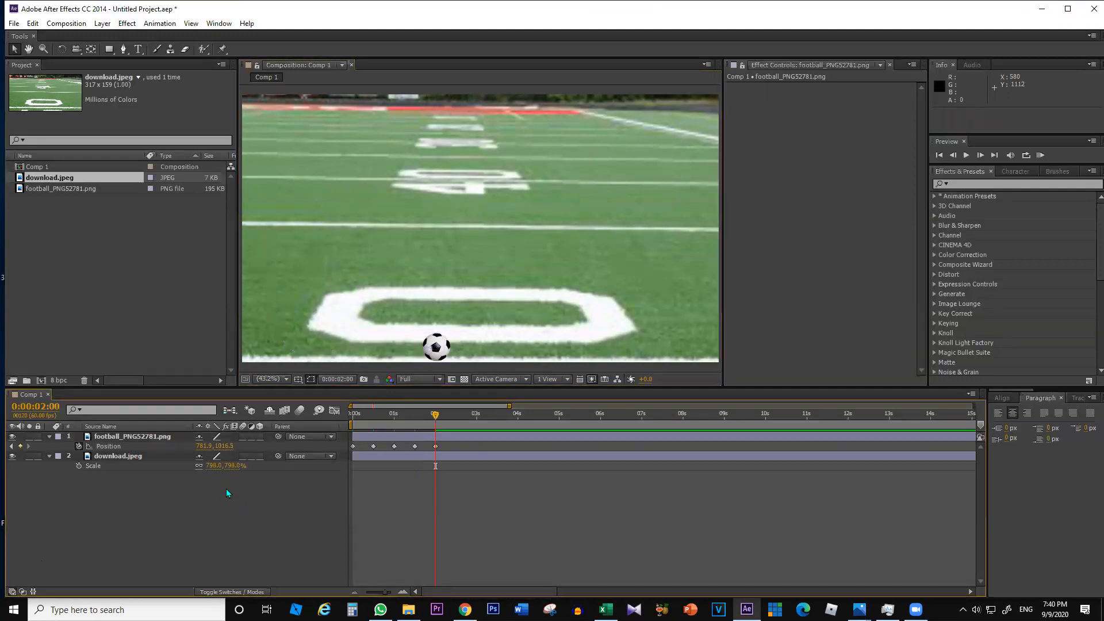
- Hide the download.jpeg layer and go to the football's position keyframe at 0:00:00:30
left_click(12, 456)
left_click(352, 437)
left_click(435, 446)
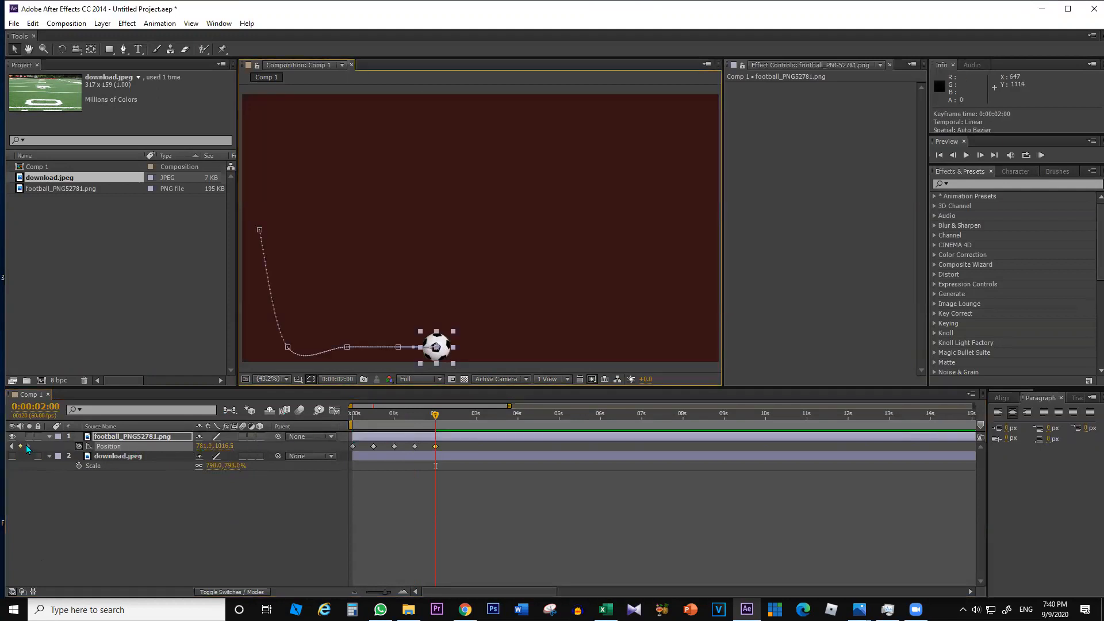
left_click(12, 446)
left_click(12, 446)
left_click(12, 447)
left_click(12, 447)
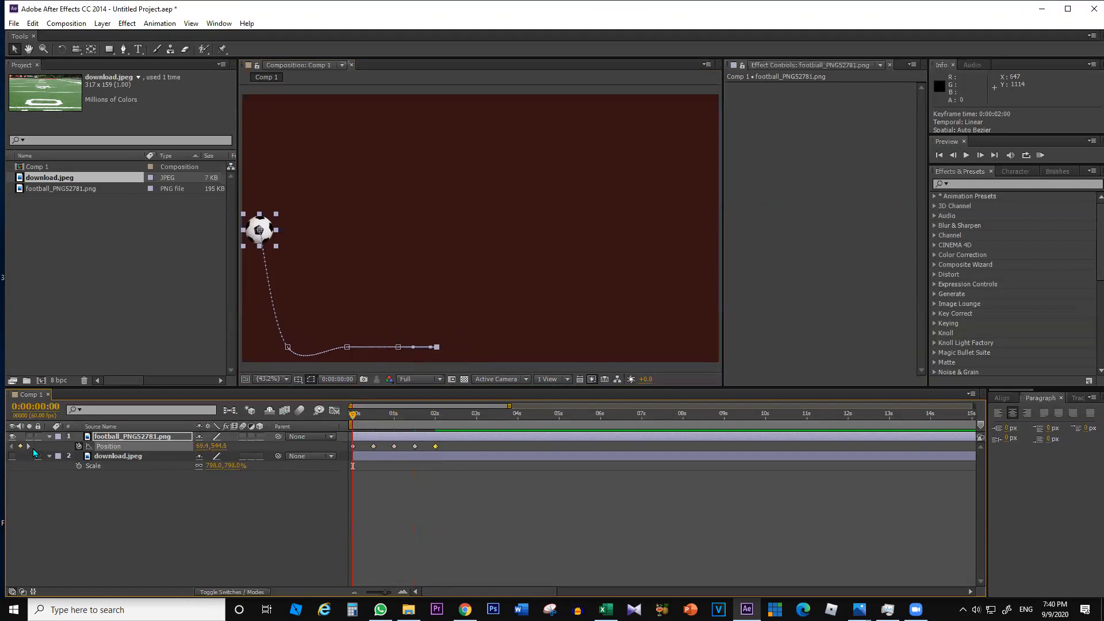
left_click(27, 446)
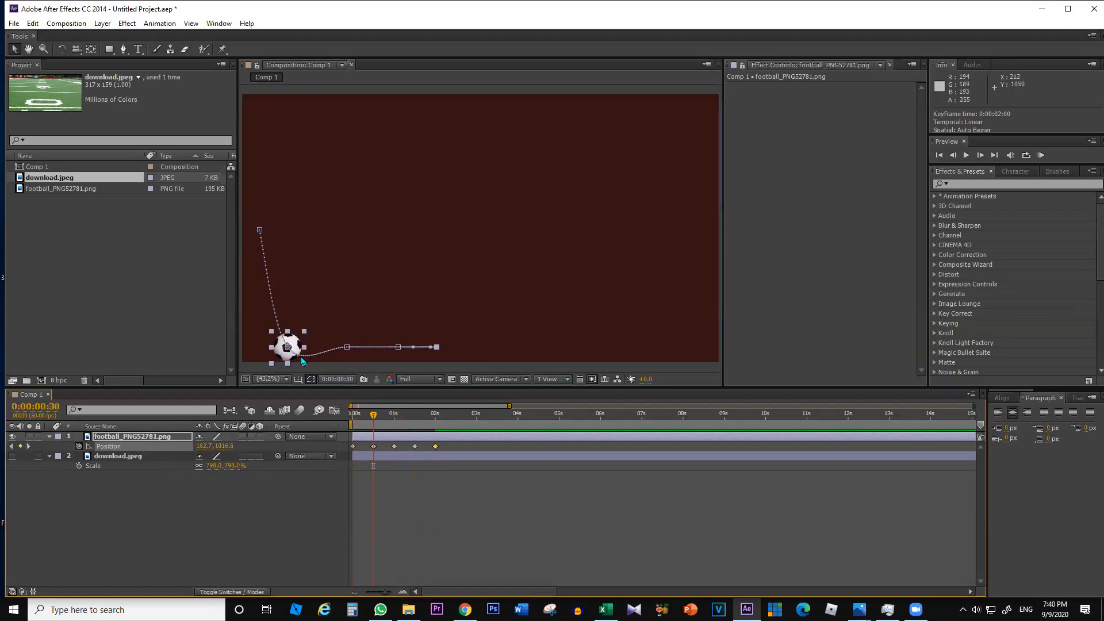
- Try to bend the motion path after the 0:00:00:30 keyframe upward with its tangent handles, undoing each attempt
scroll(341, 354, "up", 3)
left_click_drag(304, 319, 558, 286)
scroll(547, 236, "down", 1)
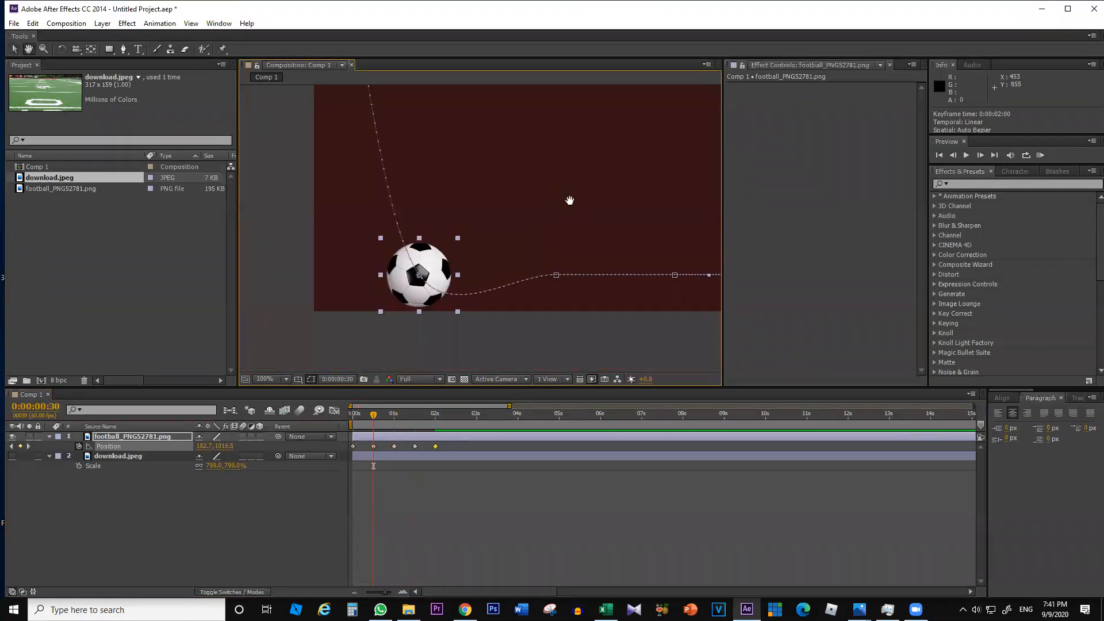
left_click(484, 334)
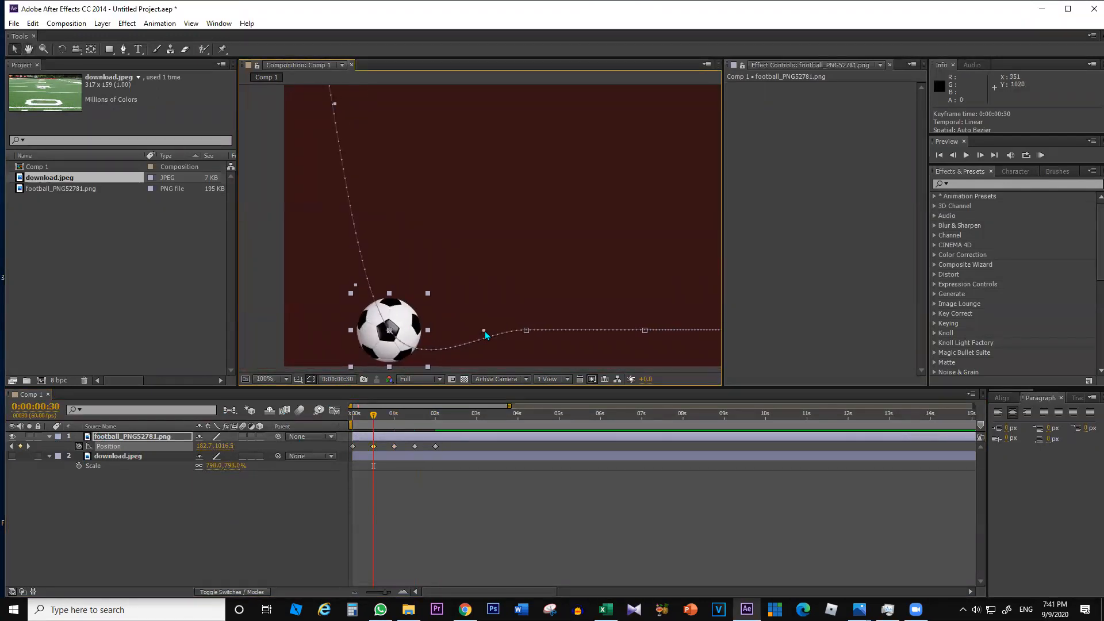
left_click_drag(484, 330, 490, 98)
key("ctrl+z")
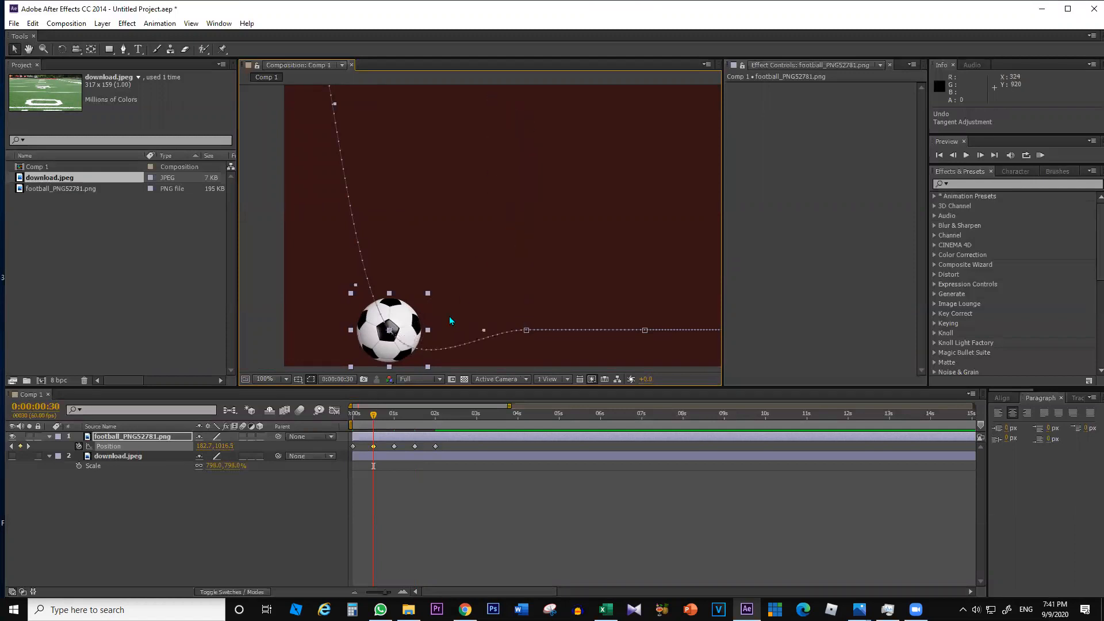
left_click(390, 329)
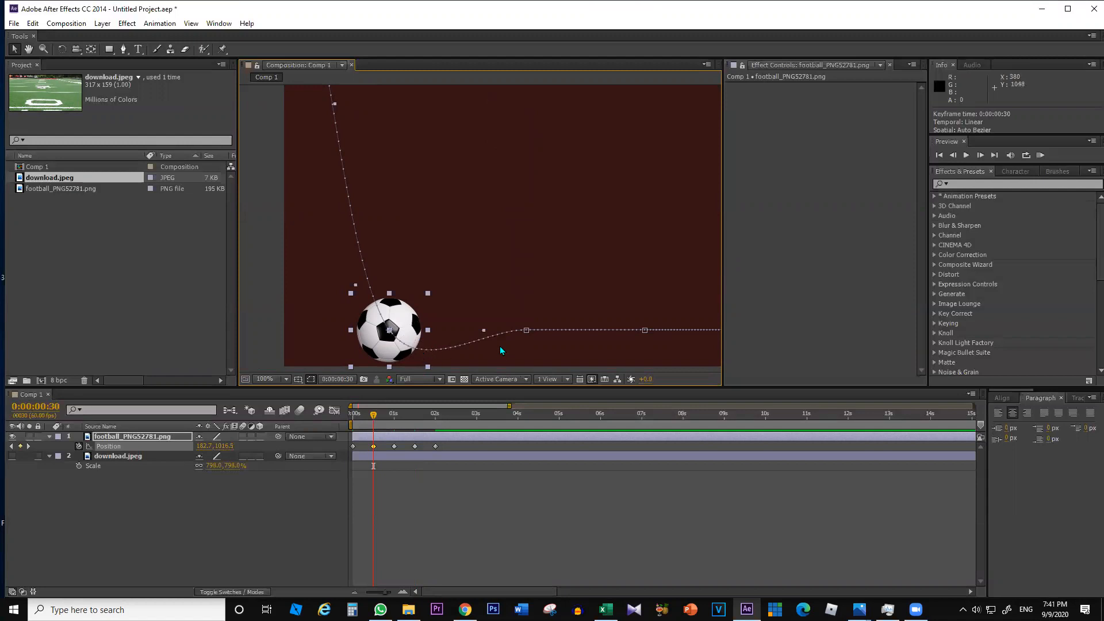
left_click_drag(483, 331, 568, 226)
key("ctrl+z")
left_click(326, 328)
left_click(395, 329)
scroll(391, 326, "up", 2)
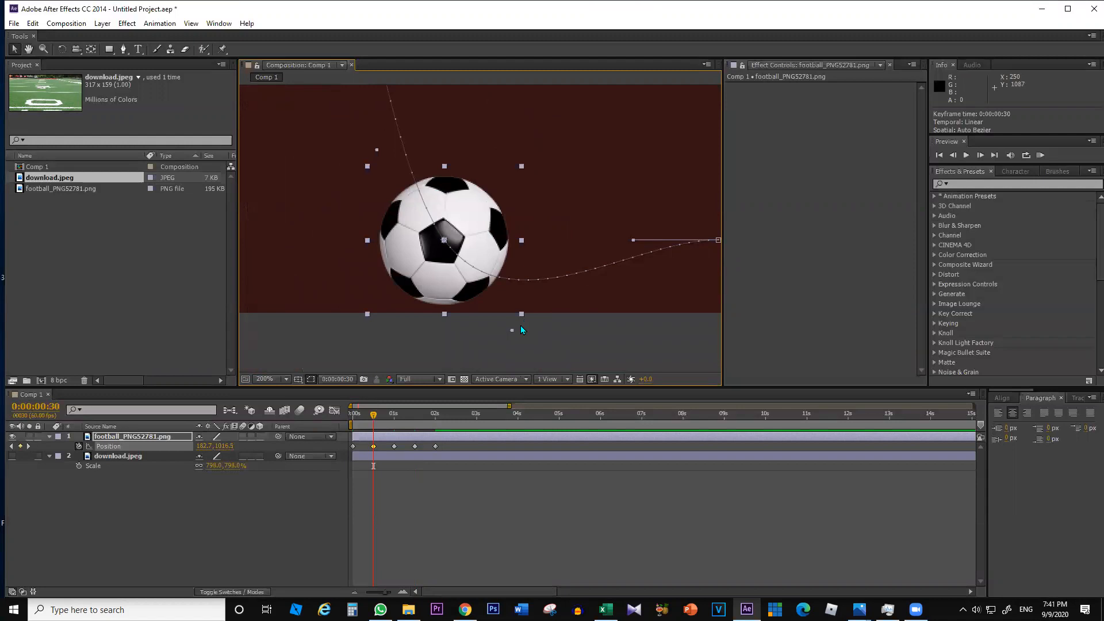
left_click_drag(512, 331, 558, 191)
scroll(550, 183, "down", 4)
key("ctrl+z")
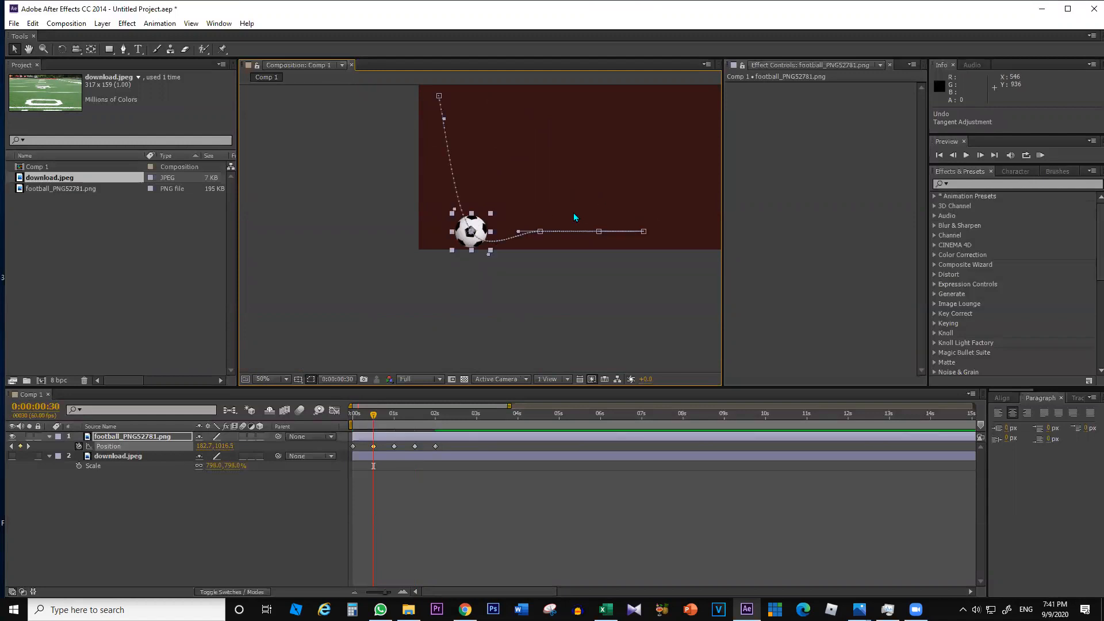
- Shape the path between the 0:00:00:30 and 0:00:01:00 keyframes into a tall bounce arc by raising both tangent handles
left_click_drag(488, 256, 518, 103)
left_click(540, 232)
left_click_drag(519, 231, 535, 205)
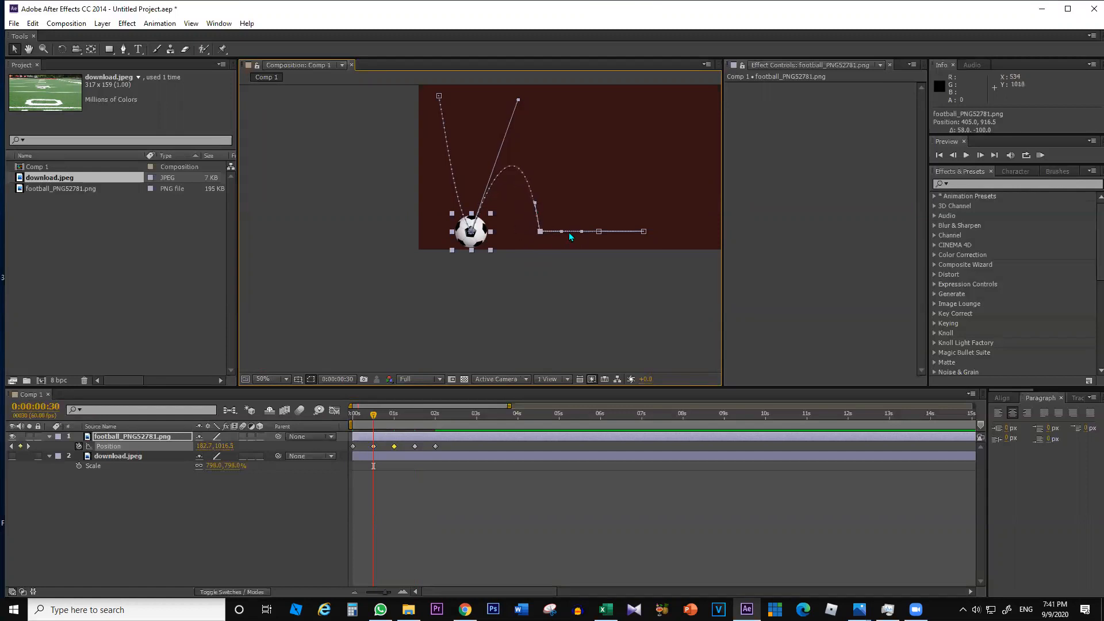
- Raise the tangent handles between the 0:00:01:00 and 0:00:01:30 keyframes to form a second, lower bounce arc
left_click(414, 446)
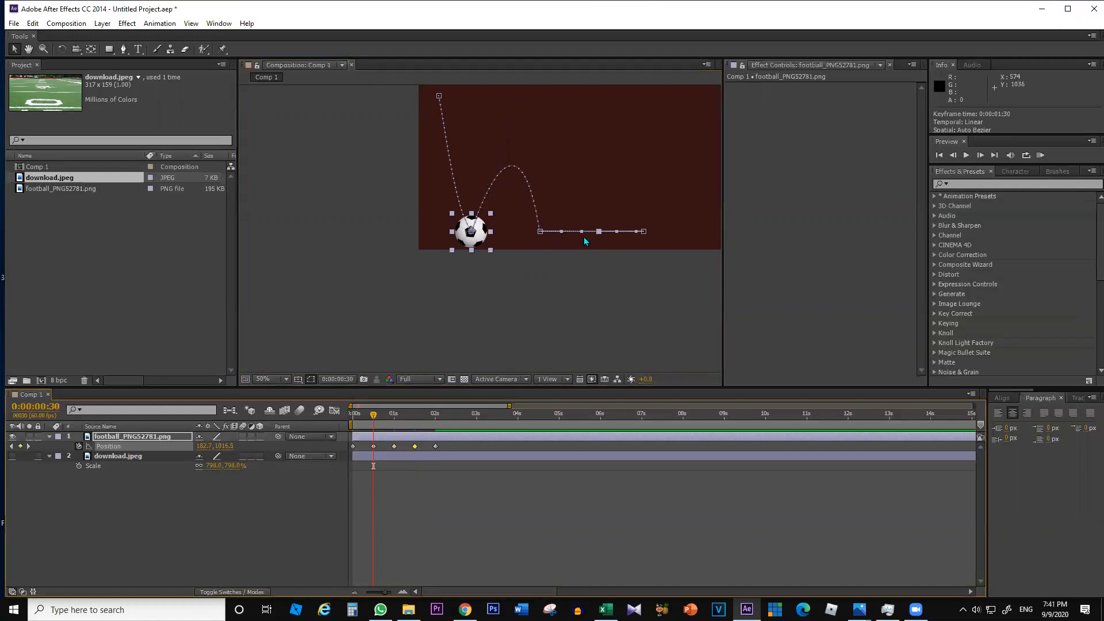
left_click_drag(561, 231, 596, 173)
key("ctrl+z")
left_click(561, 232)
left_click_drag(561, 232, 565, 166)
key("ctrl+z")
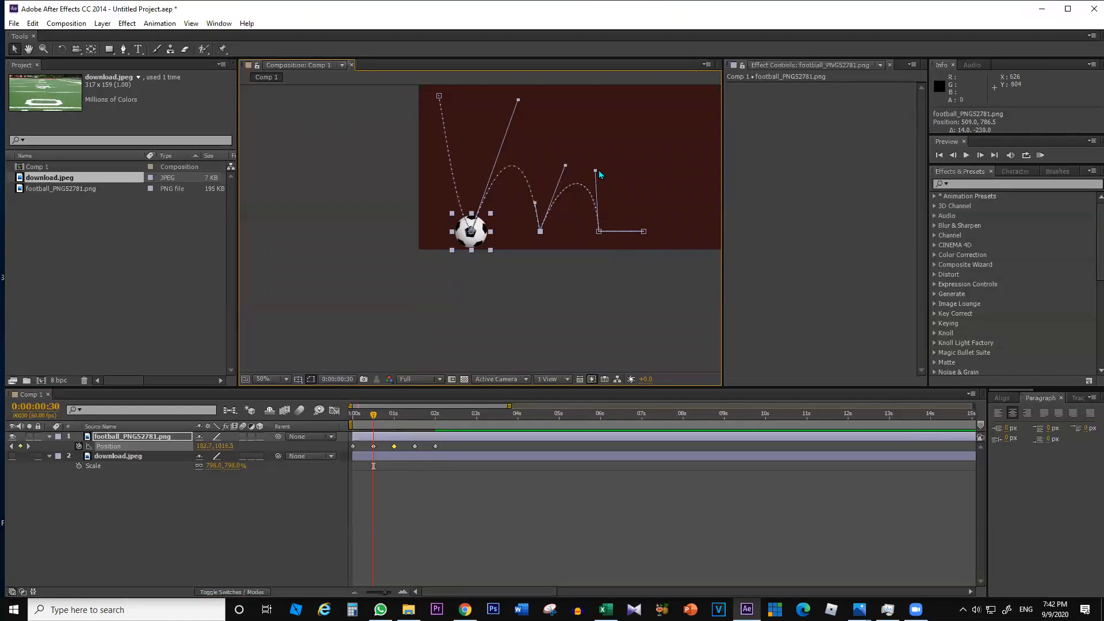
- Lower the incoming tangent handle of the 0:00:01:30 keyframe to reduce the second bounce's height, and deselect the layer
left_click_drag(596, 170, 596, 179)
double_click(596, 180)
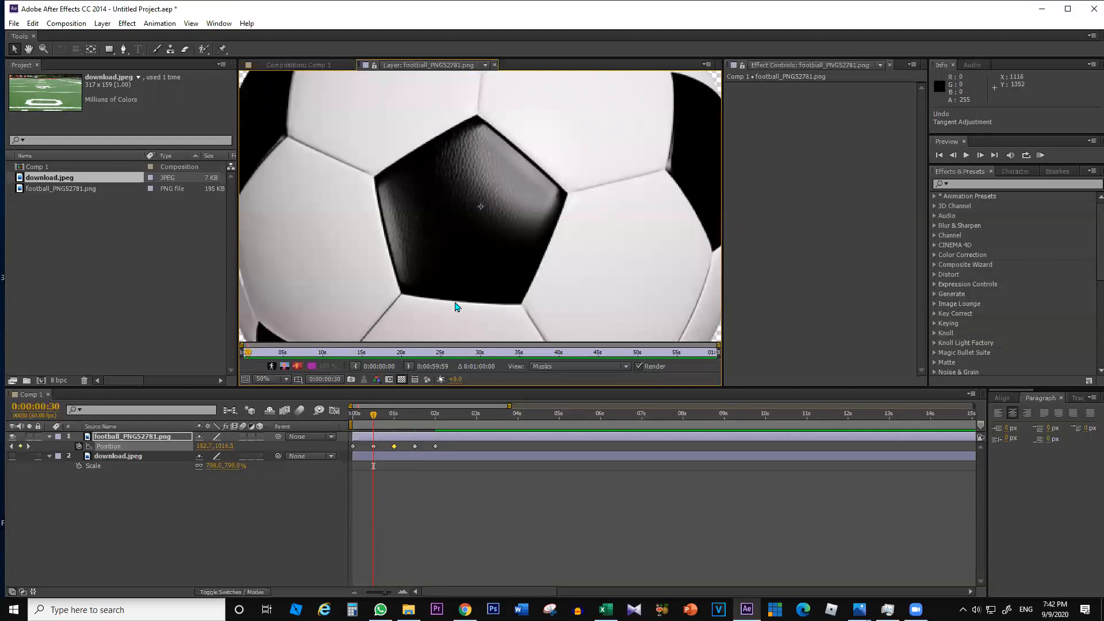
left_click(319, 65)
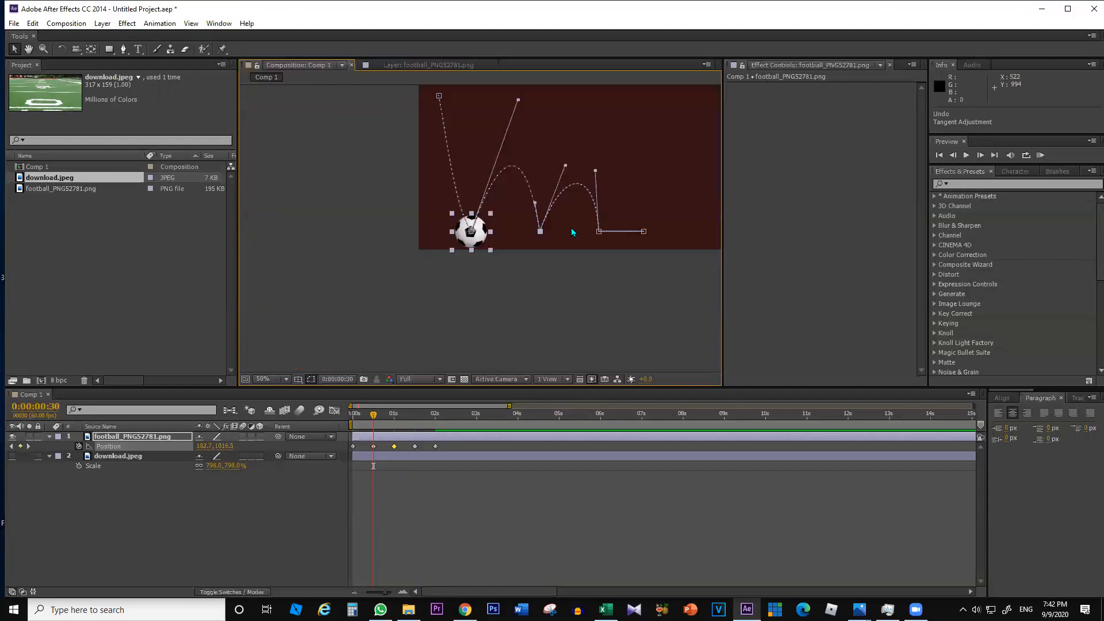
key("period")
scroll(649, 218, "down", 1)
key("space")
left_click_drag(647, 205, 576, 260)
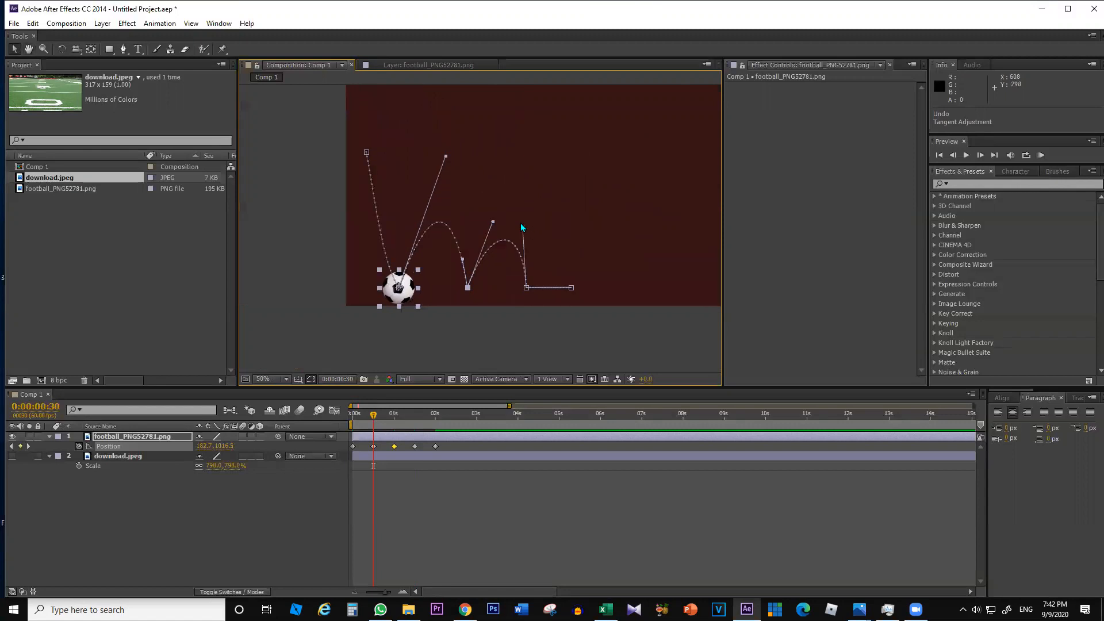
left_click_drag(523, 227, 517, 247)
left_click(427, 345)
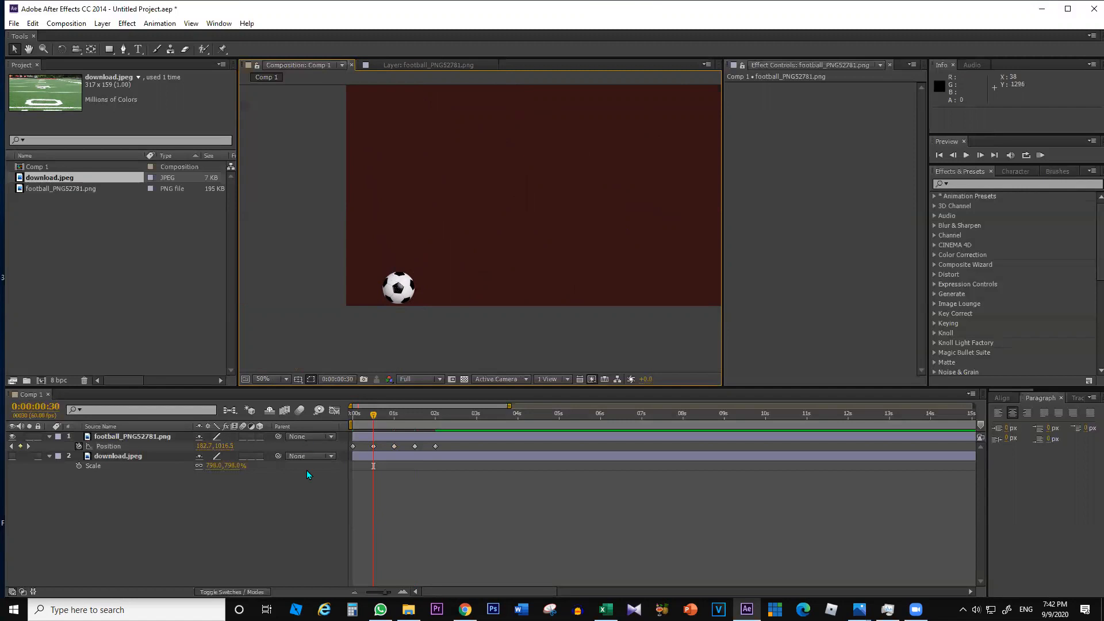
- Preview the ball's bounce and set the work area to end at 0:00:02:10
key("KP_0")
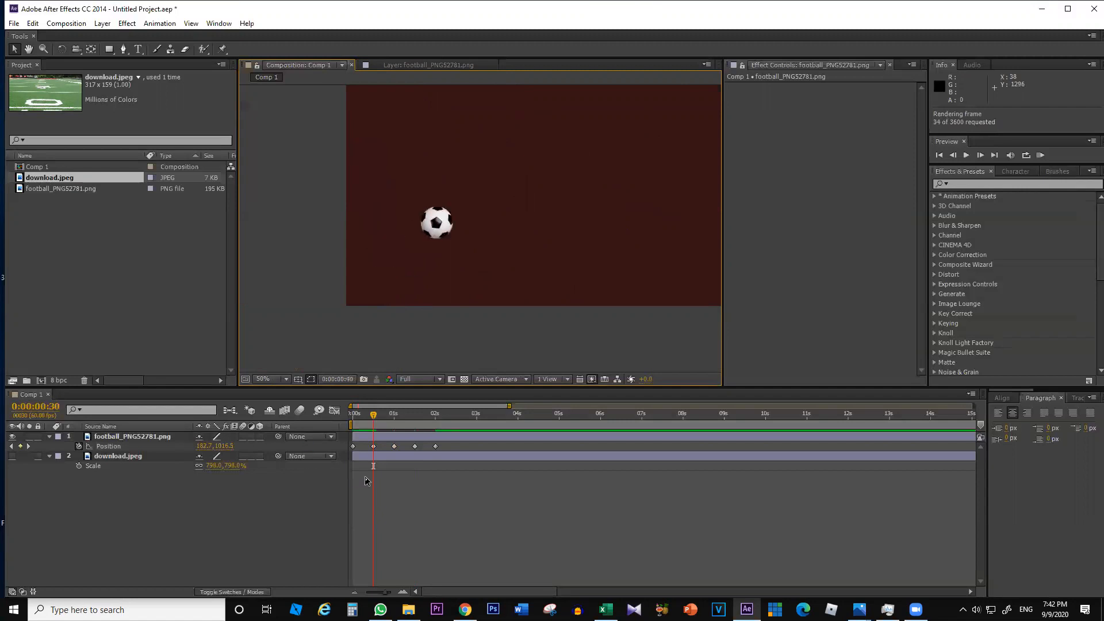
key("space")
key("space")
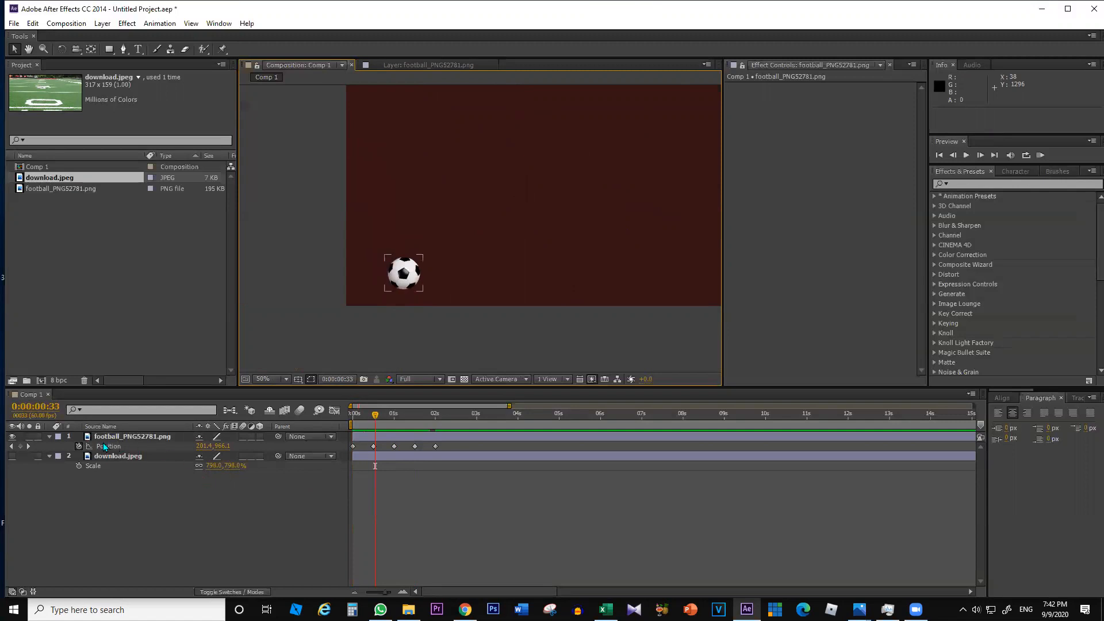
left_click(441, 415)
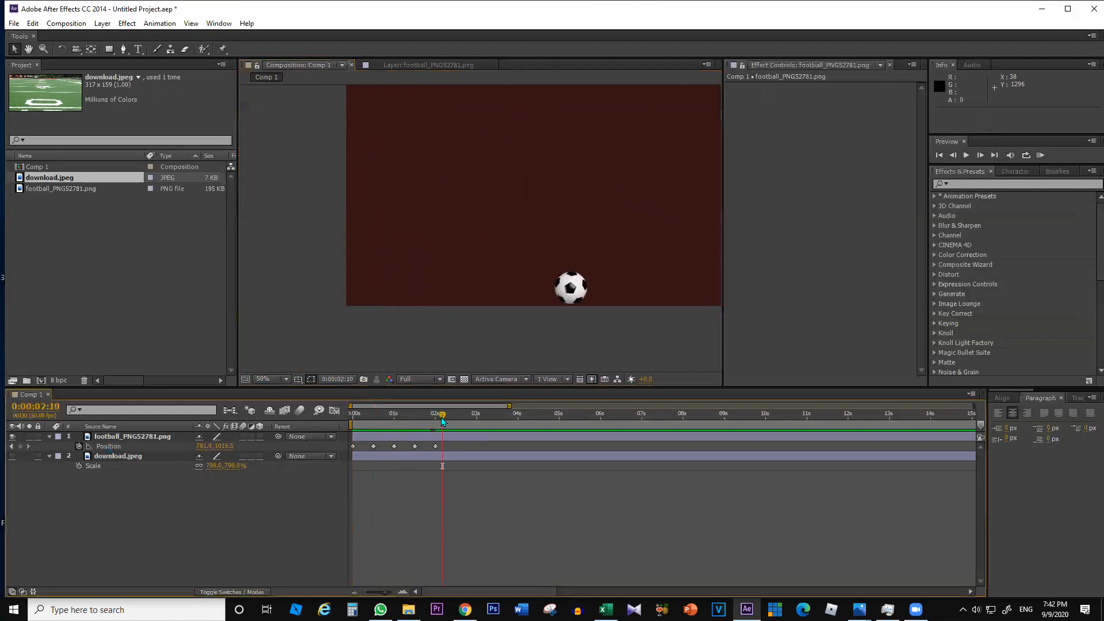
key("n")
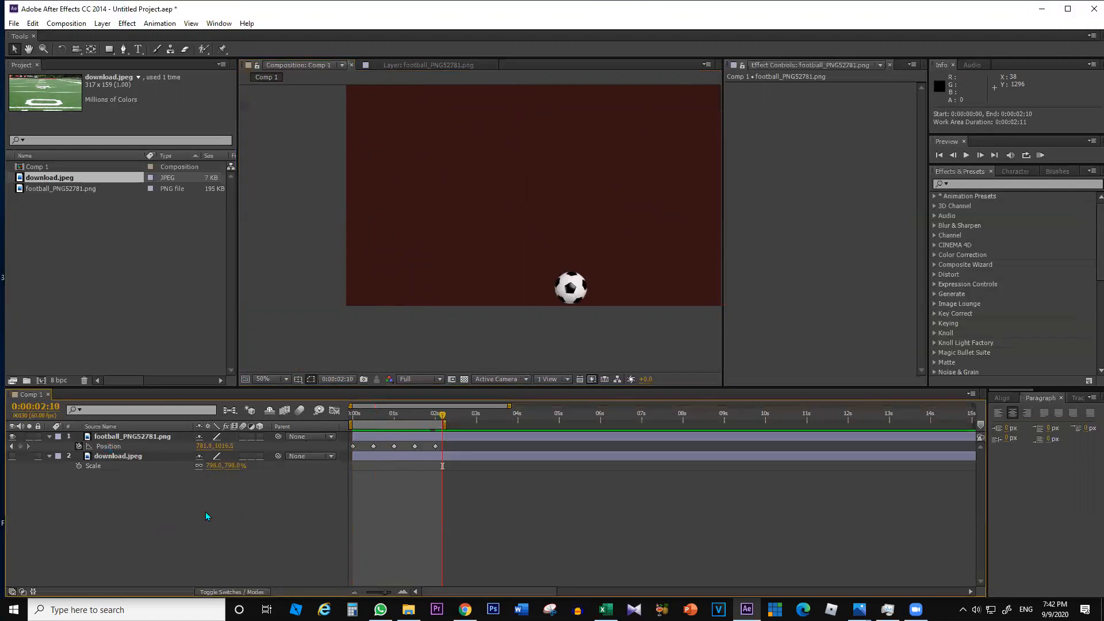
- Keyframe the football's rotation from 0° at 0:00:00:00 to 1x+287° at 0:00:02:09, and preview the spinning bounce
left_click(112, 437)
key("r")
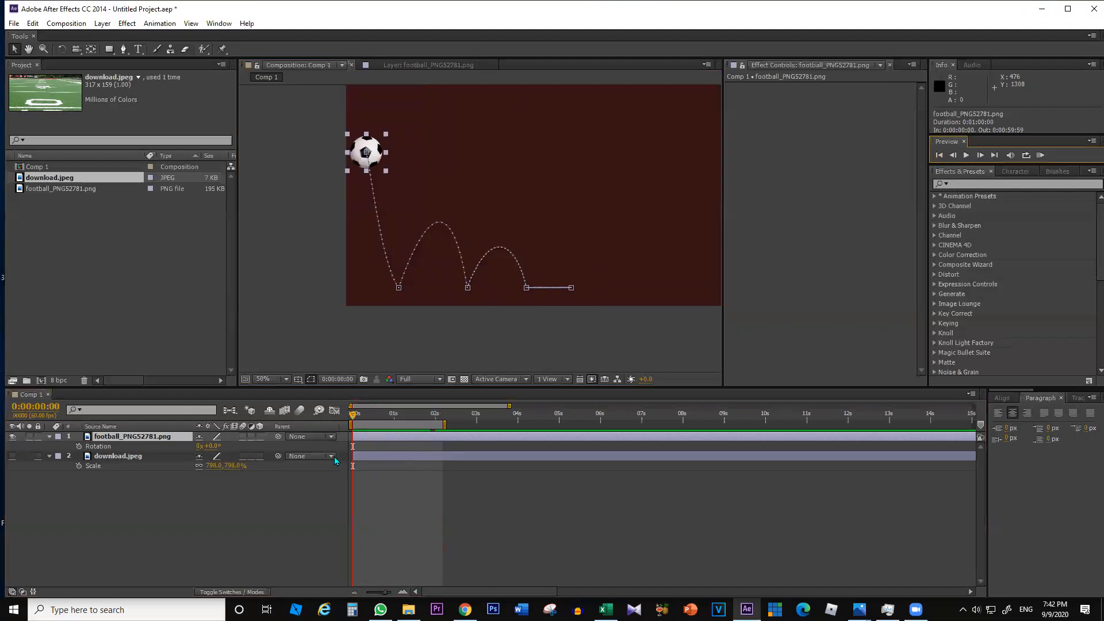
left_click(78, 446)
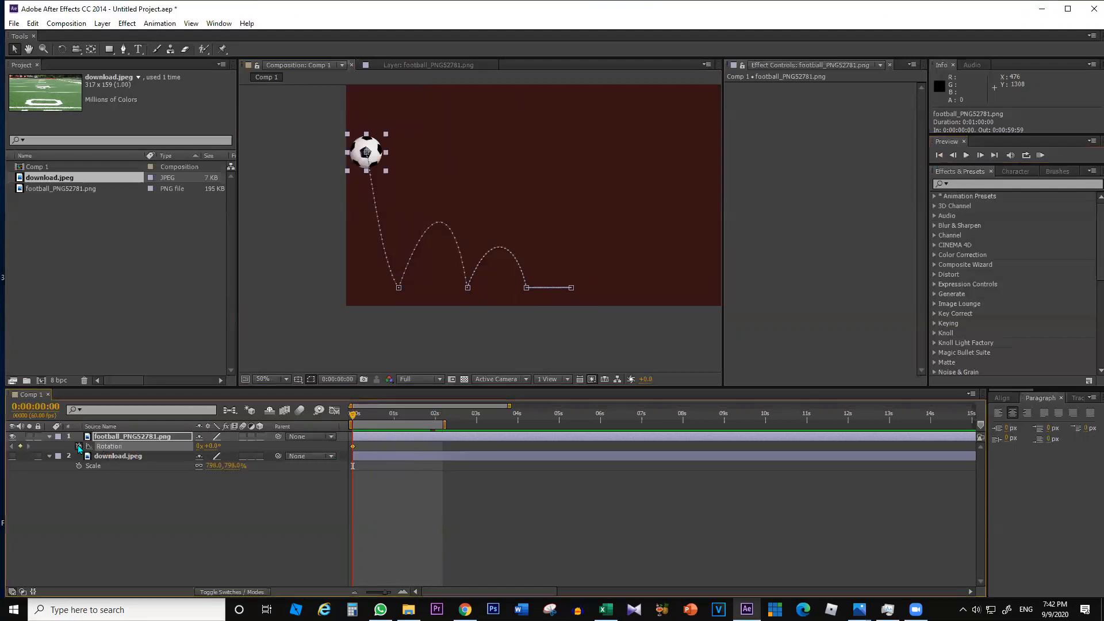
left_click(442, 415)
left_click_drag(214, 446, 312, 521)
left_click(154, 551)
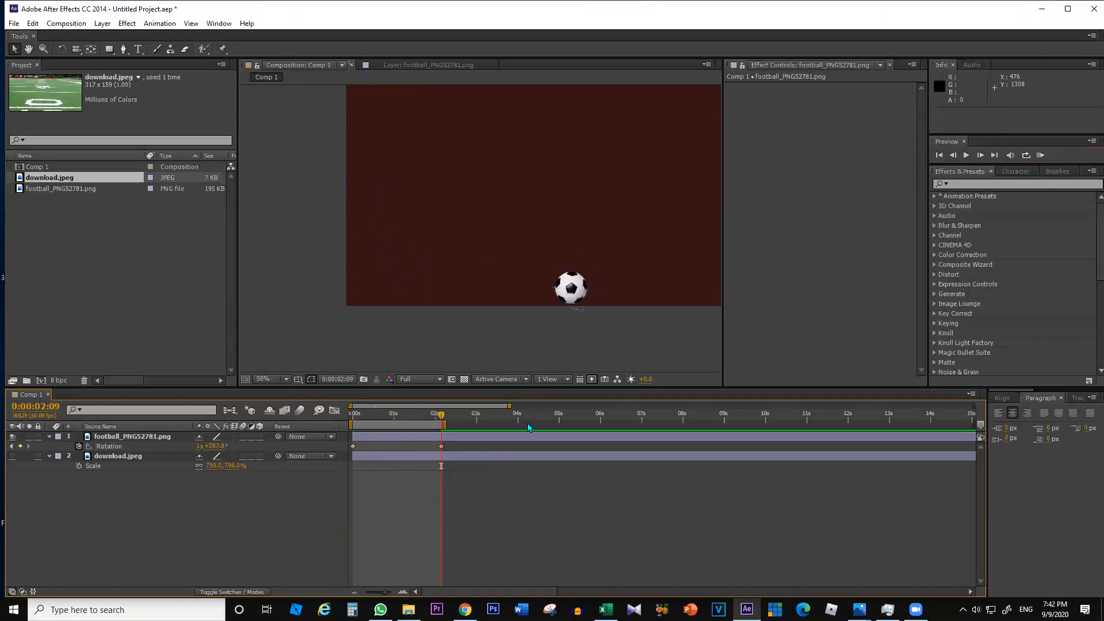
left_click(960, 154)
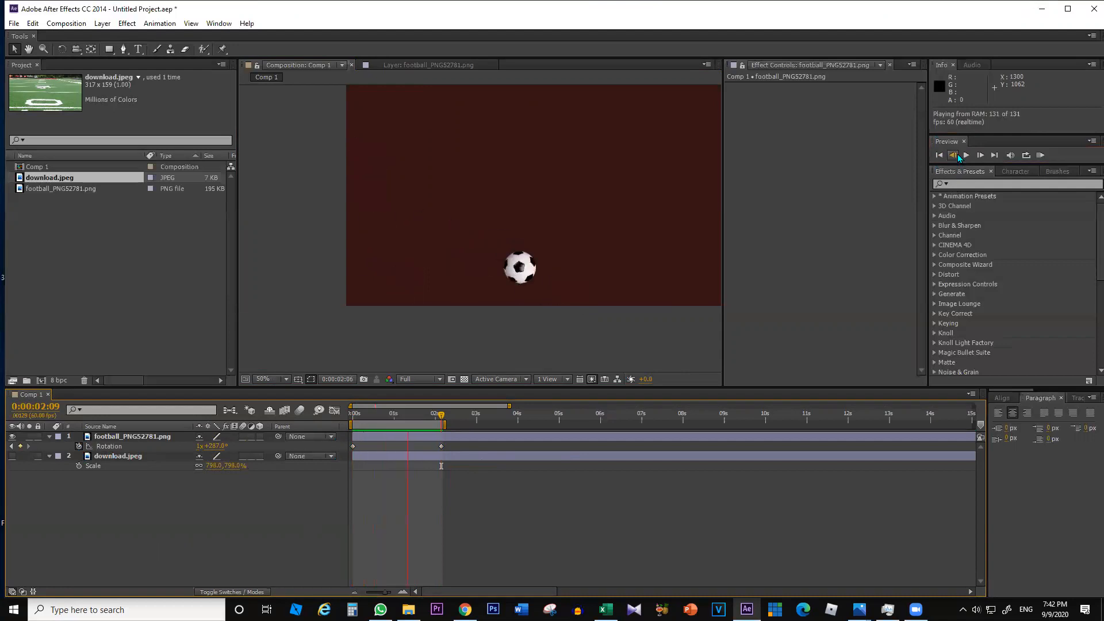
key("space")
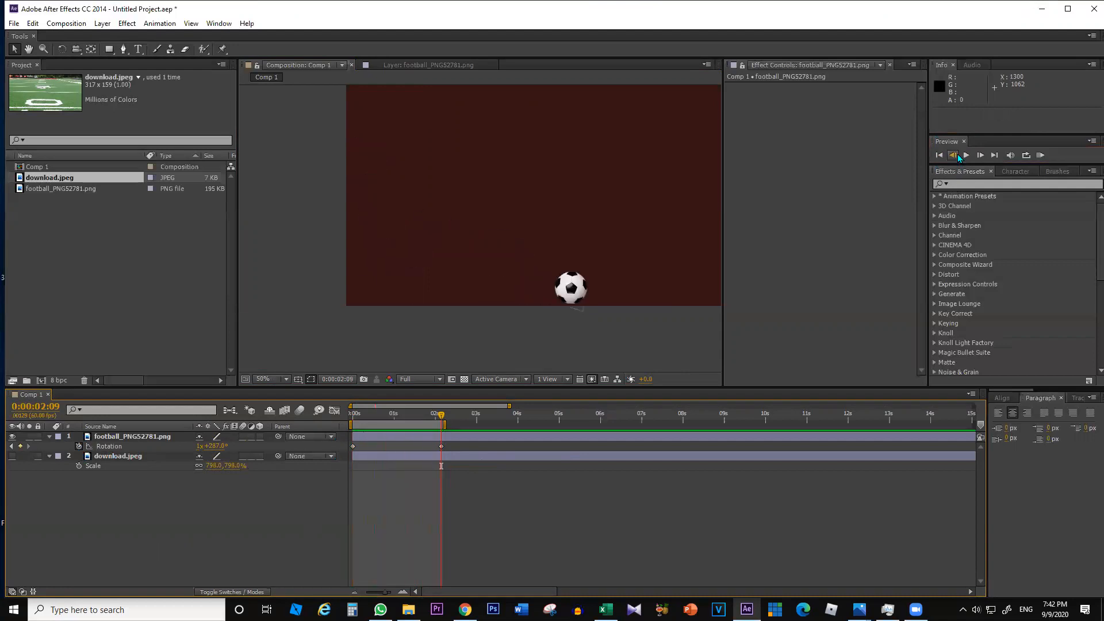
- Show the composition's transparency grid and launch VEGAS Pro alongside the open project
left_click(464, 380)
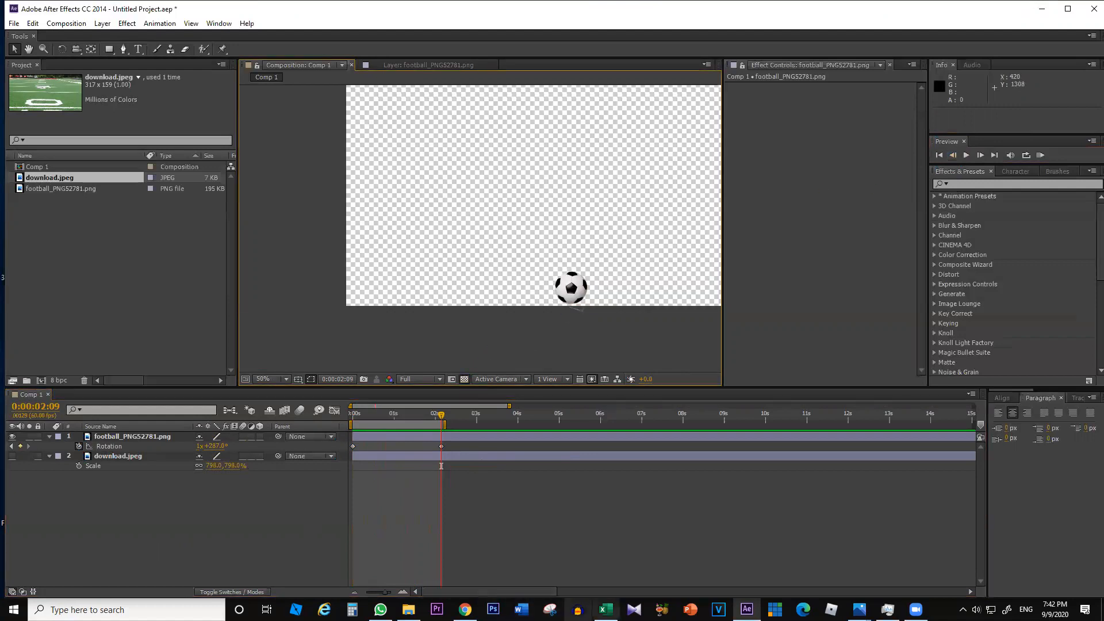
left_click(719, 610)
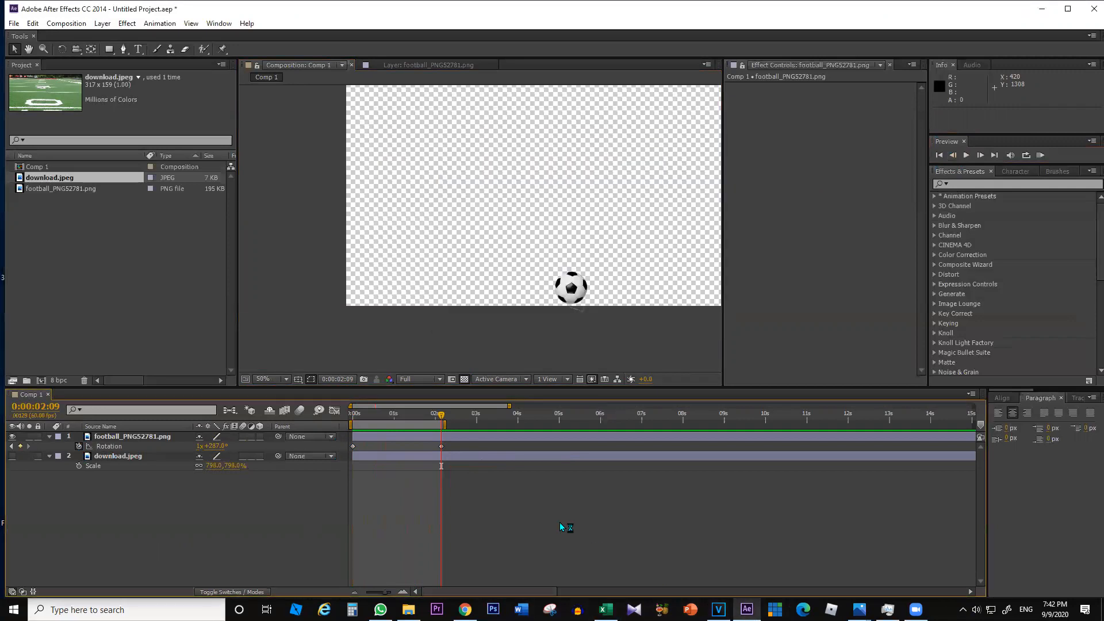
- Add Comp 1 to the render queue and accept its render settings with best quality, full resolution and the work area only
key("ctrl+m")
left_click(117, 460)
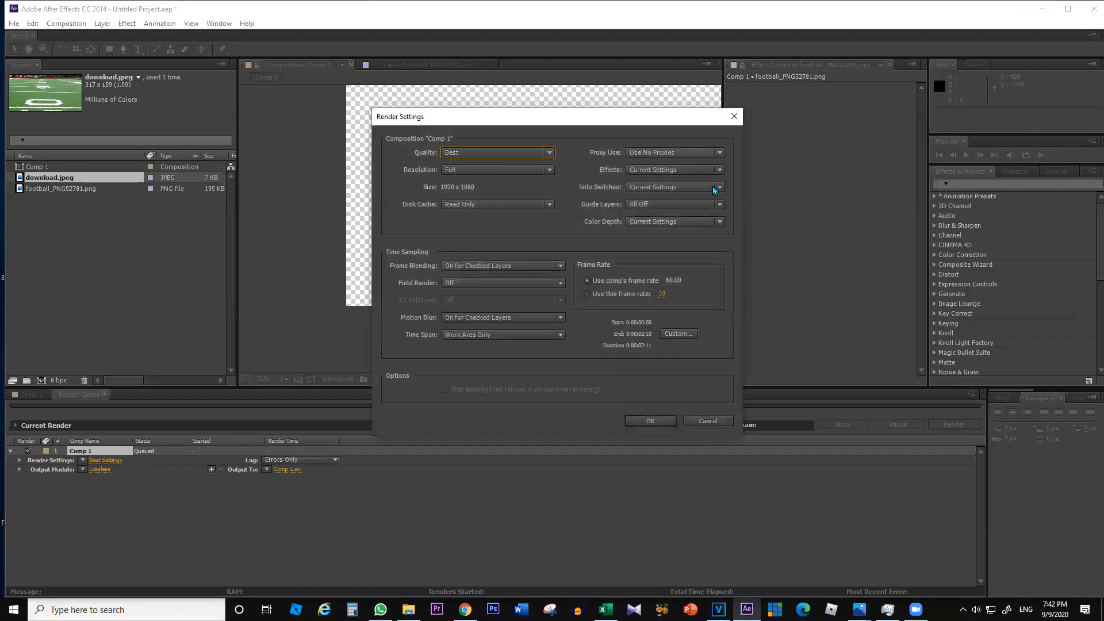
left_click(661, 420)
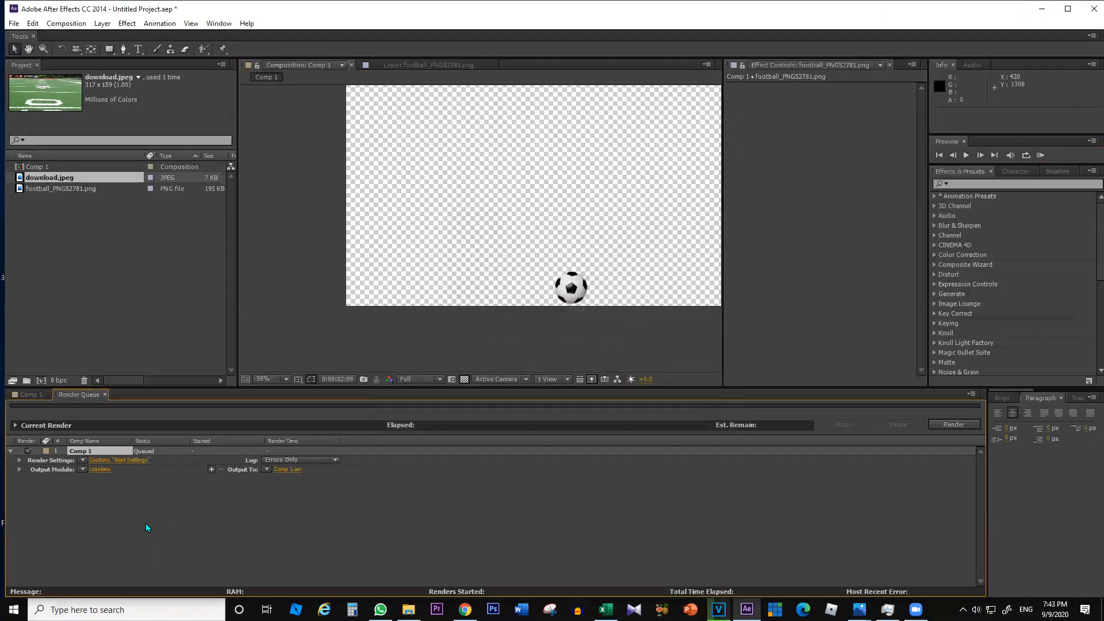
- Set the output module's format to QuickTime with RGB + Alpha channels
left_click(99, 469)
left_click(702, 144)
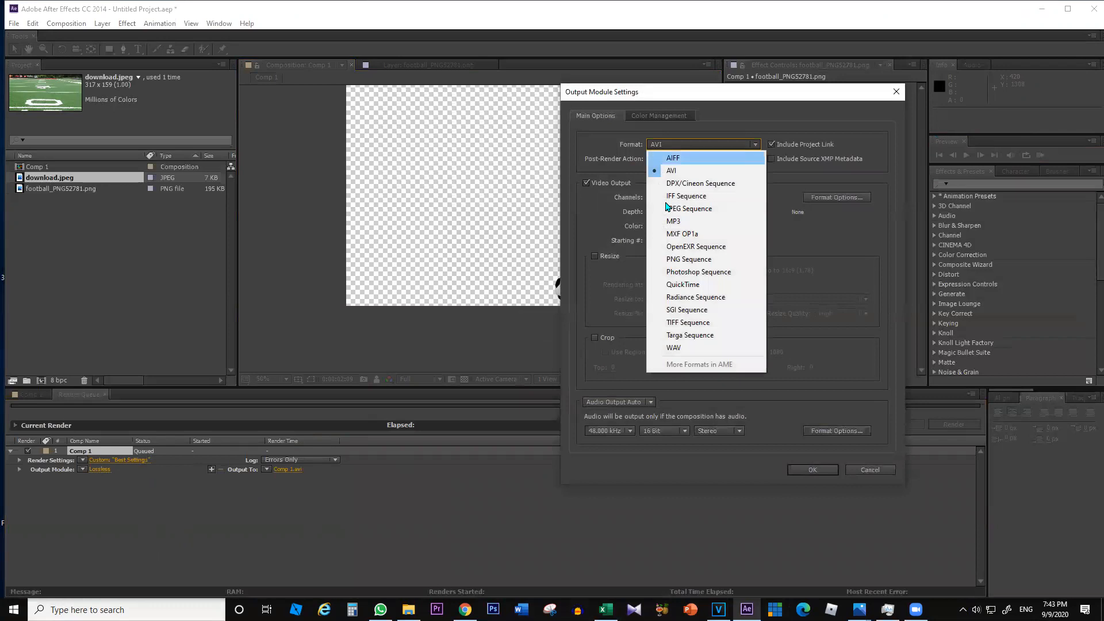
left_click(683, 284)
left_click(661, 161)
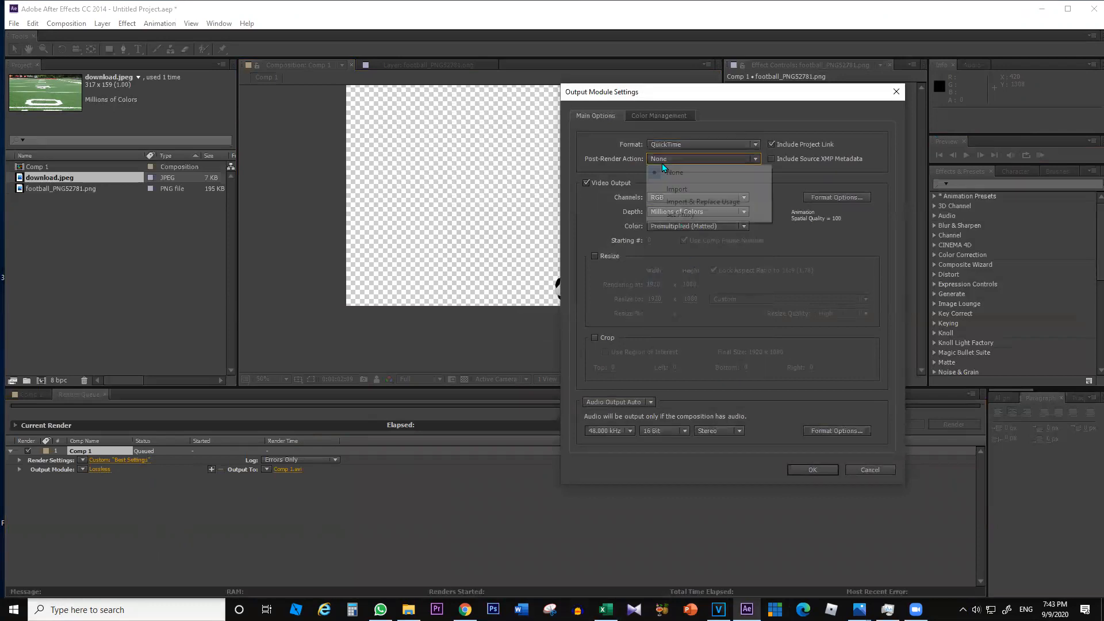
left_click(612, 219)
left_click(695, 197)
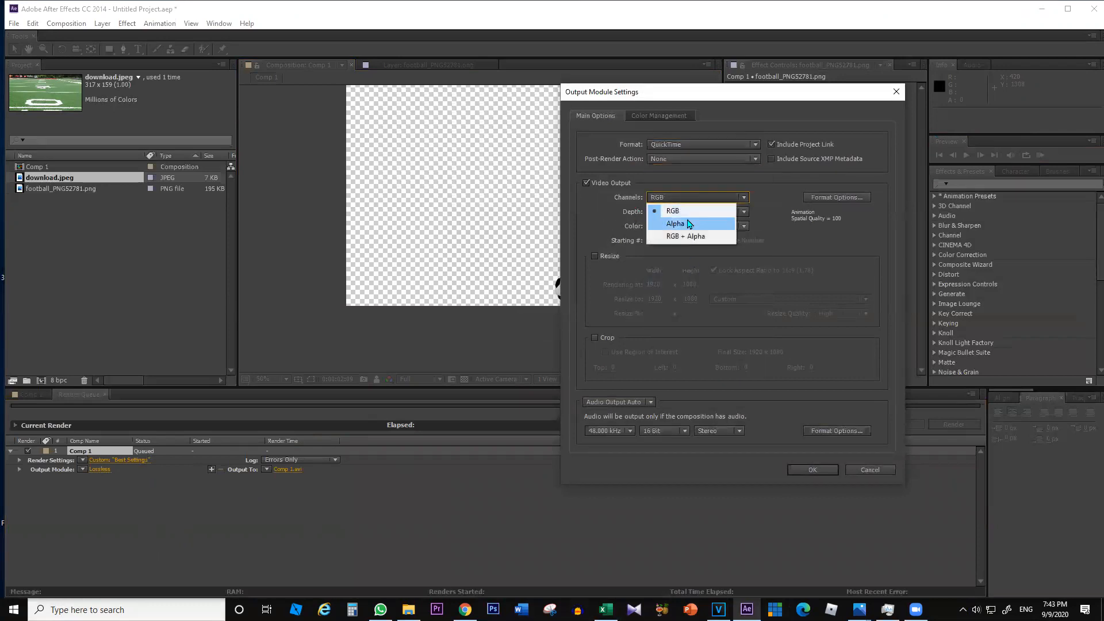
left_click(689, 238)
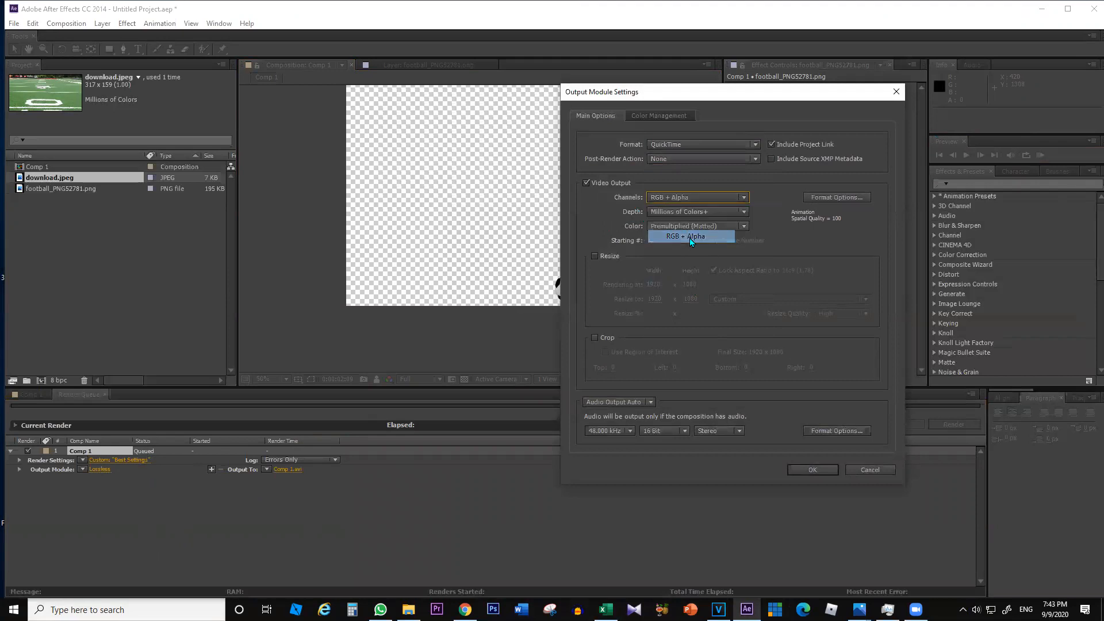
left_click(811, 470)
- Output to Comp 1.mov in the AE classes Projects folder, replacing the existing file, and start the render
left_click(284, 470)
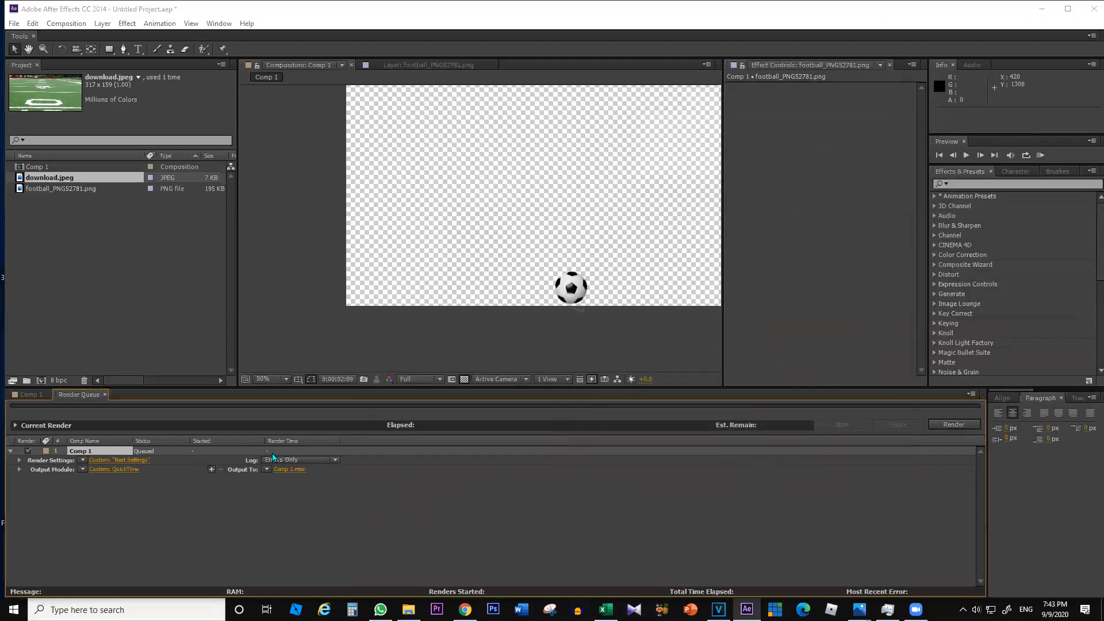
left_click(207, 122)
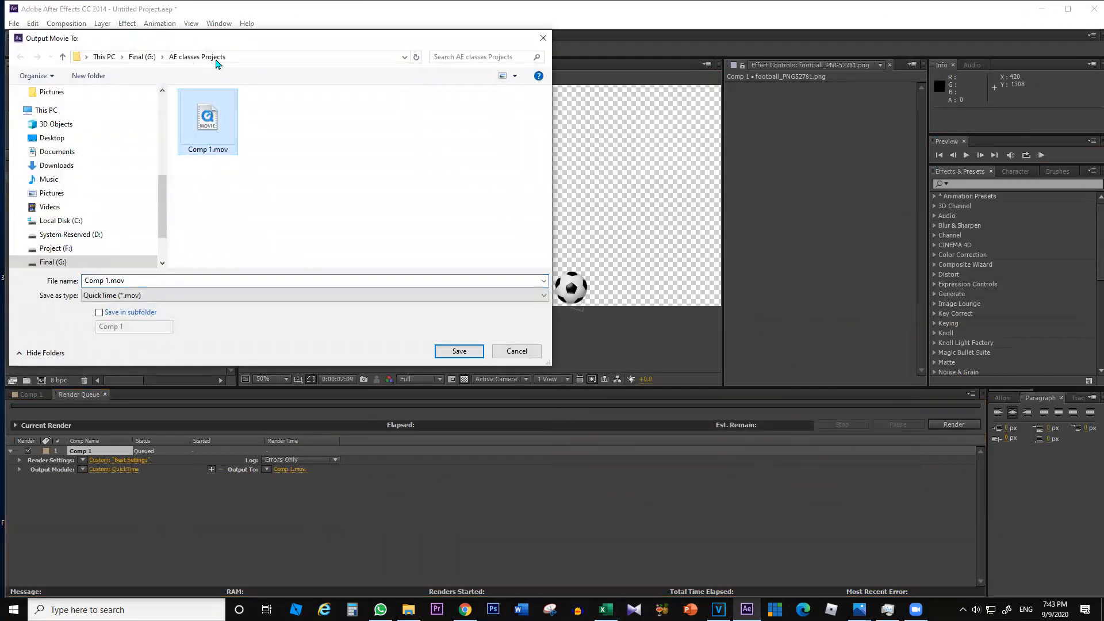
left_click(458, 352)
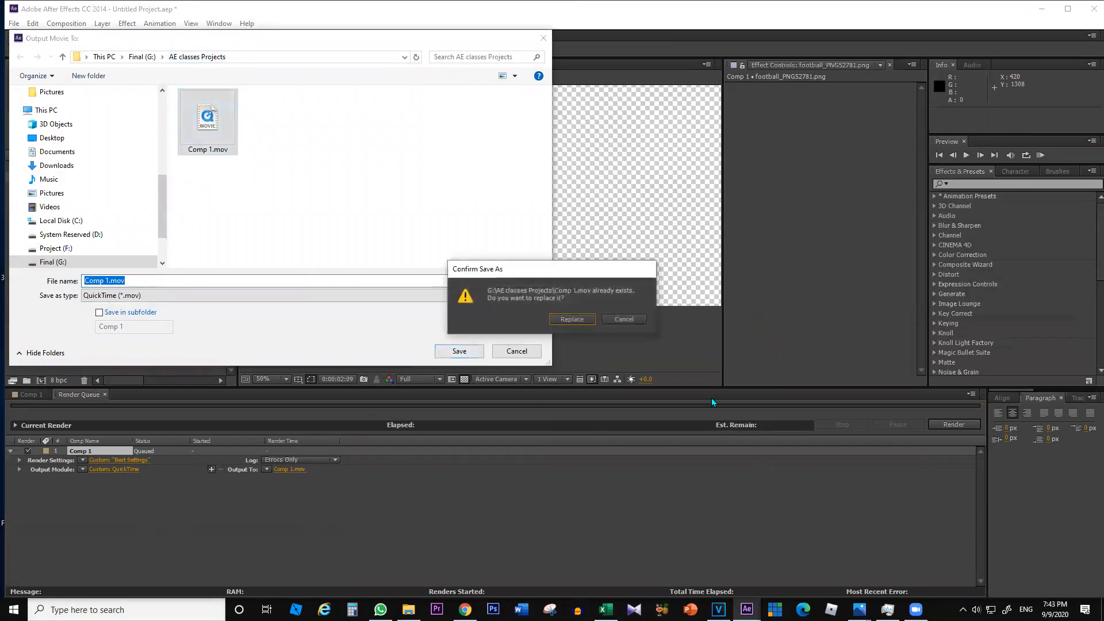
left_click(572, 319)
left_click(964, 423)
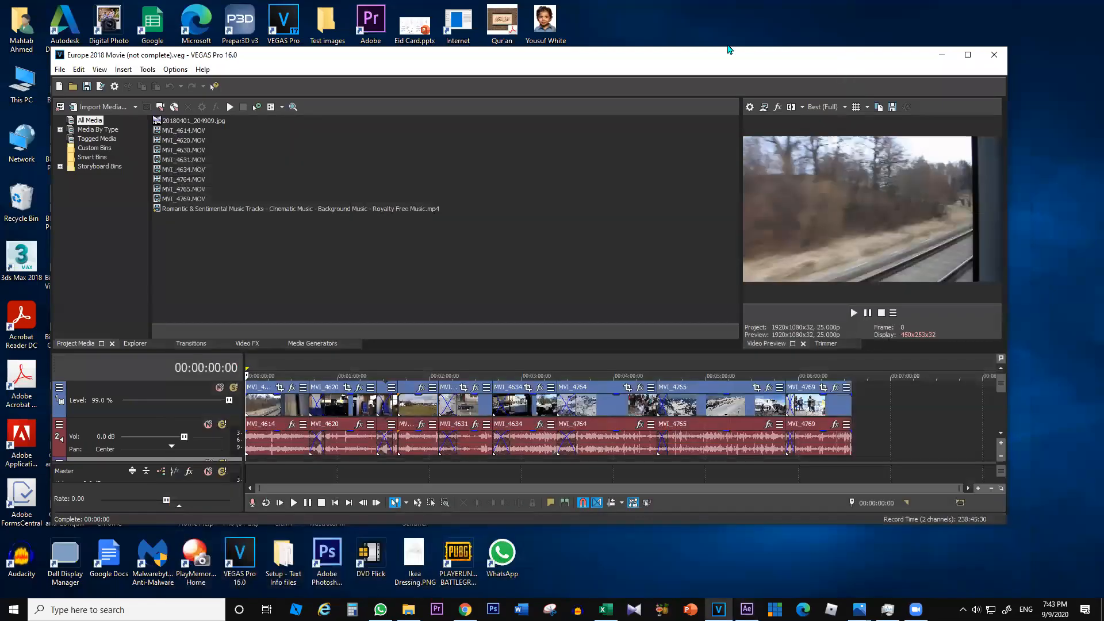
- Switch to VEGAS Pro, maximize its window and close the Europe 2018 Movie project
key("super+Up")
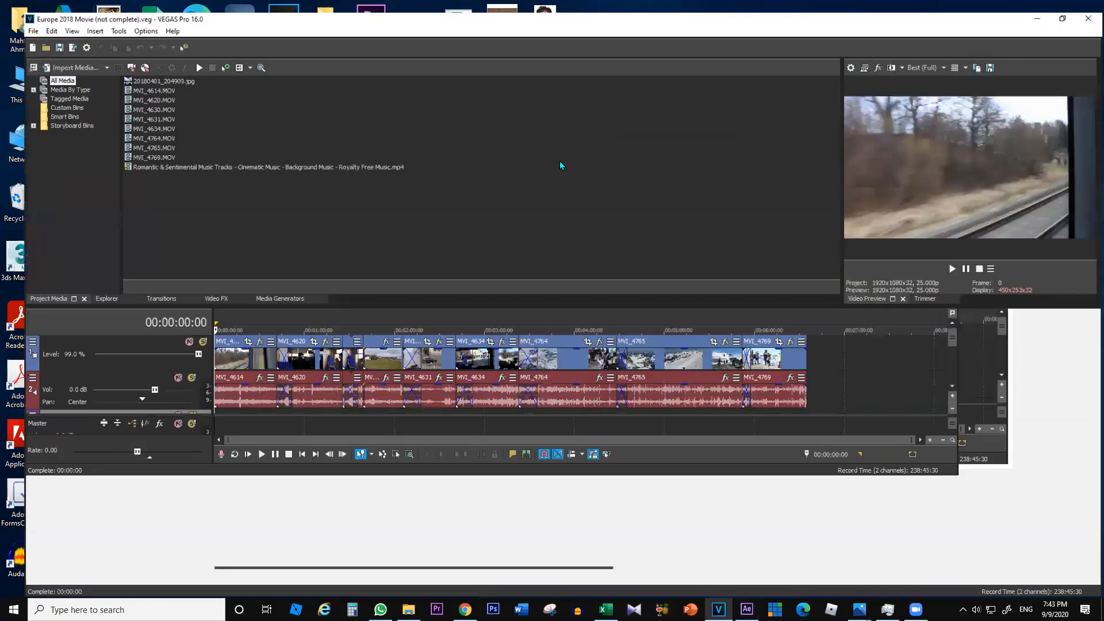
left_click(216, 361)
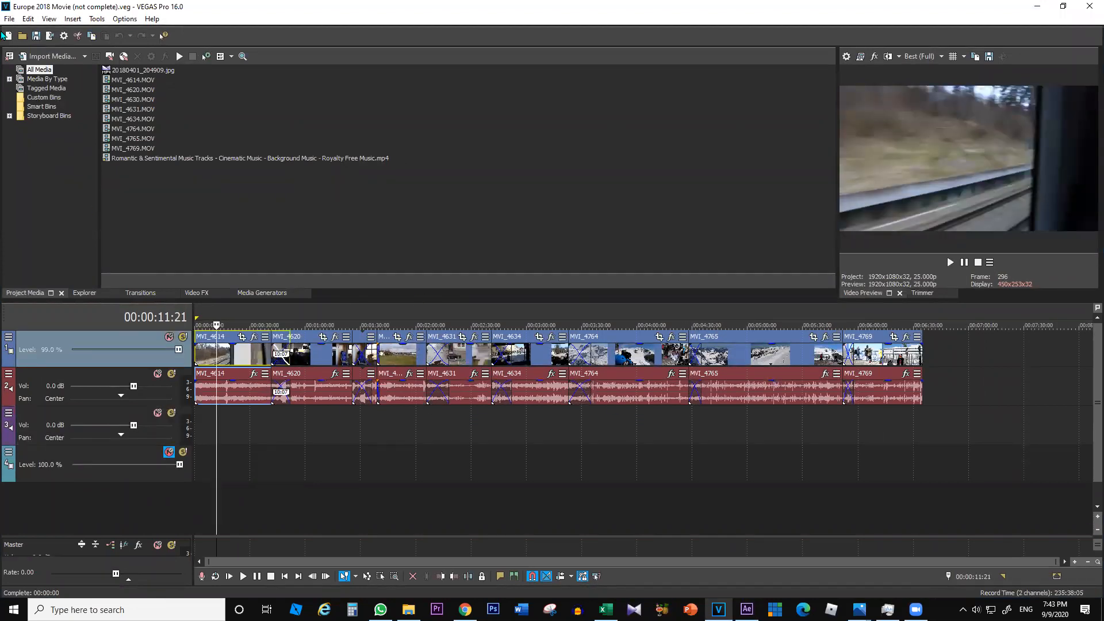
left_click(8, 19)
left_click(26, 71)
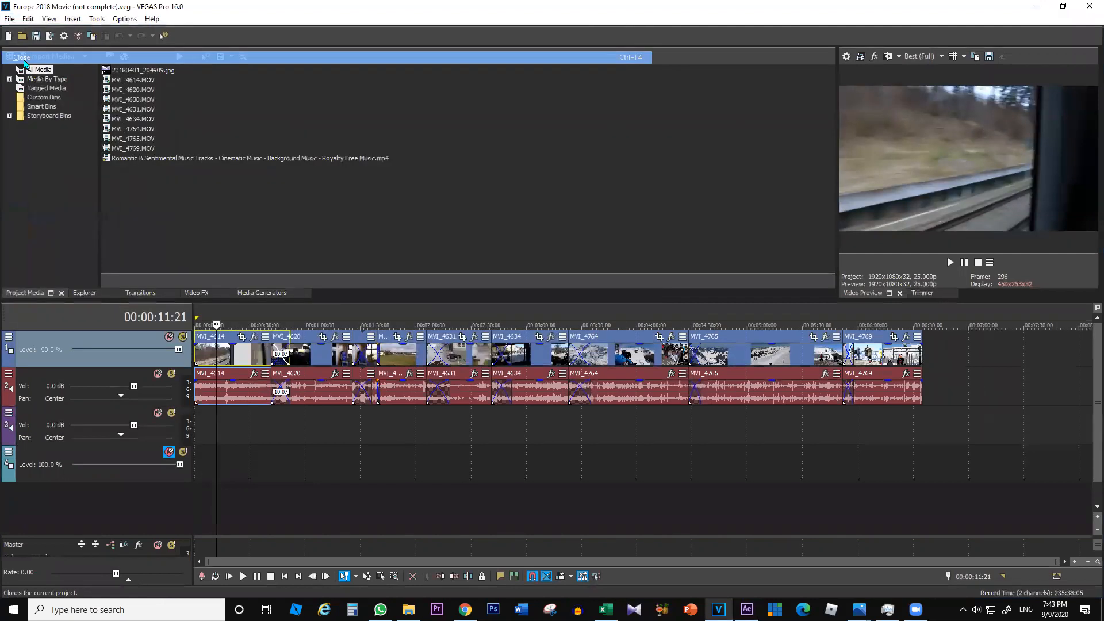
left_click(209, 397)
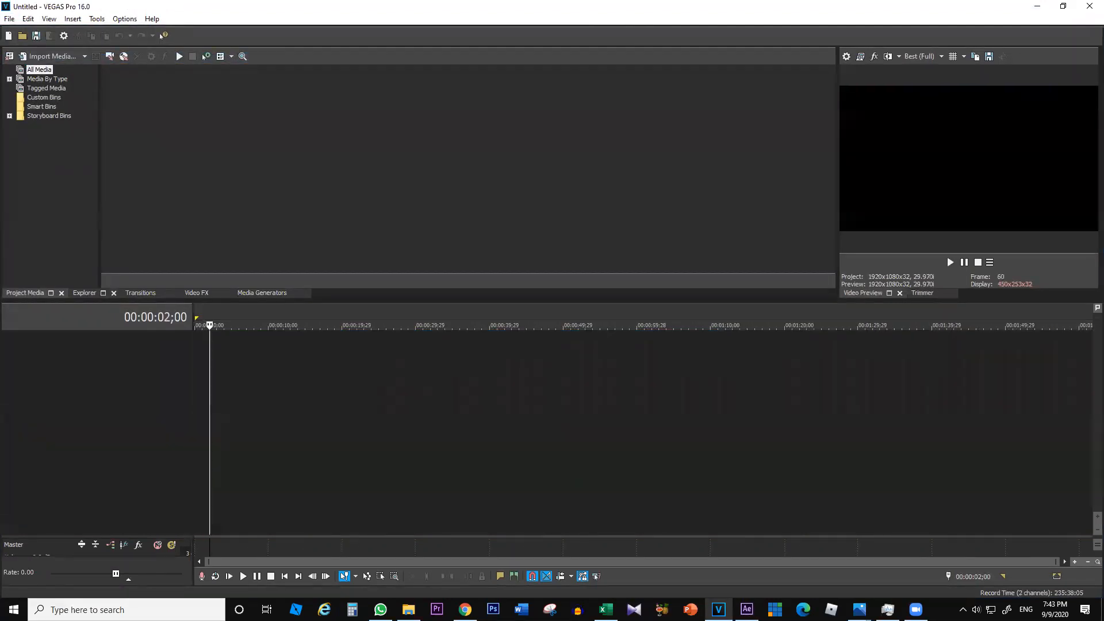
- Bring the hand-writing .mov clip from File Explorer into the timeline, matching the project video settings to it, and move it to the timeline start
key("alt+Tab")
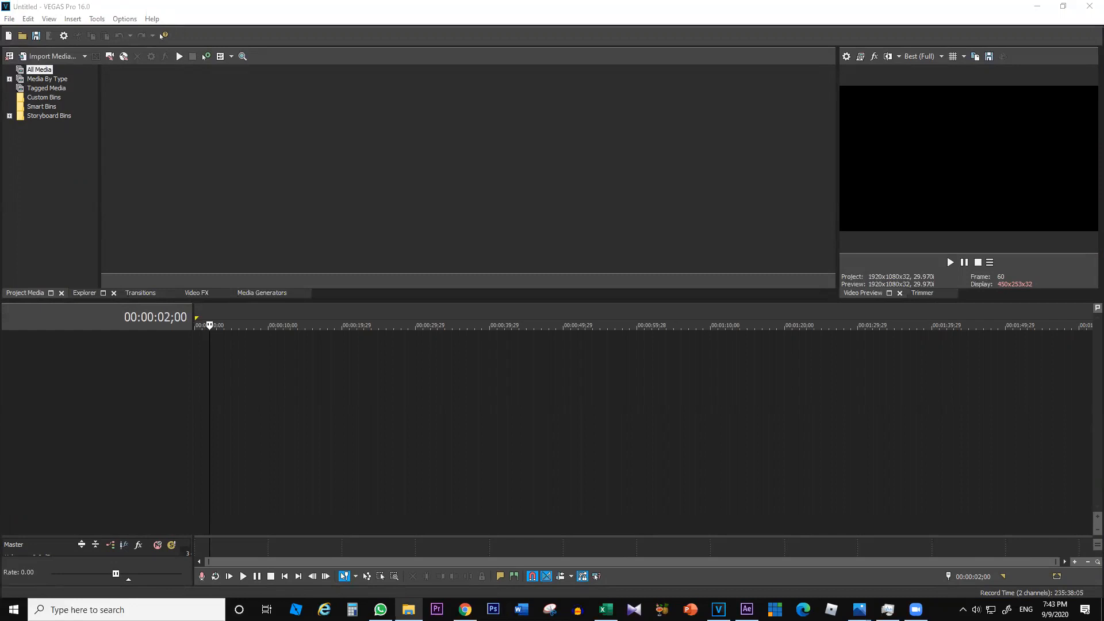
left_click_drag(646, 390, 495, 407)
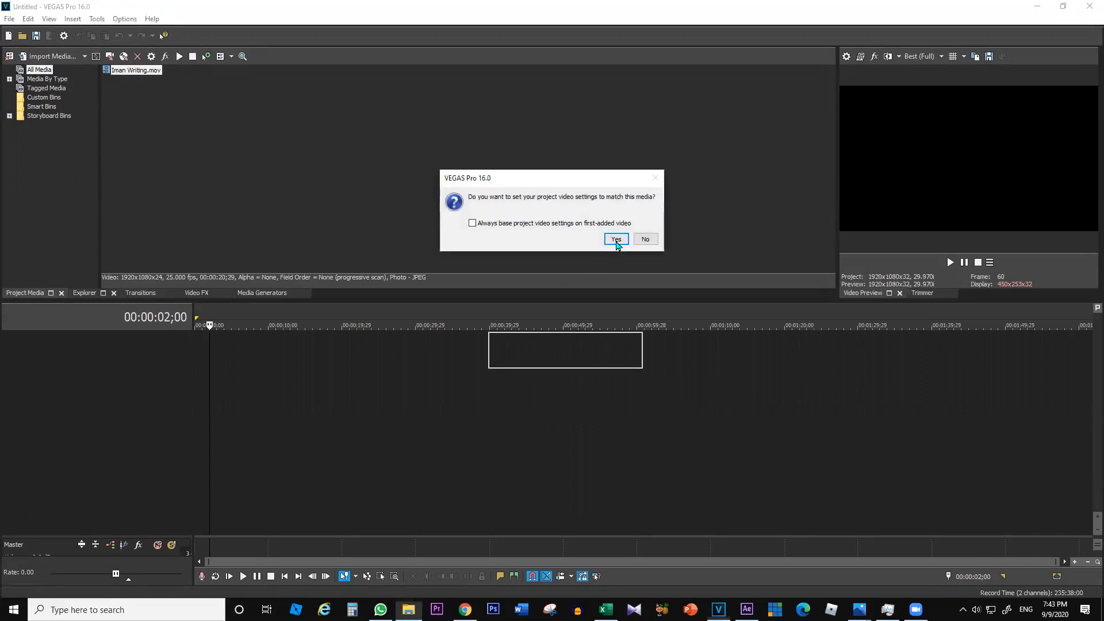
left_click(616, 240)
left_click(536, 359)
left_click_drag(571, 339, 277, 341)
- Preview the hand-writing clip from 00:00:02:16
left_click(215, 356)
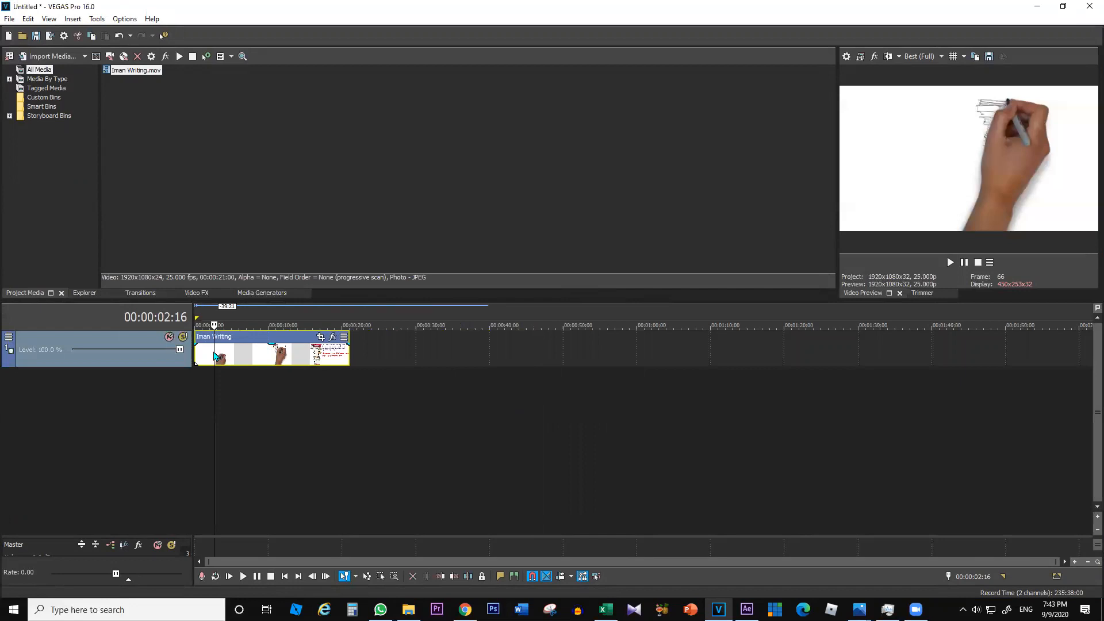
key("space")
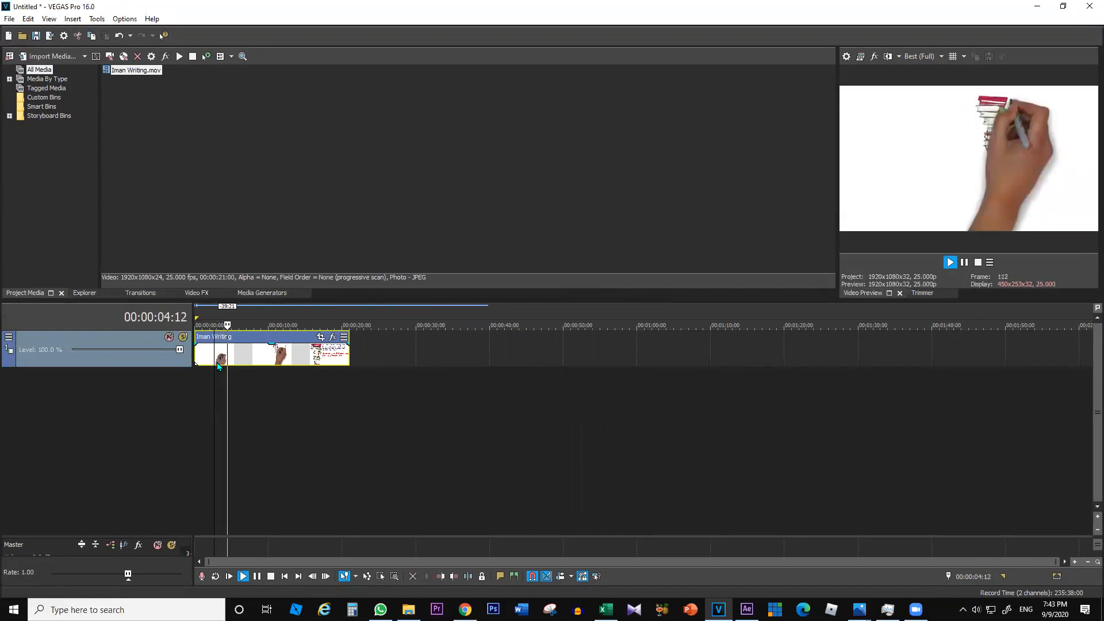
key("space")
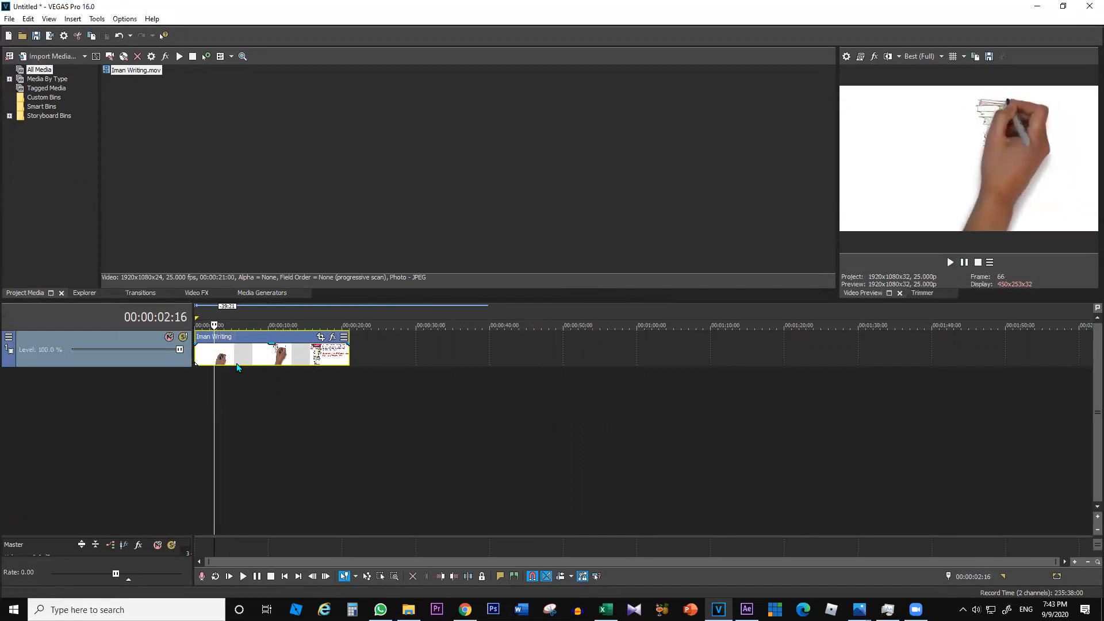
- Place Comp 1.mov on a new track above the writing clip, extend it to about 12 seconds and position it over that clip
key("alt+Tab")
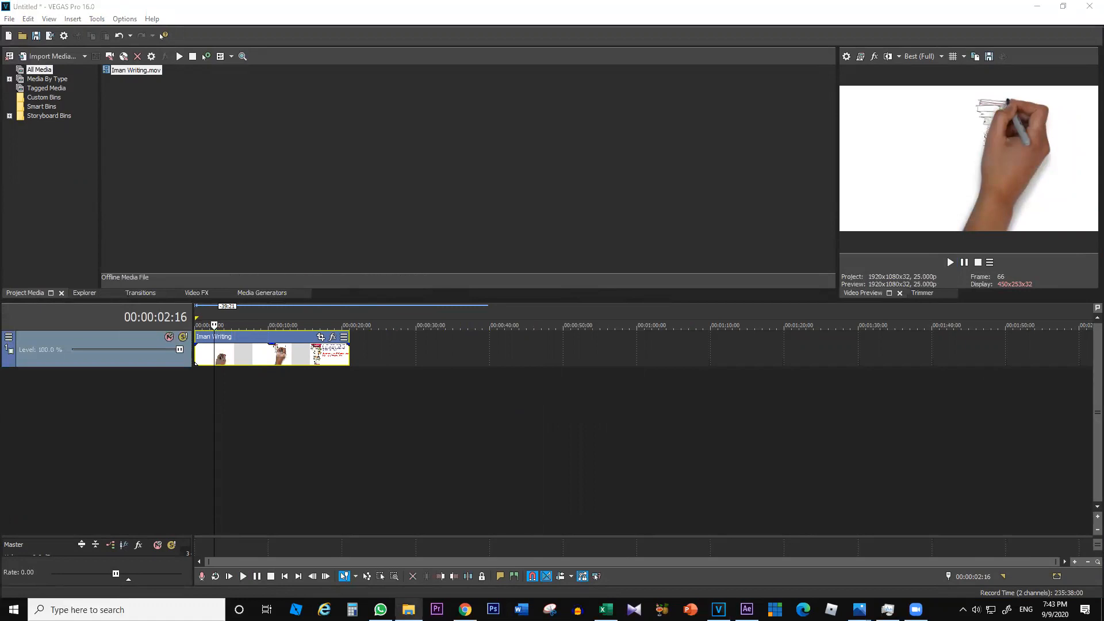
left_click_drag(196, 363, 372, 419)
left_click_drag(62, 347, 75, 453)
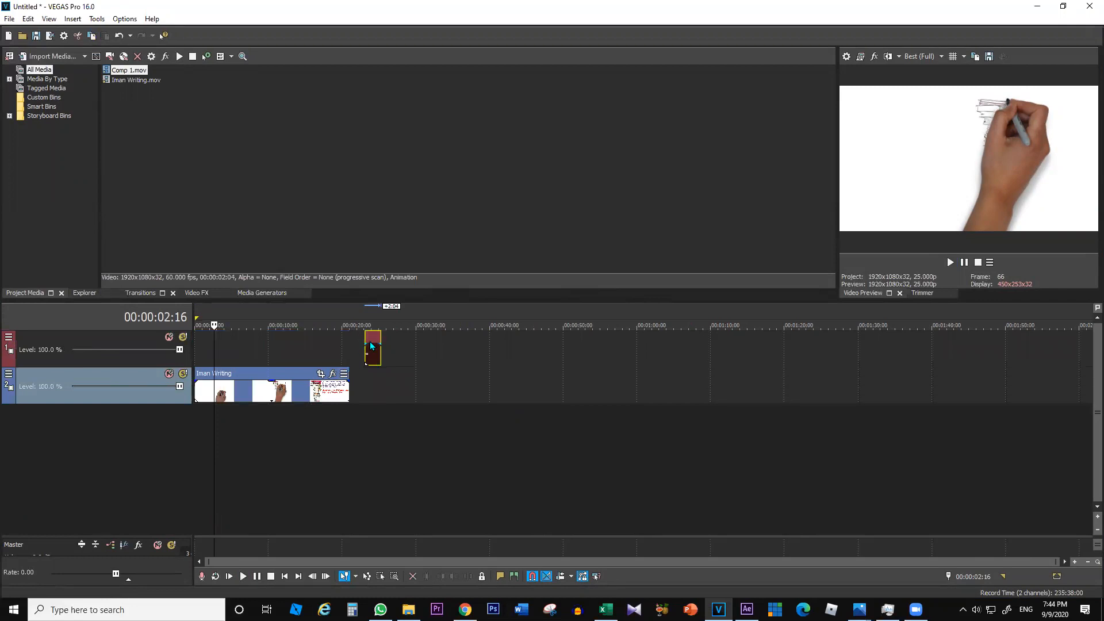
left_click_drag(364, 356, 290, 360)
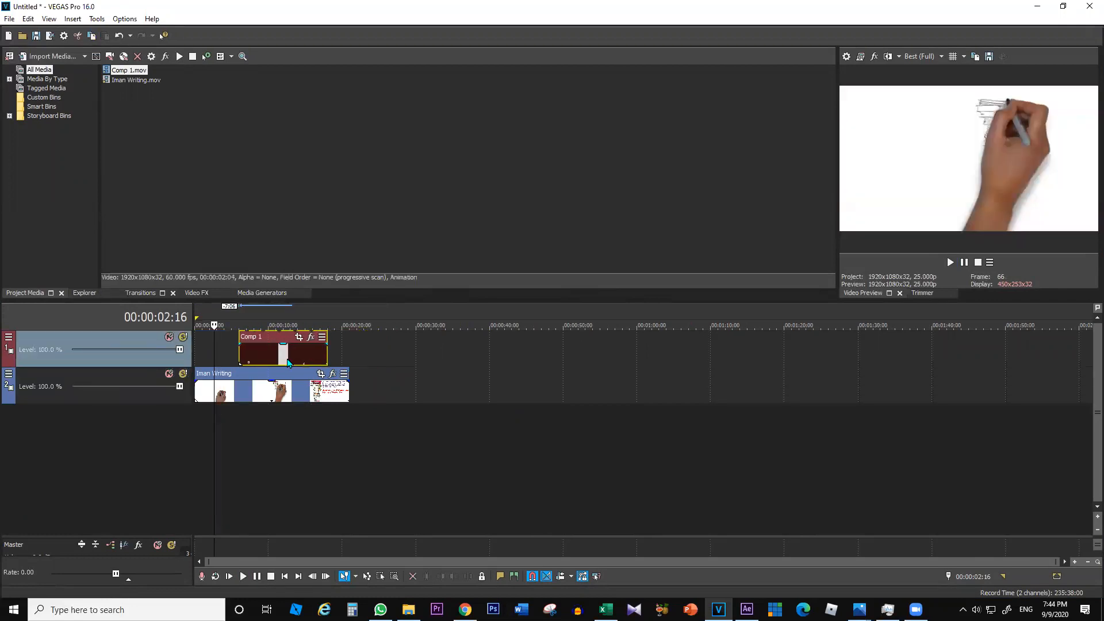
- Set the alpha channel of the Comp 1 clip's media to Straight (unmatted), with the video preview enlarged
left_click(287, 360)
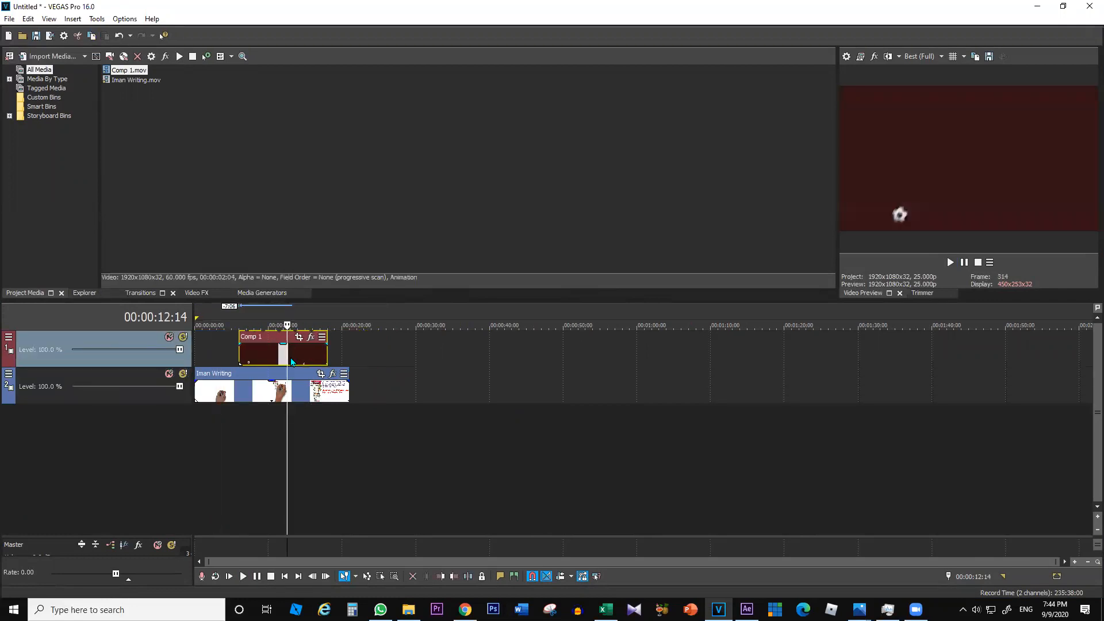
left_click_drag(838, 167, 406, 165)
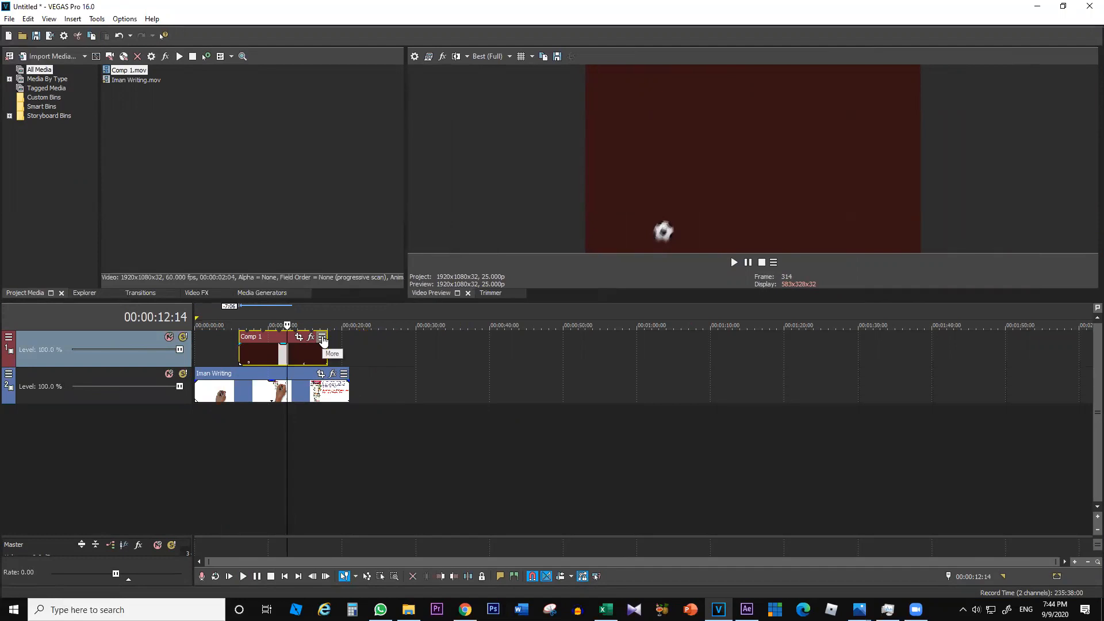
right_click(314, 357)
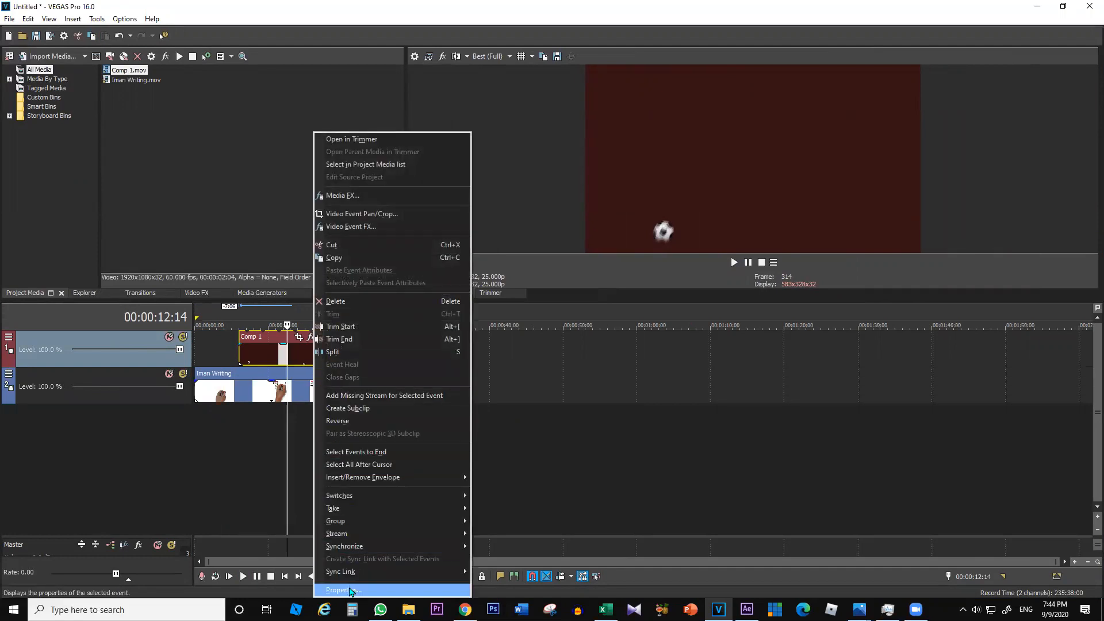
left_click(342, 590)
left_click(498, 112)
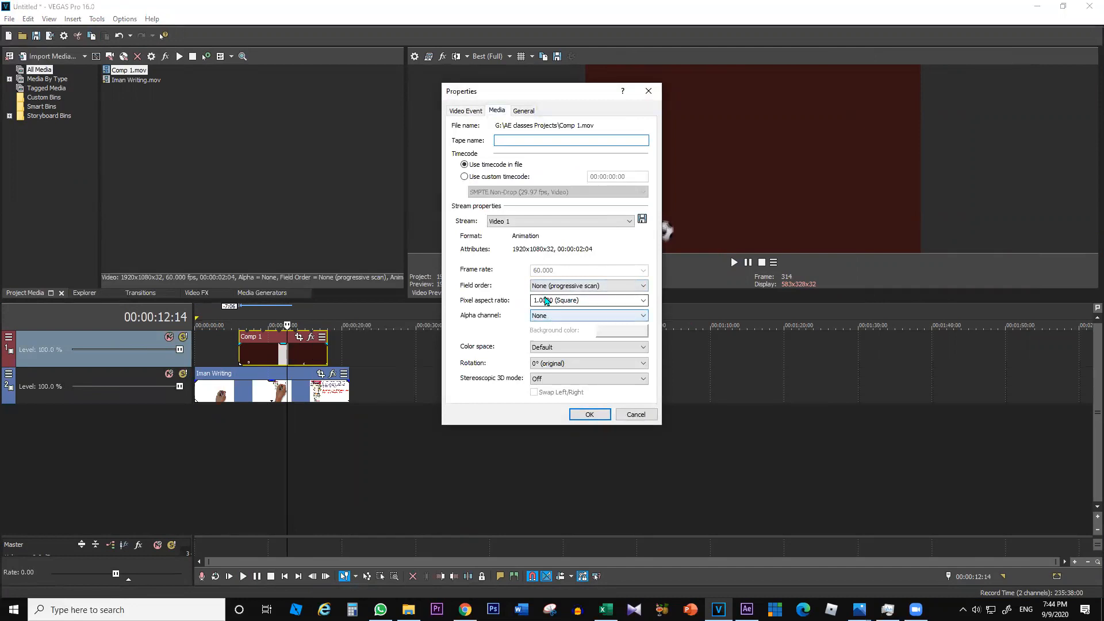
left_click(541, 316)
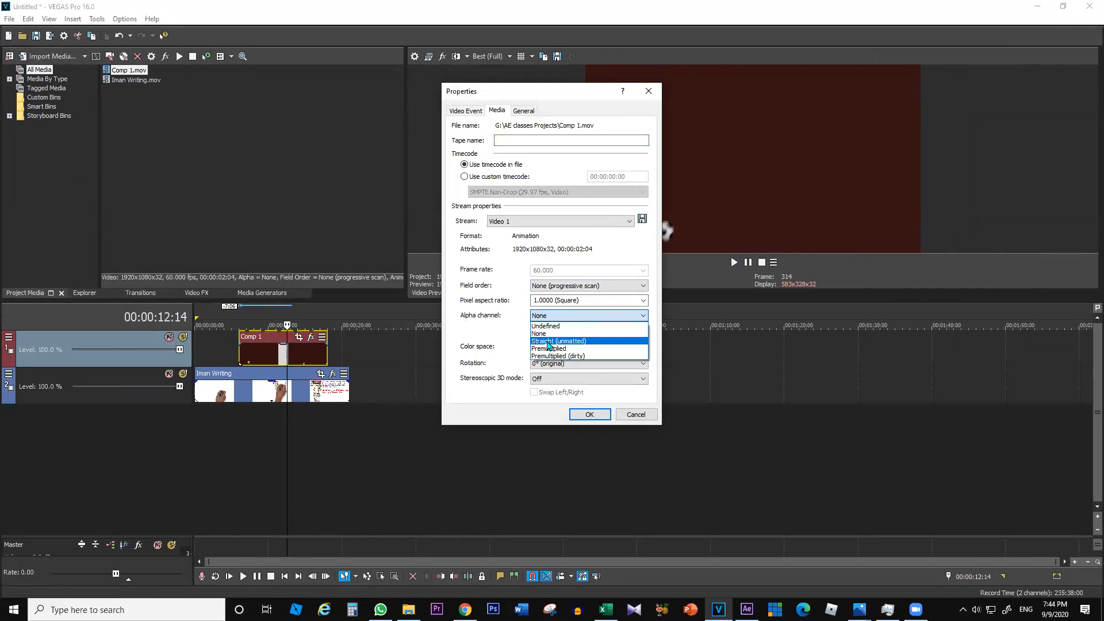
left_click(551, 341)
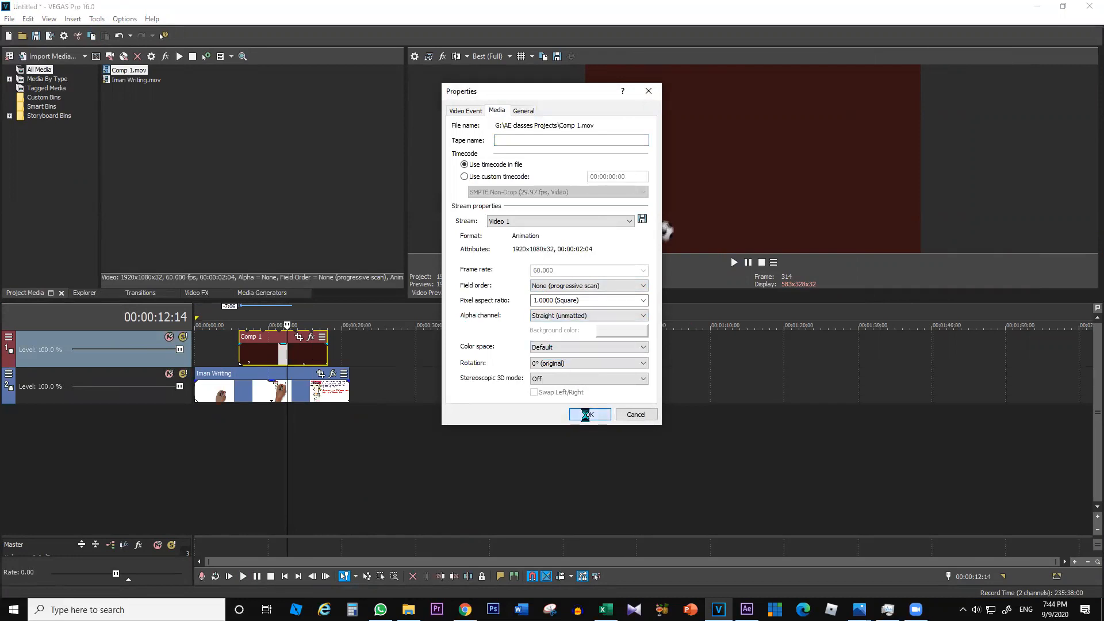
left_click(589, 415)
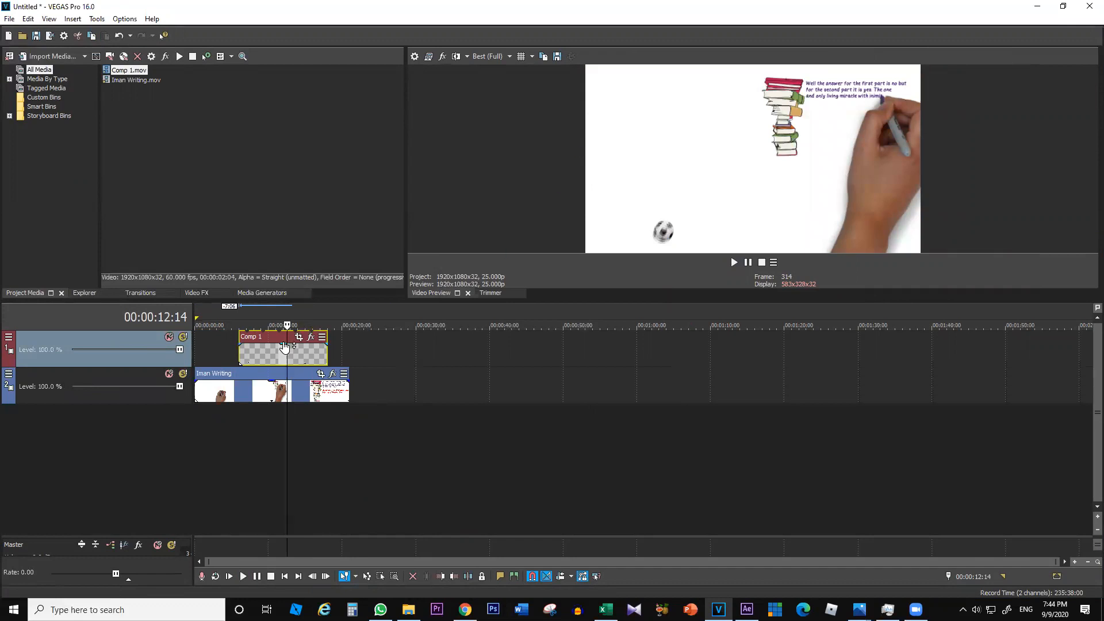
- Move the Comp 1 clip to the start of the timeline and play the ball overlay from the beginning
left_click_drag(260, 342, 212, 335)
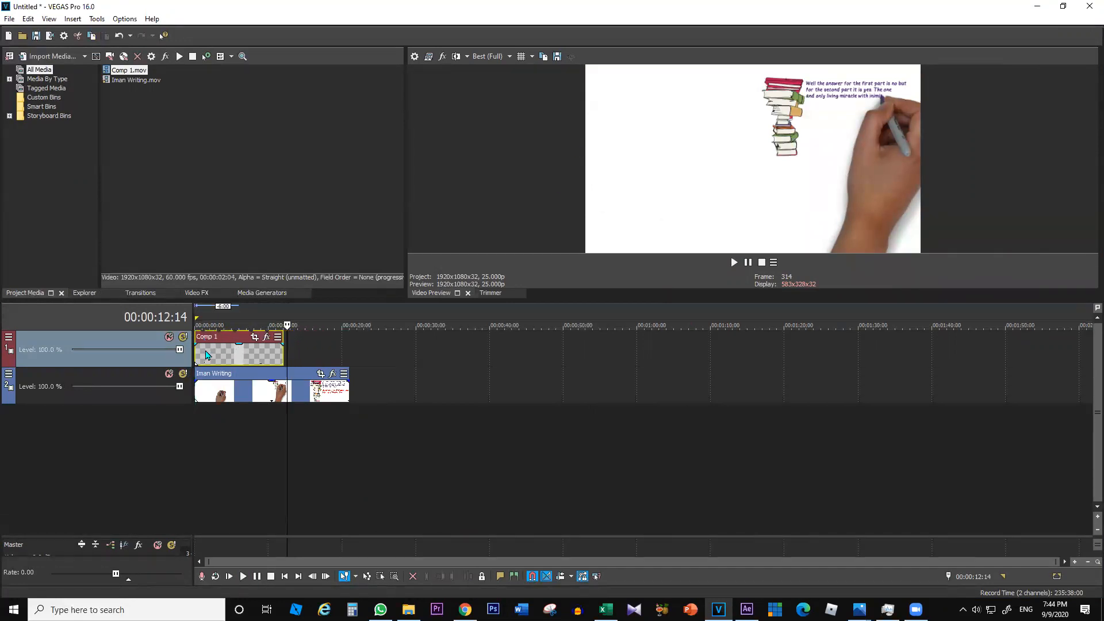
left_click(206, 353)
key("Home")
key("space")
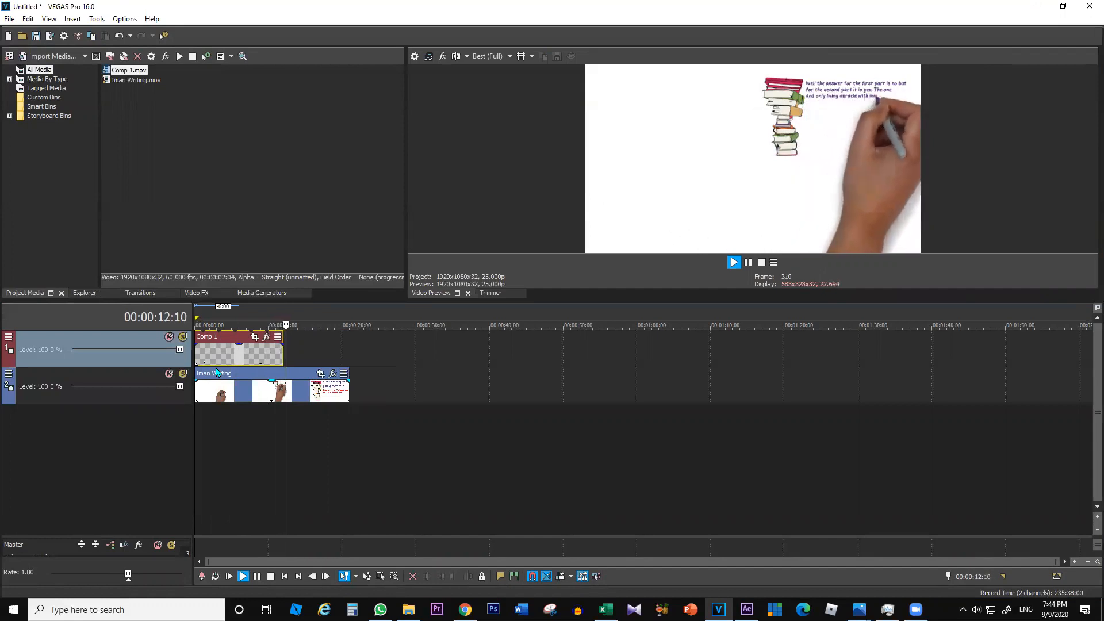
key("space")
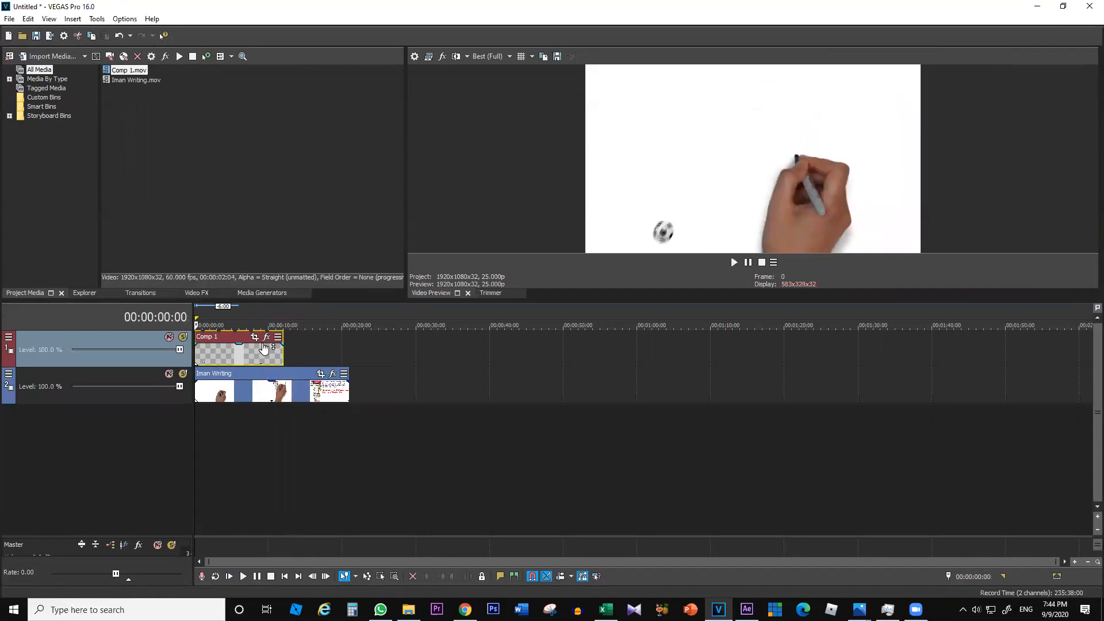
left_click(285, 318)
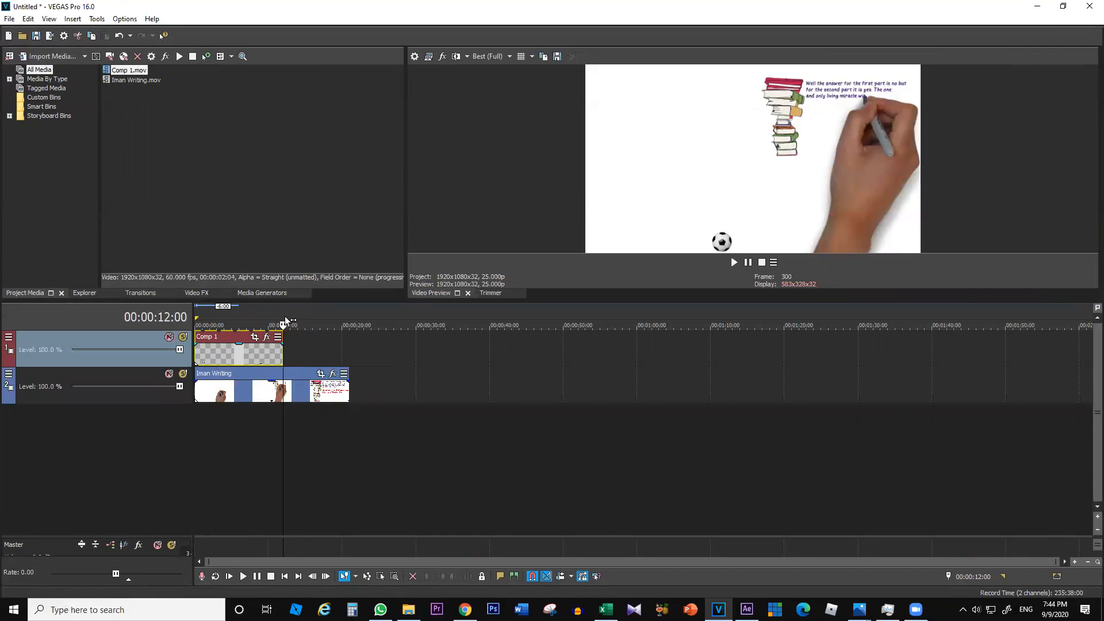
- Play the ball overlay from 00:00:06:00 in the Comp 1 clip and stop the playback
double_click(244, 358)
left_click(244, 358)
key("space")
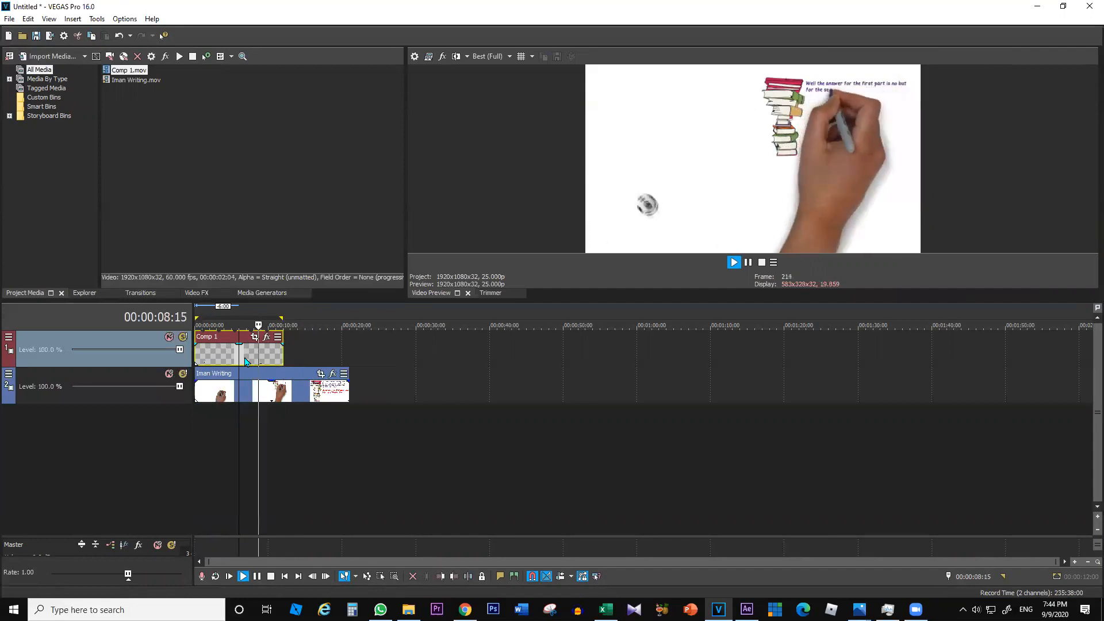
key("space")
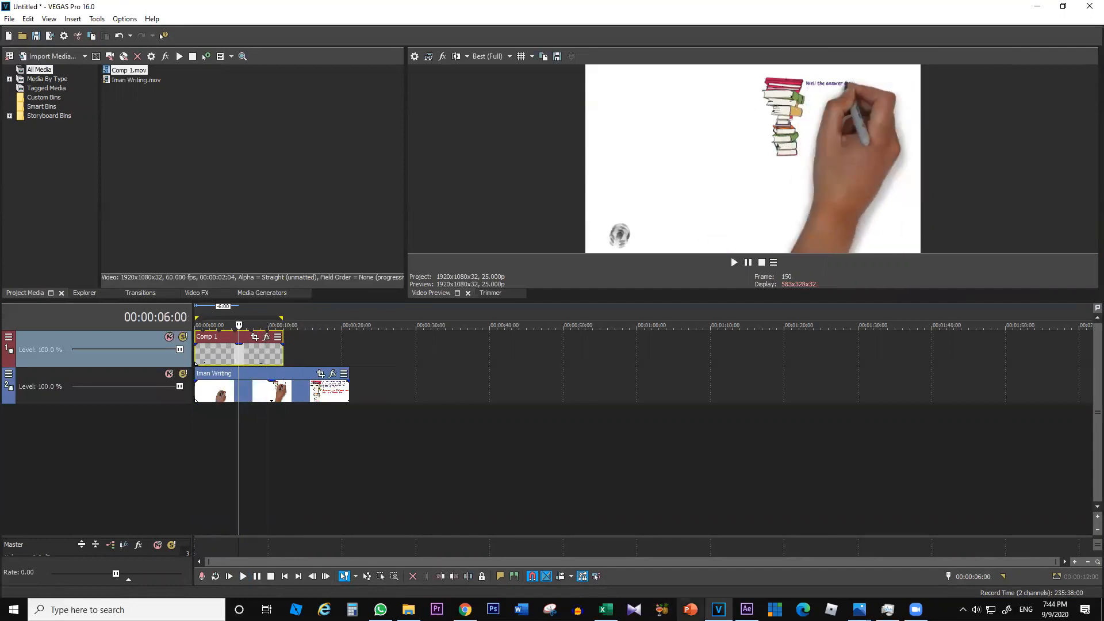
- Switch to After Effects and show the Comp 1 timeline instead of the render queue
left_click(747, 609)
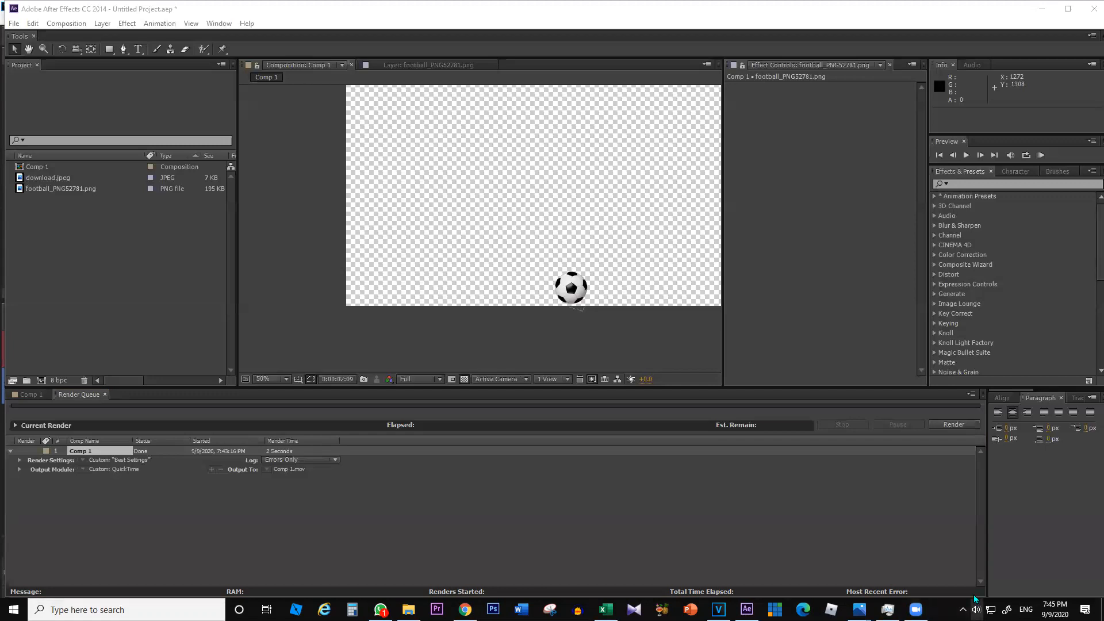
left_click(976, 609)
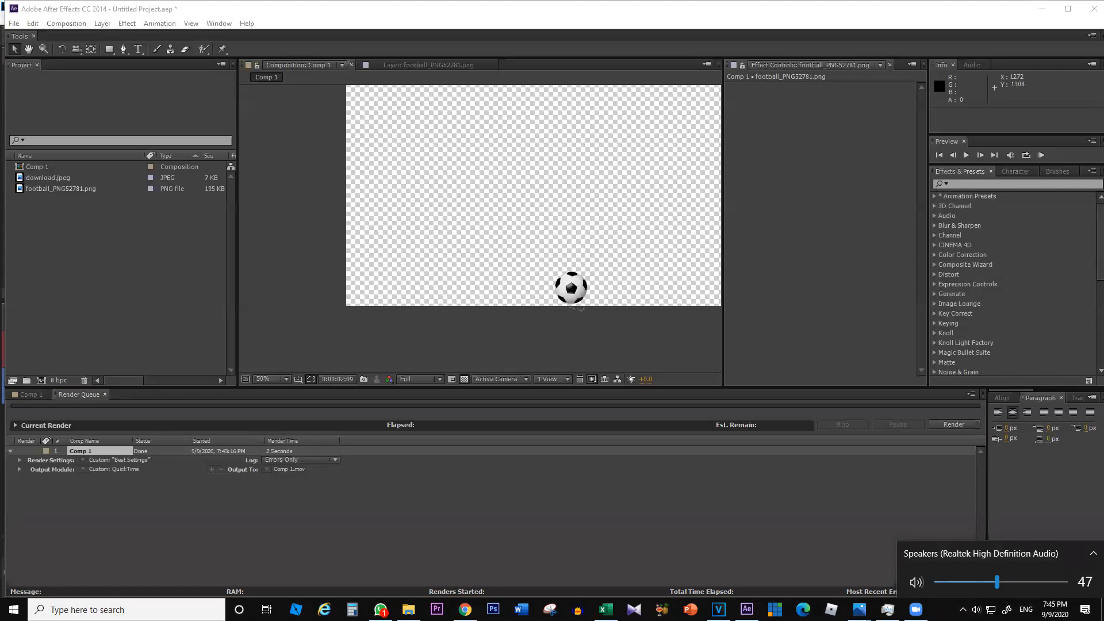
left_click(409, 610)
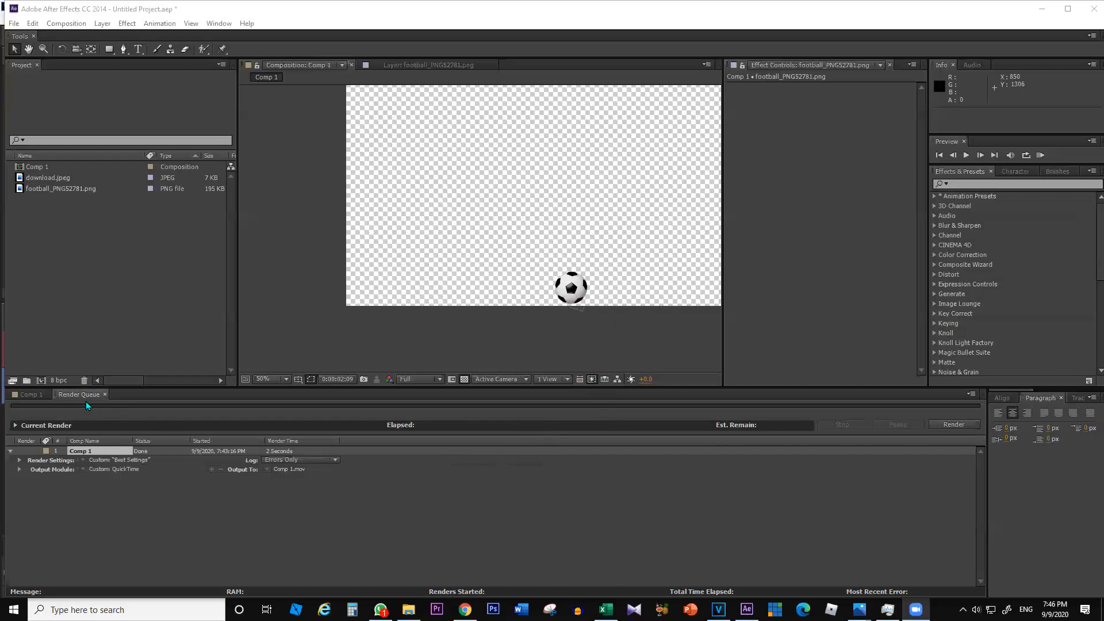
left_click(29, 394)
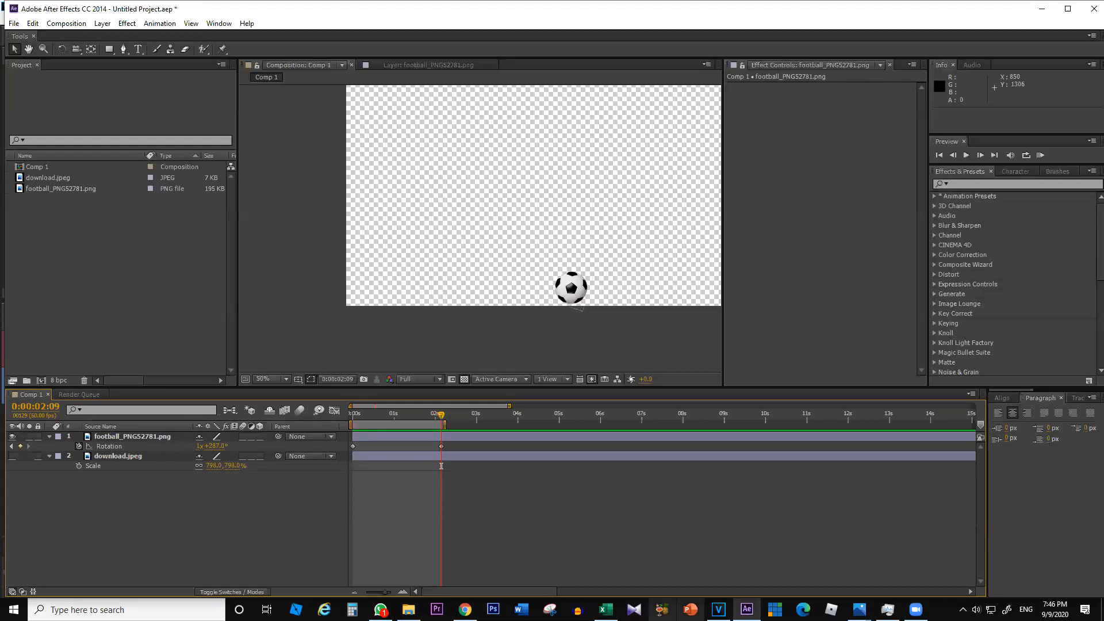
- Switch back to VEGAS Pro and place the playhead at 00:00:04:24 within the Comp 1 clip
left_click(719, 610)
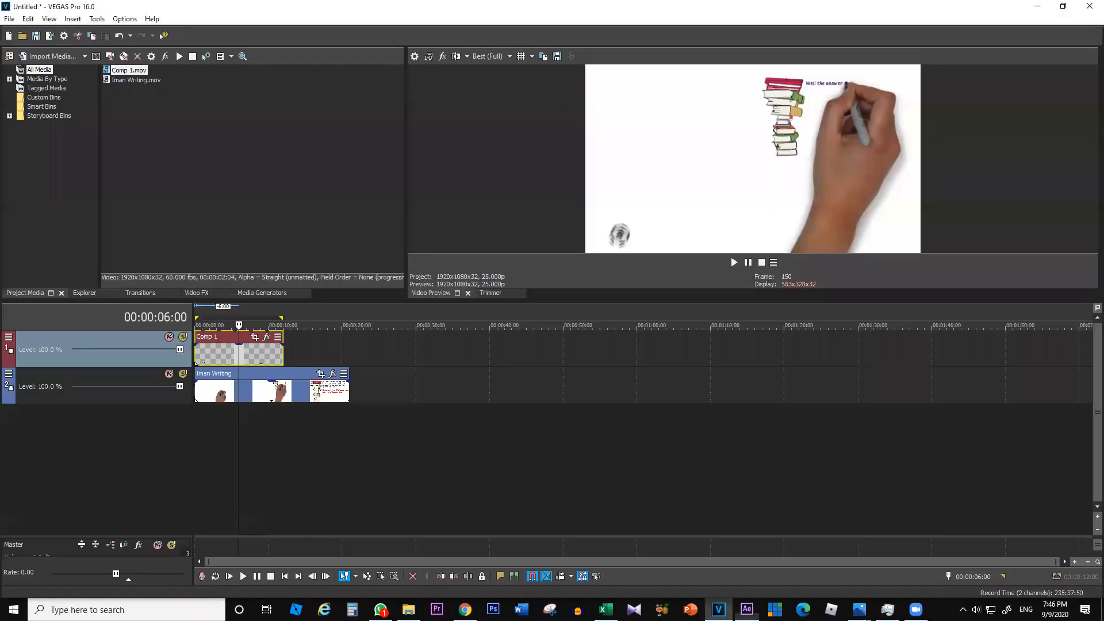
left_click(264, 361)
right_click(249, 355)
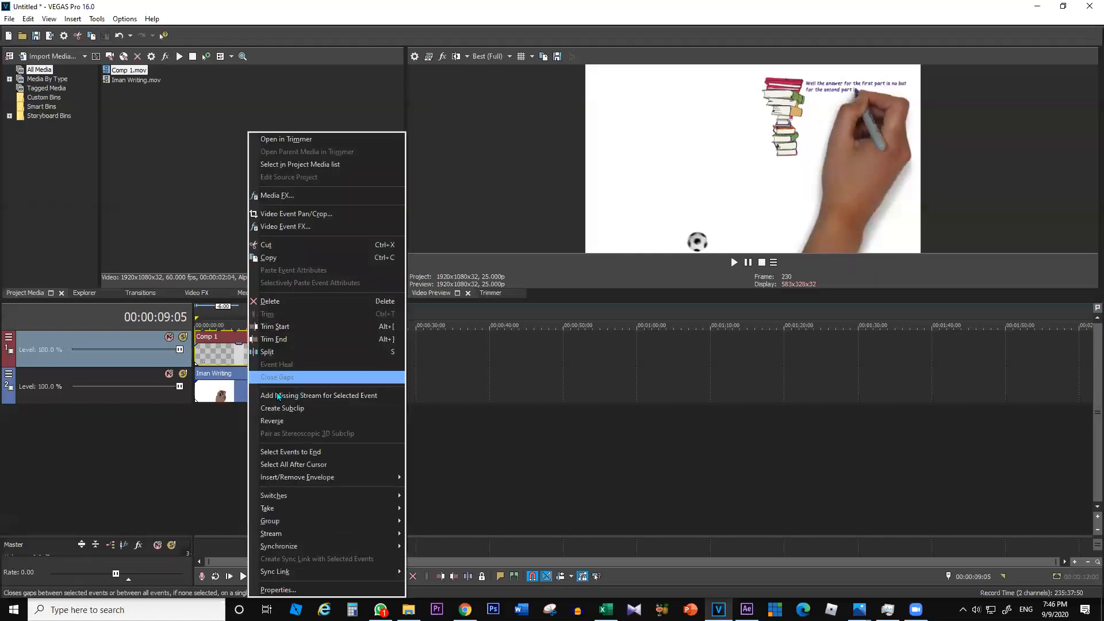
left_click(213, 437)
left_click(214, 437)
left_click(233, 352)
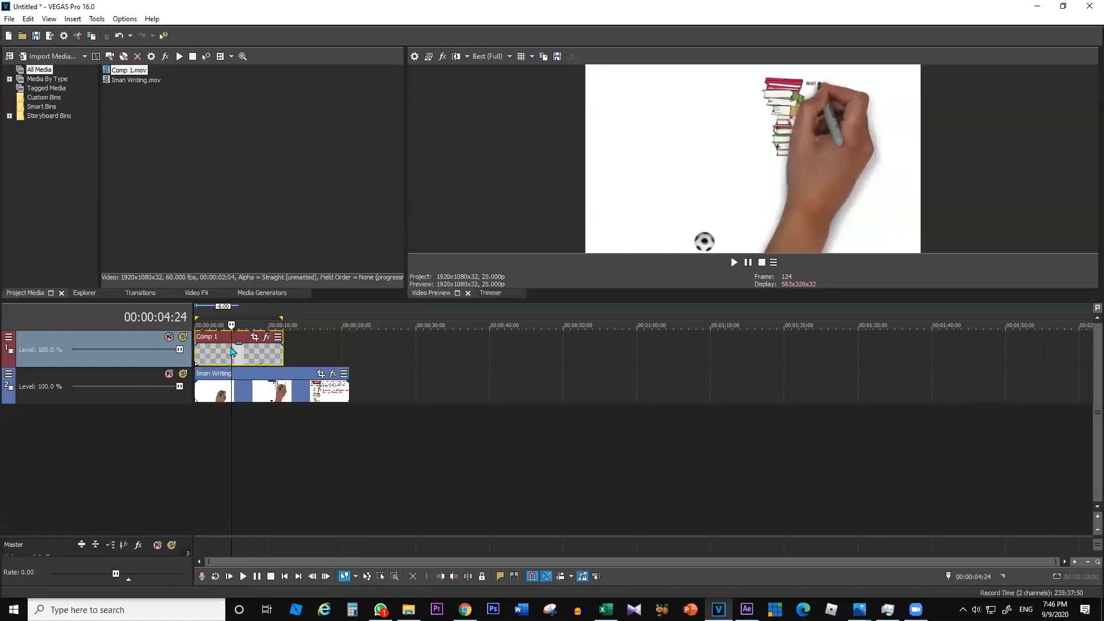
- Set the alpha channel of the Comp 1 clip's media to None
right_click(248, 358)
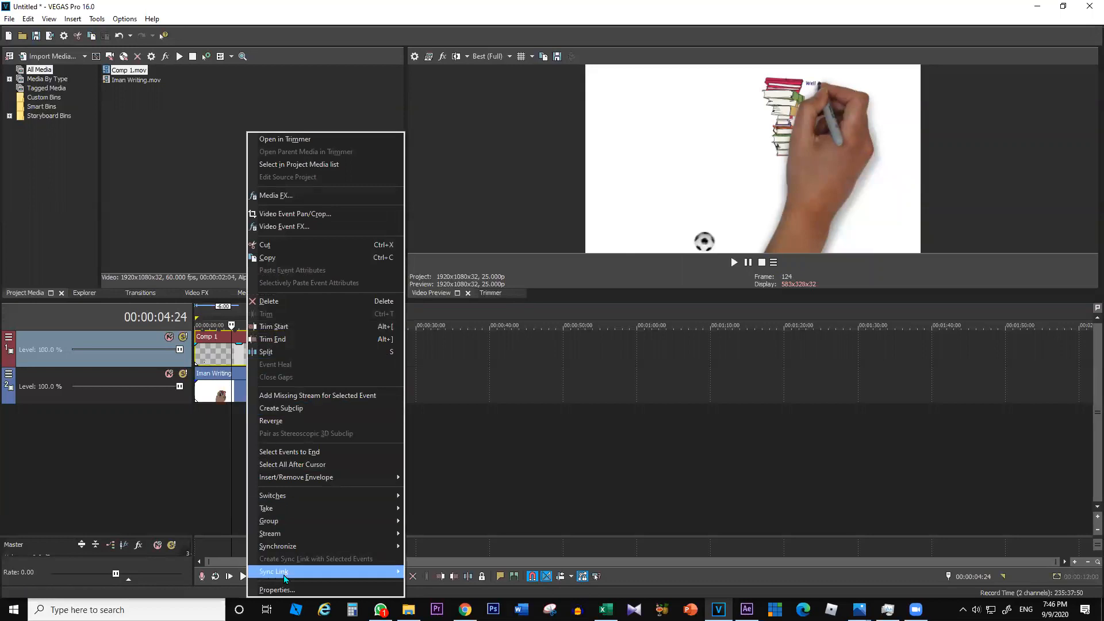
left_click(276, 590)
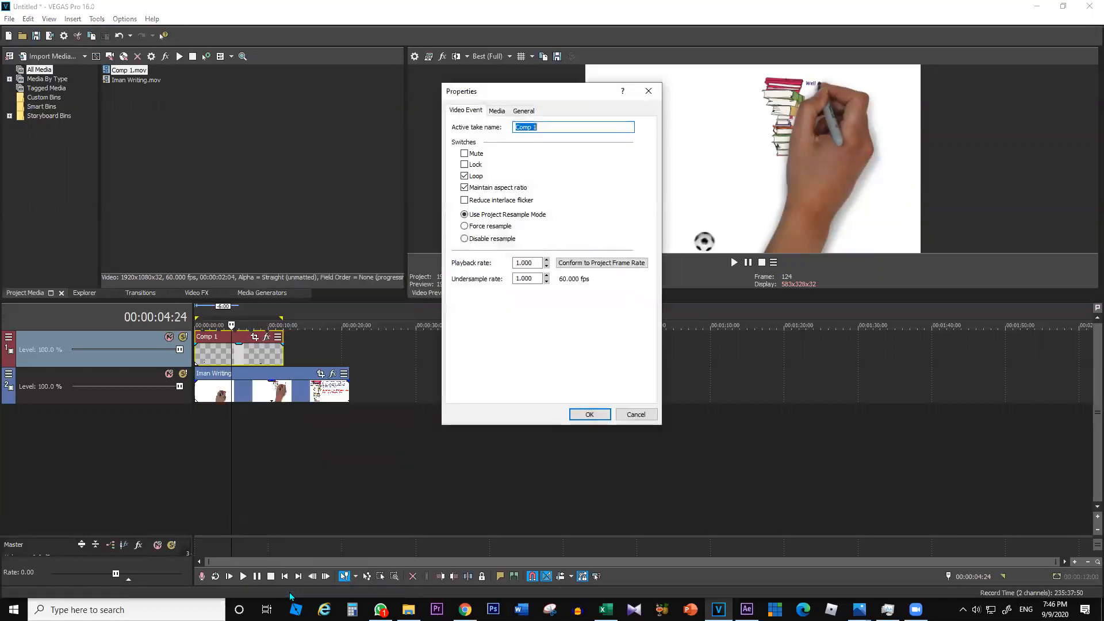
left_click(498, 112)
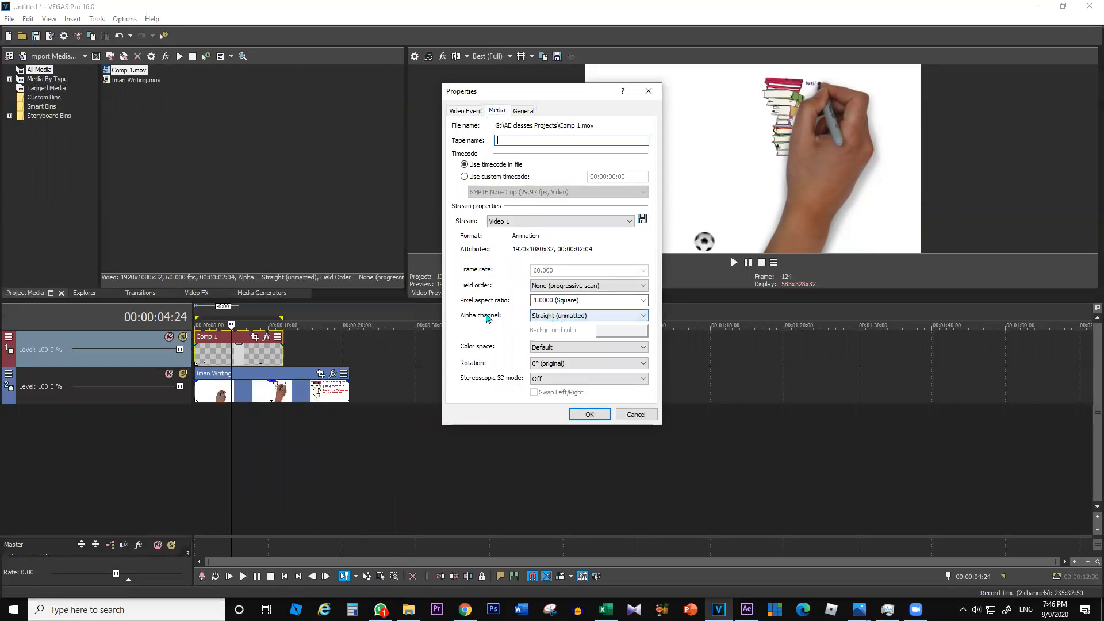
left_click(534, 316)
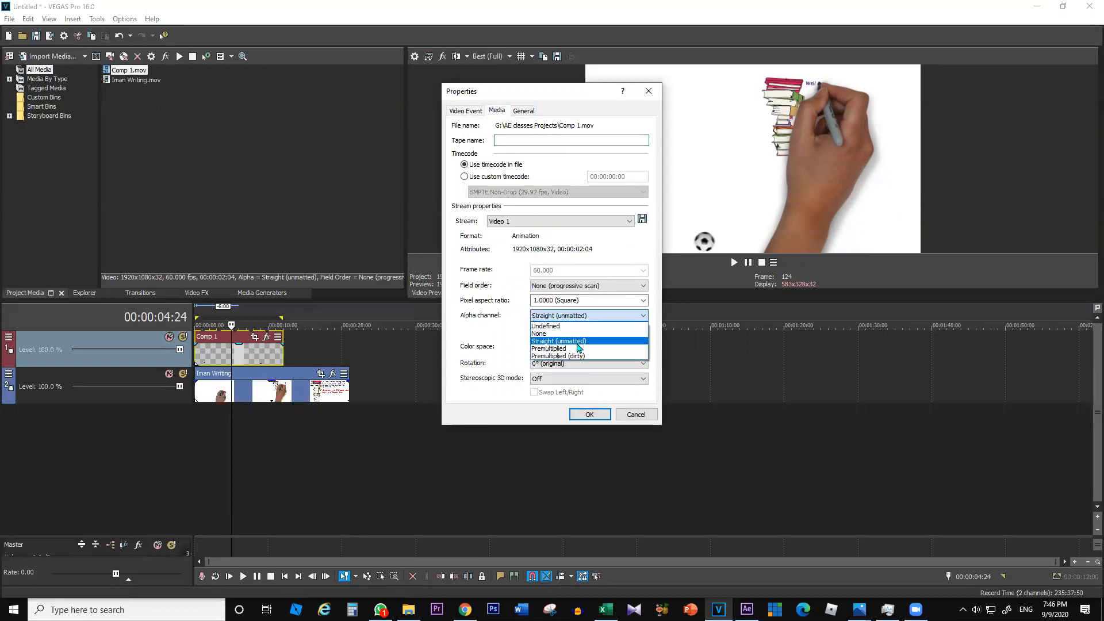
left_click(569, 343)
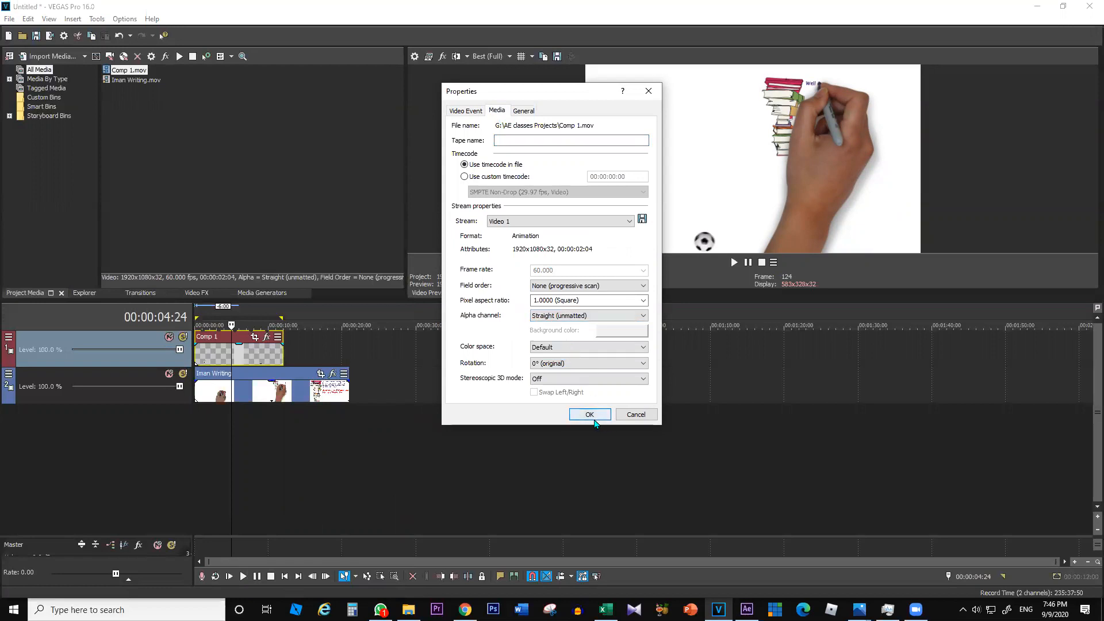
left_click(538, 318)
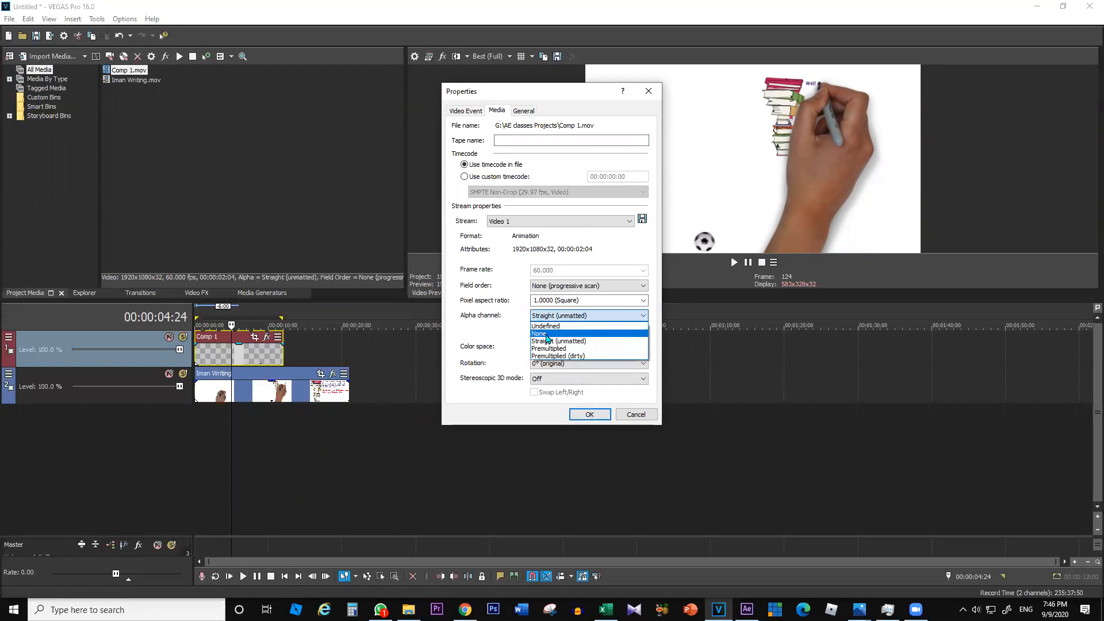
left_click(546, 334)
left_click(589, 414)
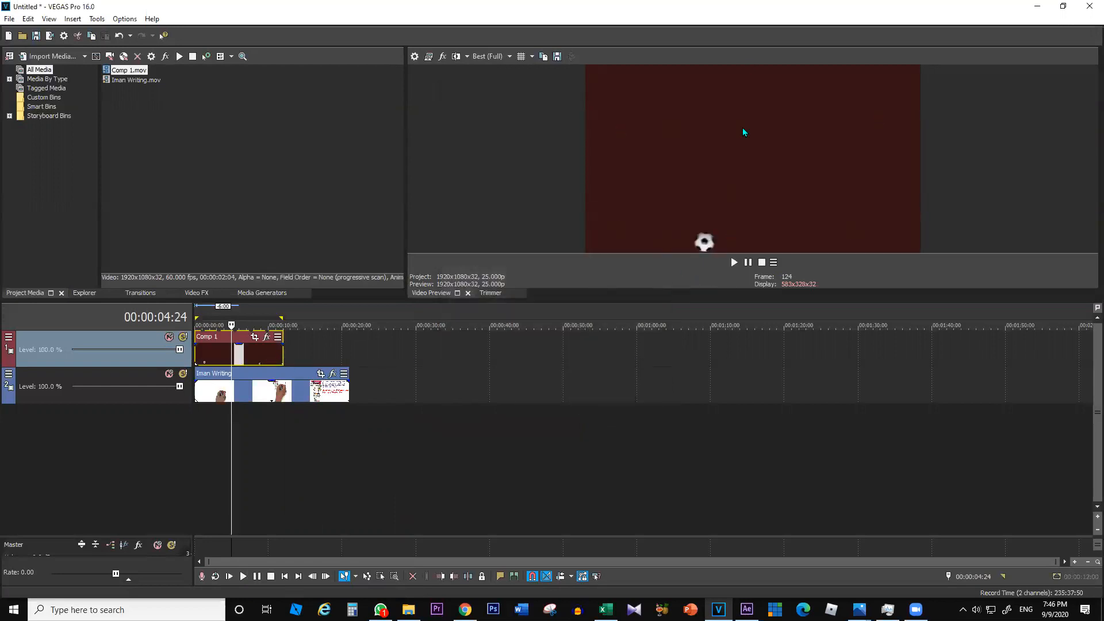
- Set the alpha channel of the Comp 1 clip's media back to Straight (unmatted)
right_click(250, 355)
left_click(288, 592)
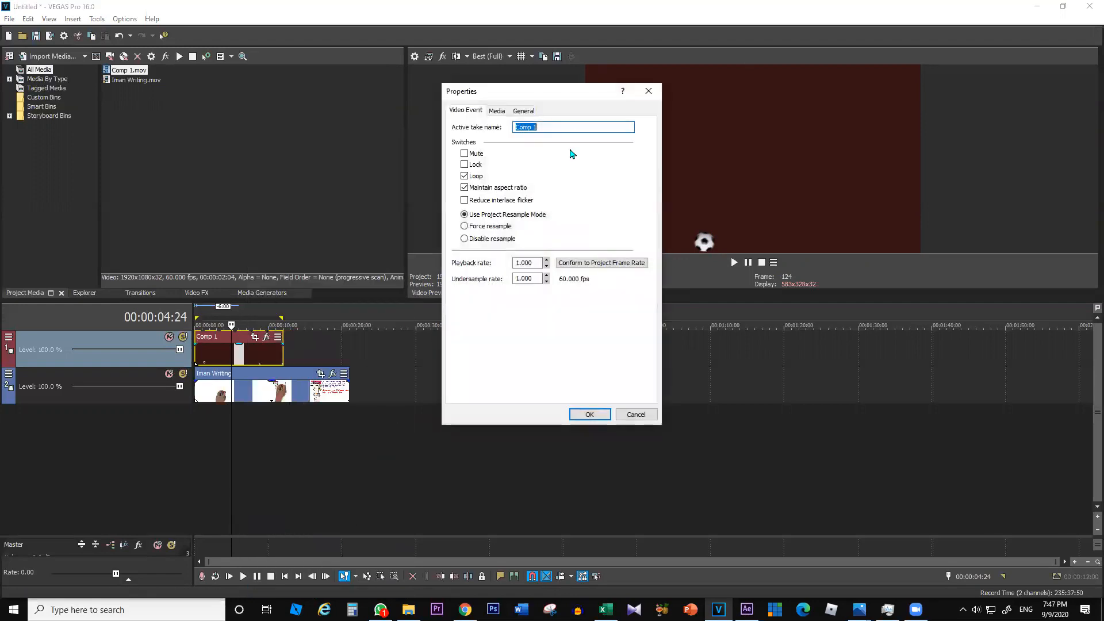
left_click(498, 112)
left_click(572, 315)
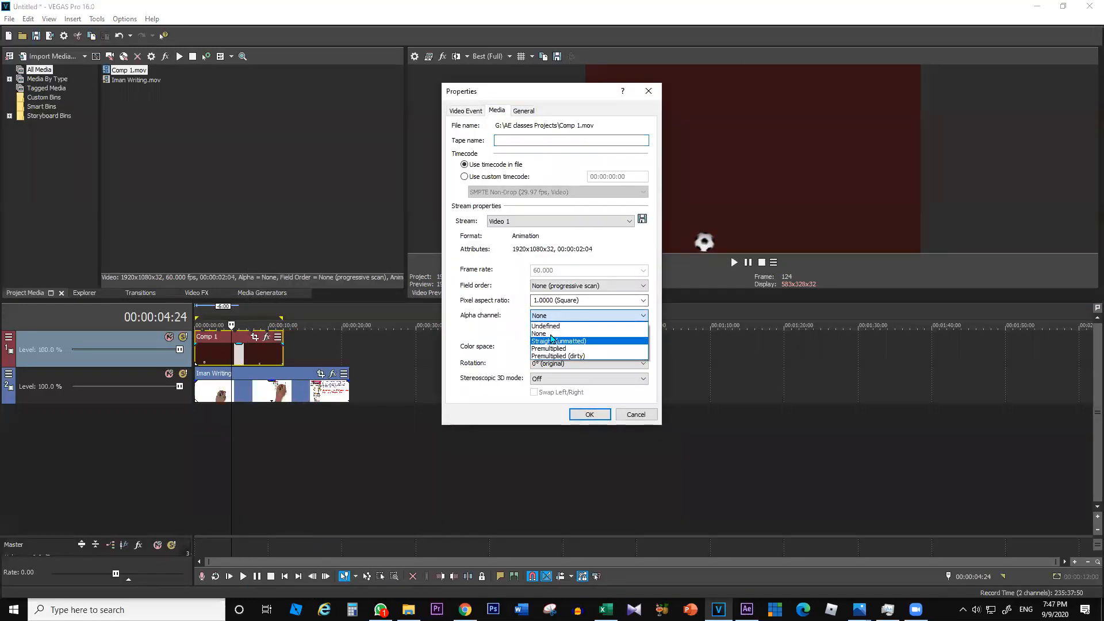
left_click(549, 341)
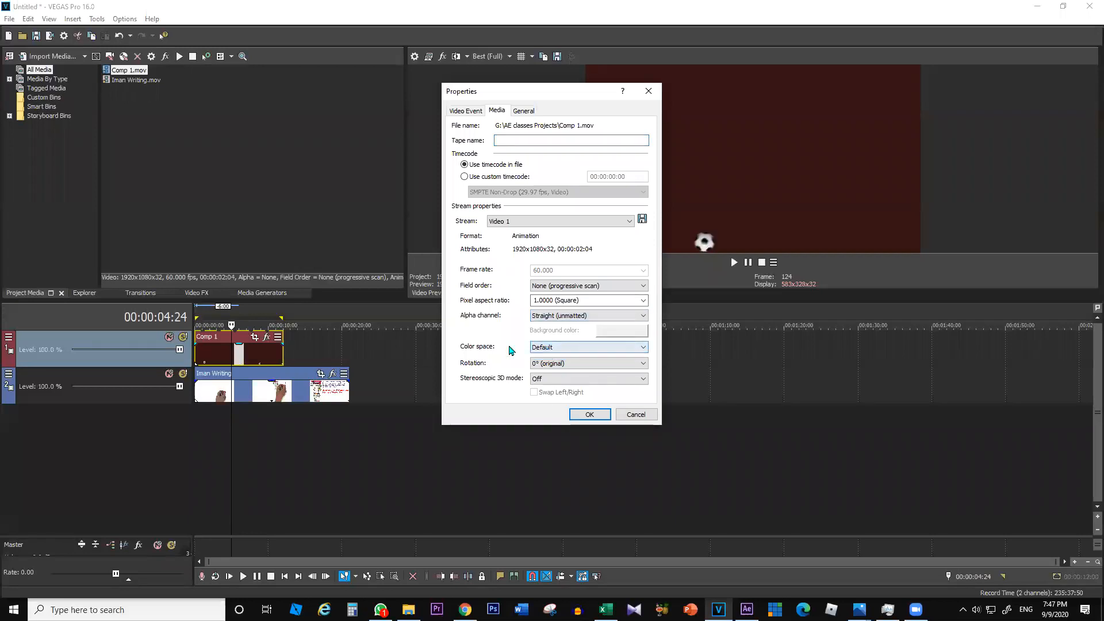
left_click(578, 415)
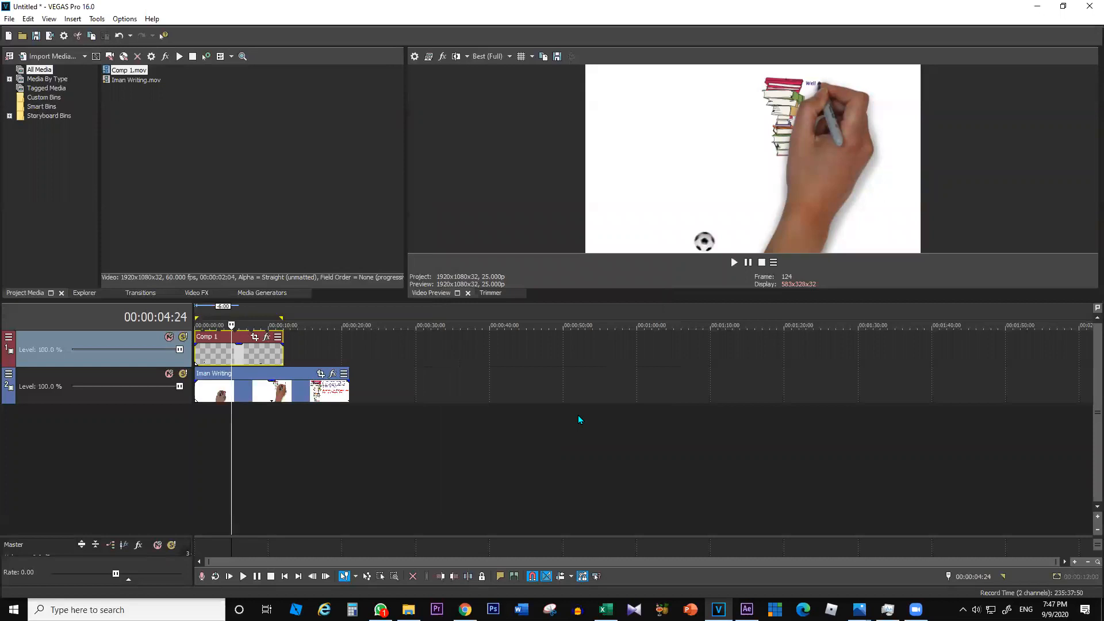
- Extend the end of the hand-writing clip by 29:22 and place the playhead at 00:00:14:24
left_click(350, 396)
left_click_drag(350, 396, 570, 395)
left_click(305, 361)
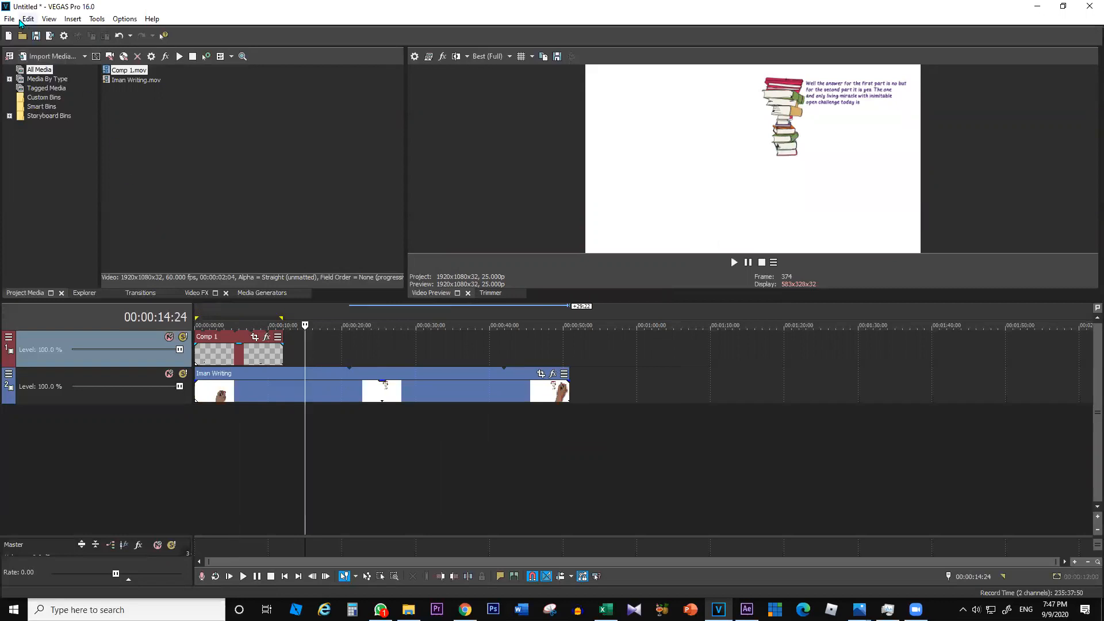
- Start a media import and open the Nawa Interactive Logo folder inside nwaa final logo
left_click(9, 18)
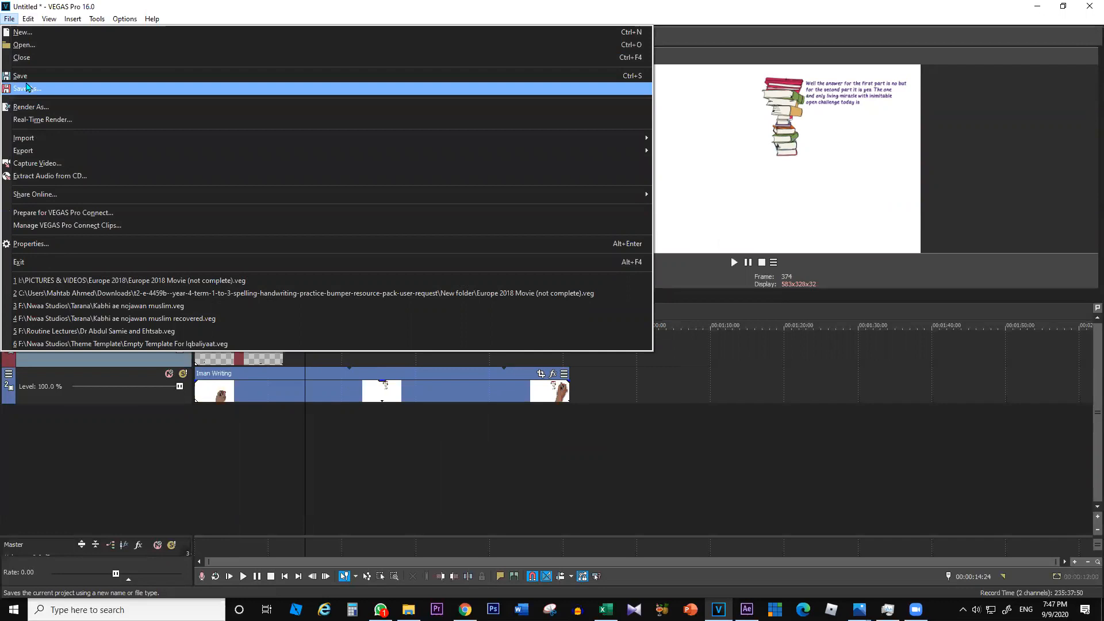
mouse_move(24, 142)
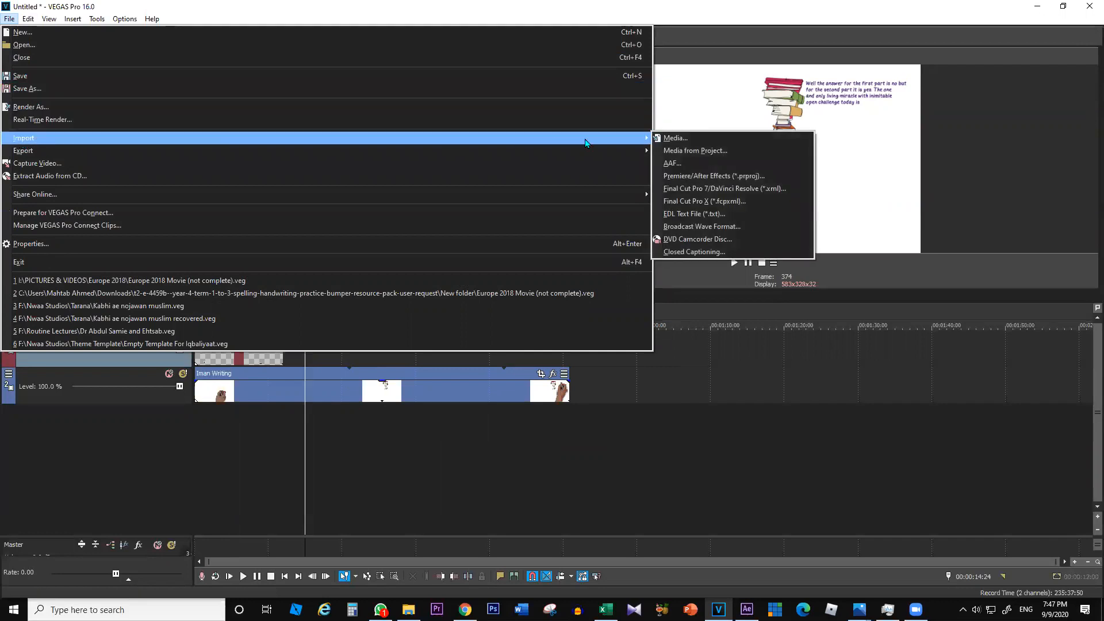
left_click(667, 139)
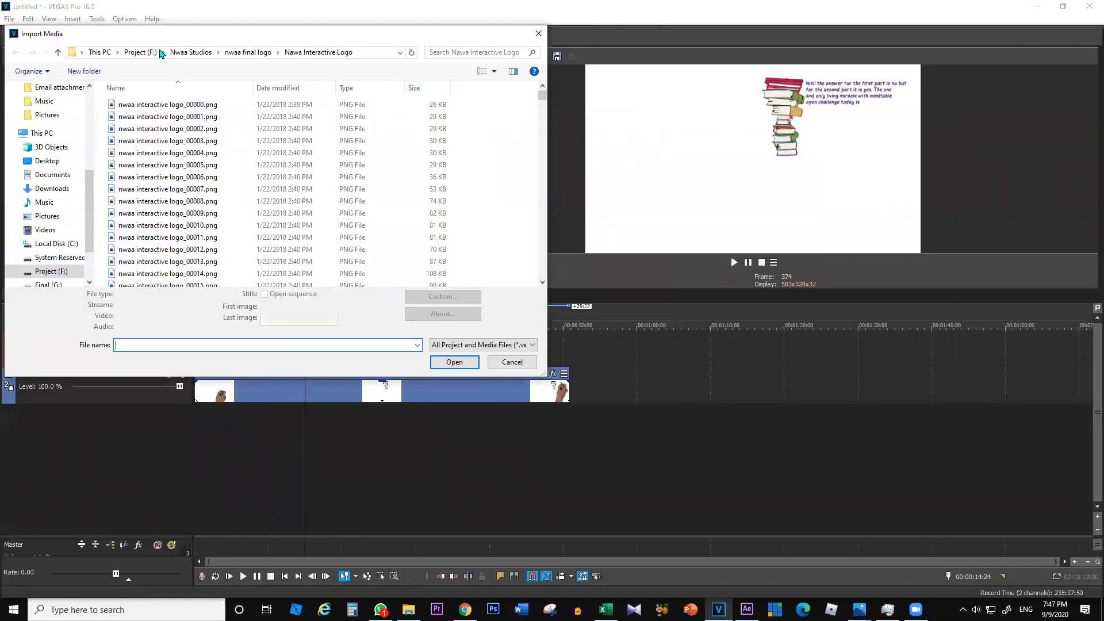
left_click(251, 52)
double_click(163, 105)
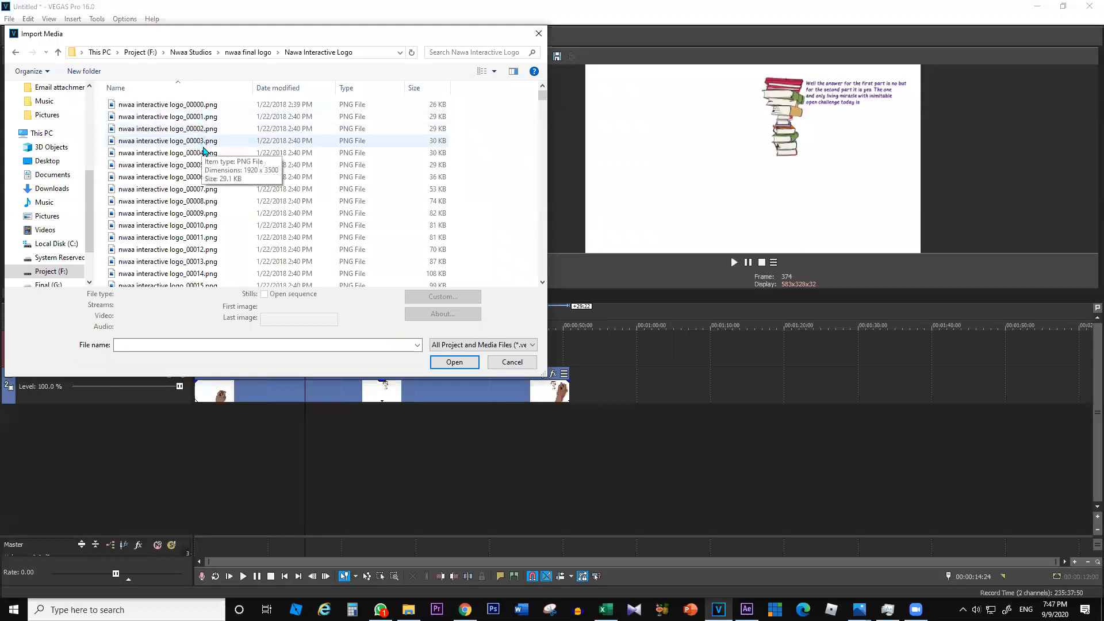
- Look through the PNG sequence from nwaa interactive logo_00007.png to the last image, nwaa interactive logo_05374.png
left_click(208, 189)
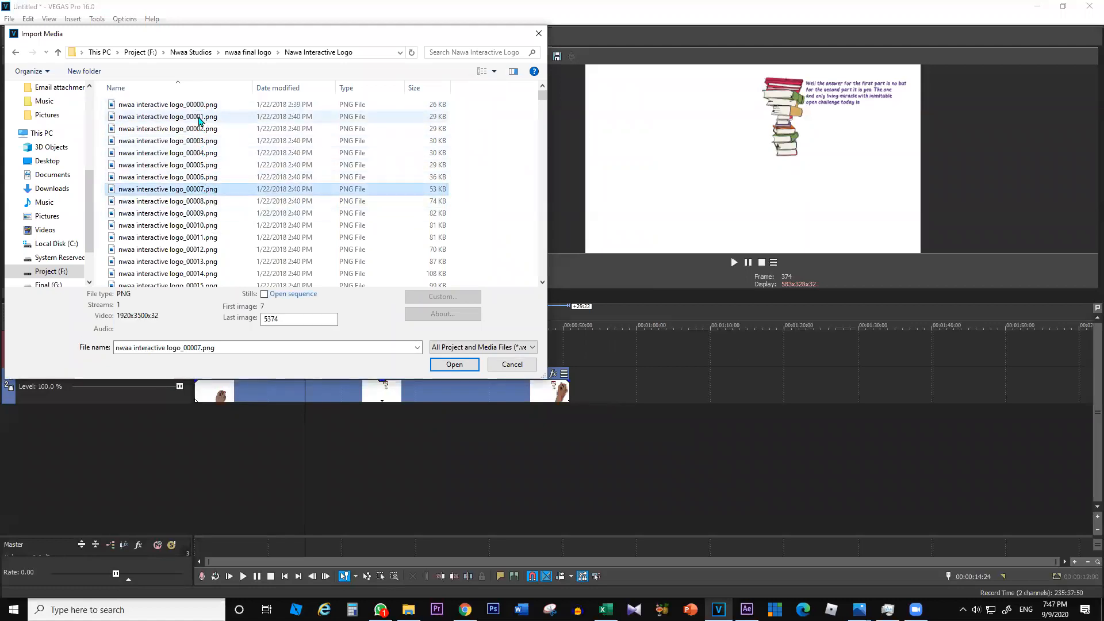
left_click_drag(541, 100, 543, 284)
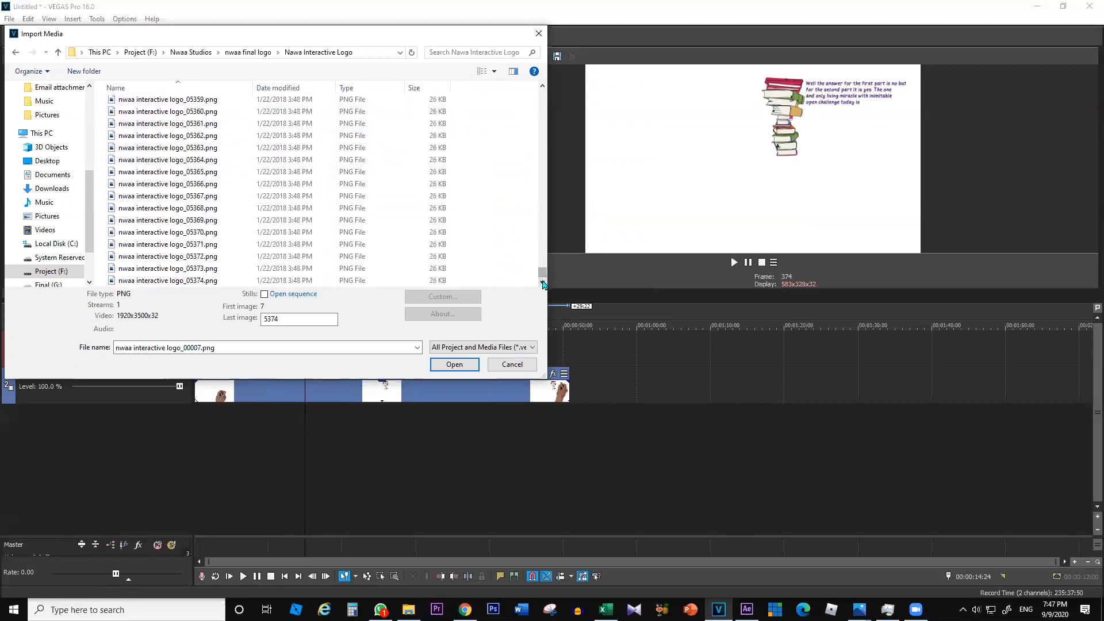
left_click(192, 282)
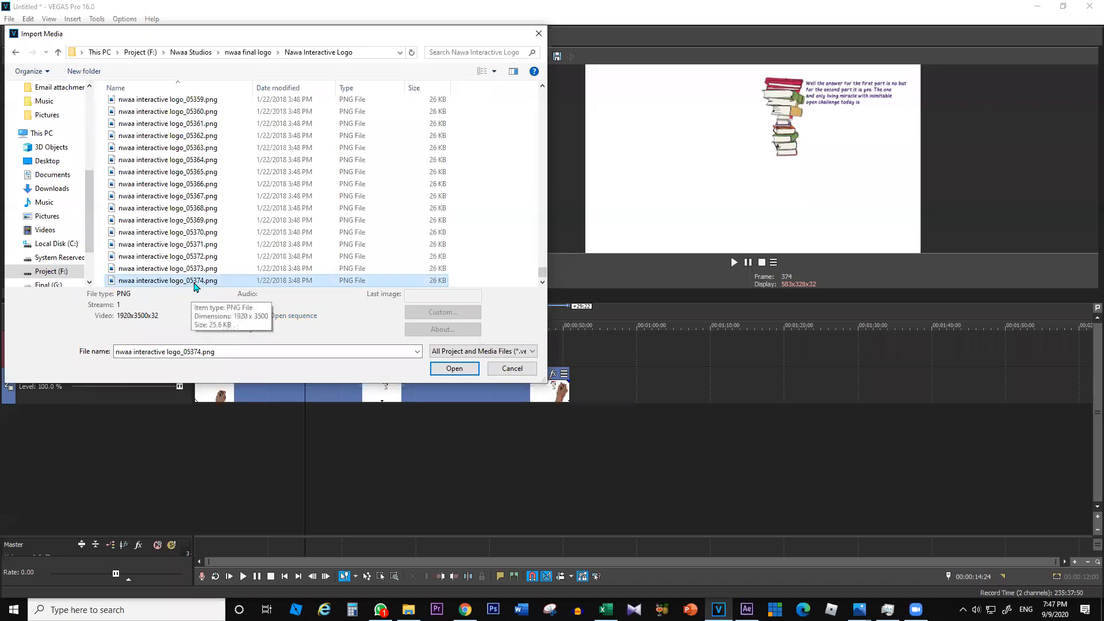
right_click(218, 172)
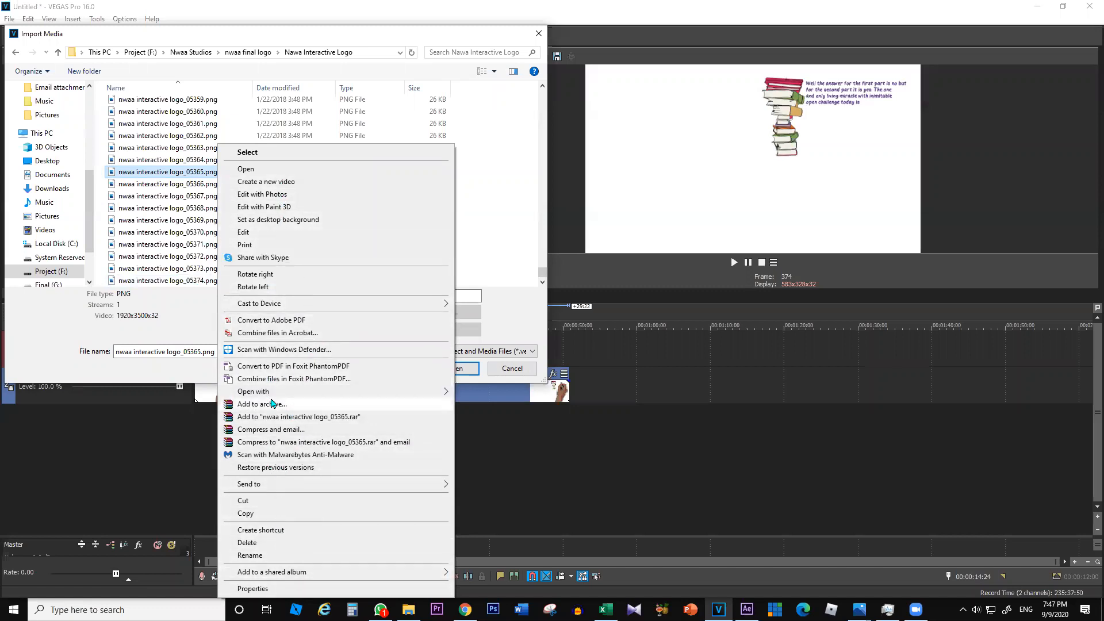
mouse_move(274, 397)
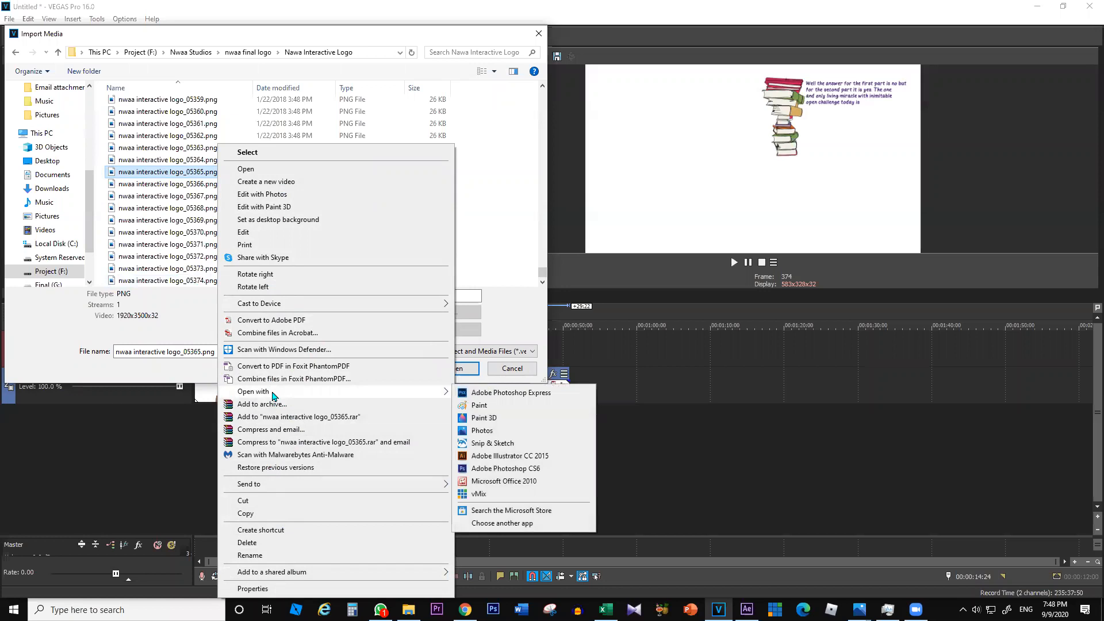
left_click(208, 232)
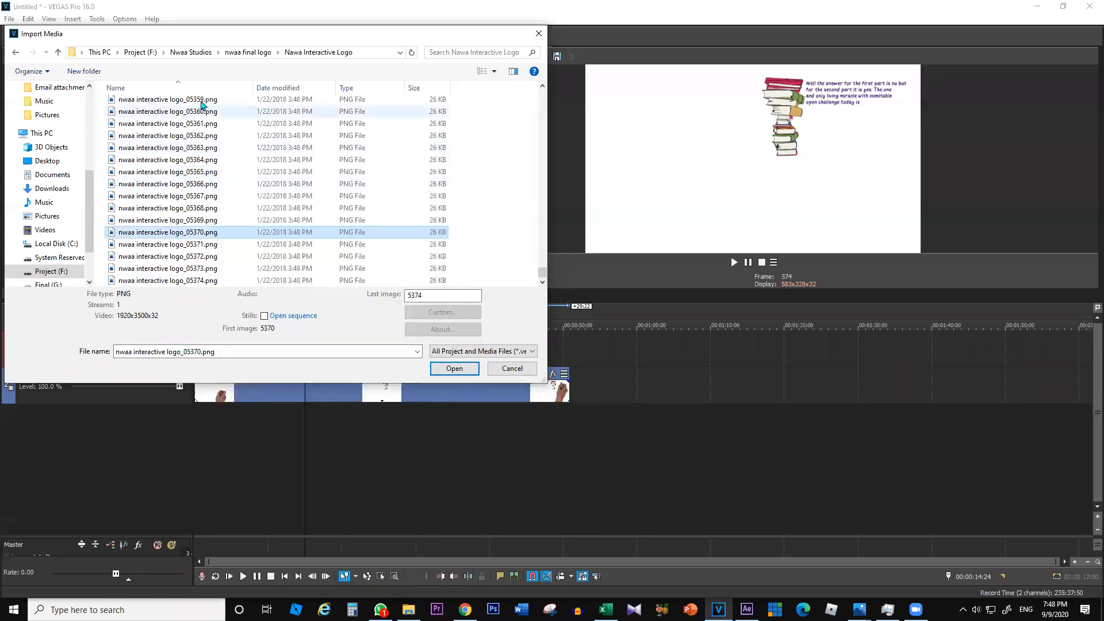
- Display the PNG sequence as large icons and select nwaa interactive logo_00007.png
right_click(487, 154)
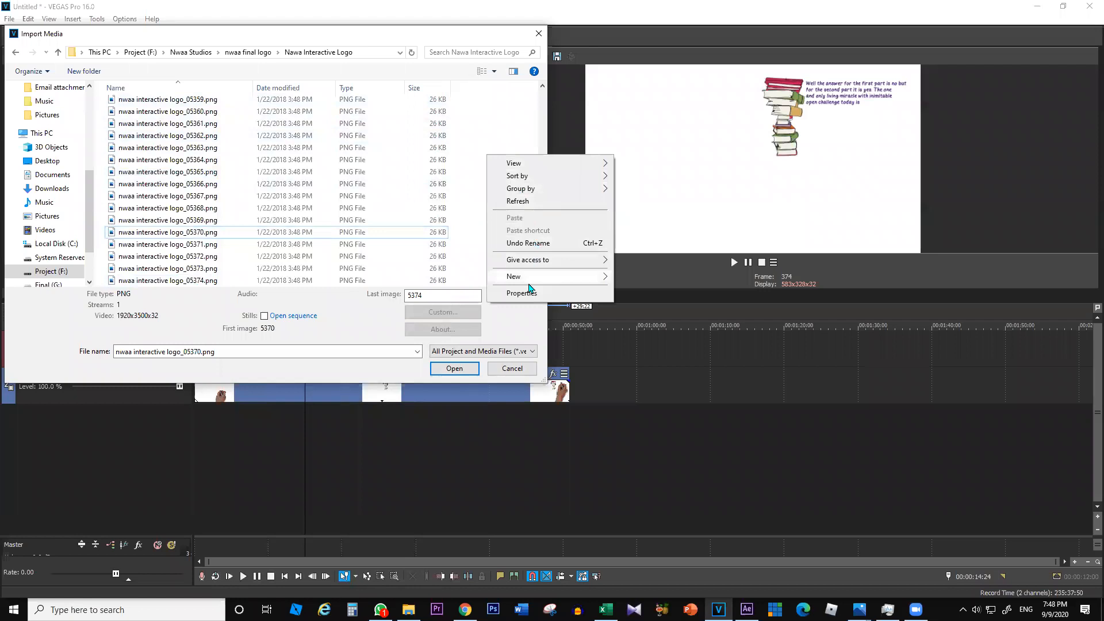
mouse_move(564, 165)
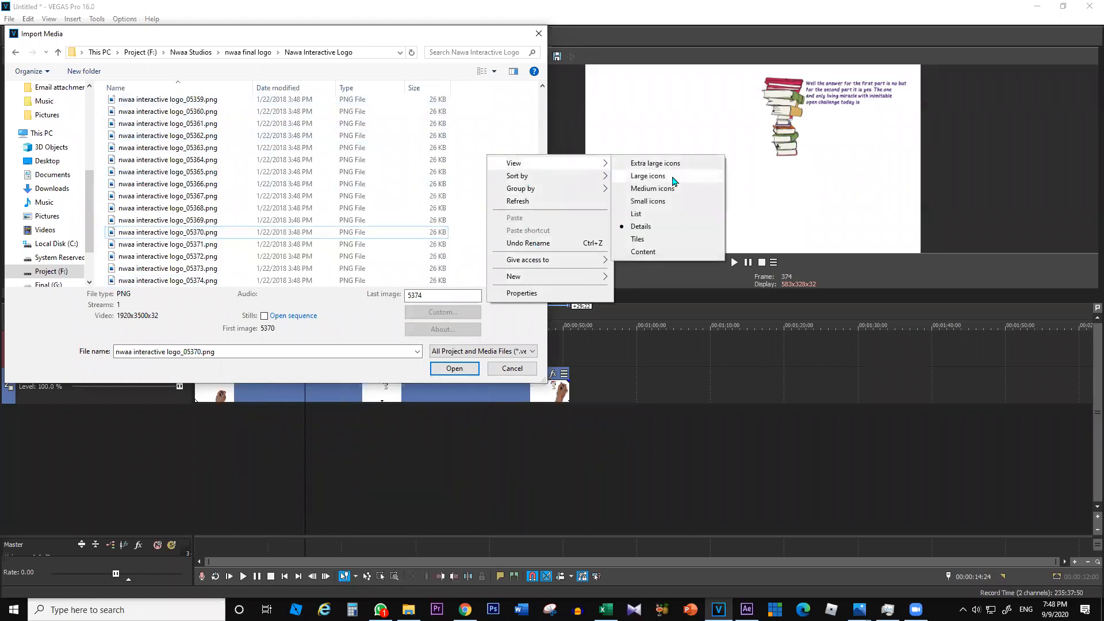
left_click(648, 176)
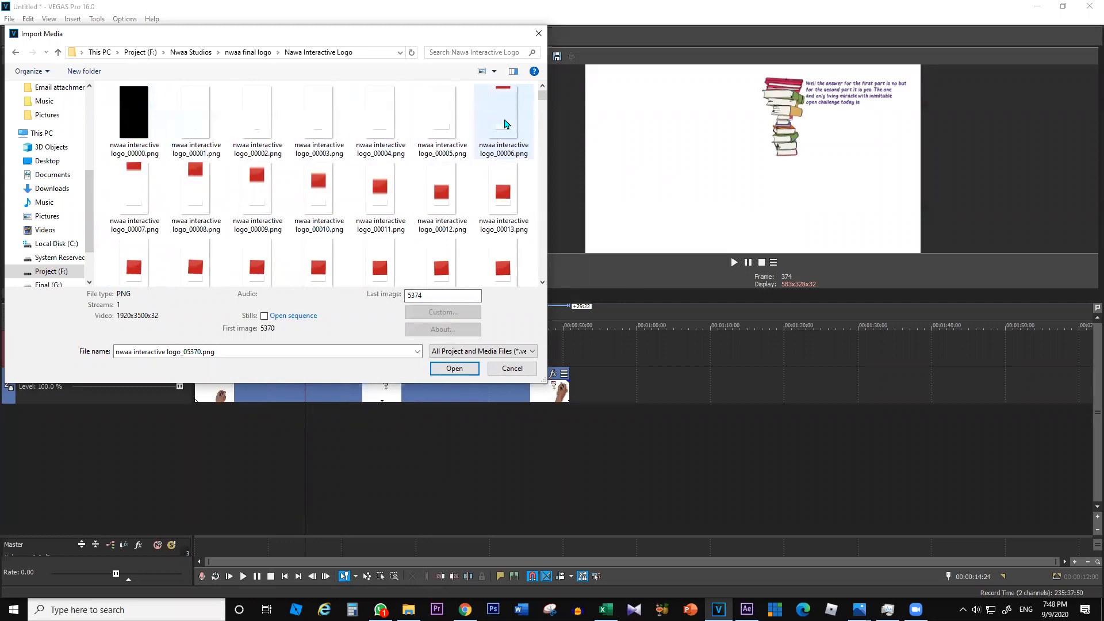
left_click(130, 196)
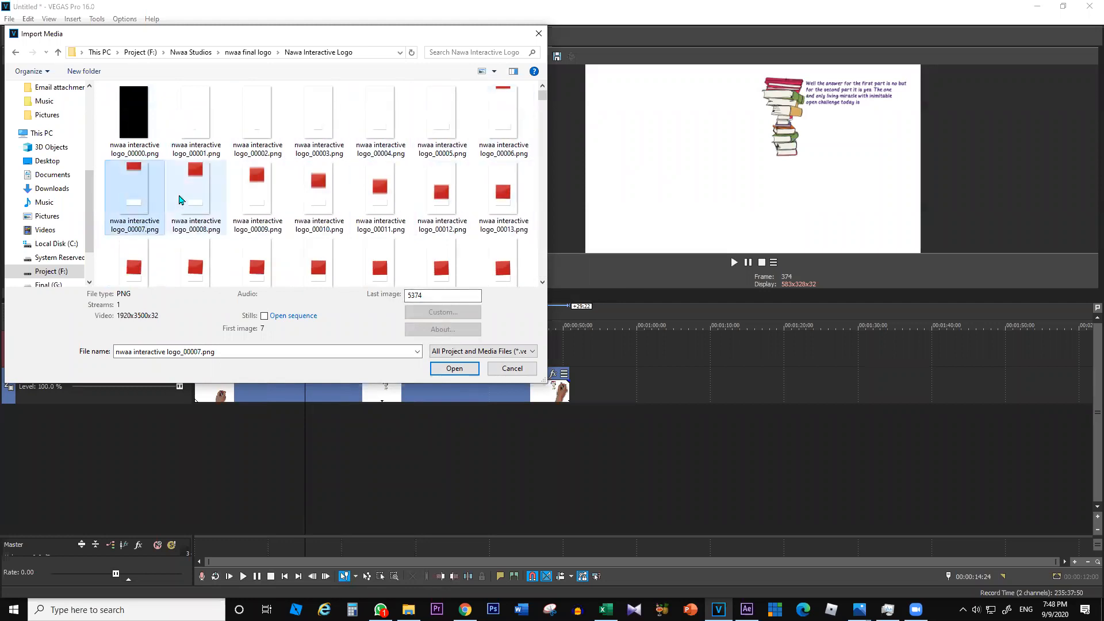
- Look through the early frames of the PNG sequence, from nwaa interactive logo_00009.png to nwaa interactive logo_00095.png
left_click(251, 203)
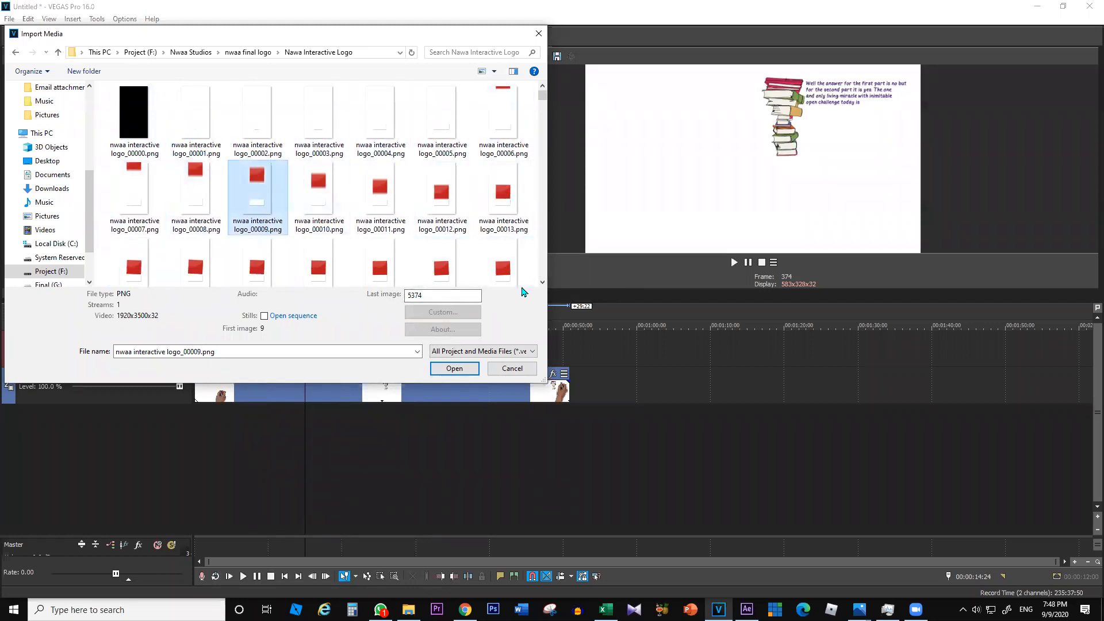
left_click(542, 282)
left_click(542, 284)
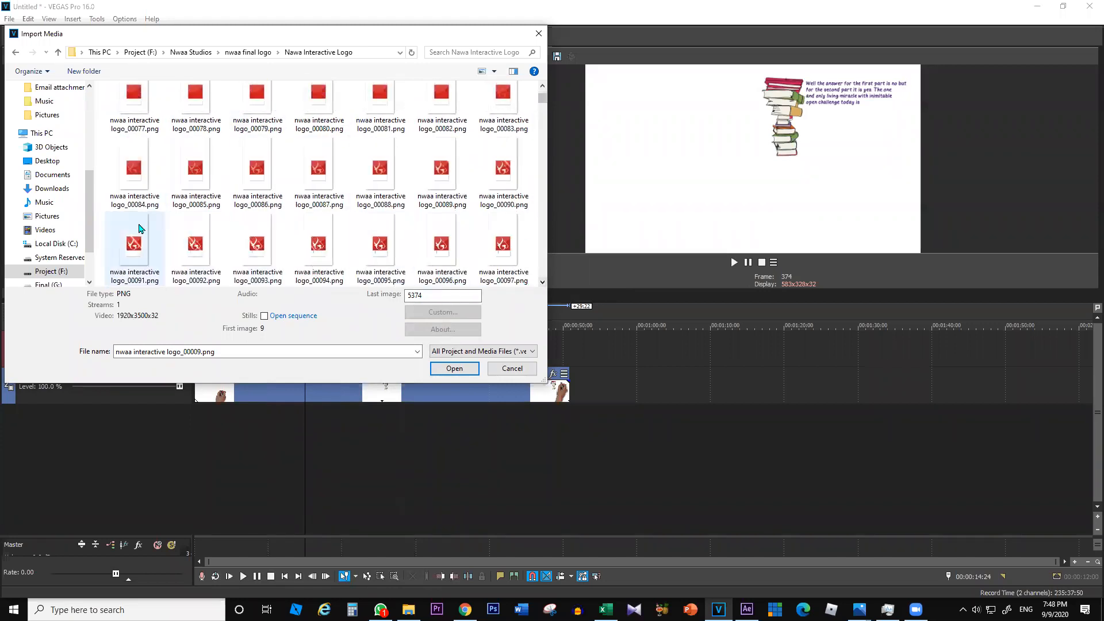
left_click(139, 174)
left_click(189, 175)
left_click(251, 175)
left_click(306, 178)
left_click(374, 174)
left_click(439, 173)
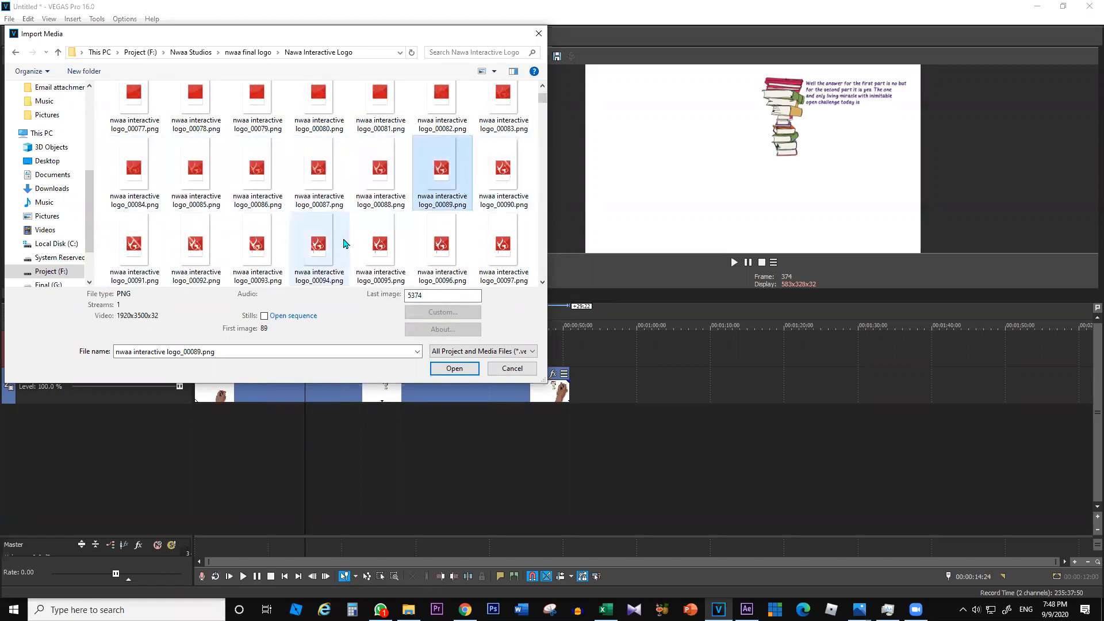
left_click(384, 257)
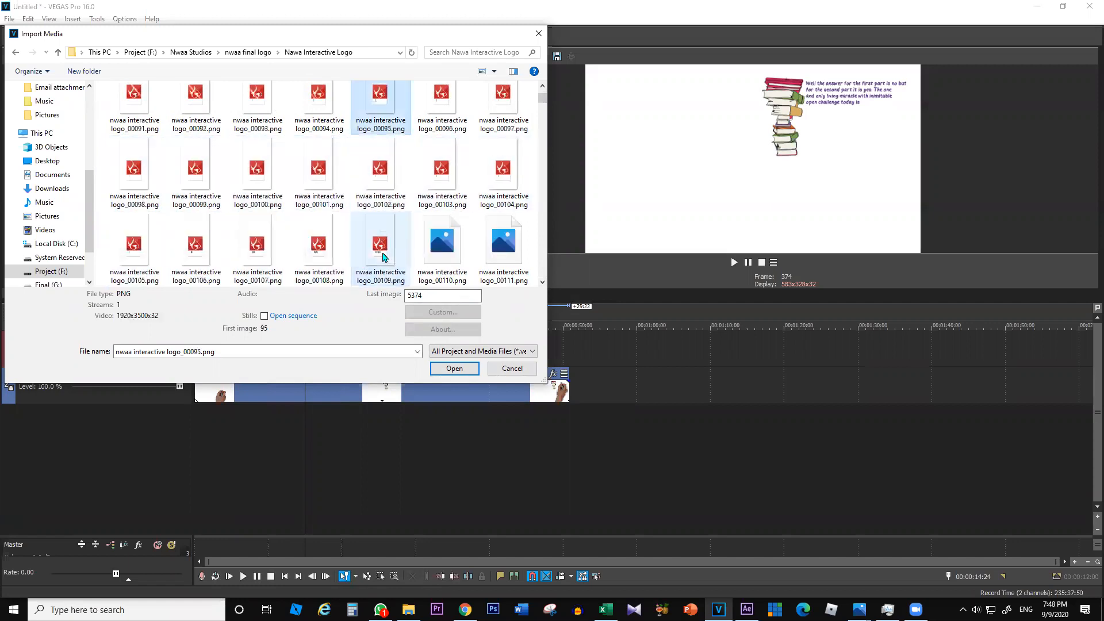
scroll(411, 266, "up", 4)
scroll(411, 267, "up", 7)
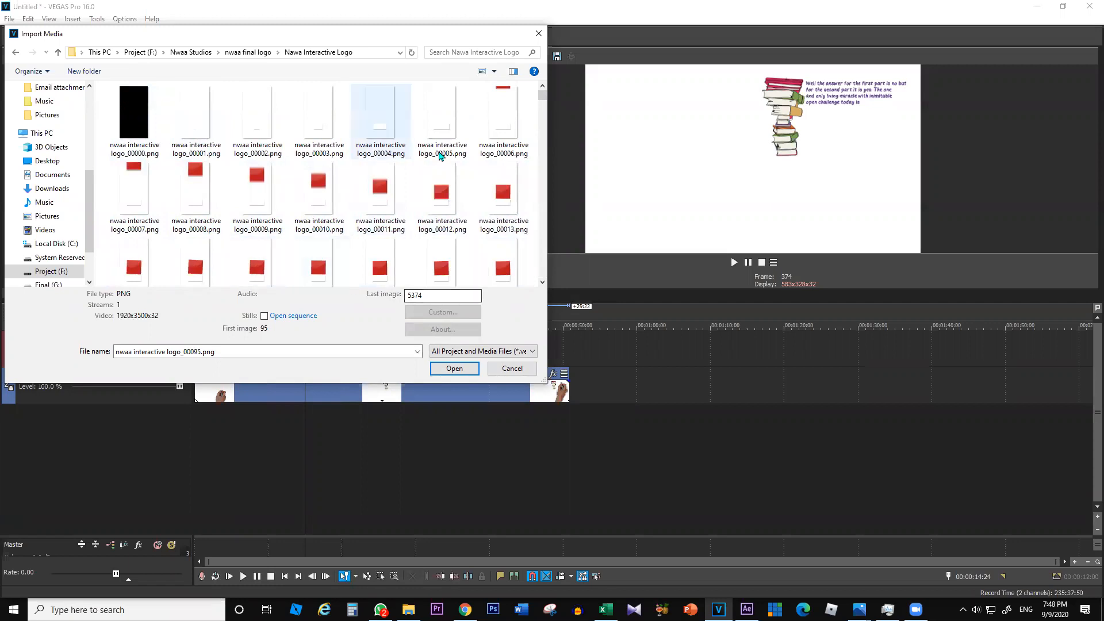
- Open nwaa interactive logo_00000.png as a still image sequence ending at image 5374
left_click(196, 118)
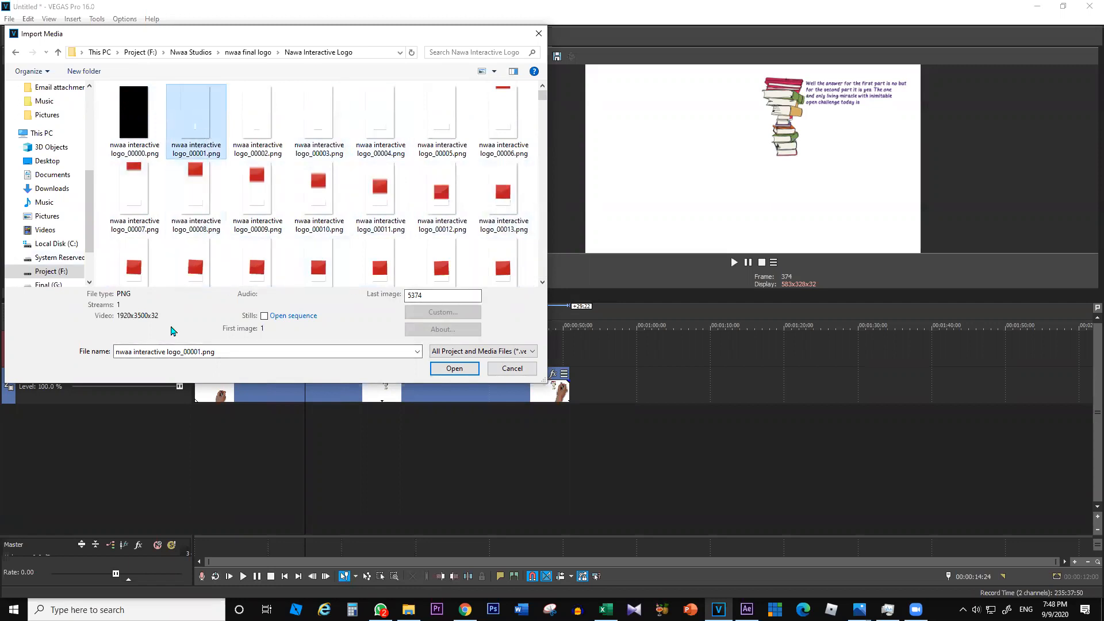
left_click(133, 128)
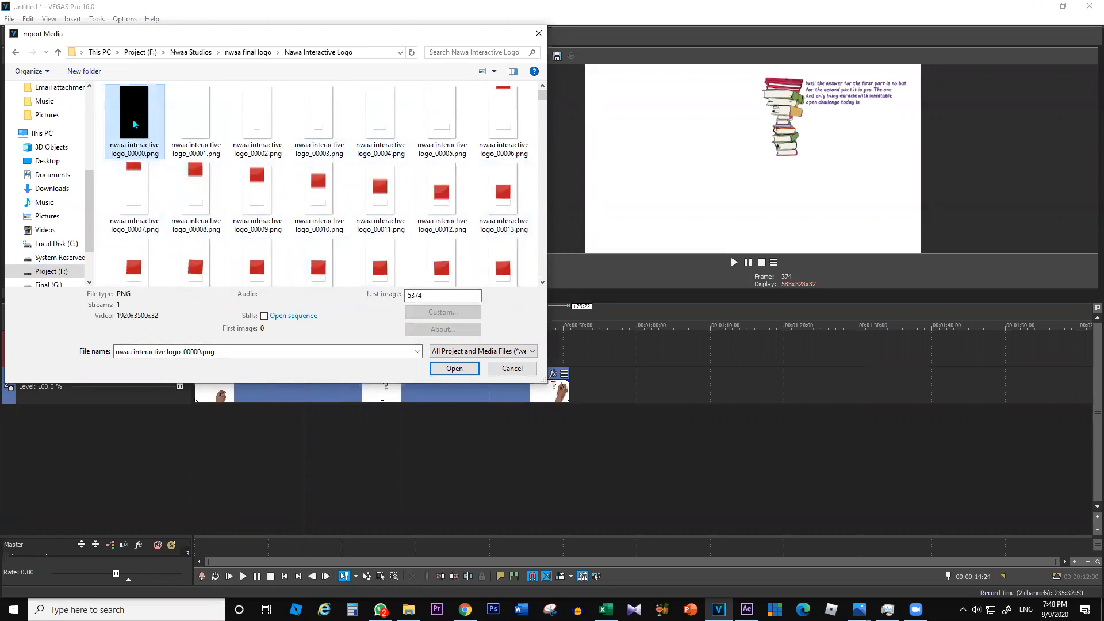
left_click(264, 315)
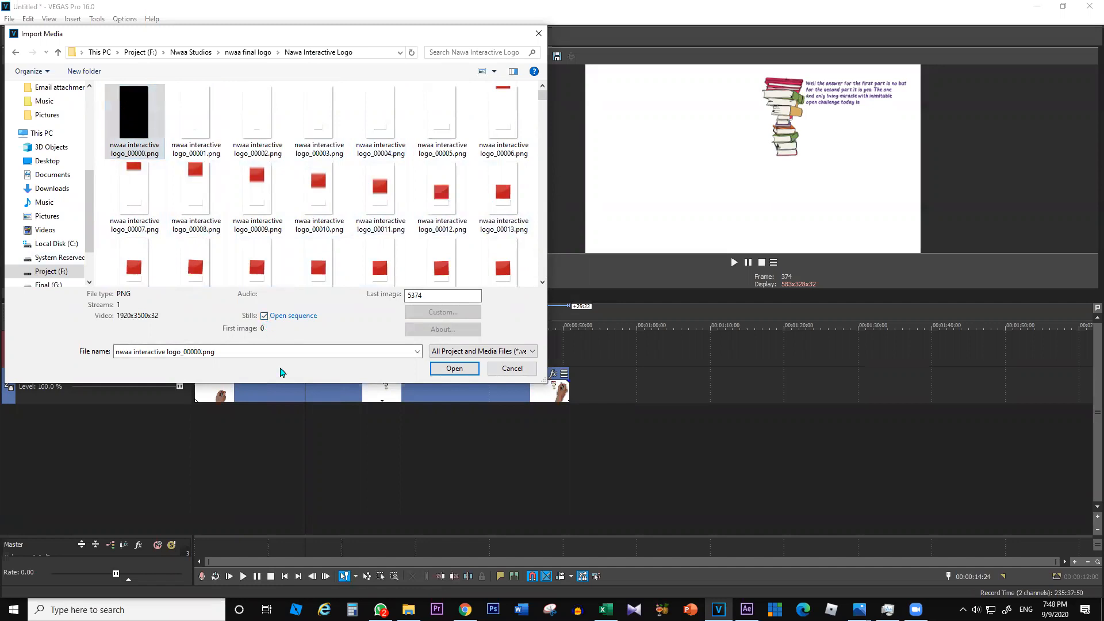
left_click(455, 369)
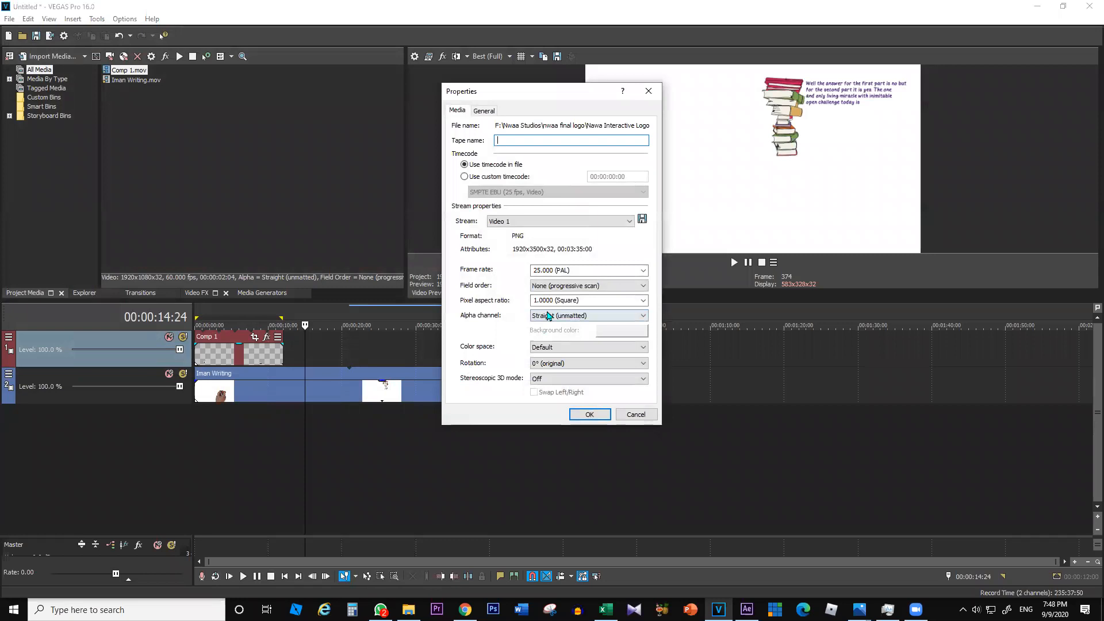
- Set the imported sequence's alpha channel to Straight (unmatted) and accept its media properties
left_click(569, 316)
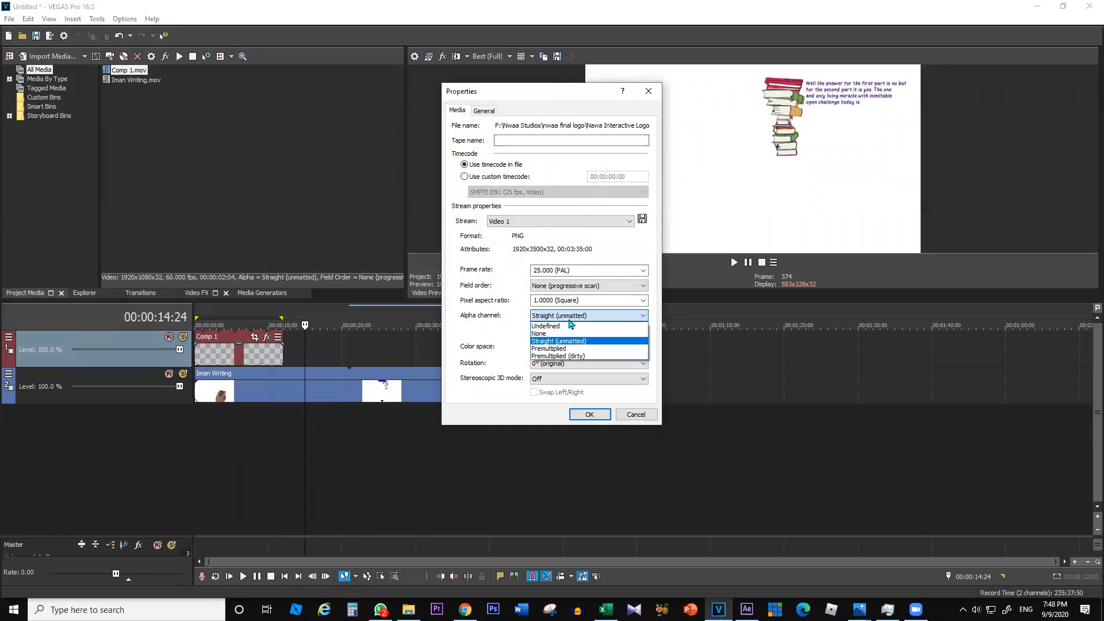
left_click(543, 344)
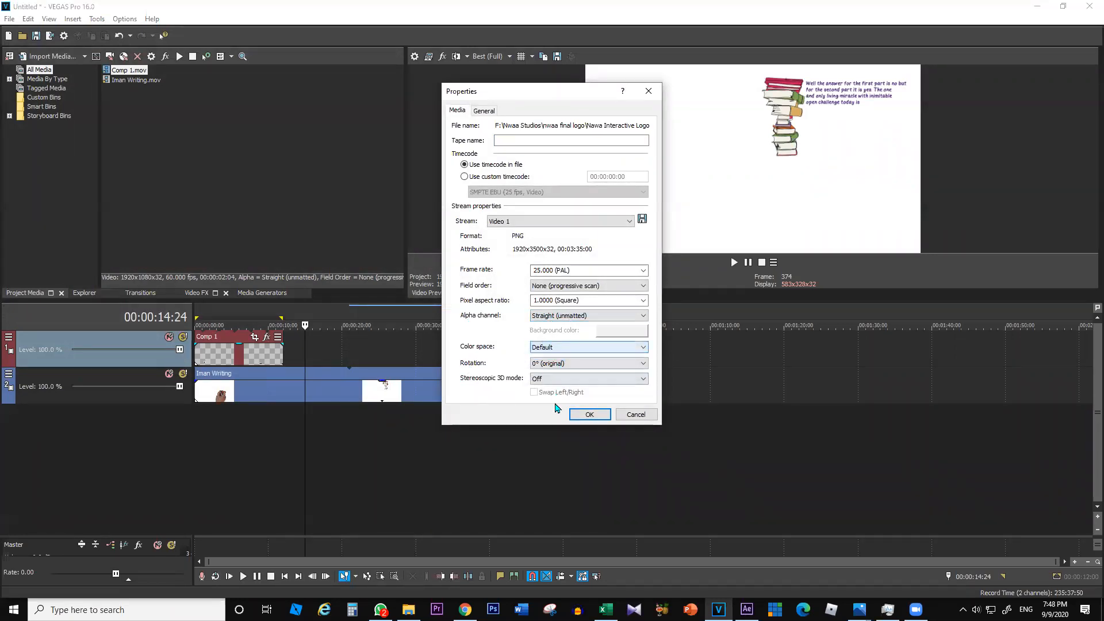
left_click(582, 414)
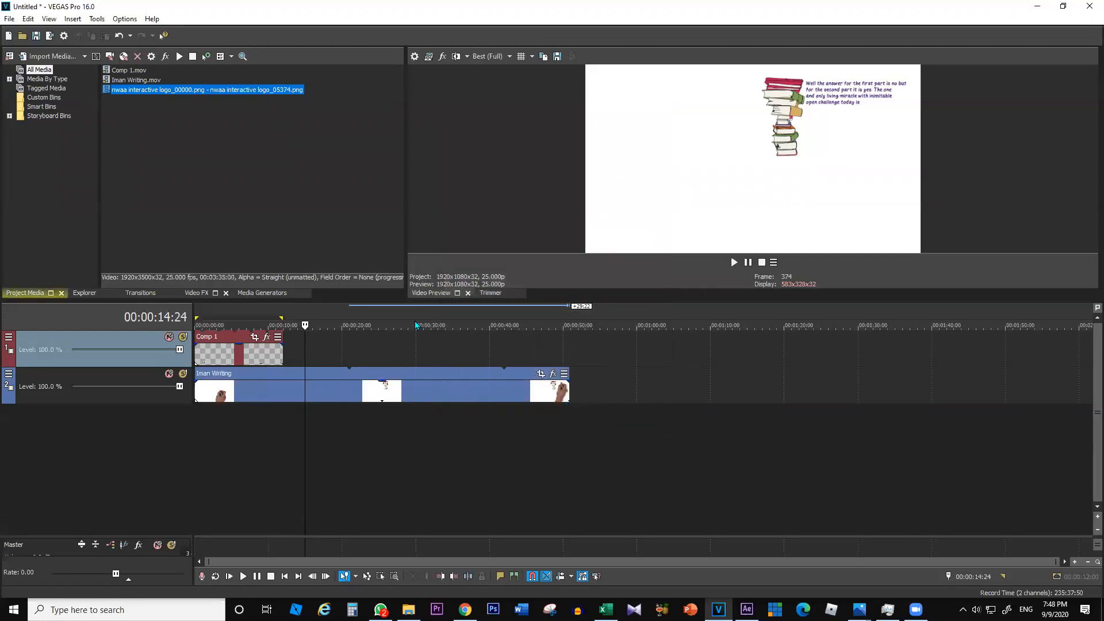
- Place the logo sequence on track 1 after Comp 1 and extend the end of the hand-writing clip by about 2:29:24
left_click(130, 94)
left_click_drag(132, 95, 301, 358)
left_click(300, 357)
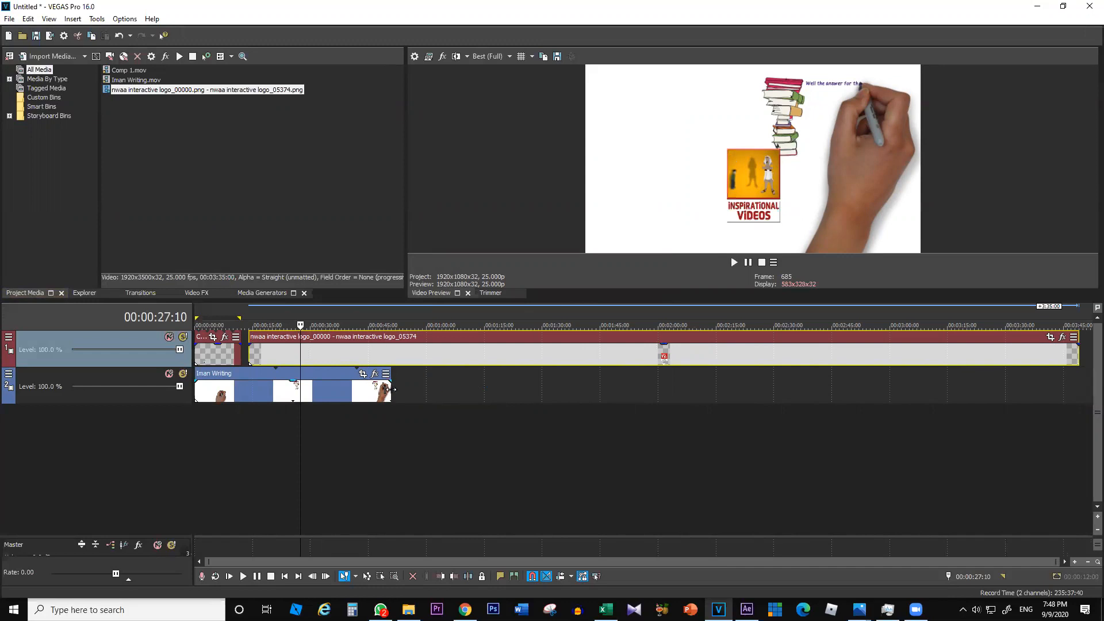
left_click_drag(389, 390, 970, 390)
- Play the logo sequence over the hand-writing clip from 00:00:14:01
left_click(268, 357)
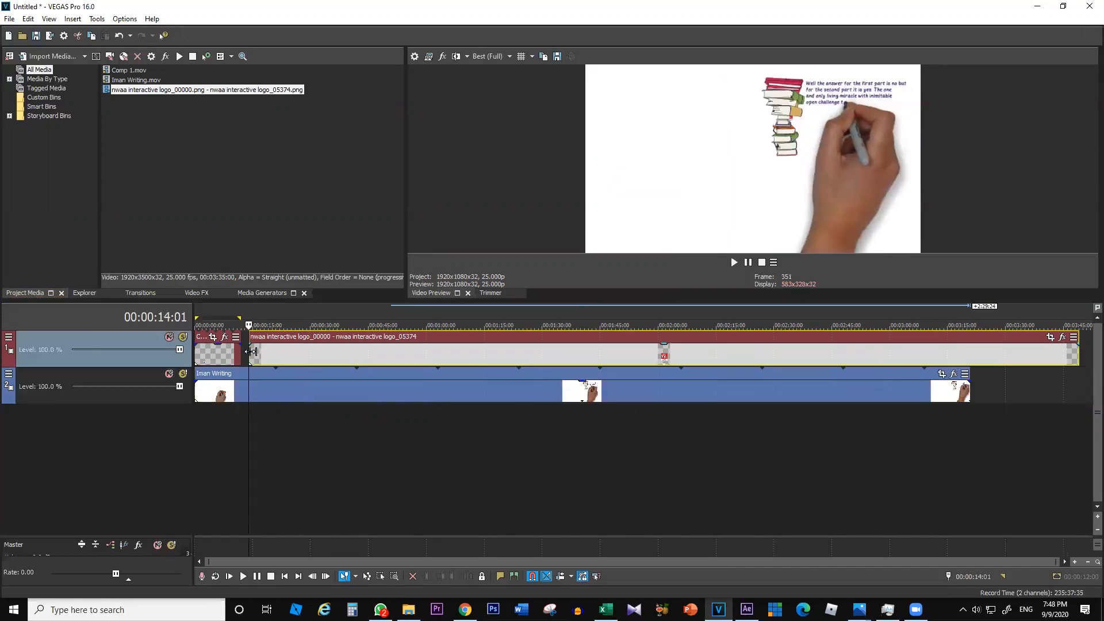
key("space")
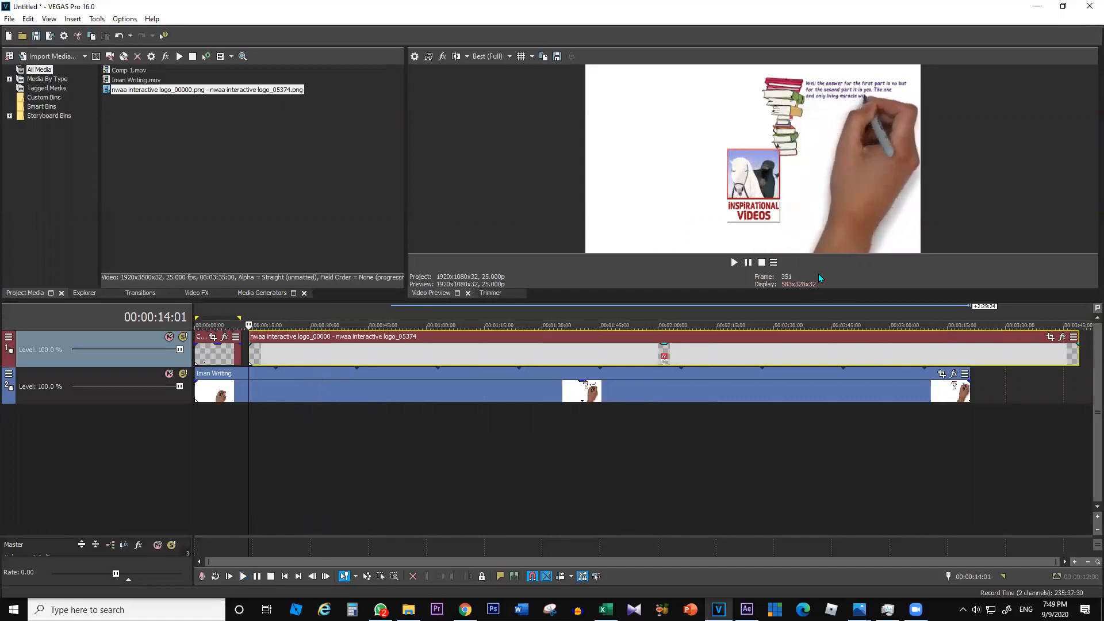
key("space")
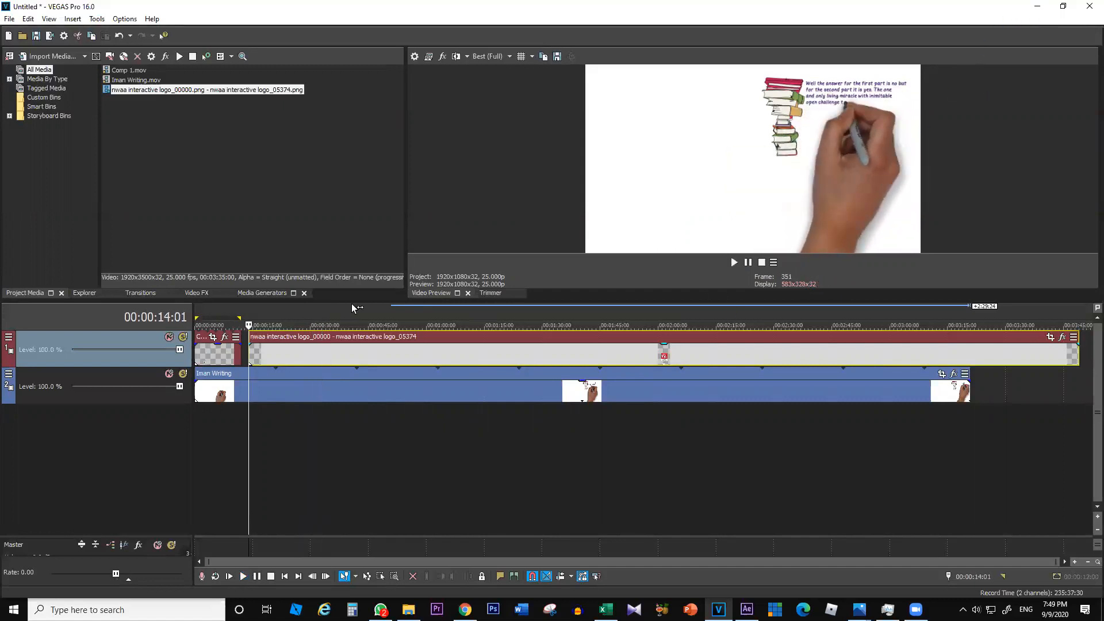
- Switch to After Effects and show the Title/Action Safe guides over the whole Comp 1 frame
left_click(1040, 8)
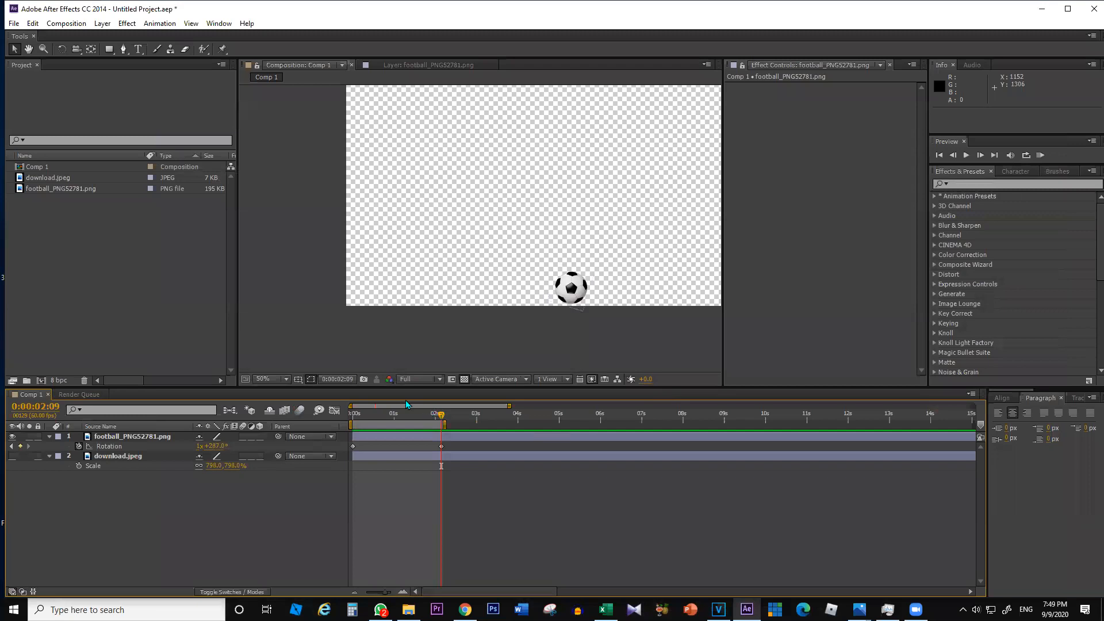
left_click(299, 380)
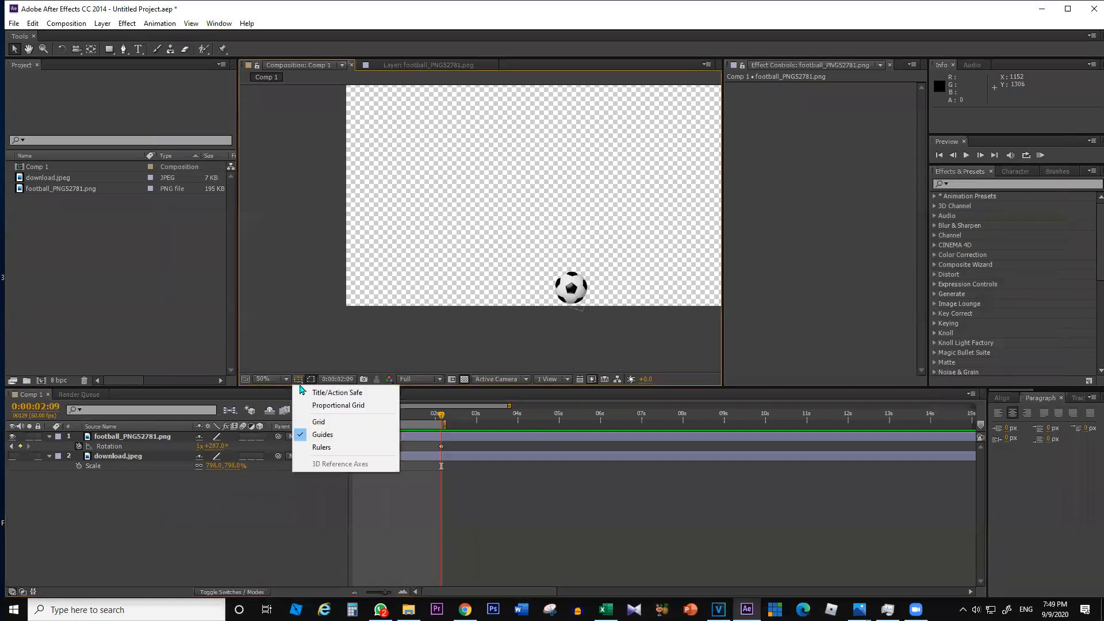
left_click(341, 395)
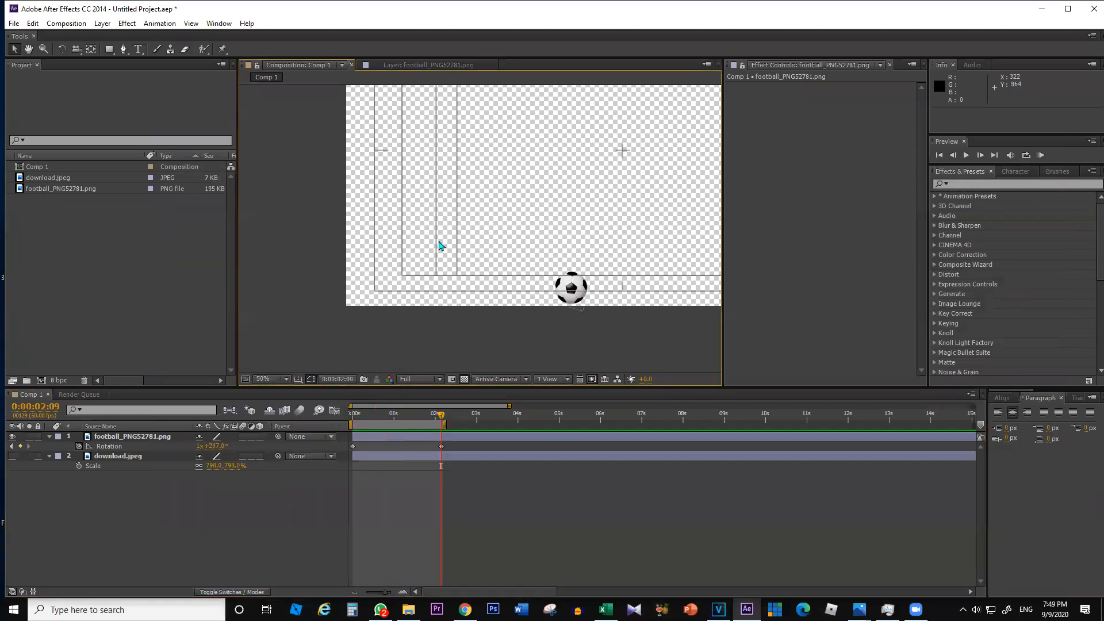
scroll(626, 219, "down", 2)
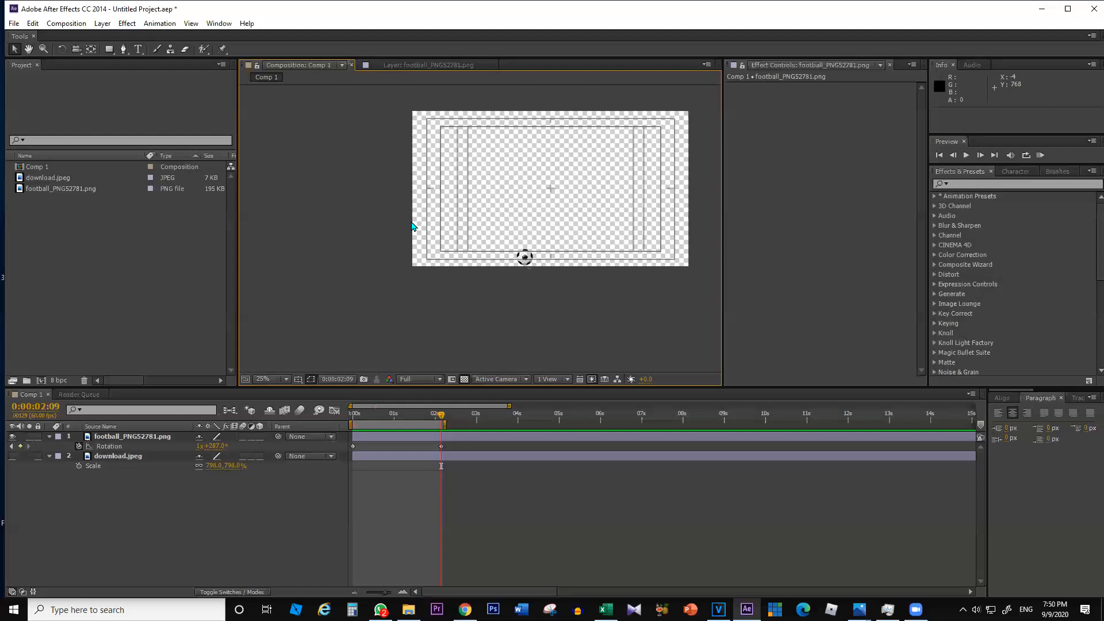
- Collapse the football_PNG52781.png layer's keyframed properties and select the layer to show its motion path
left_click(115, 437)
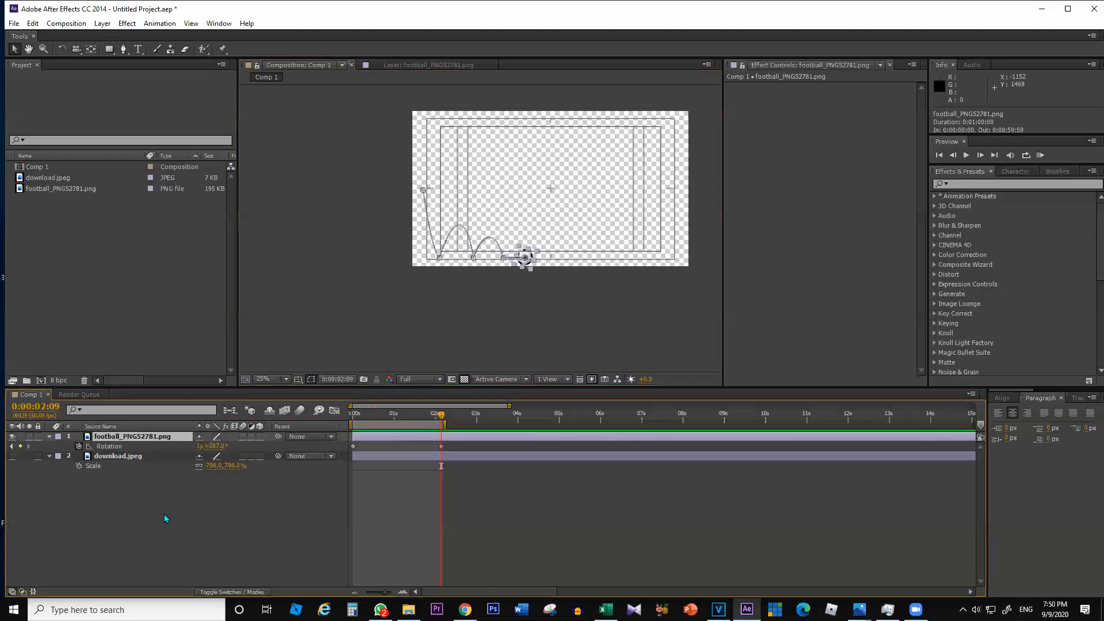
key("u")
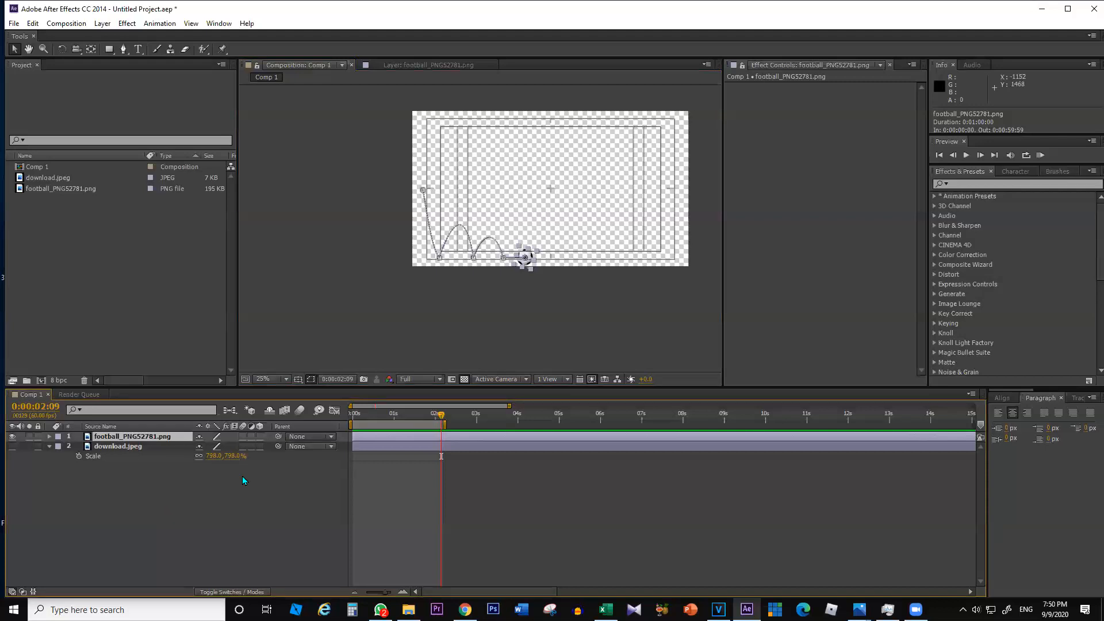
left_click(212, 513)
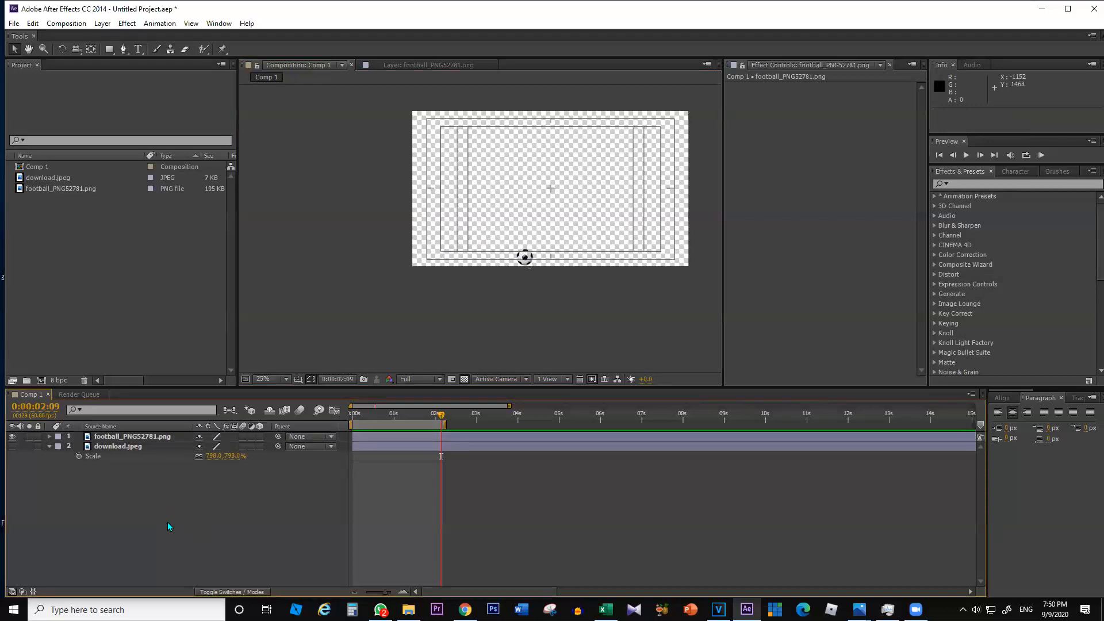
left_click(109, 438)
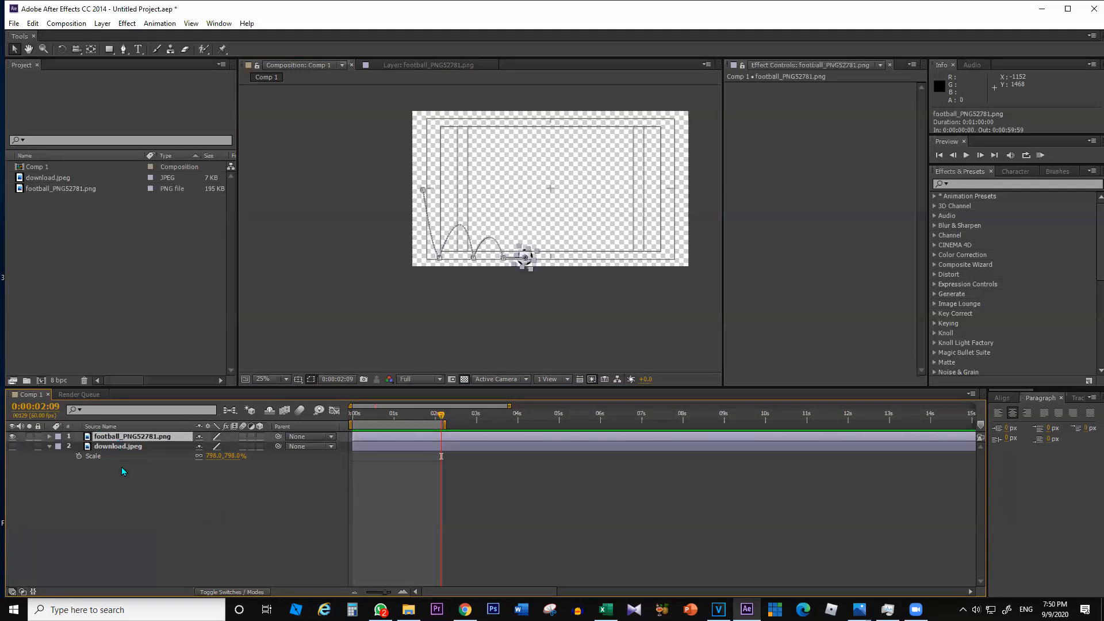
left_click(115, 490)
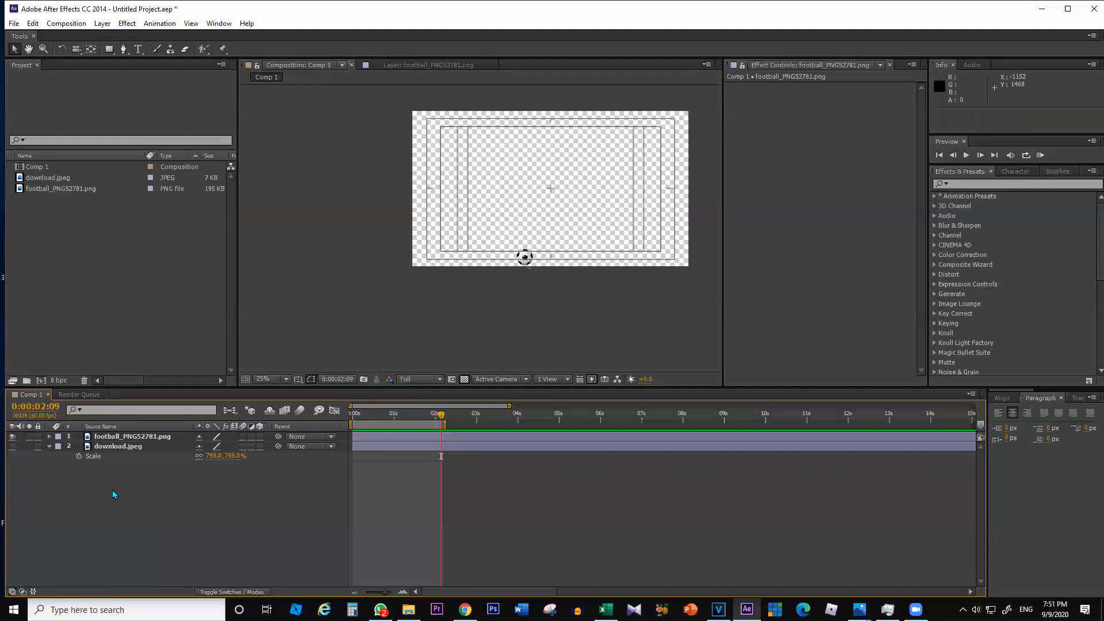
left_click(143, 437)
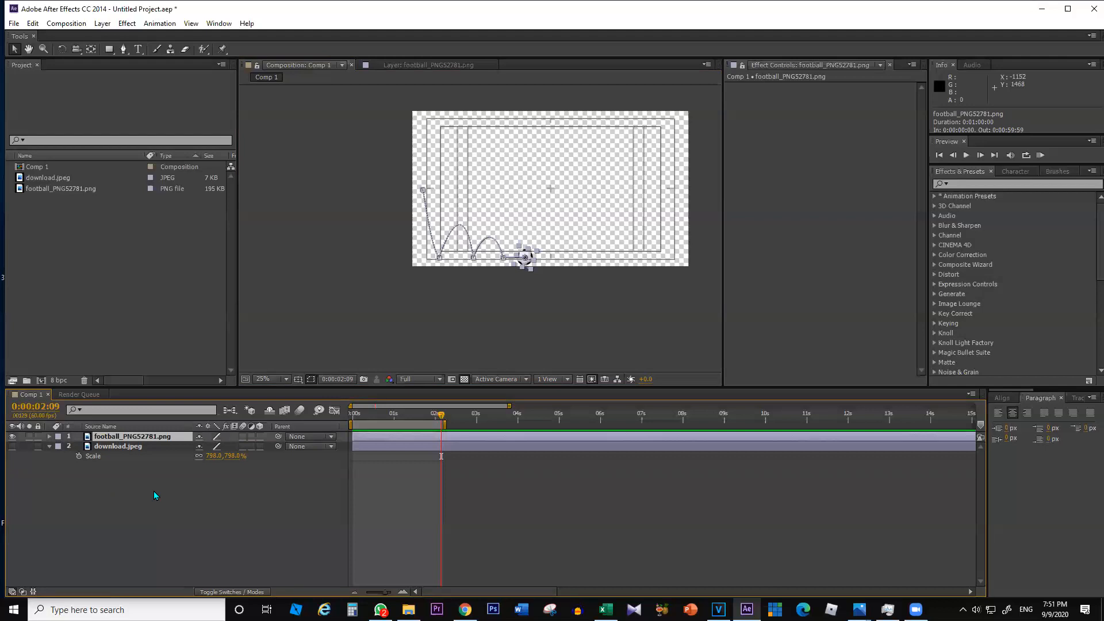
- Keyframe the football's Scale at 0:00:02:09, then at 0:00:02:58 scale it to 18% and move it to about 973, 876
left_click(49, 437)
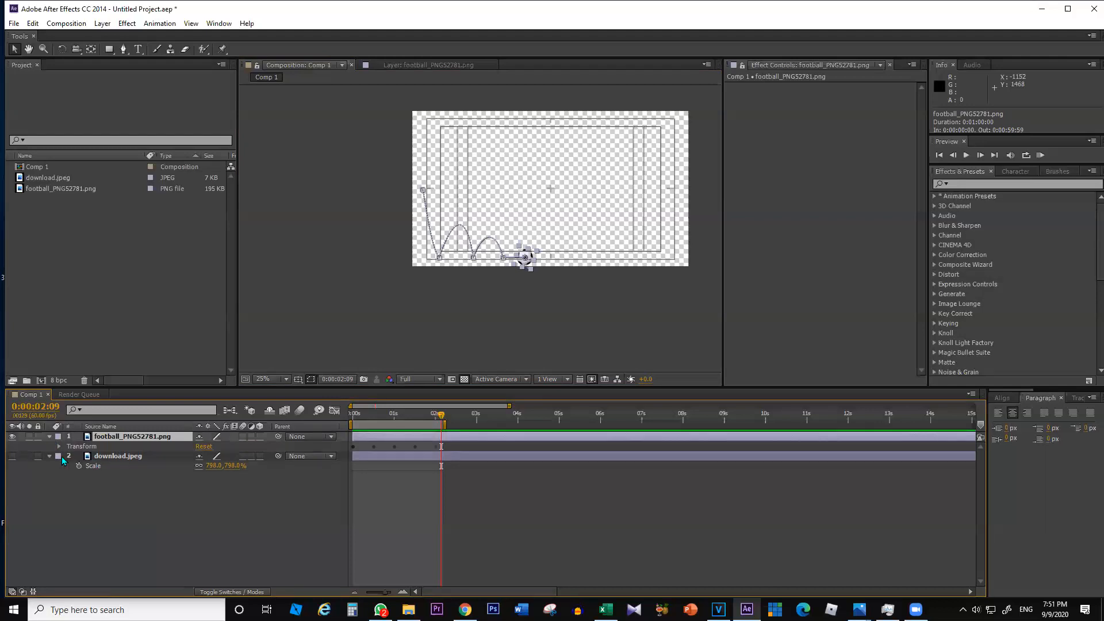
left_click(60, 447)
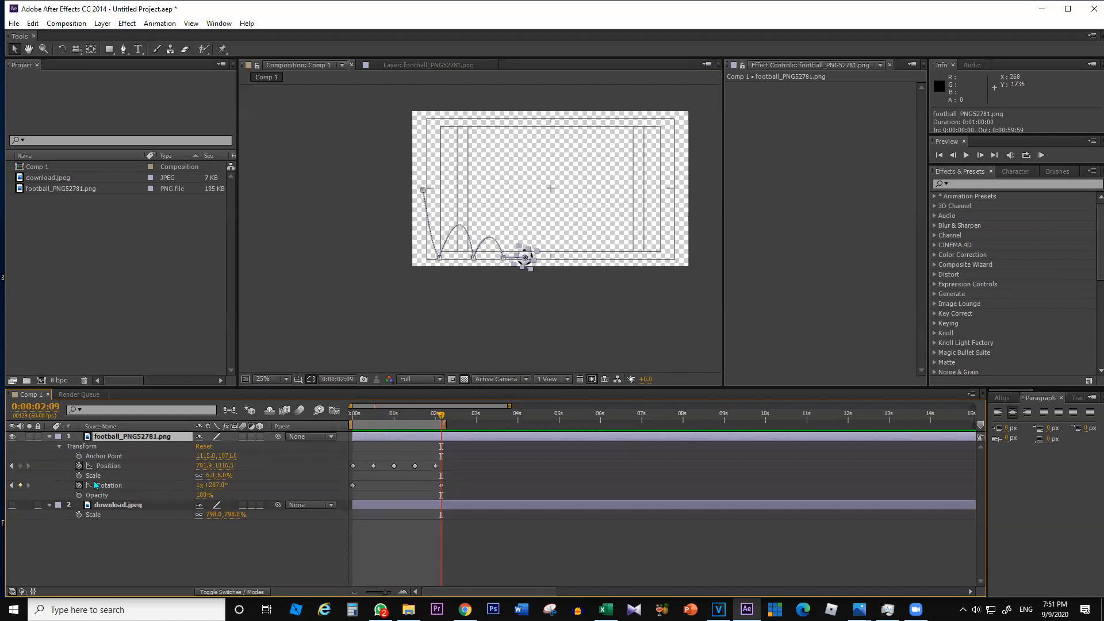
left_click(79, 475)
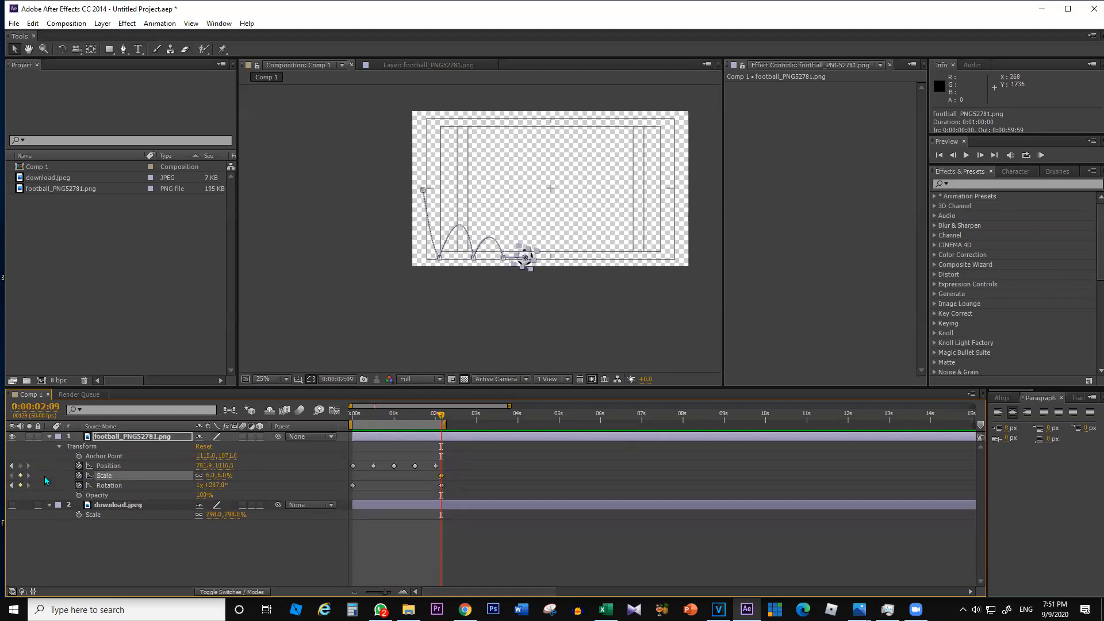
left_click(475, 415)
left_click_drag(224, 476, 226, 476)
left_click(129, 470)
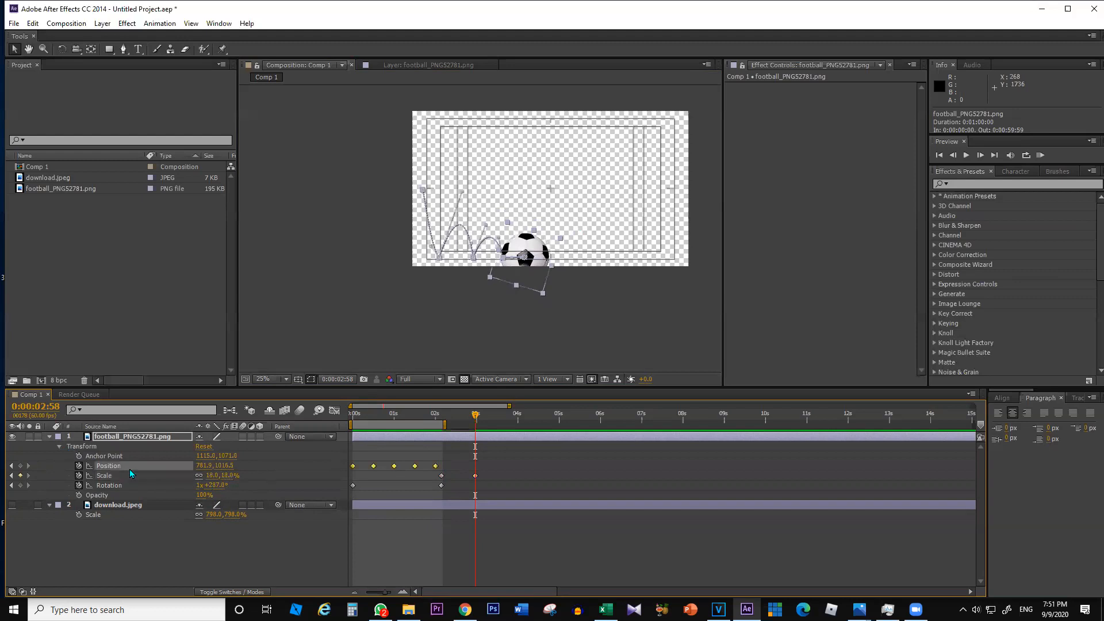
left_click_drag(513, 286, 541, 265)
- Preview the football animation and extend the work area to 0:00:03:03 to include the enlarged ball
key("space")
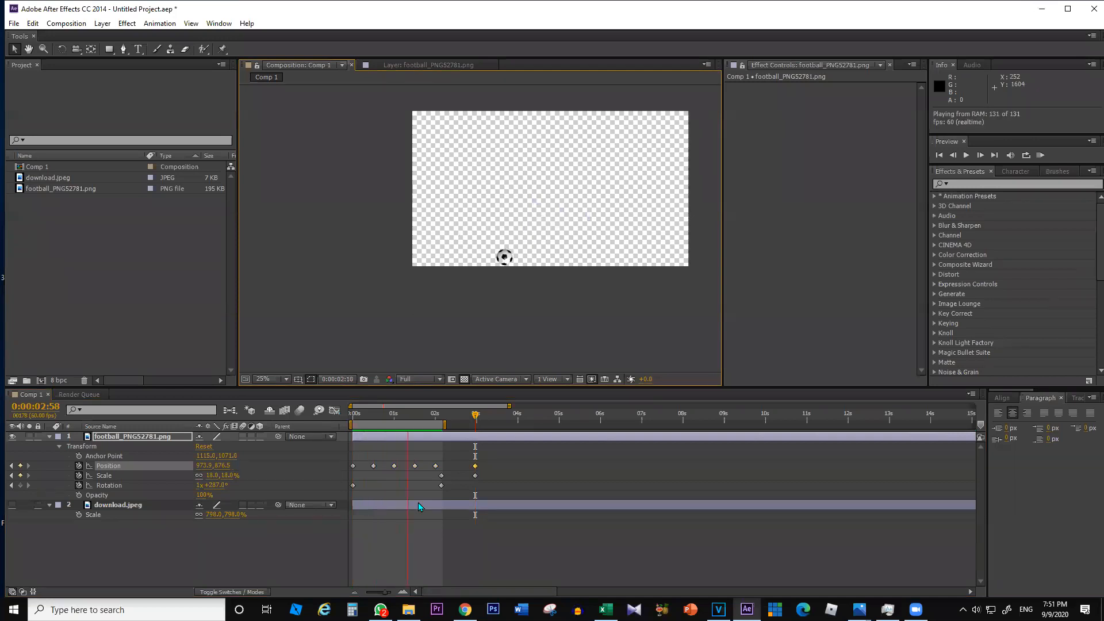
key("space")
left_click(478, 416)
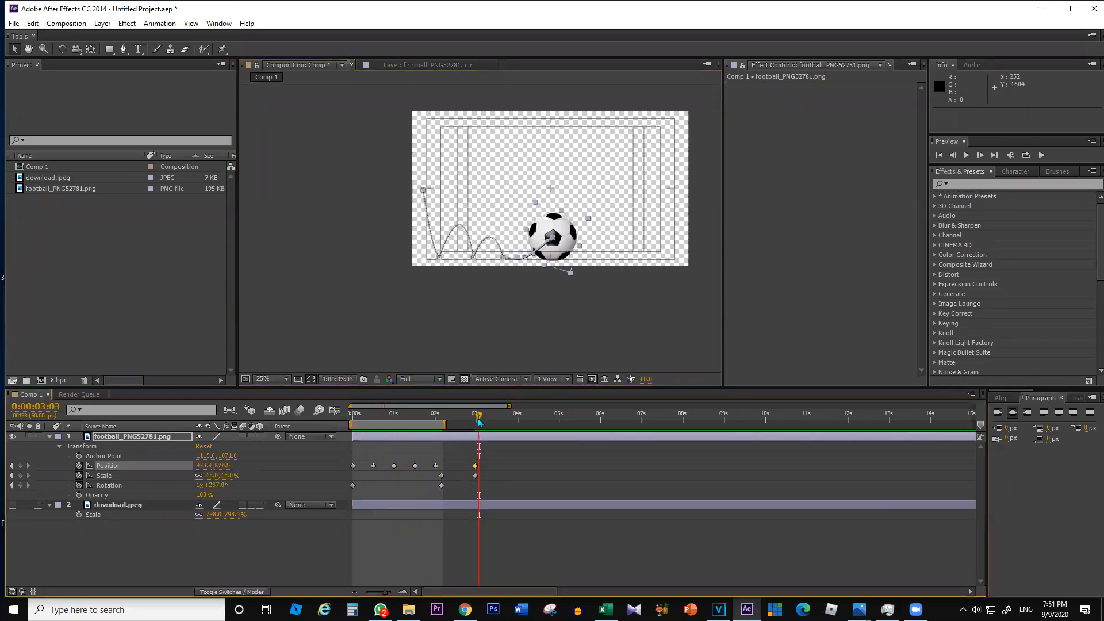
key("space")
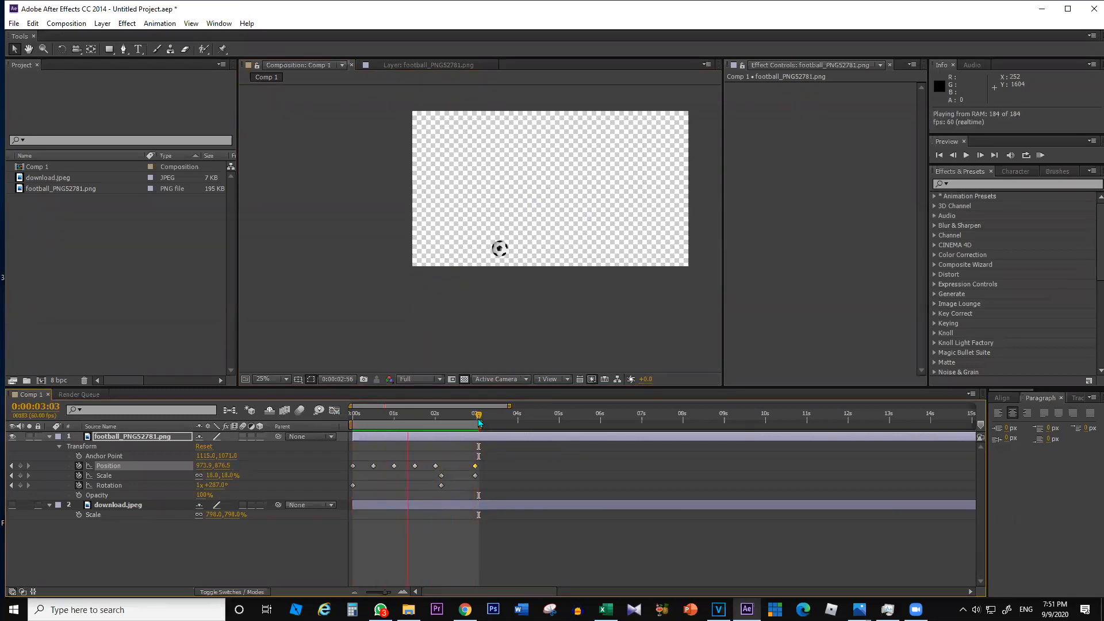
- Place the playhead at 0:00:00:23 and deselect the football layer with the Selection tool
left_click(478, 419)
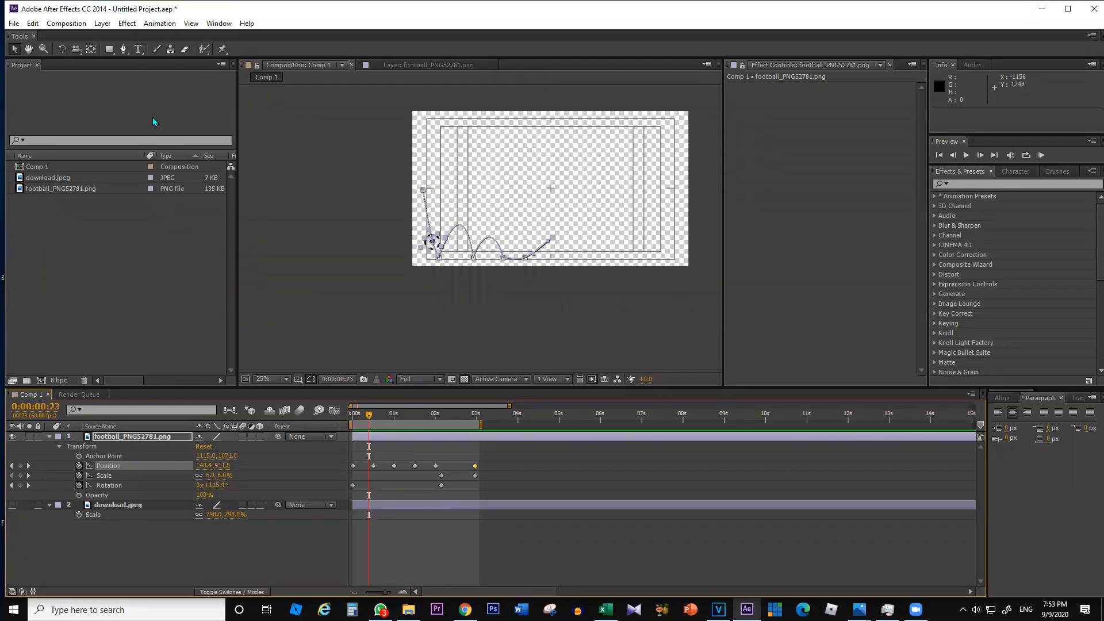
left_click(15, 50)
left_click(326, 223)
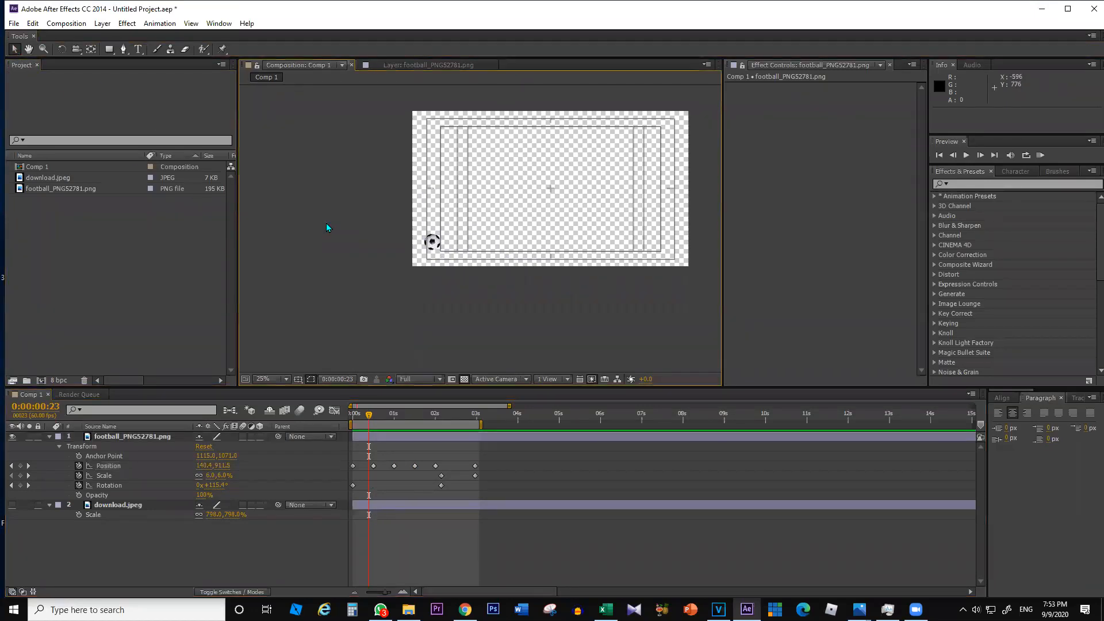
- Turn off the composition's transparency grid and make the download.jpeg field layer visible again
left_click(464, 379)
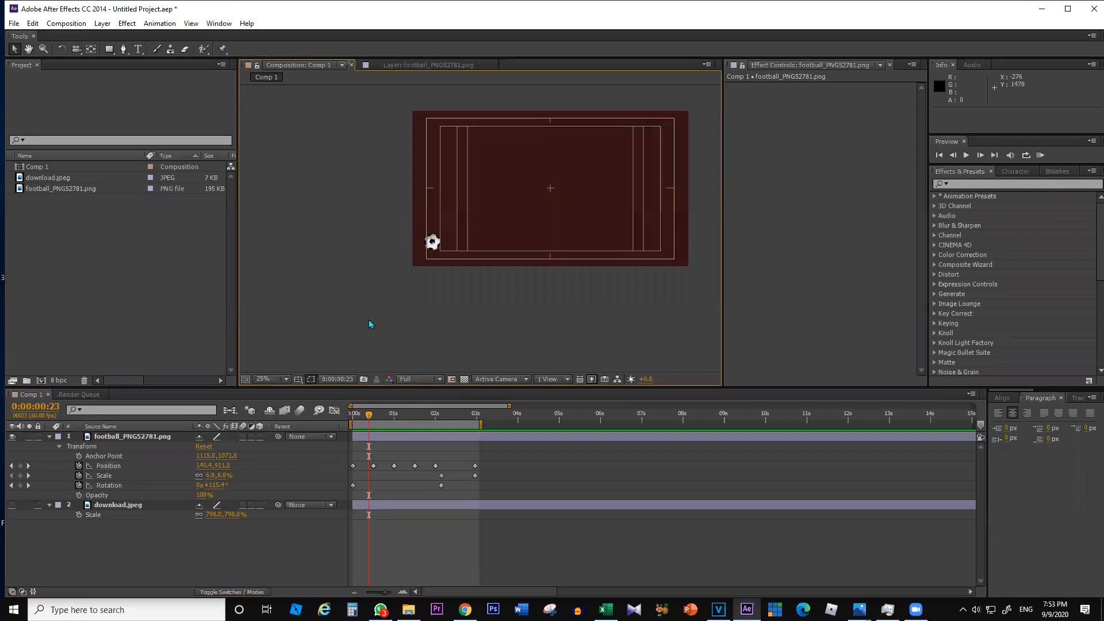
left_click(13, 505)
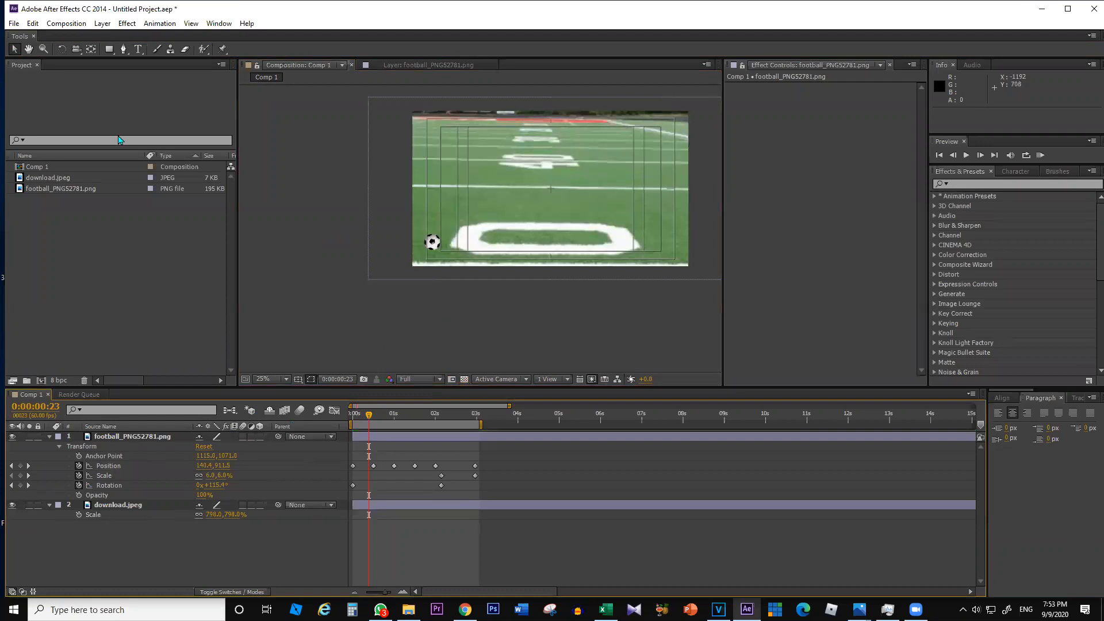
right_click(46, 249)
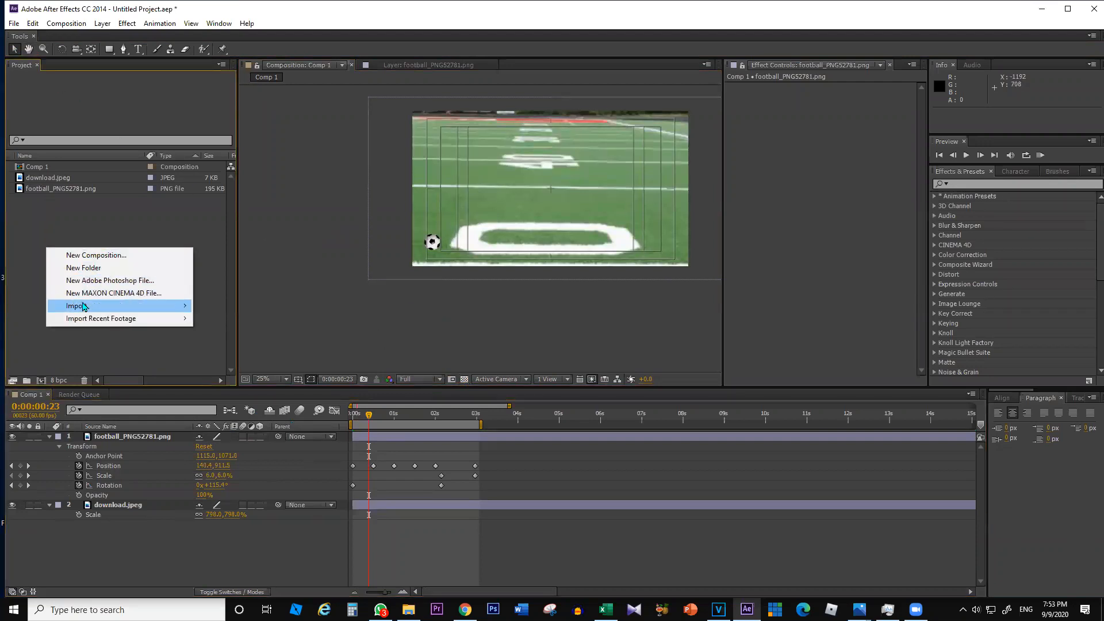
- Create a new solid layer in Comp 1 with its color set to black
right_click(95, 527)
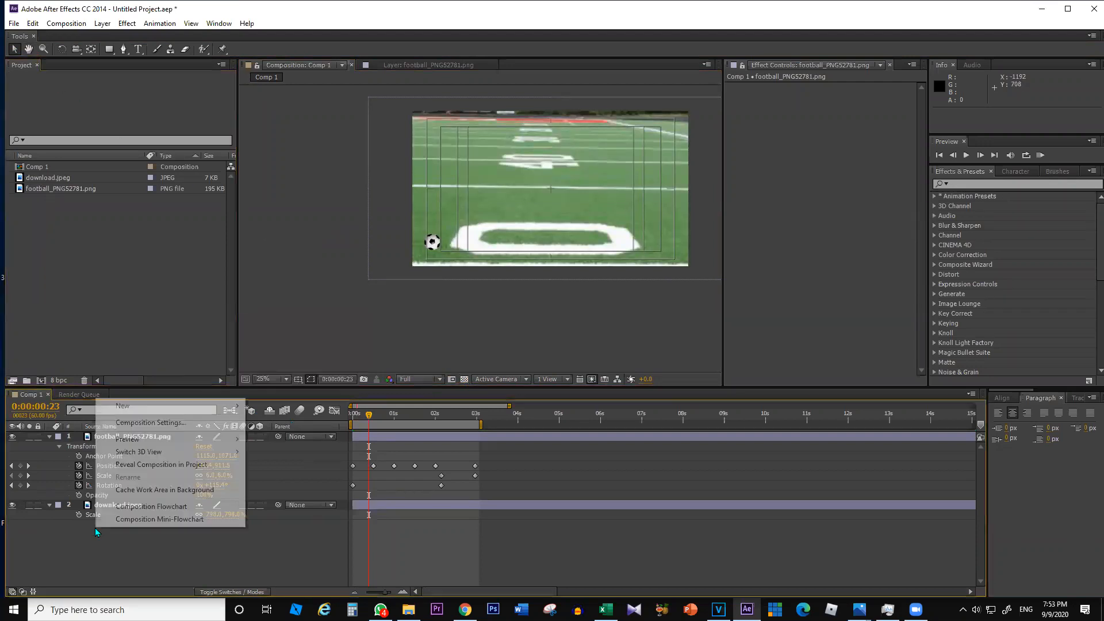
mouse_move(154, 412)
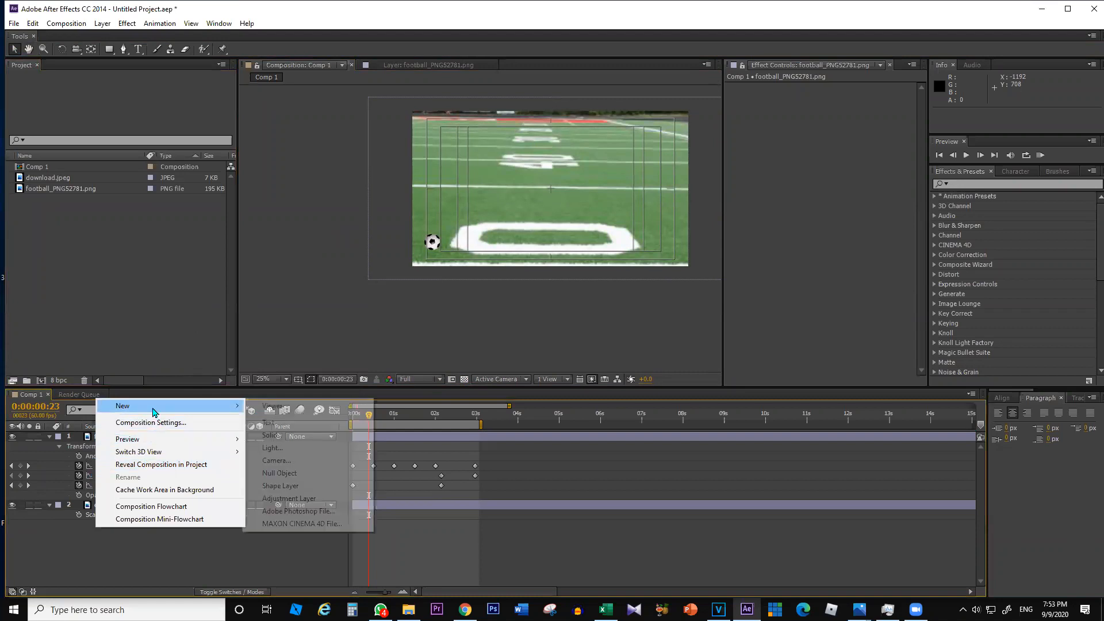
left_click(315, 441)
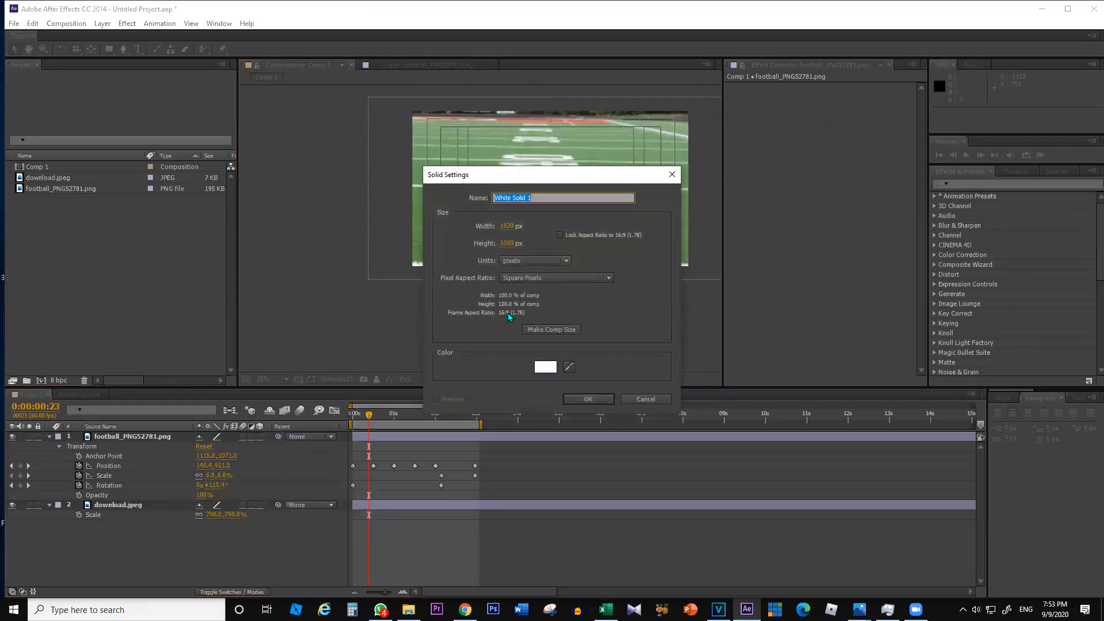
left_click(553, 370)
mouse_move(360, 399)
left_mouse_down()
mouse_move(364, 409)
mouse_move(338, 399)
mouse_move(340, 390)
mouse_move(368, 436)
left_mouse_up()
left_click(486, 275)
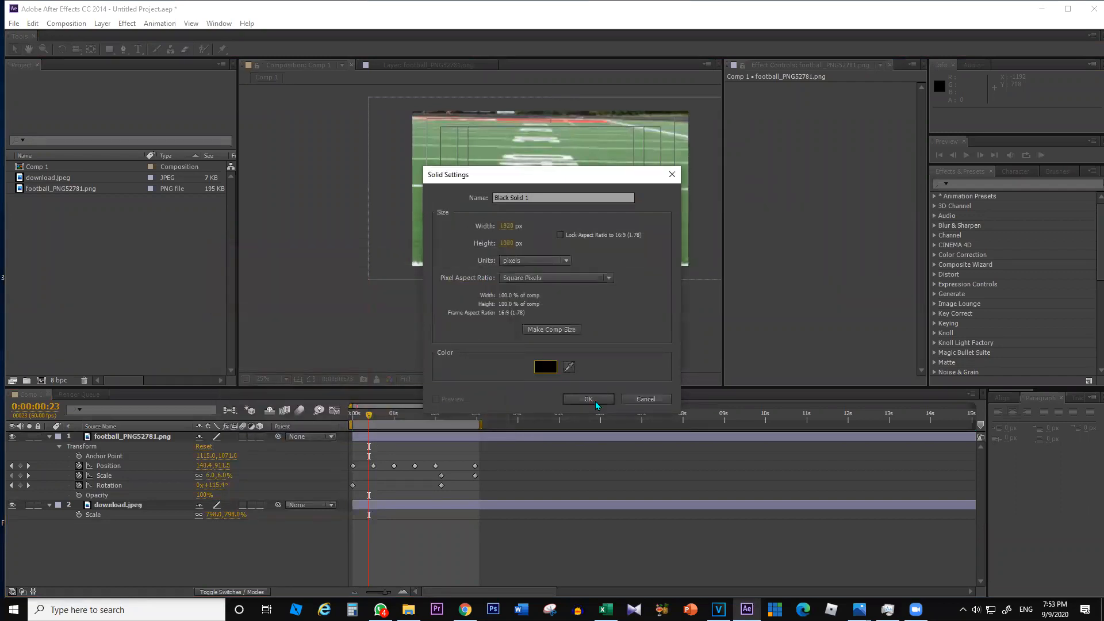
left_click(602, 399)
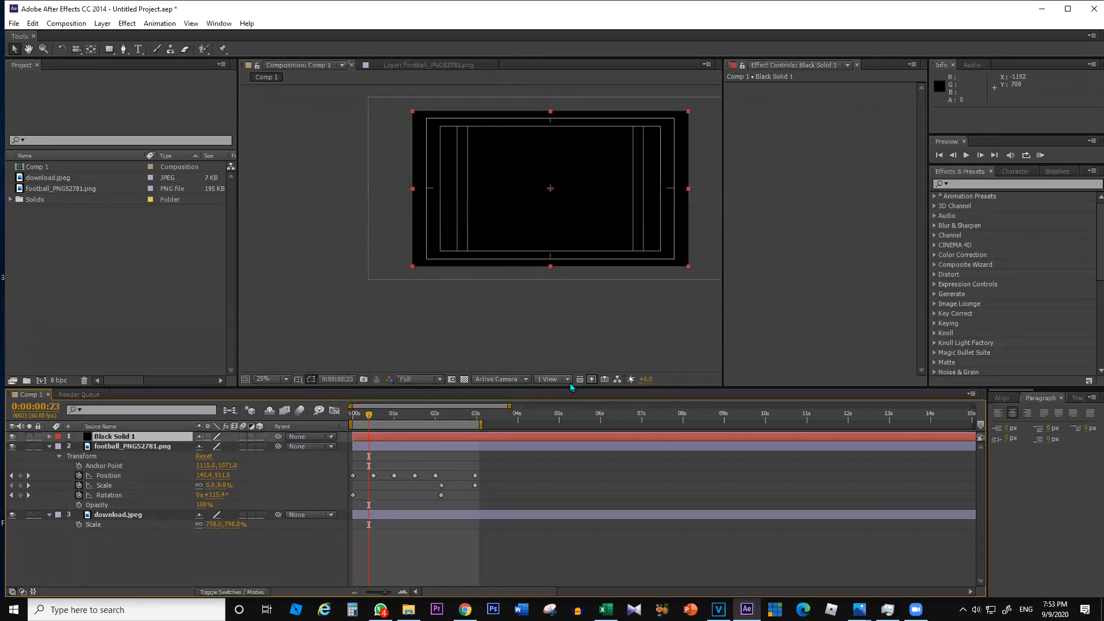
- Collapse the expanded properties of all three layers in Comp 1, then deselect the layers
key("s")
key("s")
left_click(118, 561)
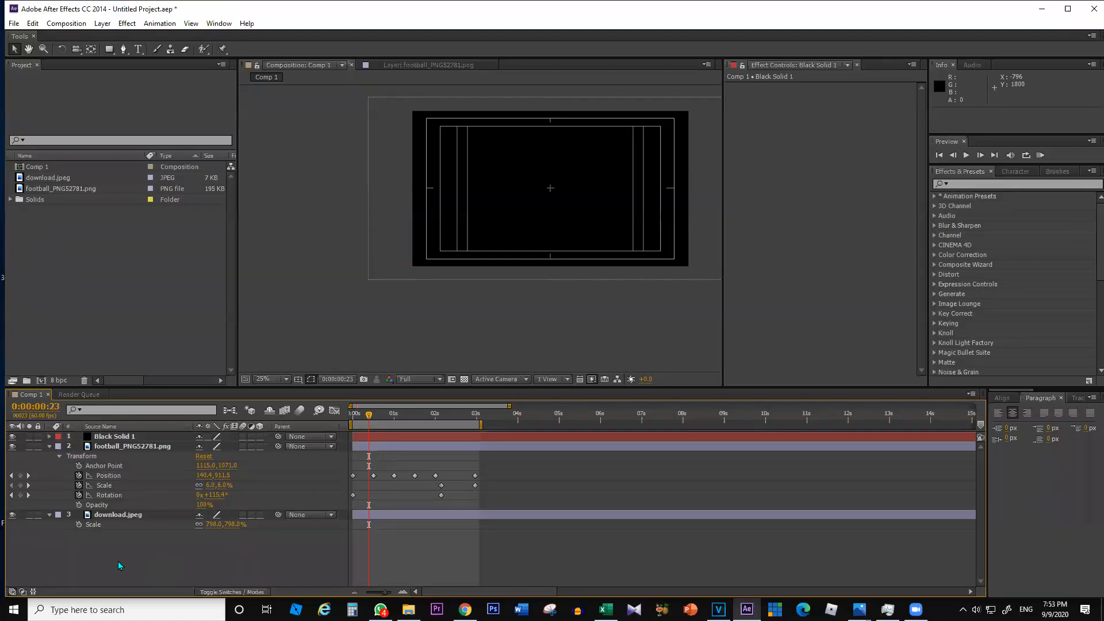
key("ctrl+a")
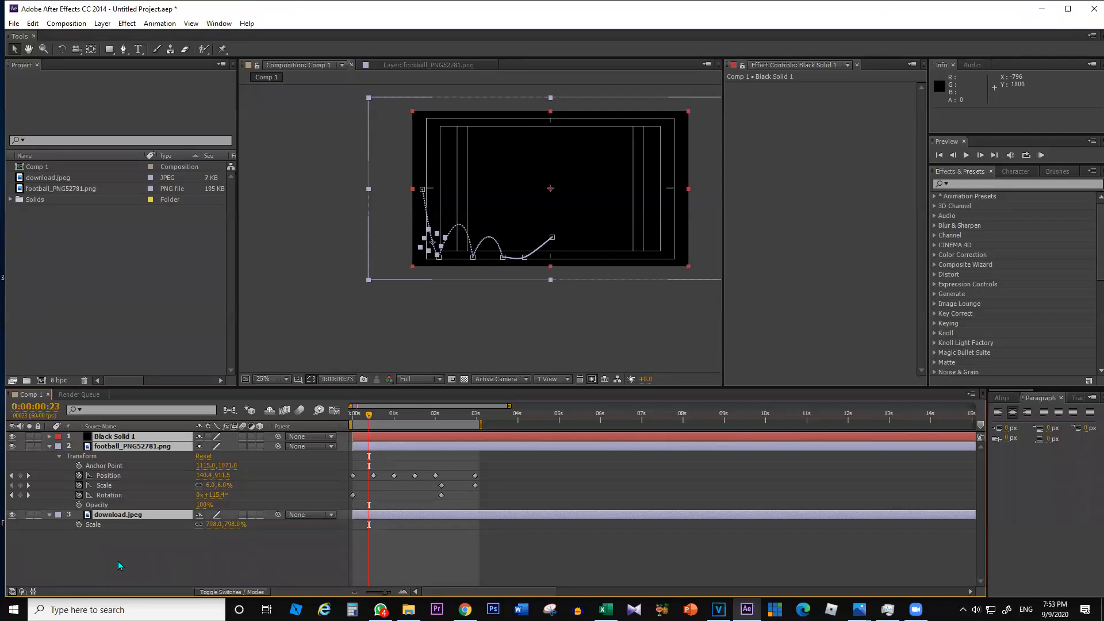
key("s")
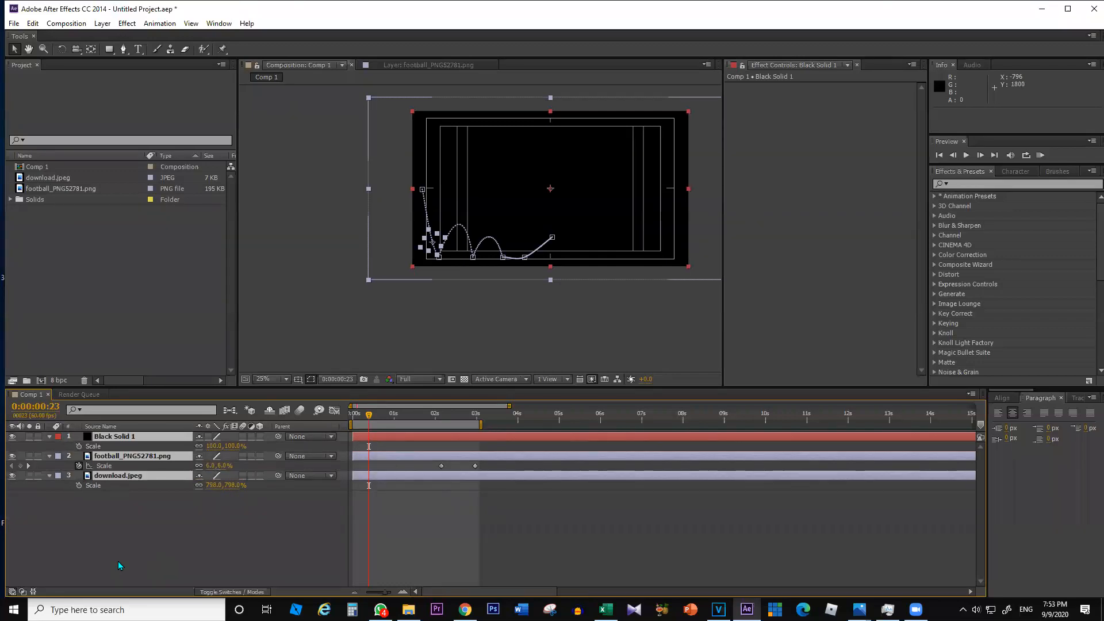
key("s")
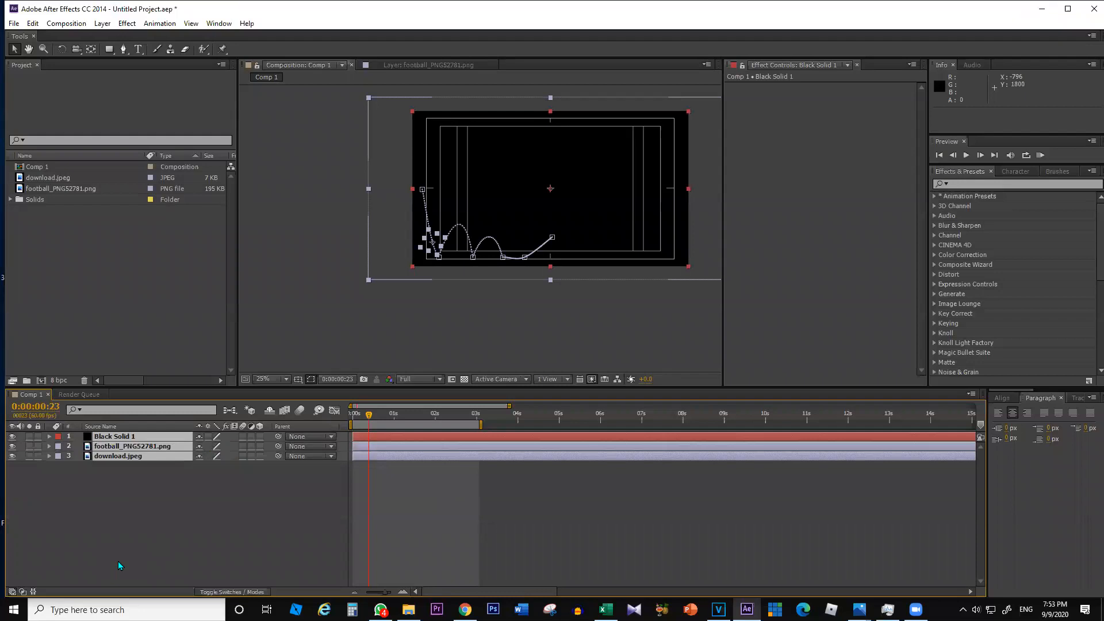
left_click(110, 531)
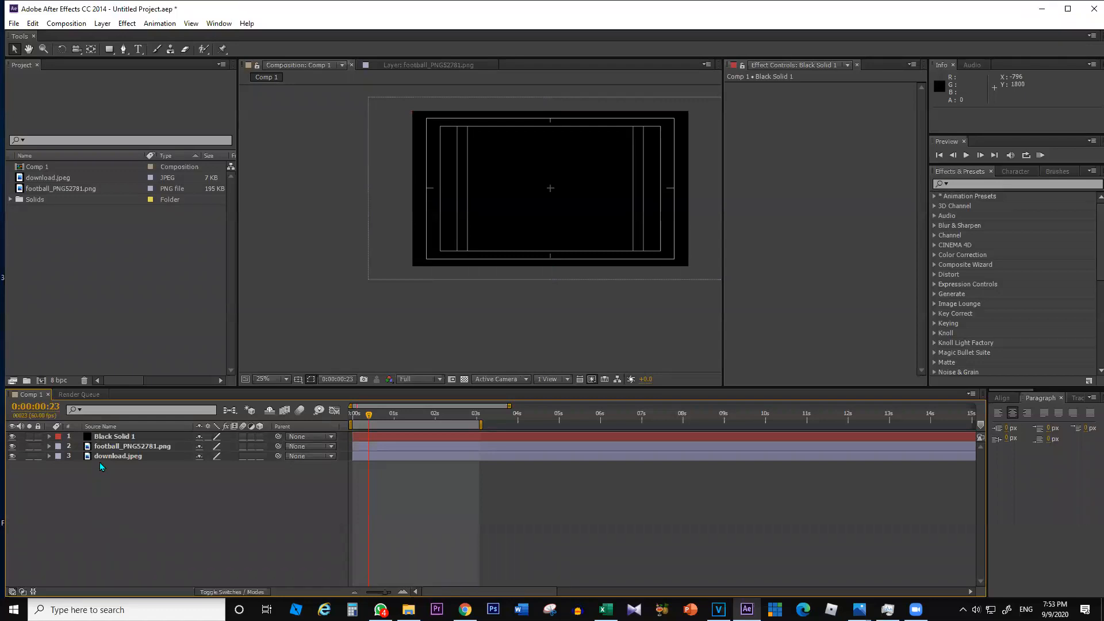
- Scale the black solid to about 40% by 35% and lower its opacity to 55%
left_click(108, 438)
key("s")
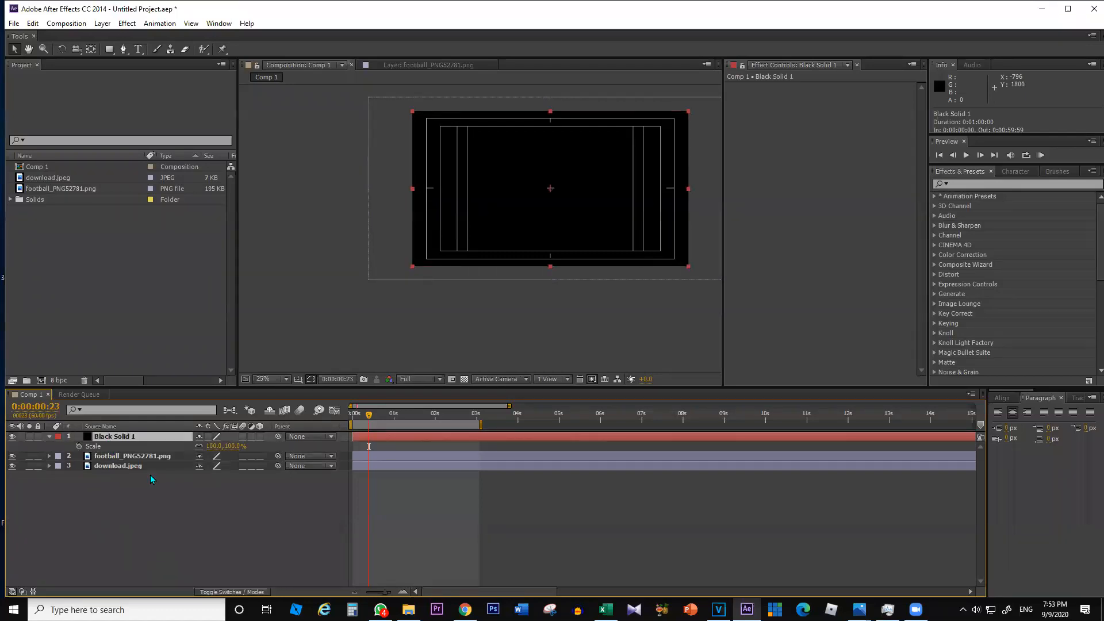
left_click_drag(208, 446, 167, 448)
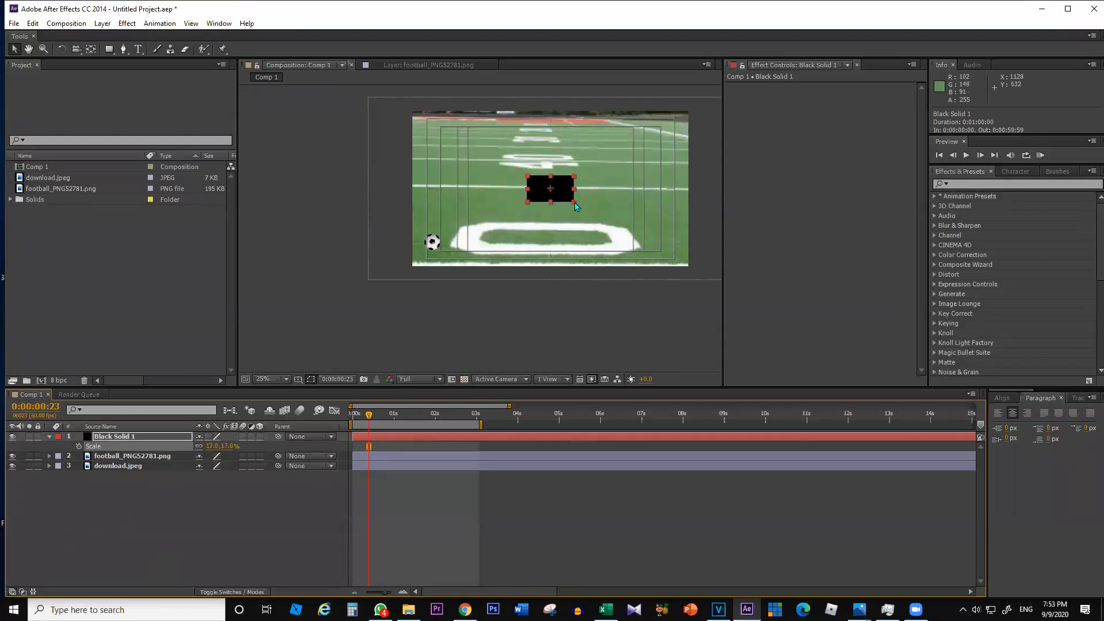
left_click_drag(576, 206, 606, 217)
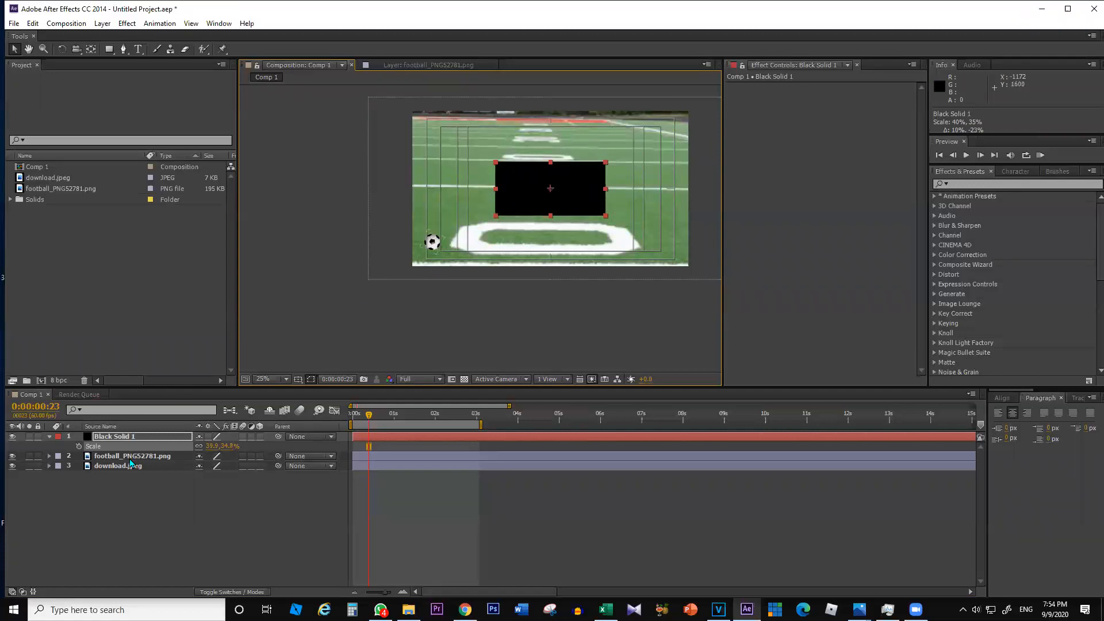
key("t")
left_click_drag(204, 447, 172, 444)
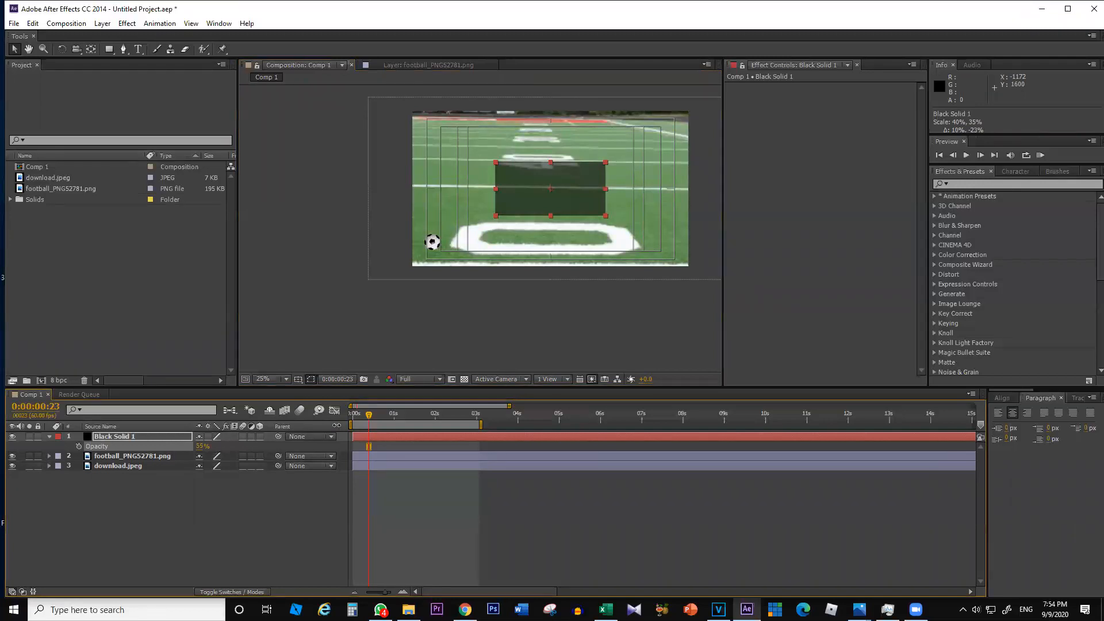
- Shrink the black solid to about 7.4% by 6.6% scale and move it to about 111.8, 972 near the football
key("s")
left_click_drag(606, 216, 436, 254)
scroll(437, 253, "up", 5)
scroll(422, 291, "down", 3)
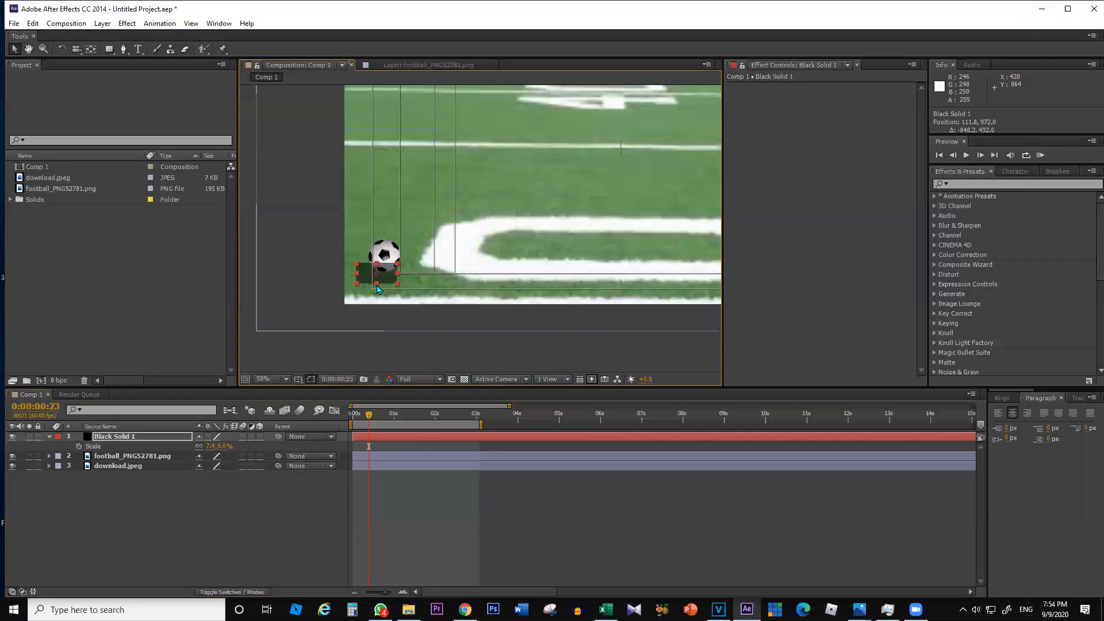
- Move the black solid directly beneath the football, to about 151.8, 1012
left_click(306, 284)
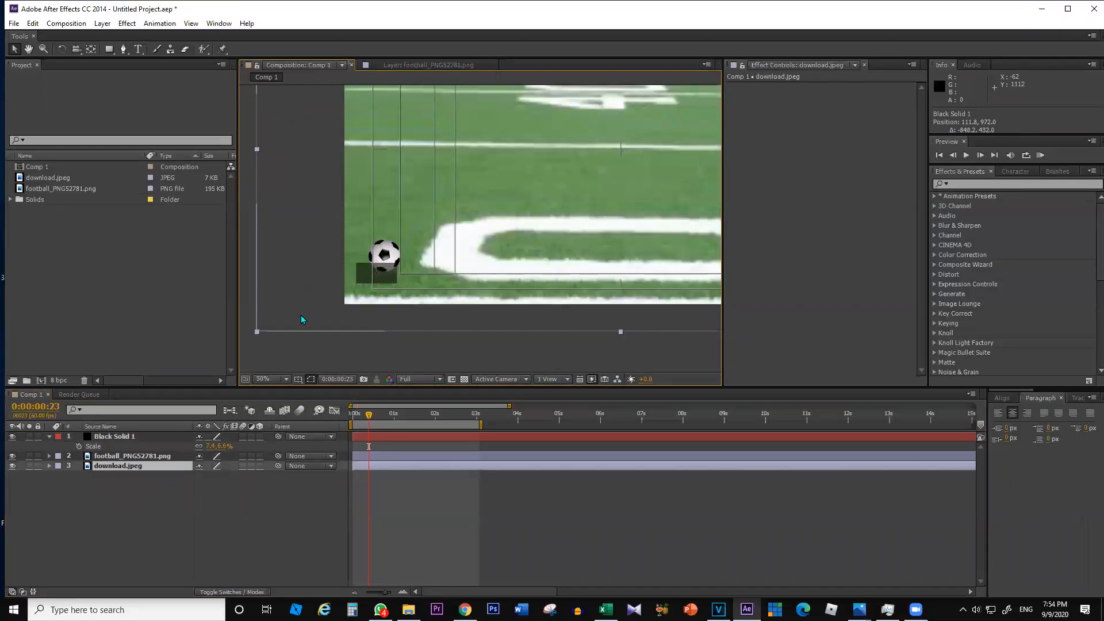
left_click(97, 513)
left_click(115, 437)
left_click_drag(360, 282, 376, 294)
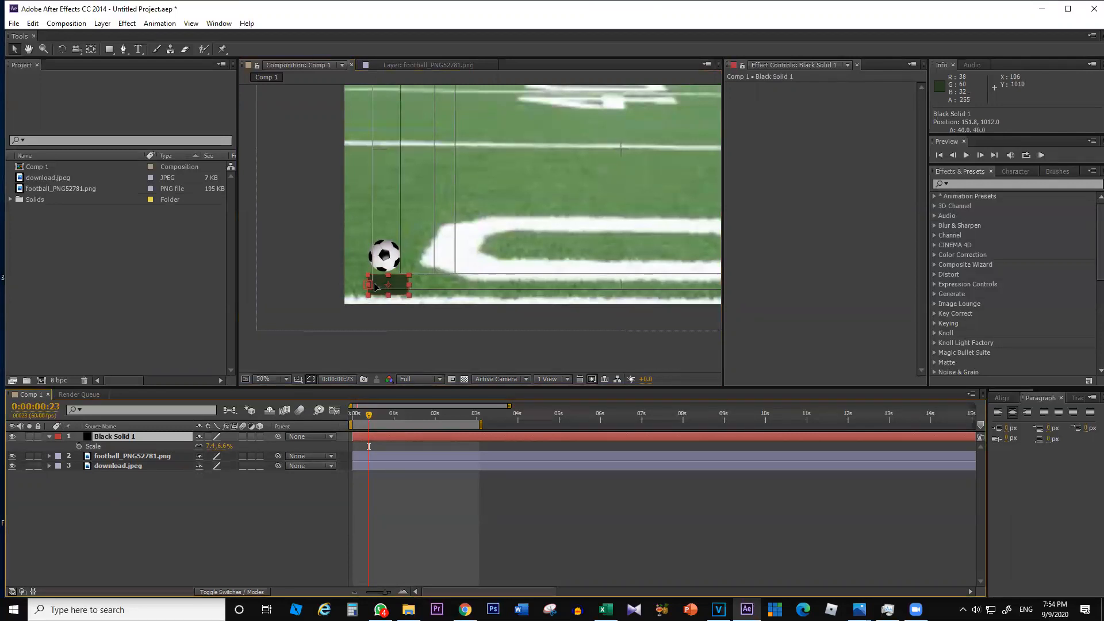
left_click(362, 318)
left_click(46, 284)
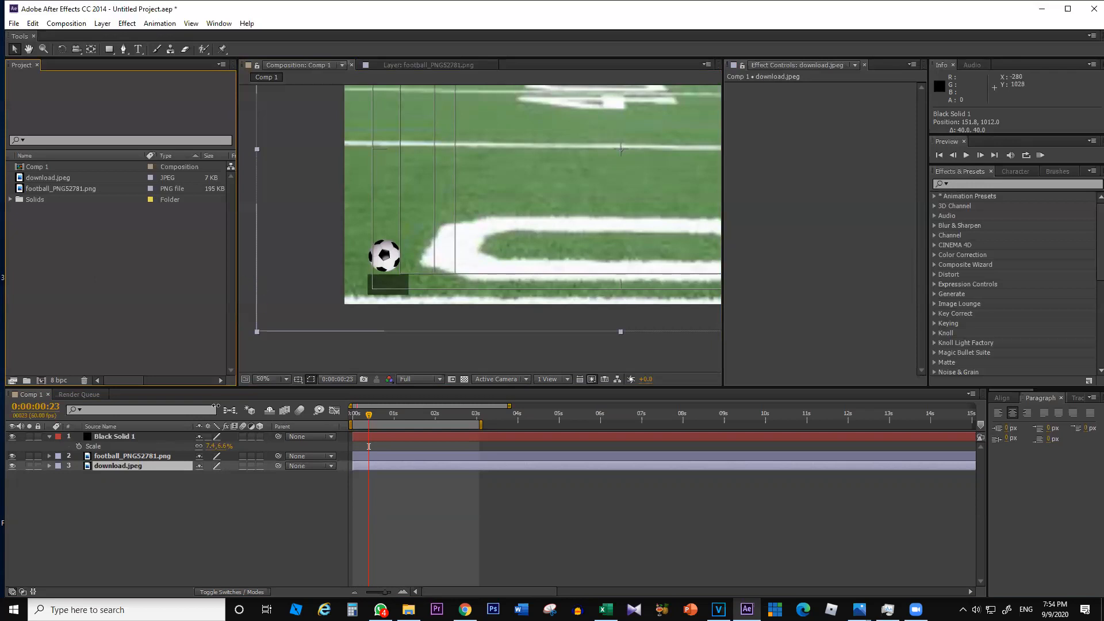
- Try masking the black solid with a closed six-point Pen tool path in a rounded shadow shape
left_click(116, 437)
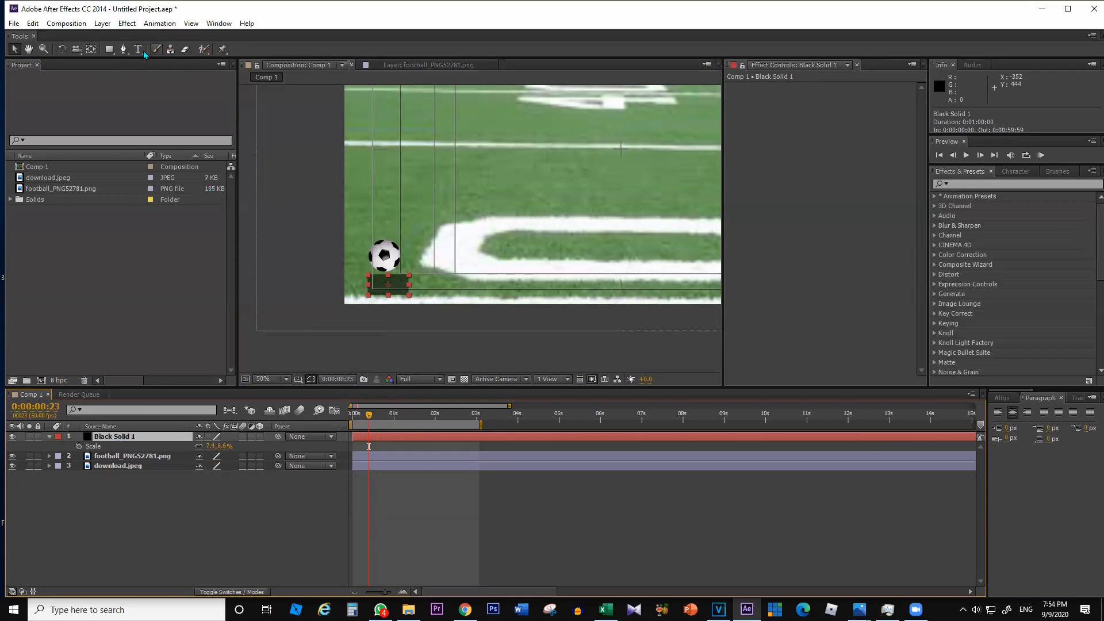
left_click(128, 49)
left_click(369, 283)
left_click(379, 277)
left_click(398, 275)
left_click(408, 283)
left_click(401, 293)
left_click(376, 293)
left_click(369, 283)
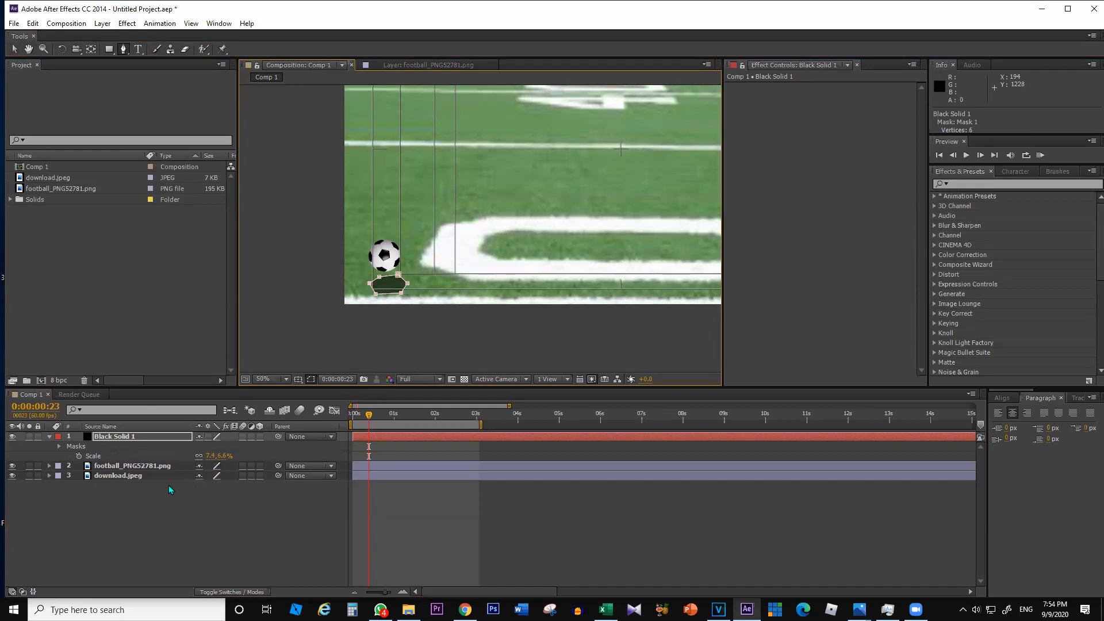
- Examine the masked black shape beneath the football at 100% magnification, both deselected and selected
key("grave")
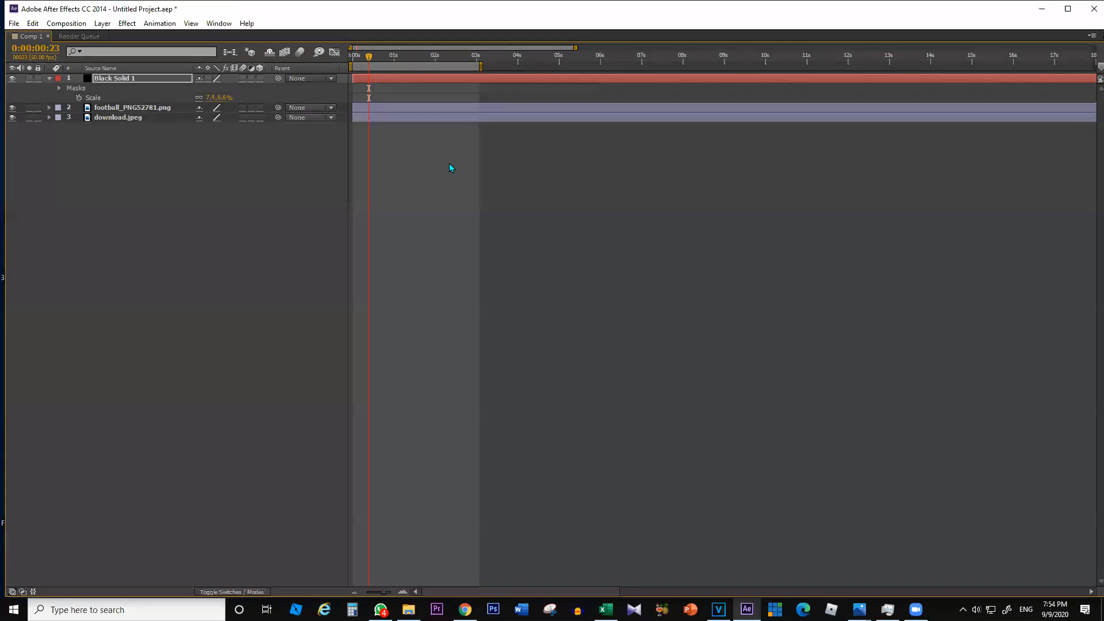
key("grave")
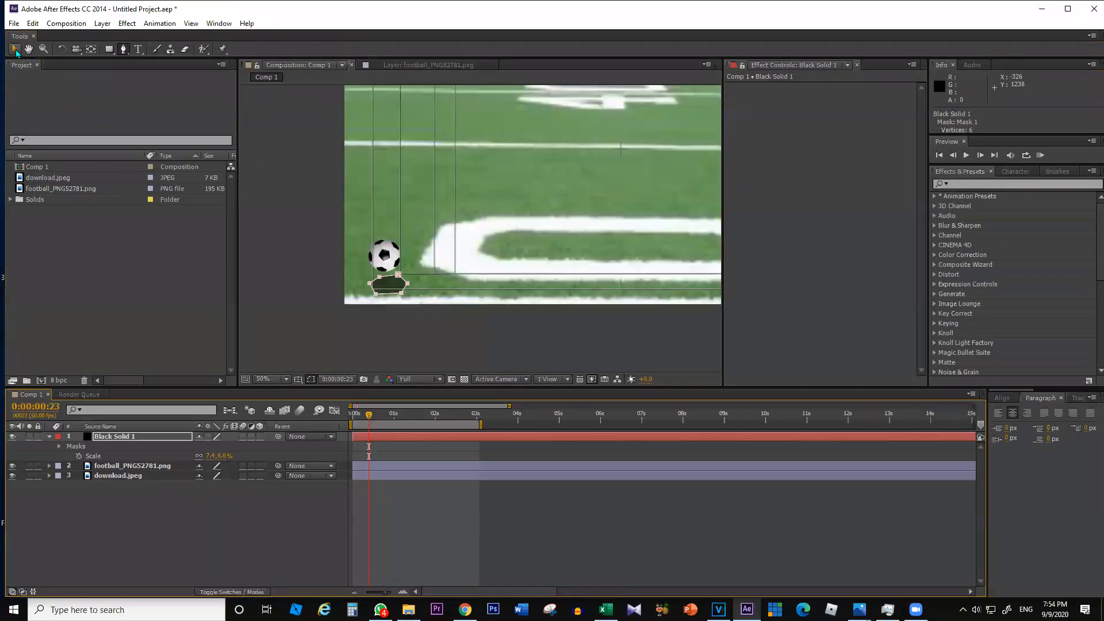
left_click(181, 533)
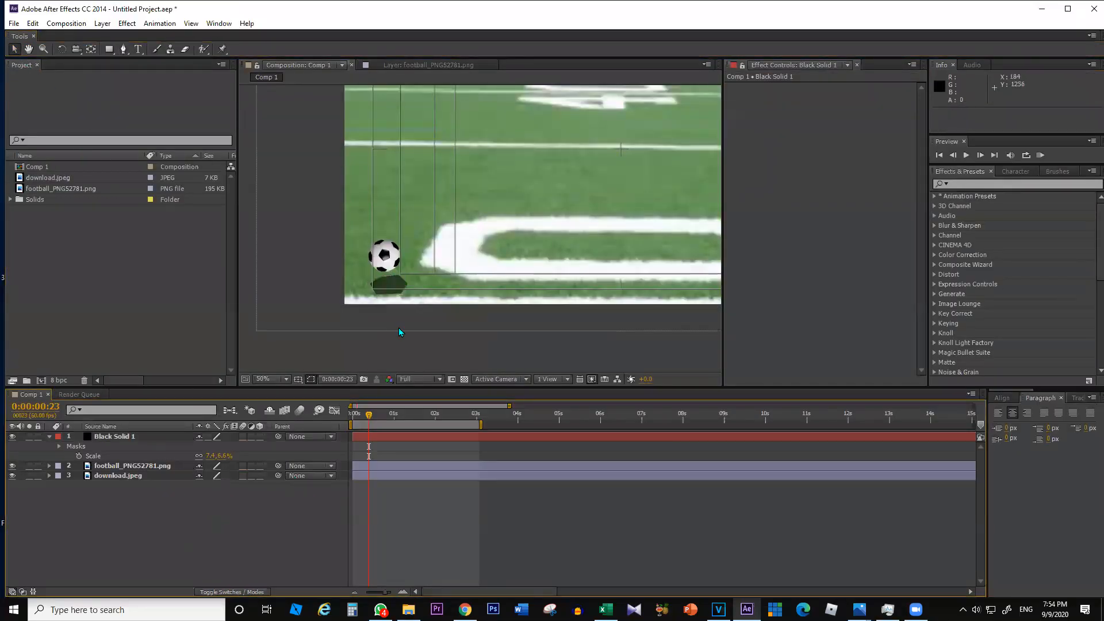
left_click(401, 283)
scroll(385, 321, "up", 4)
scroll(385, 320, "down", 3)
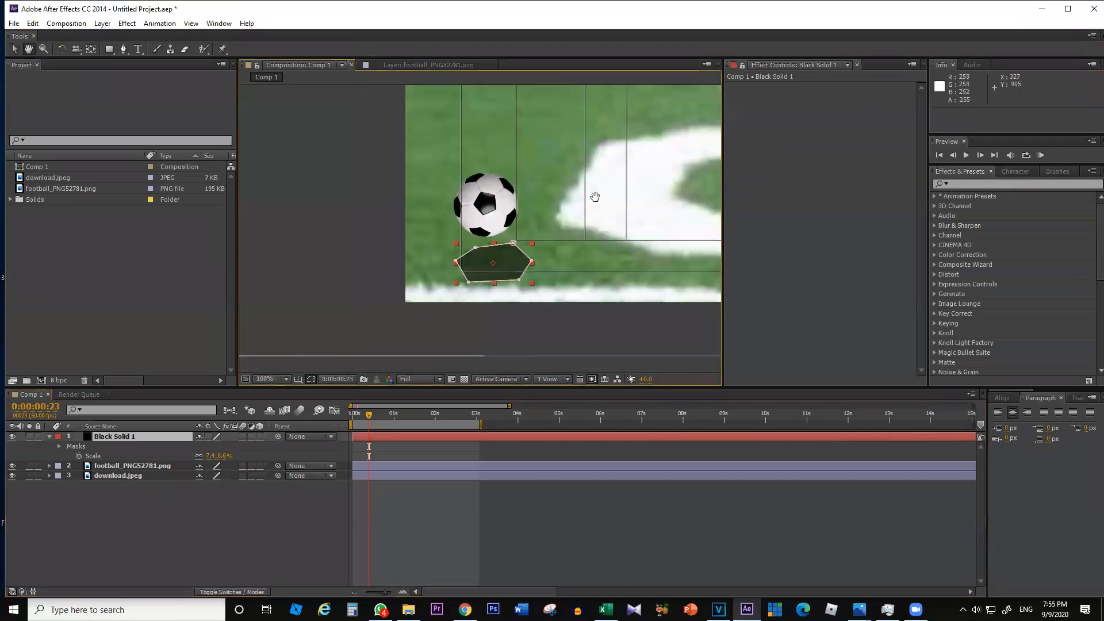
left_click(243, 506)
left_click(509, 251)
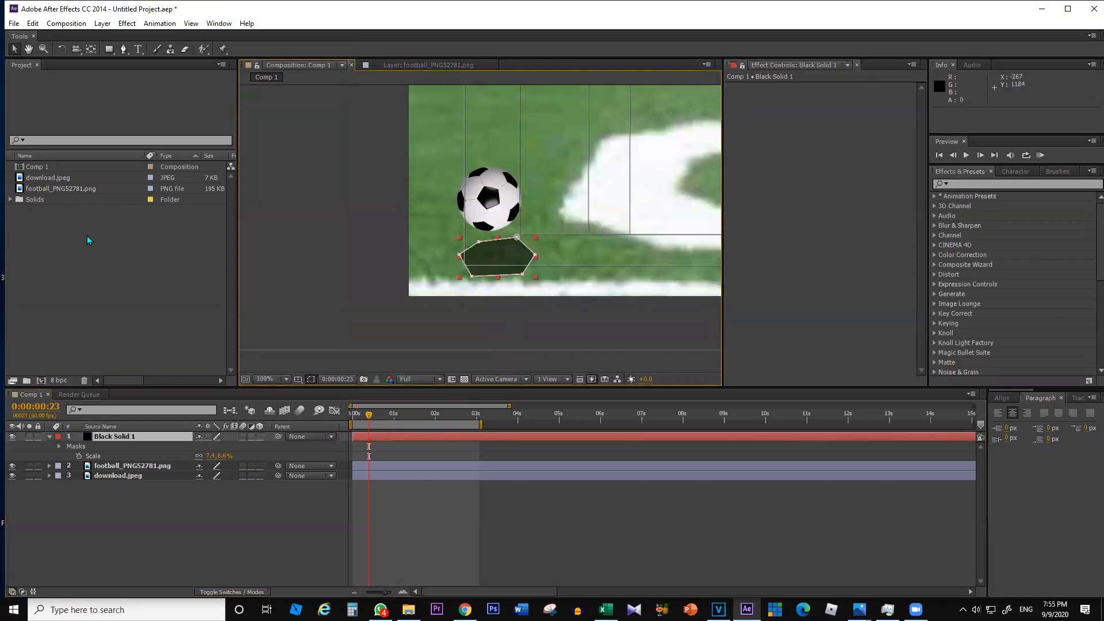
- Undo the six-point mask on the black solid, vertex by vertex
key("ctrl+z")
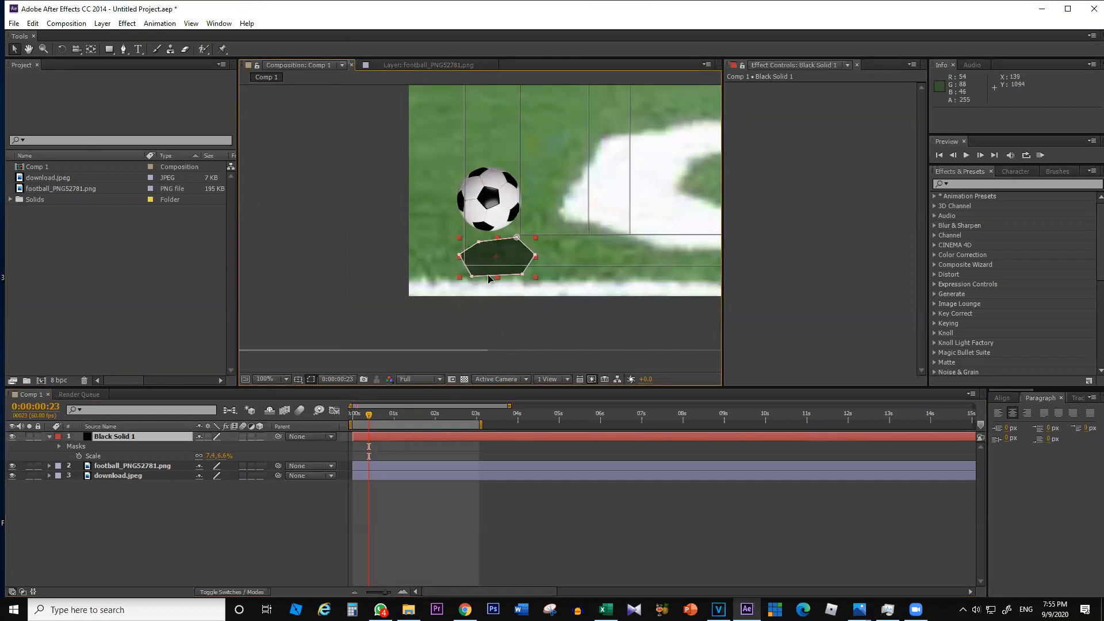
key("ctrl+z")
key("ctrl+z")
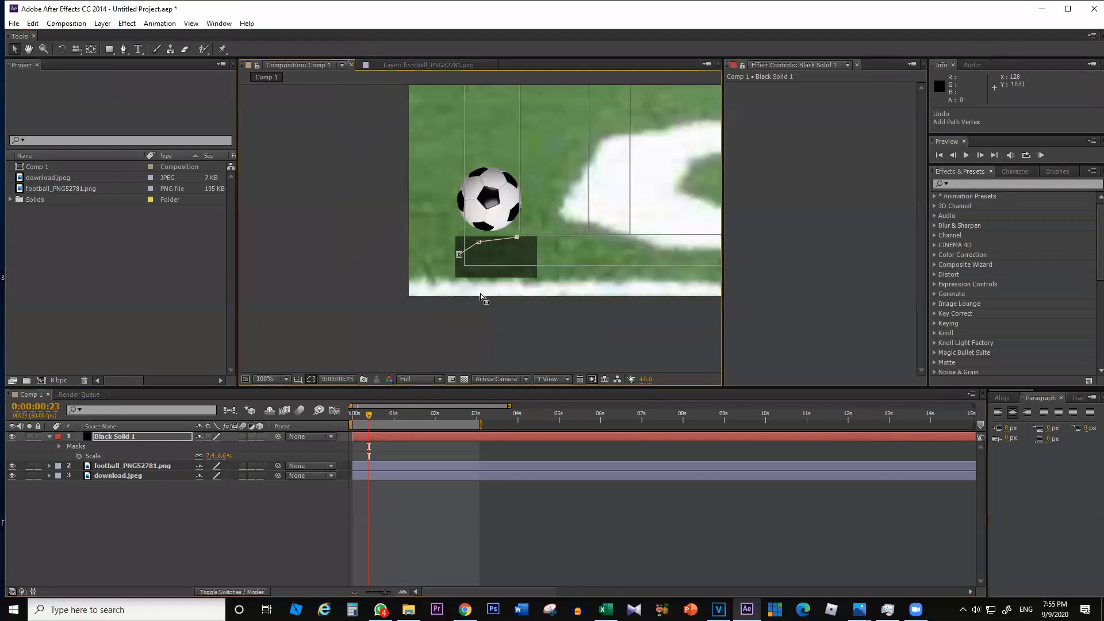
key("ctrl+z")
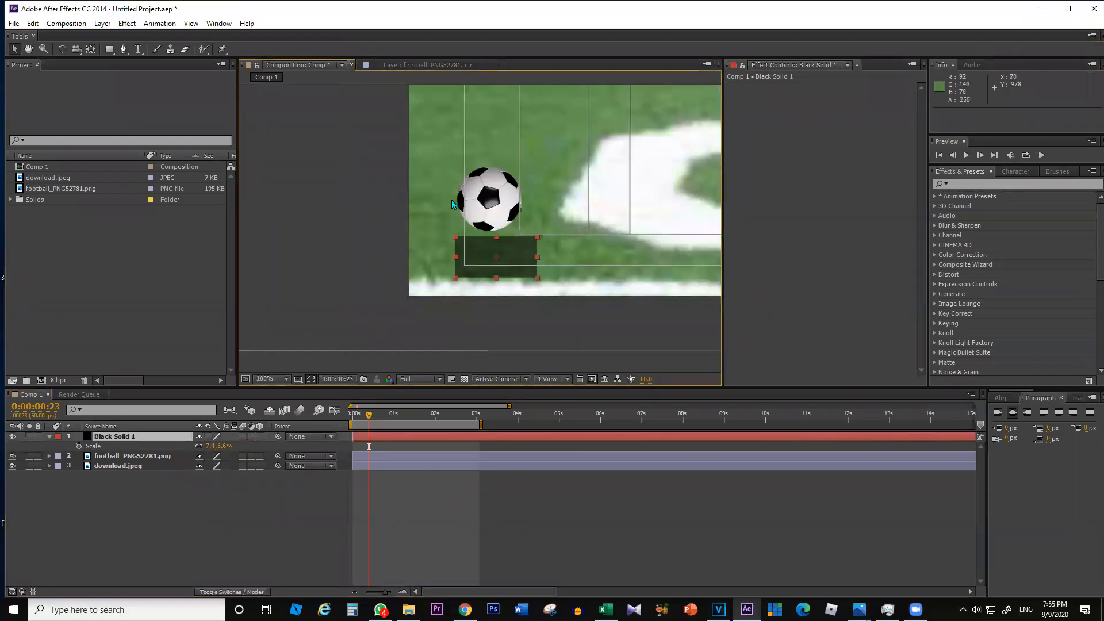
- Mask the black solid beneath the football with a closed, curved two-point Pen tool path in a flattened leaf shape
left_click(123, 50)
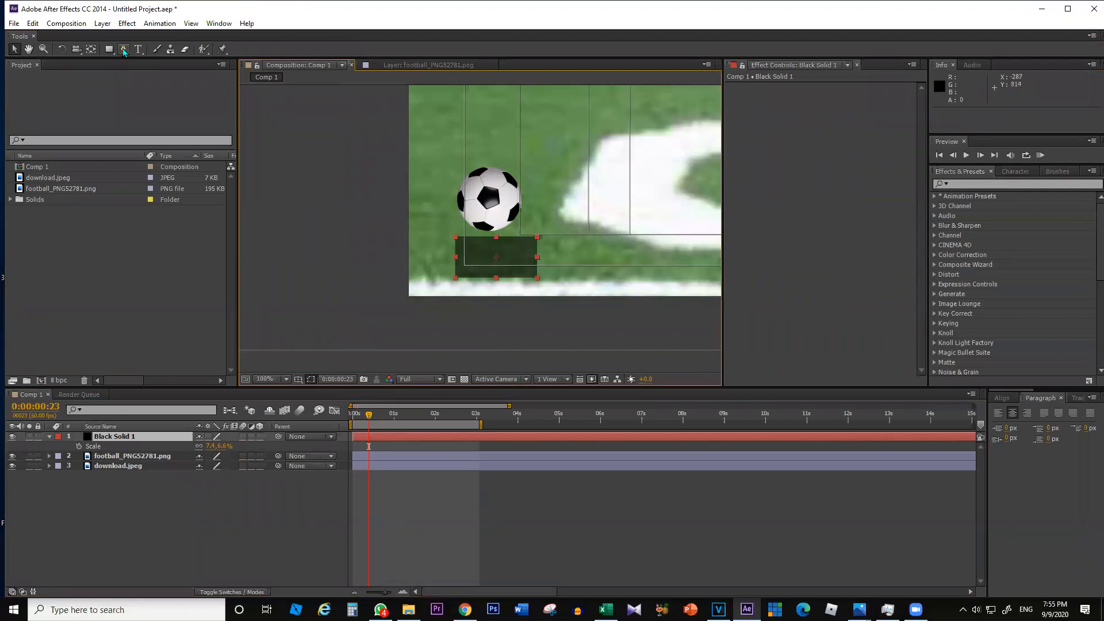
left_click(458, 250)
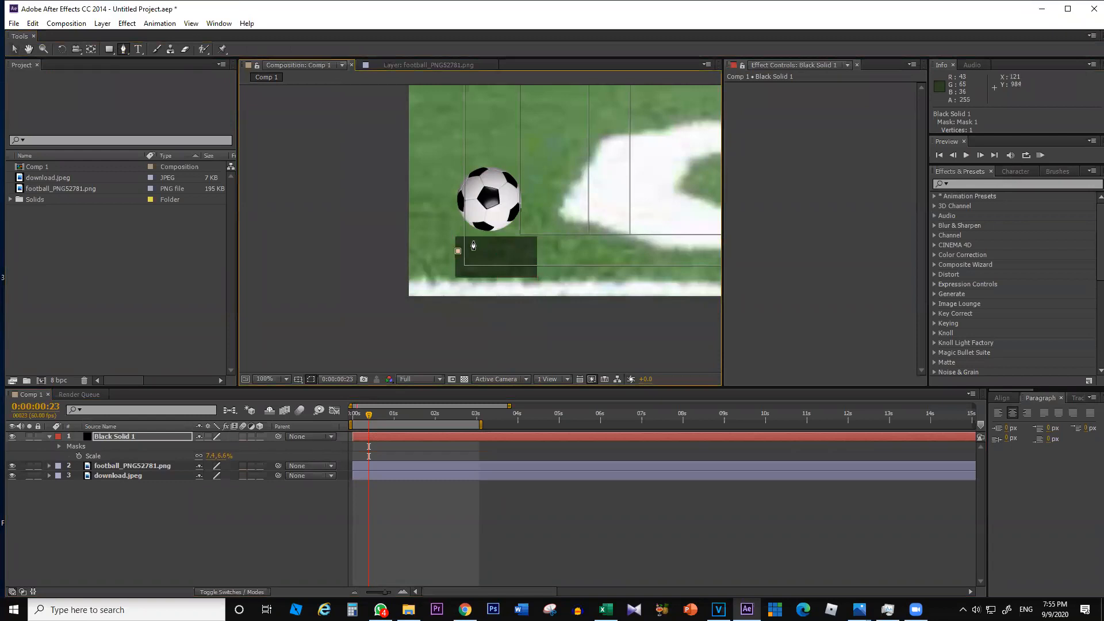
left_click_drag(483, 241, 532, 247)
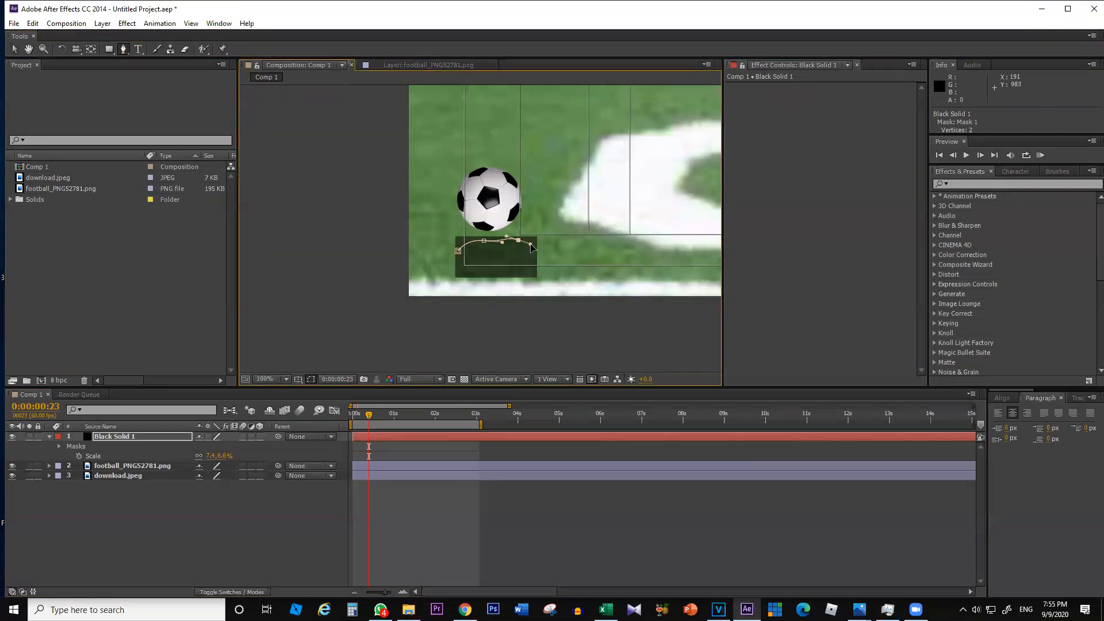
key("ctrl+z")
key("ctrl+z")
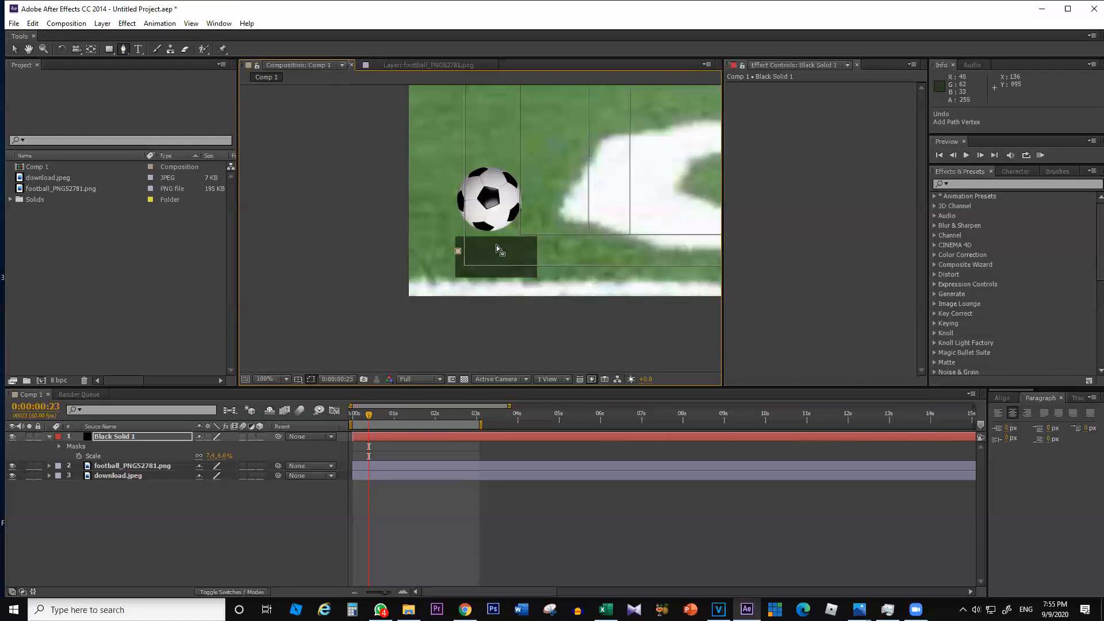
left_click(533, 255)
left_click_drag(533, 256, 457, 241)
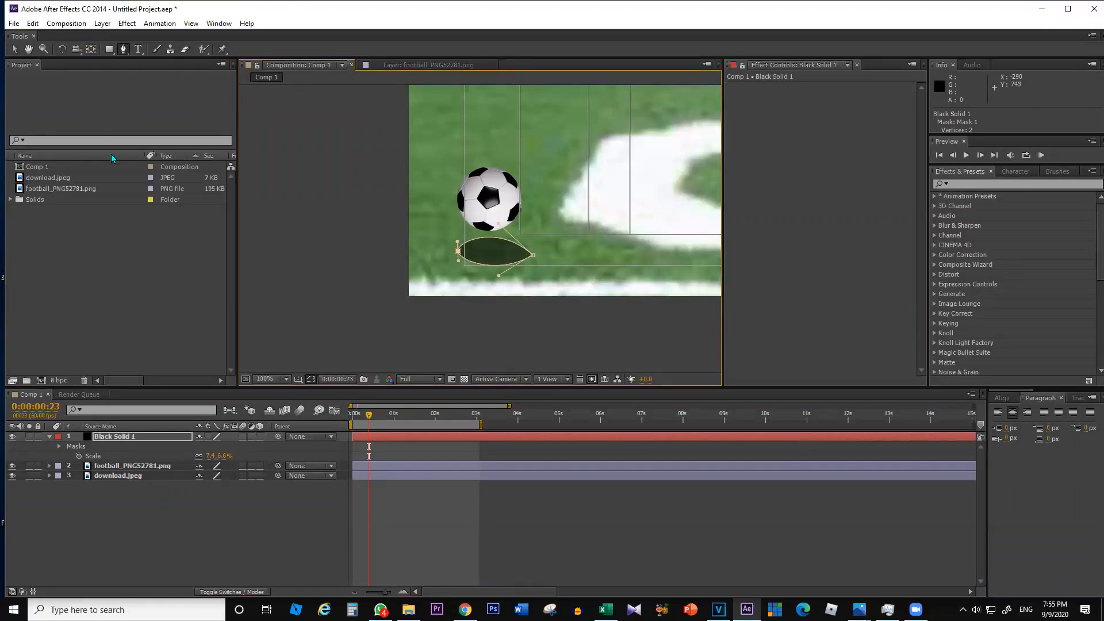
left_click(18, 50)
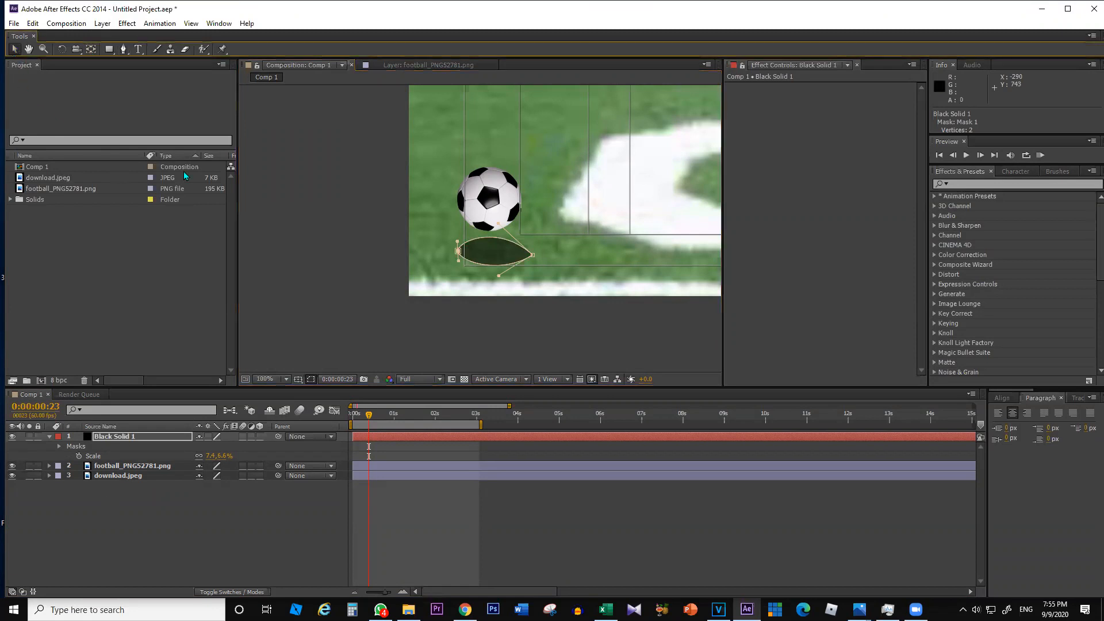
left_click(218, 501)
- Look through the layer commands available for the masked black shape and examine its mask outline
left_click(490, 245)
right_click(492, 246)
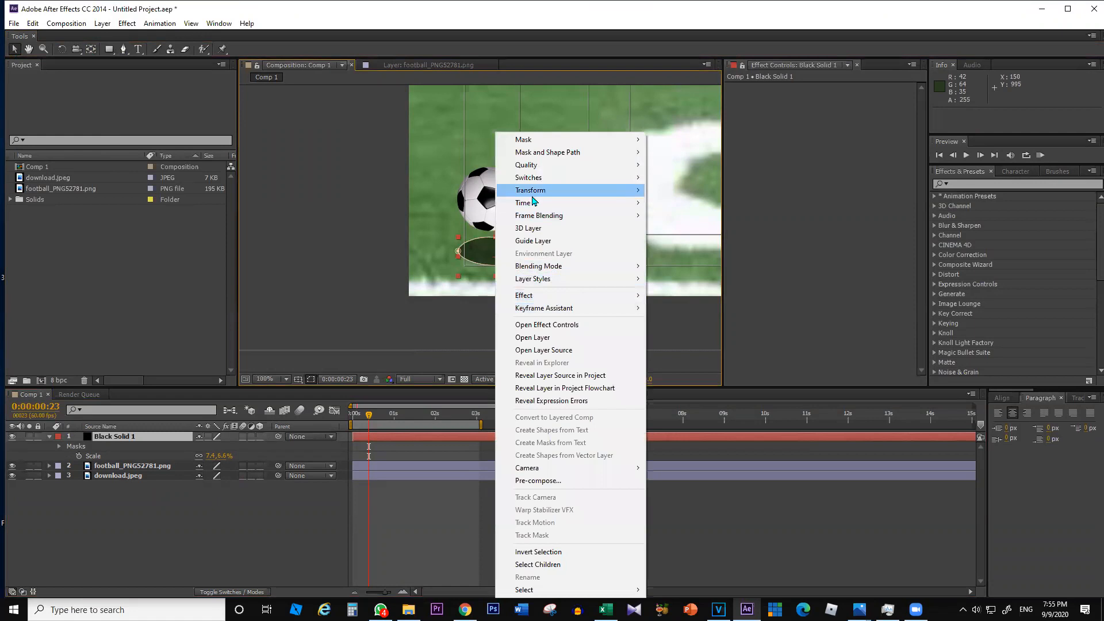
mouse_move(563, 205)
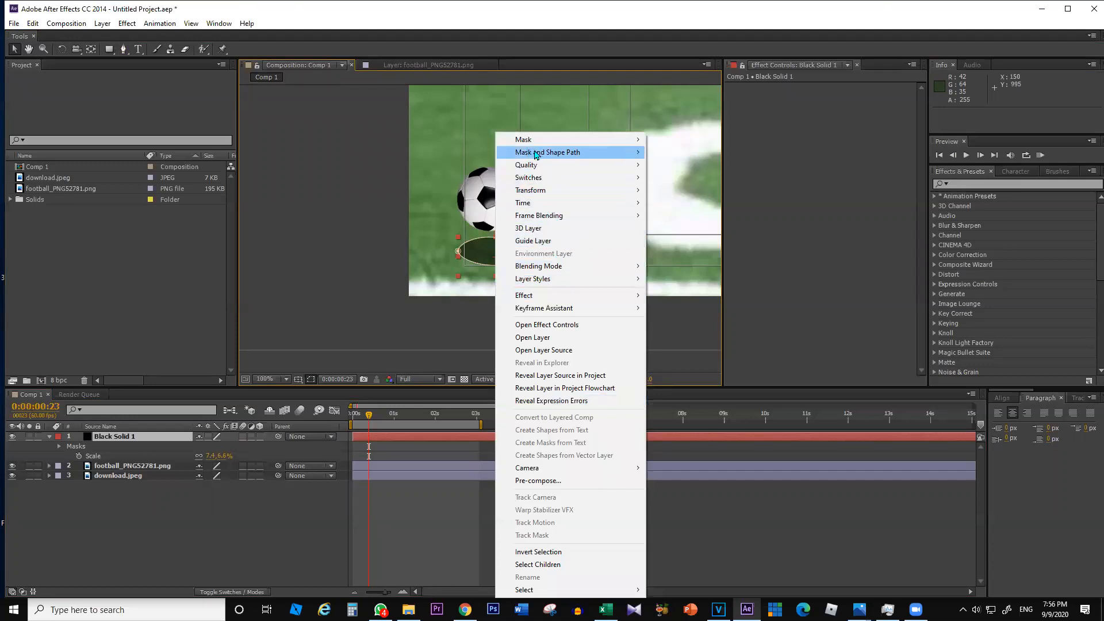
mouse_move(555, 139)
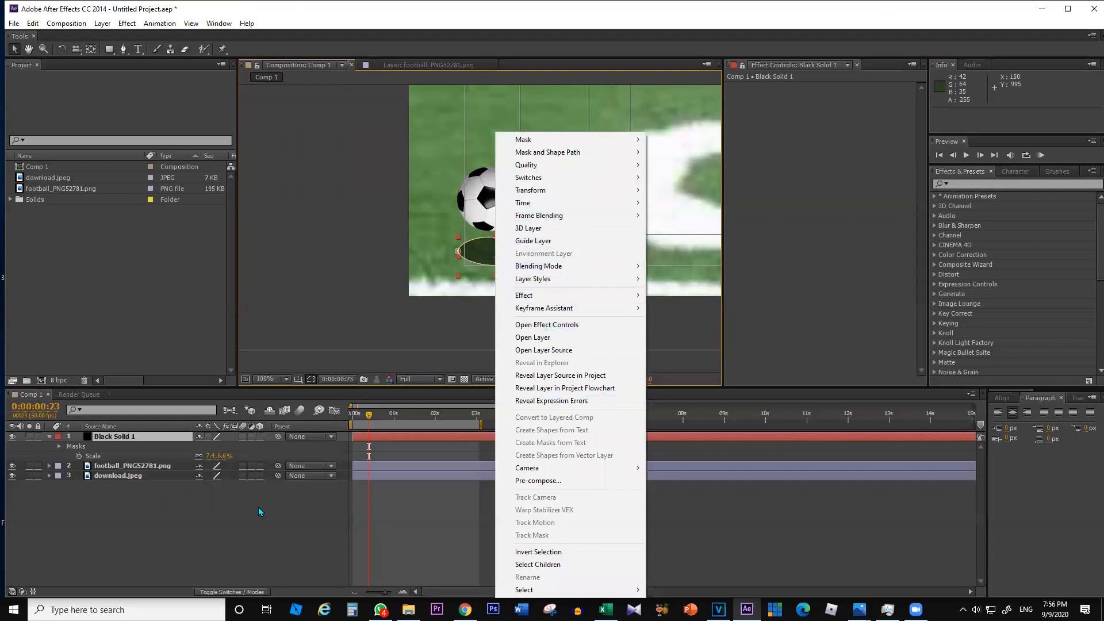
left_click(202, 546)
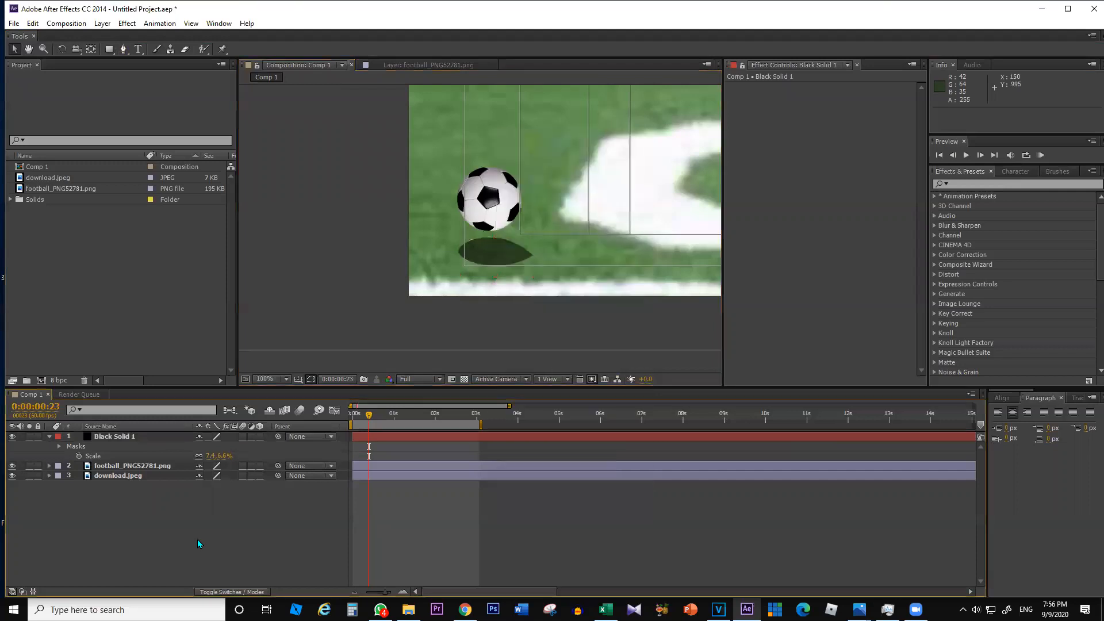
left_click(488, 255)
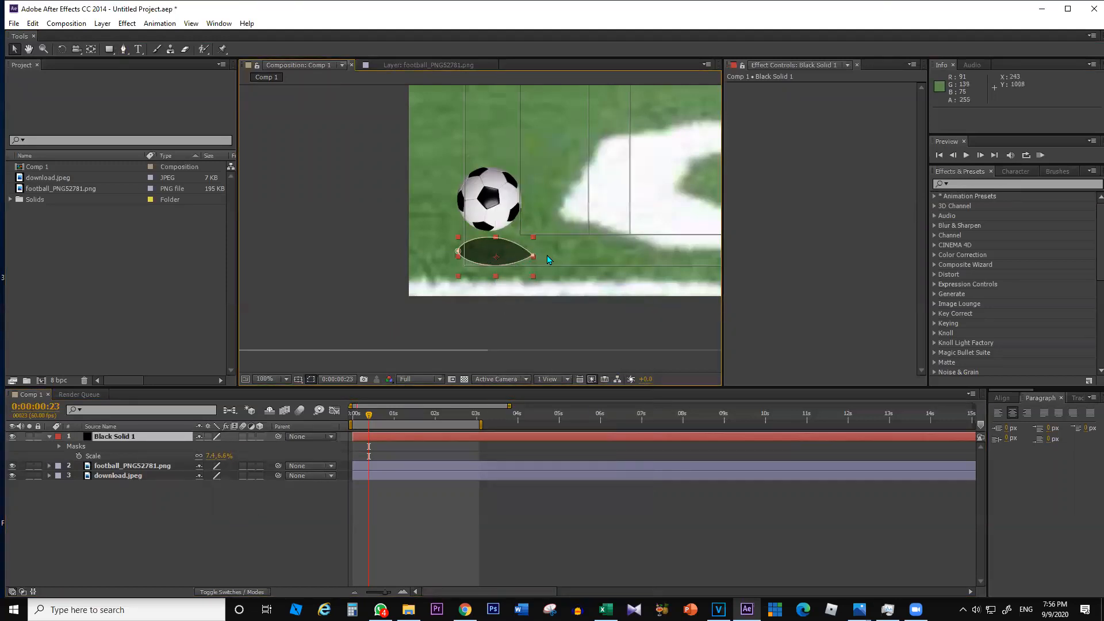
double_click(533, 257)
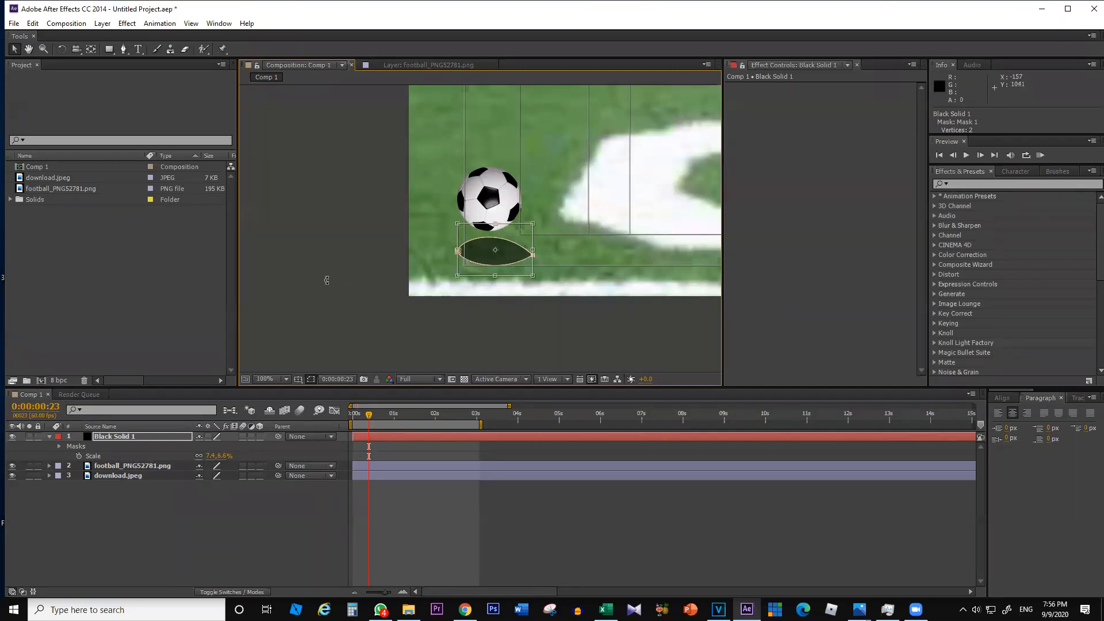
- Look for the mask's edge settings in the commands for the black solid's Mask 1 and in its layer view
left_click(121, 437)
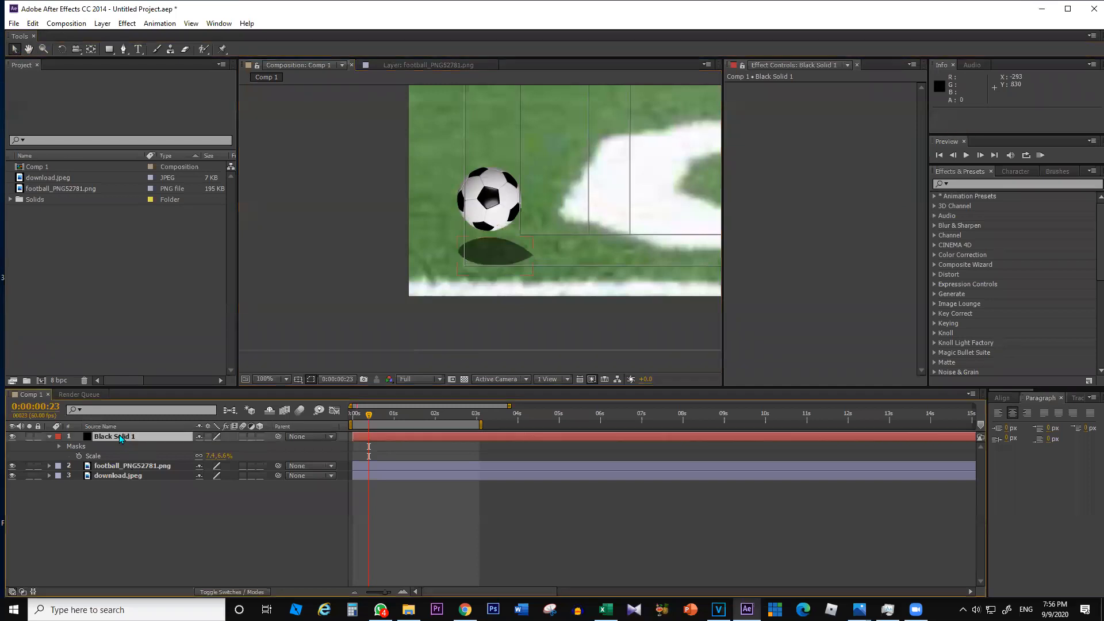
left_click(111, 448)
left_click(60, 447)
left_click(60, 446)
left_click(60, 446)
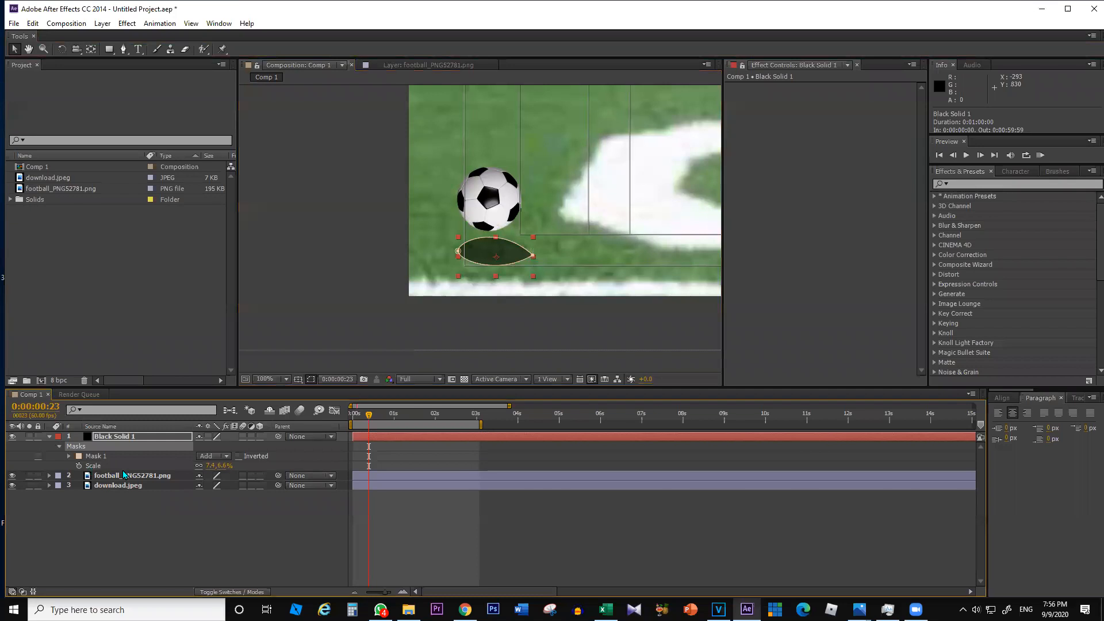
right_click(485, 246)
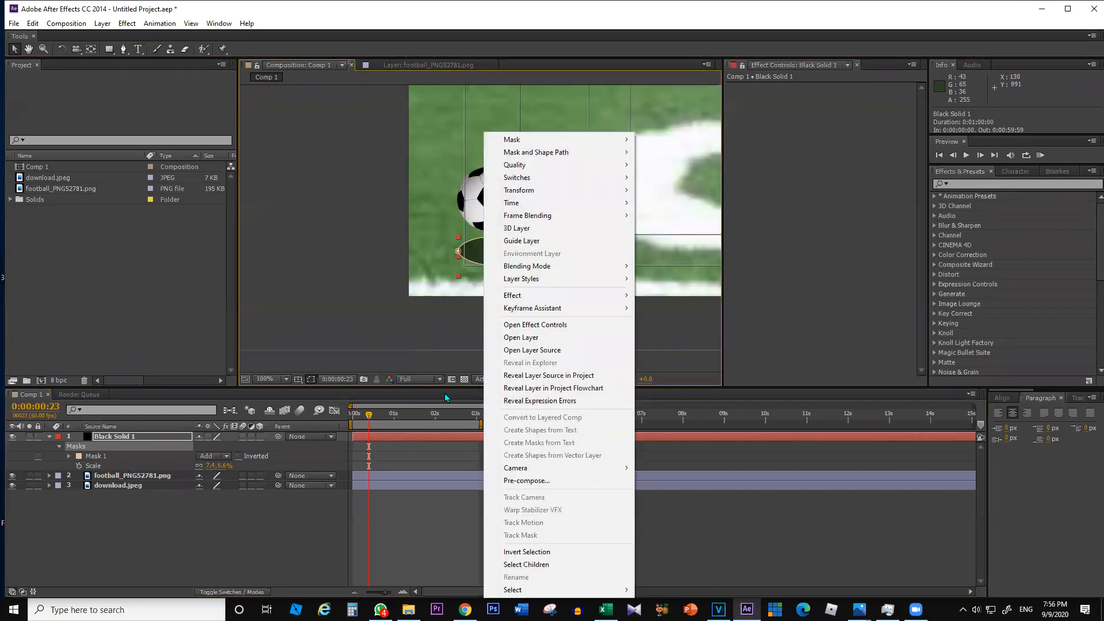
left_click(105, 460)
right_click(106, 453)
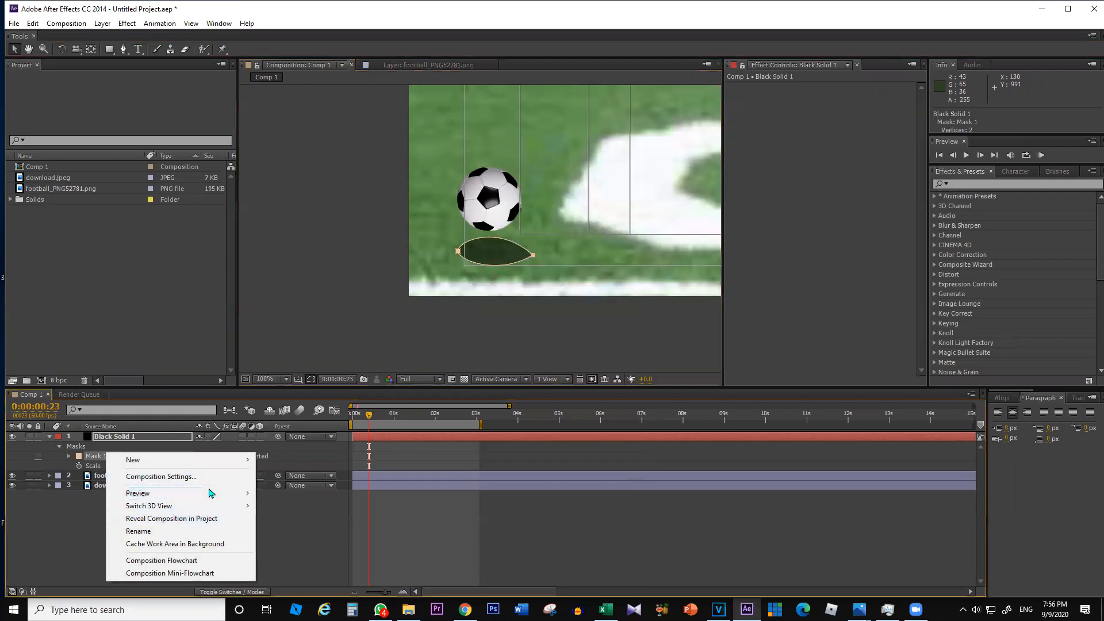
left_click(60, 517)
left_click(92, 465)
left_click(93, 457)
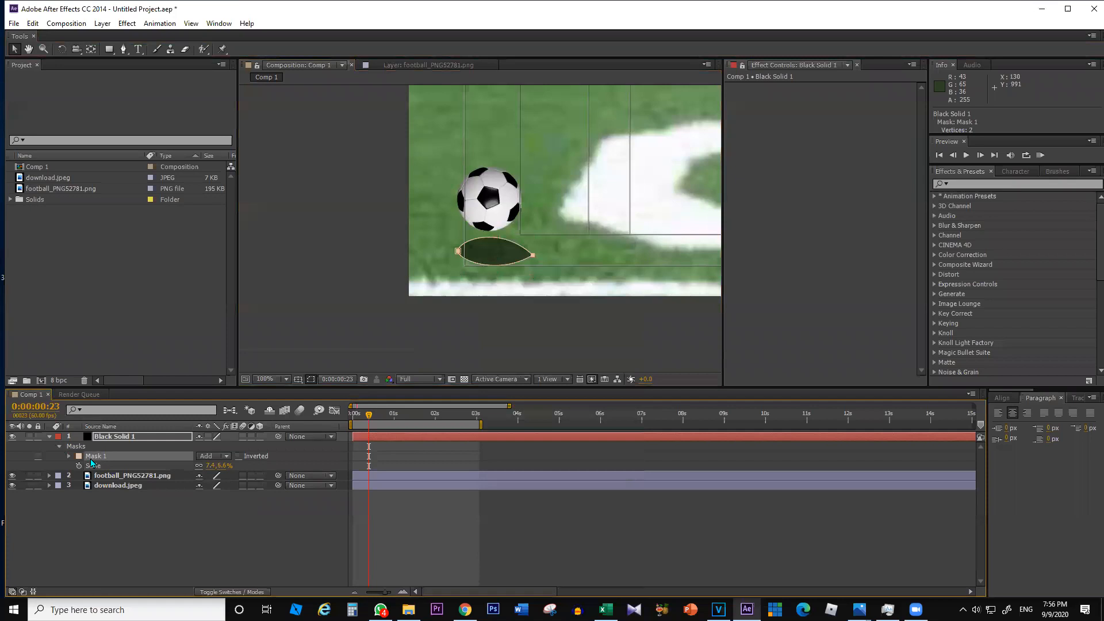
right_click(91, 458)
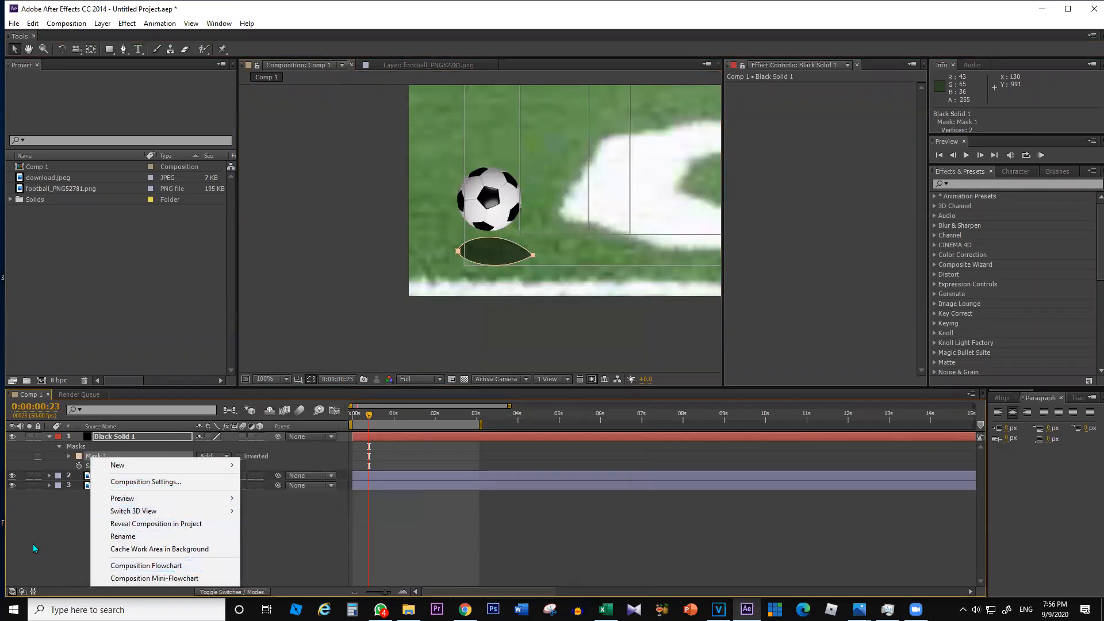
left_click(60, 518)
left_click(98, 457)
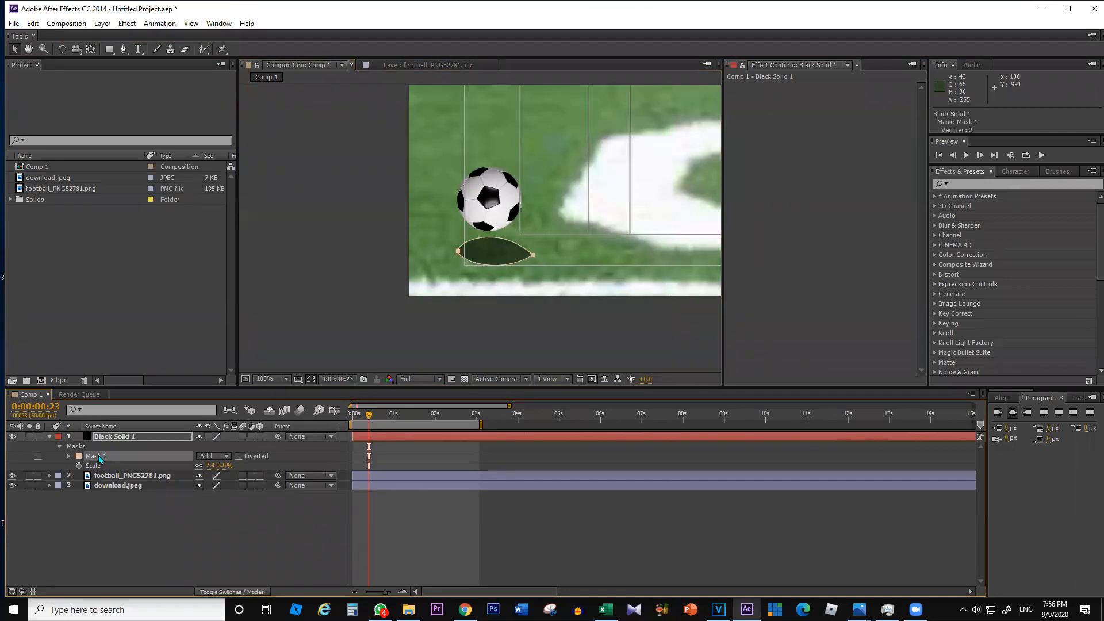
double_click(98, 456)
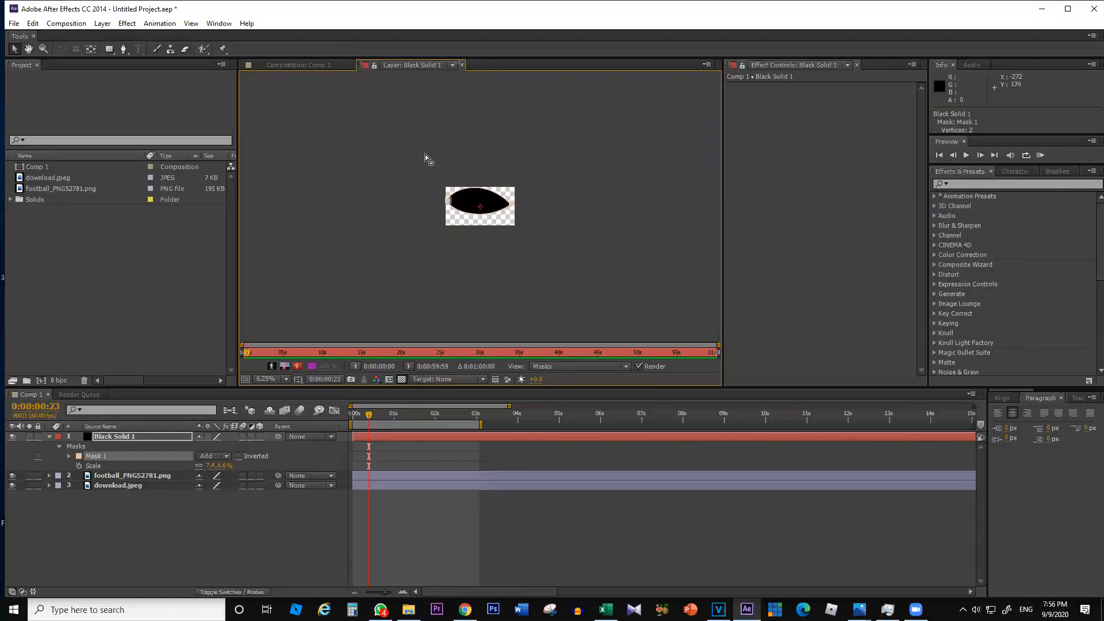
left_click(463, 64)
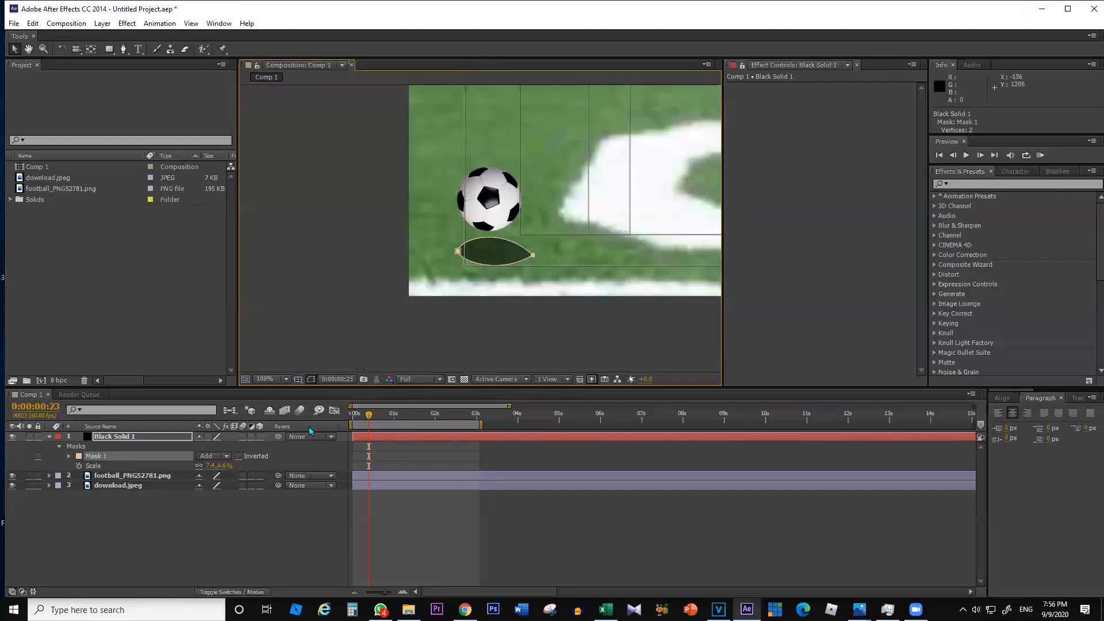
left_click(180, 521)
- Examine the Mask 1 properties of Black Solid 1, including Mask Feather, and collapse the layer again
left_click(68, 456)
left_click(68, 456)
left_click(69, 456)
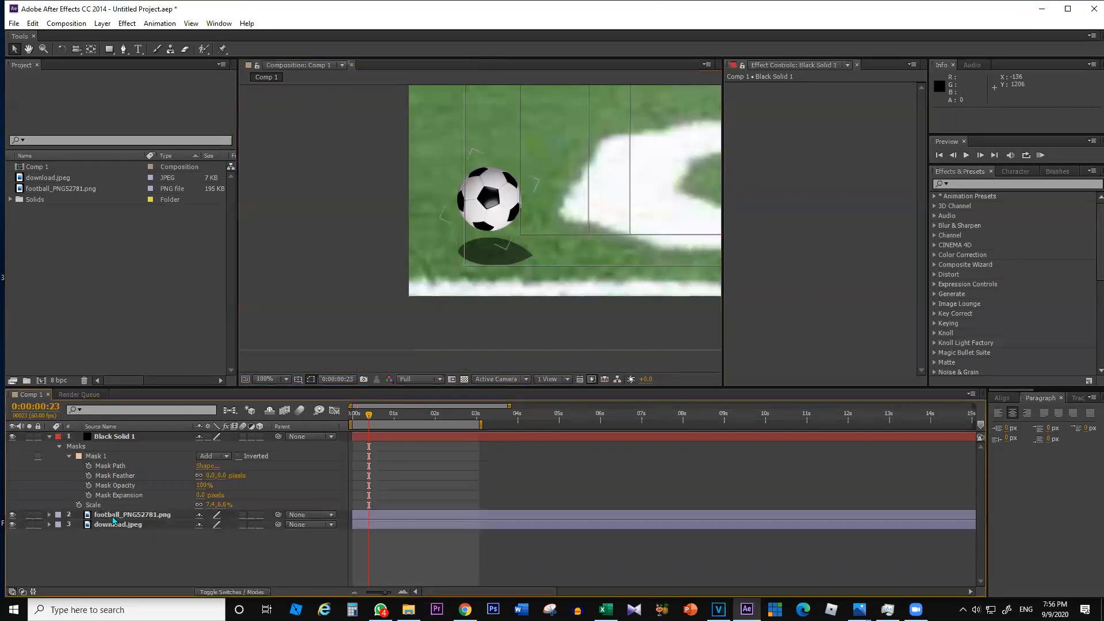
left_click(113, 475)
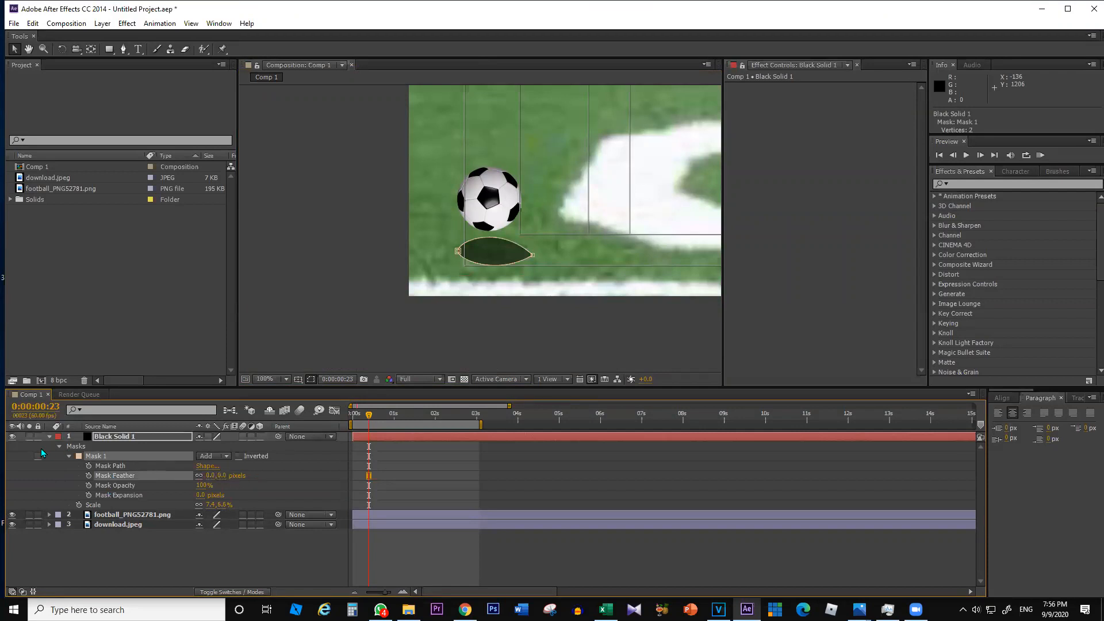
left_click(69, 457)
left_click(60, 446)
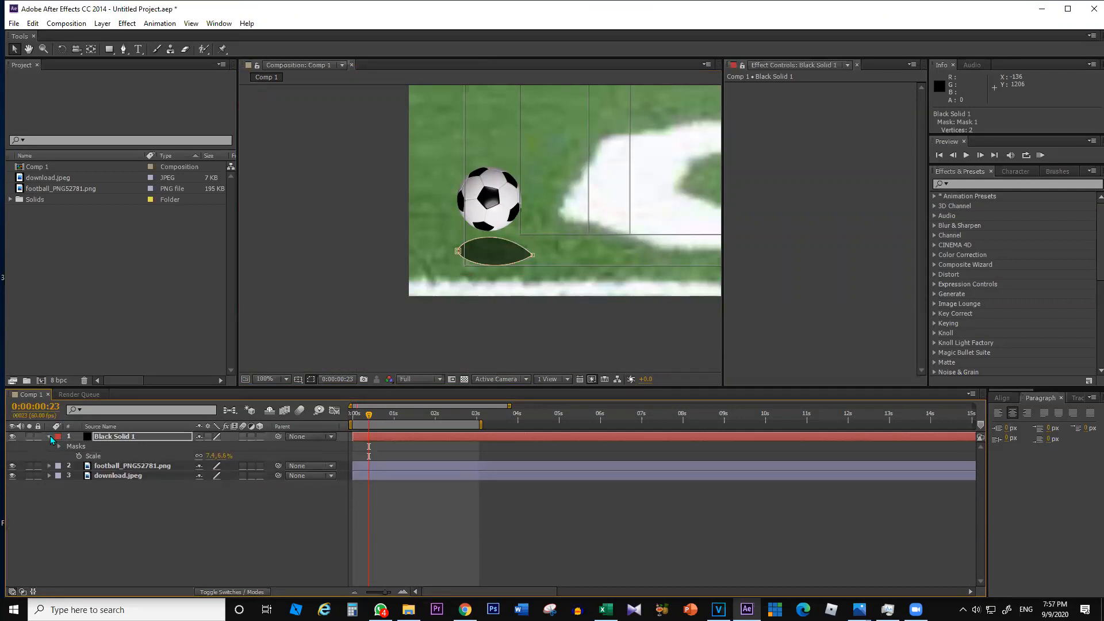
left_click(49, 436)
left_click(96, 497)
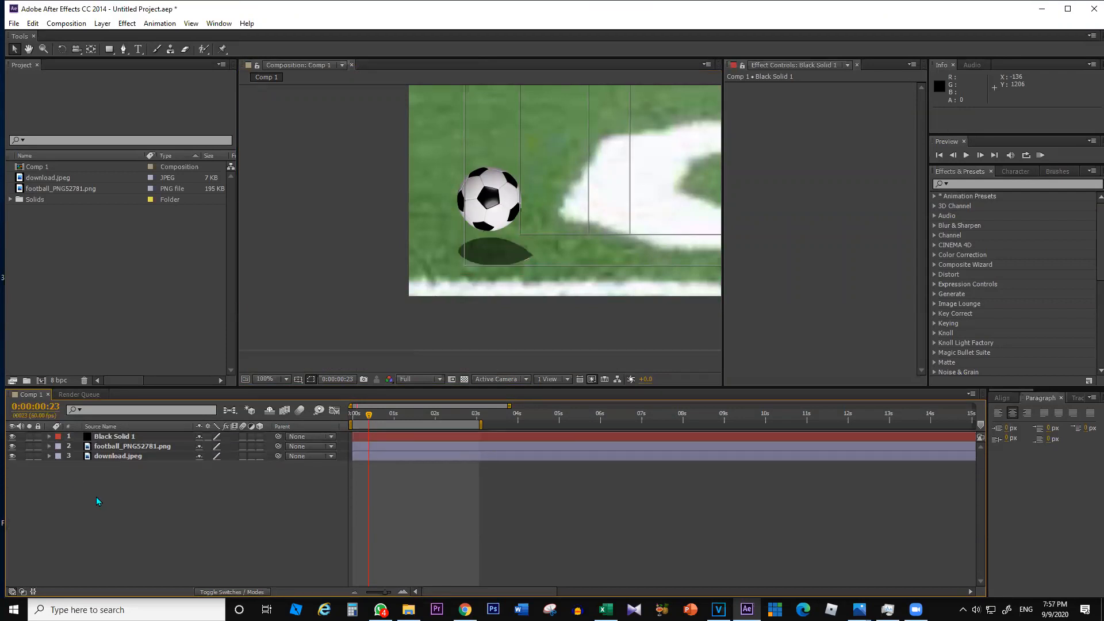
- Reveal the path, feather, opacity and expansion properties of Mask 1 on Black Solid 1
left_click(103, 438)
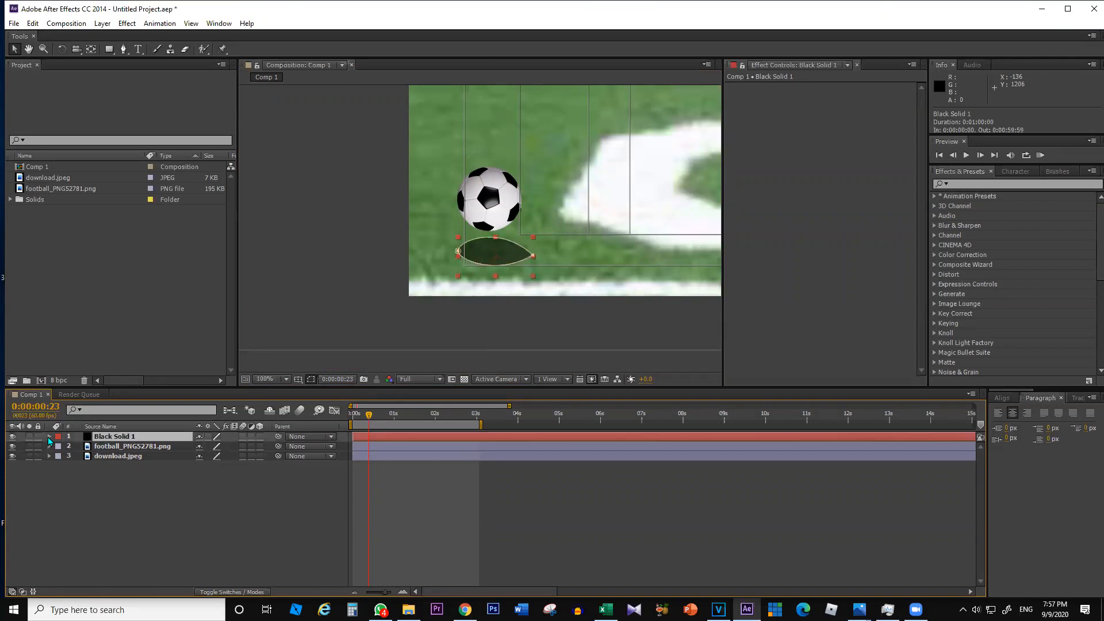
left_click(49, 436)
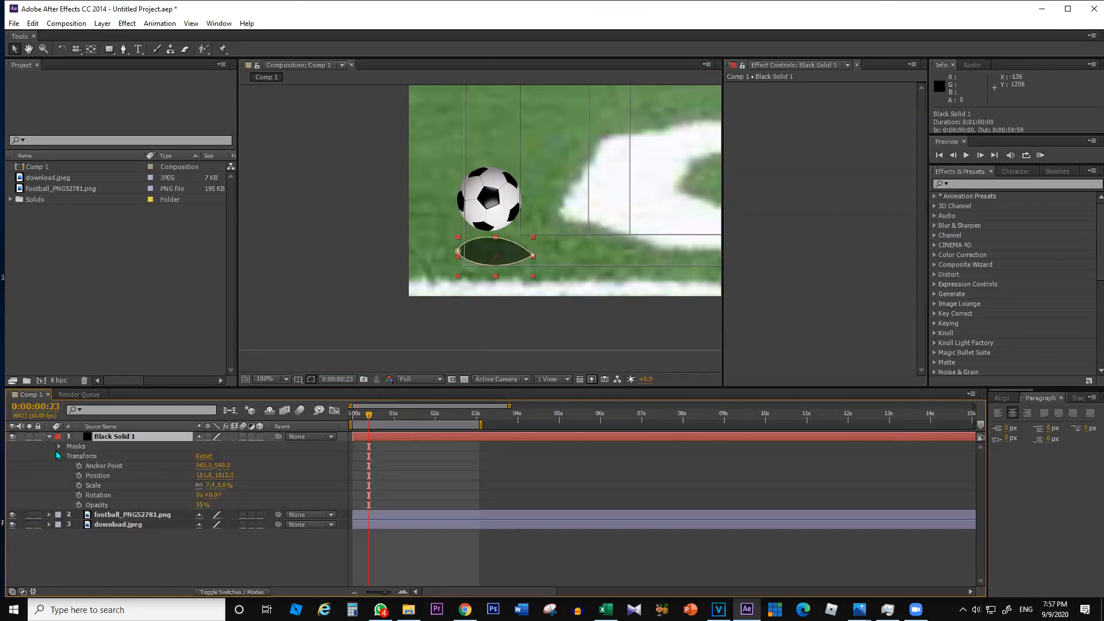
left_click(60, 457)
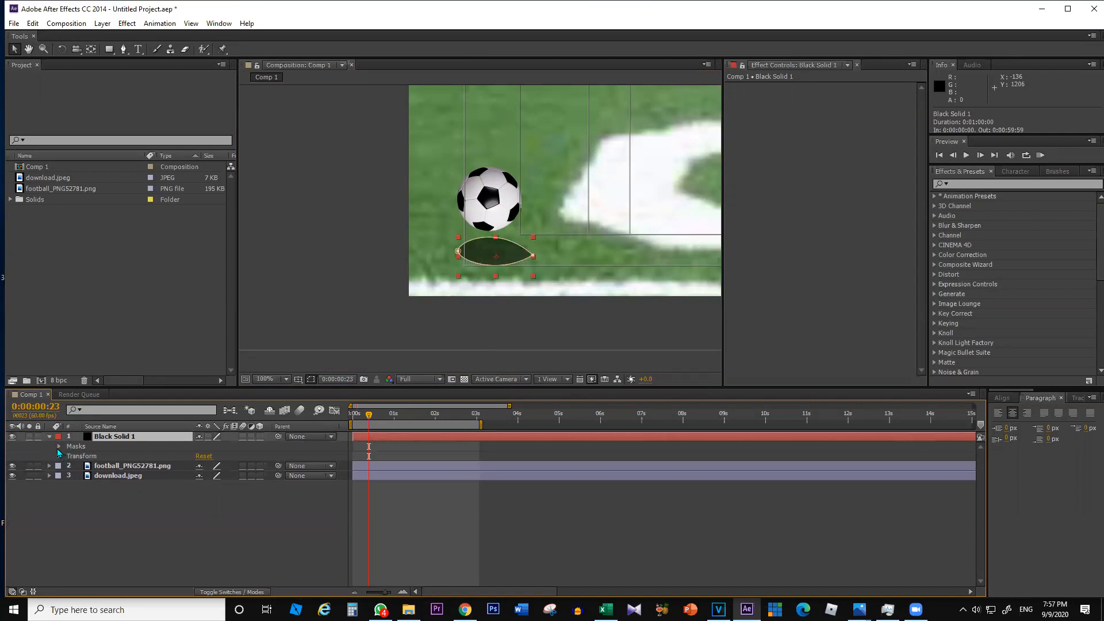
left_click(59, 447)
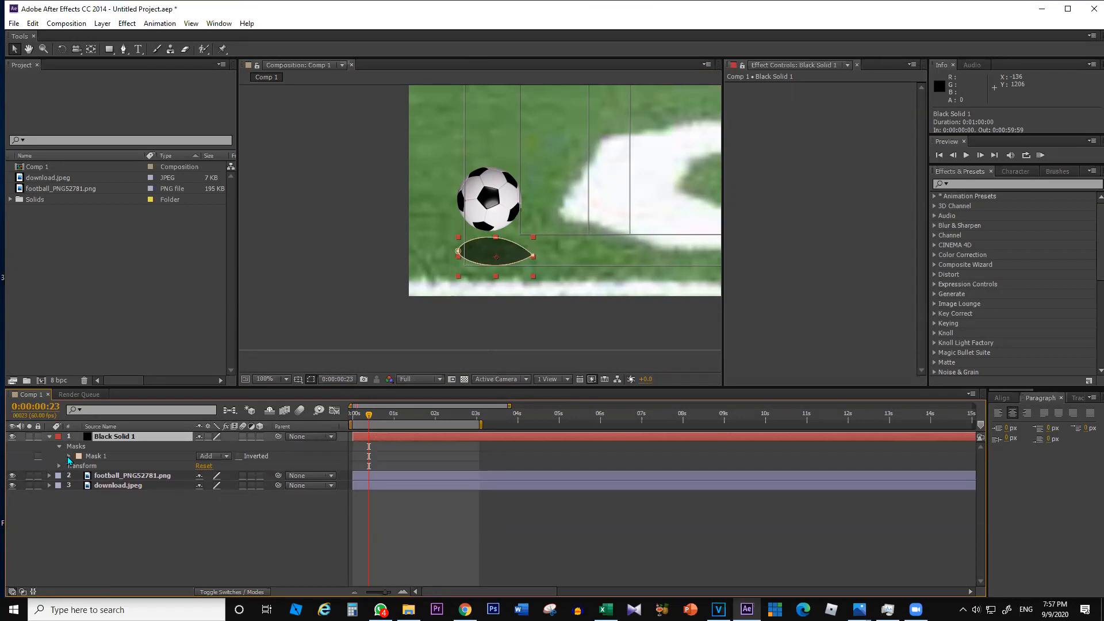
left_click(68, 457)
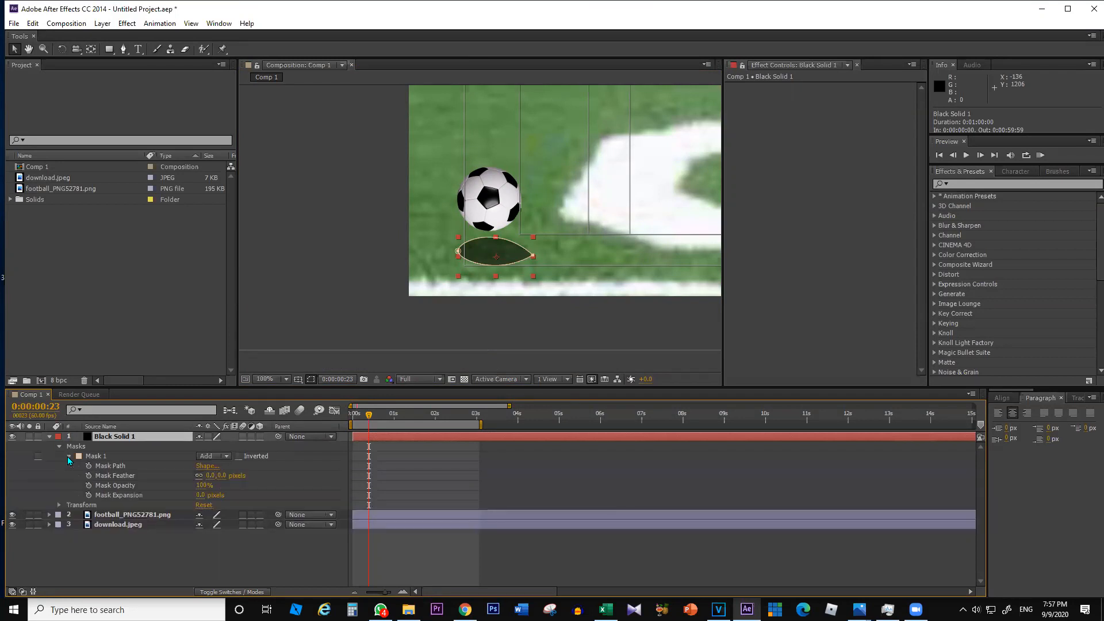
- Try out different Mask Feather and Mask Opacity values on the black solid's mask
left_click(125, 477)
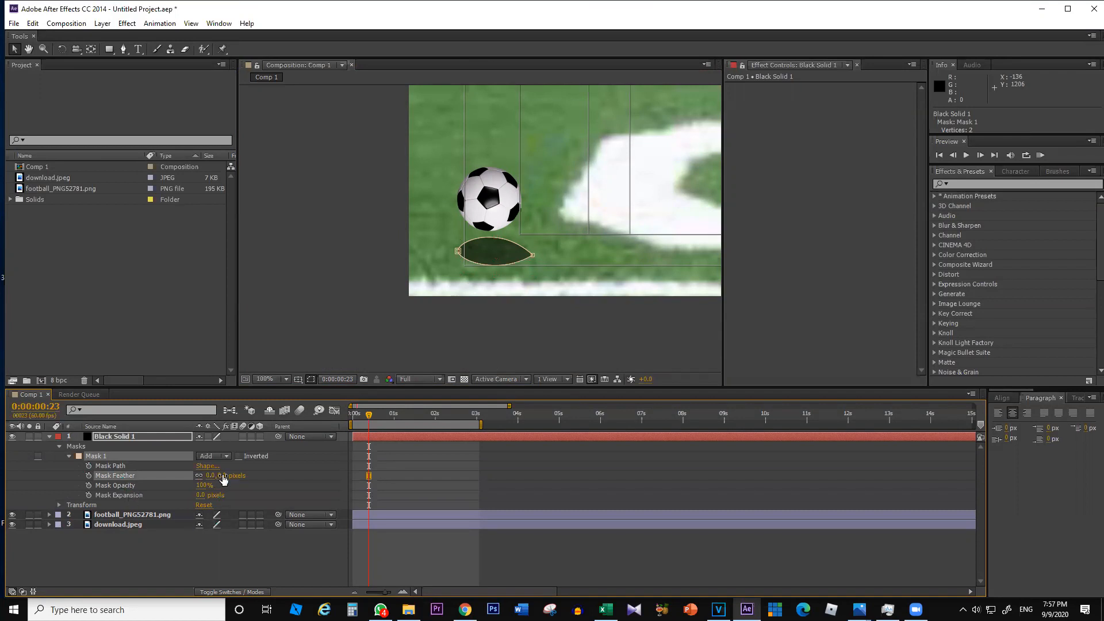
left_click_drag(222, 479, 141, 471)
left_click(111, 486)
left_click_drag(207, 486, 360, 478)
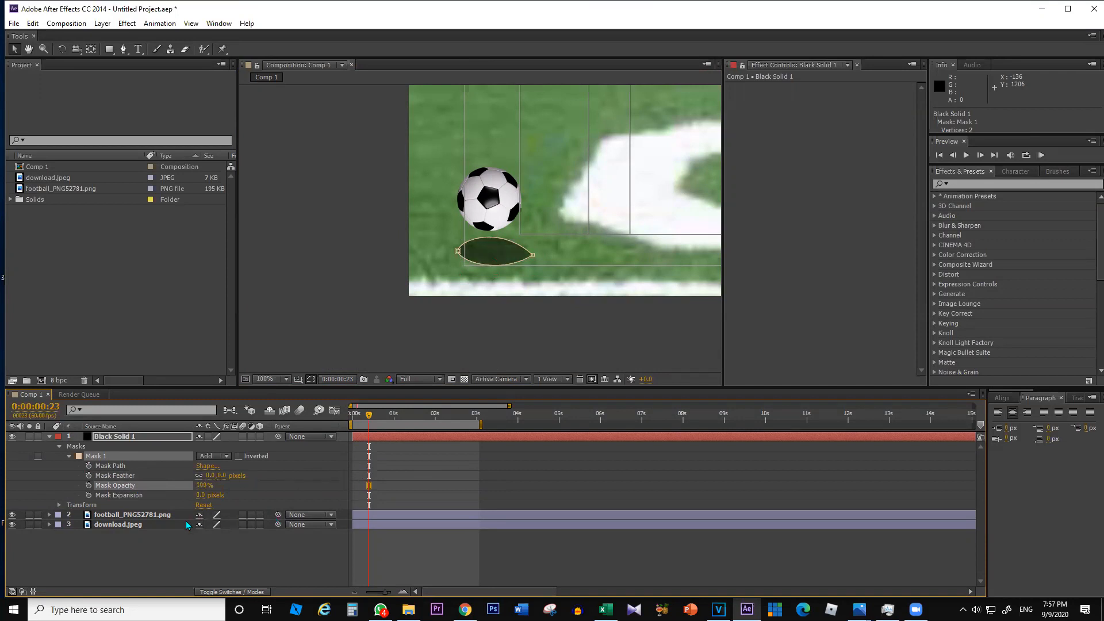
- Soften the shadow's edge by setting Mask 1's expansion to -20 pixels and its feather to 187 pixels, and deselect the layer
left_click_drag(198, 496, 219, 505)
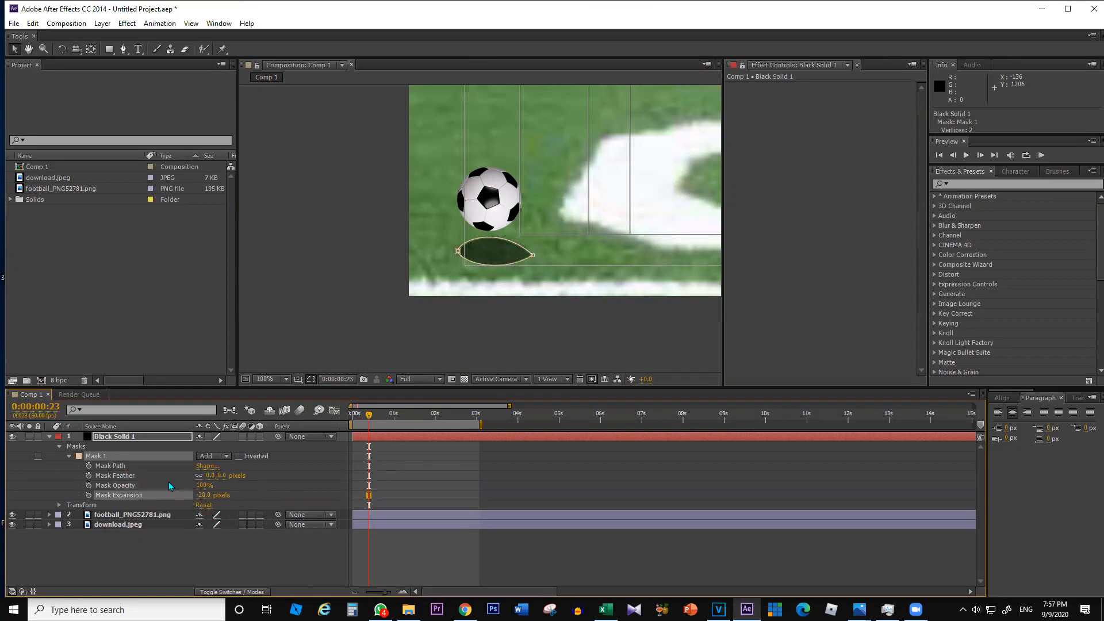
left_click_drag(221, 476, 329, 474)
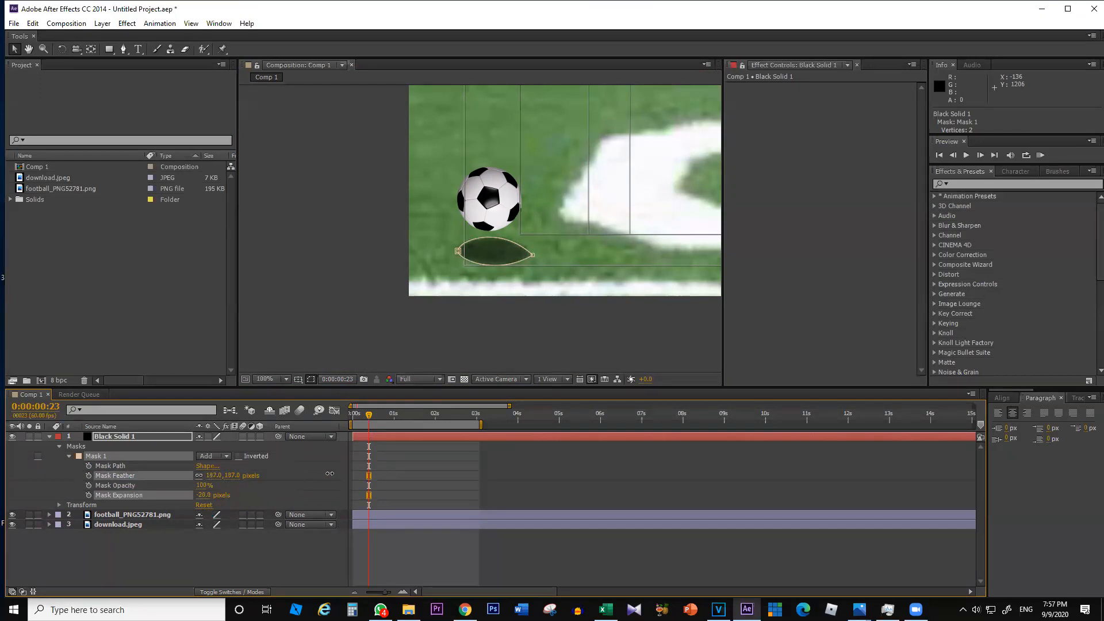
left_click(222, 551)
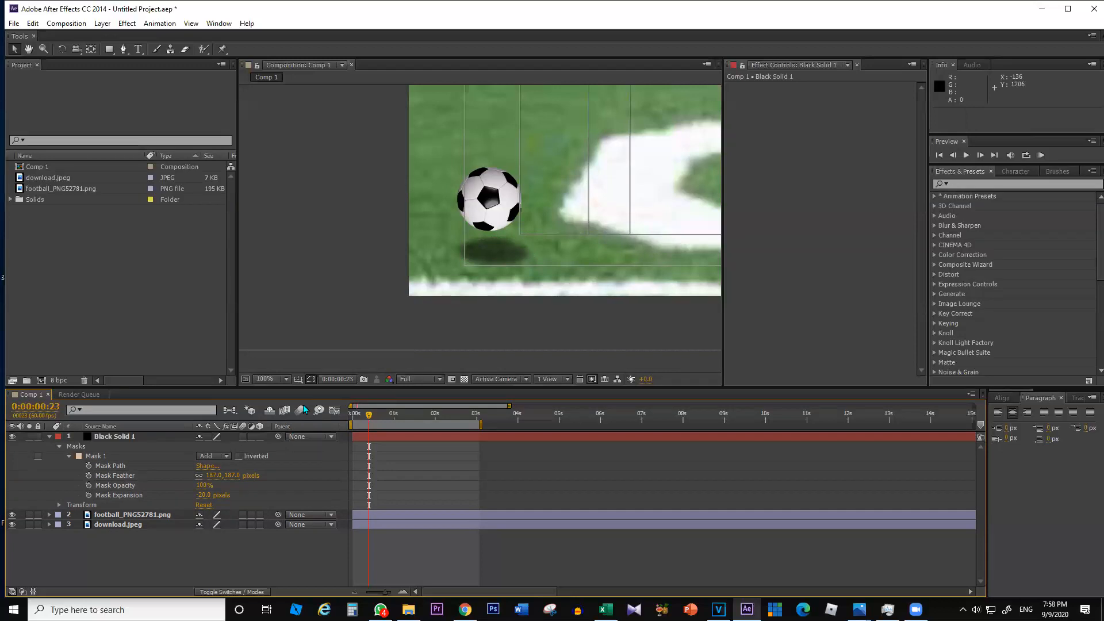
- Scrub through the ball's bounce up to frame 0:00:00:57 and compare the ball's position with its shadow on the field
scroll(379, 281, "down", 4)
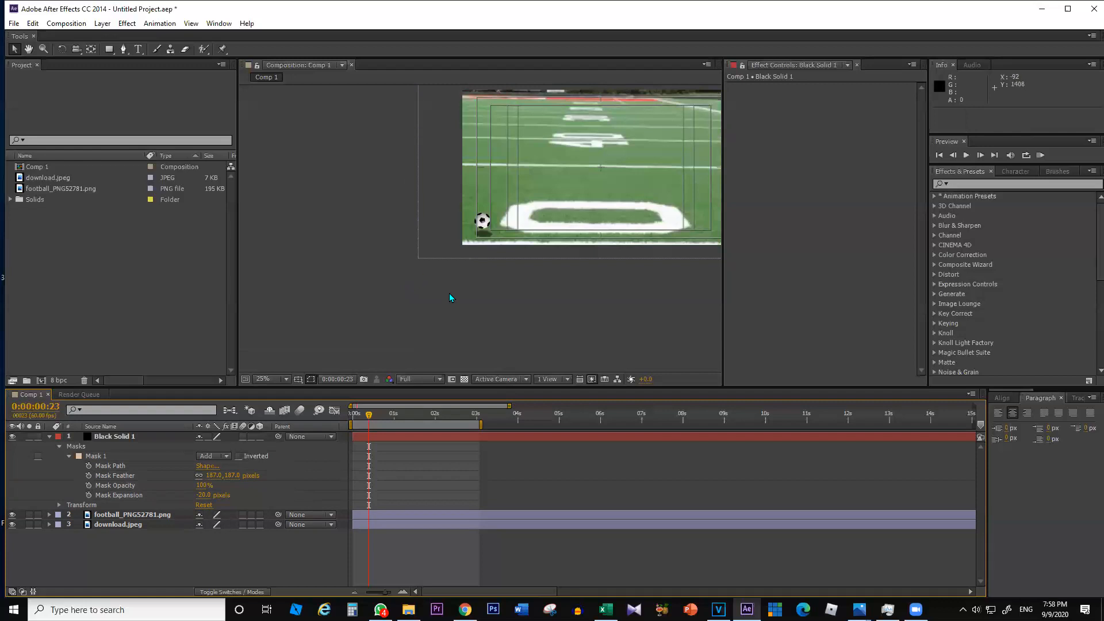
left_click_drag(371, 417, 373, 417)
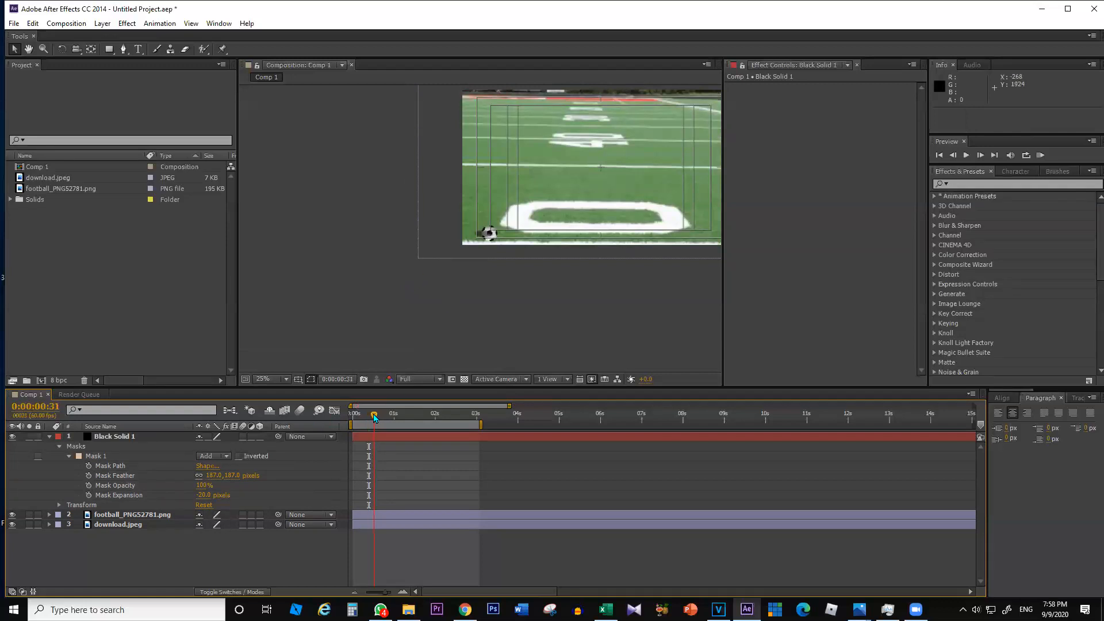
left_click_drag(374, 417, 370, 422)
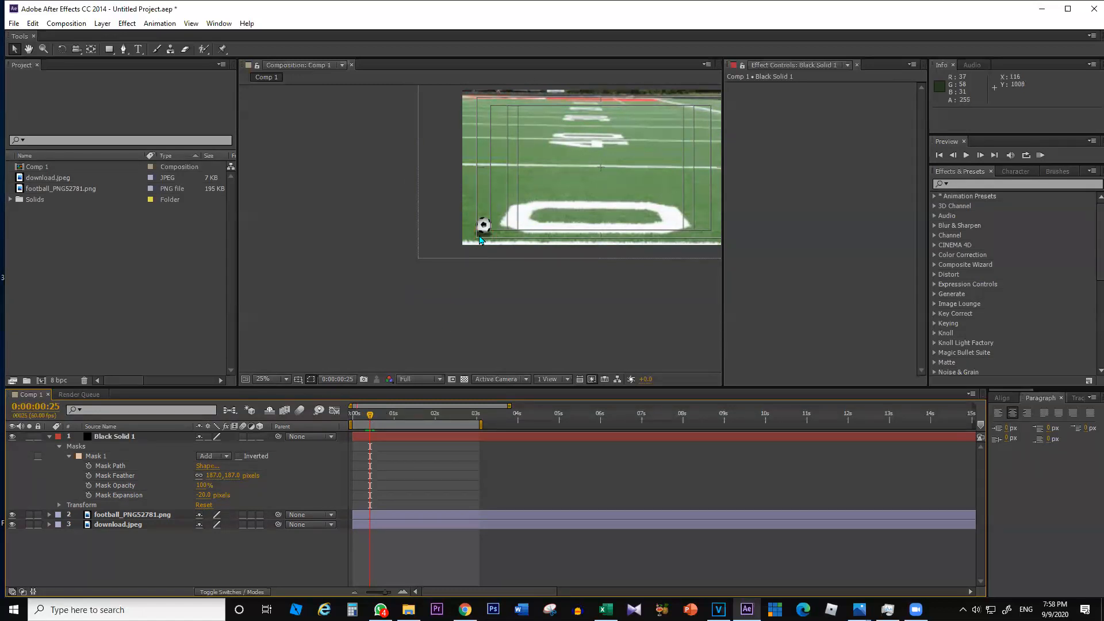
left_click_drag(373, 415, 384, 413)
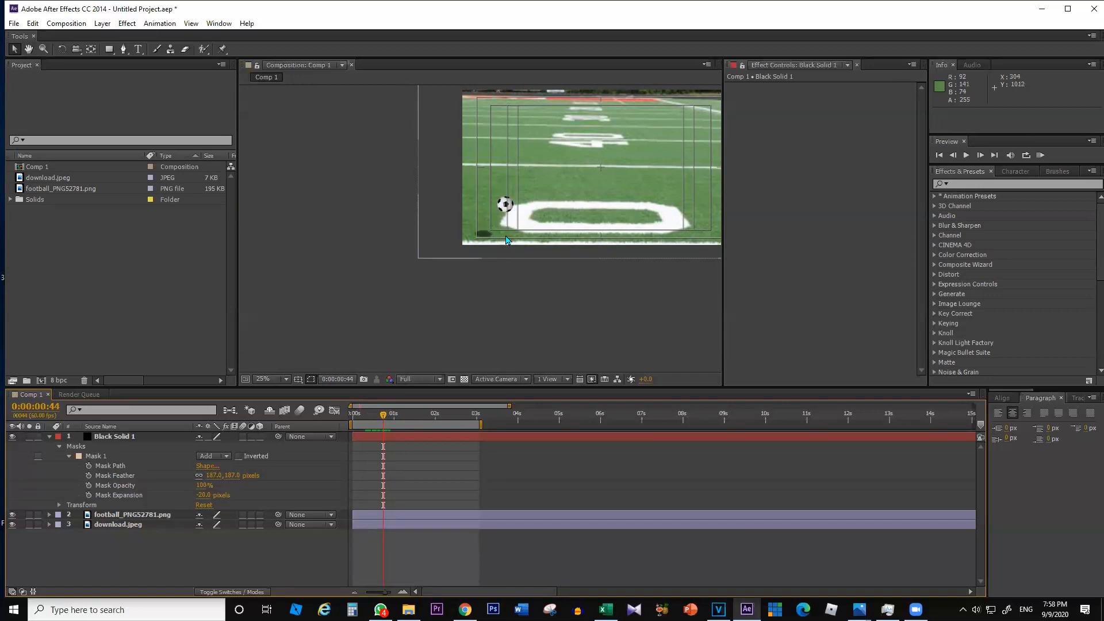
left_click_drag(384, 416, 391, 419)
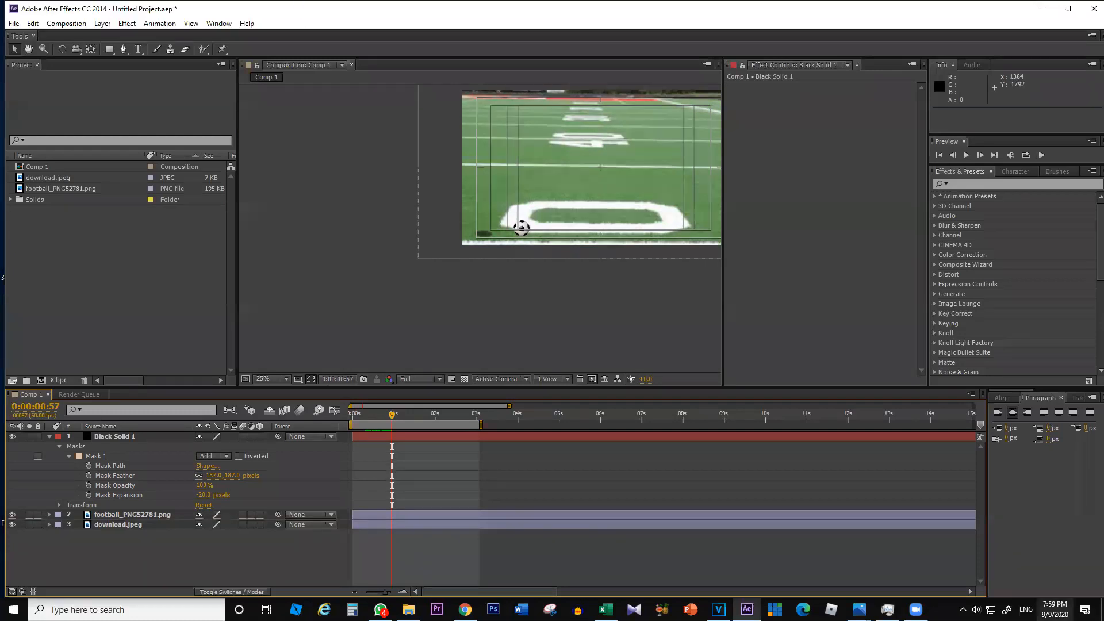
left_click(1056, 609)
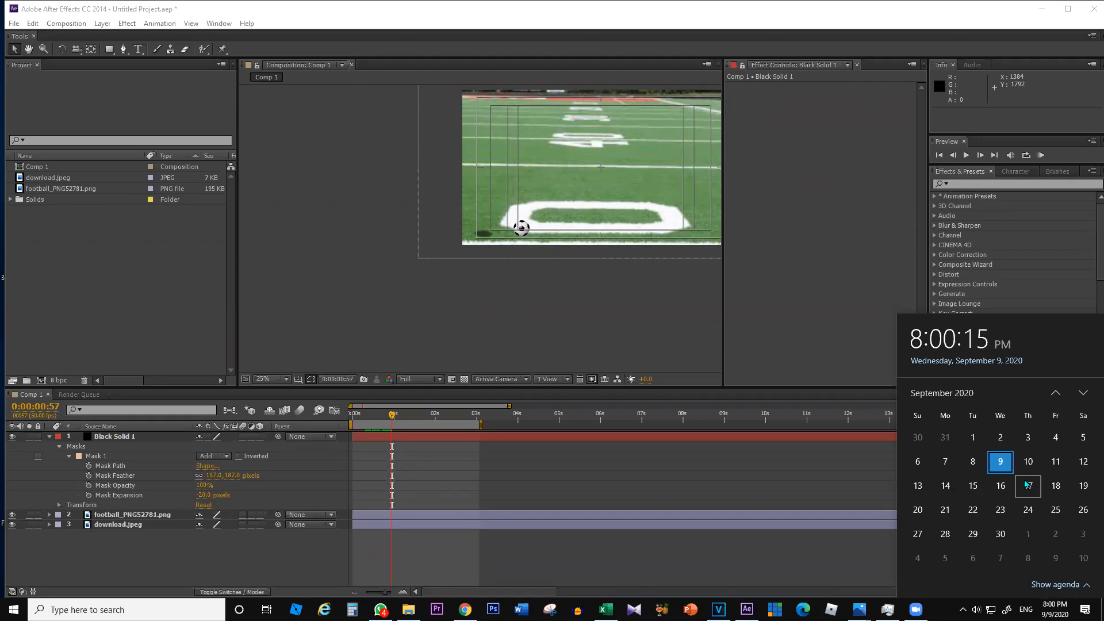
left_click(814, 306)
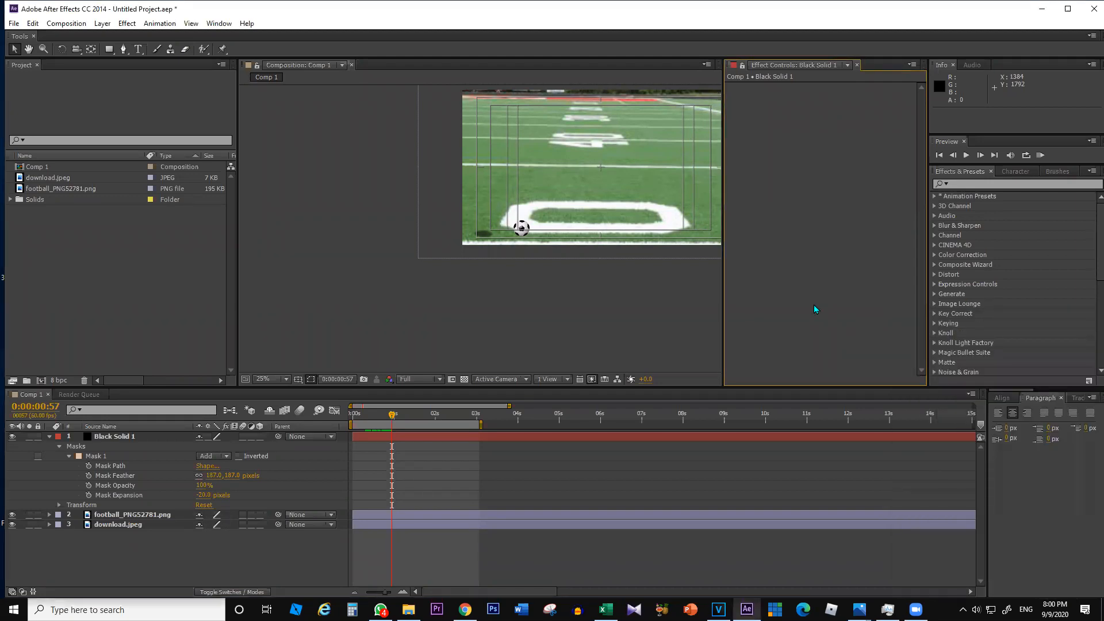